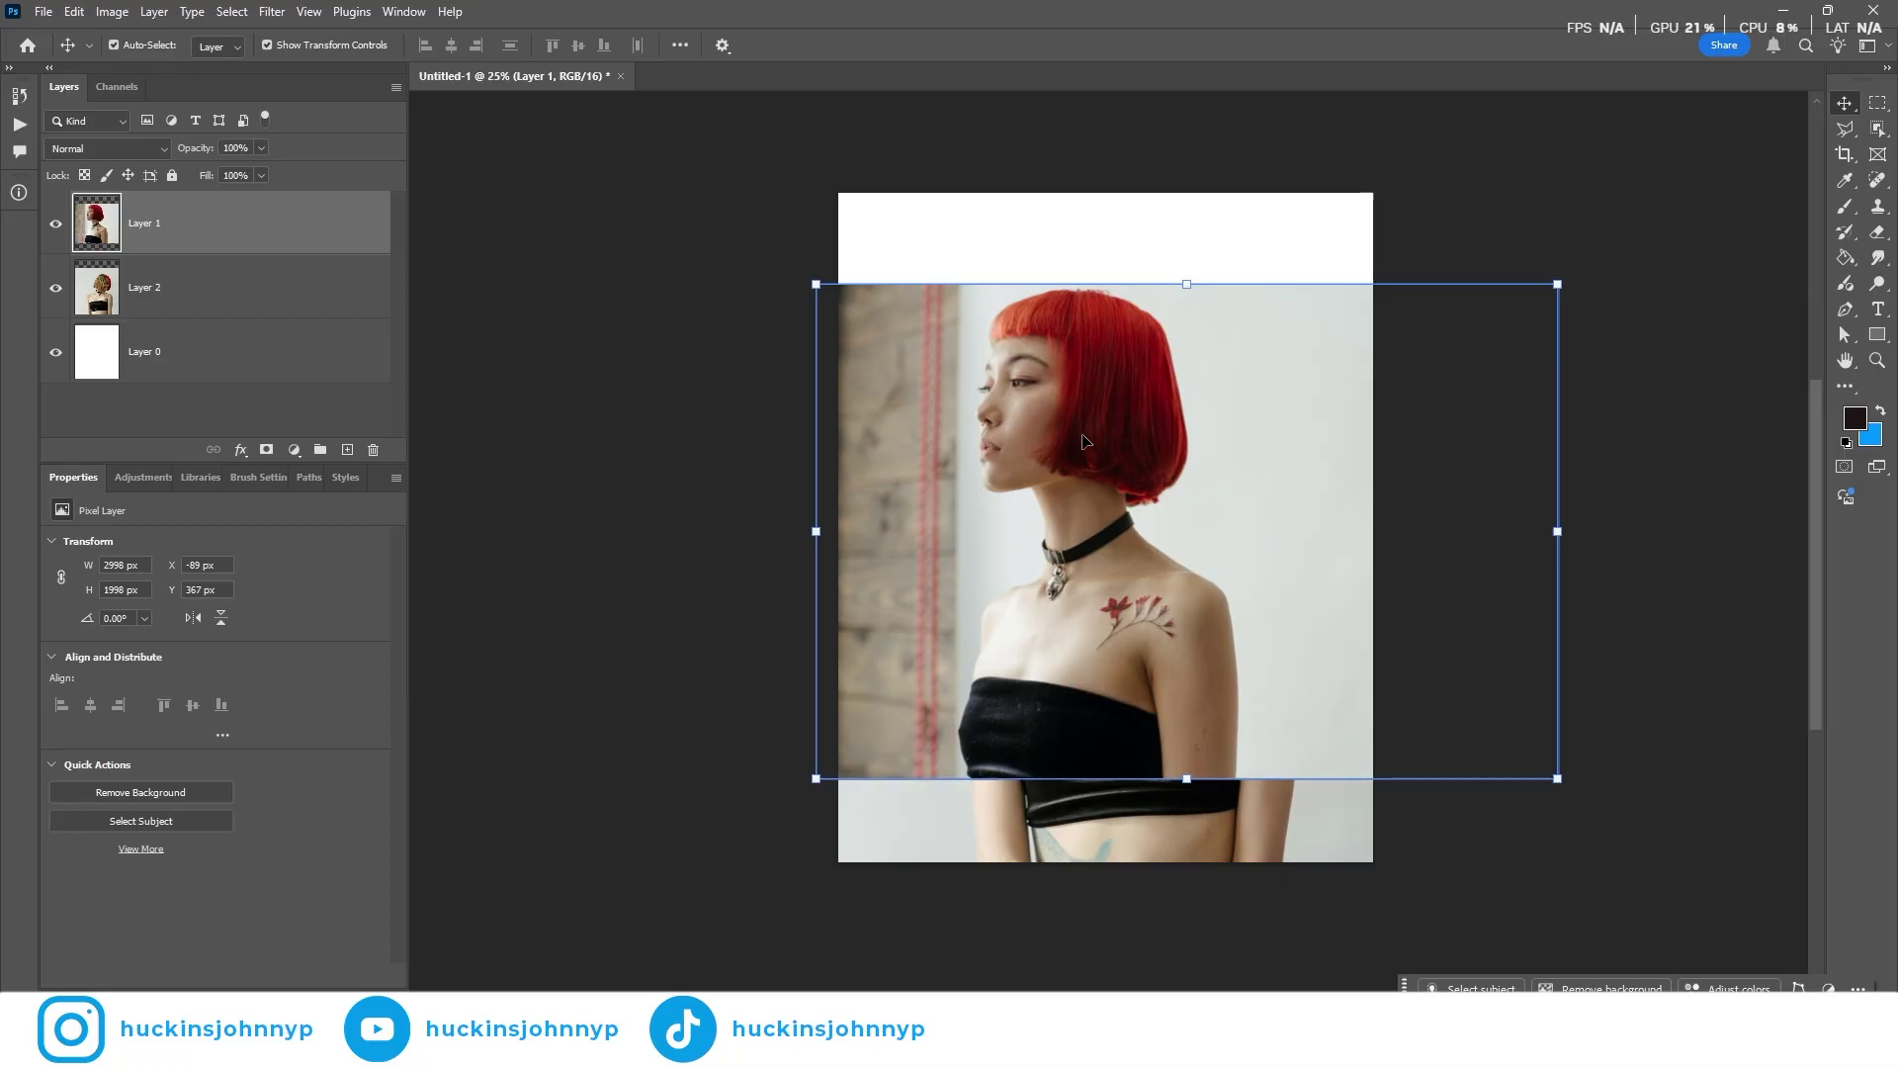
Select the red-haired woman on Layer 1 with the Object Selection tool and copy her to a new layer
{"action": "key", "text": "w"}
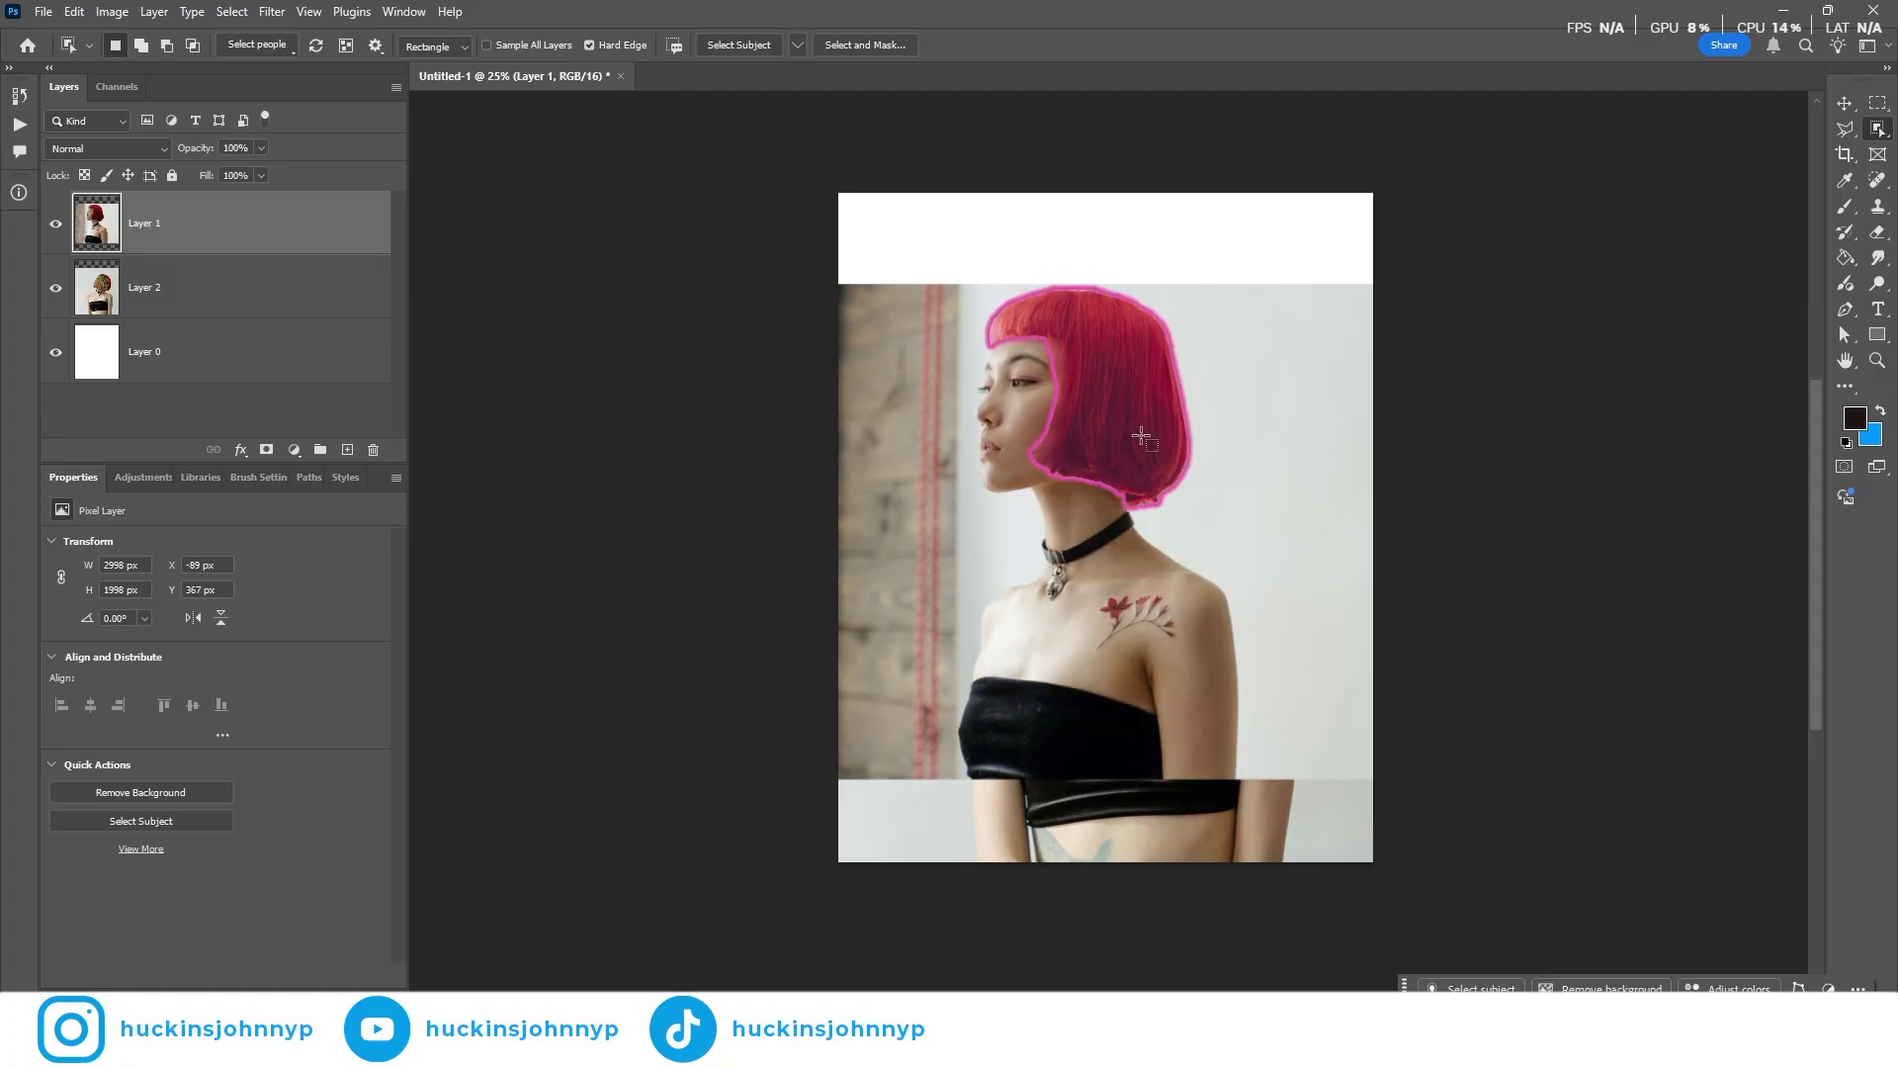
{"action": "left_click_drag", "start_coordinate": [955, 301], "coordinate": [1290, 781]}
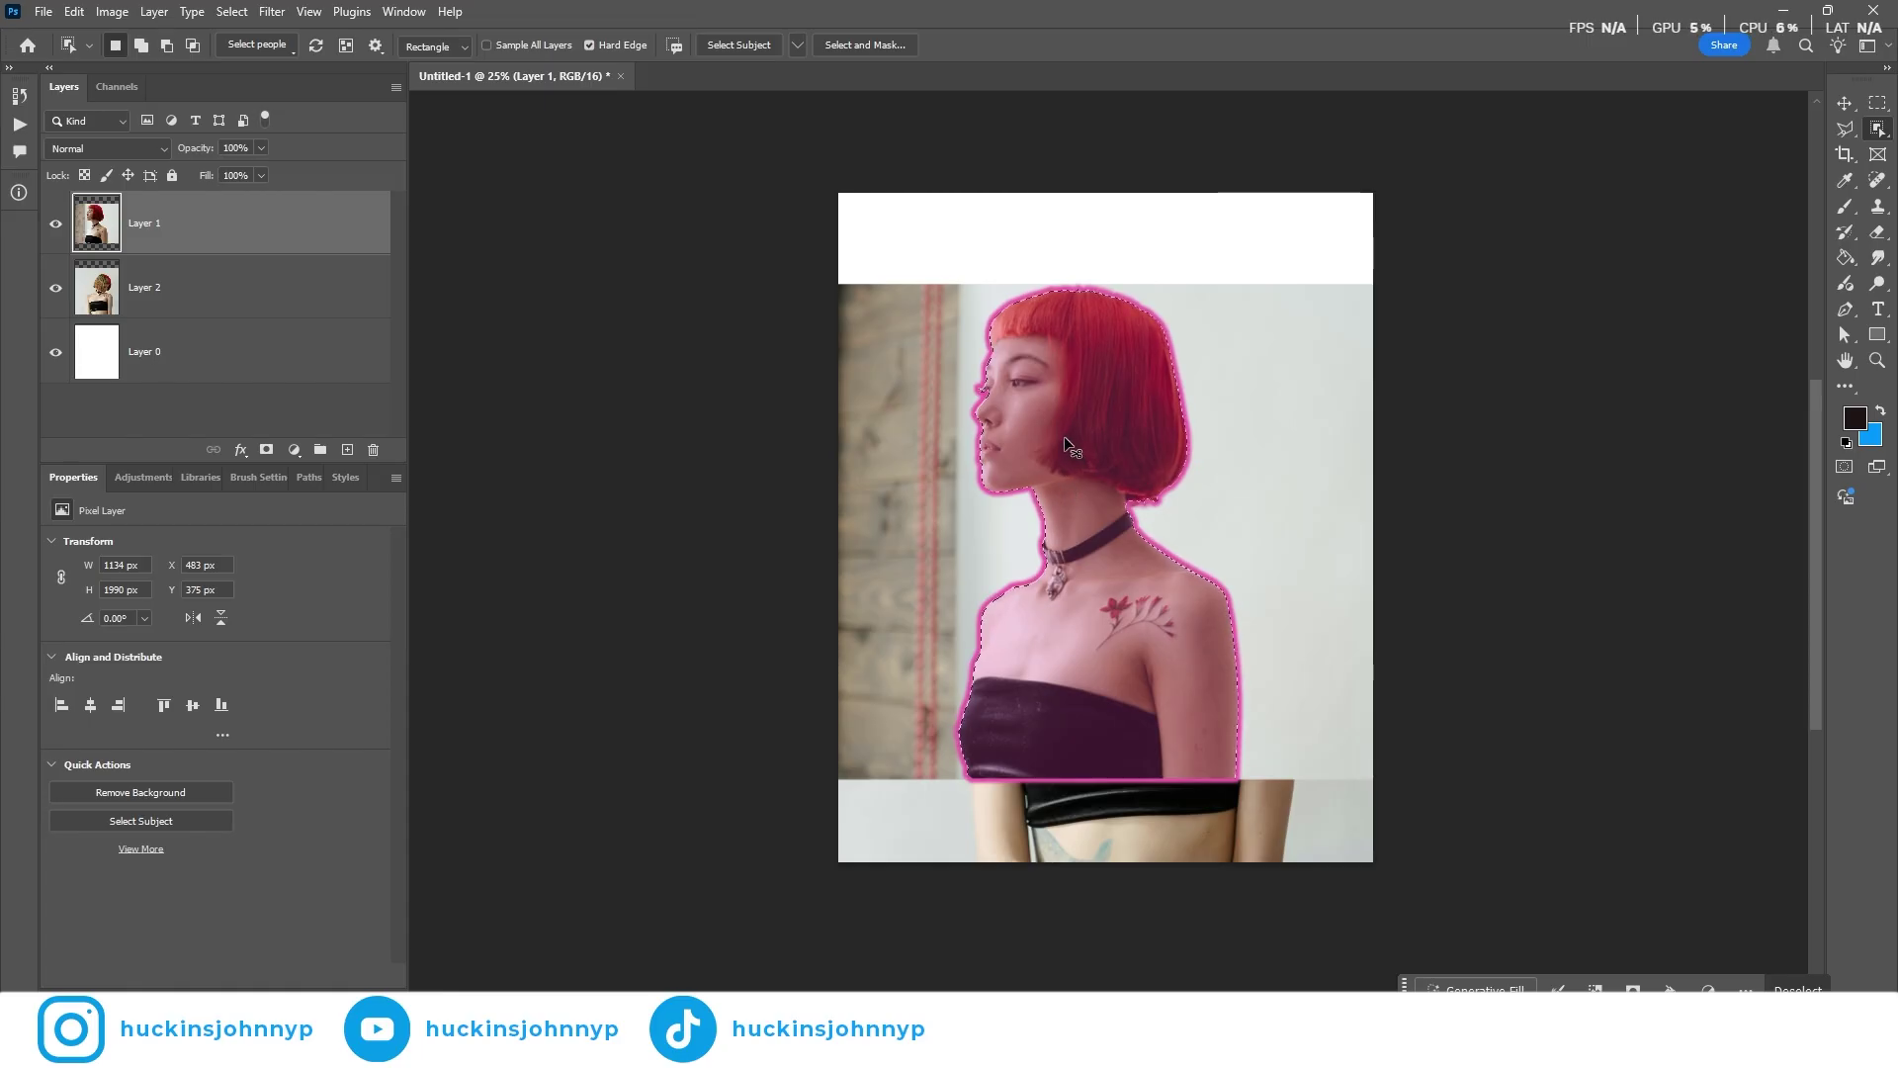
{"action": "key", "text": "ctrl+j"}
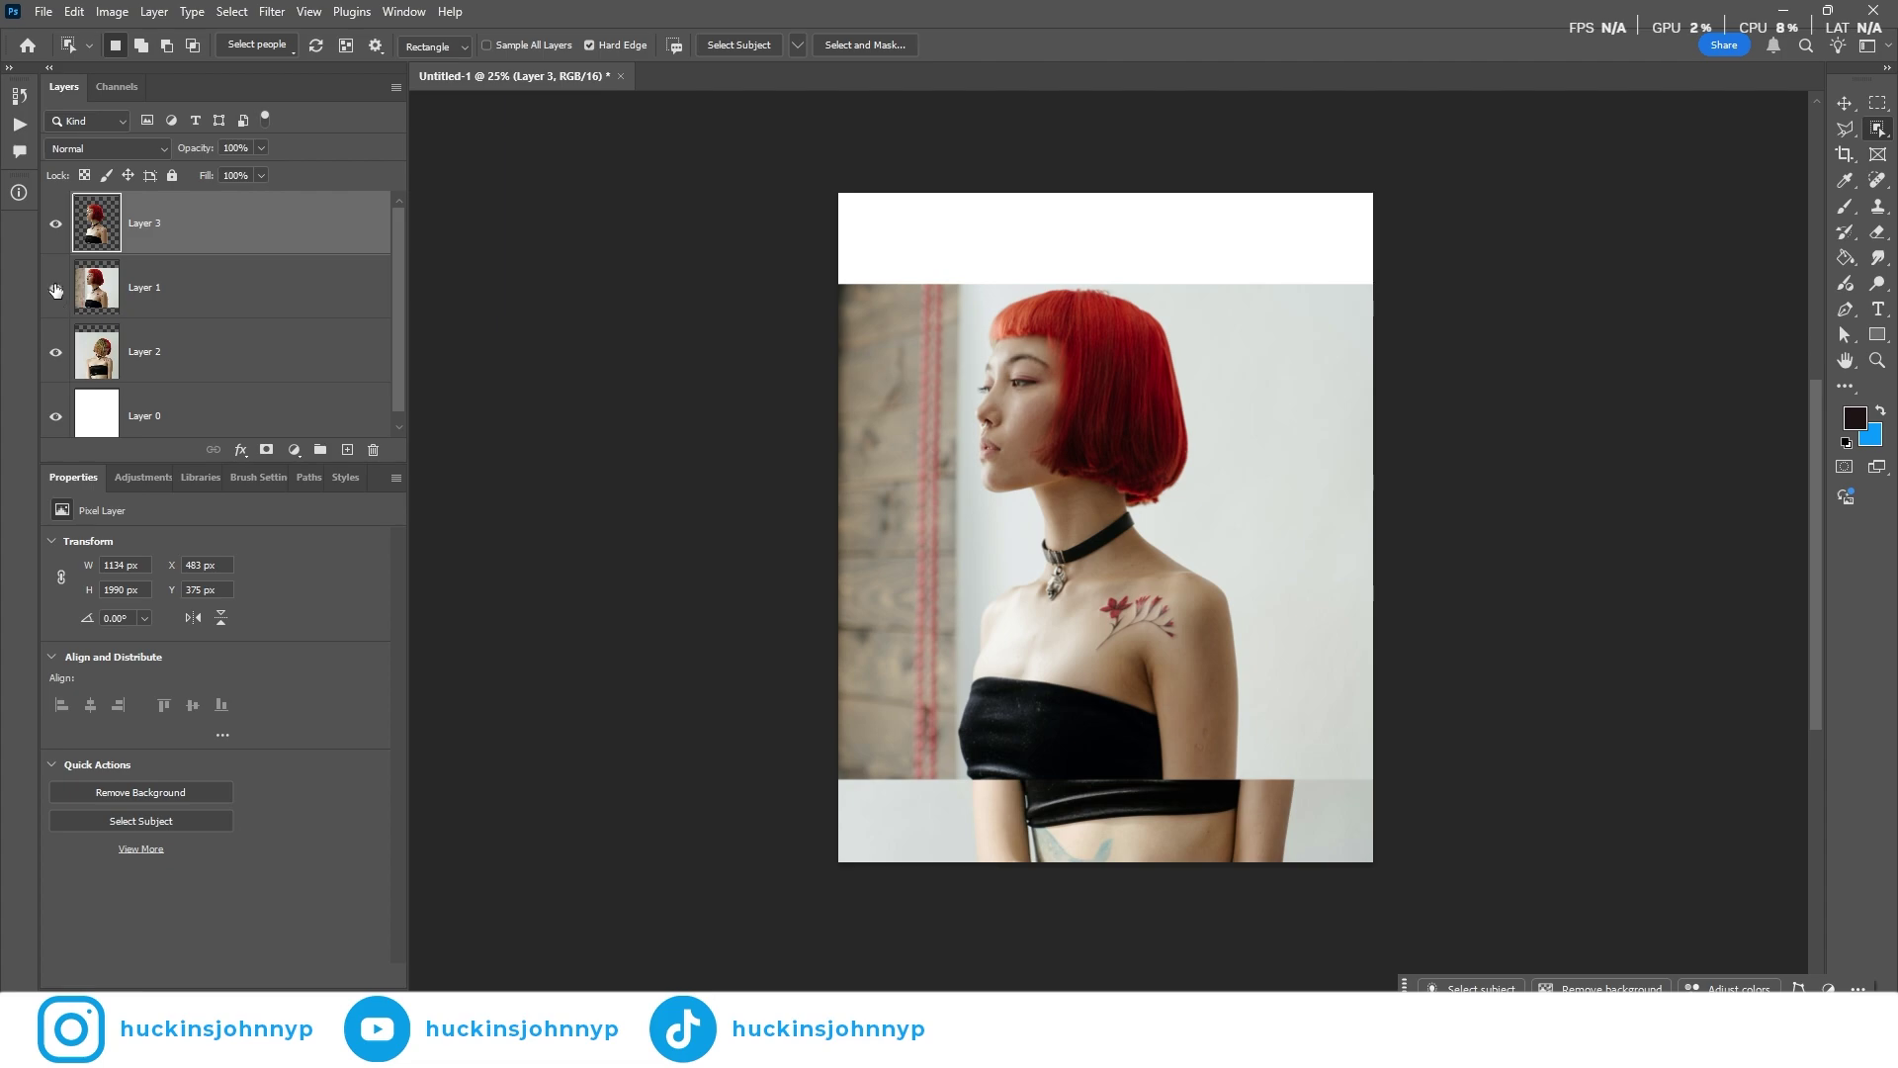
Move Layer 1 to the bottom of the layer stack beneath Layer 0 and hide it
{"action": "left_click_drag", "start_coordinate": [184, 308], "coordinate": [172, 435]}
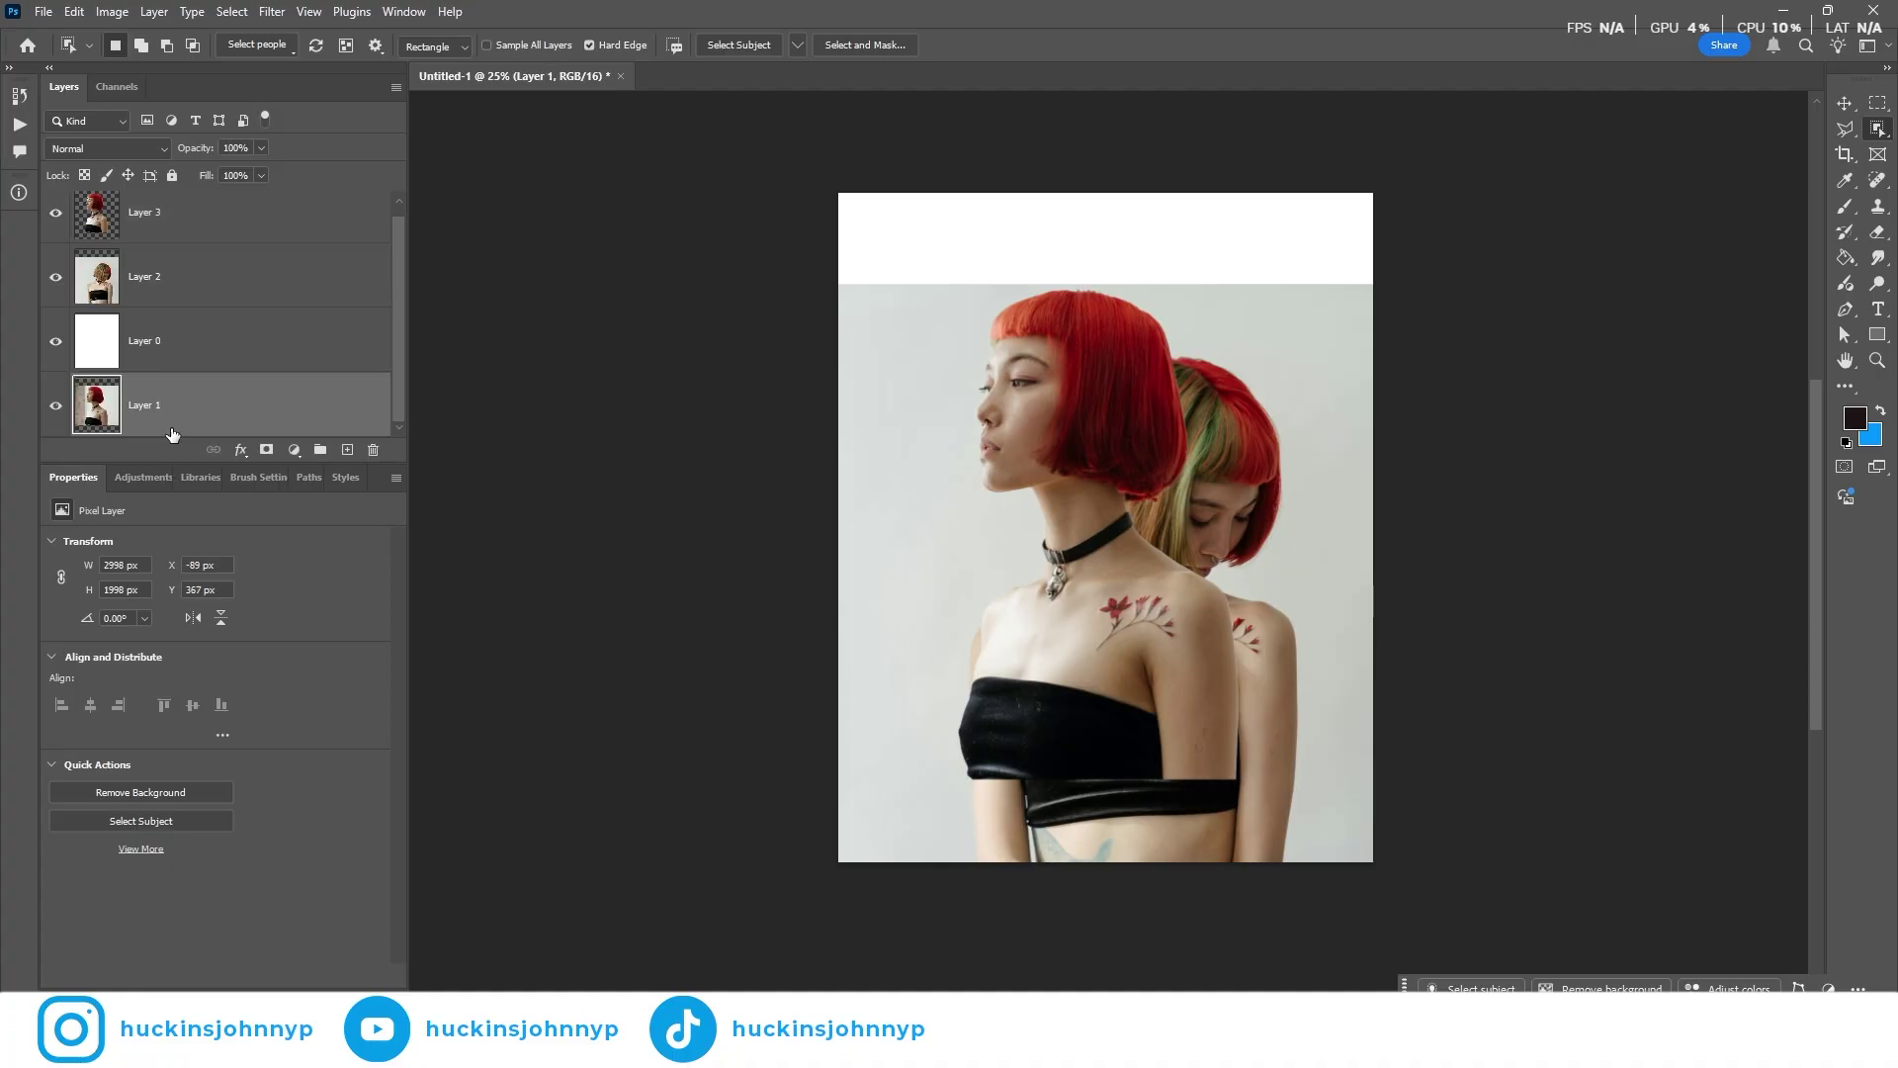
{"action": "left_click", "coordinate": [56, 405]}
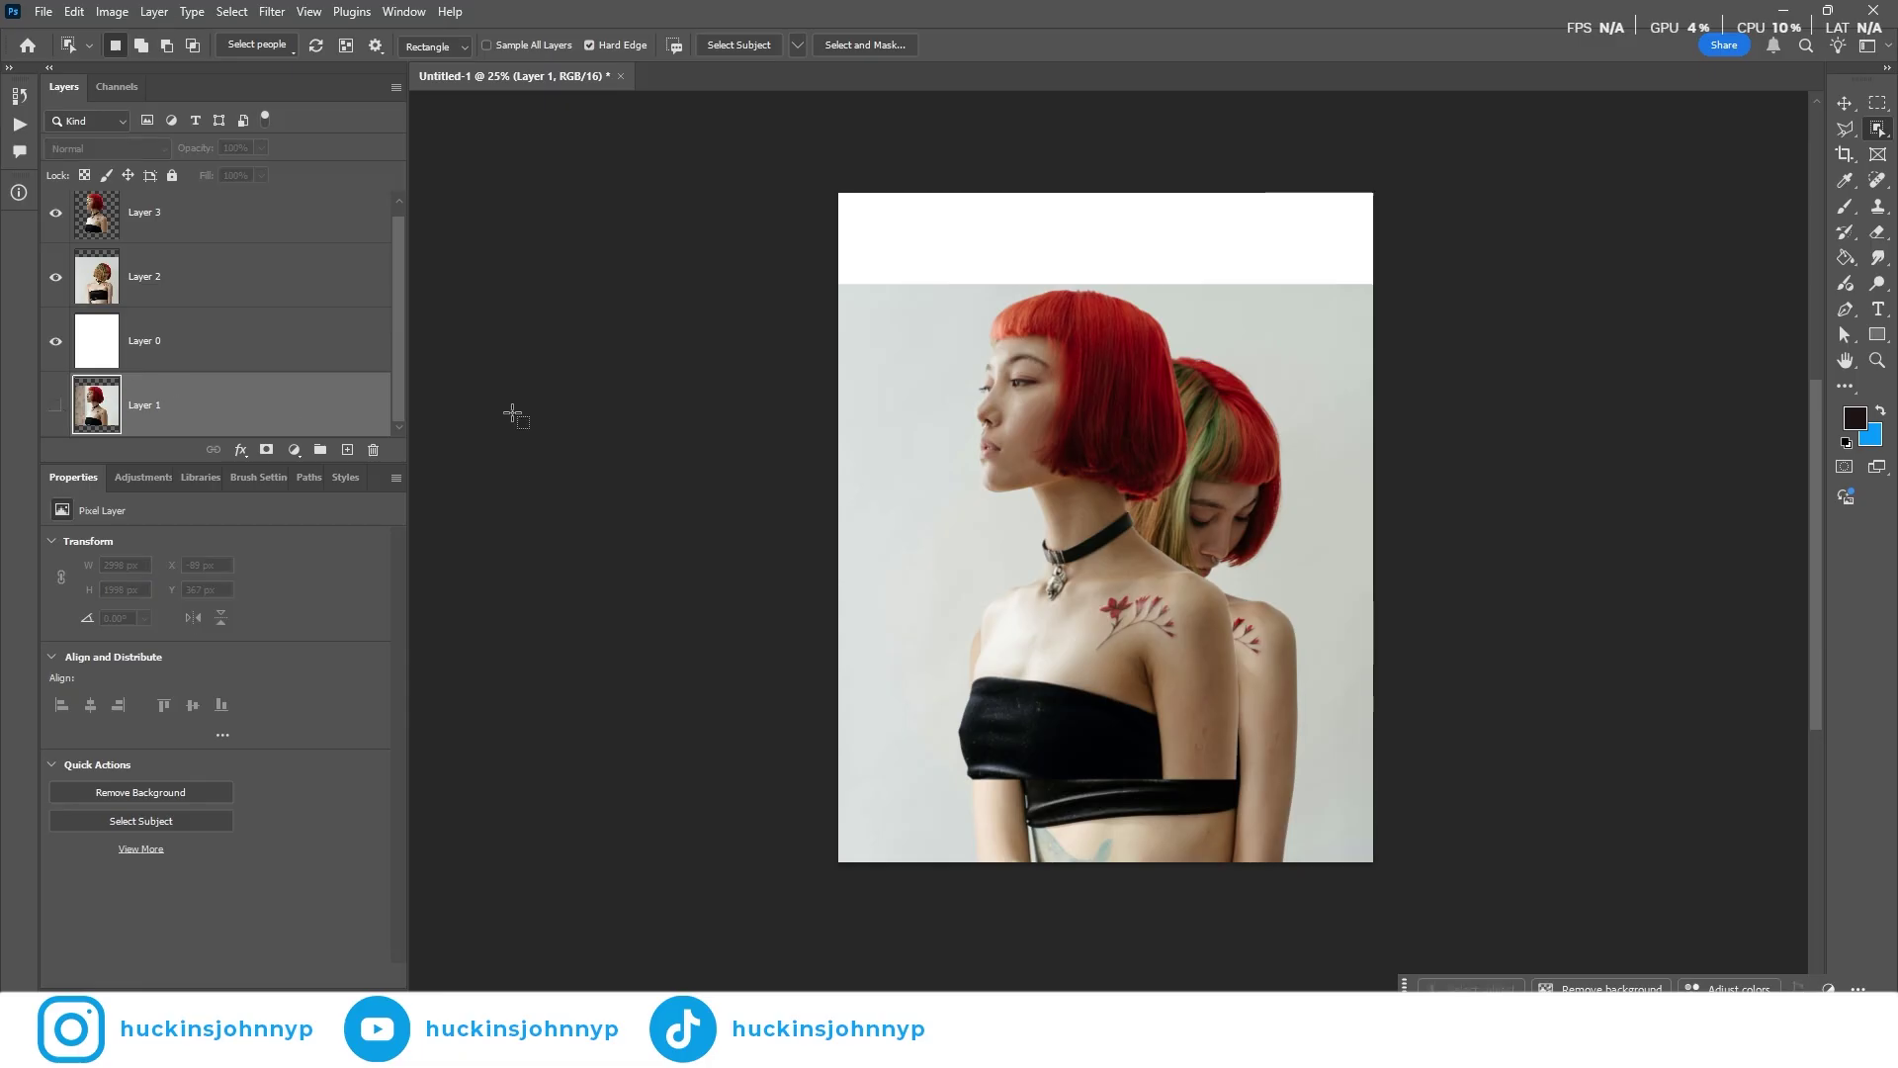
{"action": "scroll", "coordinate": [129, 324], "scroll_direction": "up", "scroll_amount": 1}
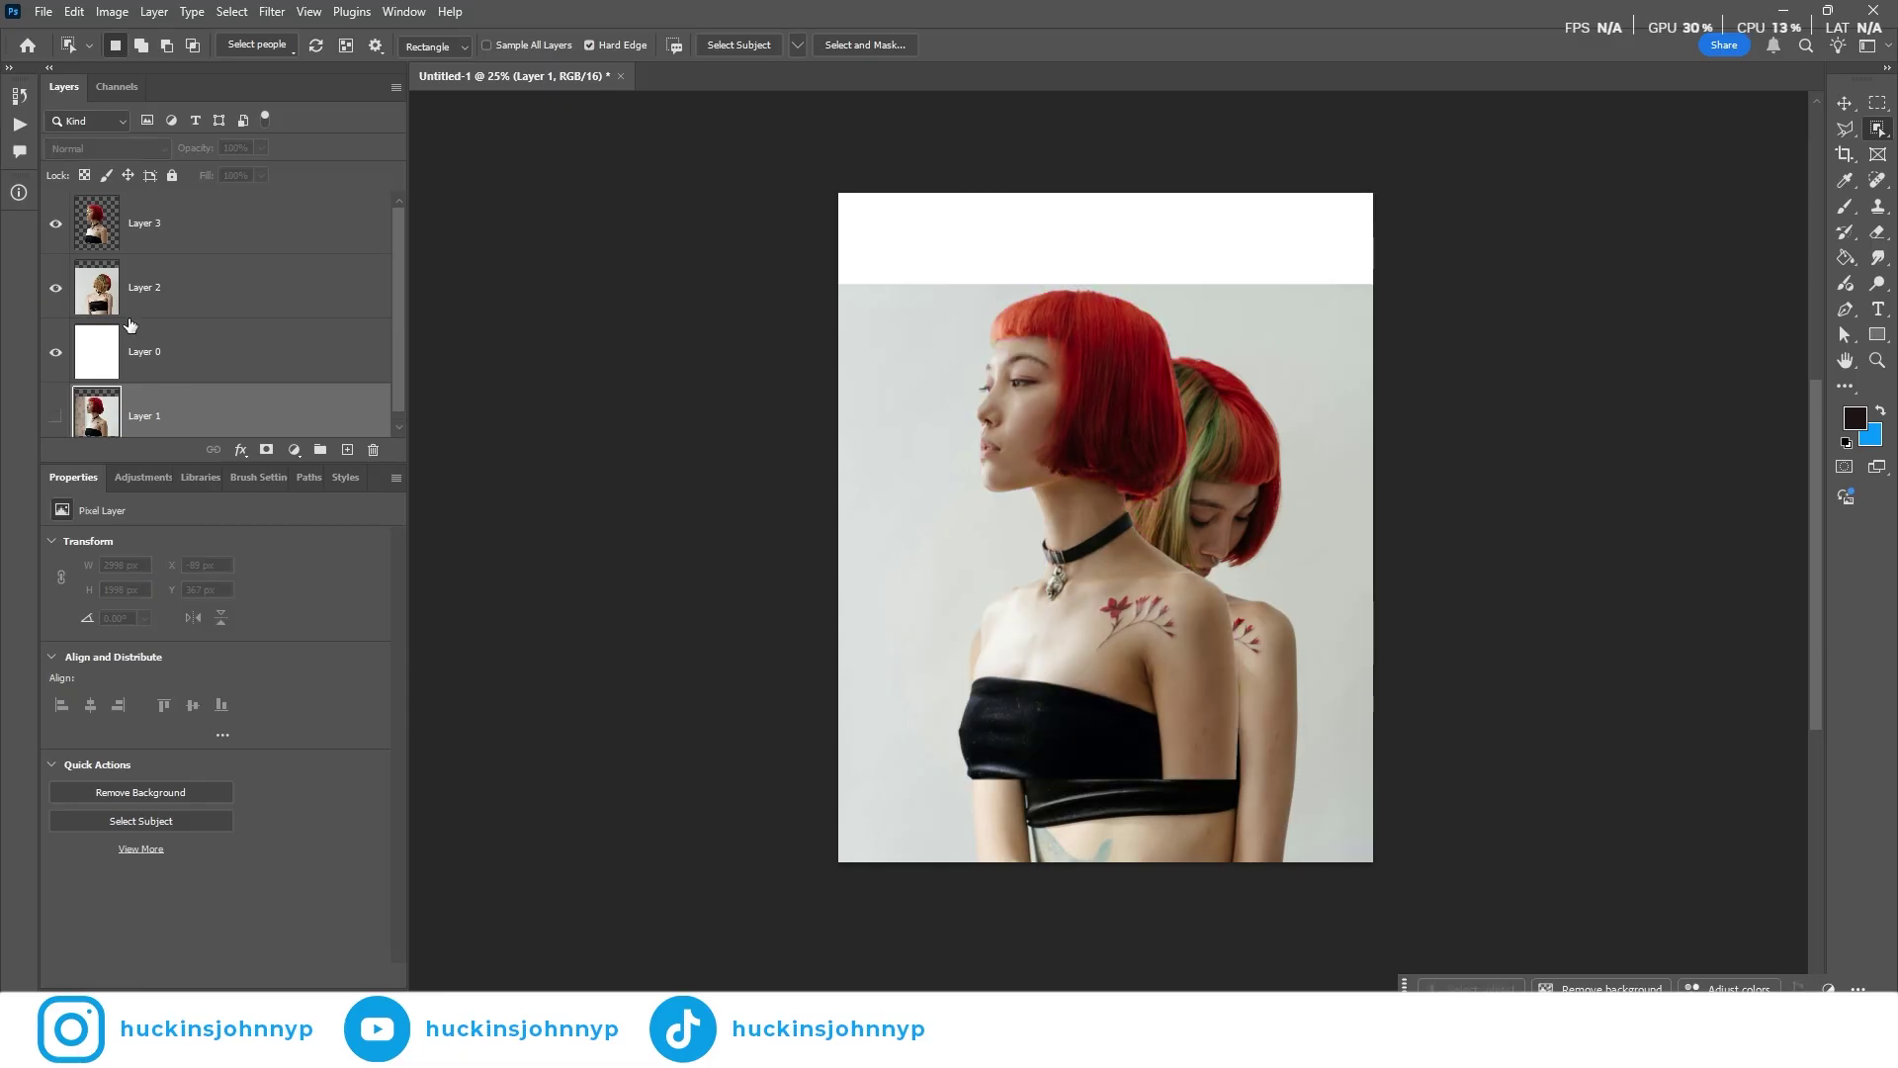
Hide Layer 3 and shift the Layer 2 photo slightly left on the canvas to X -241 px
{"action": "left_click", "coordinate": [57, 223]}
{"action": "left_click", "coordinate": [331, 299]}
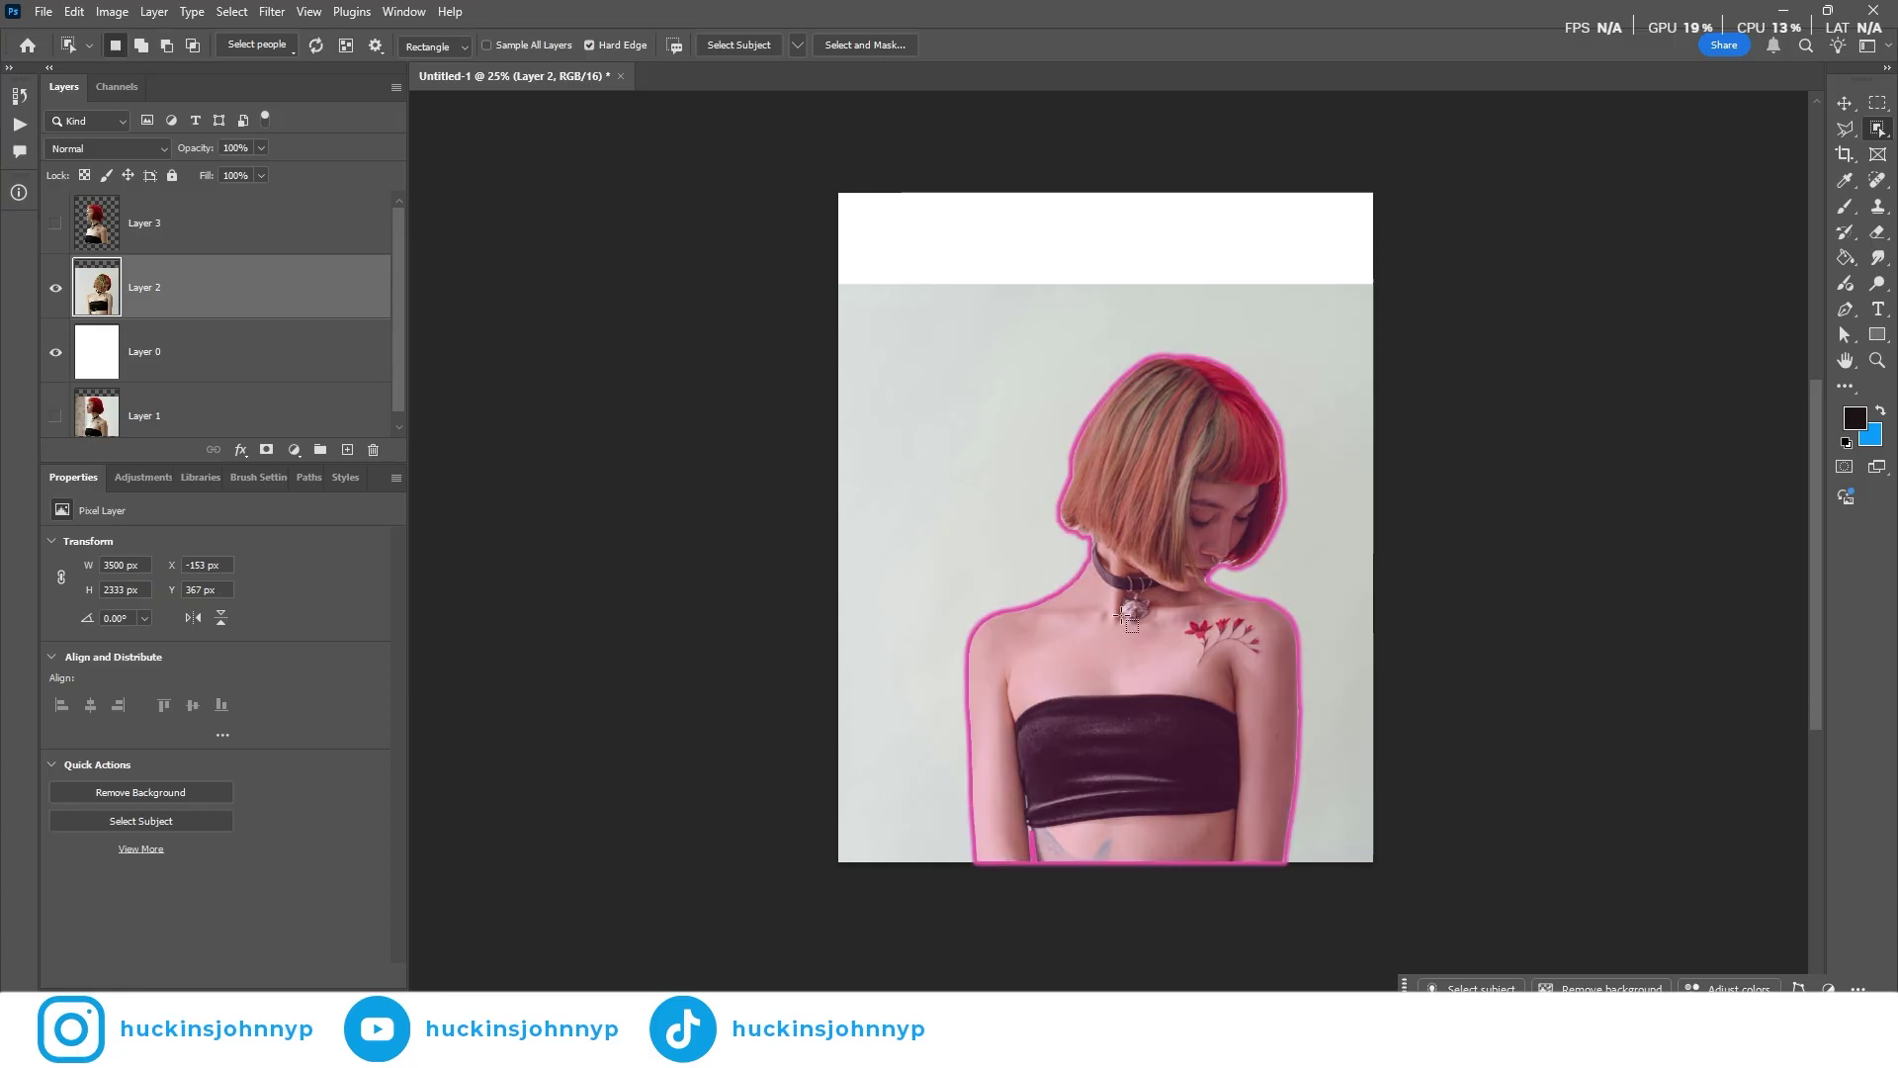
{"action": "scroll", "coordinate": [1088, 415], "scroll_direction": "down", "scroll_amount": 2}
{"action": "key", "text": "v"}
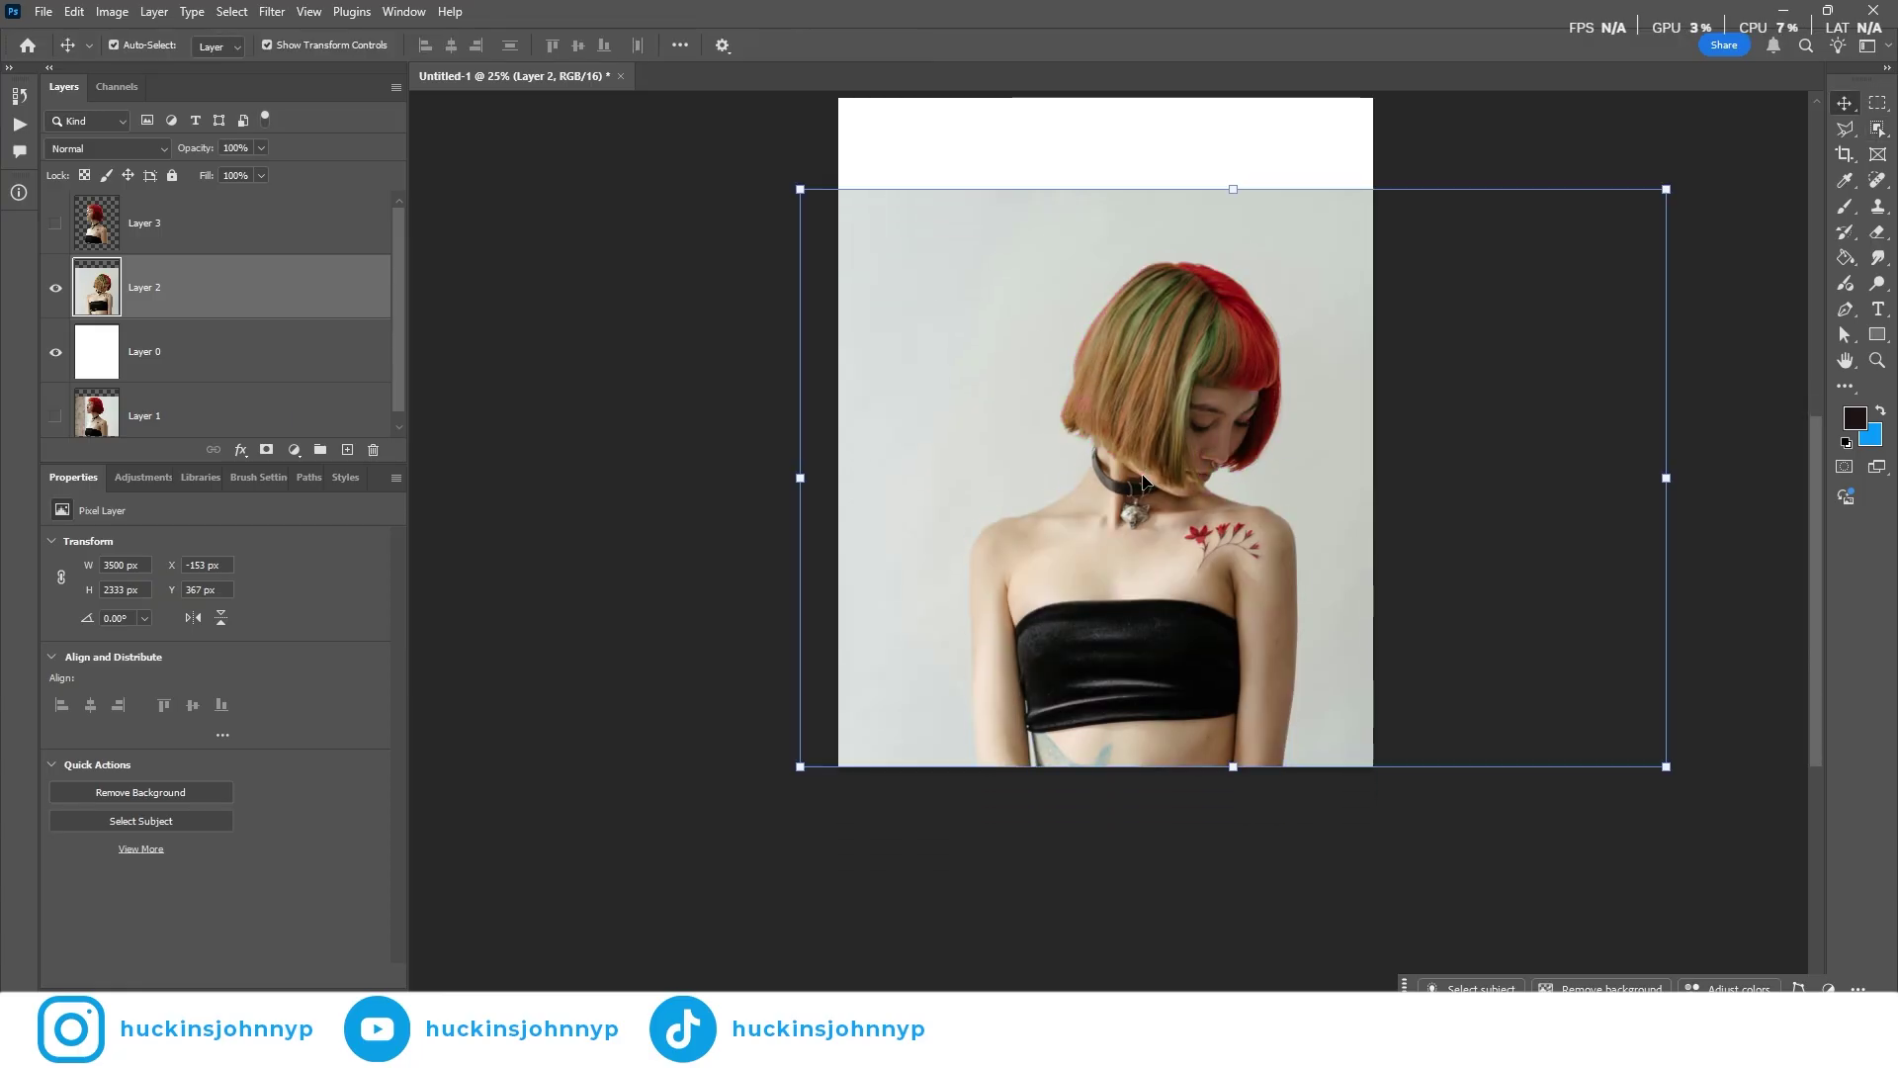
{"action": "mouse_move", "coordinate": [1132, 553]}
{"action": "left_mouse_down"}
{"action": "mouse_move", "coordinate": [1125, 512]}
{"action": "mouse_move", "coordinate": [799, 526]}
{"action": "mouse_move", "coordinate": [1069, 535]}
{"action": "mouse_move", "coordinate": [1112, 558]}
{"action": "left_mouse_up"}
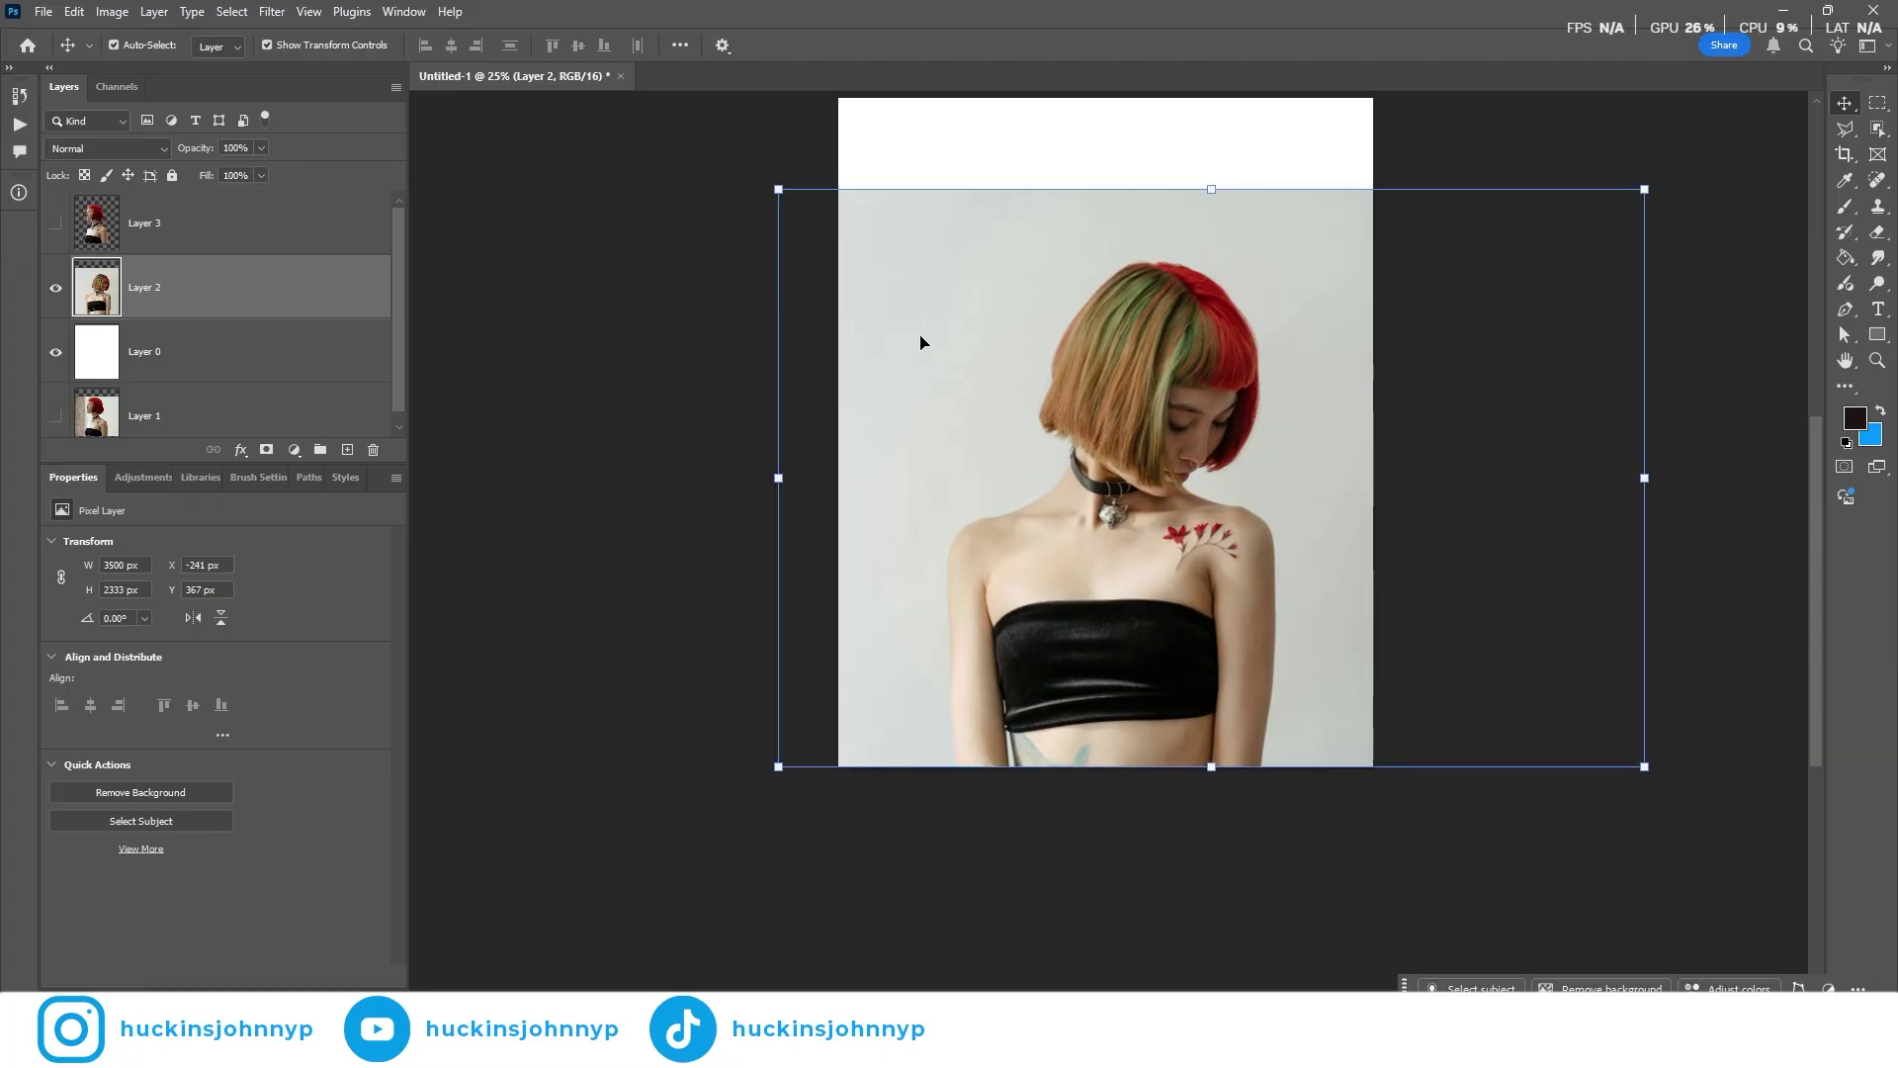
Select the woman on Layer 2 with the Object Selection tool and copy her to a new layer
{"action": "key", "text": "w"}
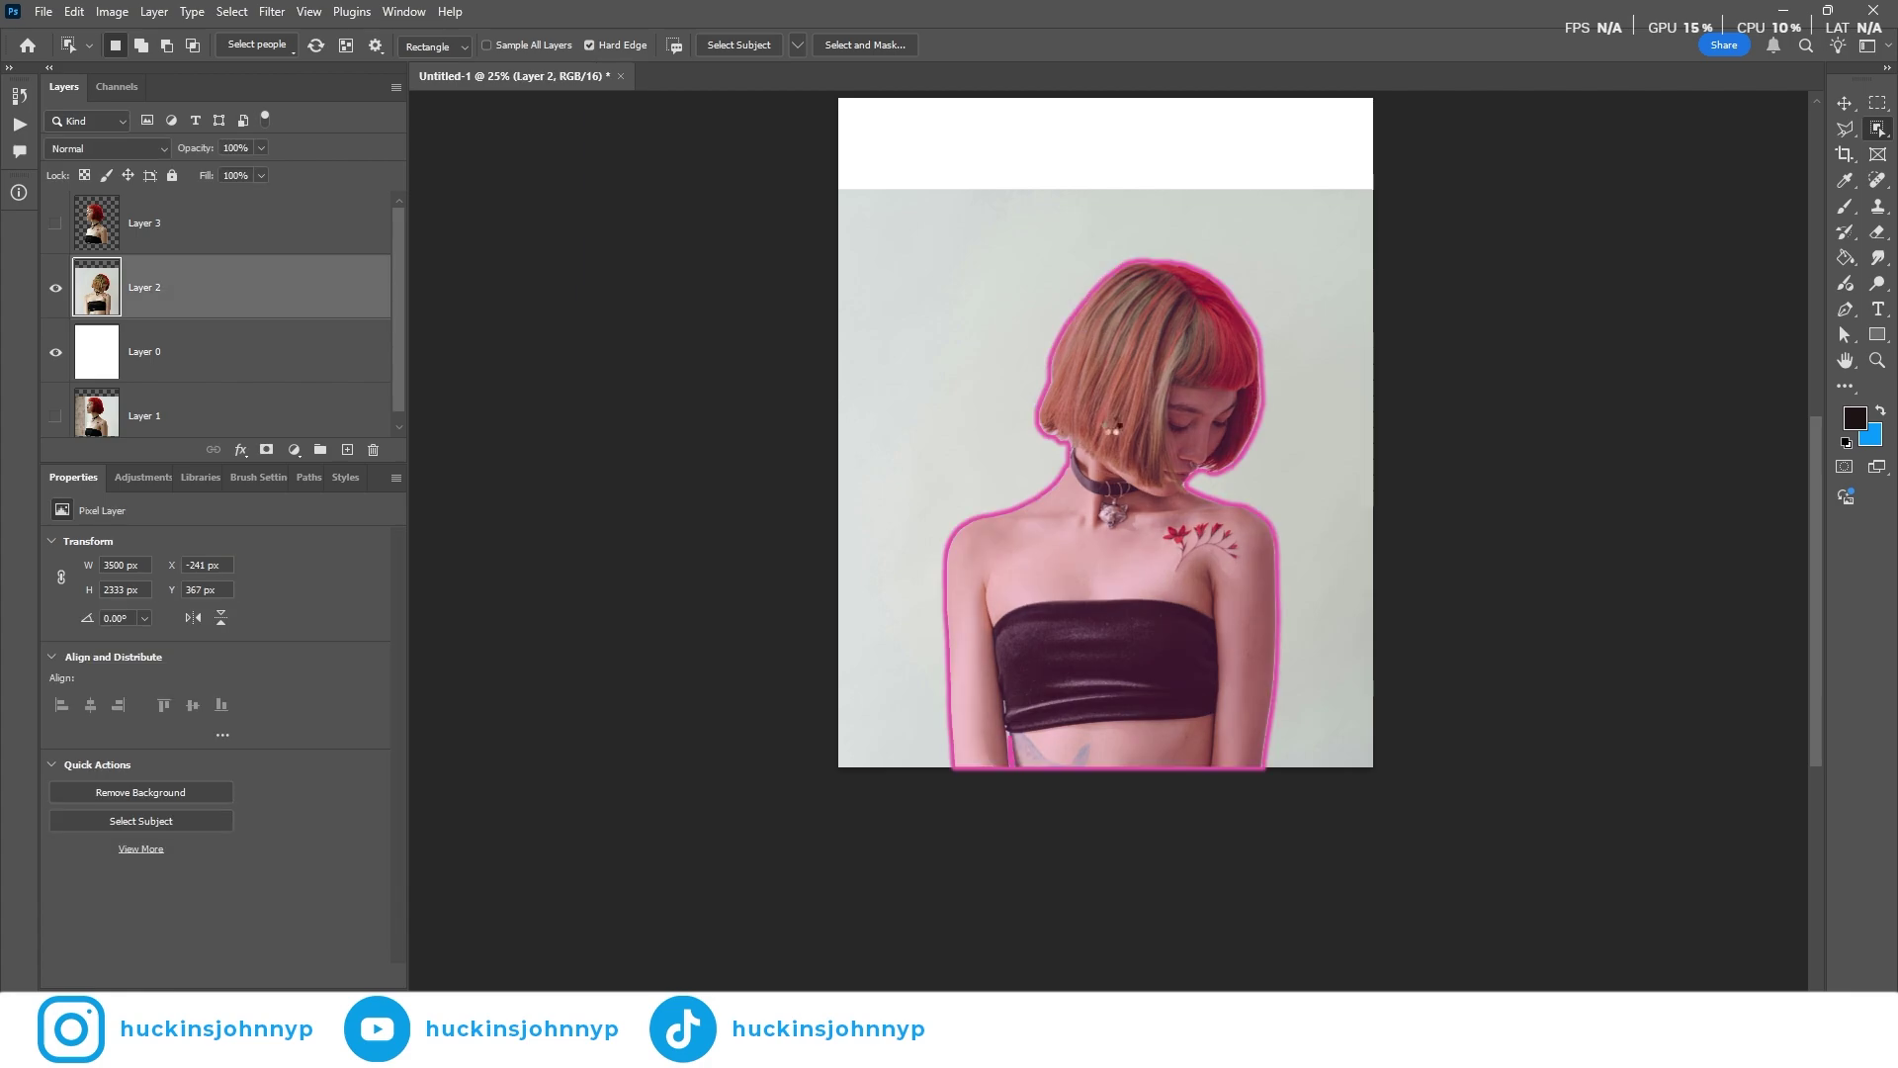
{"action": "left_click", "coordinate": [1106, 391]}
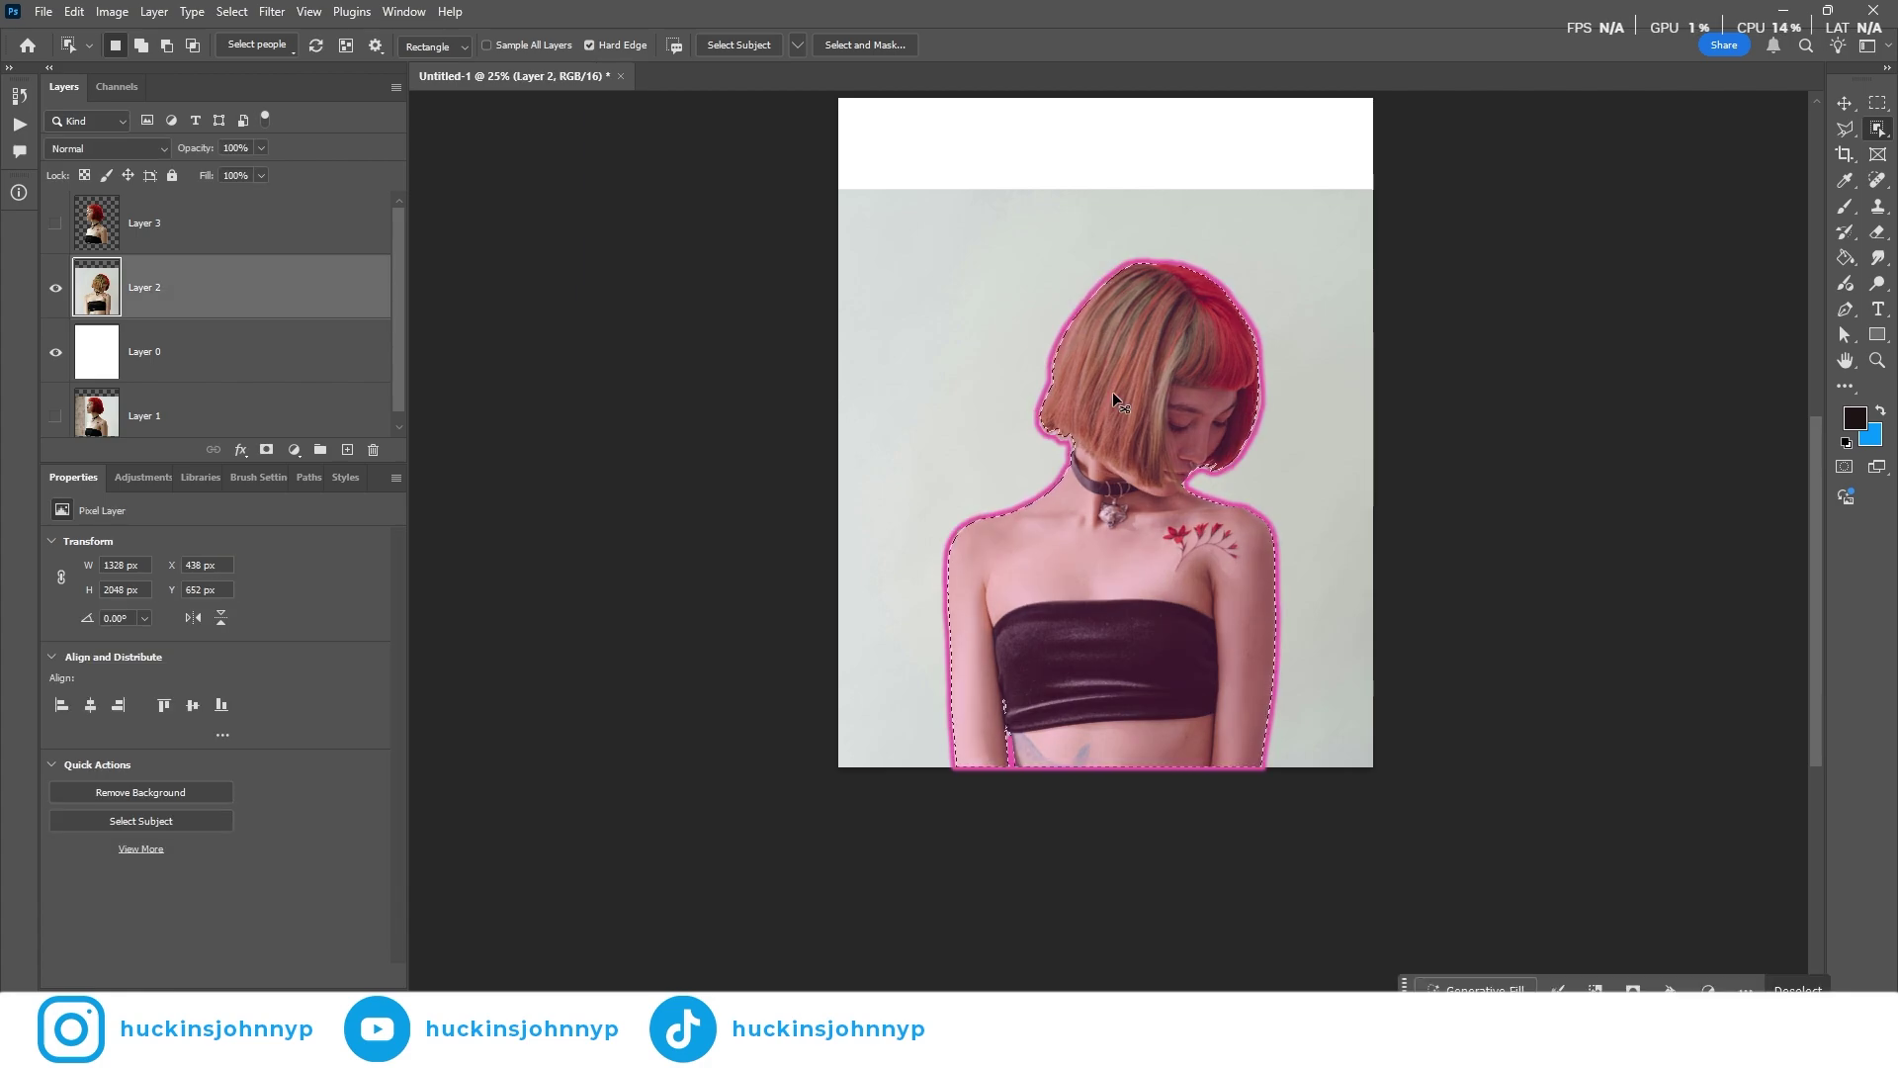
{"action": "key", "text": "ctrl+j"}
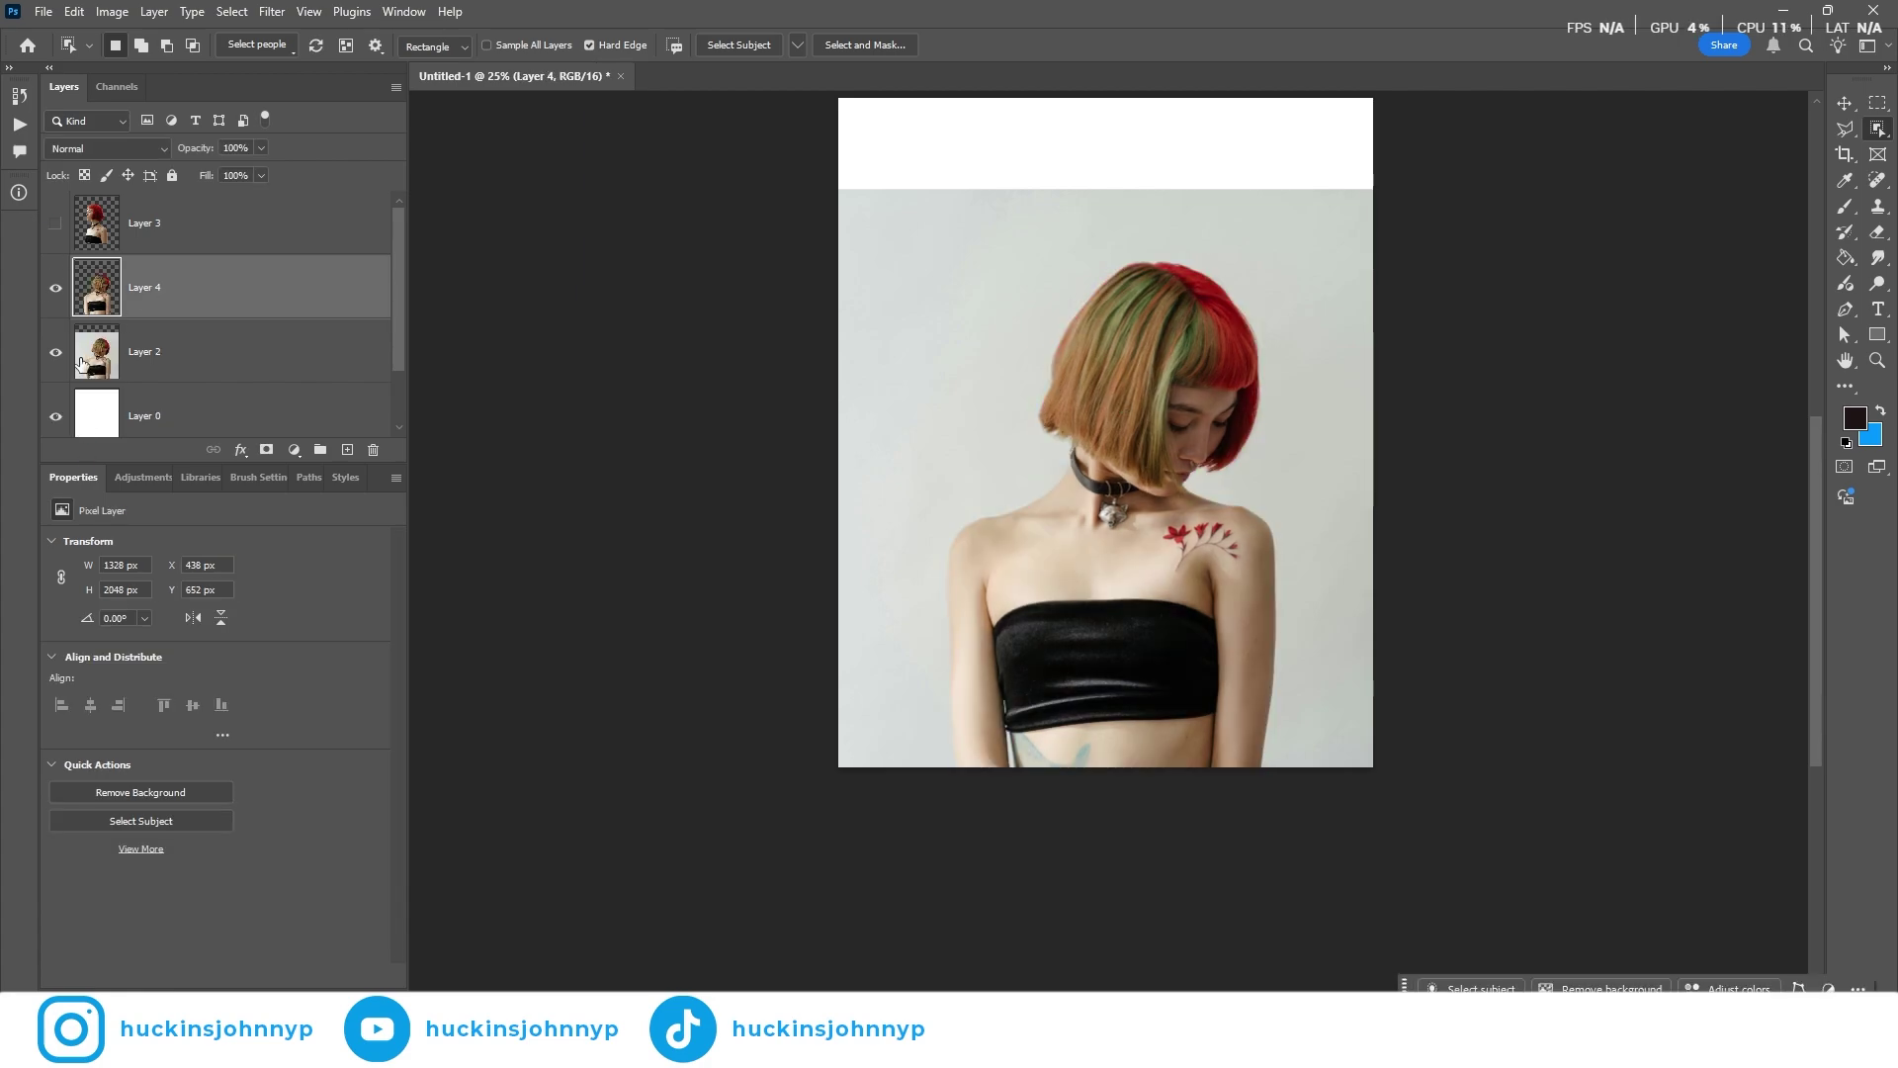
Place a duplicate of Layer 2 beneath Layer 0 in the layer stack and hide the duplicate
{"action": "scroll", "coordinate": [56, 267], "scroll_direction": "down", "scroll_amount": 1}
{"action": "left_click", "coordinate": [56, 278]}
{"action": "left_click", "coordinate": [55, 277]}
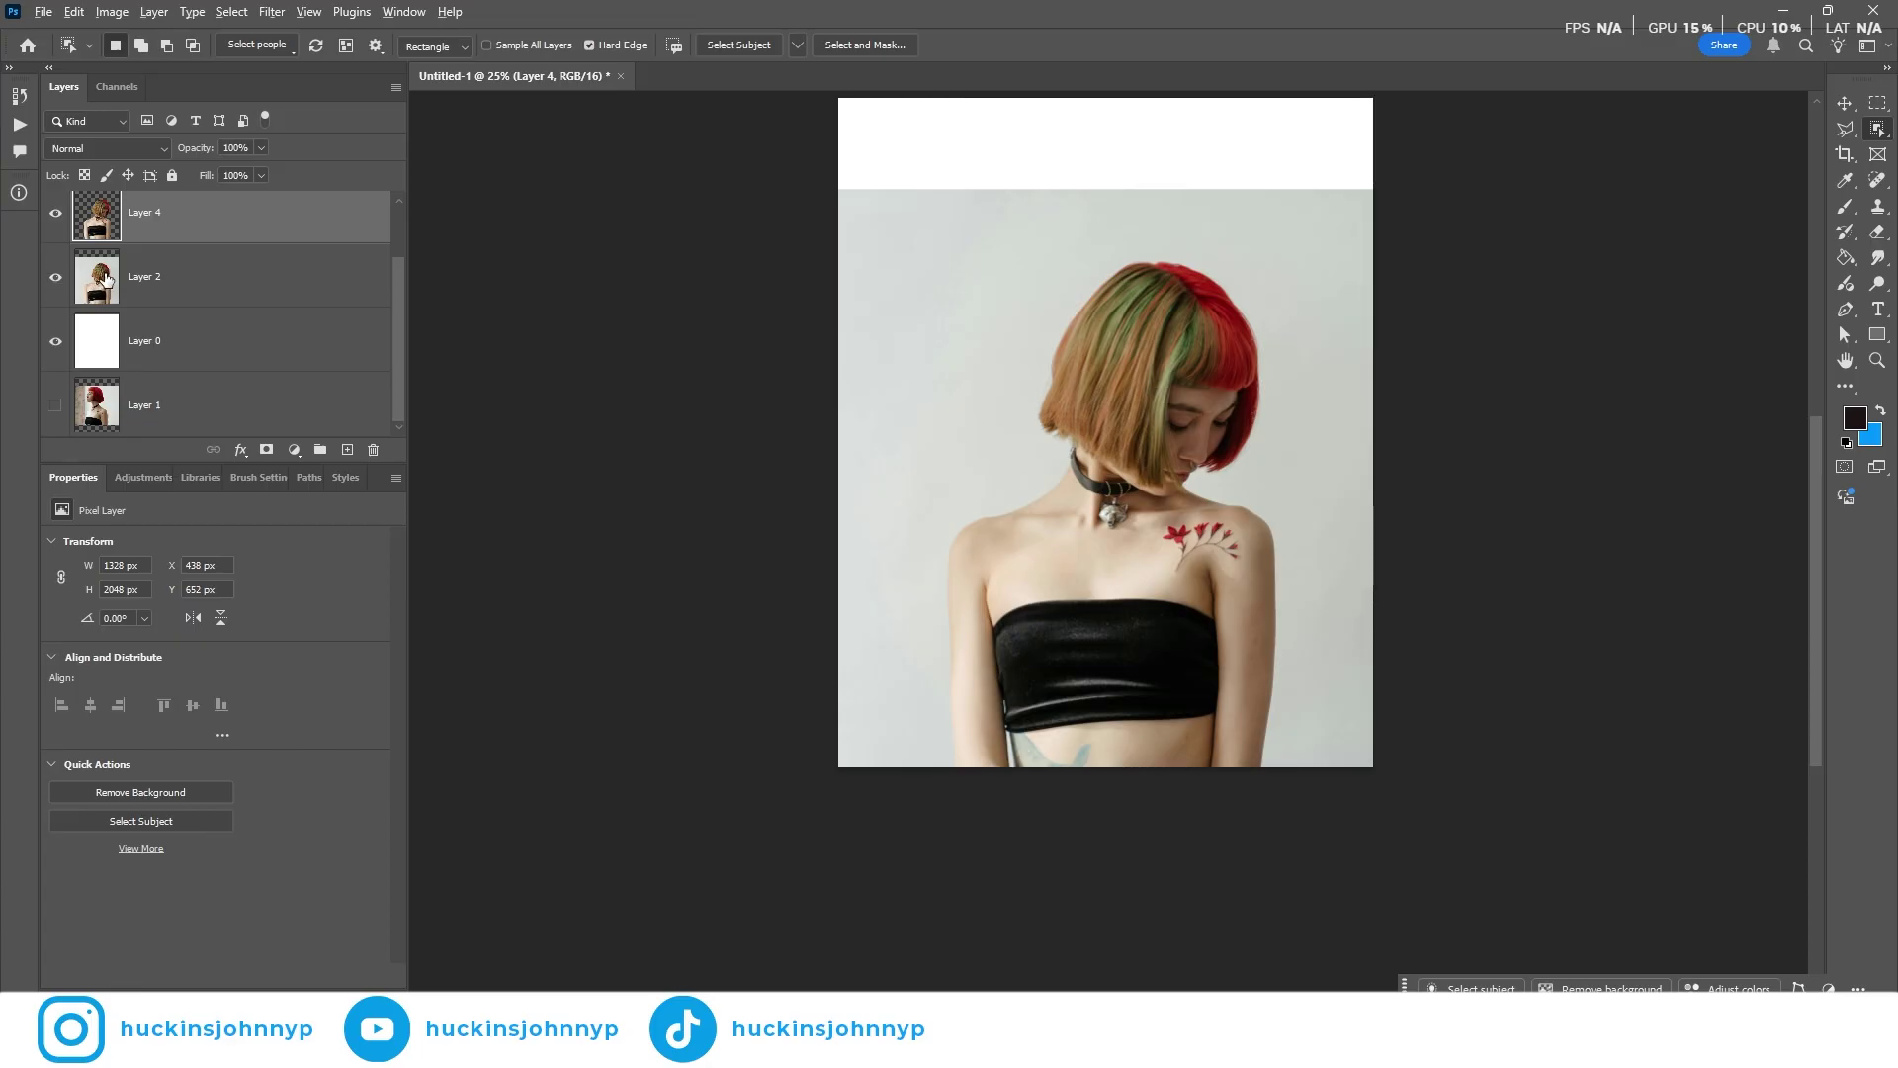
{"action": "left_click_drag", "start_coordinate": [104, 282], "coordinate": [85, 388]}
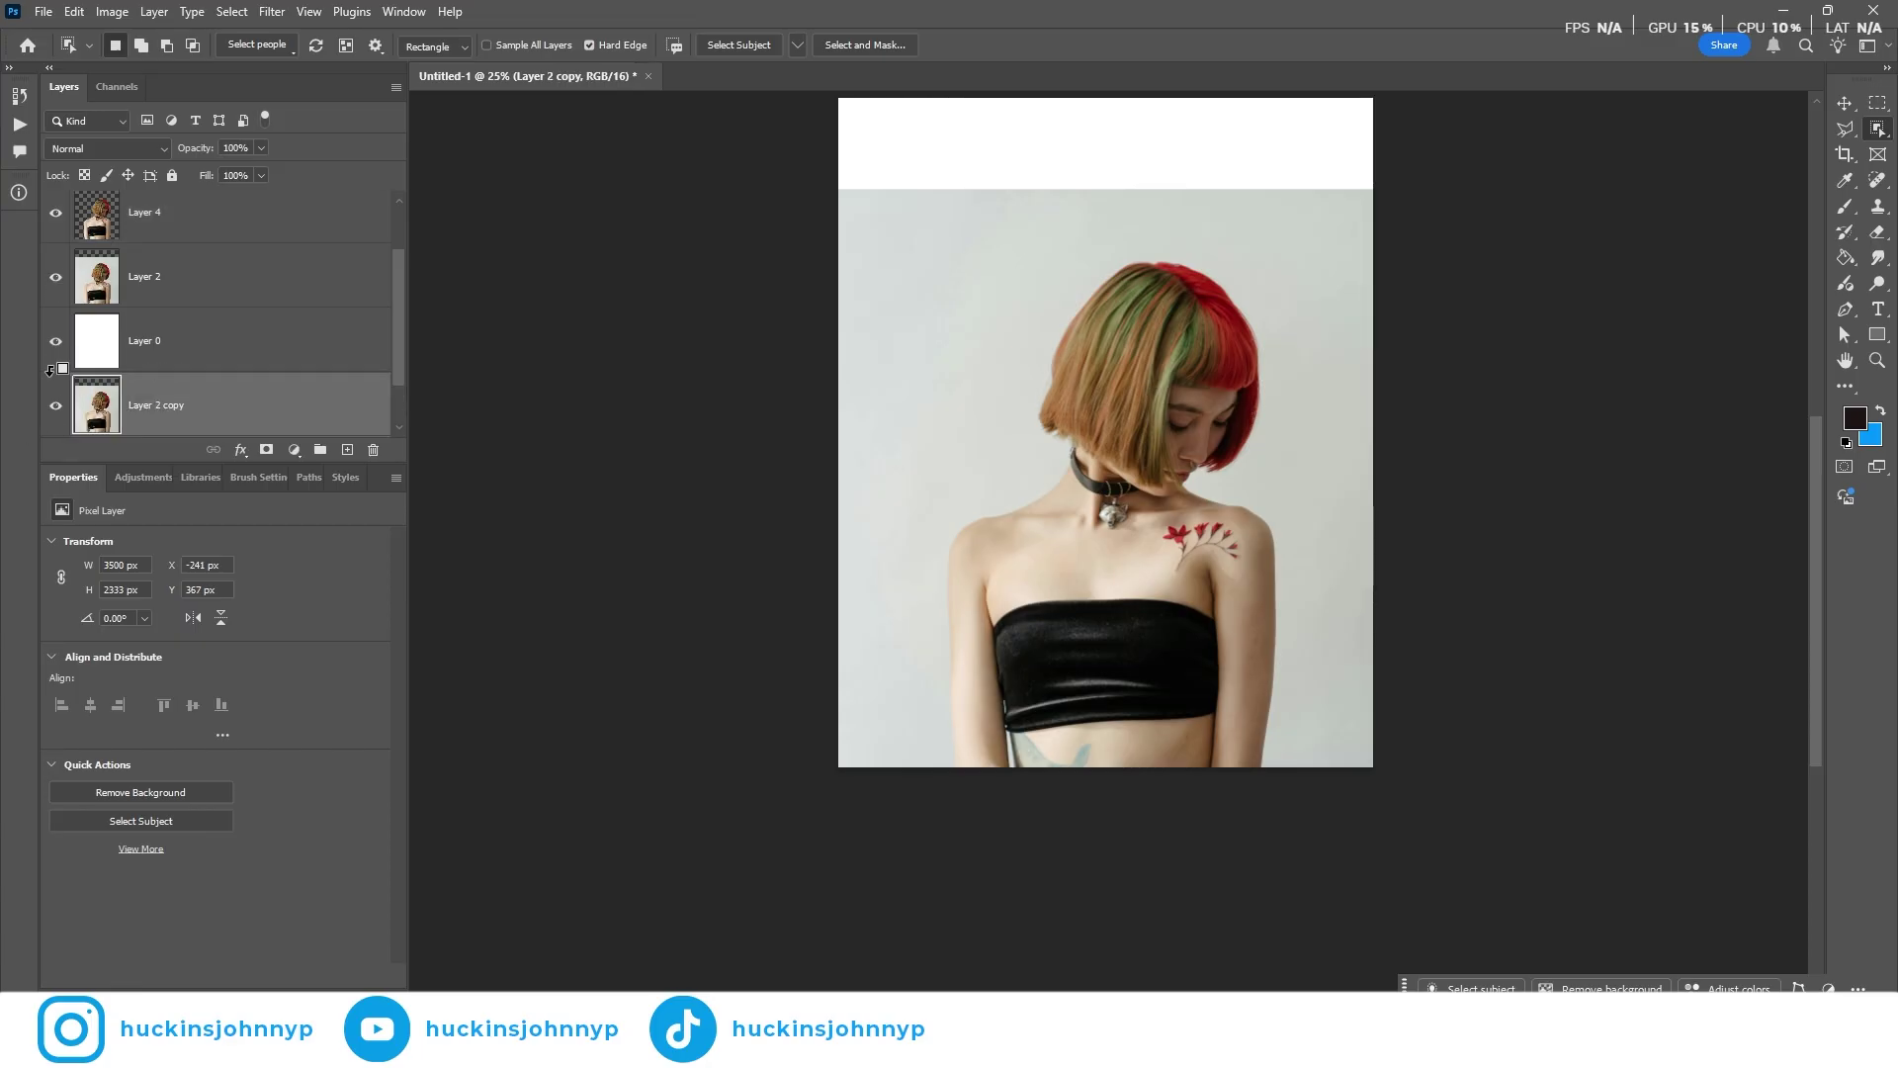
{"action": "scroll", "coordinate": [166, 403], "scroll_direction": "down", "scroll_amount": 1}
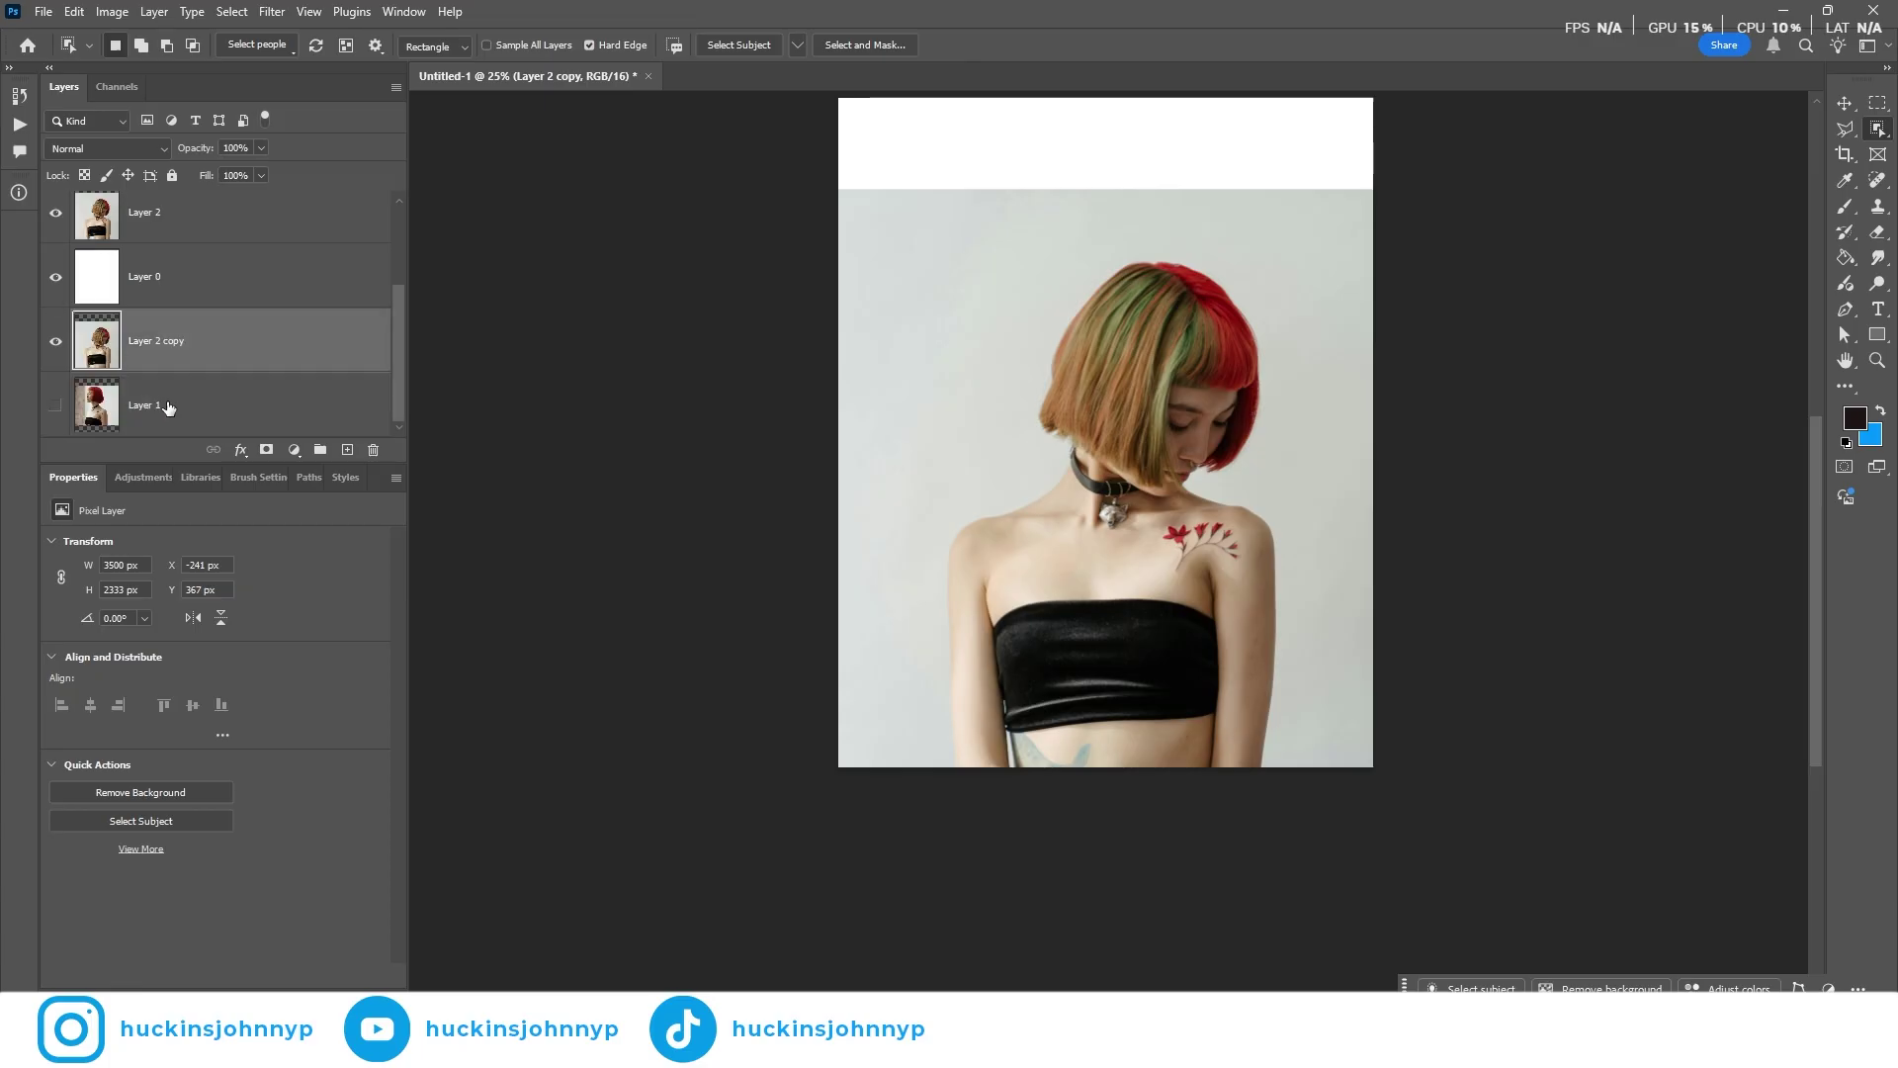
{"action": "scroll", "coordinate": [119, 381], "scroll_direction": "up", "scroll_amount": 1}
{"action": "scroll", "coordinate": [145, 425], "scroll_direction": "down", "scroll_amount": 1}
{"action": "left_click", "coordinate": [57, 341]}
{"action": "scroll", "coordinate": [125, 371], "scroll_direction": "up", "scroll_amount": 1}
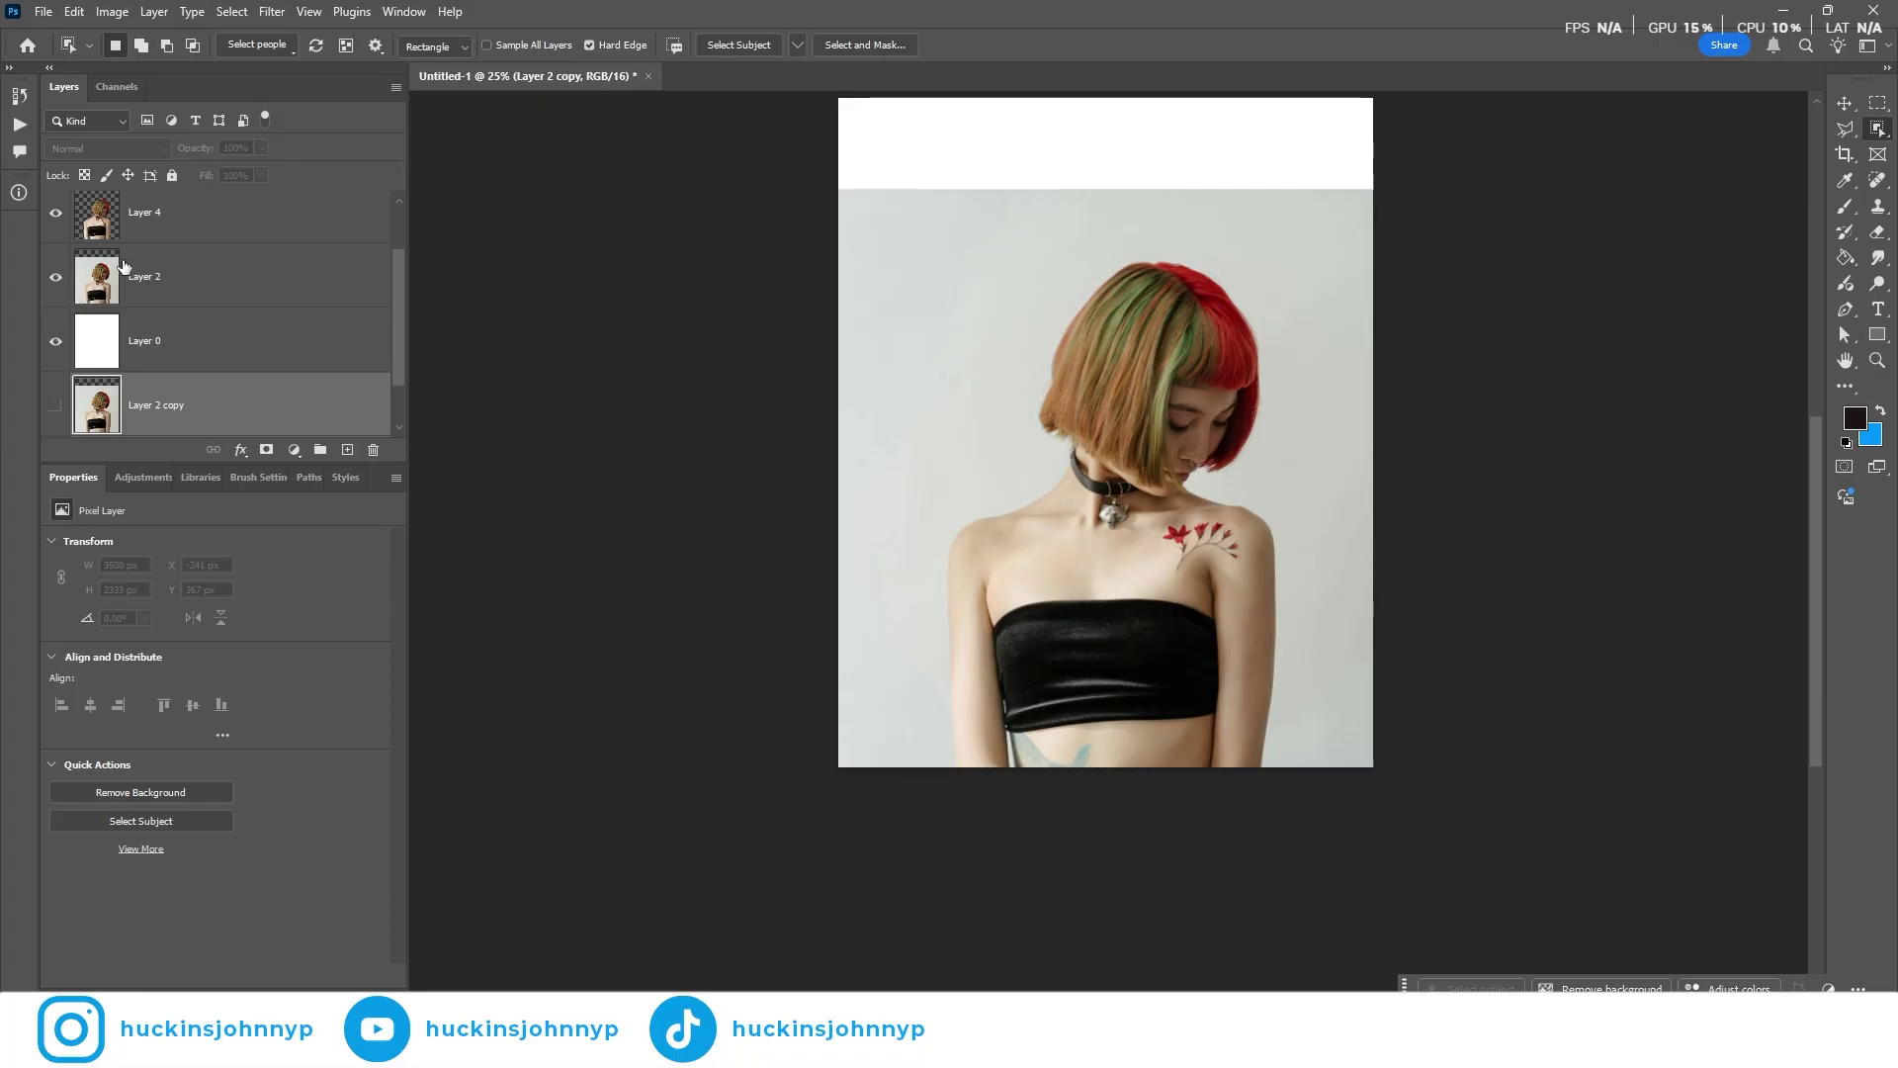
{"action": "scroll", "coordinate": [182, 287], "scroll_direction": "up", "scroll_amount": 1}
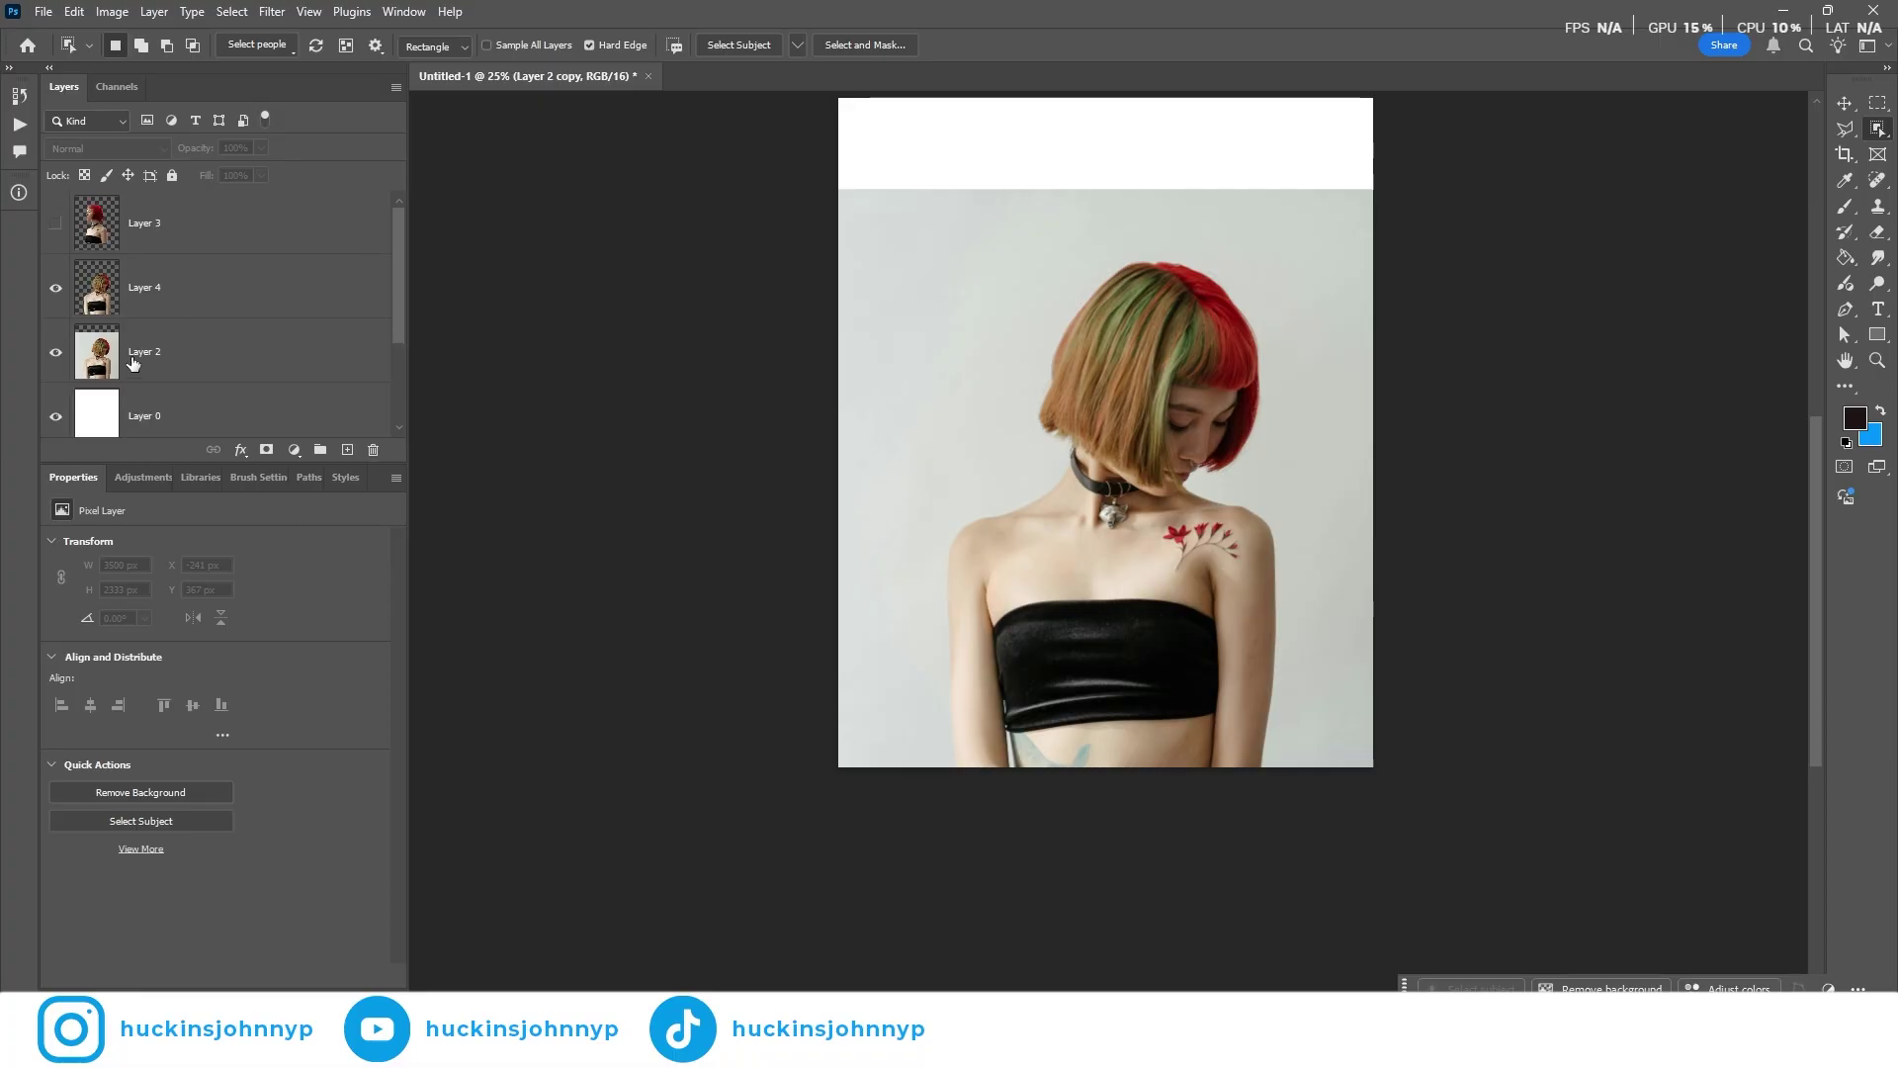
Hide Layer 4, delete the woman from Layer 2 so only the backdrop remains, and clear the selection
{"action": "left_click", "coordinate": [145, 356]}
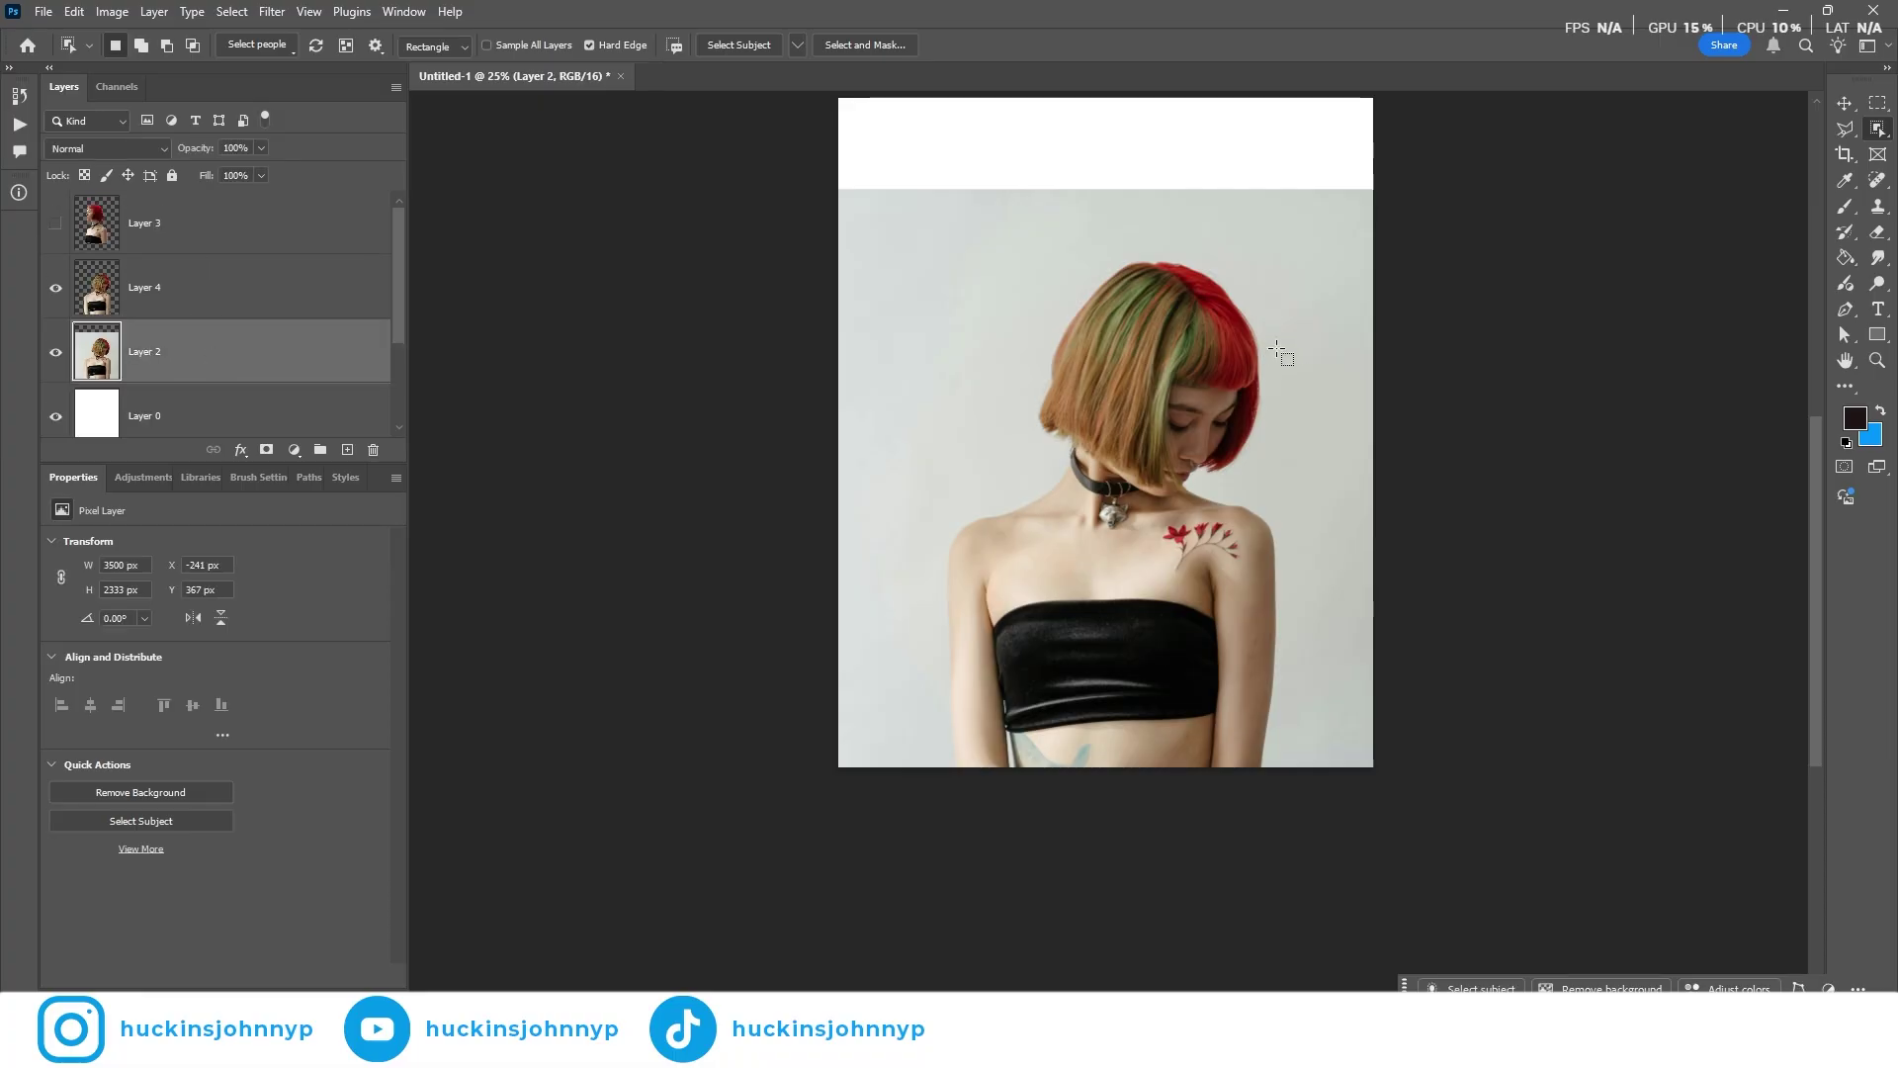
{"action": "left_click", "coordinate": [1076, 322]}
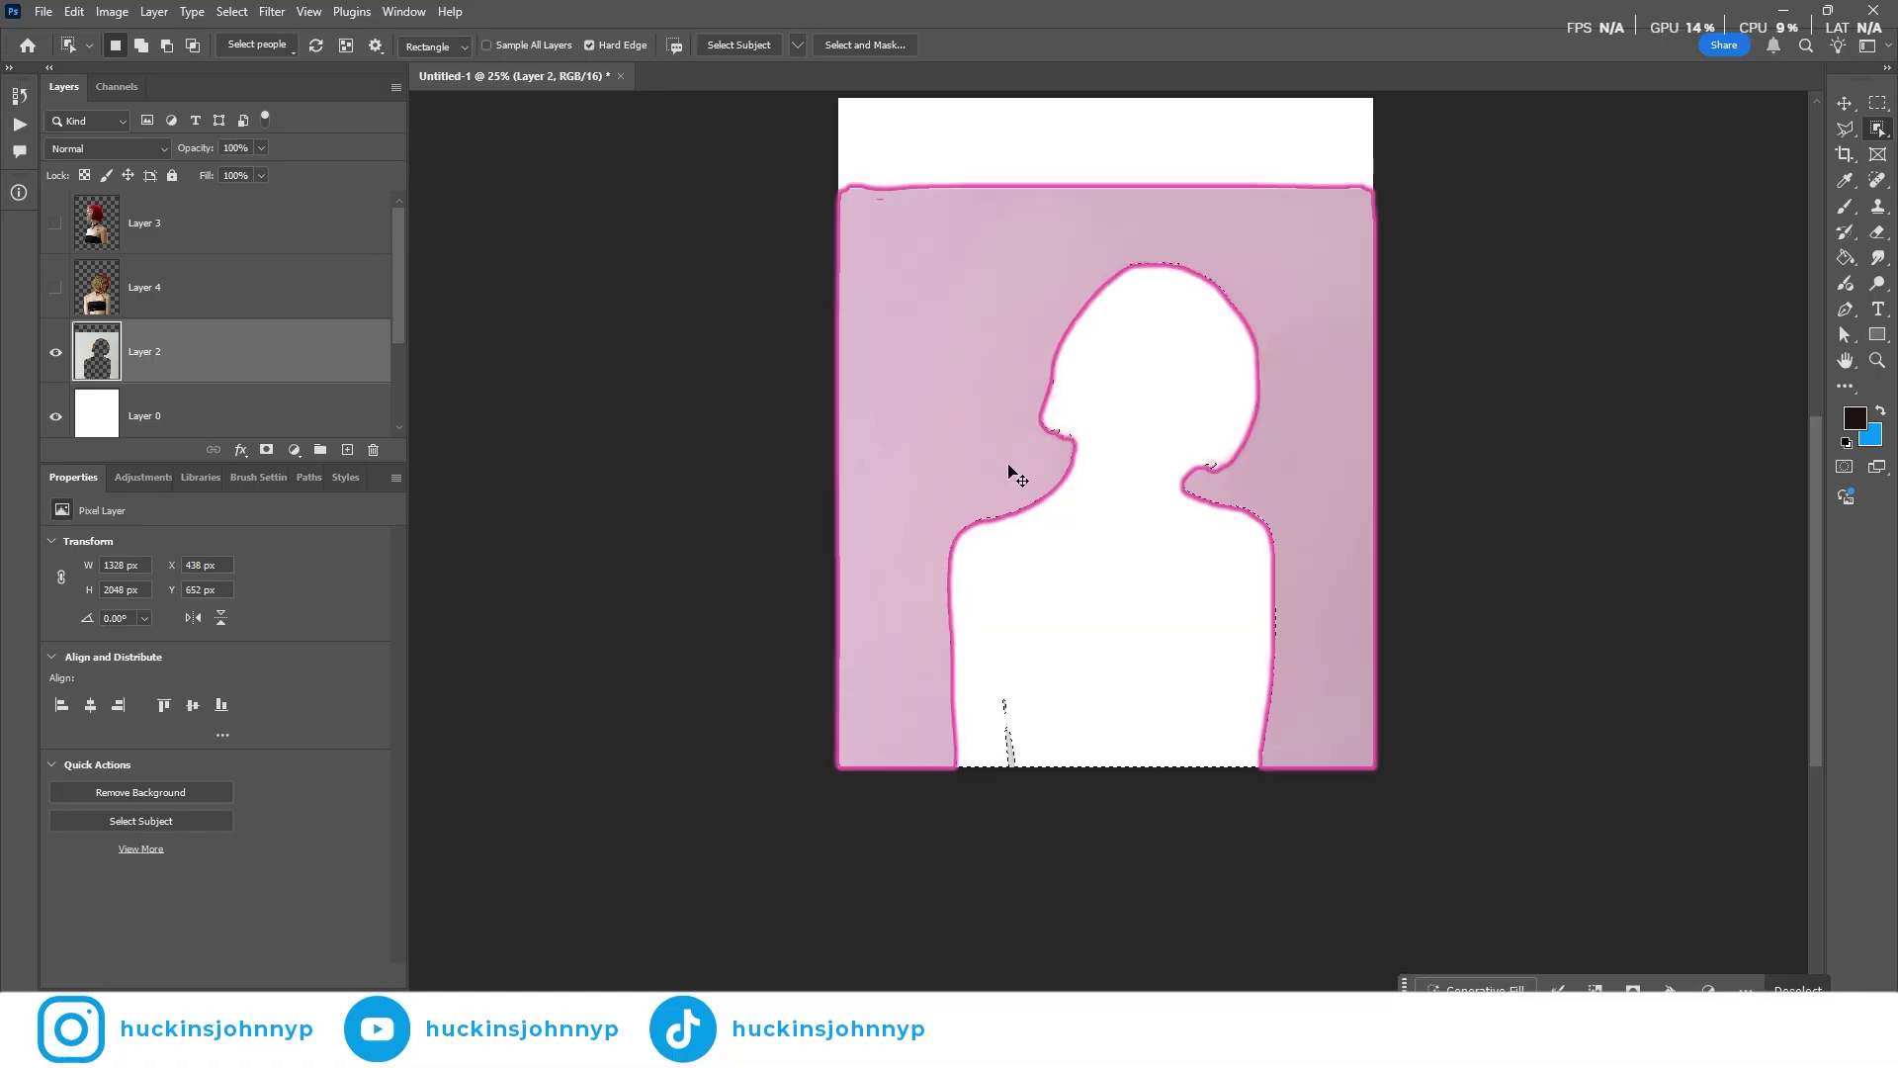
{"action": "key", "text": "ctrl+d"}
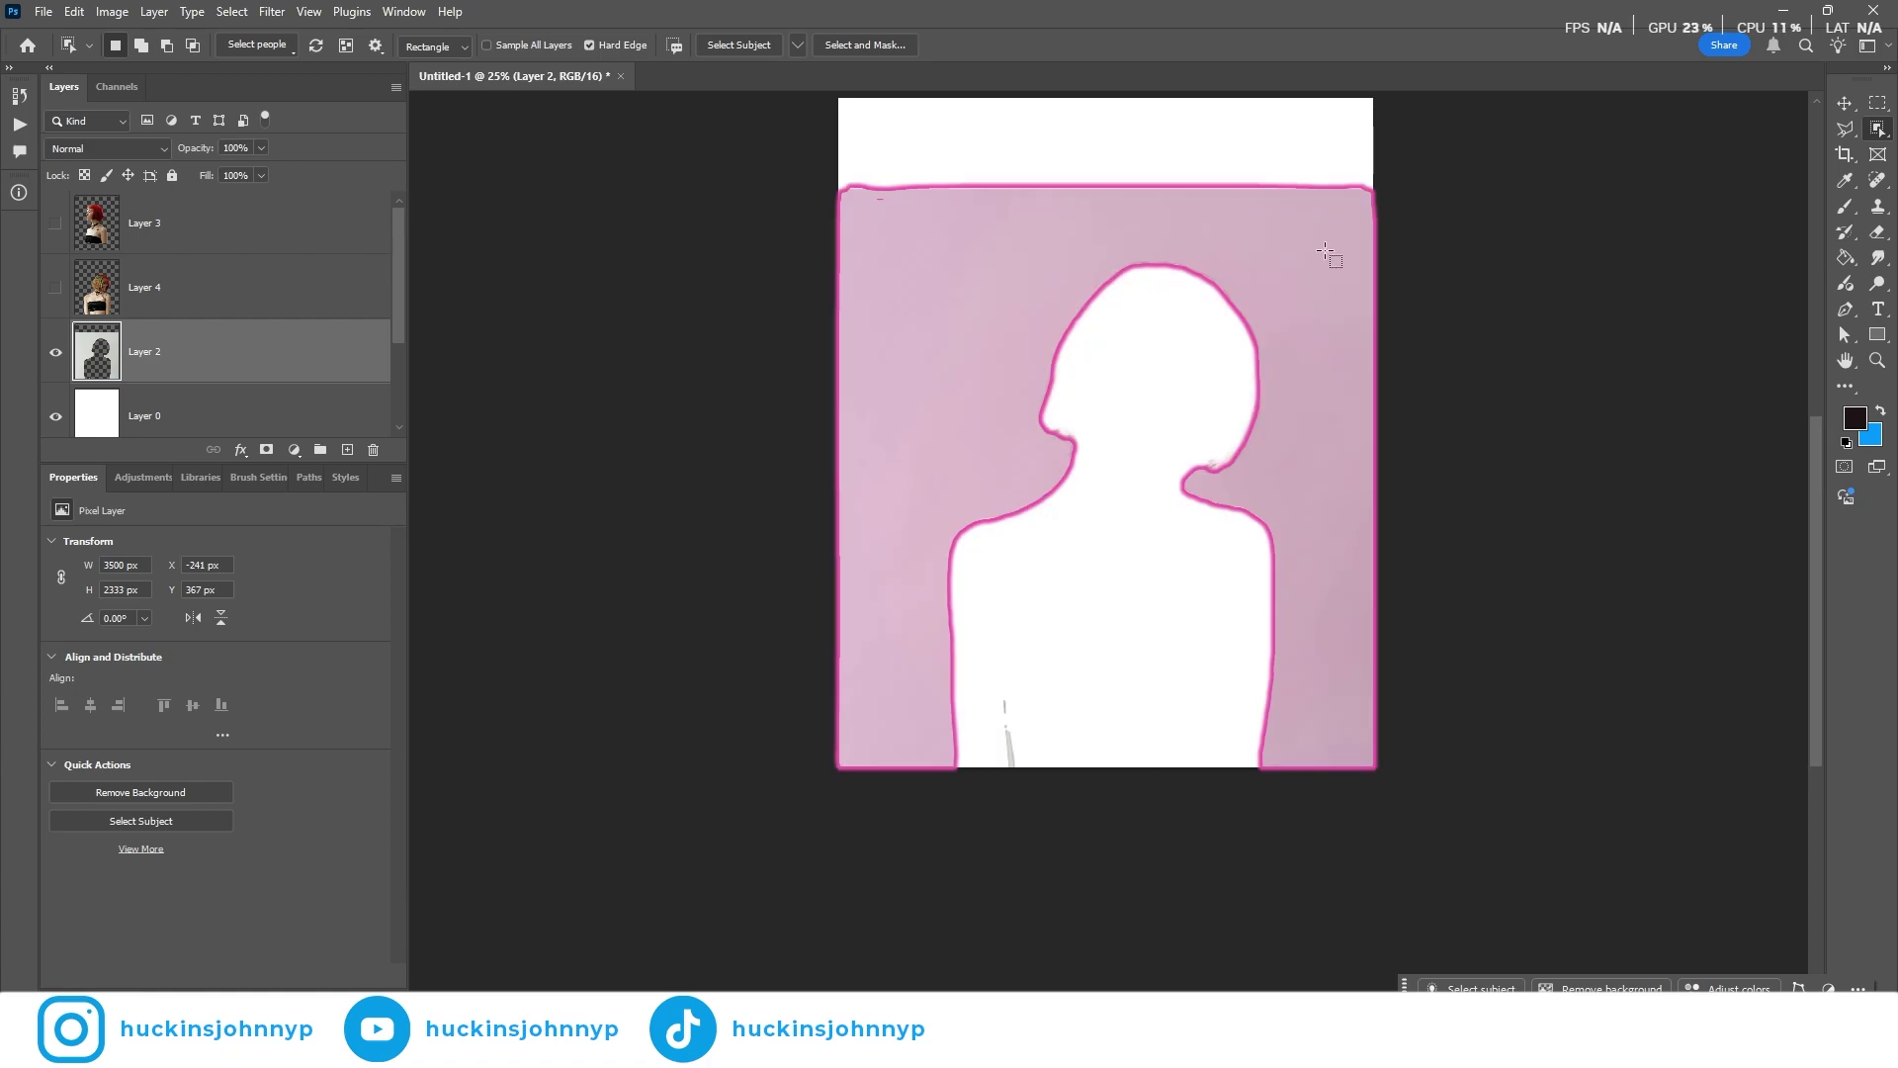
Sample the light grey backdrop beside the cut-out silhouette as the foreground colour for the Brush tool
{"action": "key", "text": "v"}
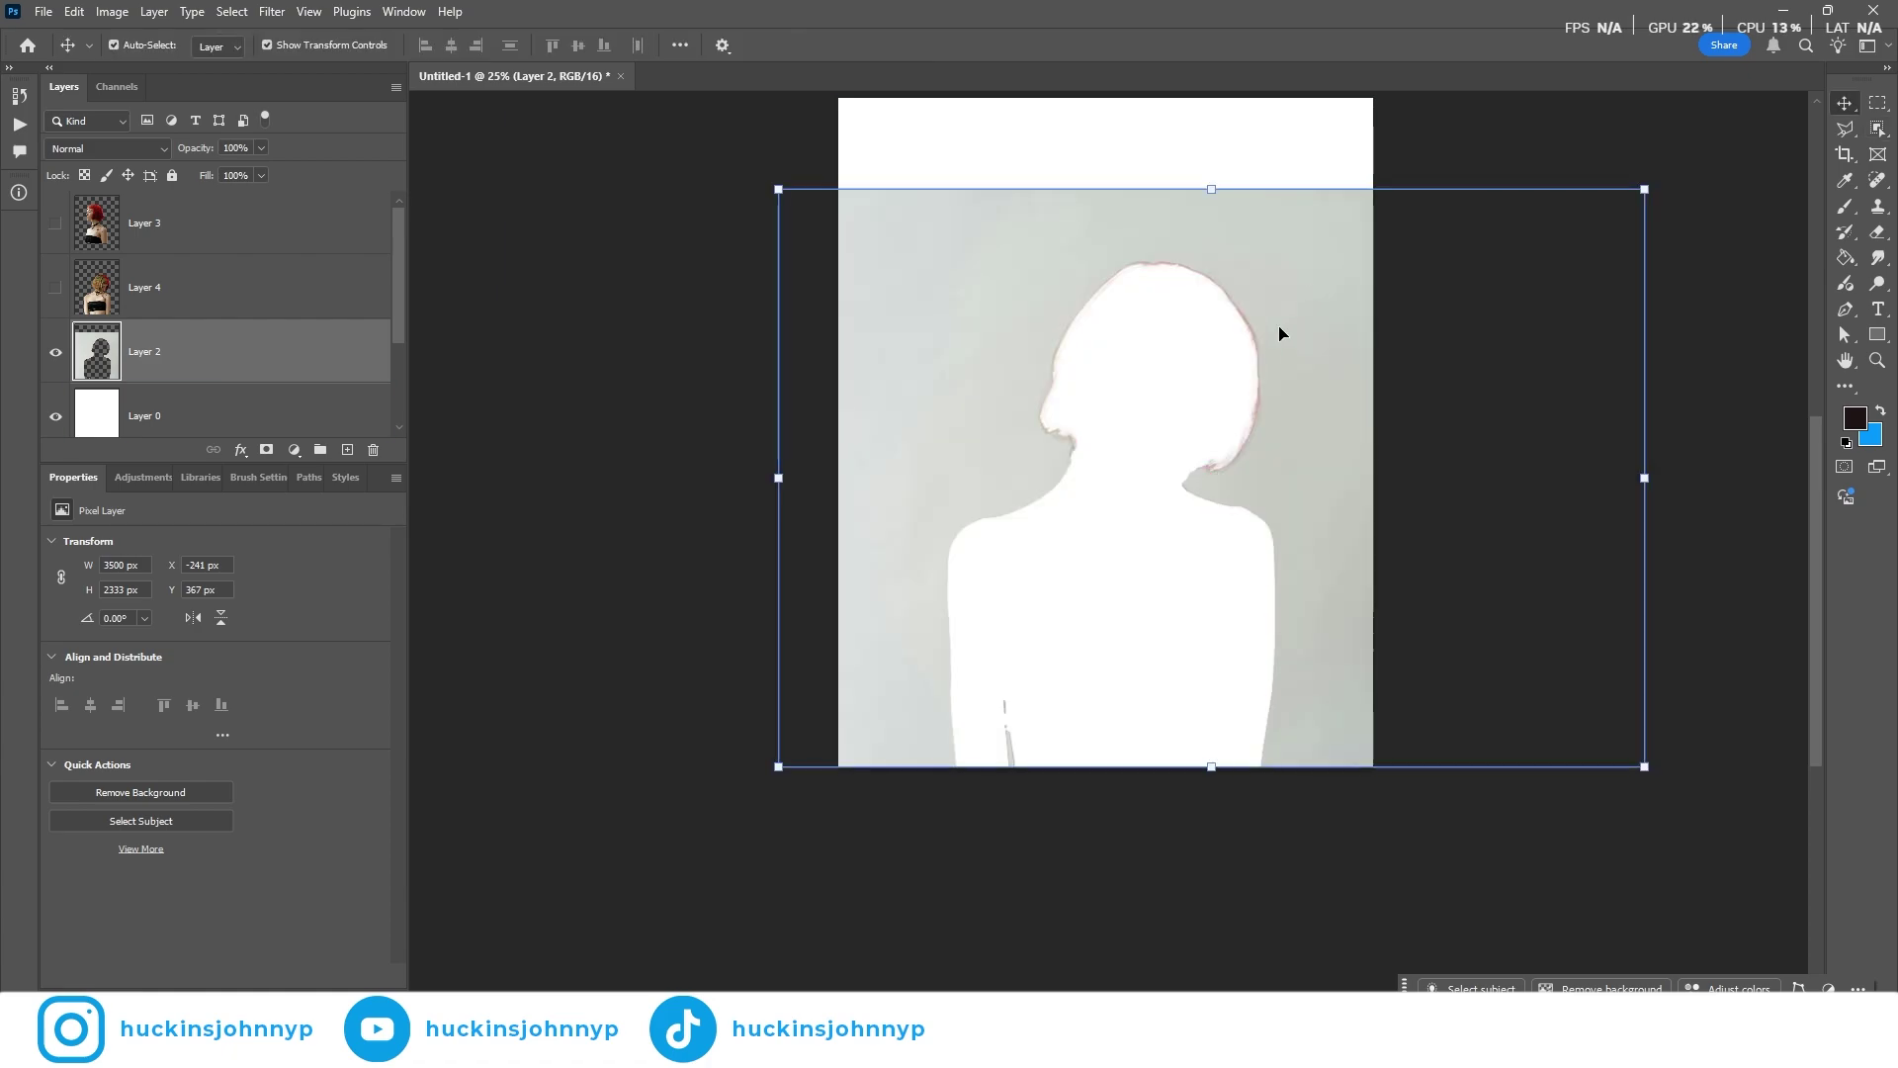
{"action": "key", "text": "b"}
{"action": "left_click", "coordinate": [1313, 282], "text": "alt"}
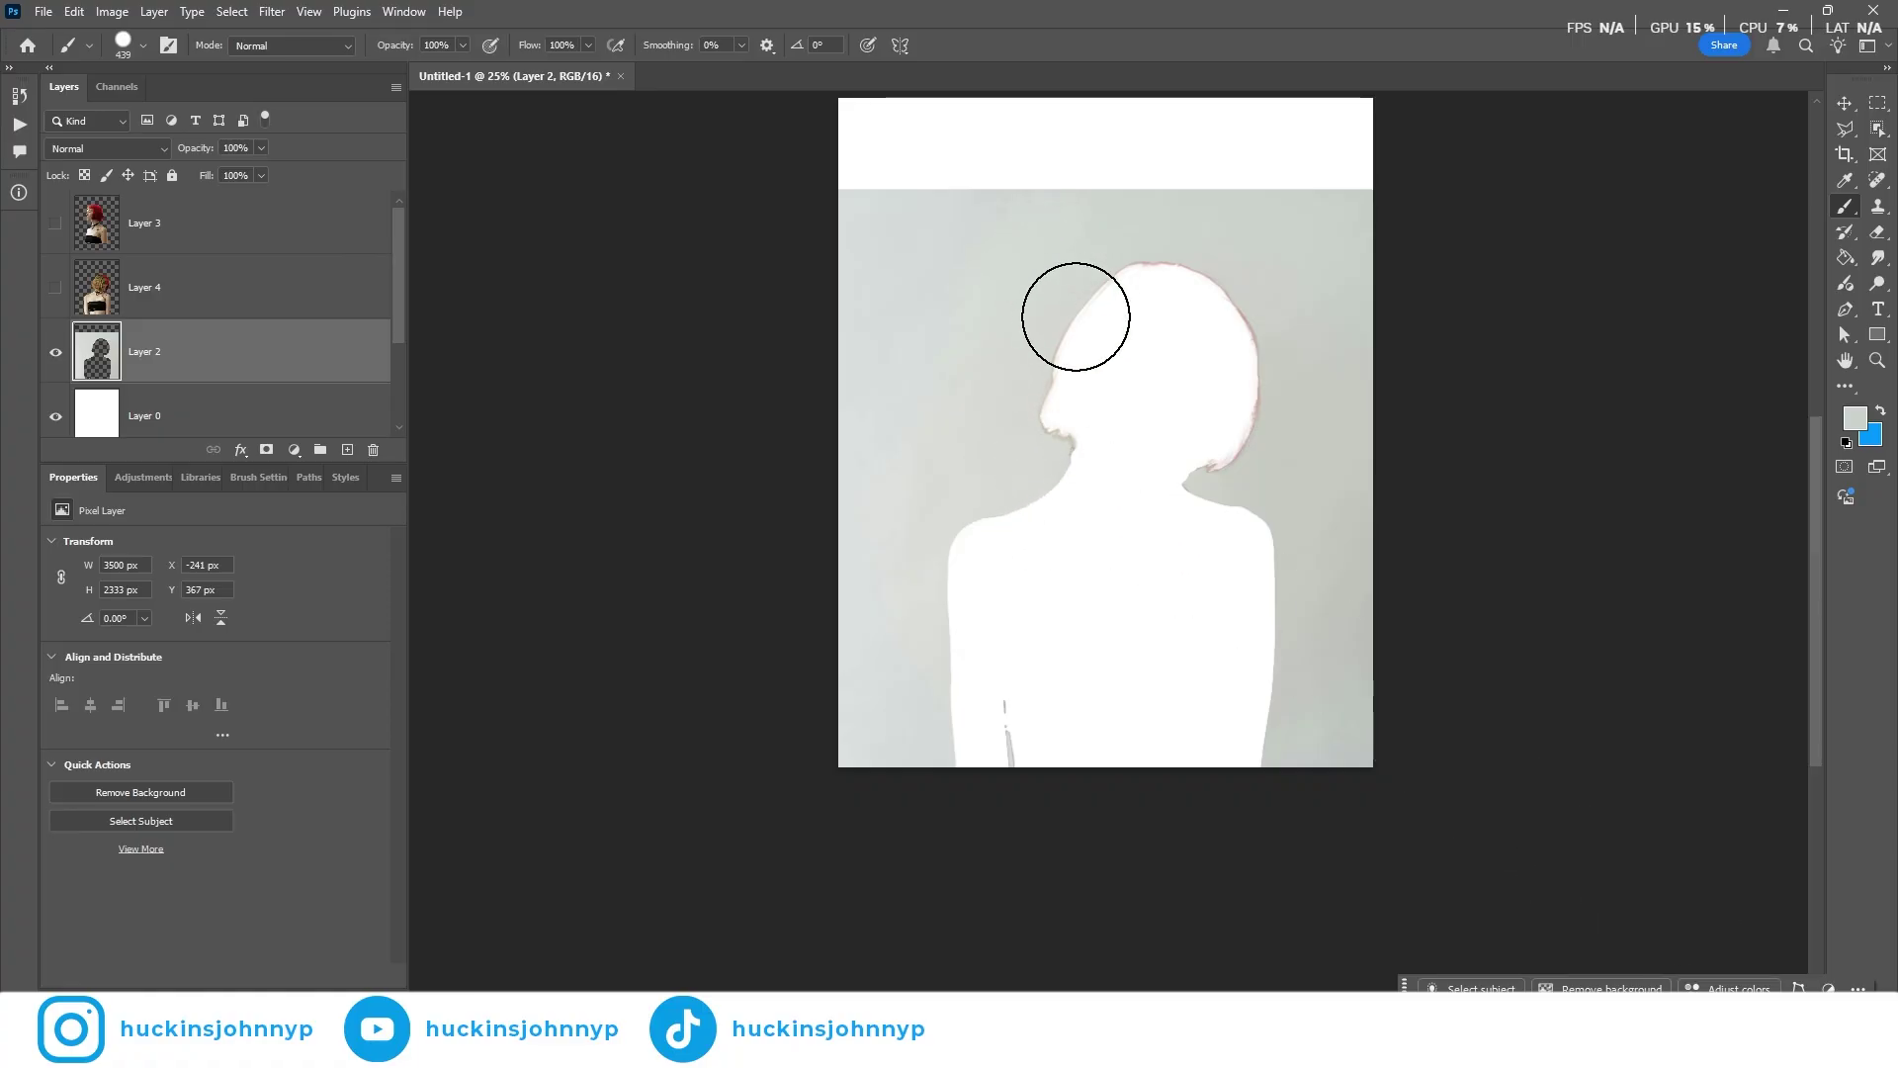
Marquee-select the area around the whole silhouette on Layer 2 and fill it using Generative Fill without a prompt, choosing the plain third variation
{"action": "key", "text": "m"}
{"action": "mouse_move", "coordinate": [954, 246]}
{"action": "left_mouse_down"}
{"action": "mouse_move", "coordinate": [1189, 752]}
{"action": "mouse_move", "coordinate": [1335, 775]}
{"action": "mouse_move", "coordinate": [1303, 769]}
{"action": "left_mouse_up"}
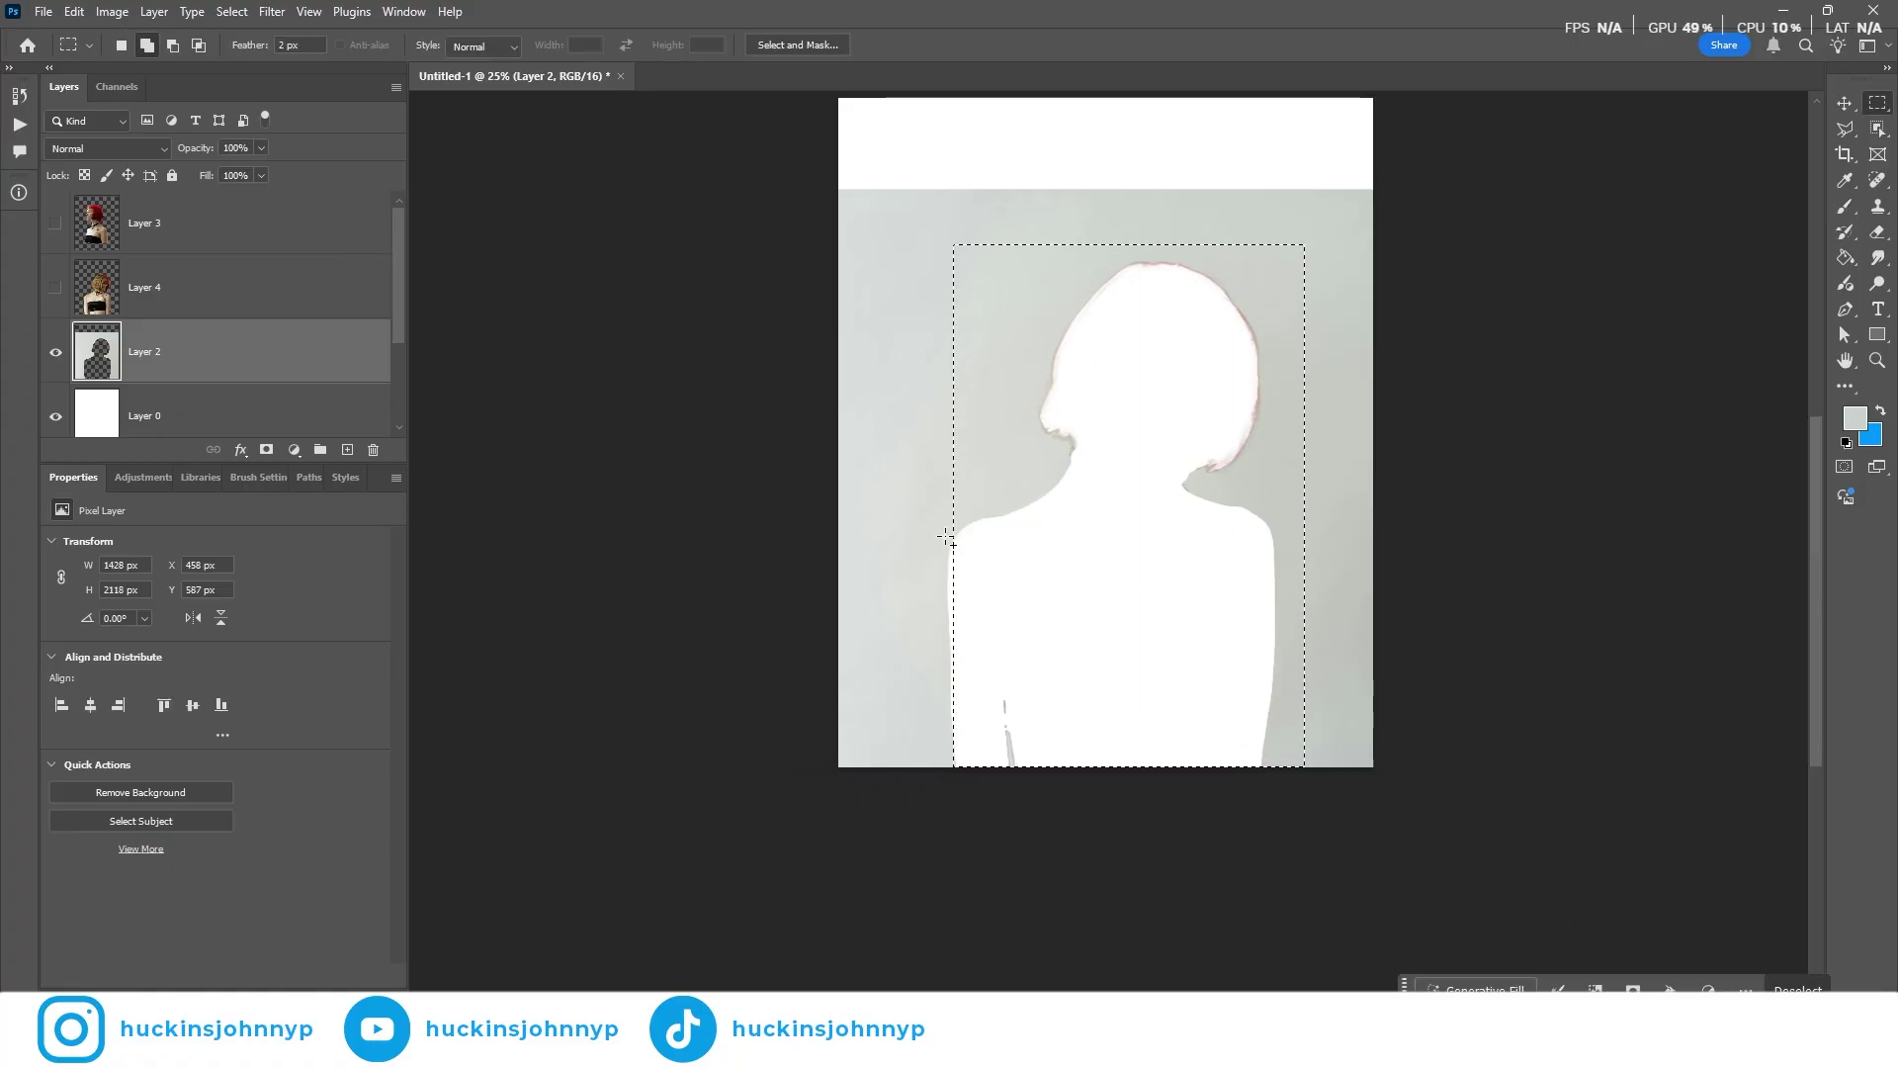
{"action": "left_click_drag", "start_coordinate": [930, 527], "coordinate": [1007, 786]}
{"action": "left_click", "coordinate": [1463, 986]}
{"action": "left_click", "coordinate": [1836, 986]}
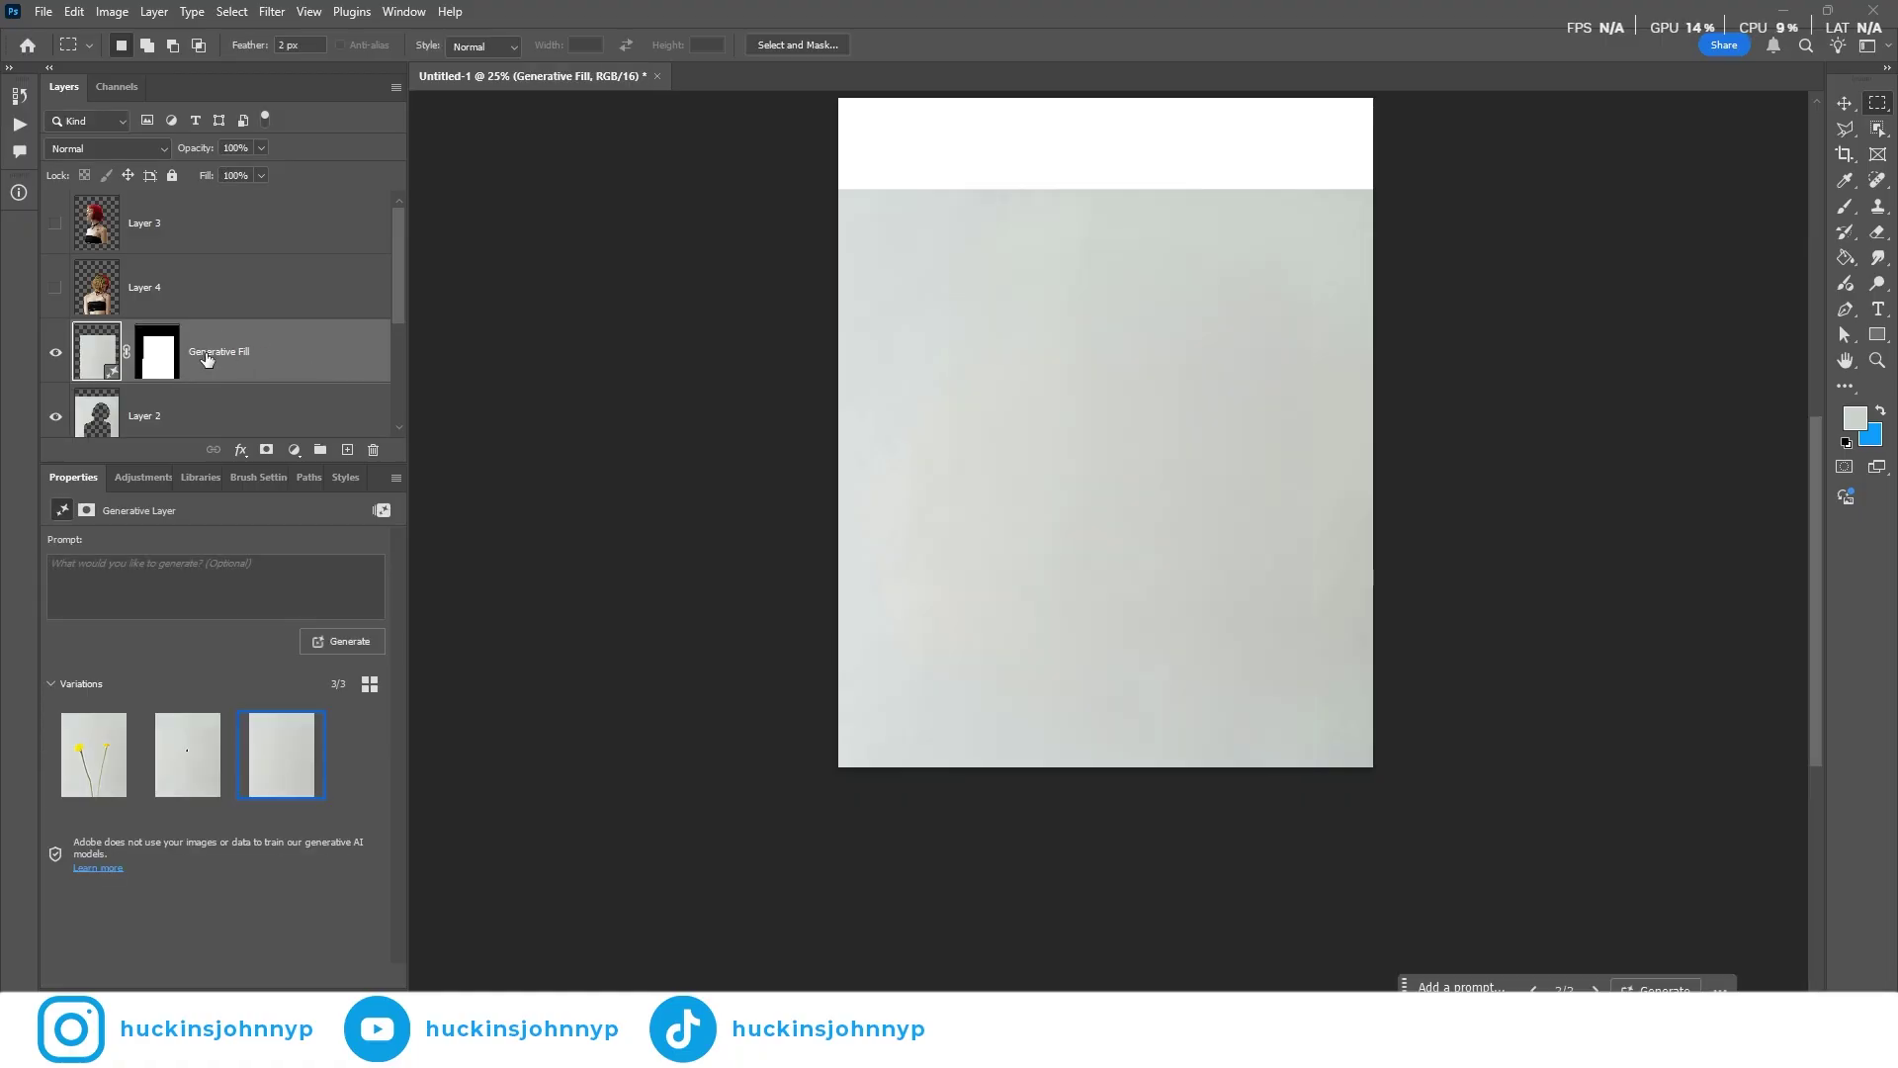
Merge the Generative Fill layer down into Layer 2 and rename the merged layer "Background"
{"action": "right_click", "coordinate": [233, 358]}
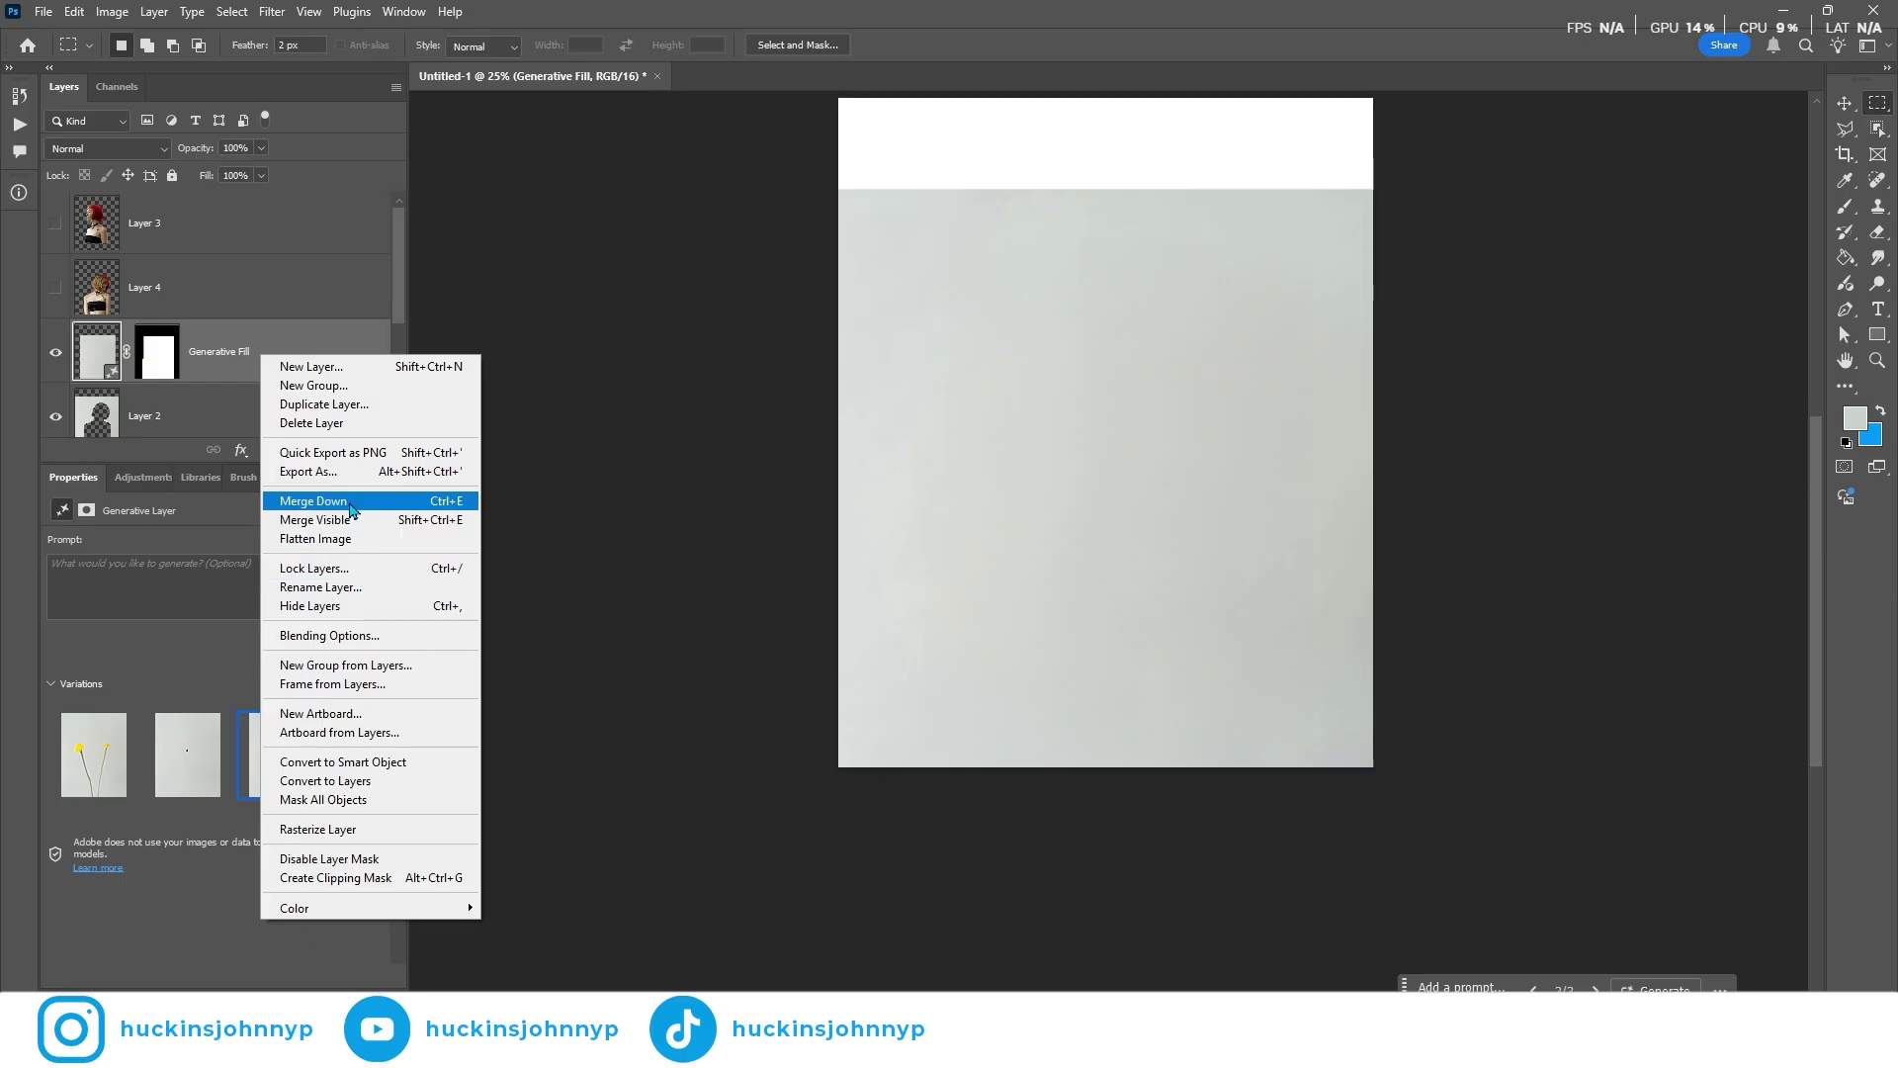
{"action": "left_click", "coordinate": [449, 506]}
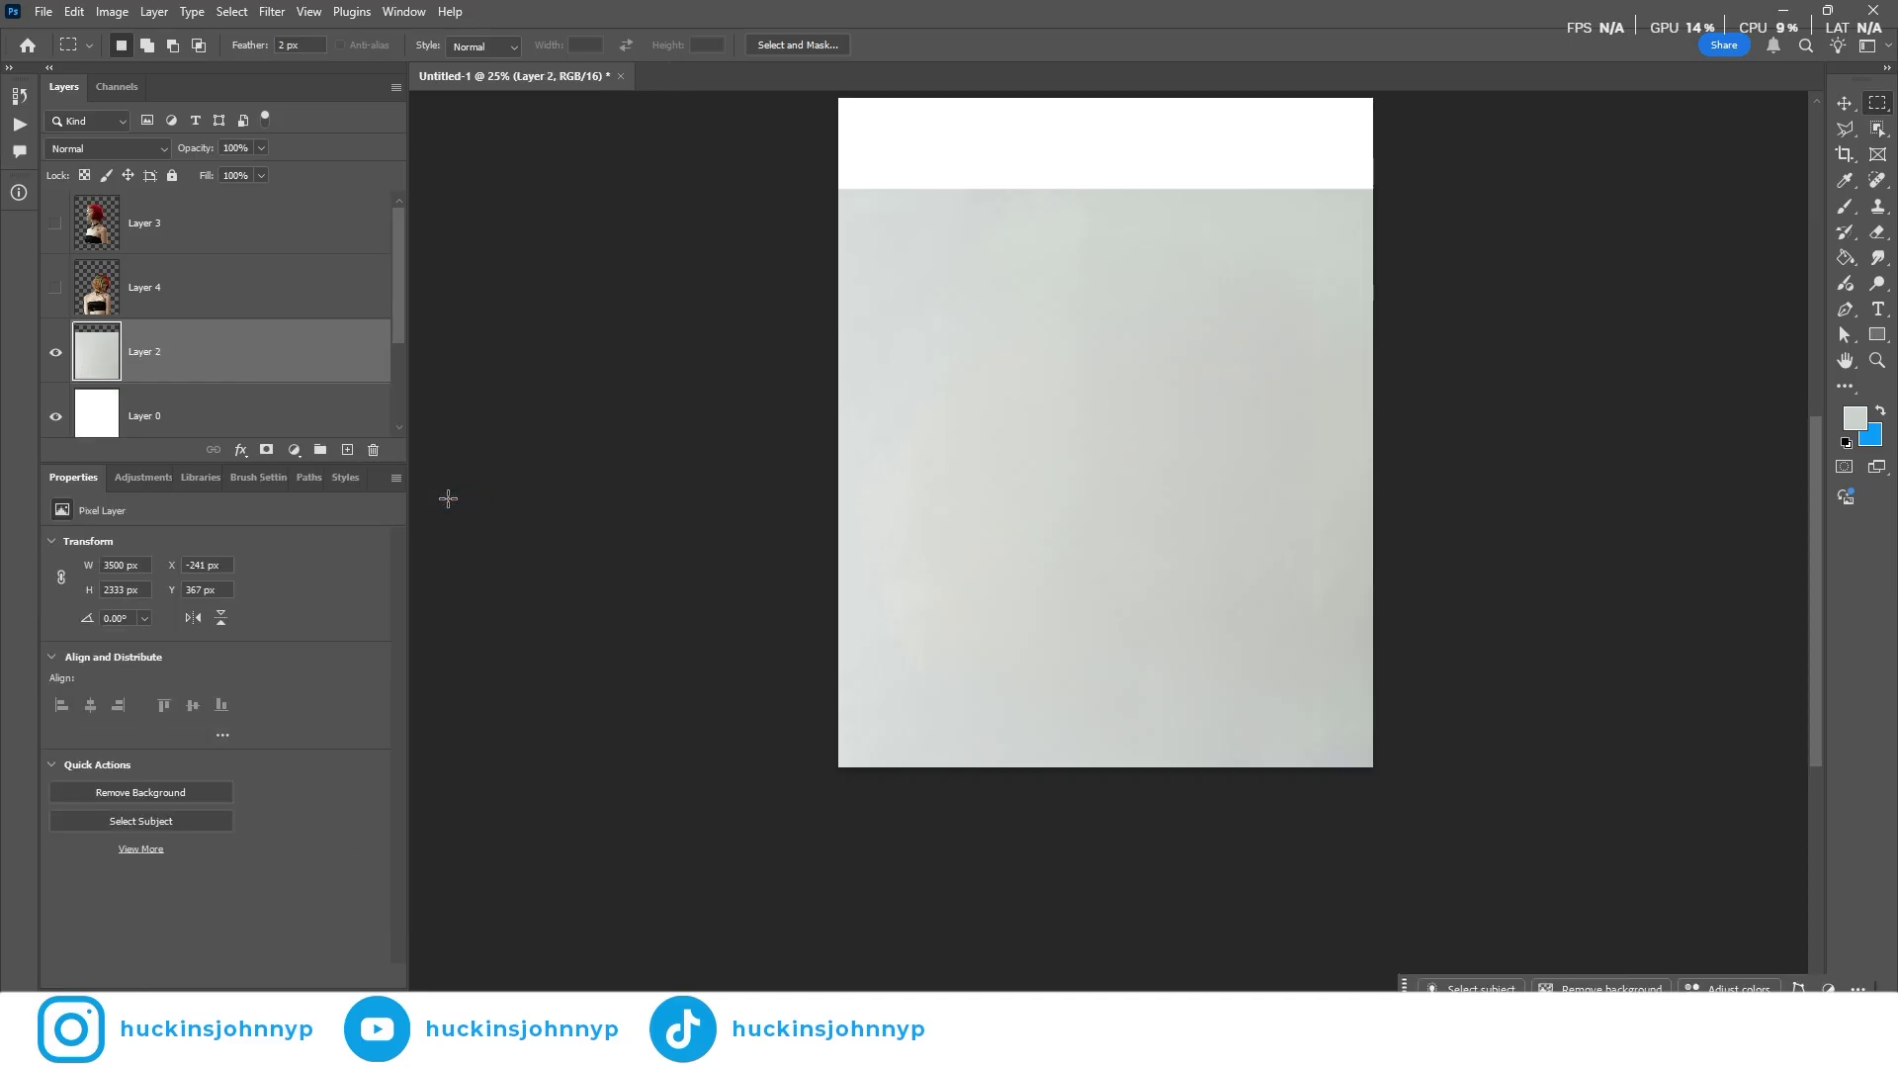
{"action": "double_click", "coordinate": [144, 352]}
{"action": "type", "text": "Background"}
{"action": "key", "text": "Return"}
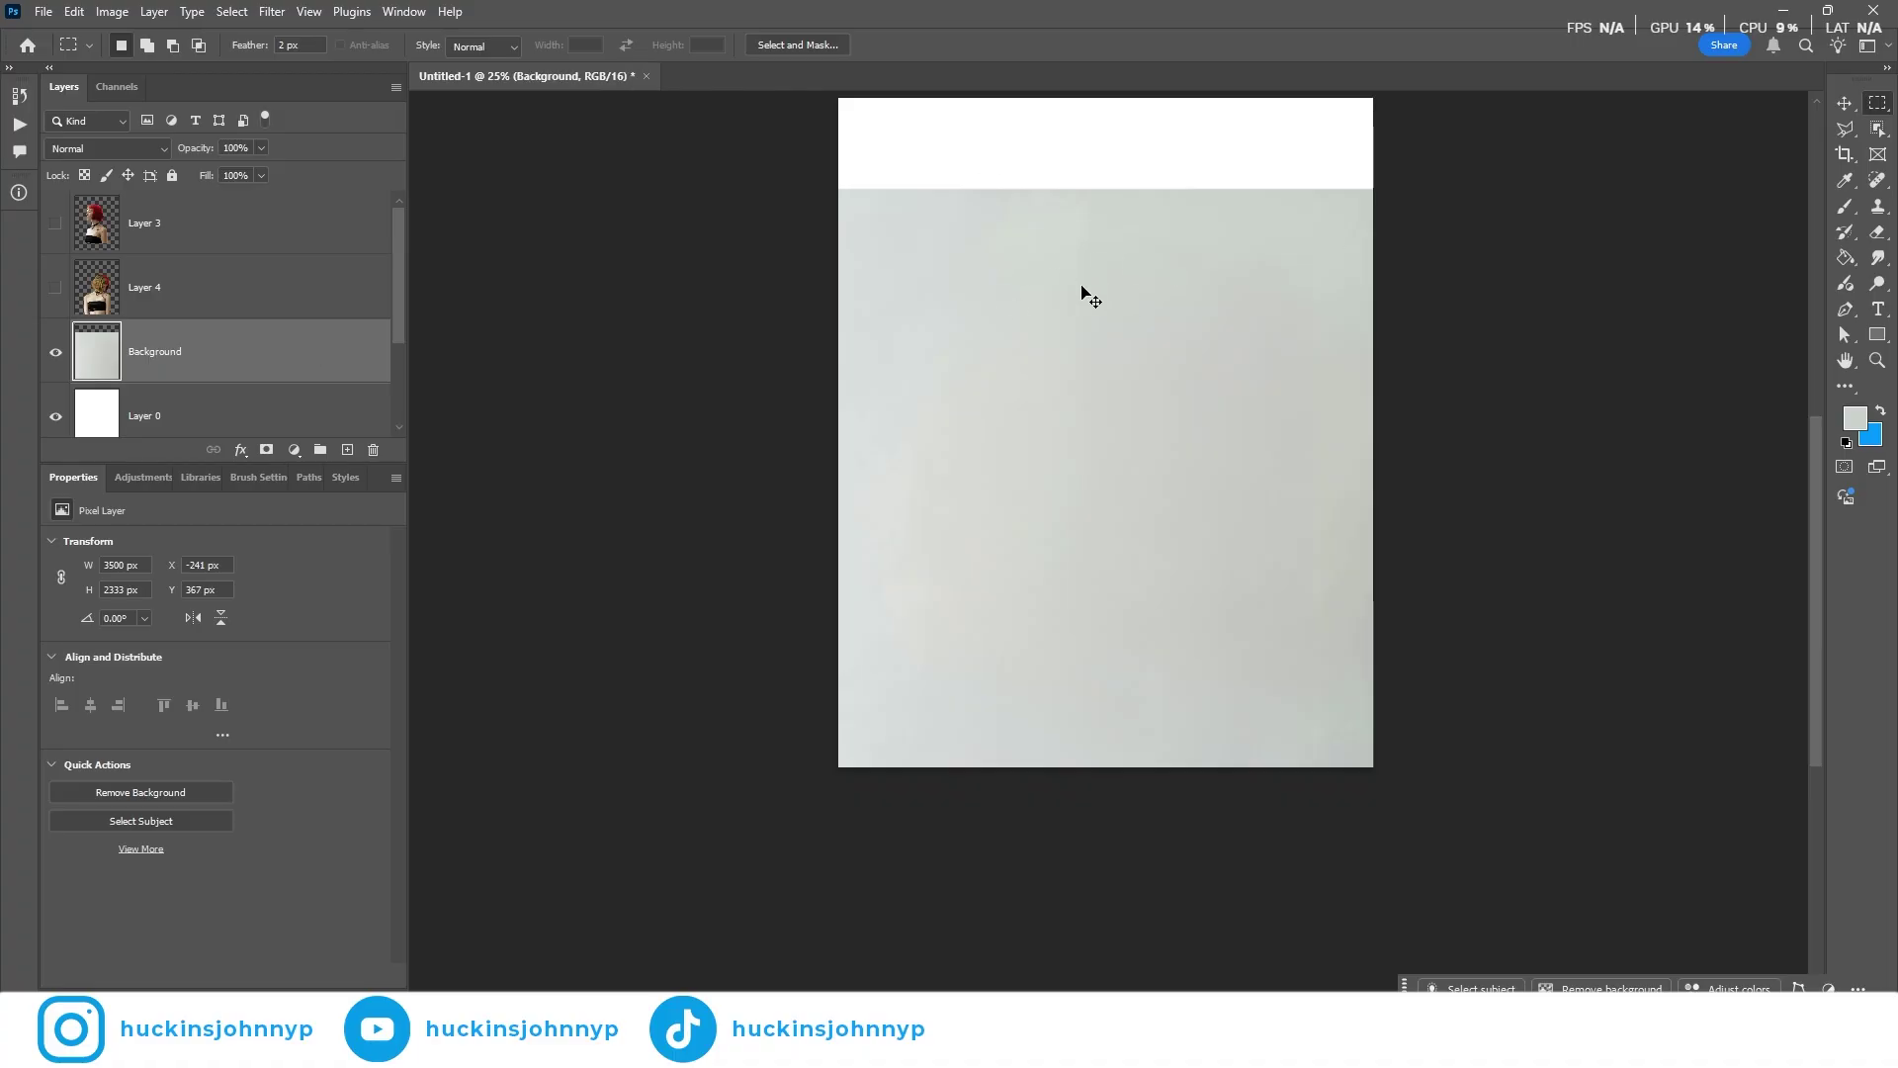
Stretch the Background layer upward with Free Transform to a height of 2700 px so it covers the whole canvas
{"action": "key", "text": "ctrl+t"}
{"action": "left_click_drag", "start_coordinate": [1213, 177], "coordinate": [1214, 97]}
{"action": "scroll", "coordinate": [1216, 369], "scroll_direction": "down", "scroll_amount": 5}
{"action": "scroll", "coordinate": [1212, 369], "scroll_direction": "up", "scroll_amount": 9}
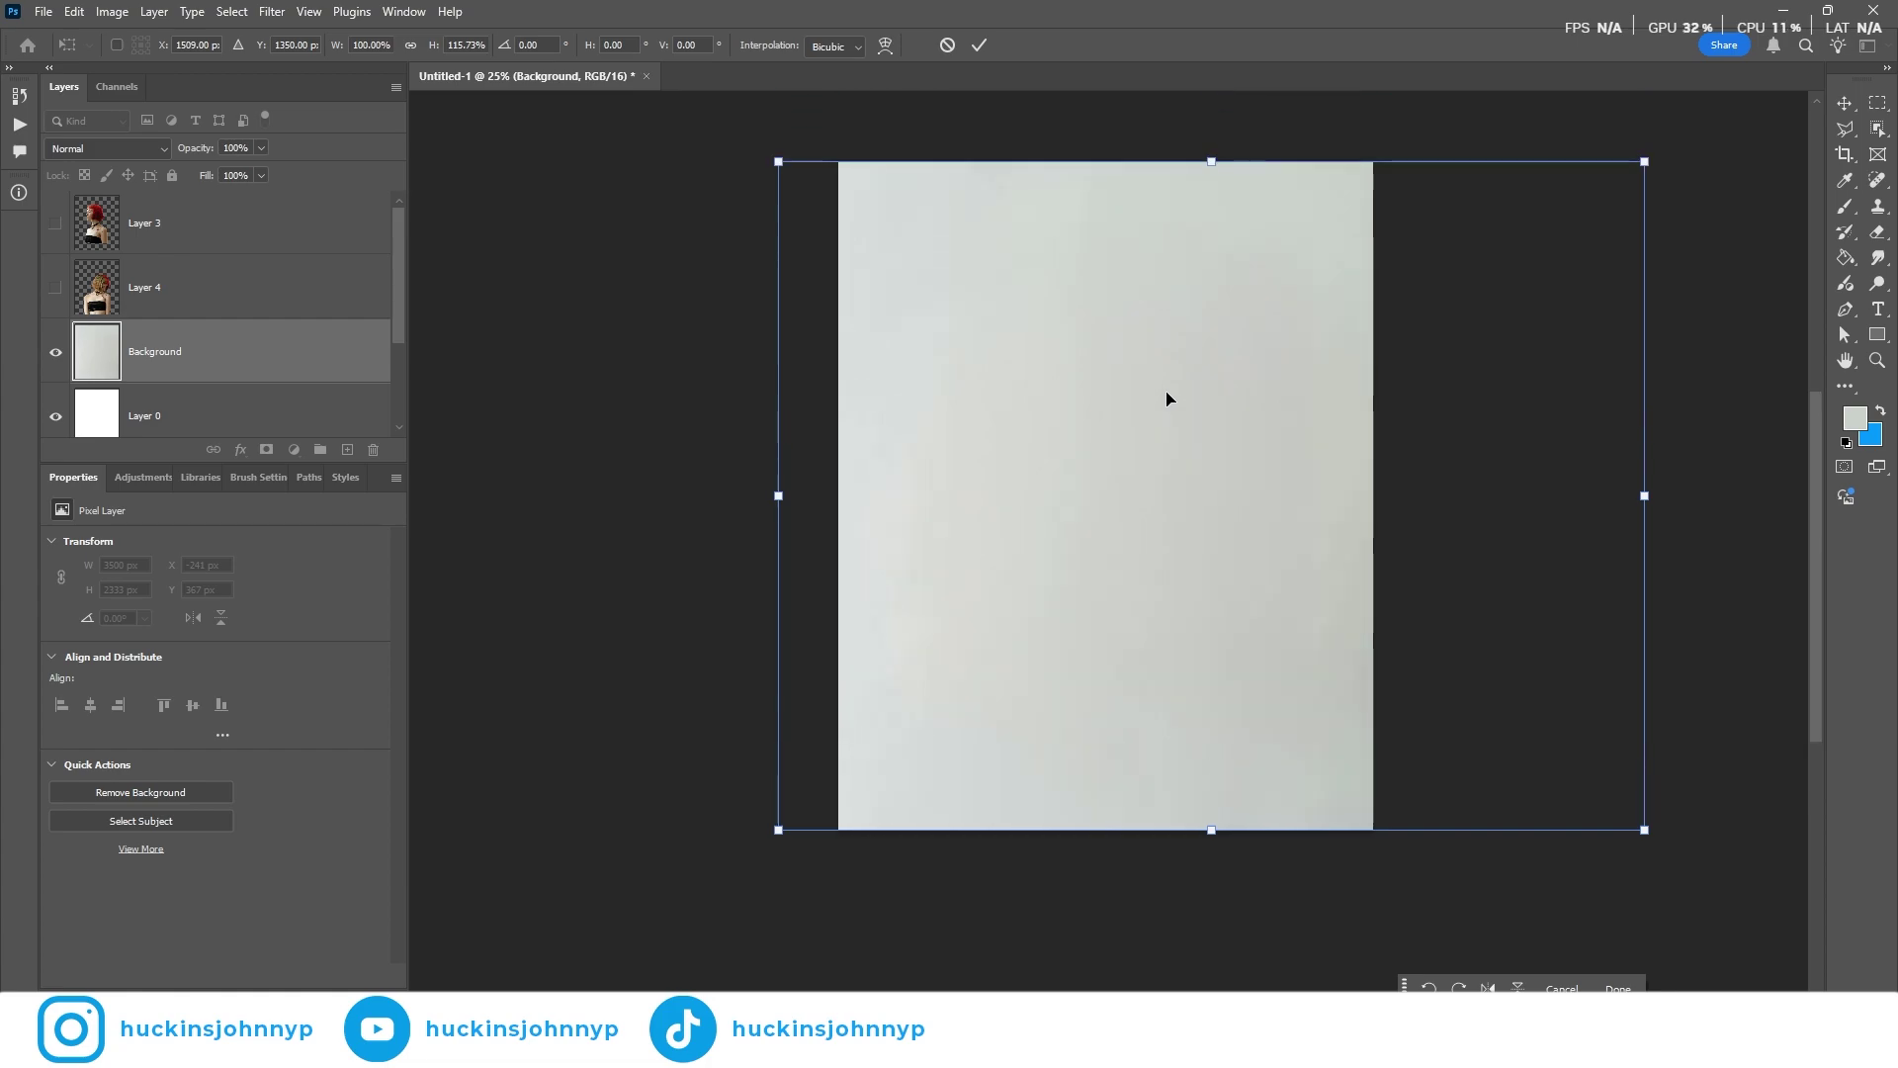
{"action": "left_click", "coordinate": [979, 46]}
Show Layers 4 and 3, and move the red-haired woman's cutout down and left to X 331 px, Y 652 px
{"action": "left_click", "coordinate": [55, 272]}
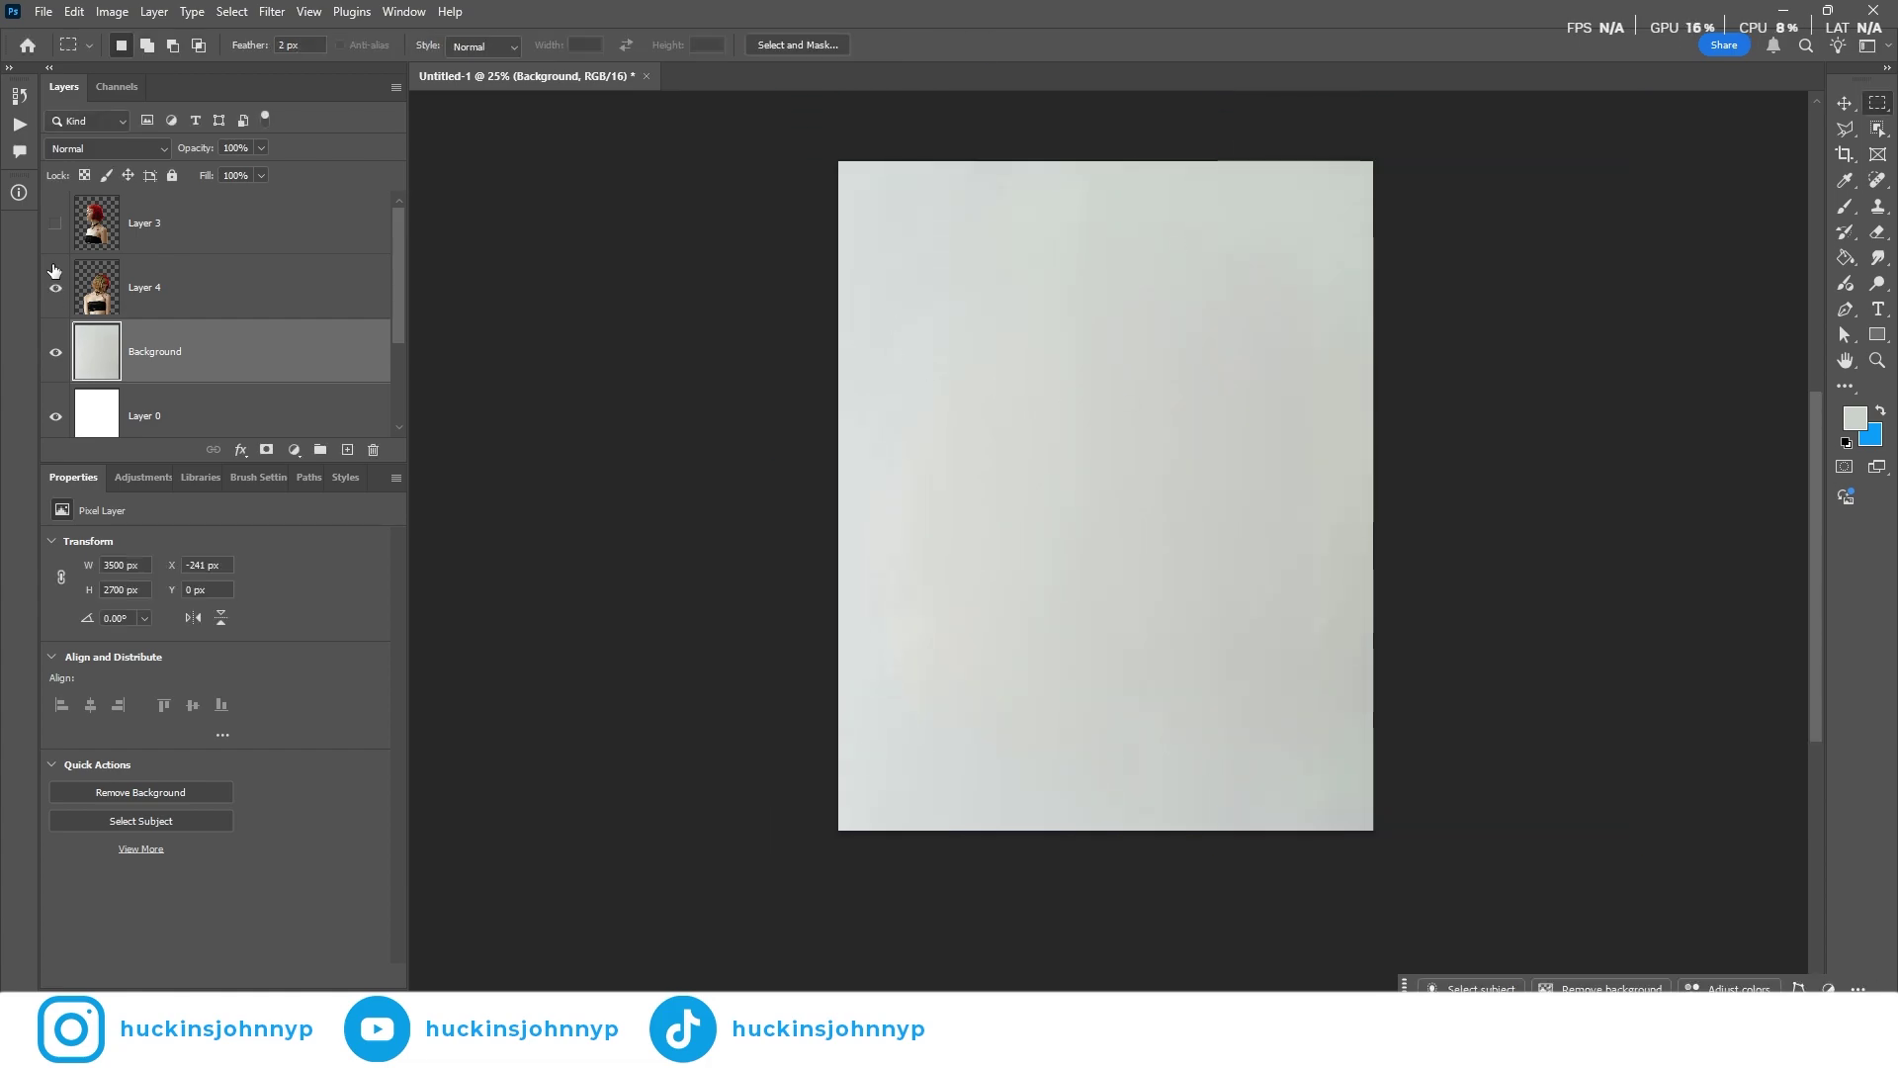
{"action": "left_click", "coordinate": [57, 224]}
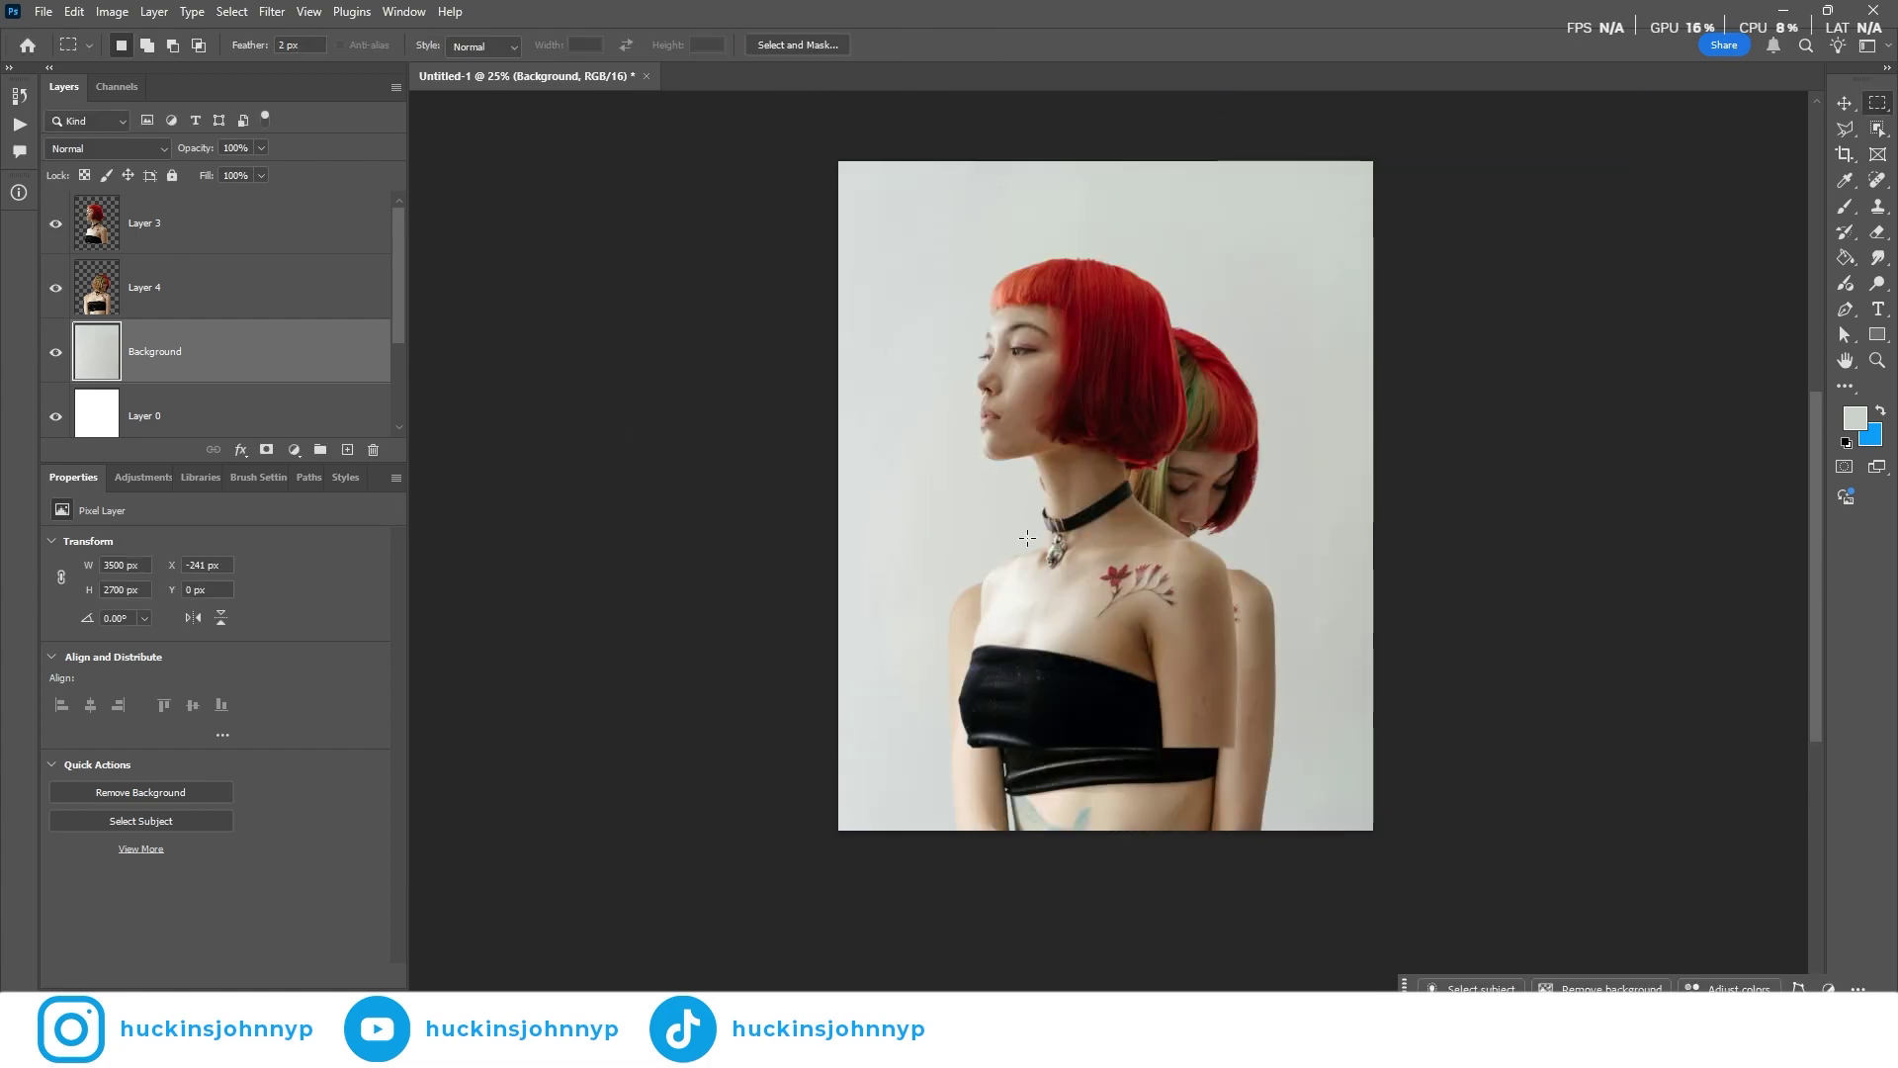
{"action": "key", "text": "v"}
{"action": "left_click", "coordinate": [1073, 494]}
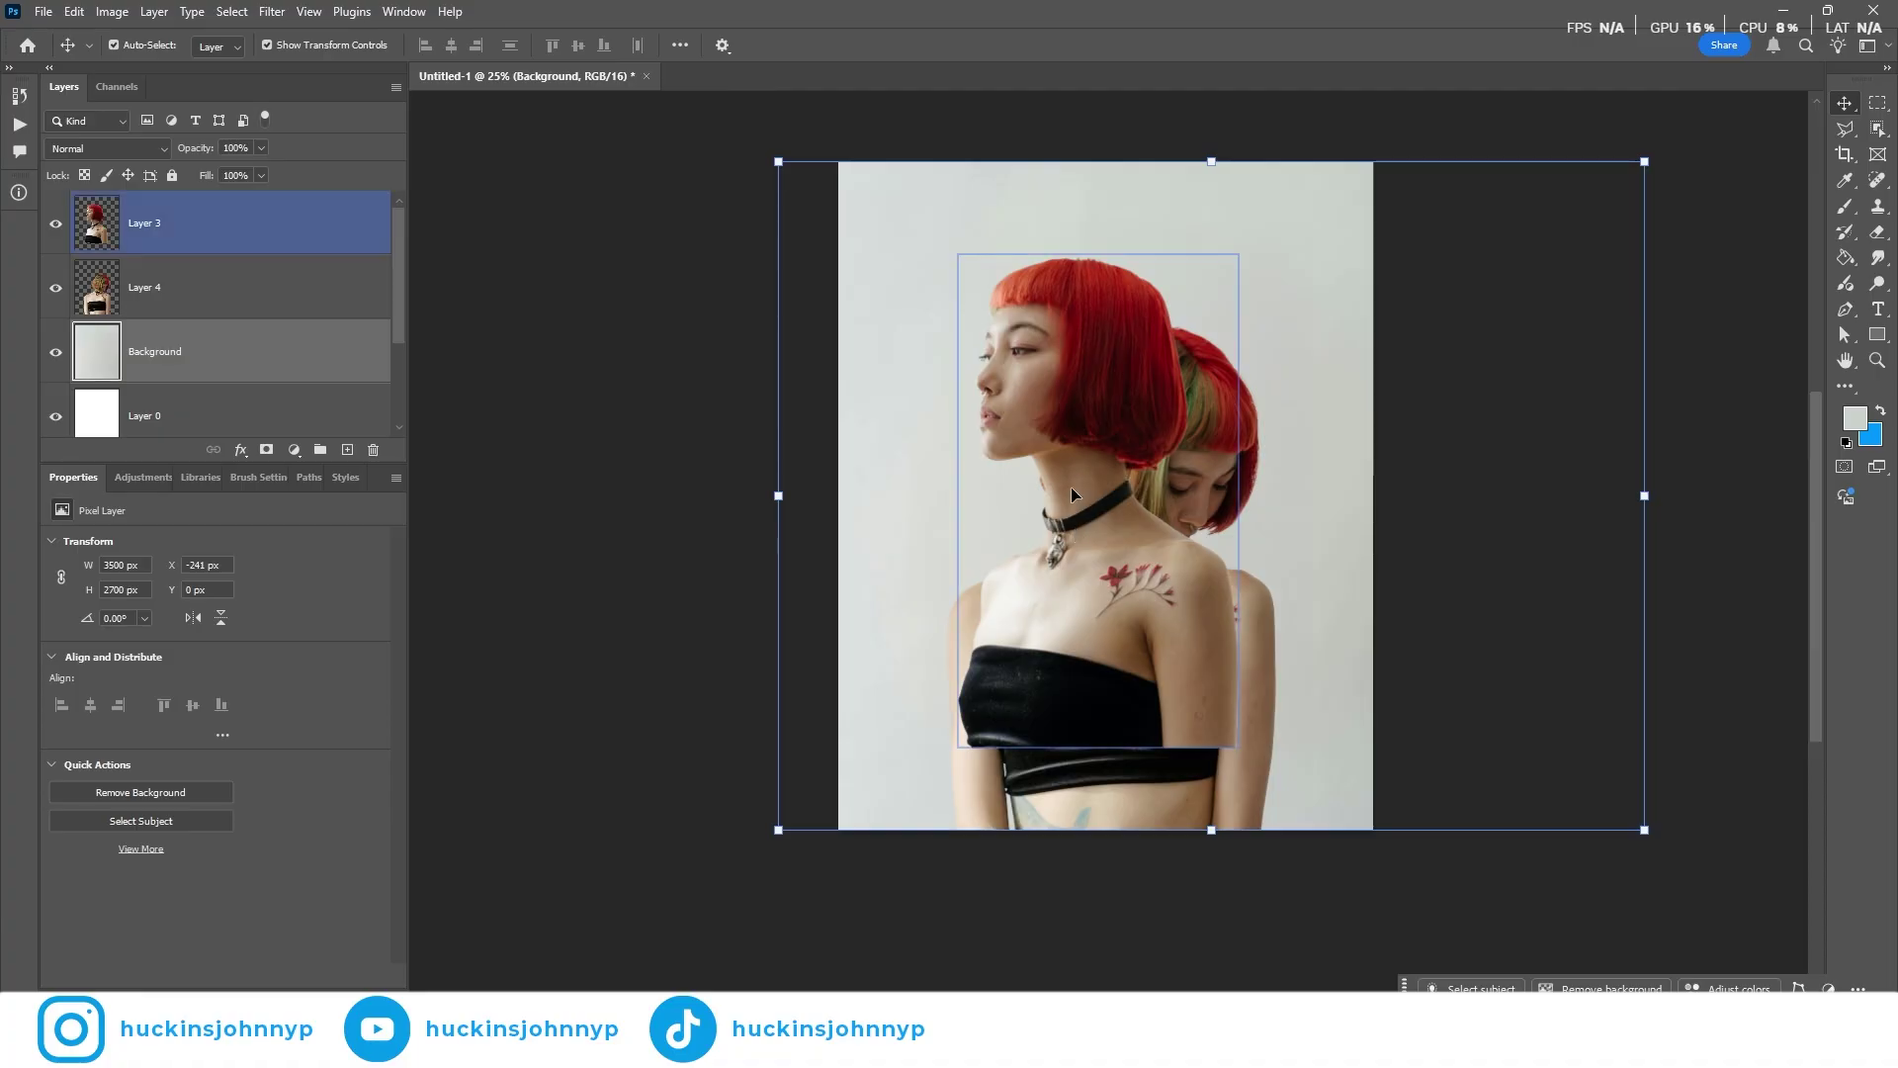
{"action": "left_click_drag", "start_coordinate": [1096, 623], "coordinate": [1054, 690]}
{"action": "key", "text": "ctrl+t"}
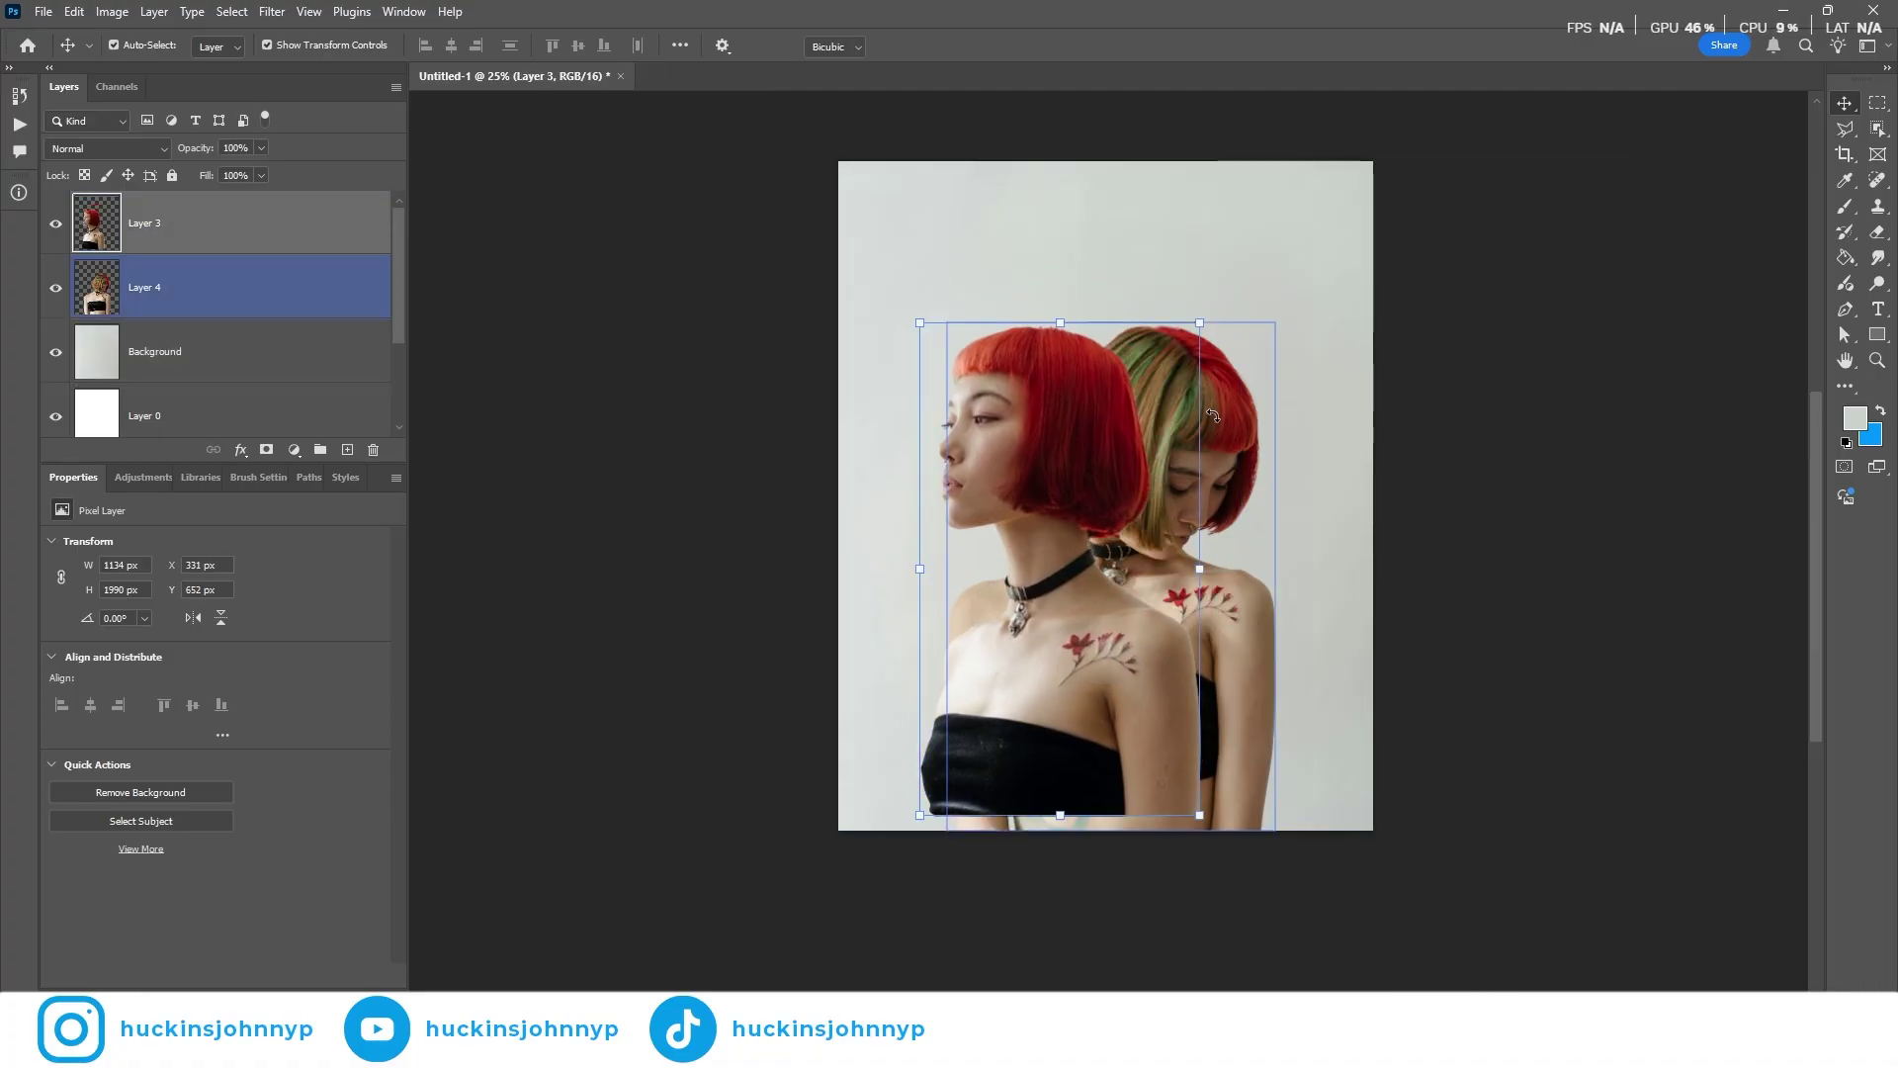
{"action": "left_click_drag", "start_coordinate": [1229, 391], "coordinate": [1229, 403]}
{"action": "key", "text": "ctrl+z"}
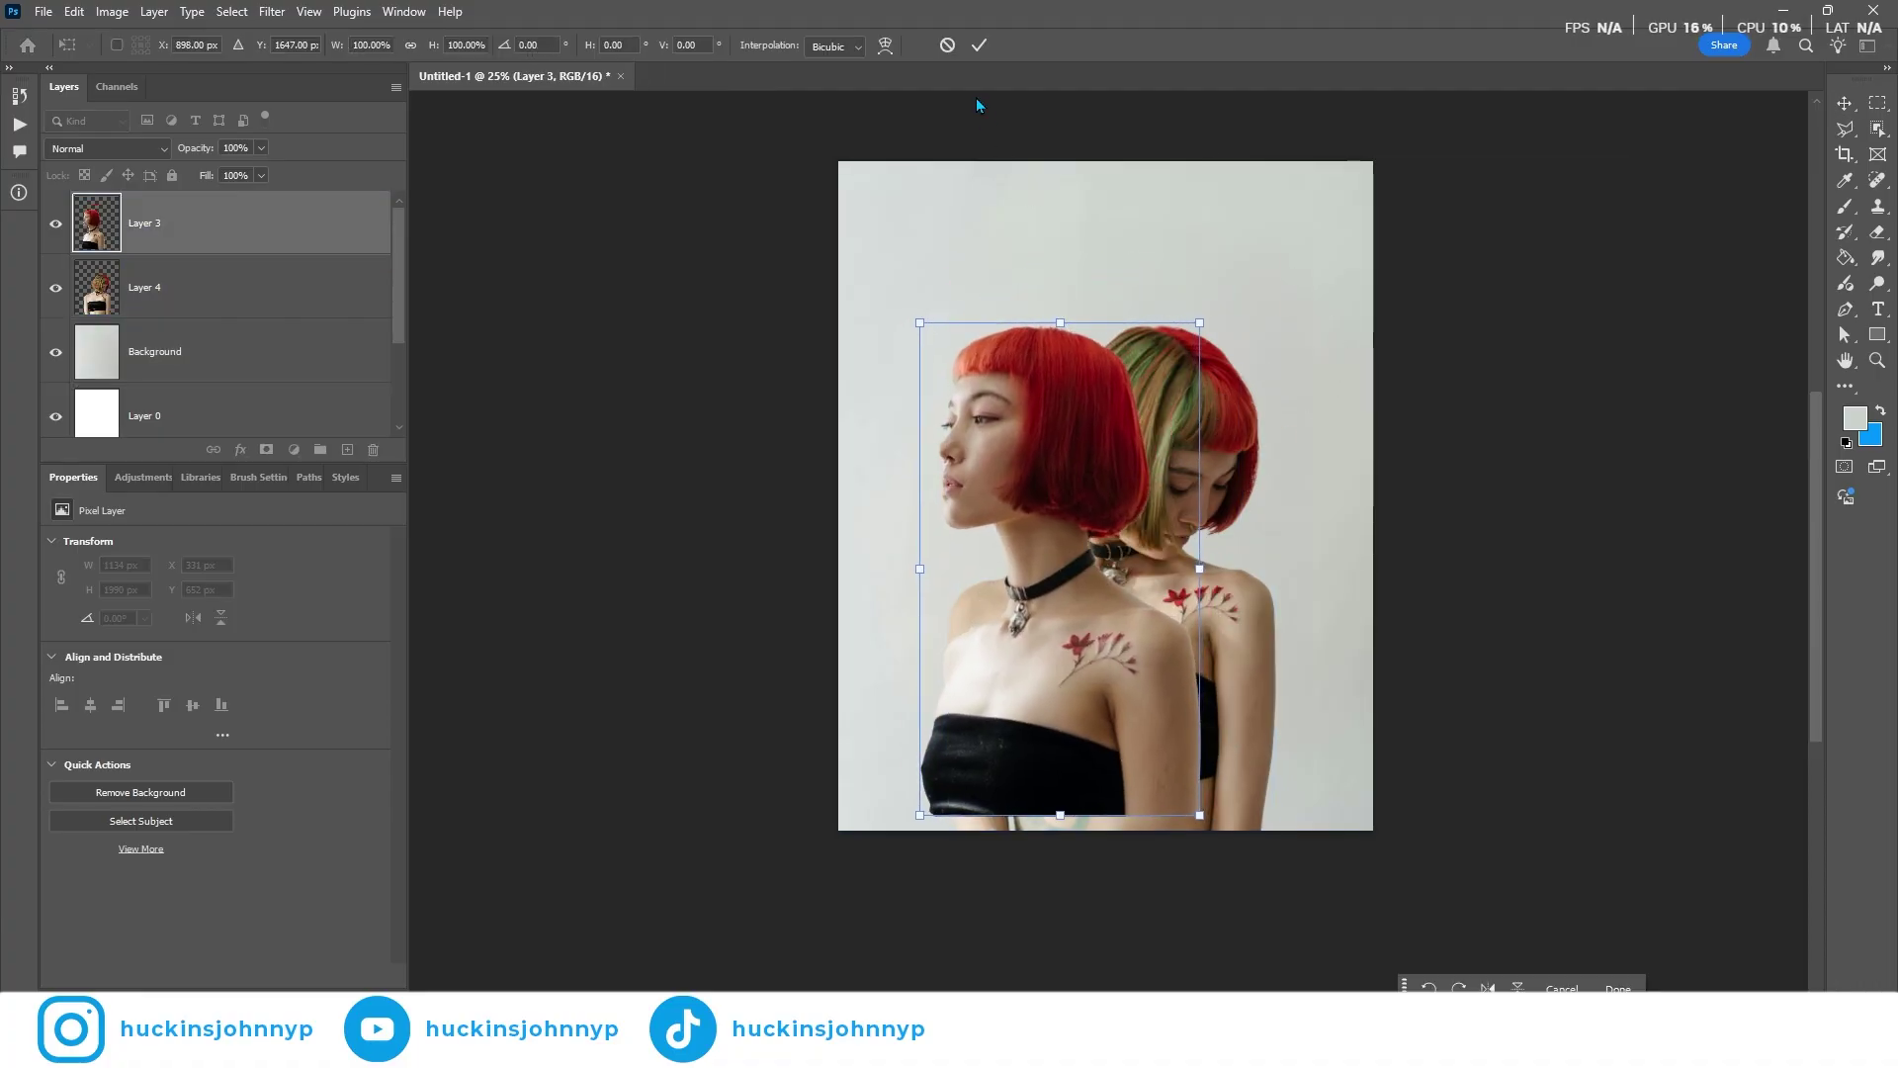
{"action": "left_click", "coordinate": [946, 46]}
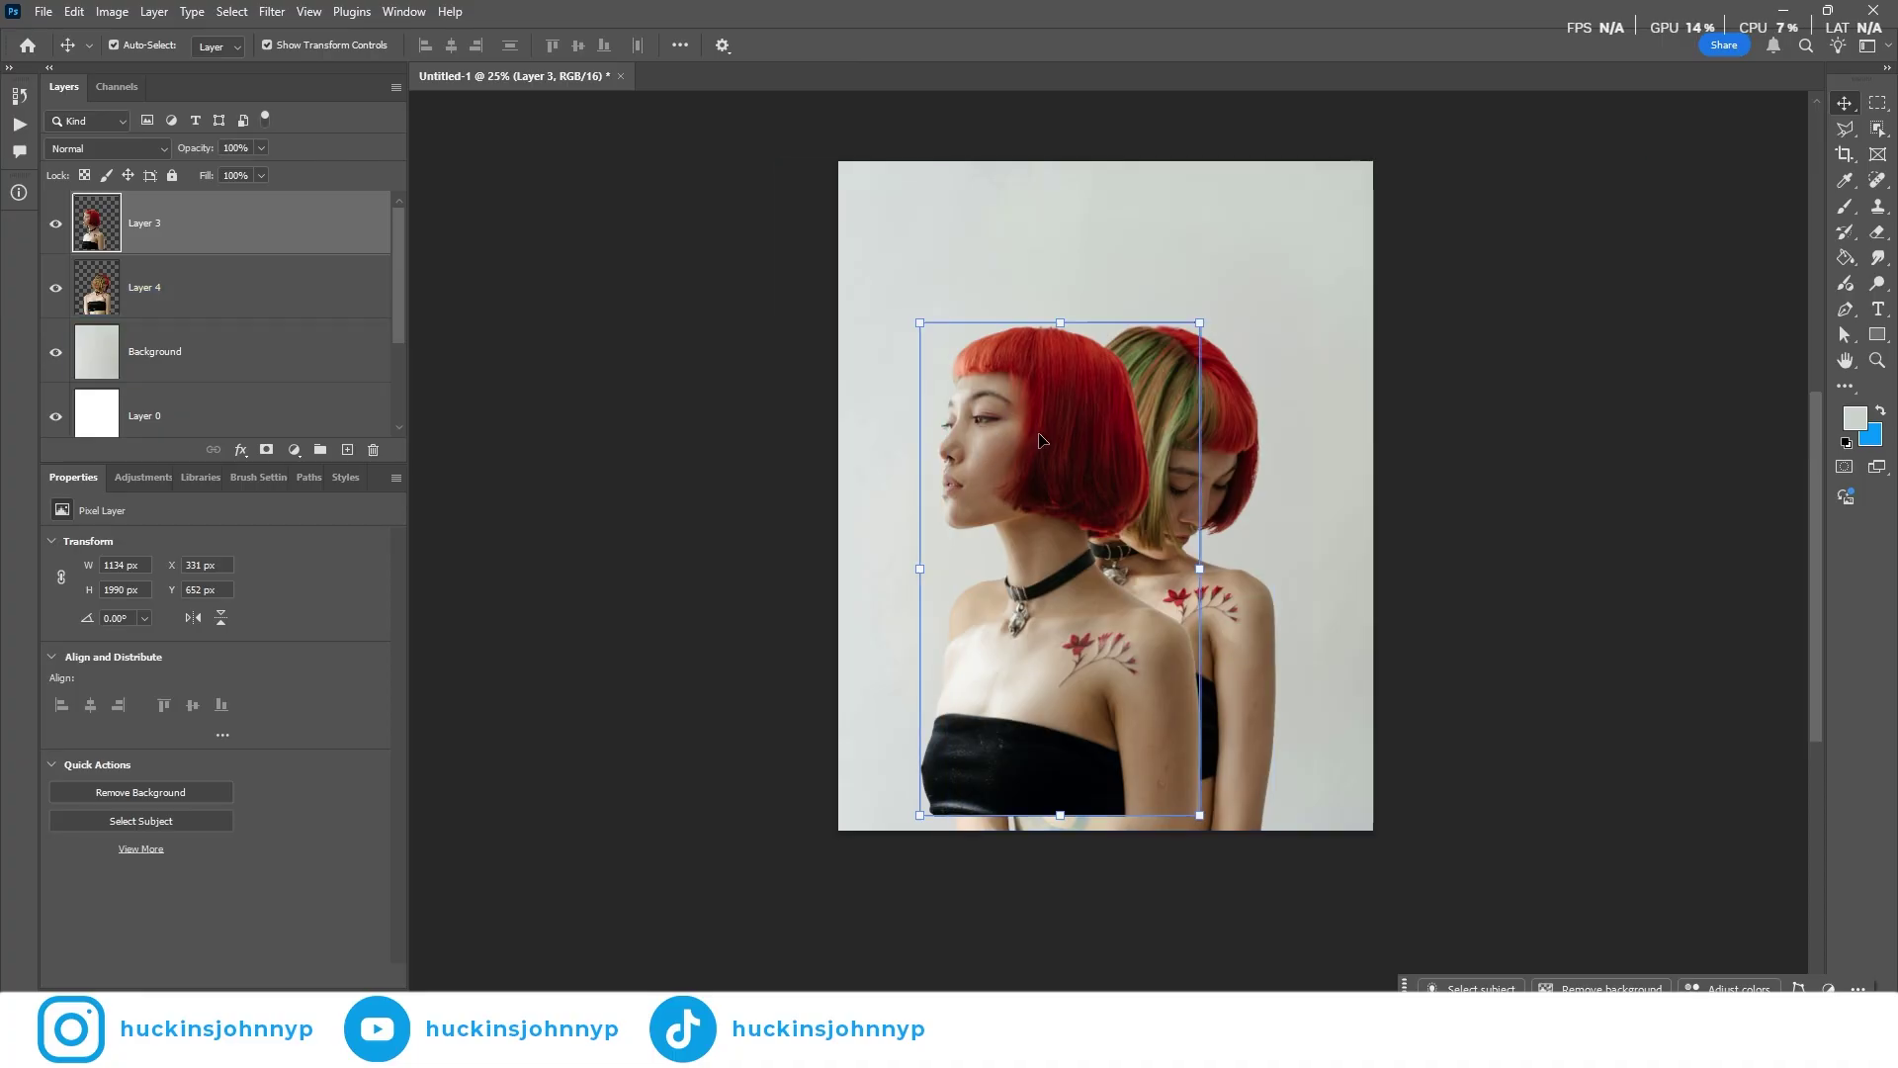
Move the red-haired woman's cutout on Layer 3 slightly right and up
{"action": "mouse_move", "coordinate": [1034, 409]}
{"action": "left_mouse_down"}
{"action": "mouse_move", "coordinate": [1085, 397]}
{"action": "mouse_move", "coordinate": [1050, 353]}
{"action": "mouse_move", "coordinate": [1006, 421]}
{"action": "mouse_move", "coordinate": [1042, 370]}
{"action": "mouse_move", "coordinate": [1065, 395]}
{"action": "left_mouse_up"}
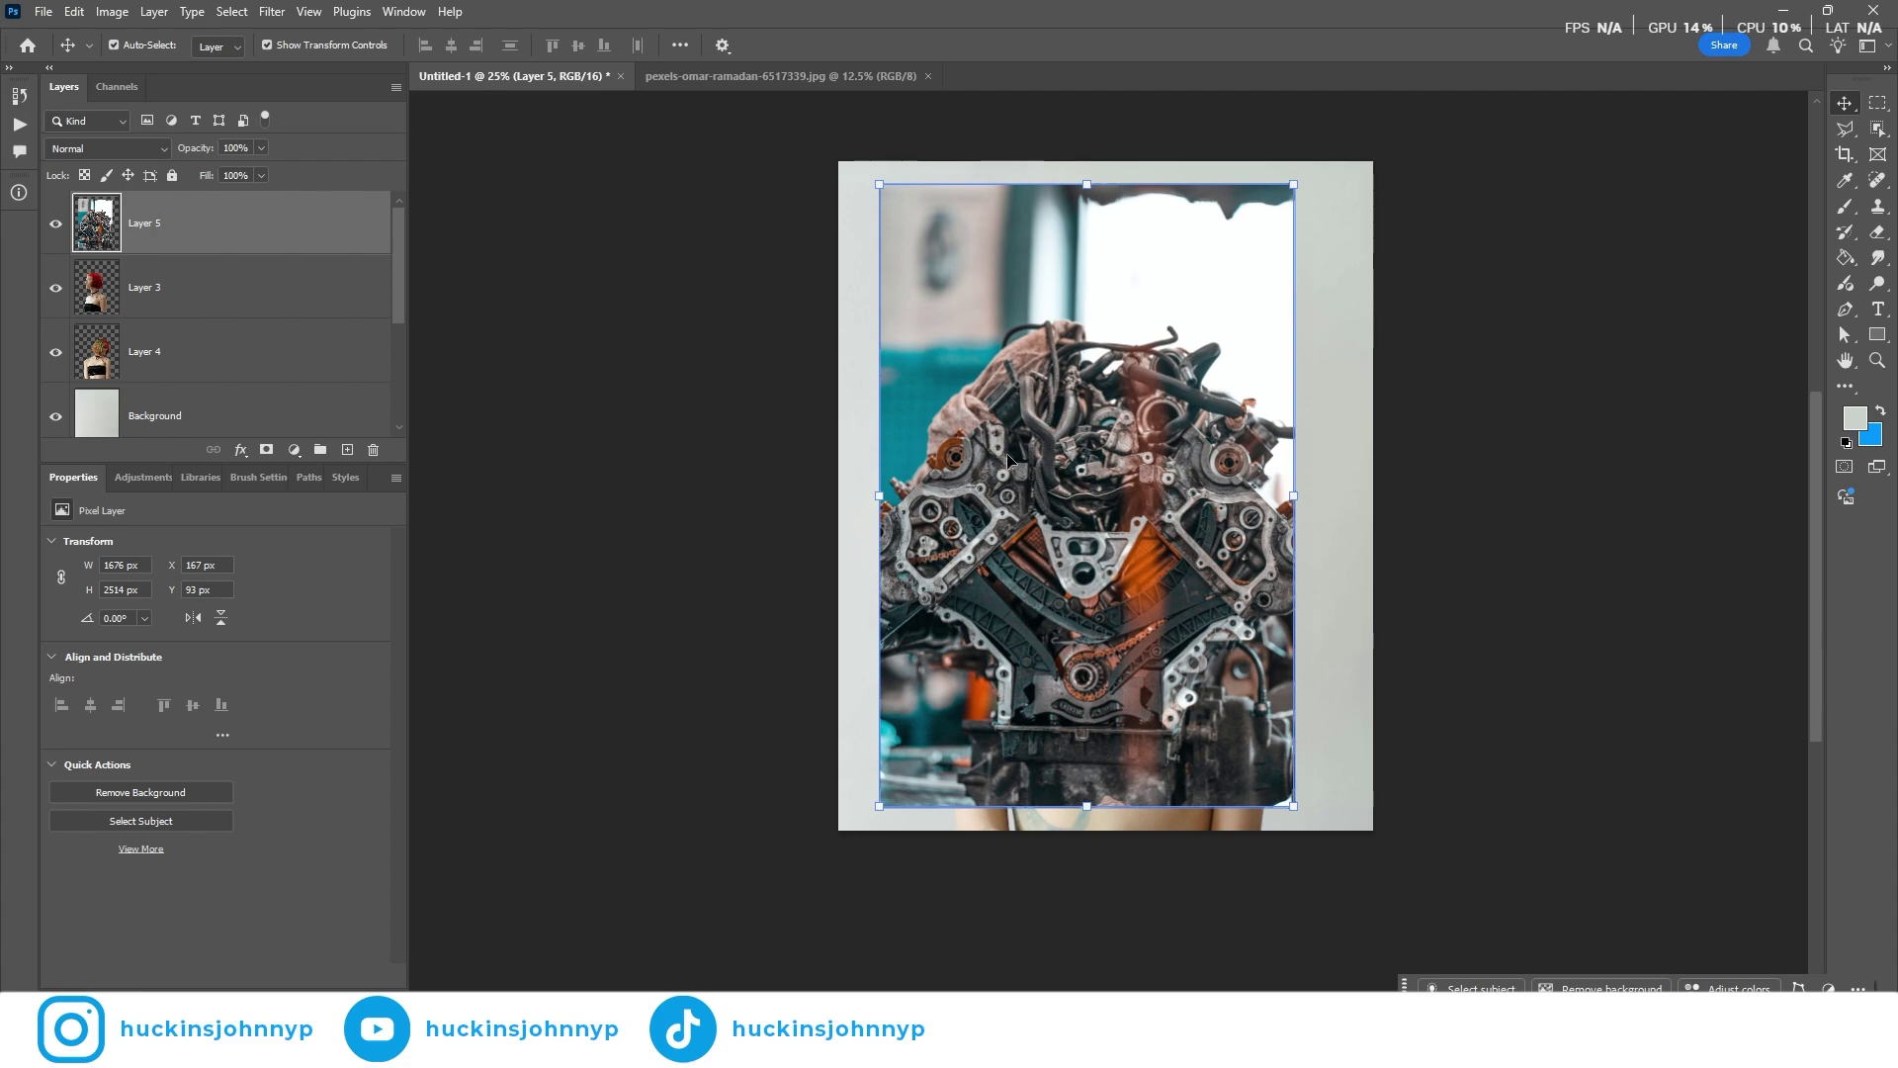
Move the engine photo on Layer 5 to X 306 px, Y 186 px and preview its automatic object selection
{"action": "left_click_drag", "start_coordinate": [1007, 460], "coordinate": [1091, 467]}
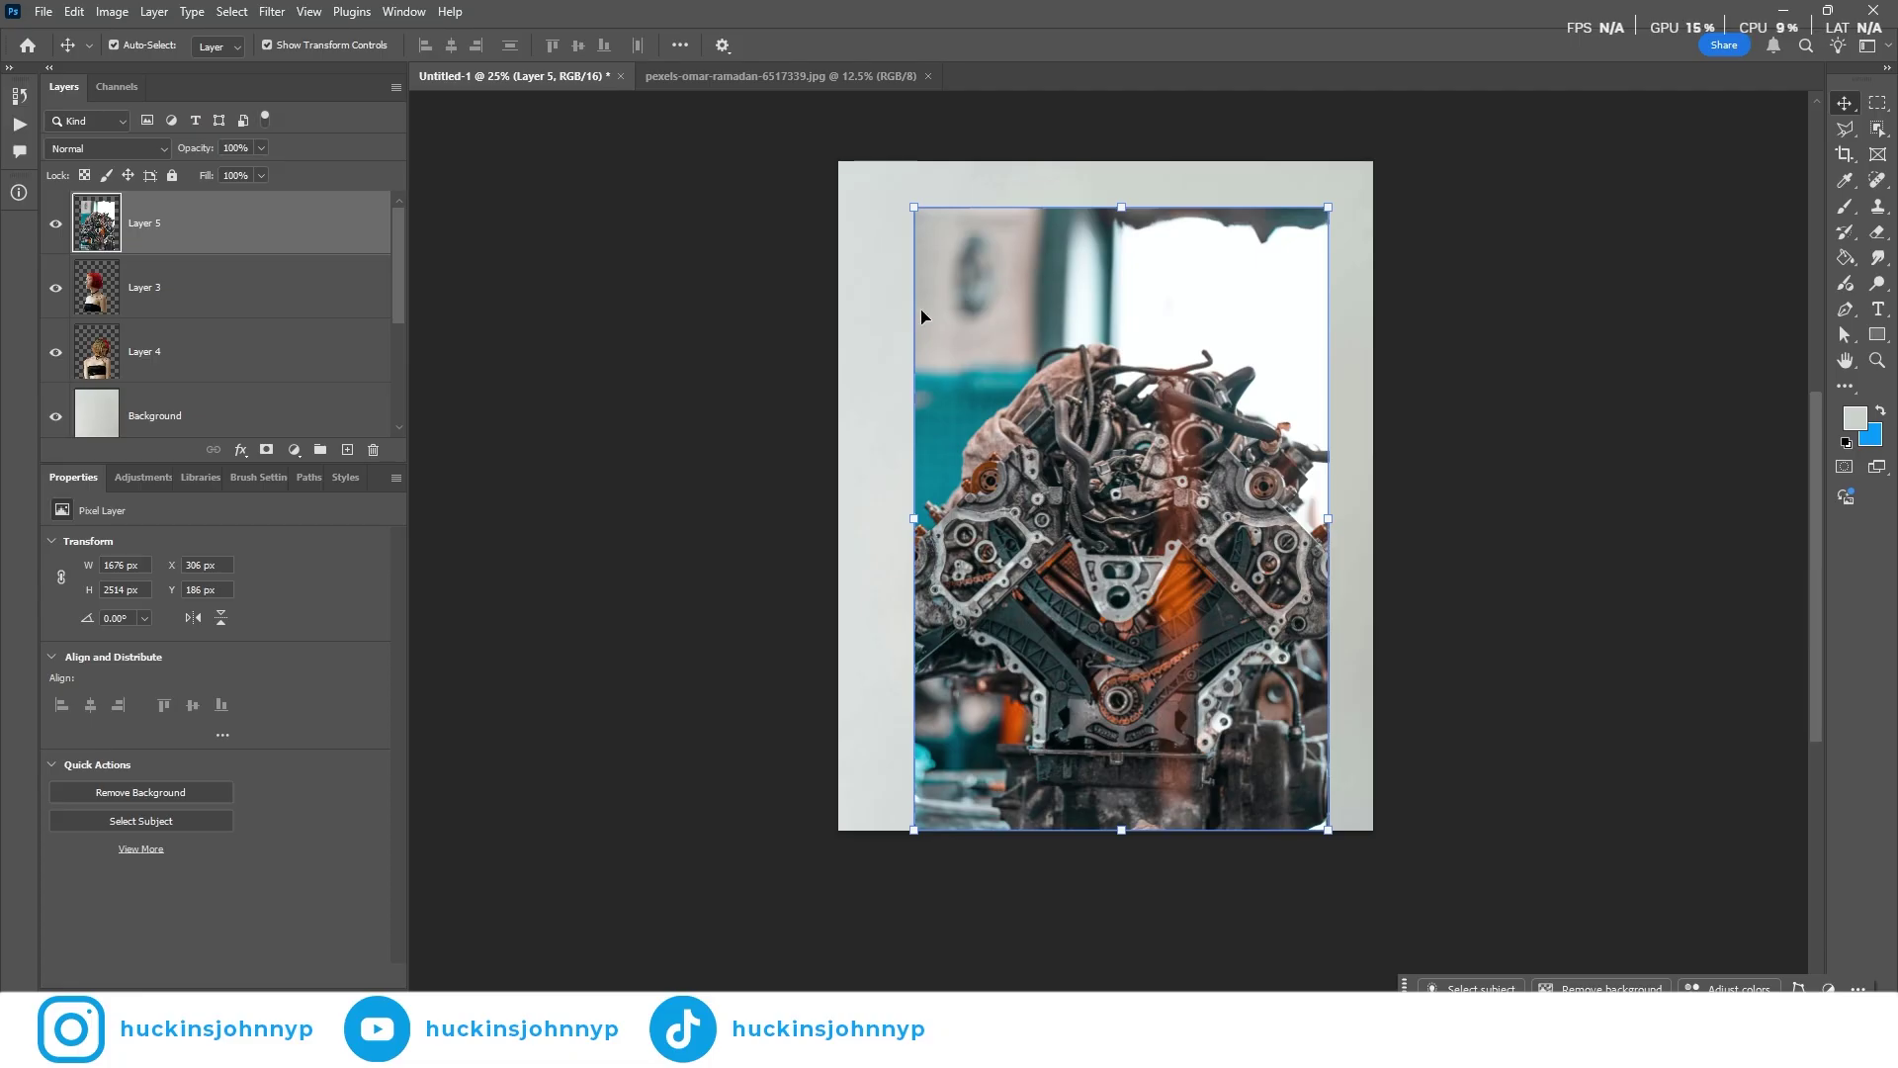
{"action": "key", "text": "w"}
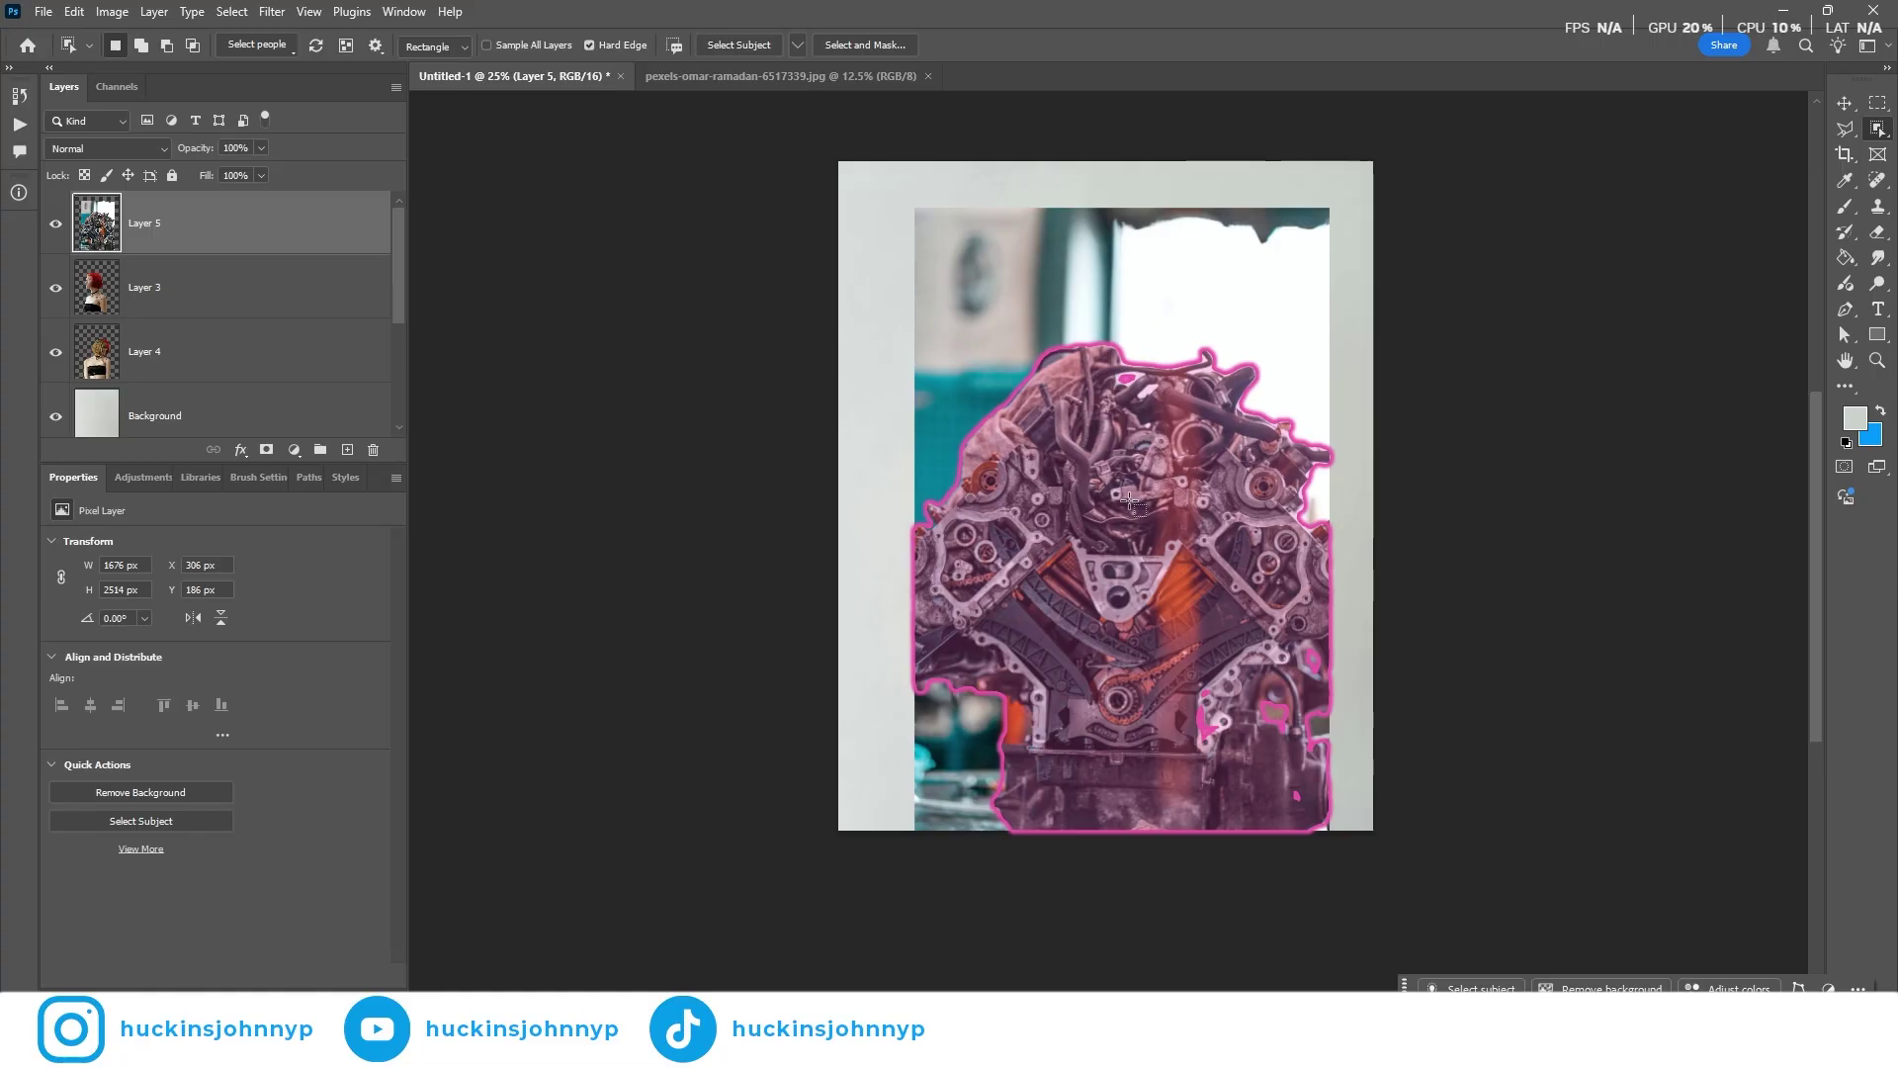
{"action": "scroll", "coordinate": [1132, 501], "scroll_direction": "up", "scroll_amount": 4}
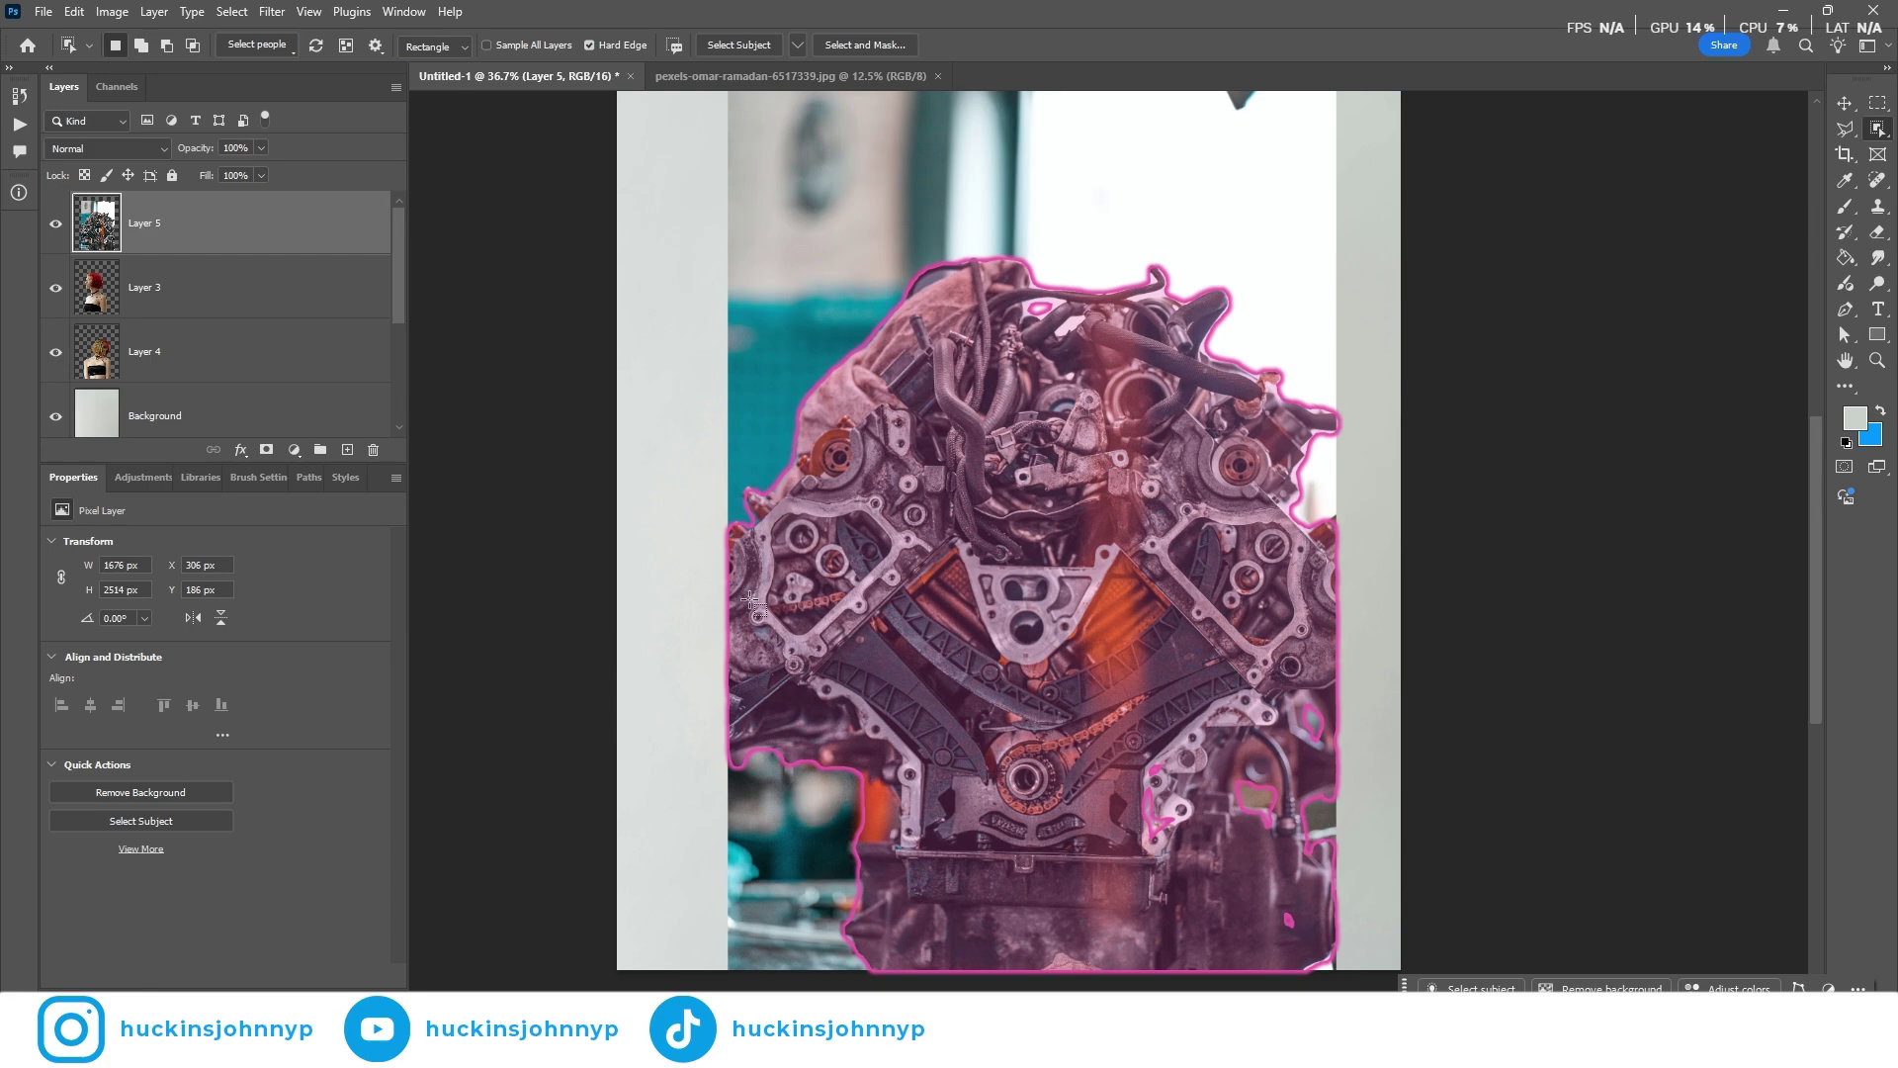
Outline the engine's left cylinder-head section with the Polygonal Lasso and copy it from Layer 5 to a new layer
{"action": "key", "text": "l"}
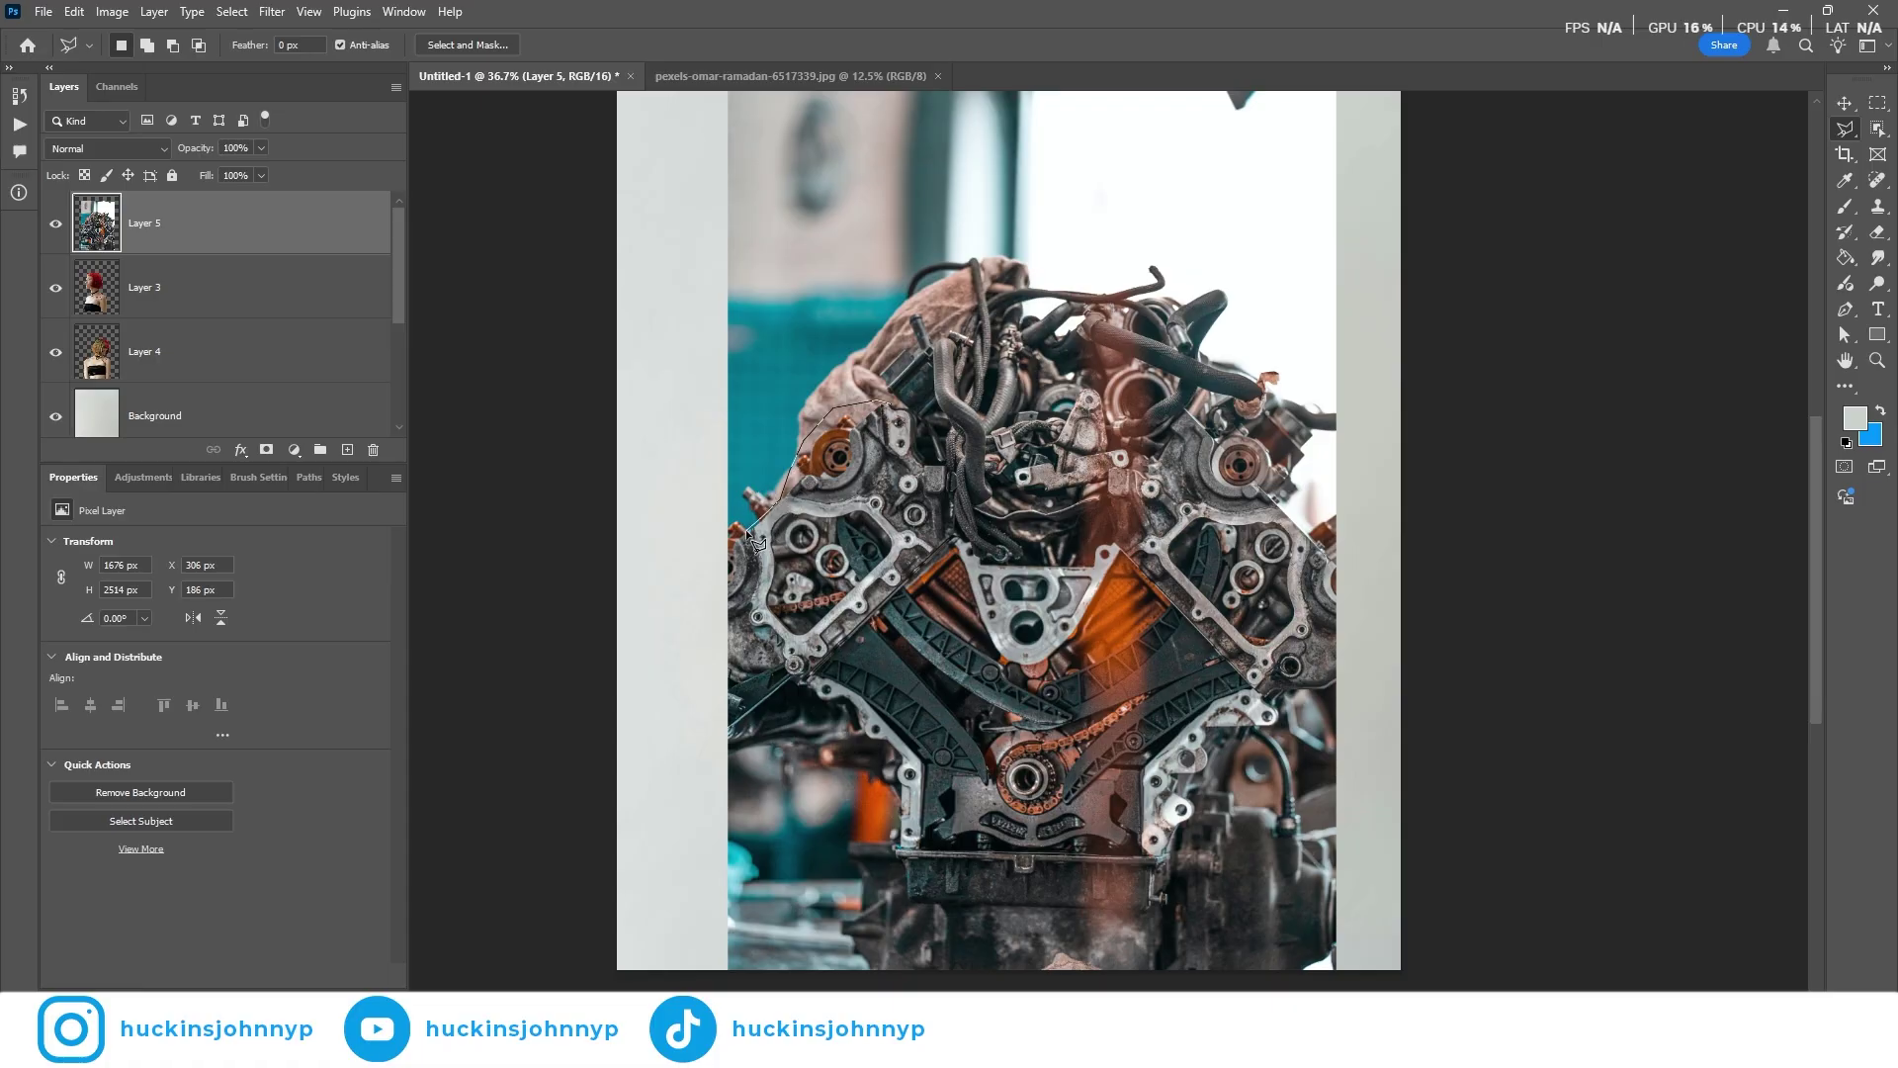
{"action": "left_click", "coordinate": [759, 567]}
{"action": "left_click", "coordinate": [749, 603]}
{"action": "left_click", "coordinate": [746, 638]}
{"action": "left_click", "coordinate": [759, 667]}
{"action": "left_click", "coordinate": [782, 685]}
{"action": "left_click", "coordinate": [806, 680]}
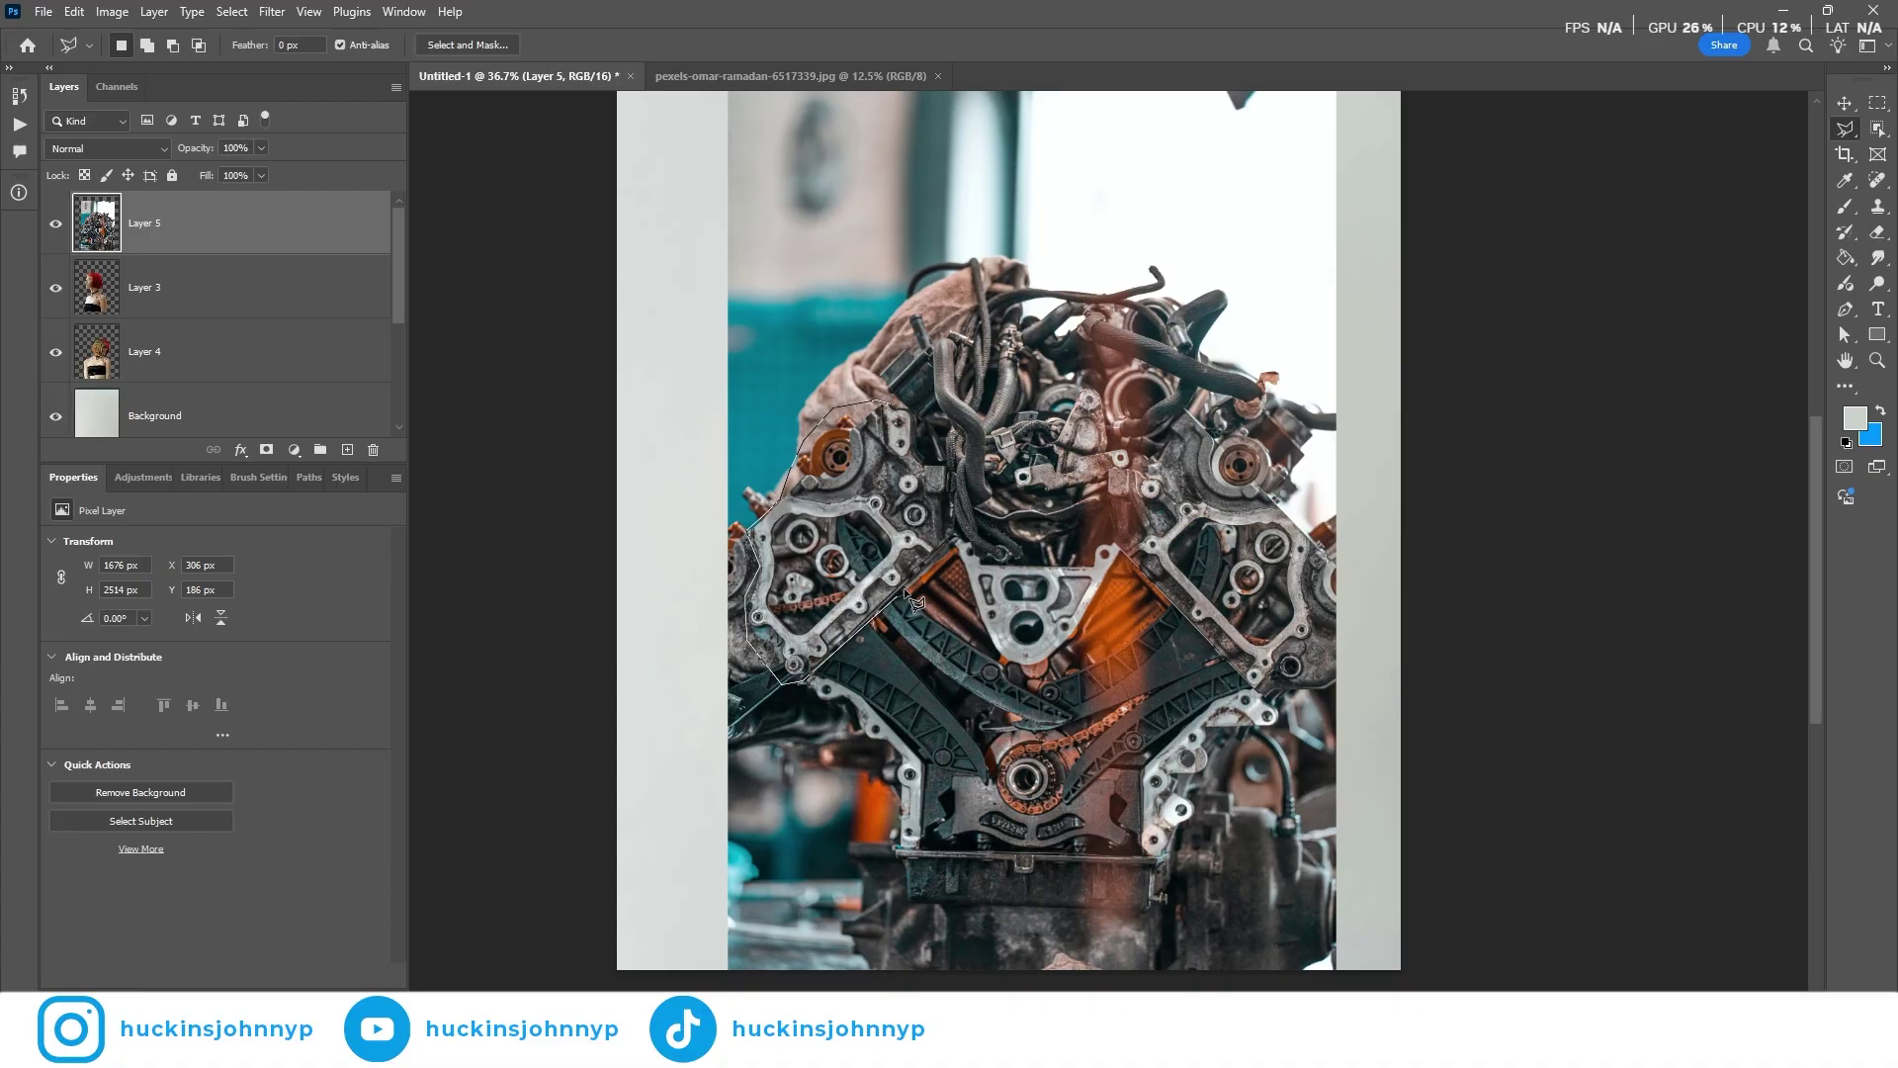
{"action": "left_click", "coordinate": [957, 541]}
{"action": "left_click", "coordinate": [944, 461]}
{"action": "left_click", "coordinate": [893, 408]}
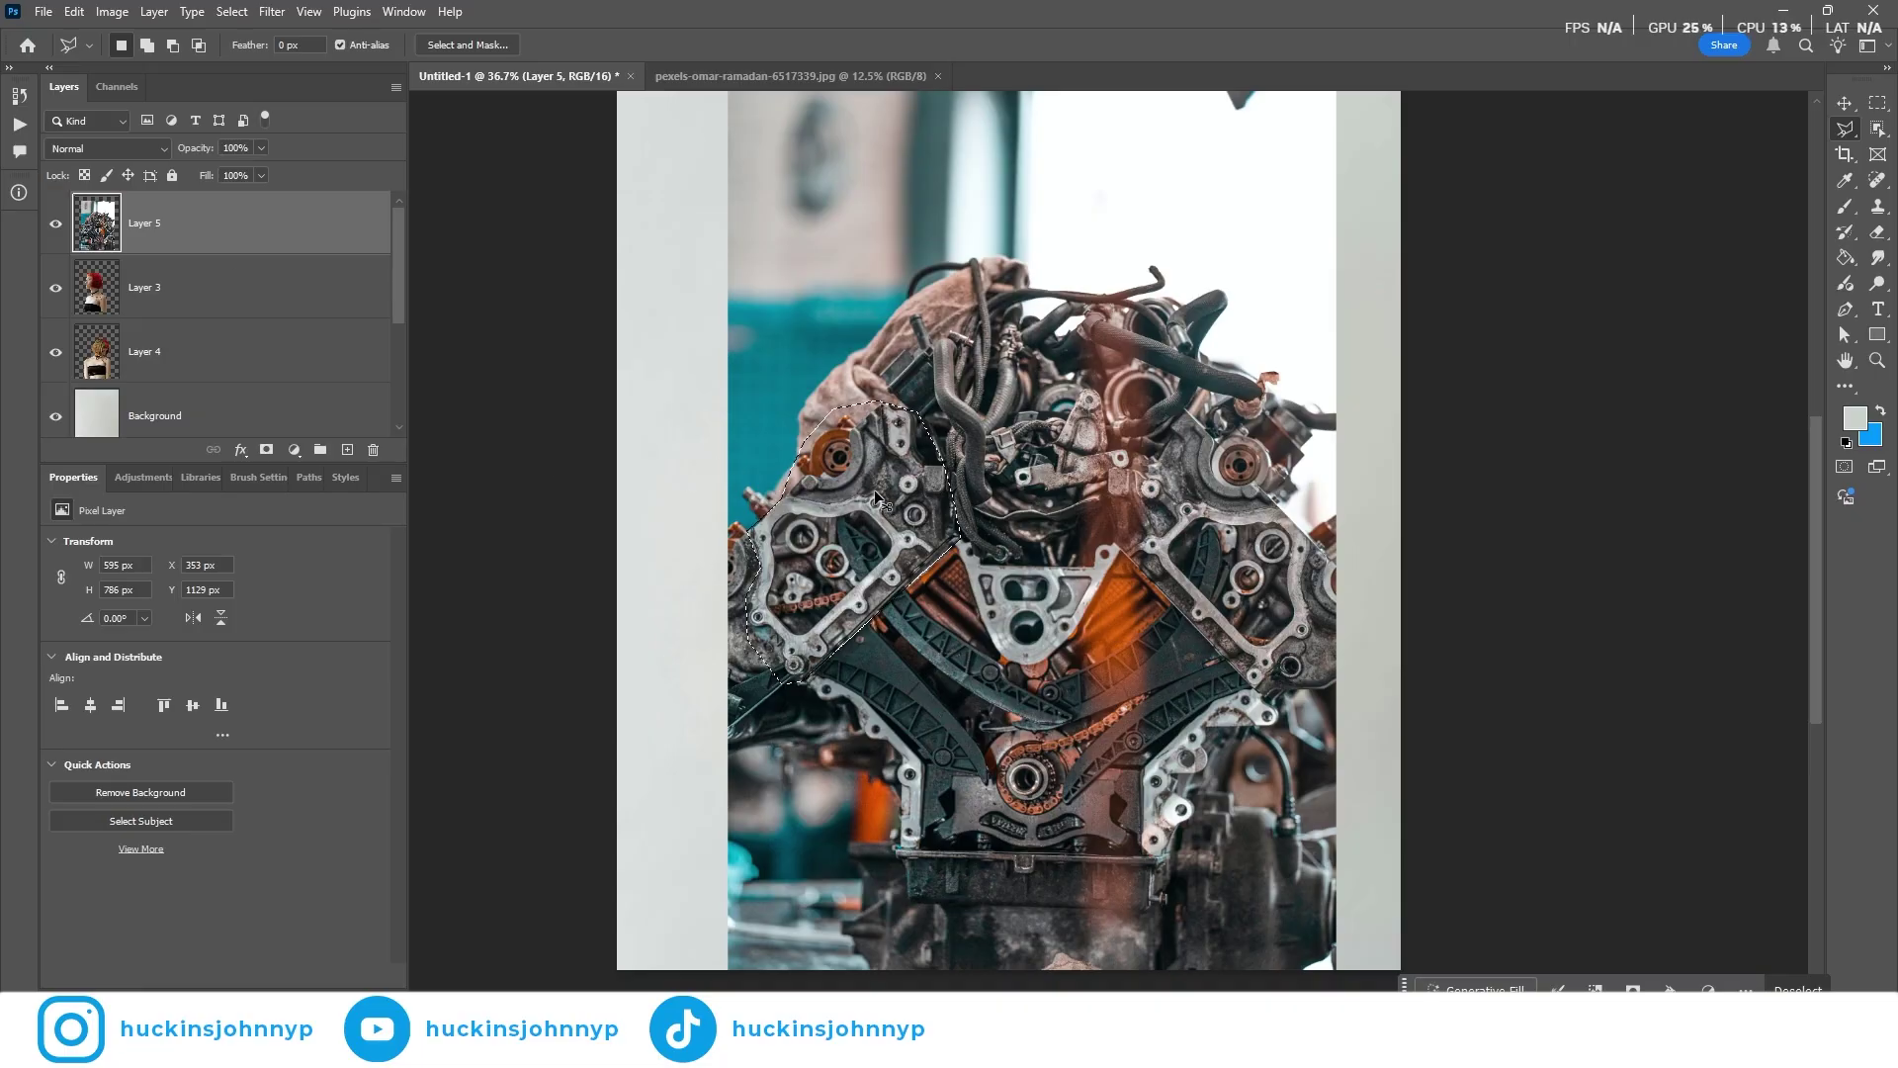
{"action": "key", "text": "ctrl+j"}
Move the copied cylinder-head piece to X 141 px, Y 1050 px and rename its layer "Machine Part 1"
{"action": "key", "text": "v"}
{"action": "left_click_drag", "start_coordinate": [910, 495], "coordinate": [834, 467]}
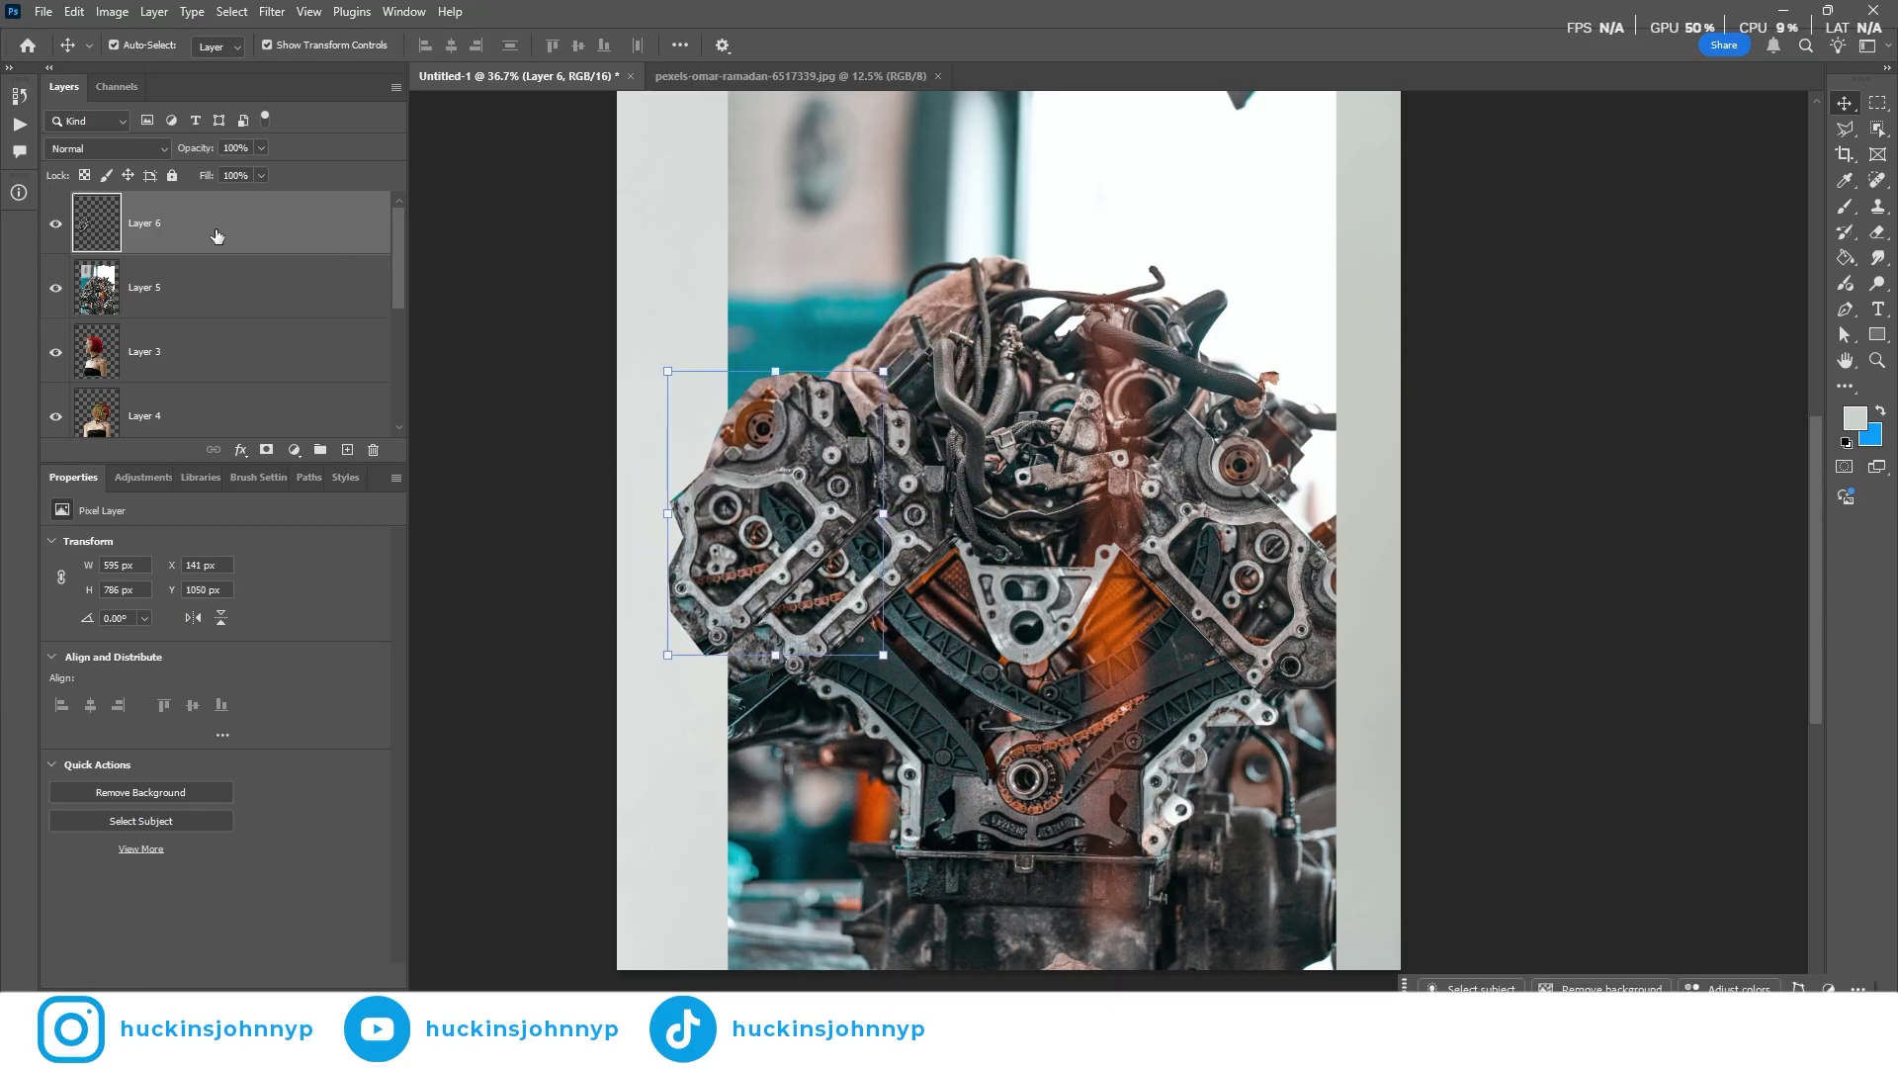
{"action": "double_click", "coordinate": [141, 223]}
{"action": "type", "text": "Ma"}
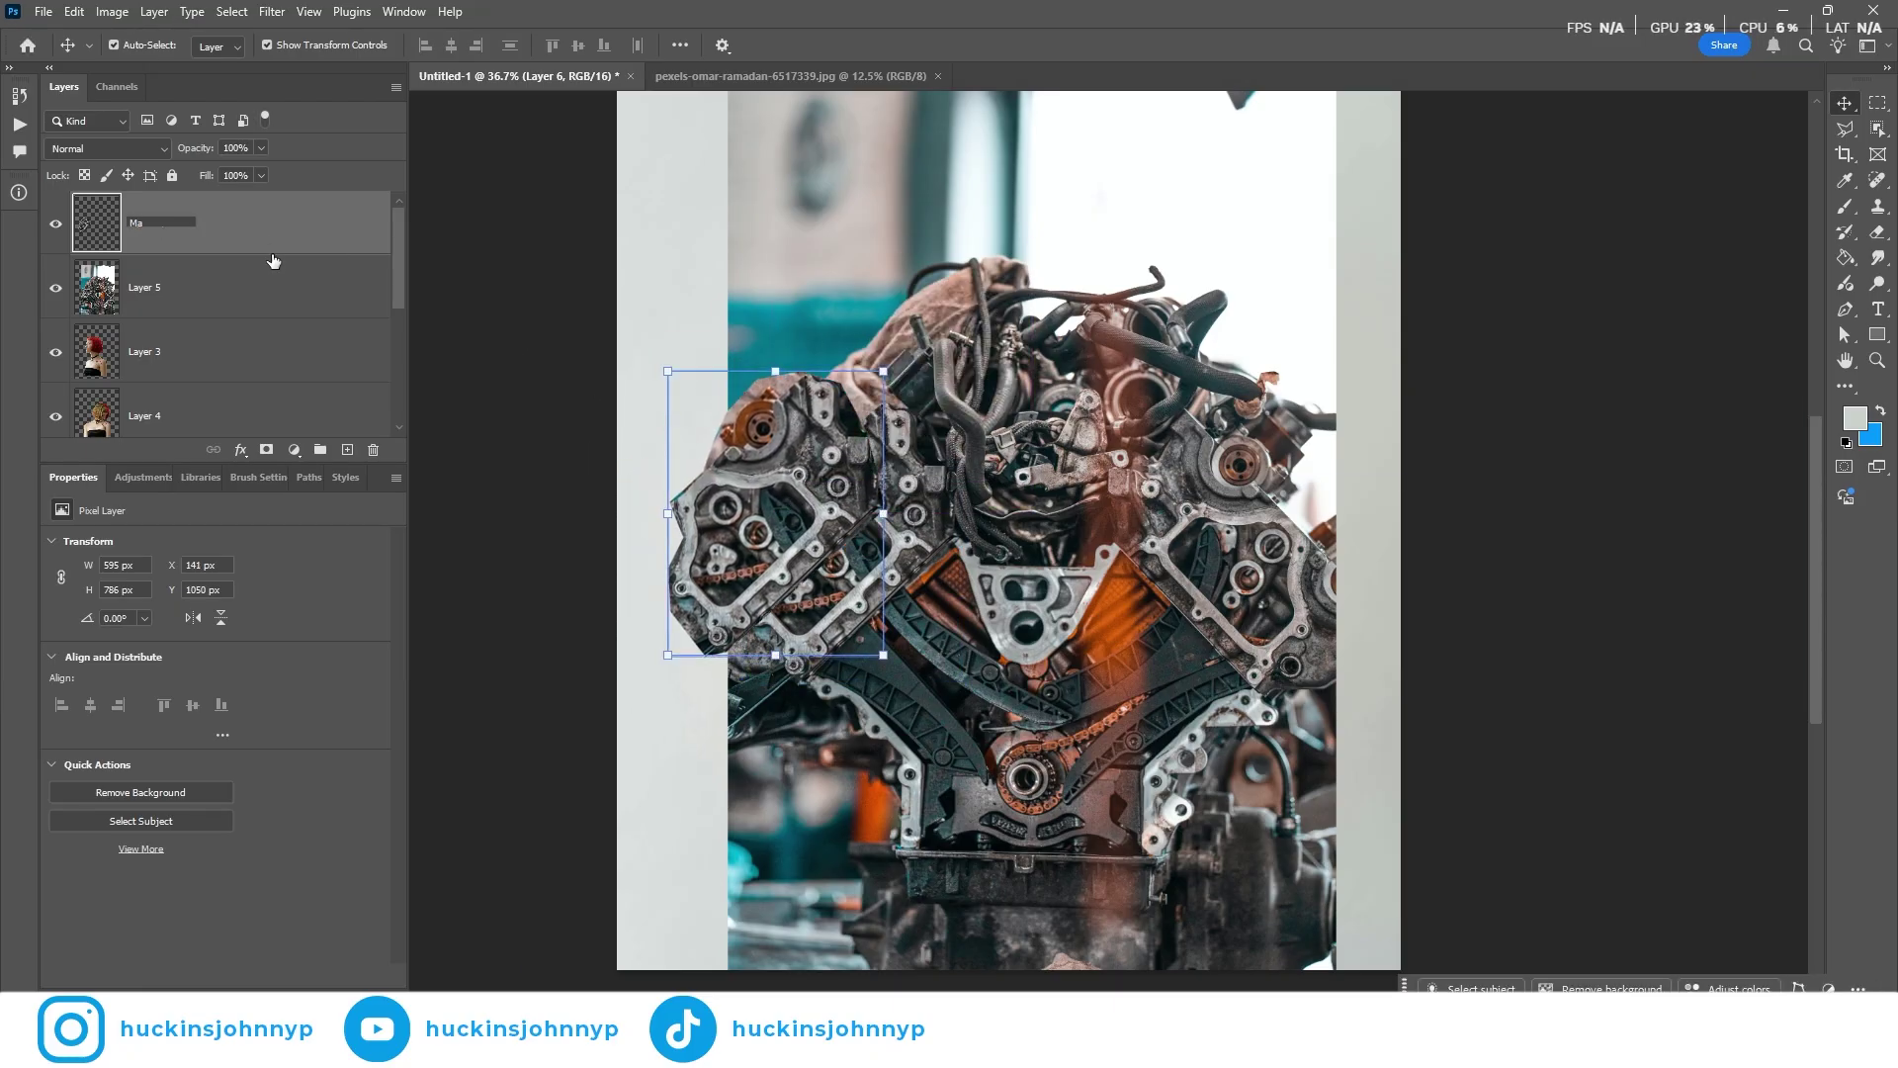
{"action": "type", "text": "chine Part 1"}
{"action": "left_click", "coordinate": [274, 260]}
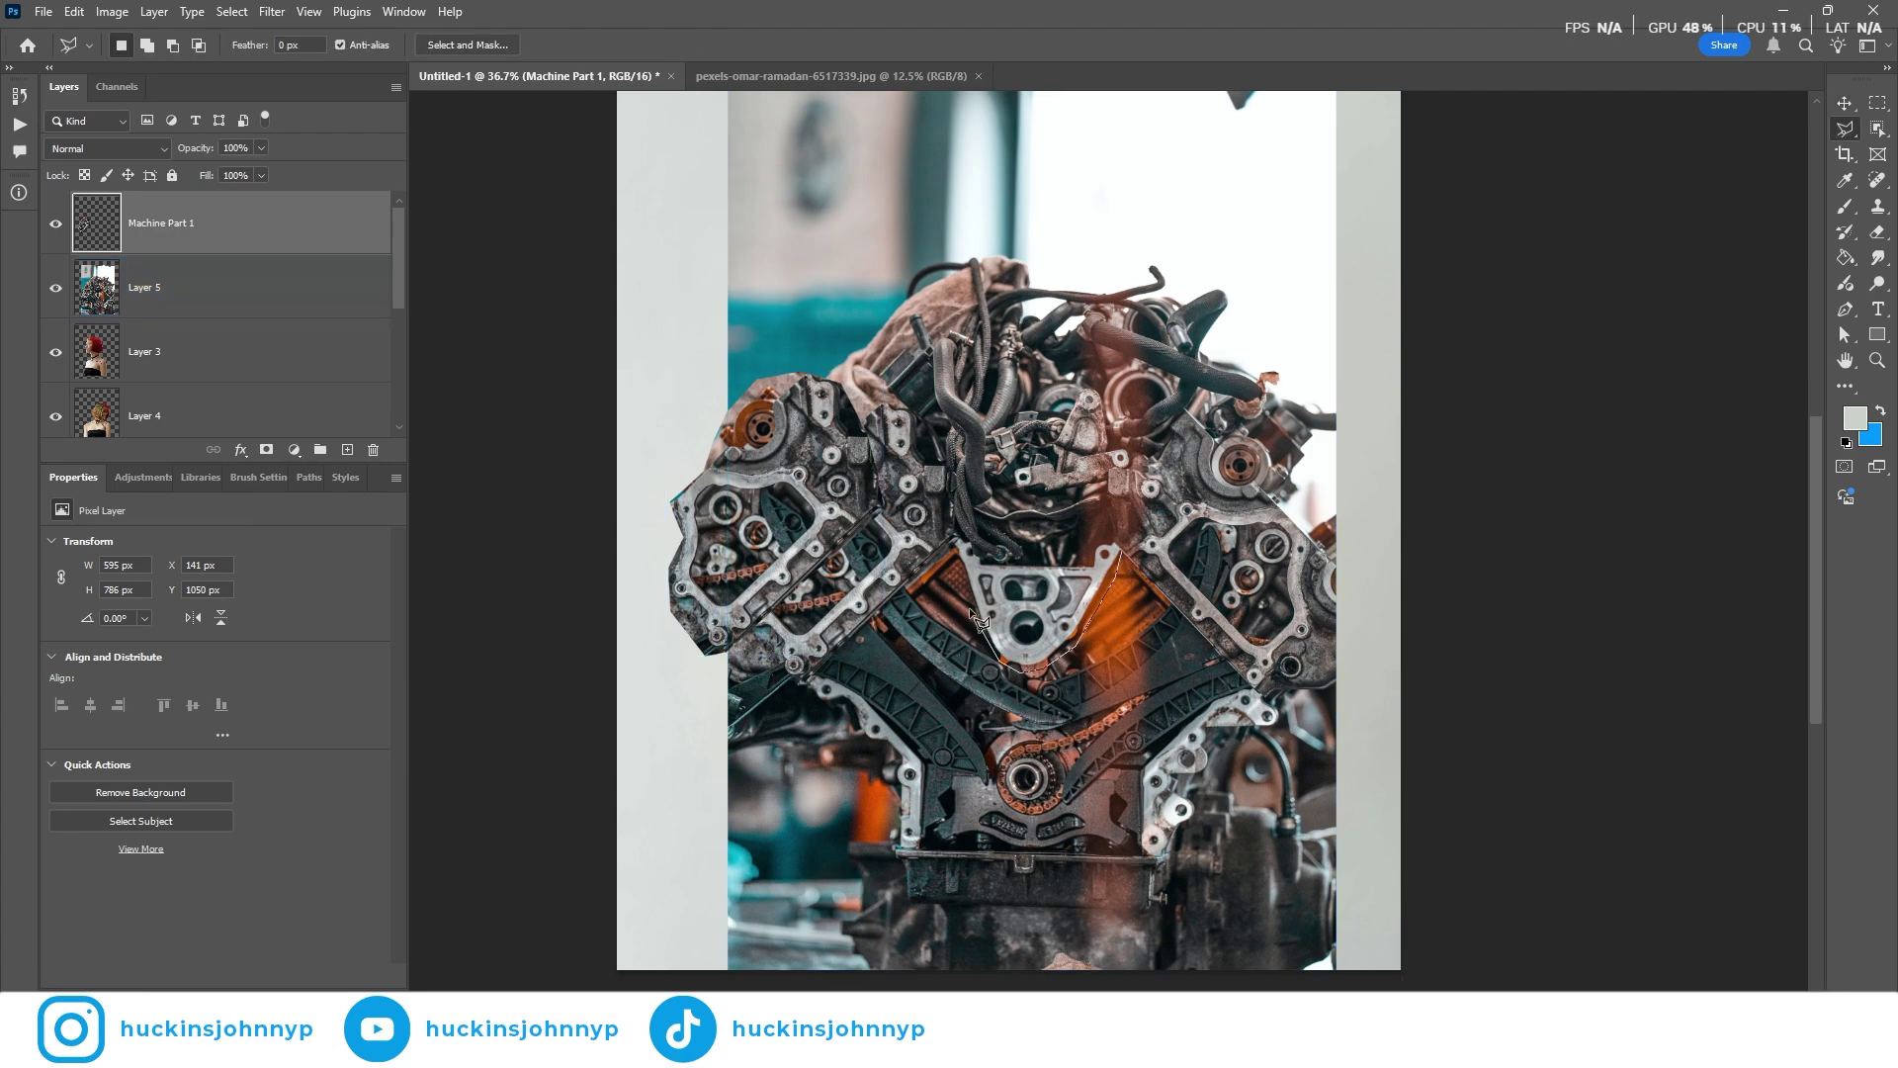
Lasso the V-shaped metal bracket at the engine's centre on Layer 5 and copy it to a new layer named "Machine Part 2"
{"action": "left_click", "coordinate": [1118, 537]}
{"action": "key", "text": "alt+bracketleft"}
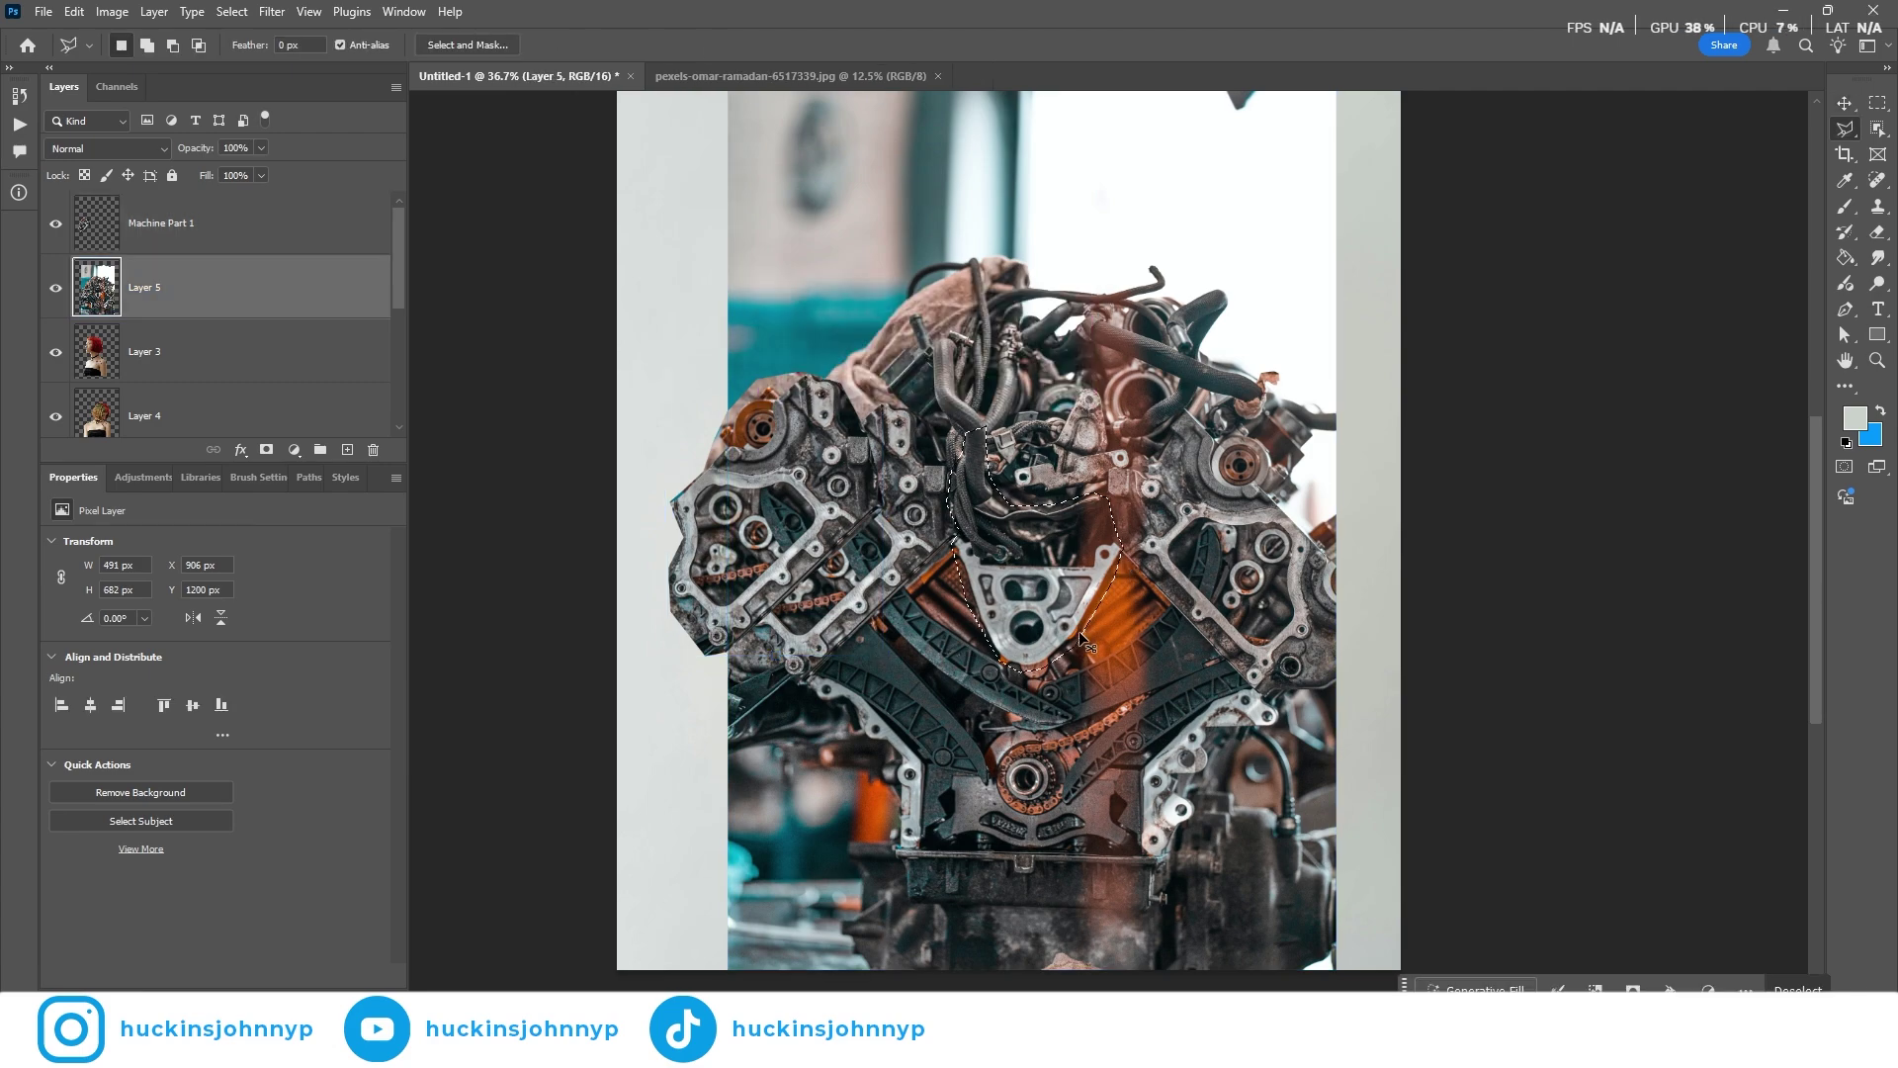
{"action": "key", "text": "ctrl+j"}
{"action": "double_click", "coordinate": [146, 287]}
{"action": "type", "text": "Machine Part 2"}
{"action": "key", "text": "Return"}
Lasso the round gear section at the engine's lower centre on Layer 5 and copy it to a new layer named "Machine Part 3"
{"action": "key", "text": "alt+bracketleft"}
{"action": "scroll", "coordinate": [1177, 562], "scroll_direction": "down", "scroll_amount": 2}
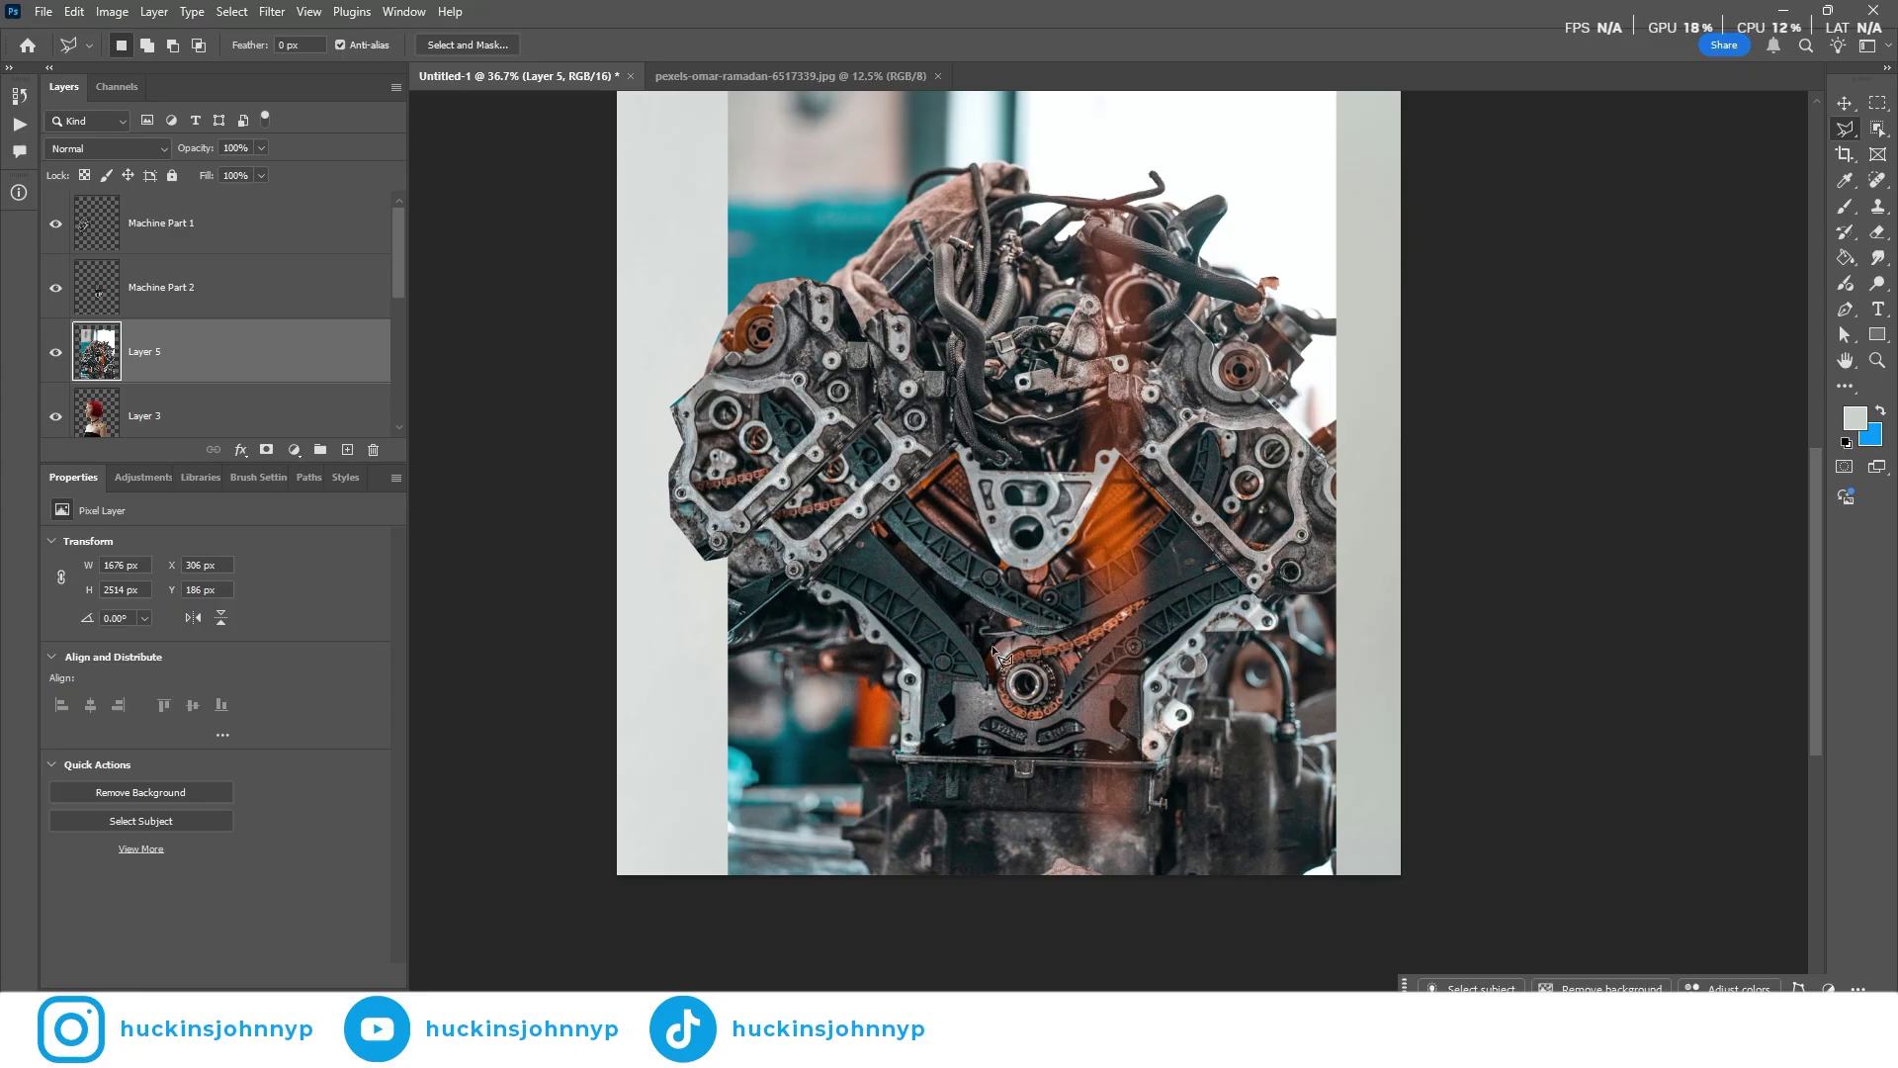
{"action": "left_click", "coordinate": [1061, 638]}
{"action": "left_click", "coordinate": [1039, 628]}
{"action": "left_click", "coordinate": [998, 621]}
{"action": "left_click", "coordinate": [987, 640]}
{"action": "left_click", "coordinate": [944, 669]}
{"action": "left_click", "coordinate": [939, 725]}
{"action": "left_click", "coordinate": [948, 751]}
{"action": "left_click", "coordinate": [1068, 760]}
{"action": "left_click", "coordinate": [1078, 649]}
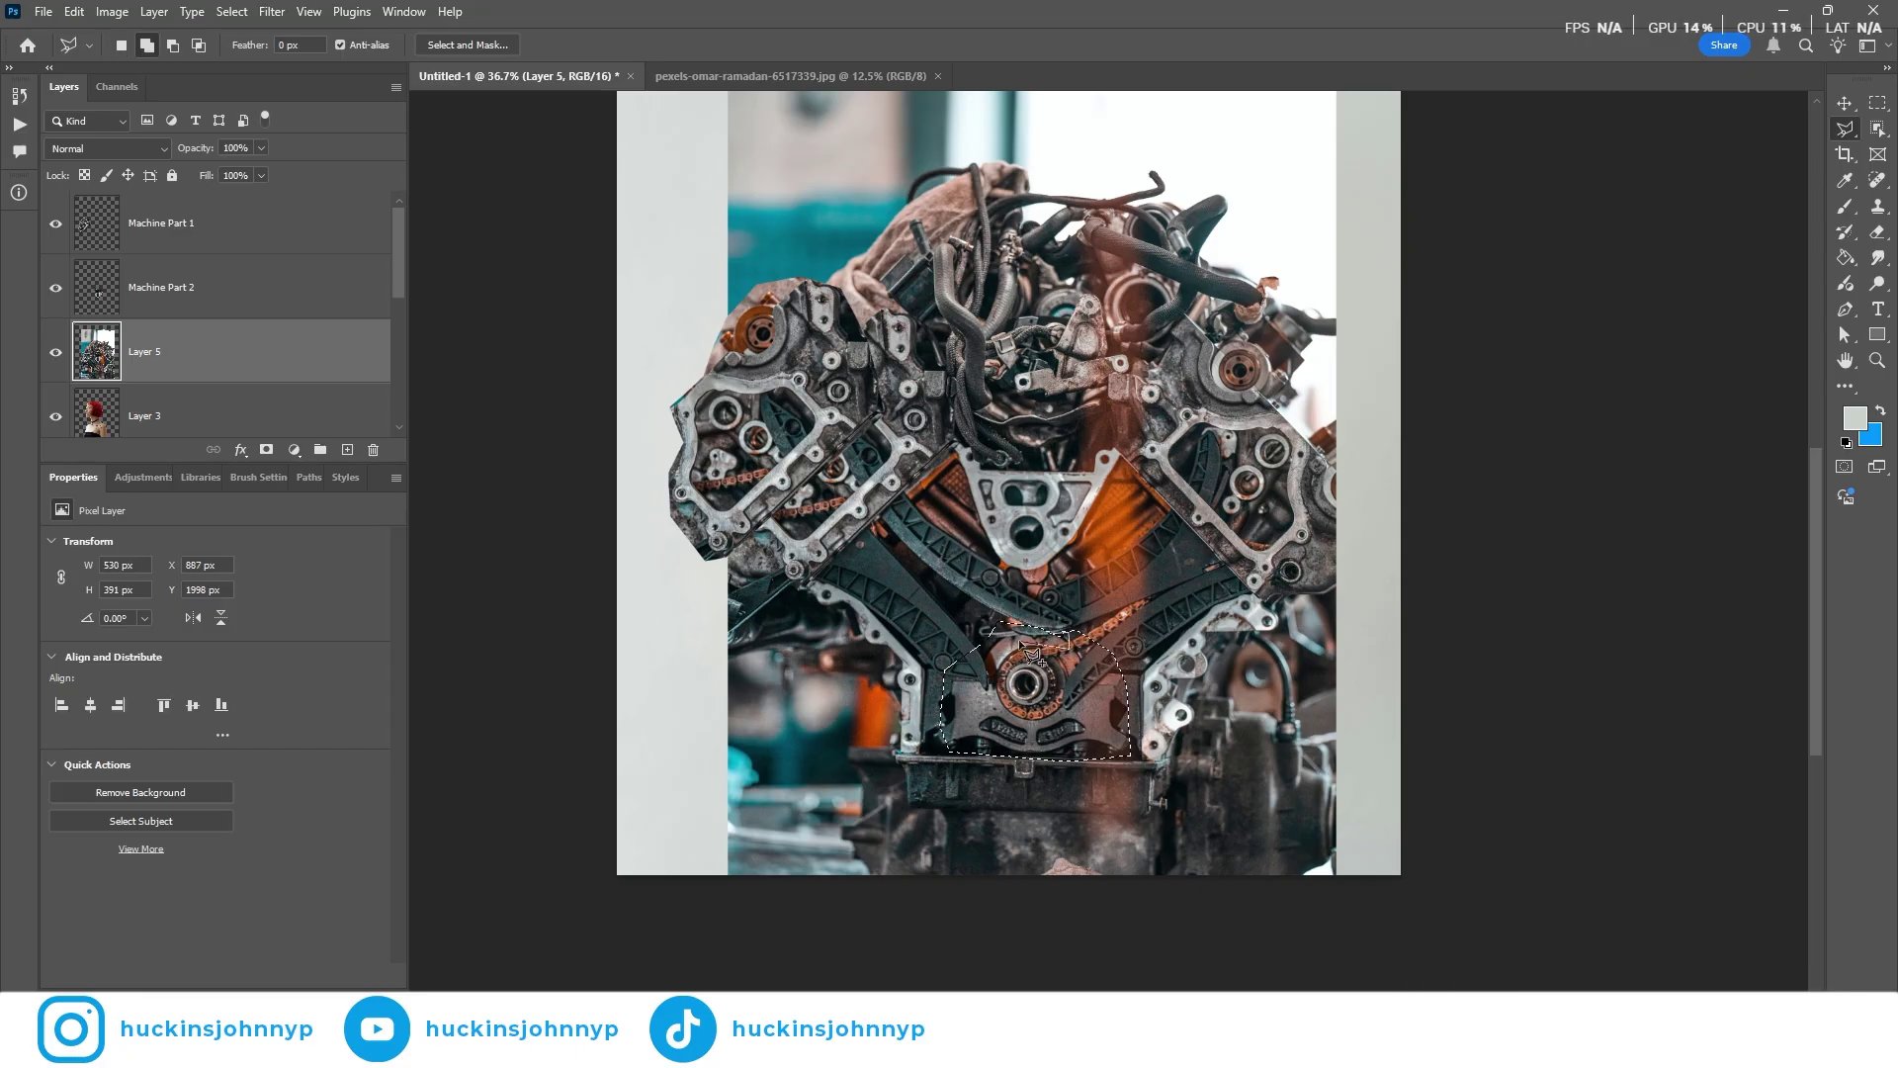
{"action": "key", "text": "ctrl+j"}
{"action": "key", "text": "BackSpace"}
{"action": "type", "text": "3"}
{"action": "key", "text": "Return"}
Reorder Layer 5 beneath the Background layer so the full engine photo no longer covers the two women
{"action": "scroll", "coordinate": [198, 336], "scroll_direction": "down", "scroll_amount": 2}
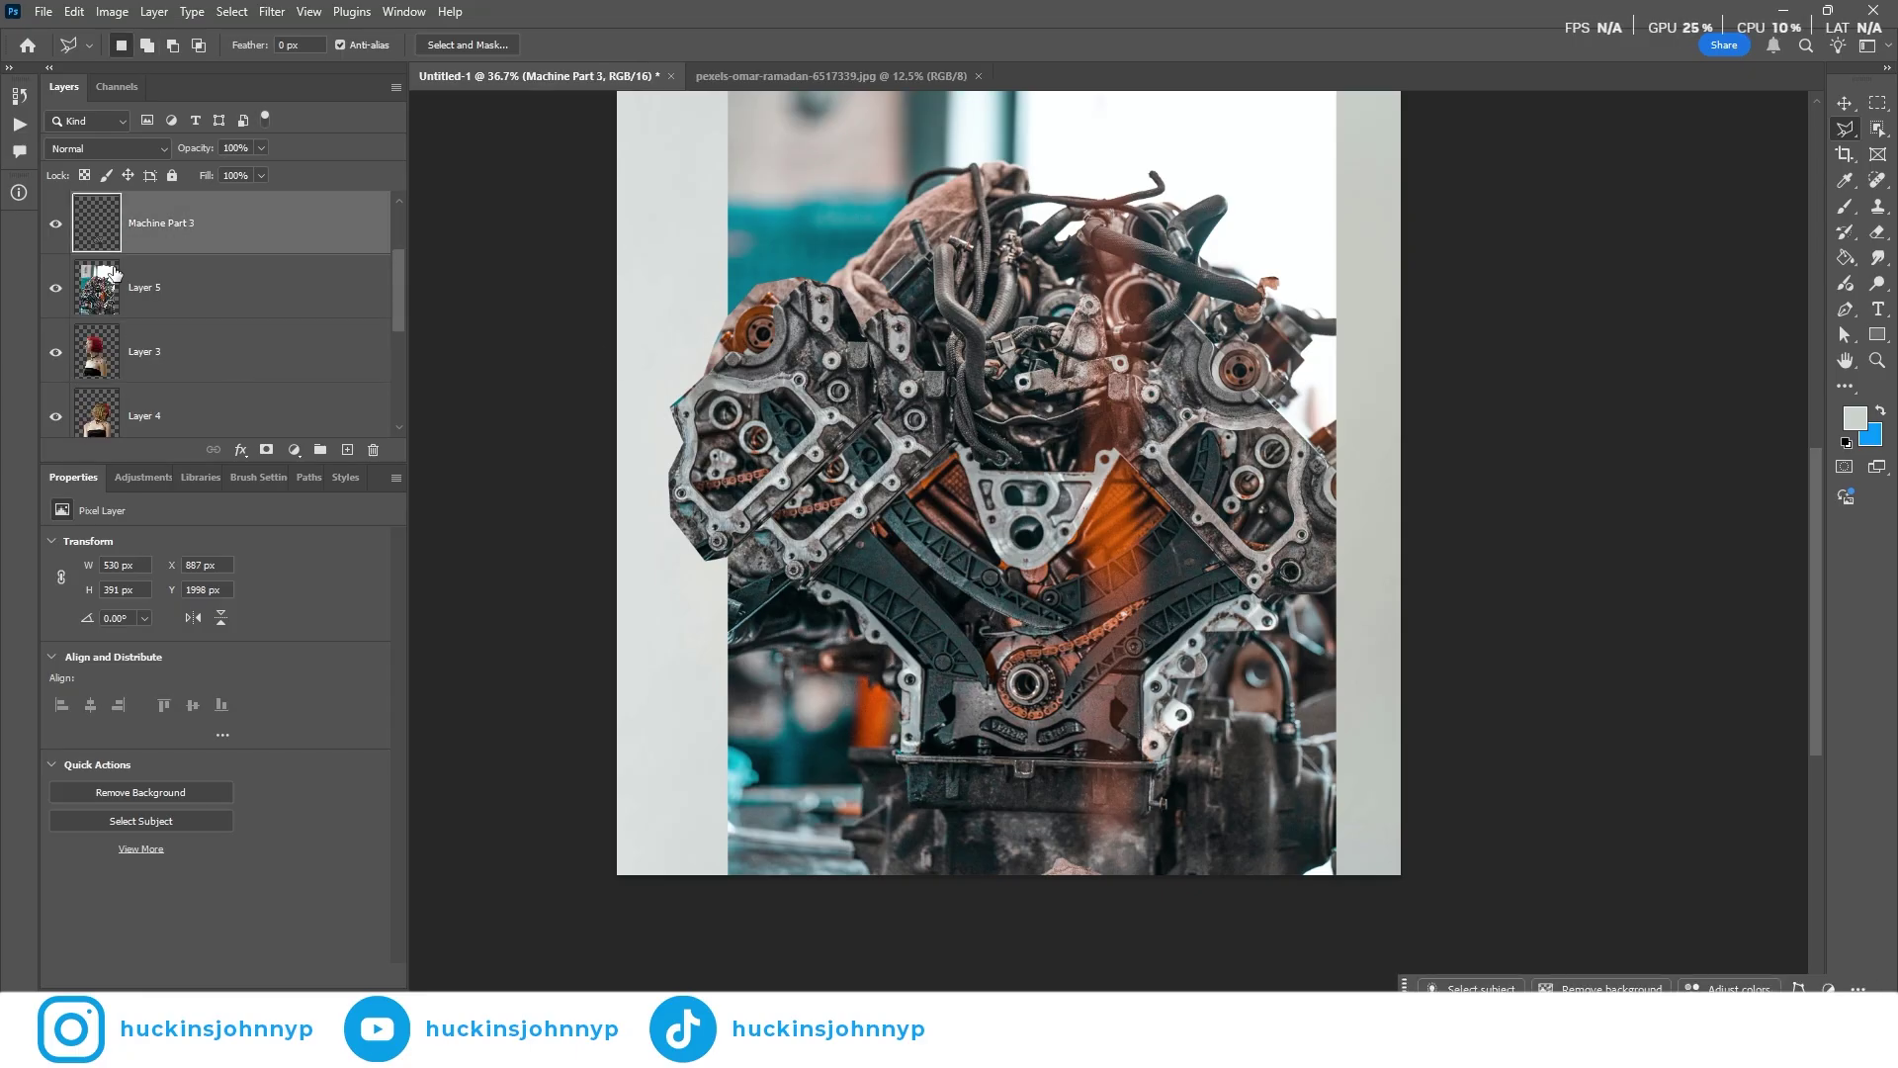
{"action": "scroll", "coordinate": [201, 316], "scroll_direction": "up", "scroll_amount": 2}
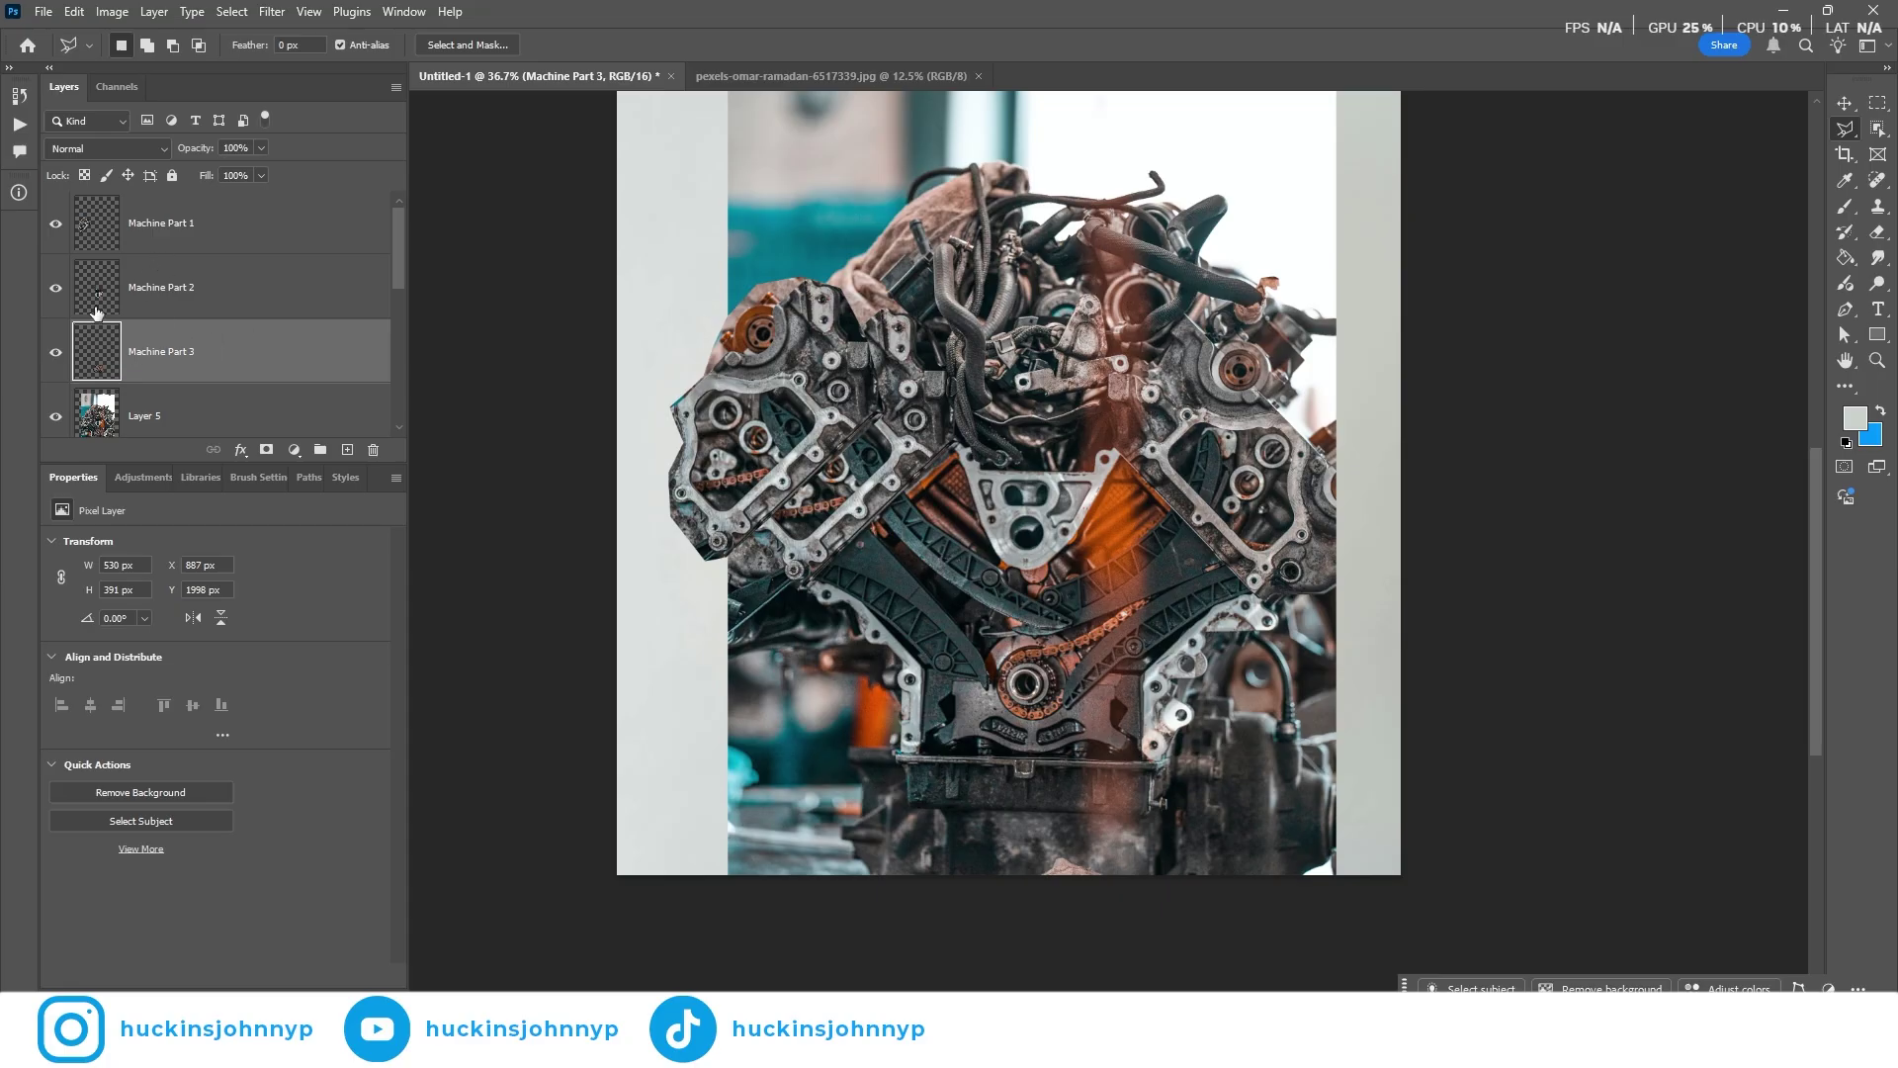
{"action": "scroll", "coordinate": [140, 399], "scroll_direction": "down", "scroll_amount": 2}
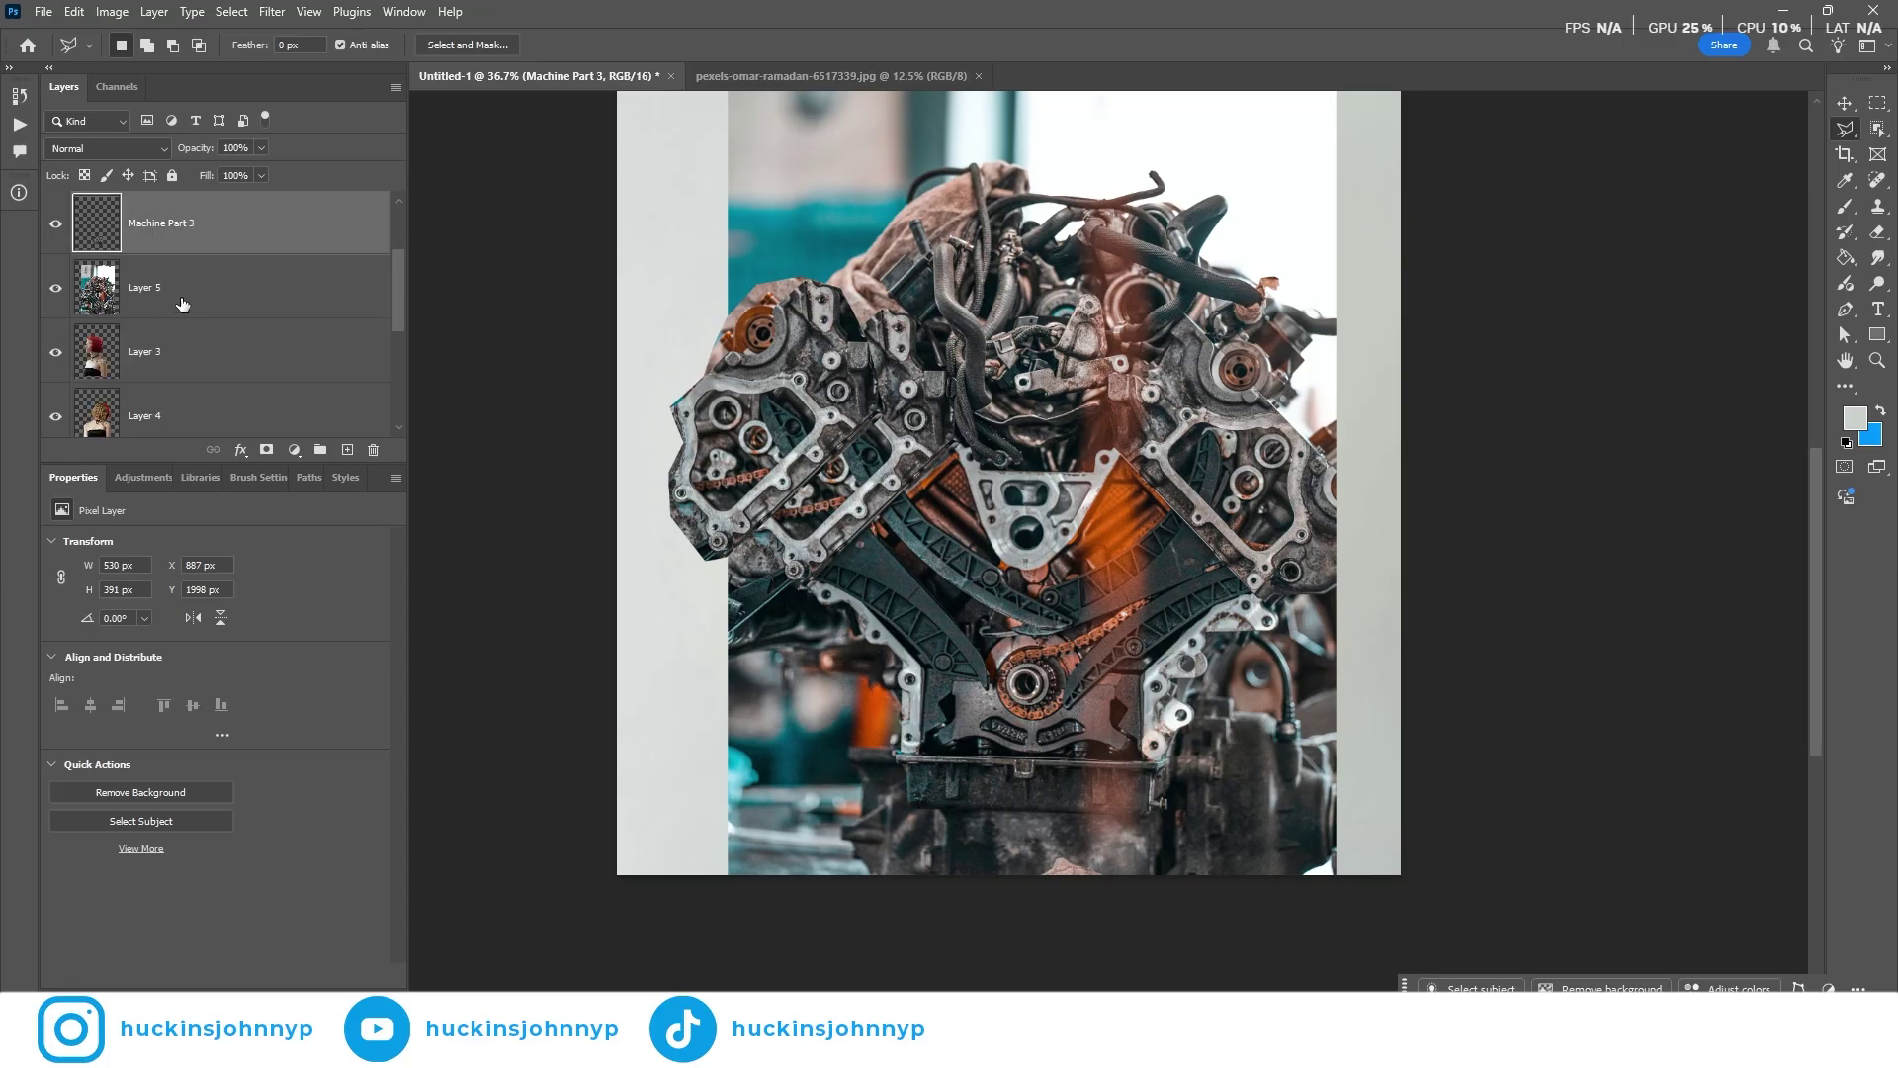
{"action": "left_click_drag", "start_coordinate": [61, 290], "coordinate": [195, 434]}
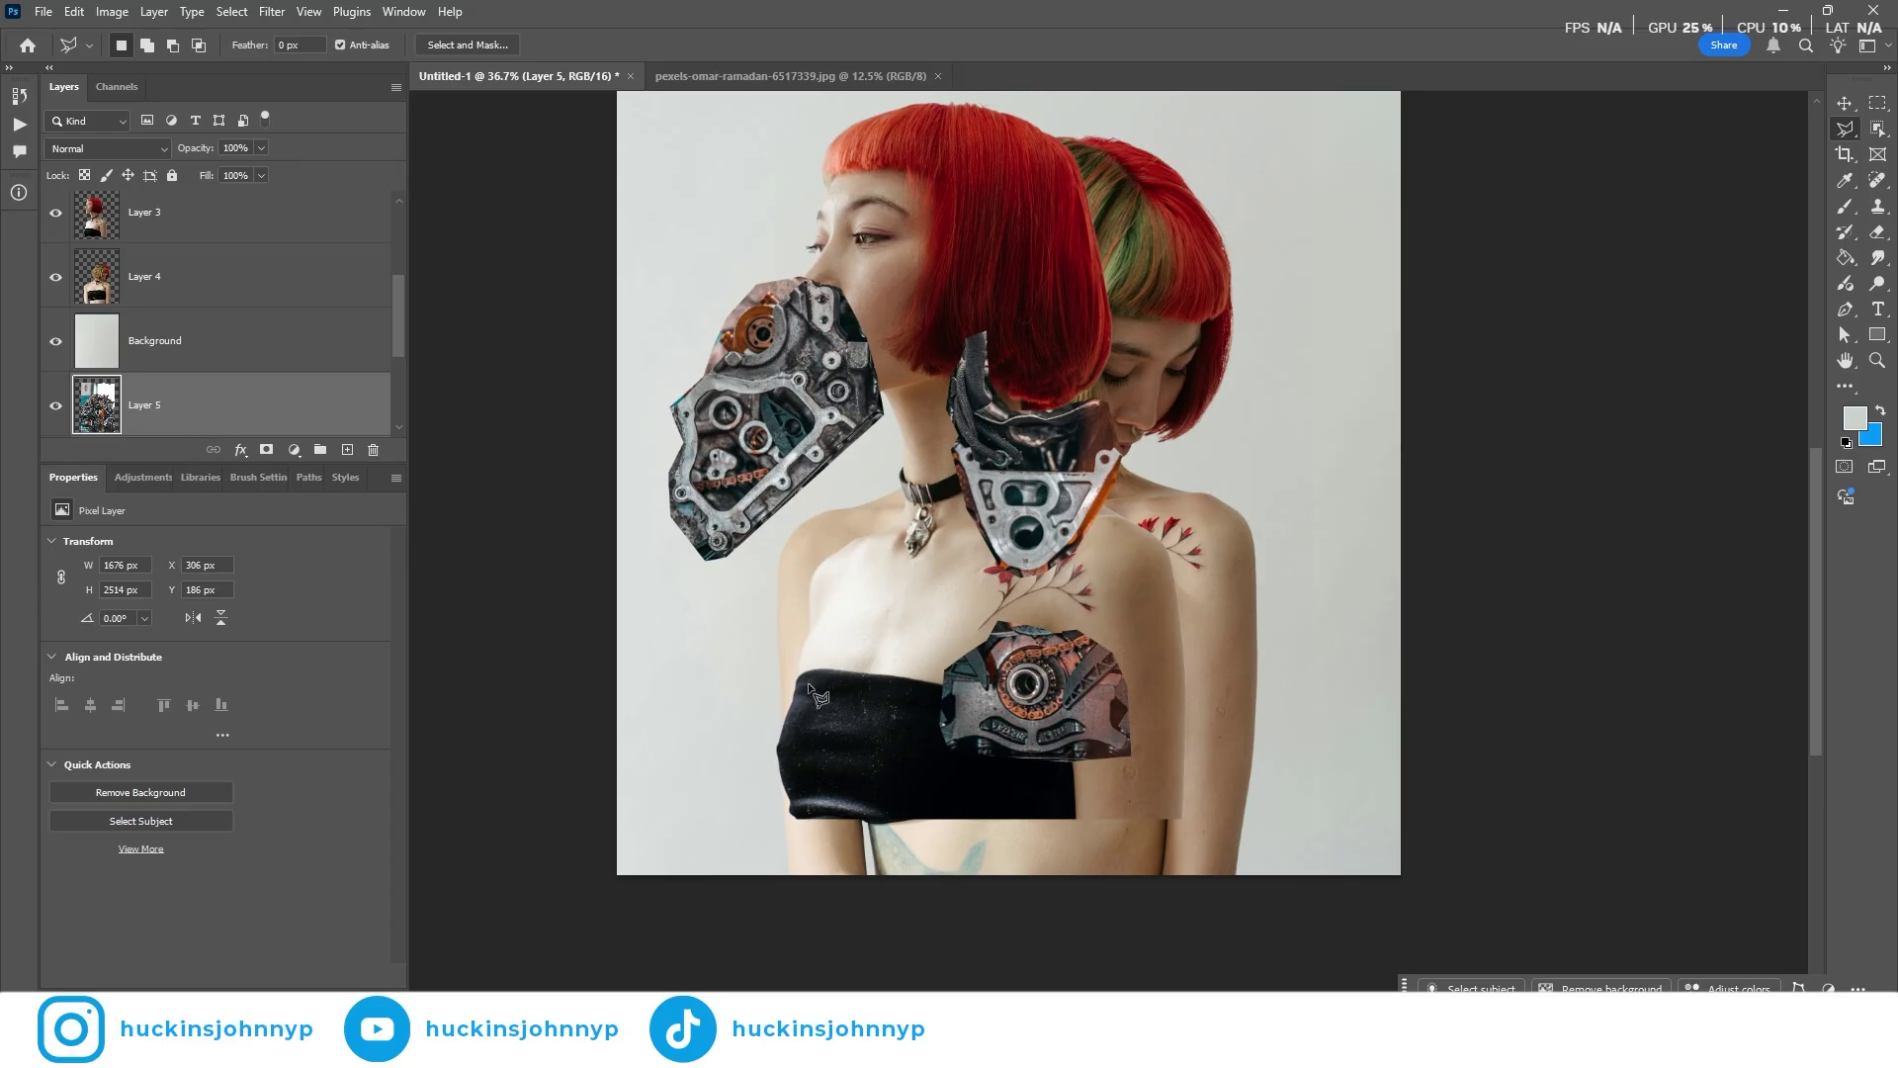
Move Machine Part 3 onto the front woman's upper arm, Machine Part 2 up and right, and Machine Part 1 to X 250 px, Y 994 px
{"action": "key", "text": "v"}
{"action": "left_click_drag", "start_coordinate": [1044, 700], "coordinate": [1113, 656]}
{"action": "left_click_drag", "start_coordinate": [1028, 551], "coordinate": [1066, 481]}
{"action": "left_click_drag", "start_coordinate": [782, 445], "coordinate": [819, 431]}
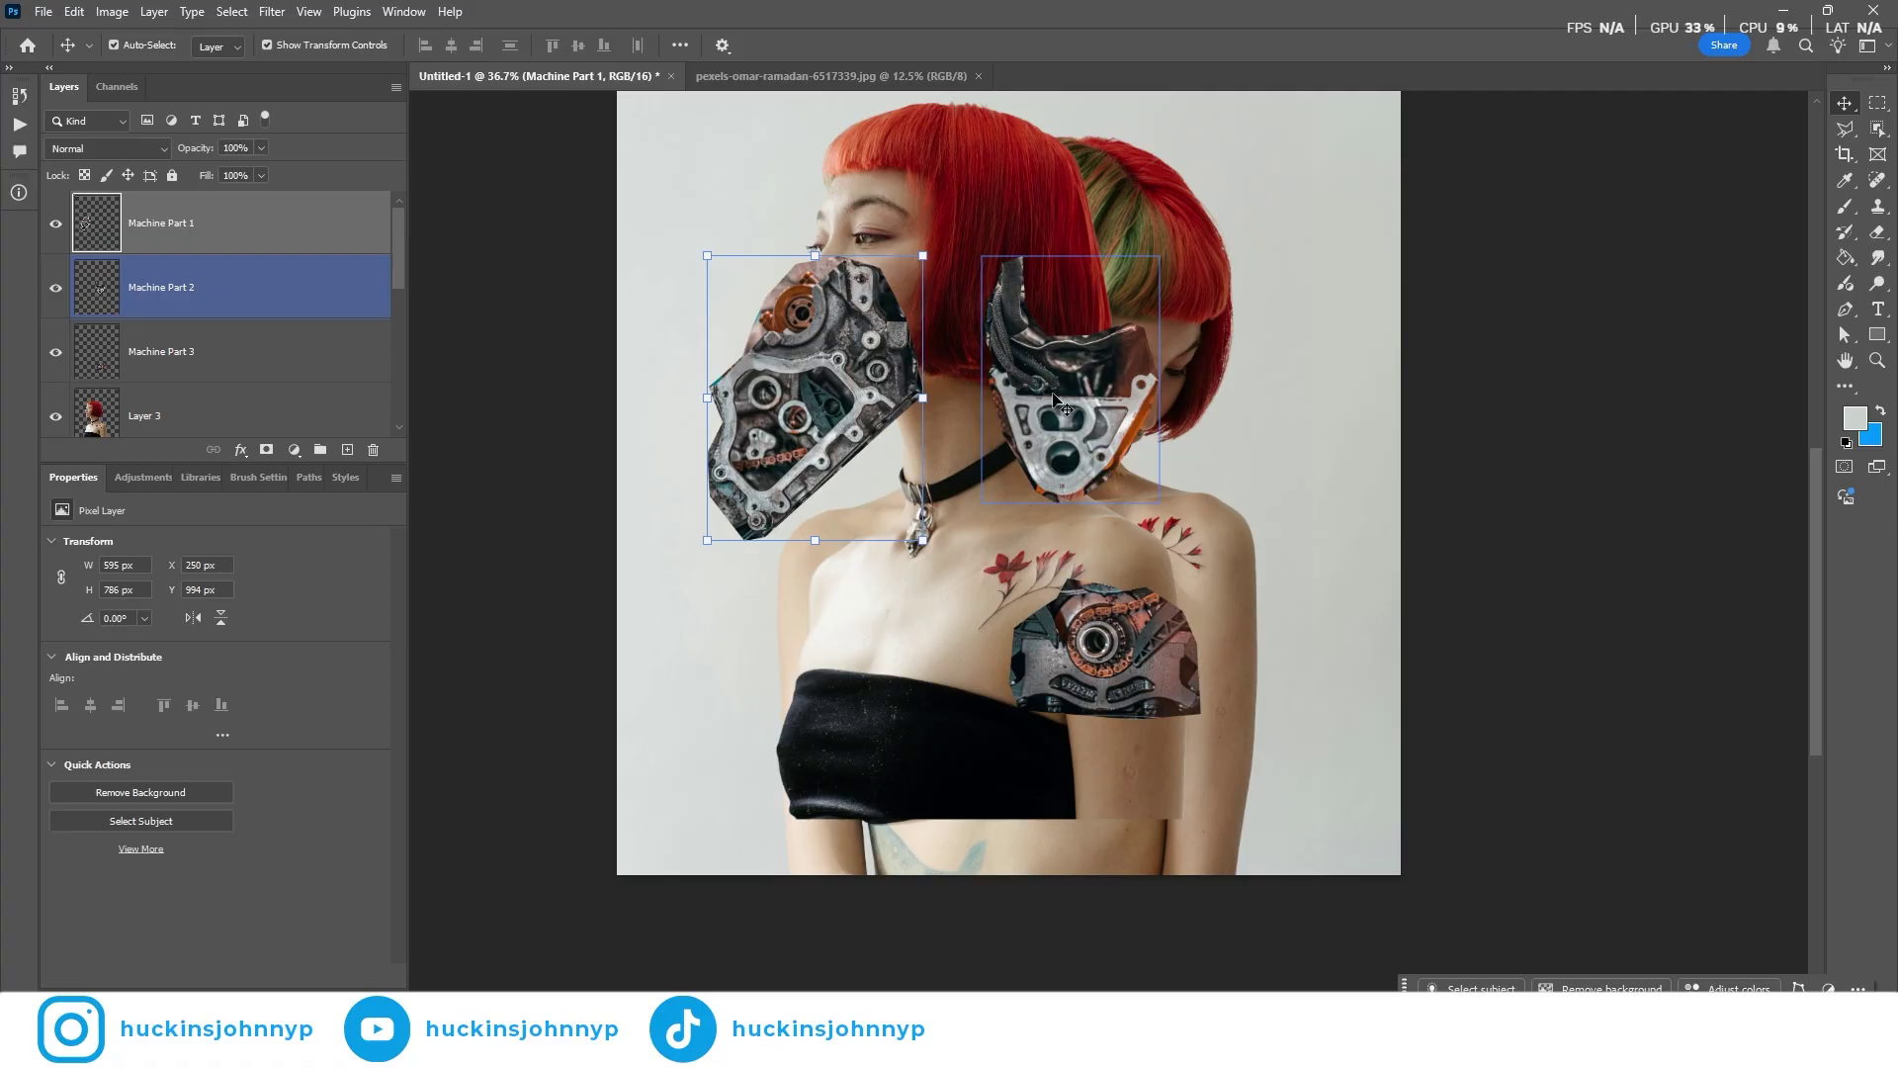
Reorder Layer 5 beneath Layer 0 and hide it, keeping Layer 2 copy and Layer 1 hidden
{"action": "scroll", "coordinate": [210, 293], "scroll_direction": "down", "scroll_amount": 5}
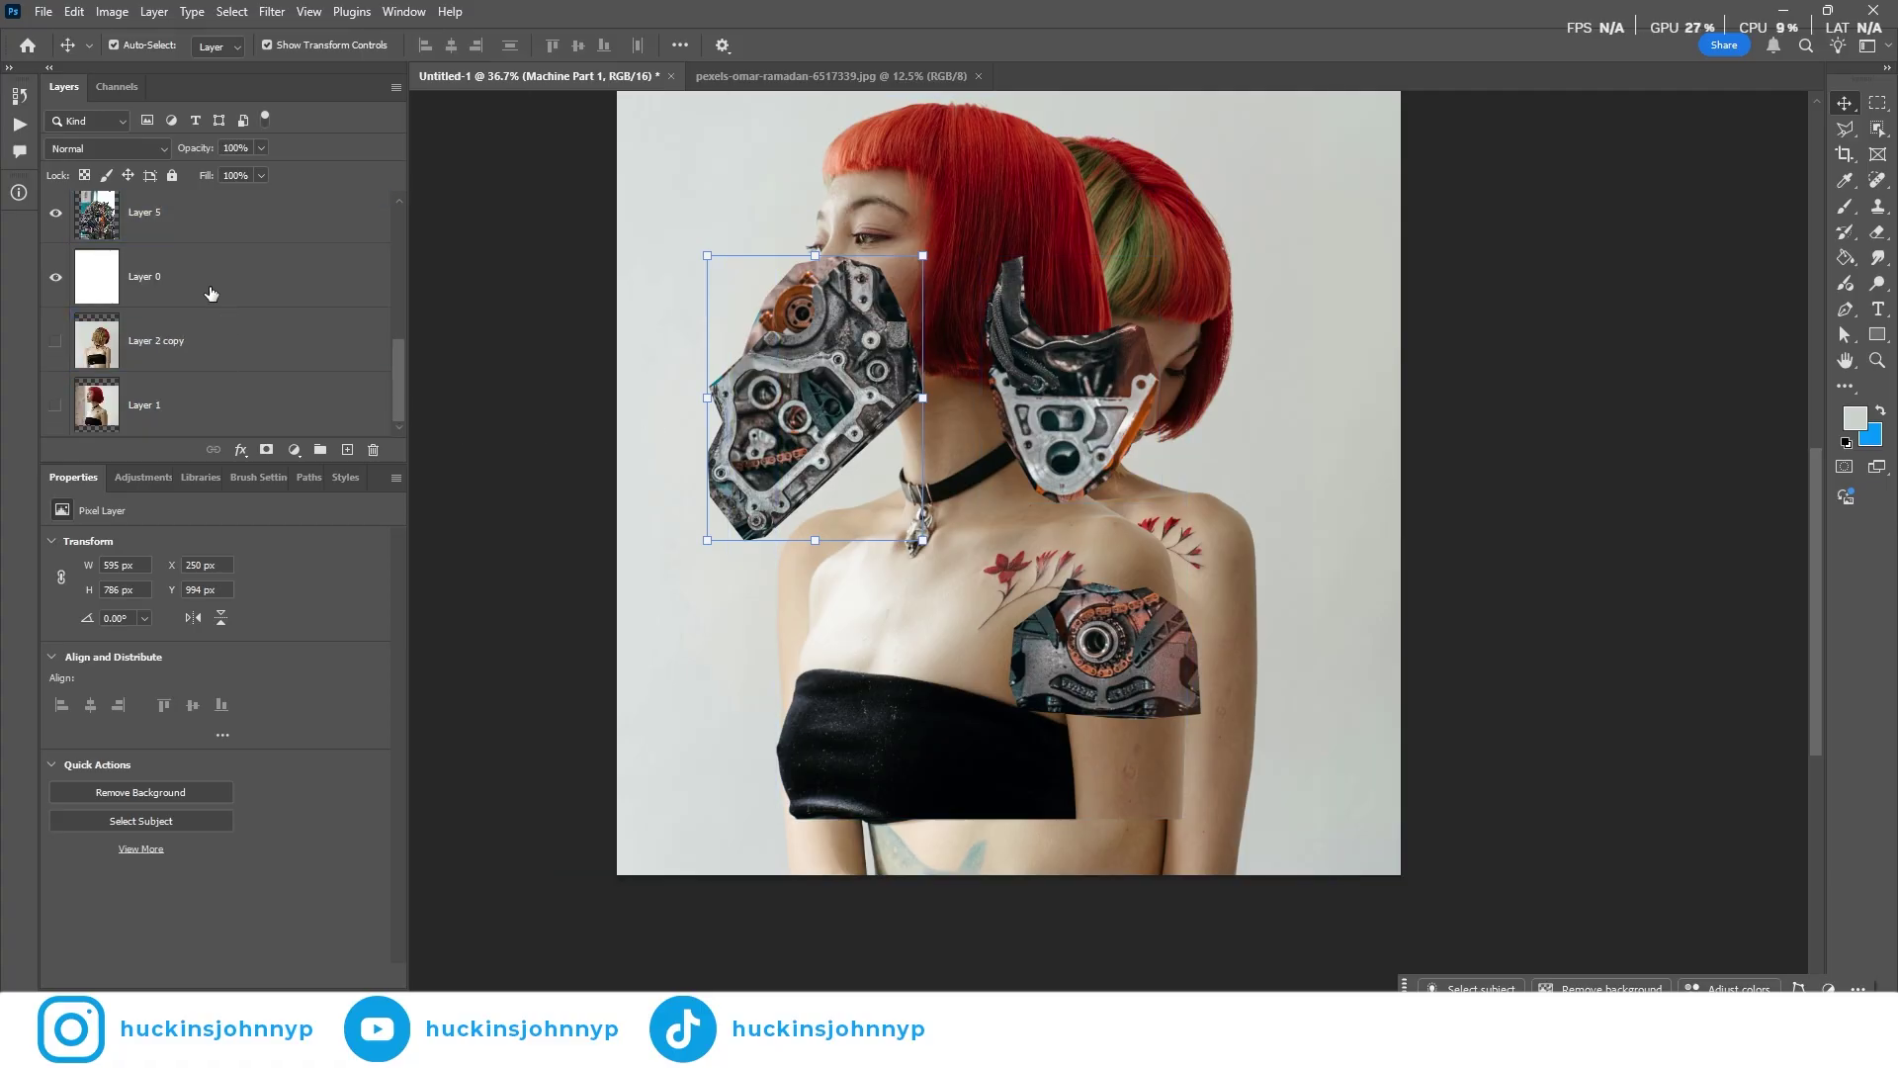
{"action": "left_click_drag", "start_coordinate": [207, 220], "coordinate": [206, 331]}
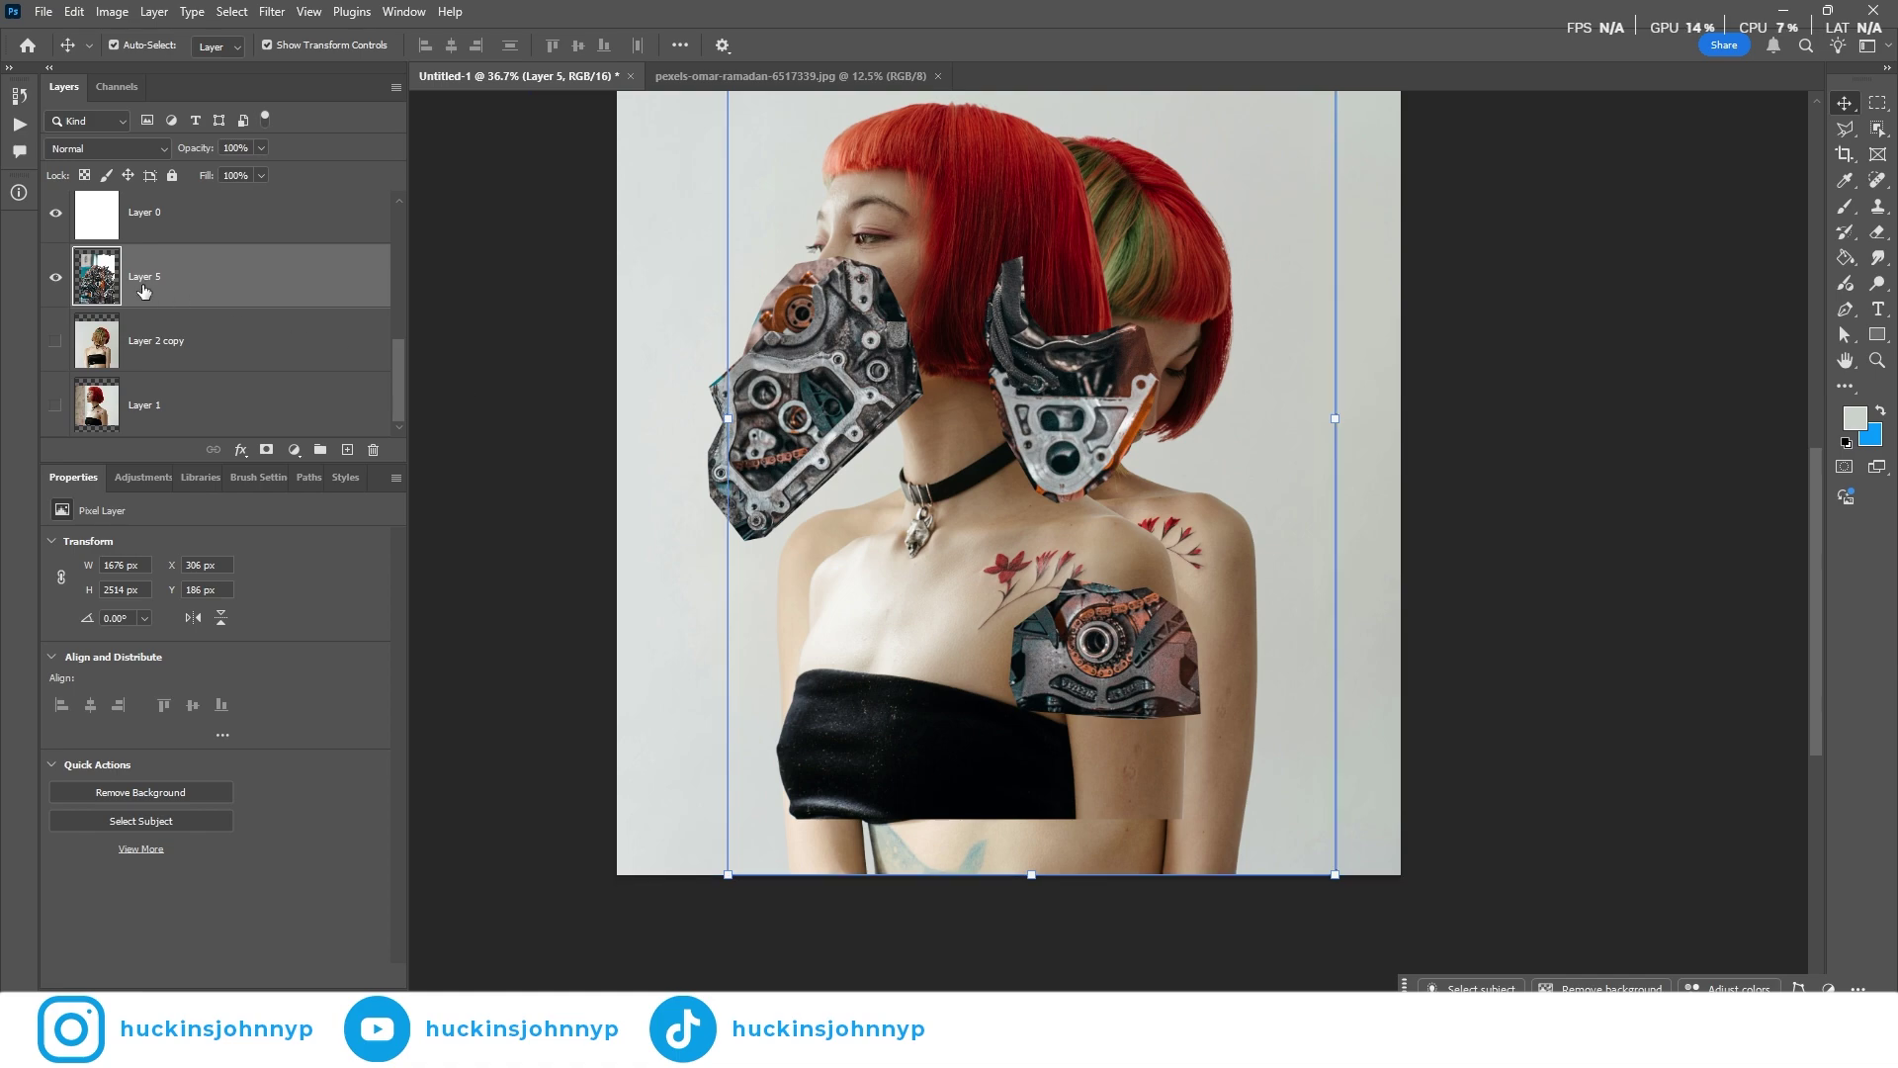
{"action": "left_click", "coordinate": [55, 340]}
{"action": "left_click", "coordinate": [55, 405]}
{"action": "scroll", "coordinate": [933, 675], "scroll_direction": "up", "scroll_amount": 3}
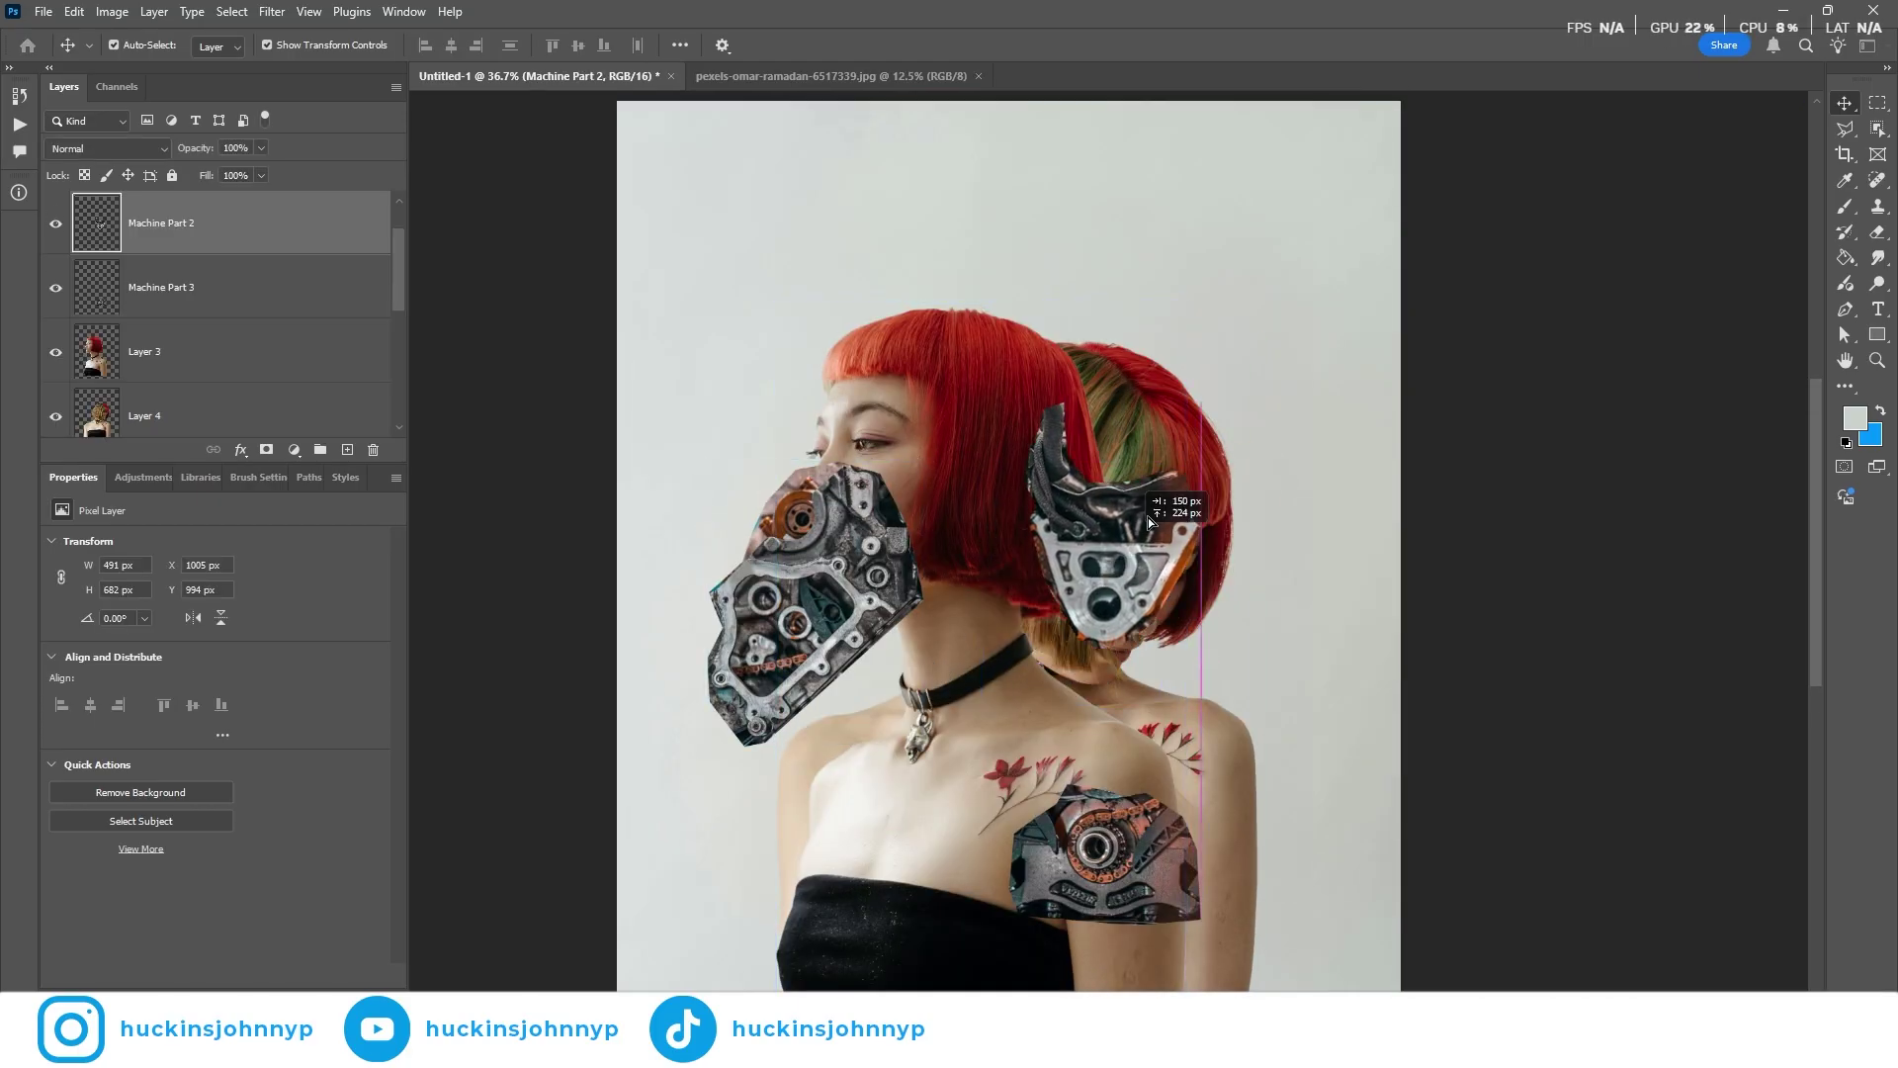
Place Machine Part 2 on the rear woman's head, Part 1 on the front face, Part 3 slightly right, and Layer 3 at Y 543 px
{"action": "left_click_drag", "start_coordinate": [1117, 534], "coordinate": [1187, 494]}
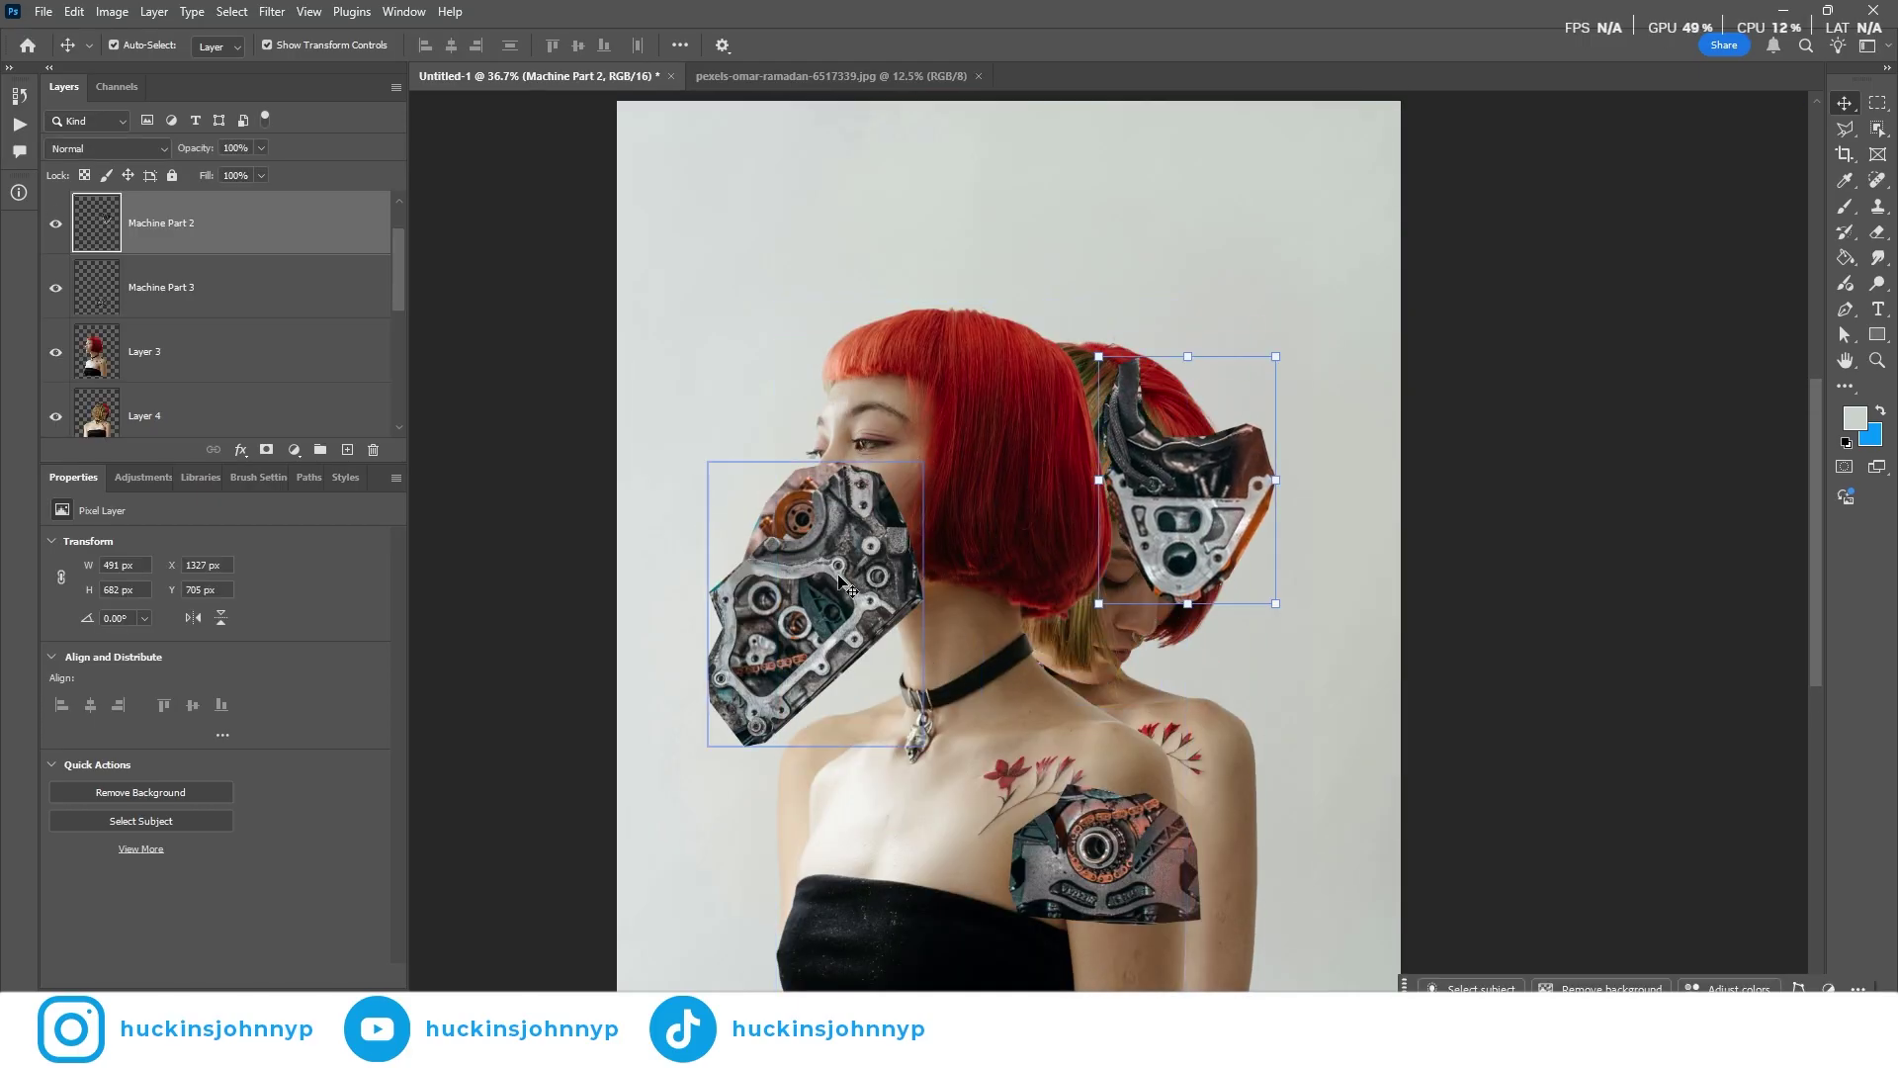
{"action": "left_click_drag", "start_coordinate": [821, 593], "coordinate": [850, 524]}
{"action": "mouse_move", "coordinate": [1107, 863]}
{"action": "left_mouse_down"}
{"action": "mouse_move", "coordinate": [1137, 835]}
{"action": "mouse_move", "coordinate": [1141, 871]}
{"action": "left_mouse_up"}
{"action": "left_click_drag", "start_coordinate": [965, 620], "coordinate": [965, 615]}
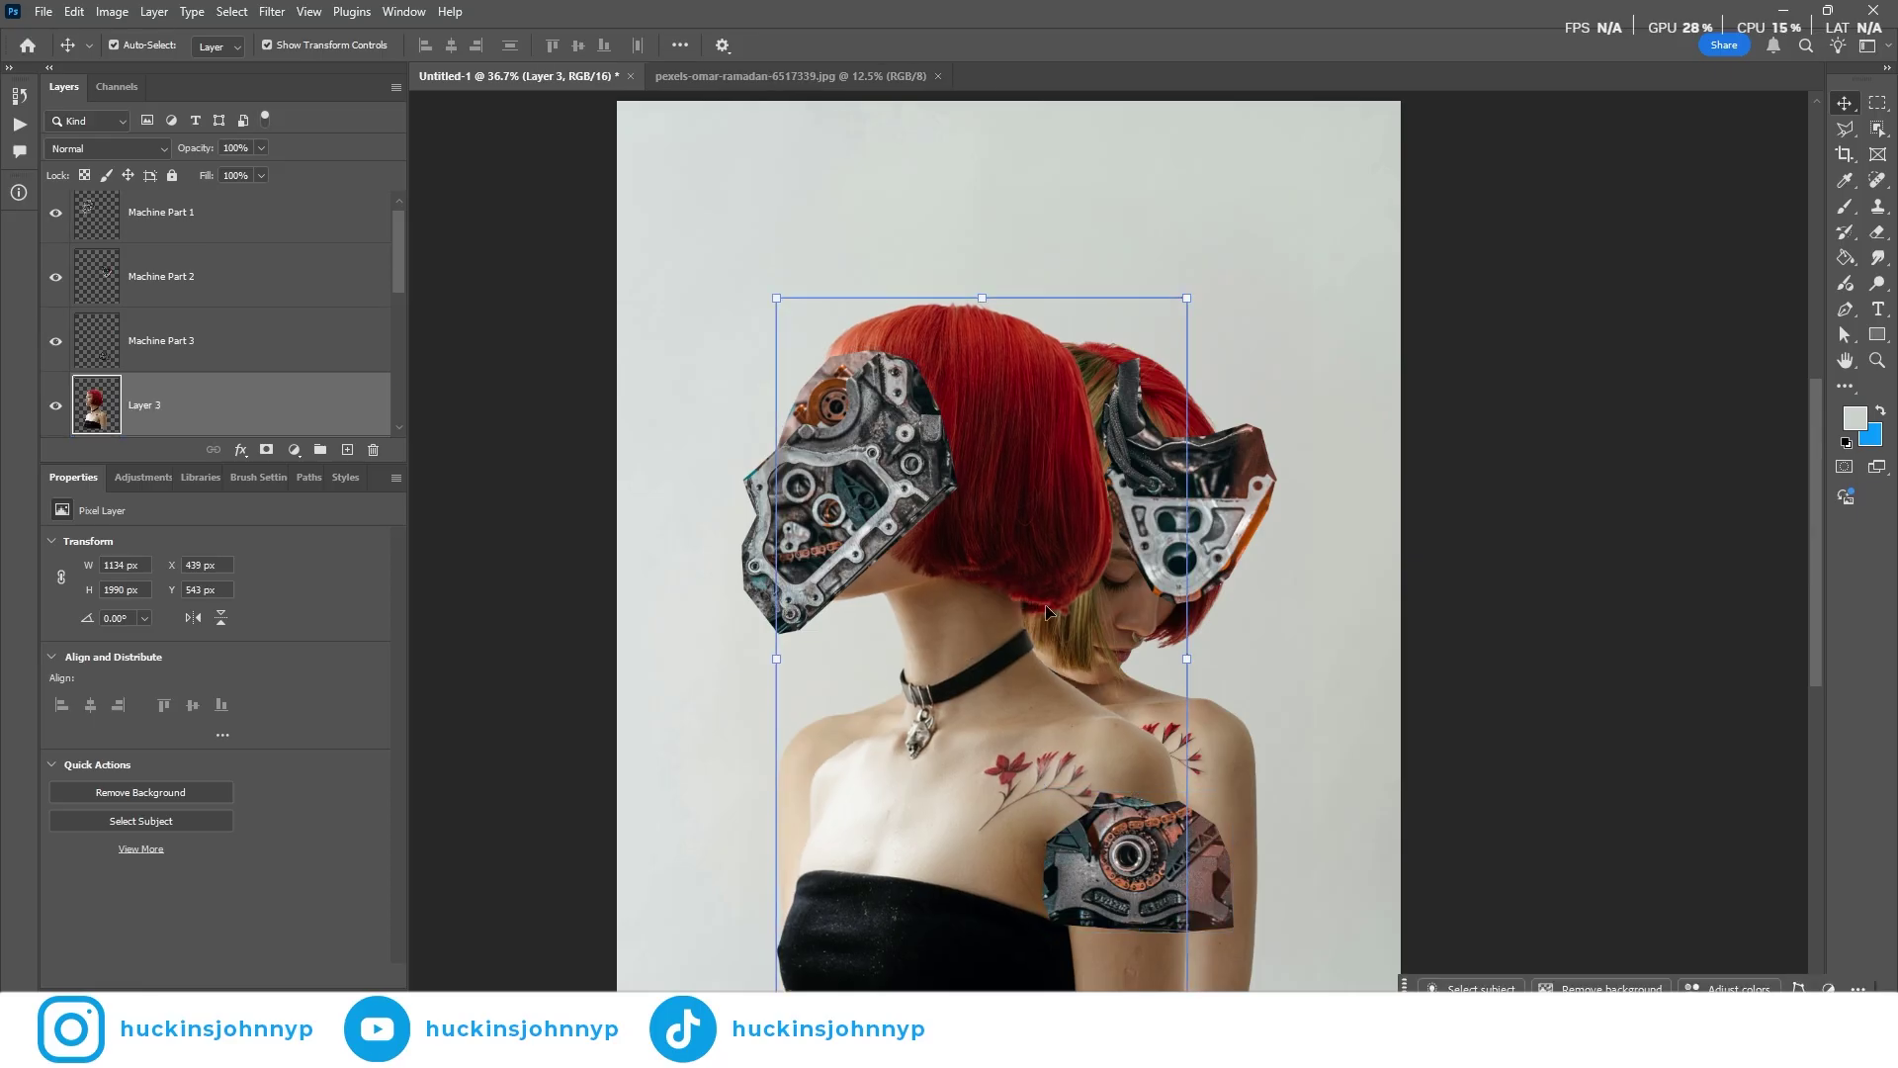
{"action": "left_click", "coordinate": [1111, 621]}
{"action": "left_click_drag", "start_coordinate": [1362, 341], "coordinate": [1354, 334]}
{"action": "left_click_drag", "start_coordinate": [1078, 575], "coordinate": [1078, 496]}
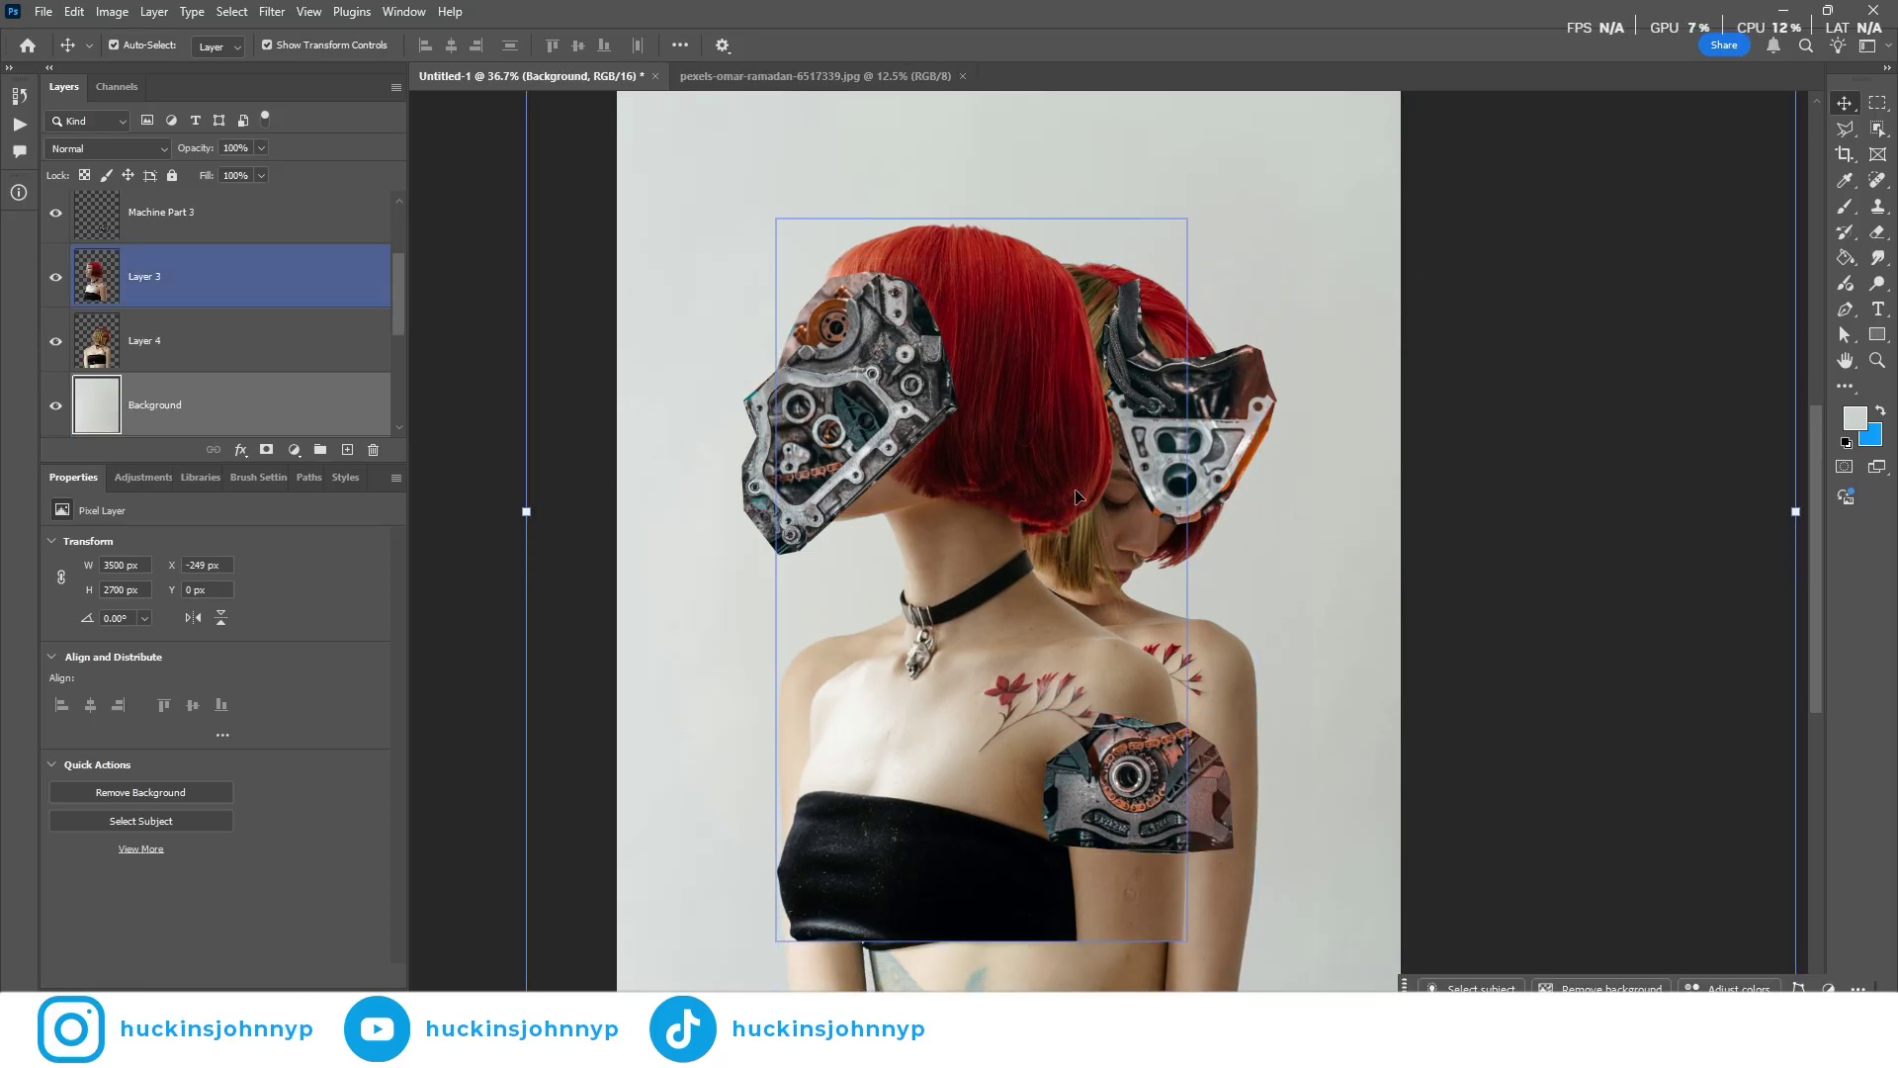
{"action": "scroll", "coordinate": [1073, 494], "scroll_direction": "down", "scroll_amount": 3}
{"action": "scroll", "coordinate": [1070, 500], "scroll_direction": "up", "scroll_amount": 4}
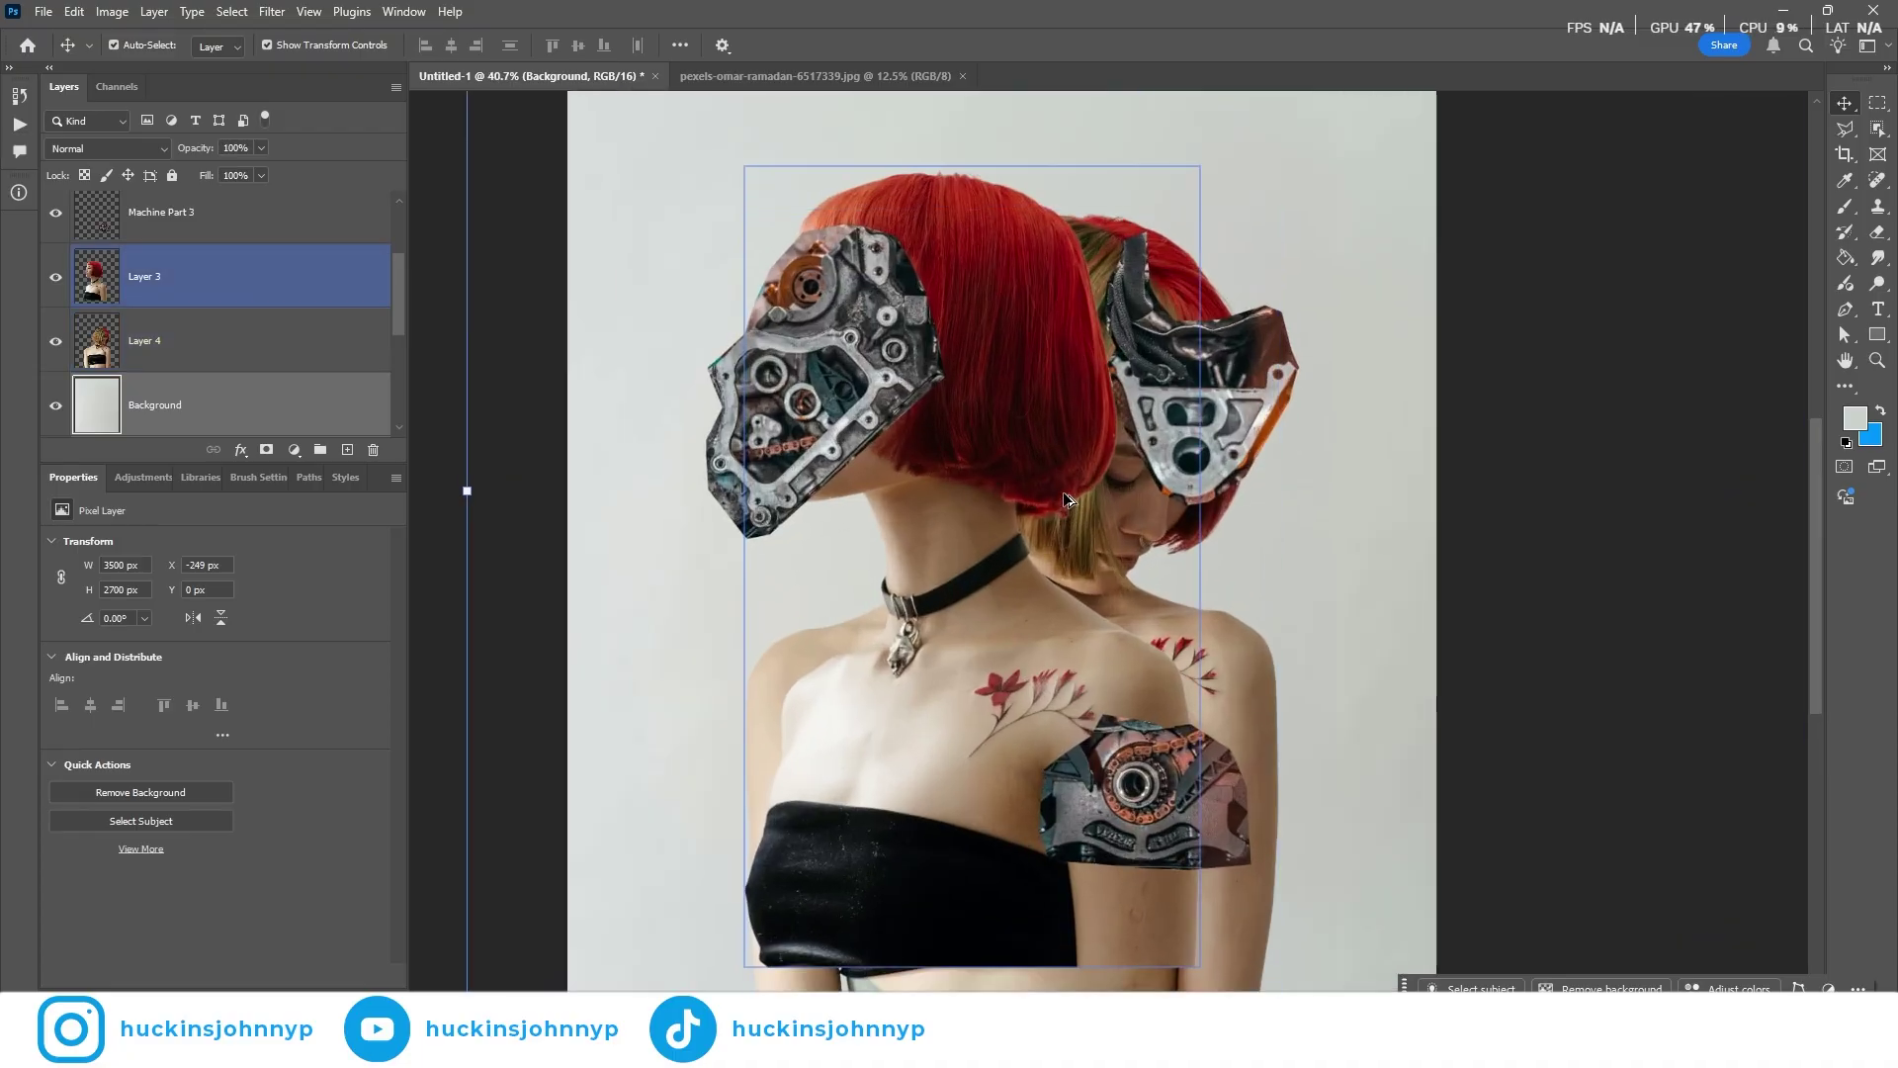
{"action": "scroll", "coordinate": [1066, 500], "scroll_direction": "down", "scroll_amount": 3}
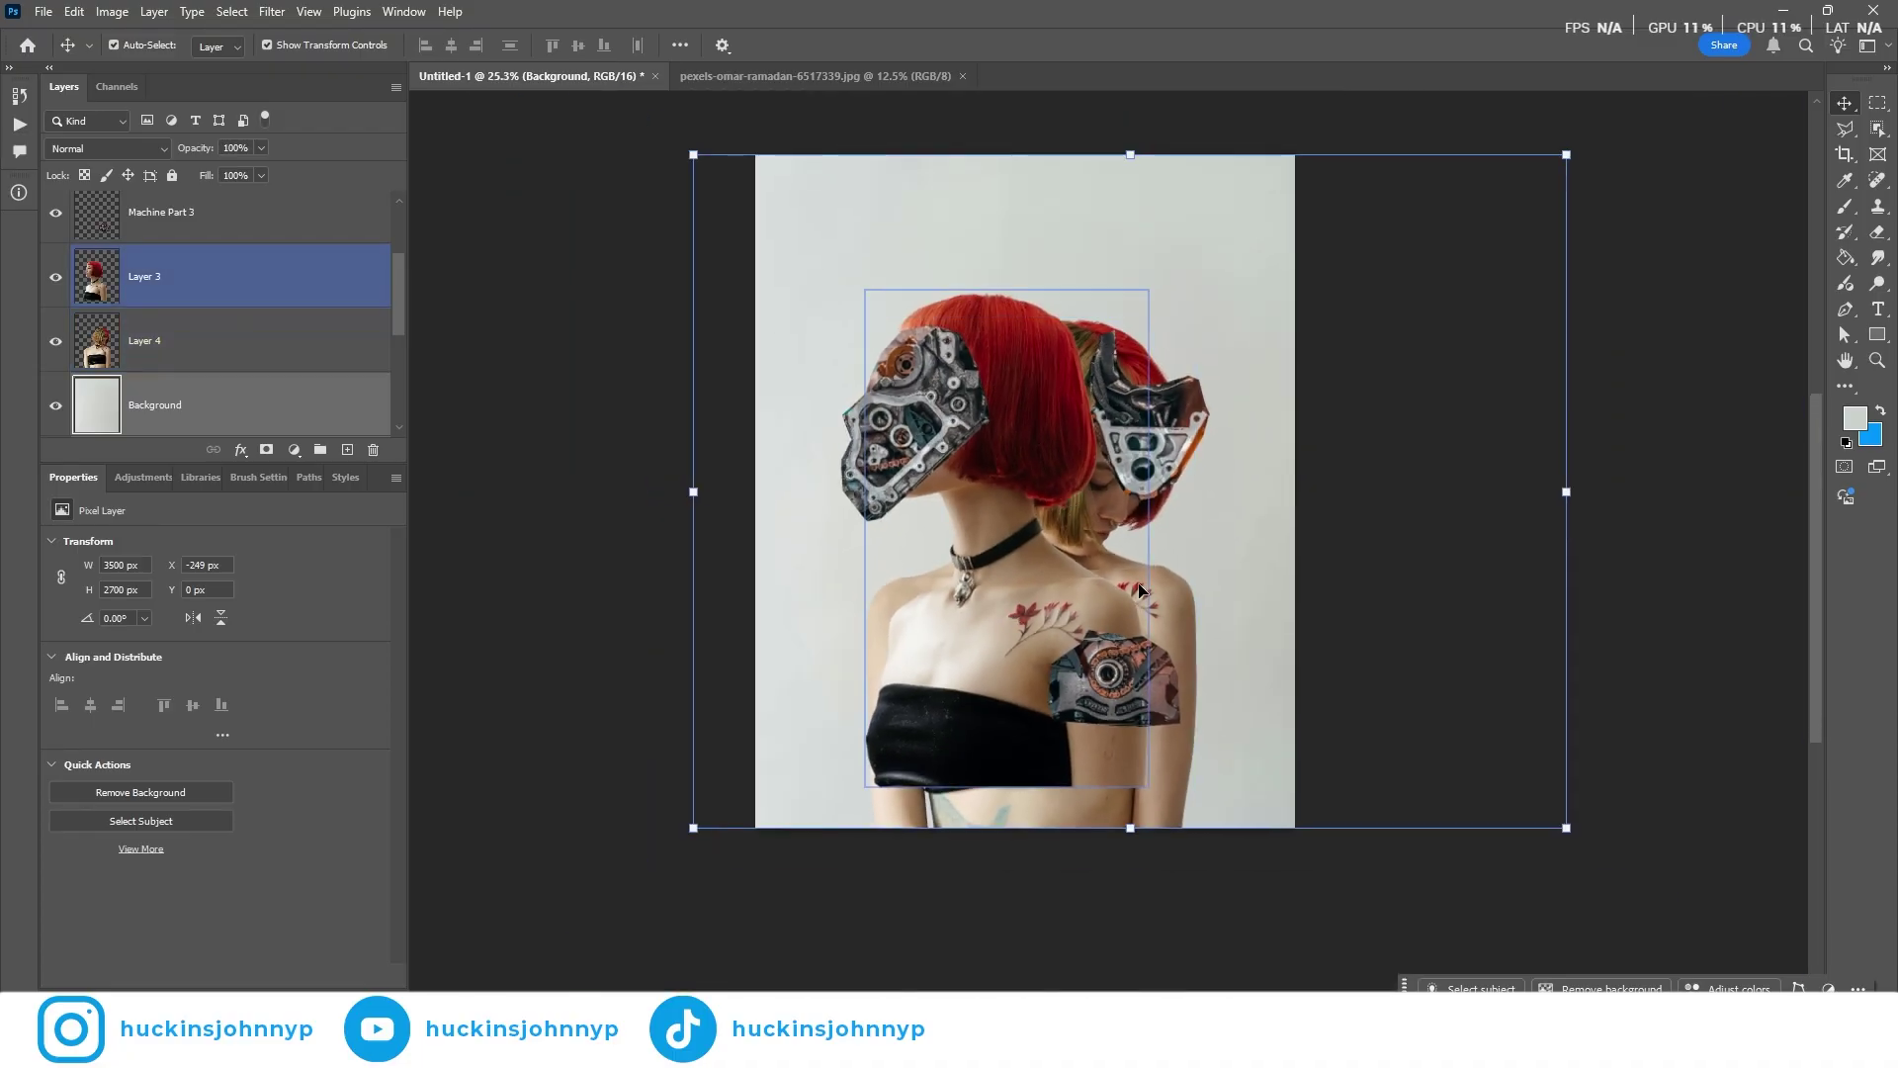
Move Machine Part 1 off the front woman's face onto the shoulder area at X 1080 px, Y 1425 px
{"action": "left_click", "coordinate": [911, 543]}
{"action": "left_click_drag", "start_coordinate": [870, 418], "coordinate": [922, 570]}
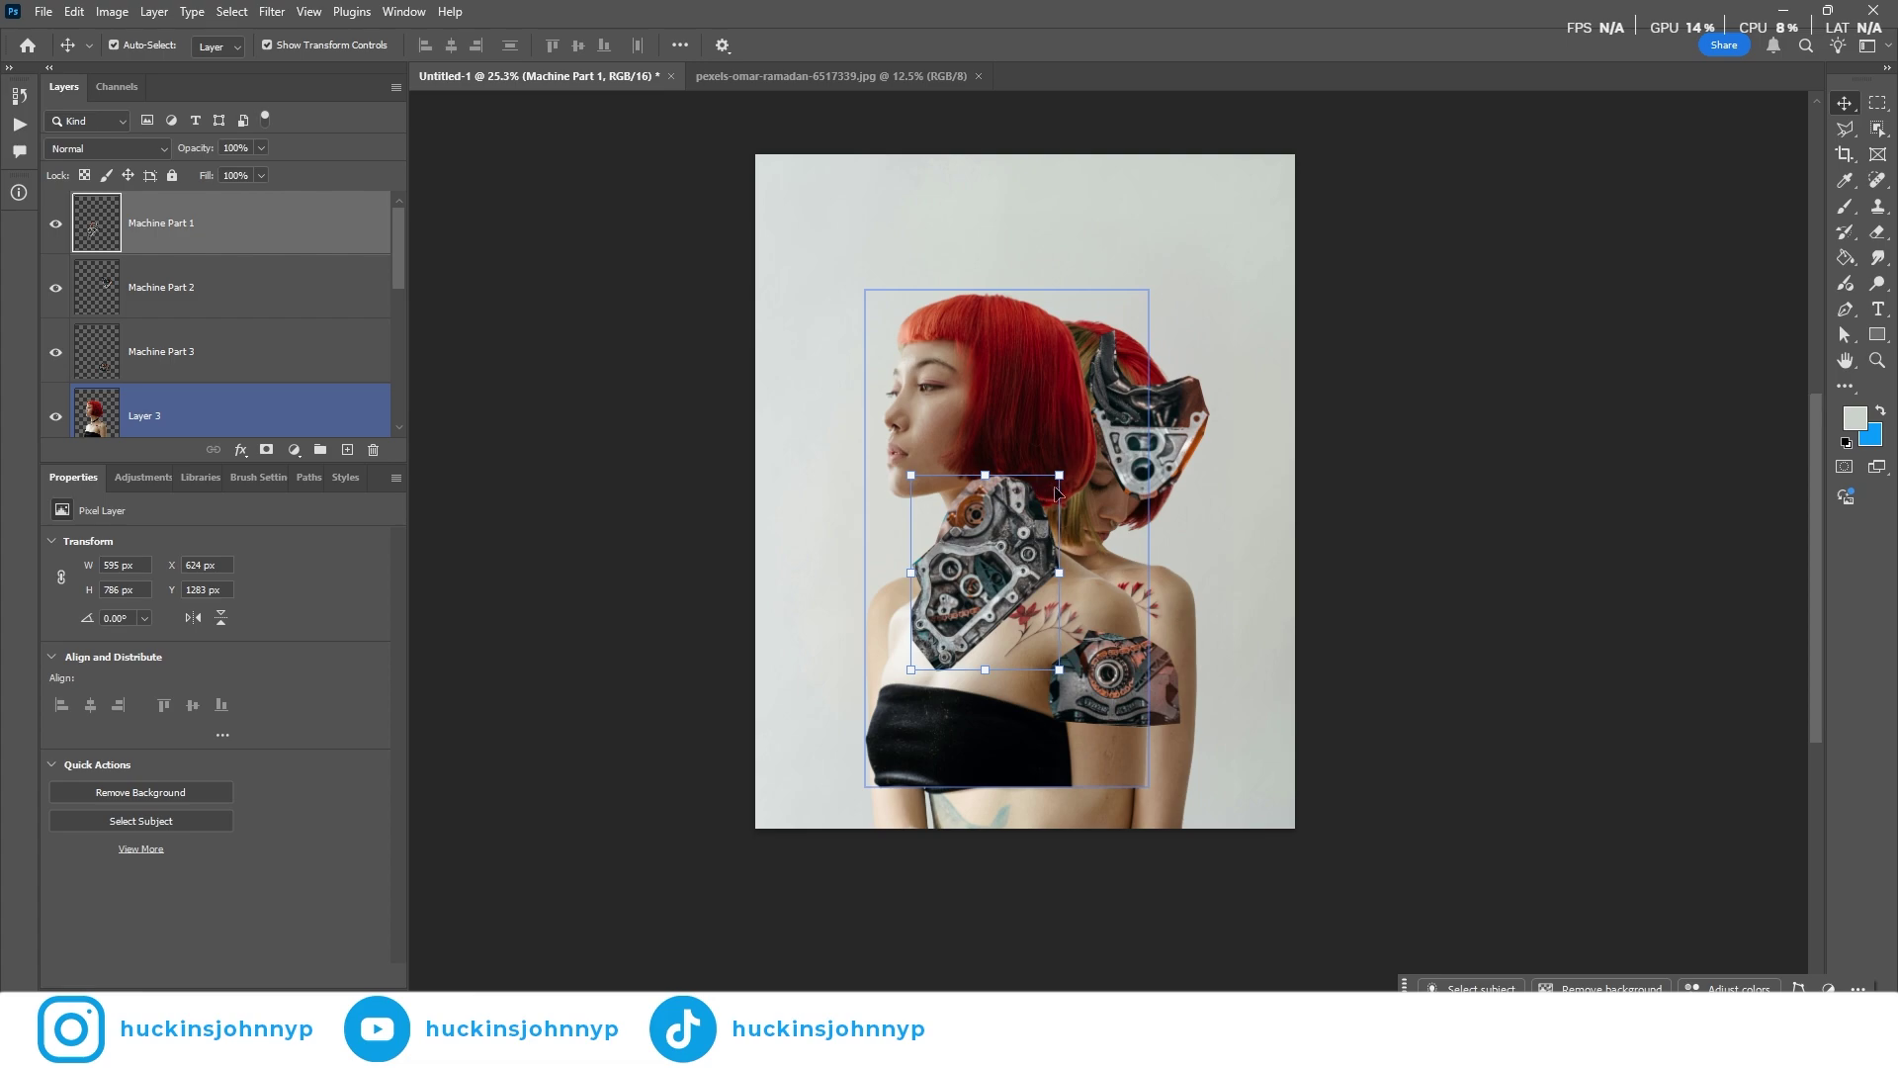
{"action": "scroll", "coordinate": [949, 593], "scroll_direction": "down", "scroll_amount": 3}
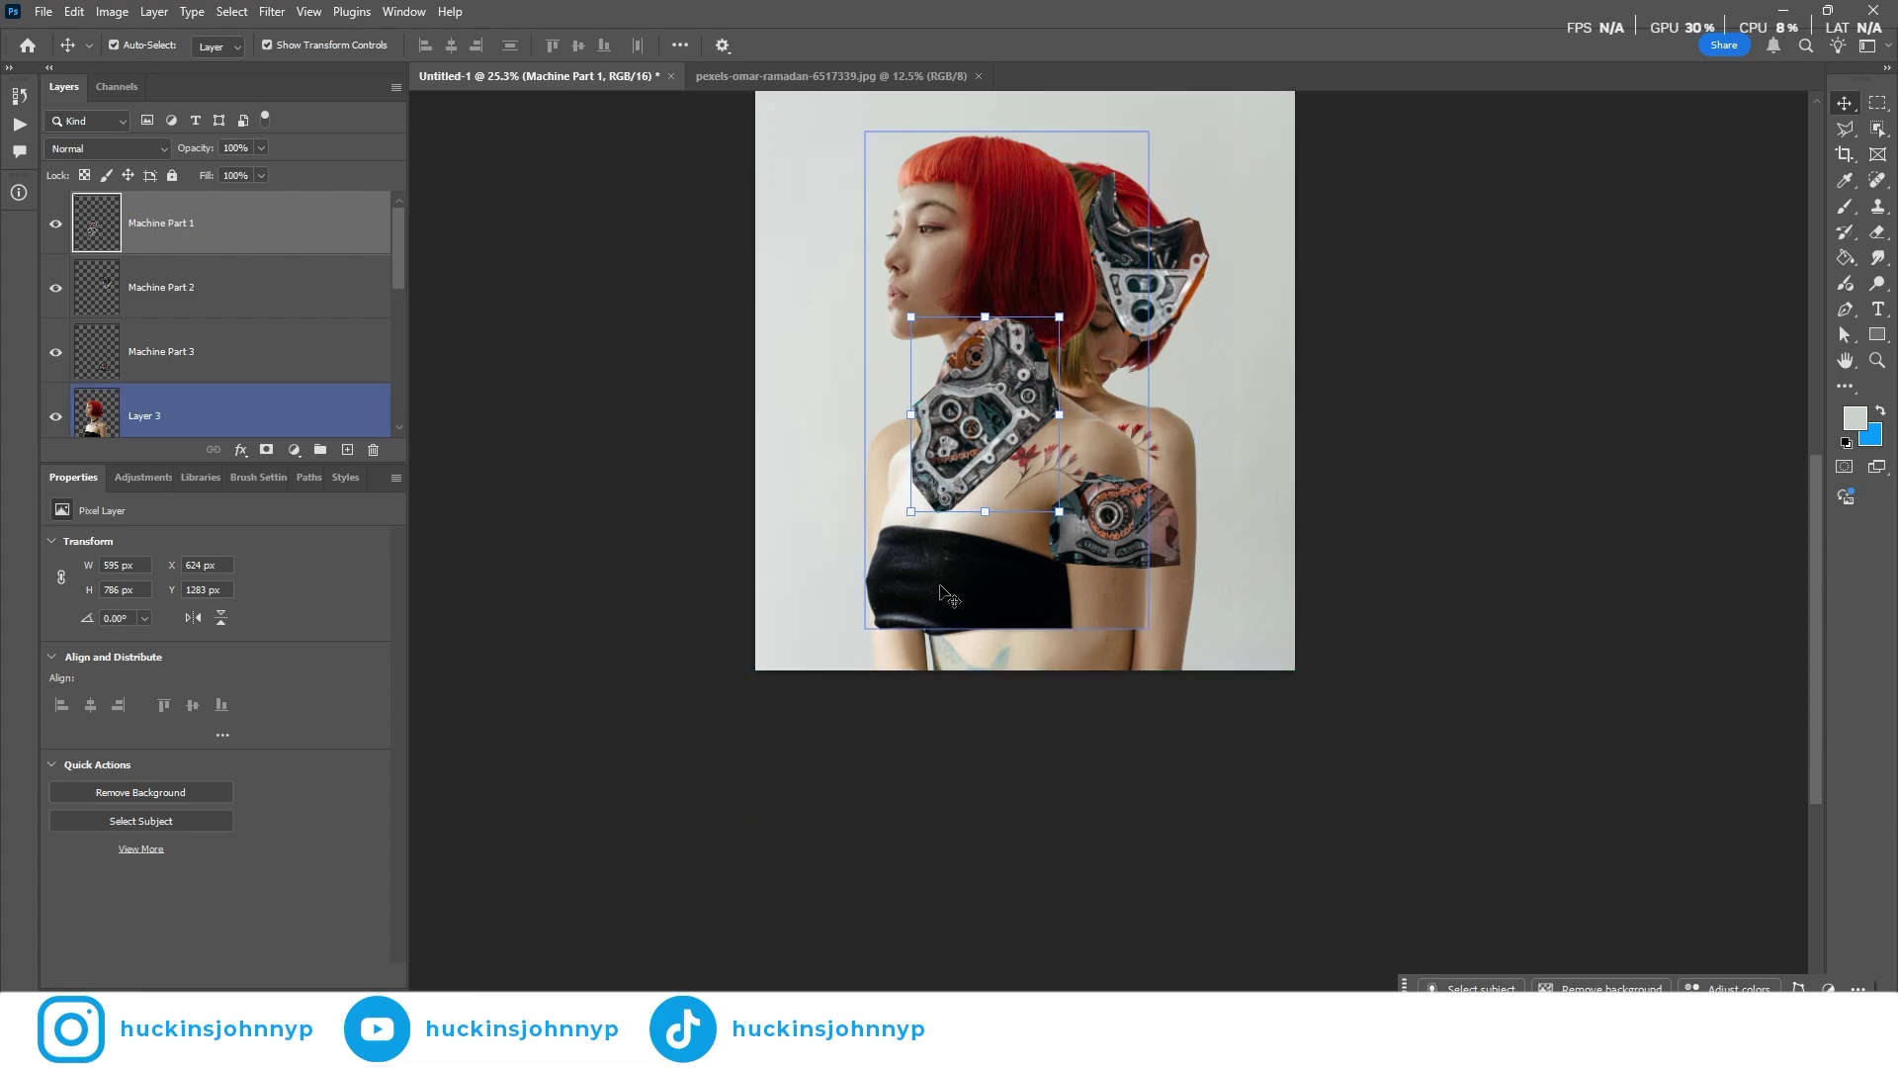
{"action": "scroll", "coordinate": [947, 593], "scroll_direction": "up", "scroll_amount": 3}
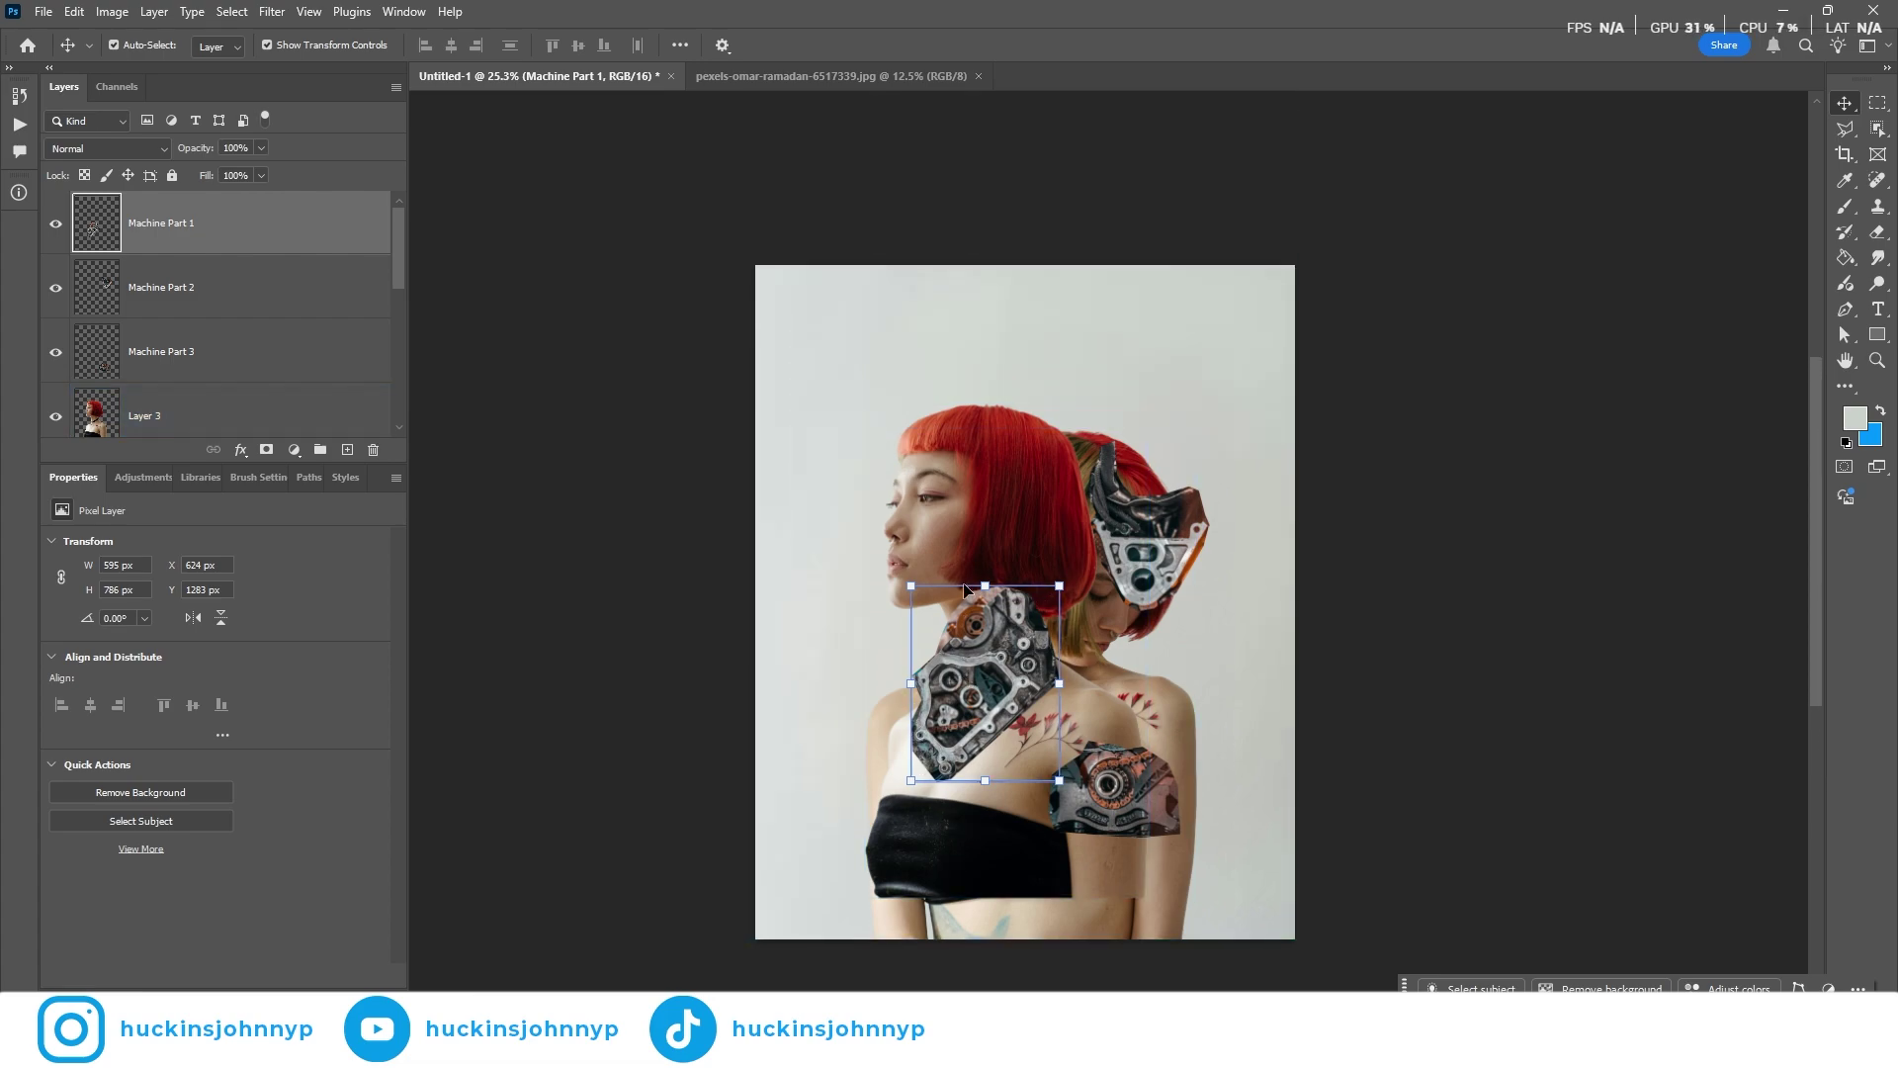
{"action": "scroll", "coordinate": [959, 580], "scroll_direction": "up", "scroll_amount": 1}
{"action": "left_click_drag", "start_coordinate": [971, 629], "coordinate": [1028, 710]}
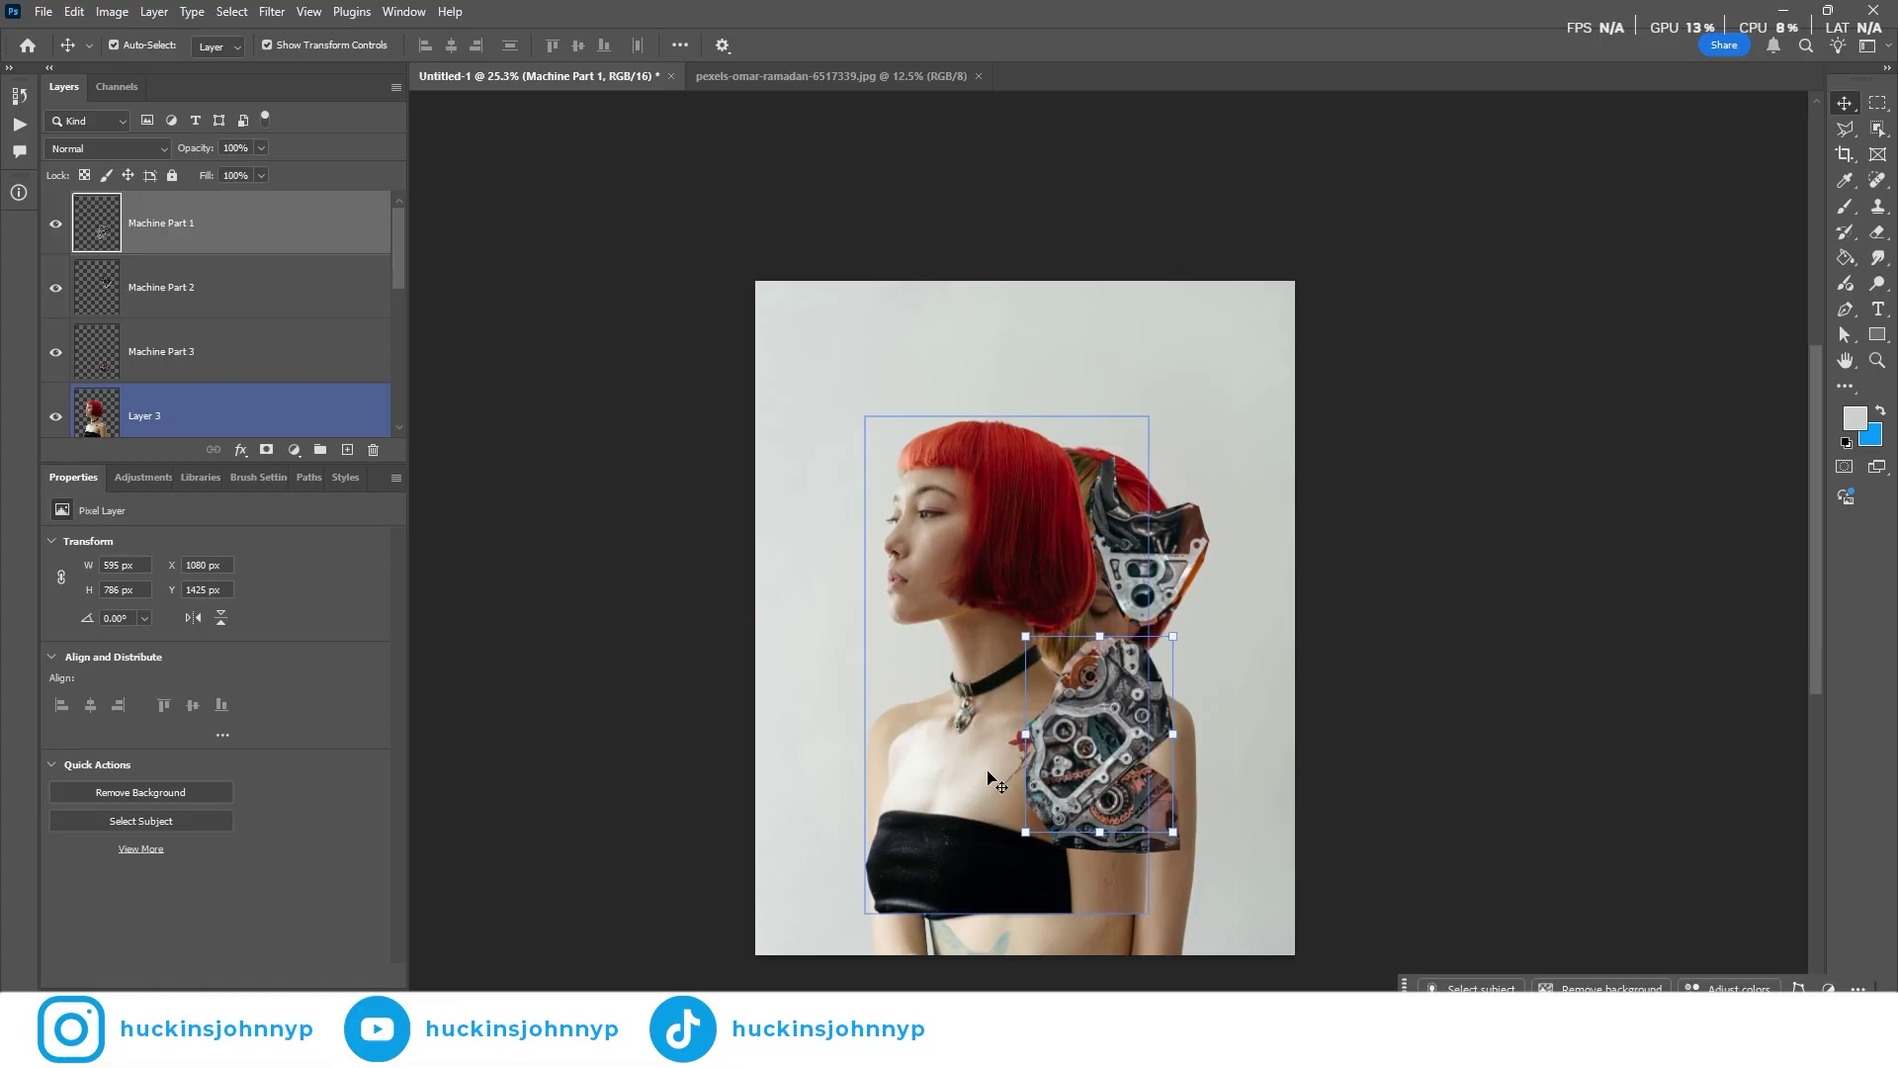
Place Layer 4 above Layer 3 in the stack and move the Layer 3 cutout to X 439 px, Y 553 px
{"action": "scroll", "coordinate": [989, 779], "scroll_direction": "up", "scroll_amount": 3, "text": "alt"}
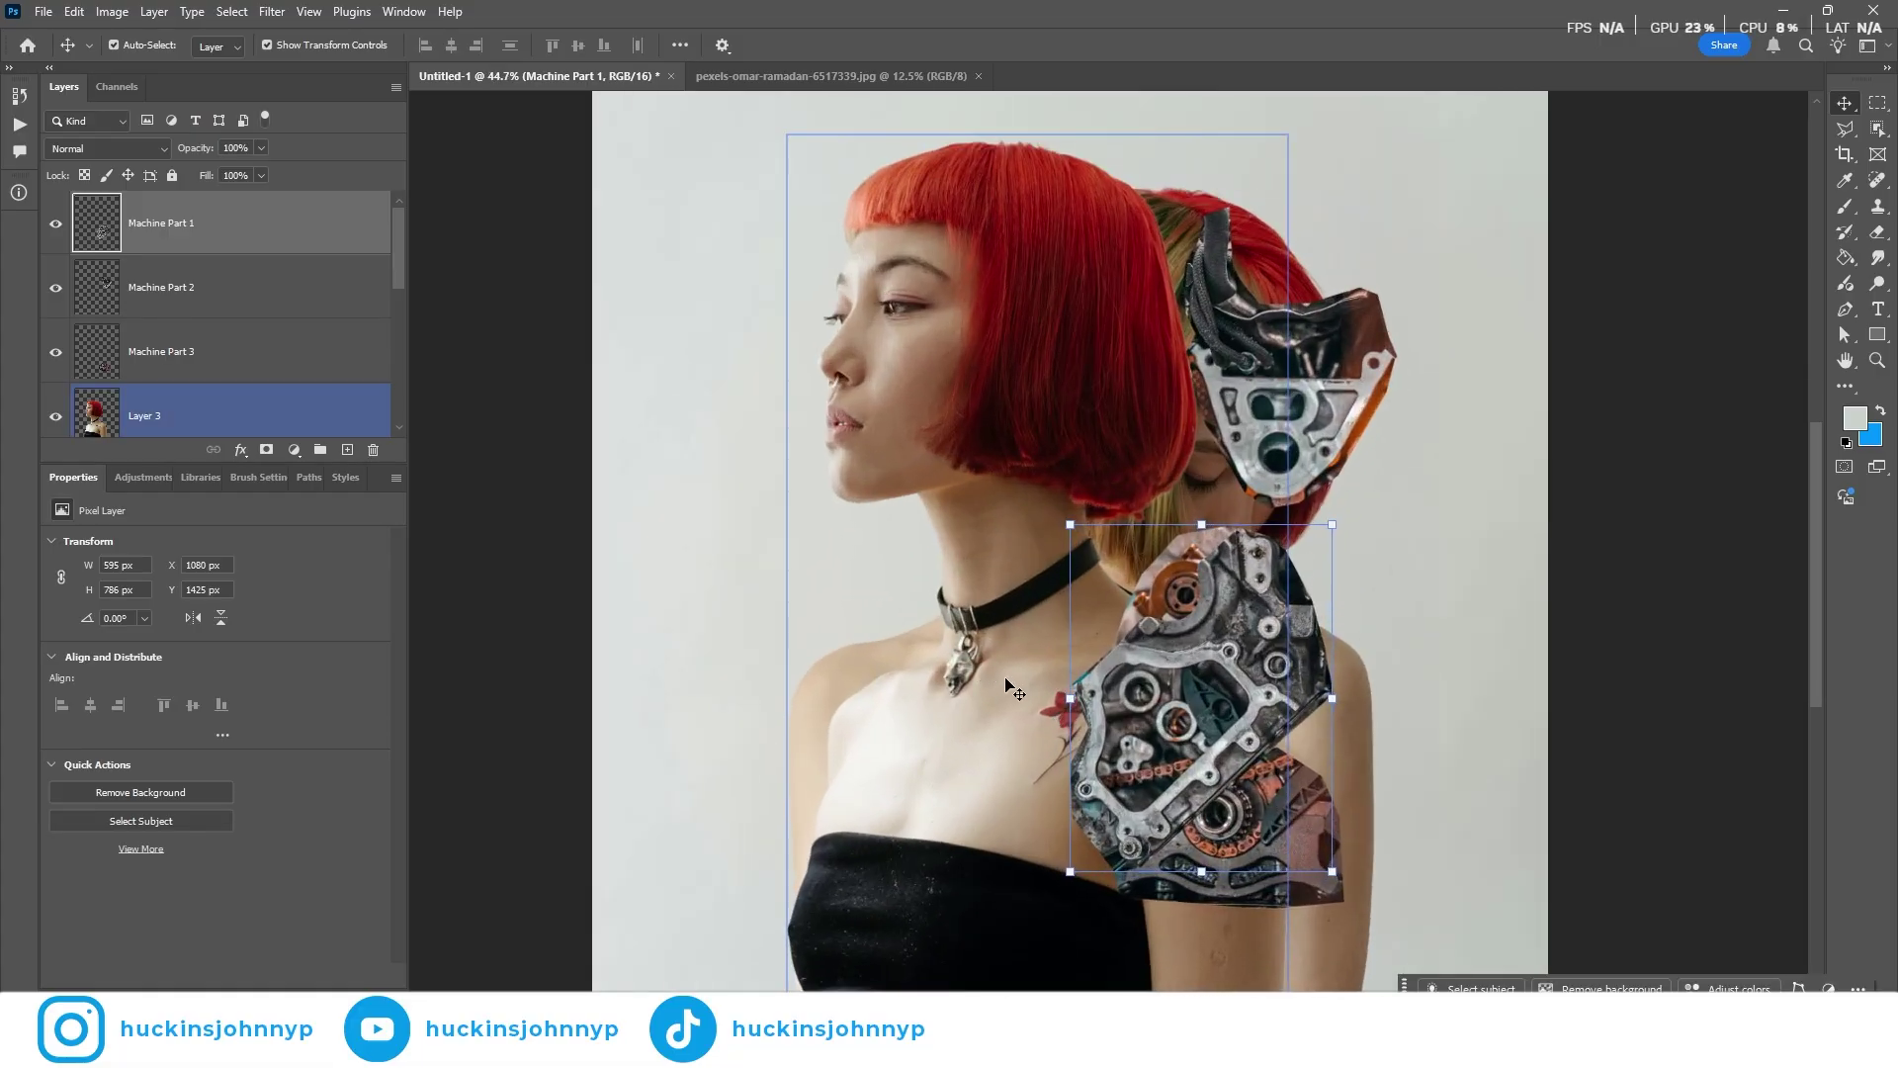
{"action": "scroll", "coordinate": [259, 386], "scroll_direction": "down", "scroll_amount": 2}
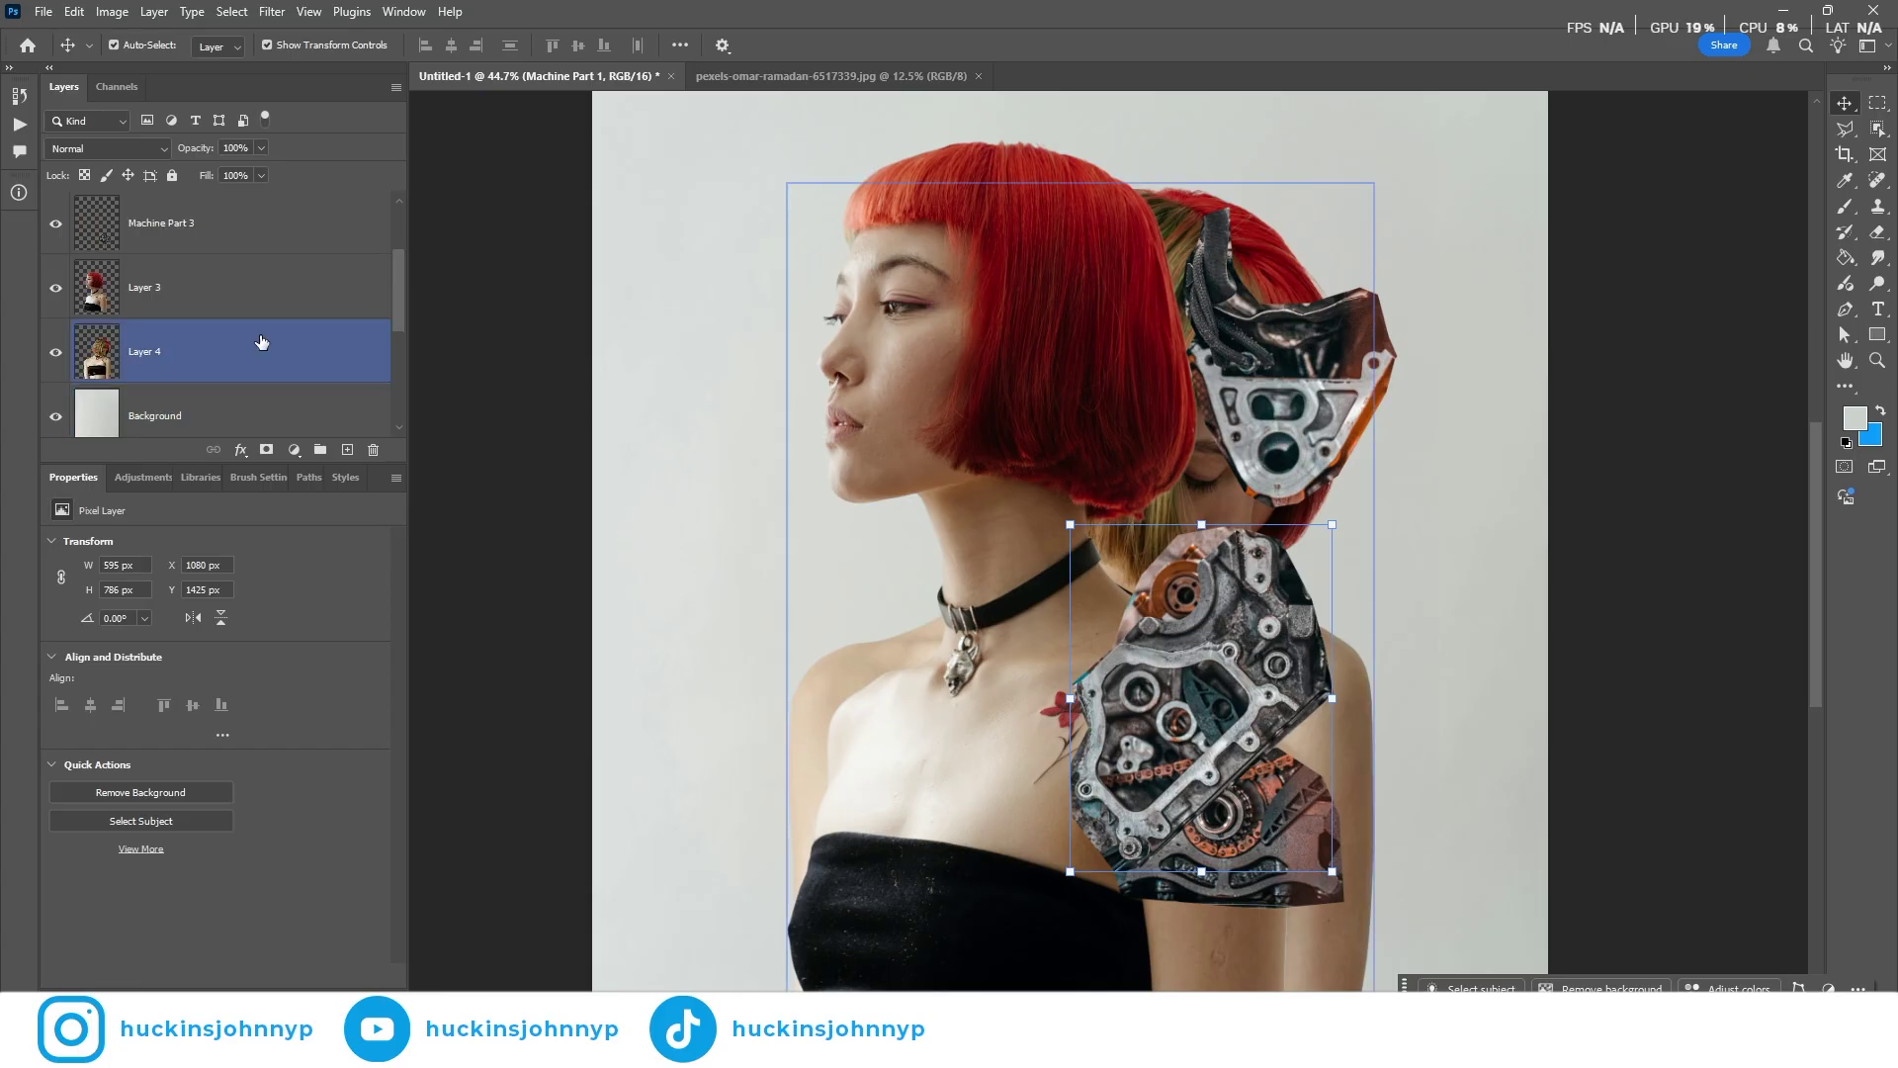
{"action": "scroll", "coordinate": [1115, 482], "scroll_direction": "down", "scroll_amount": 2, "text": "alt"}
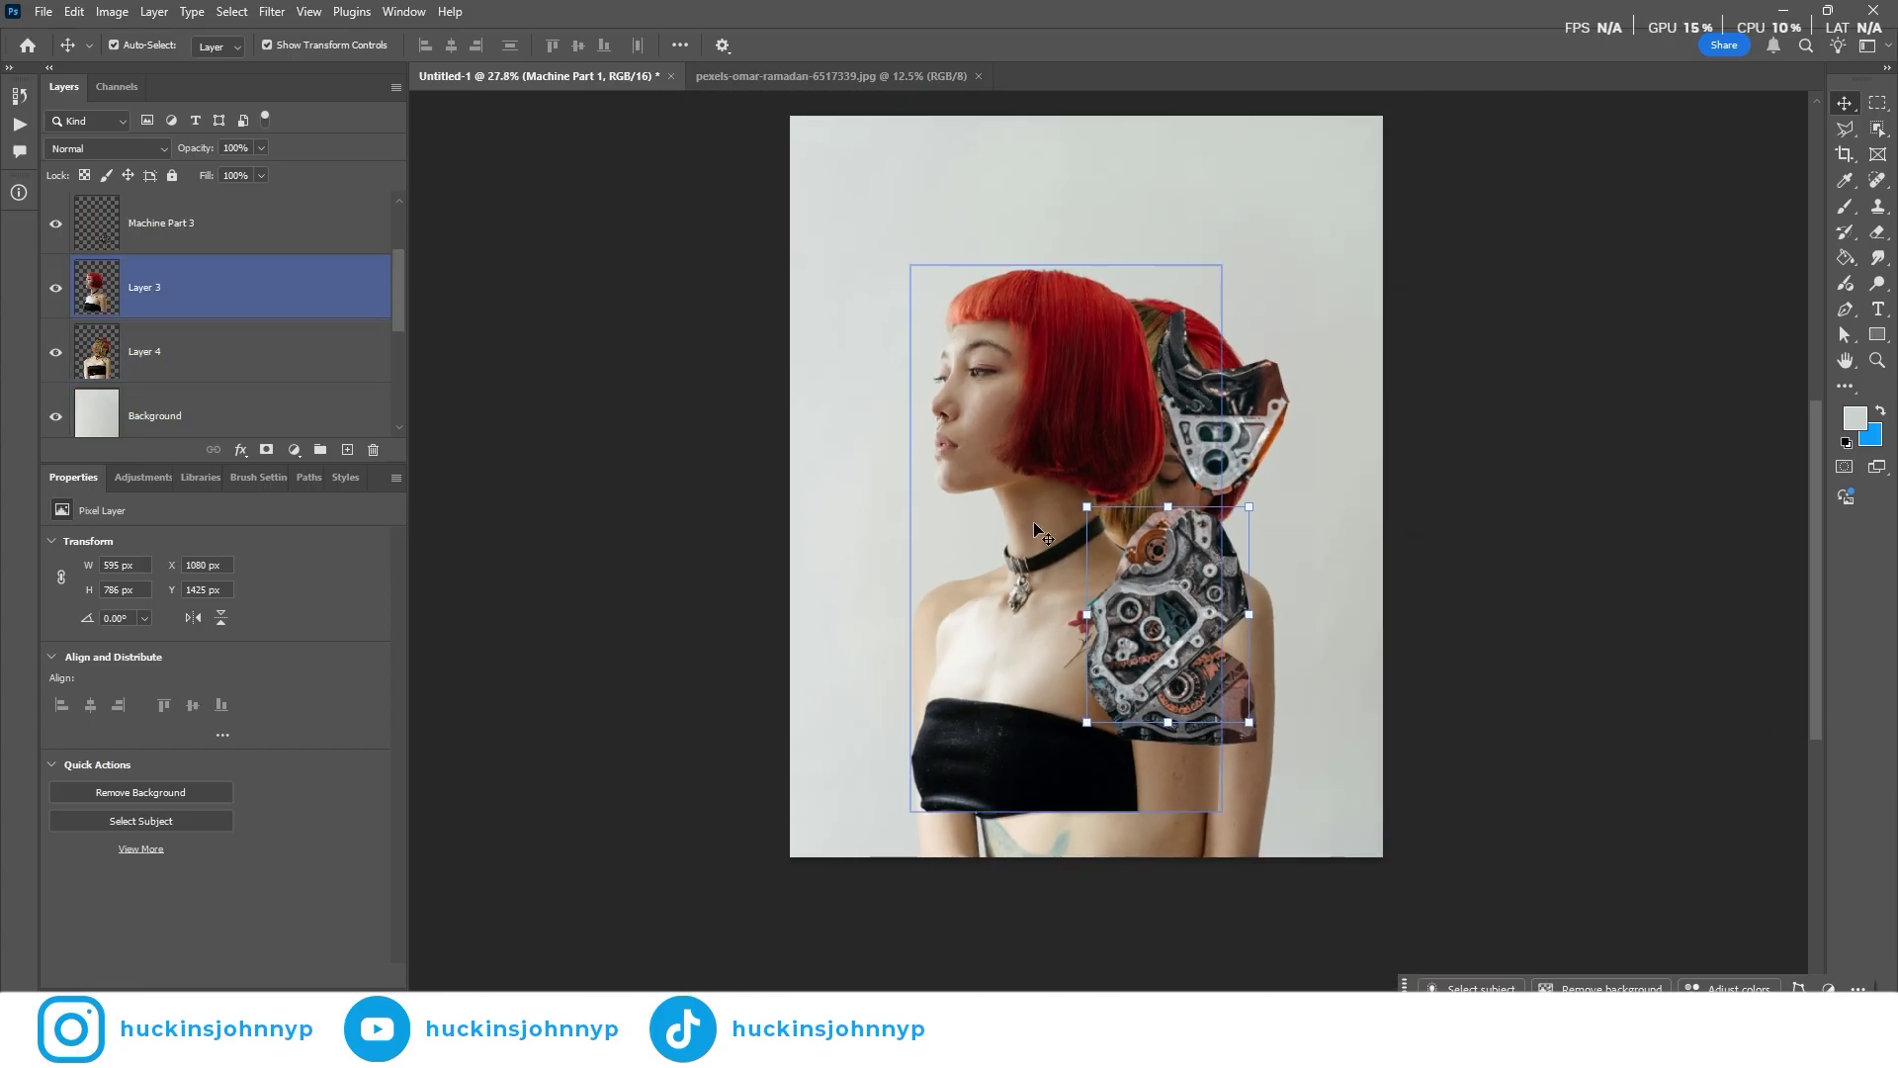
{"action": "left_click_drag", "start_coordinate": [1025, 353], "coordinate": [1029, 401]}
{"action": "left_click", "coordinate": [145, 353], "text": "ctrl"}
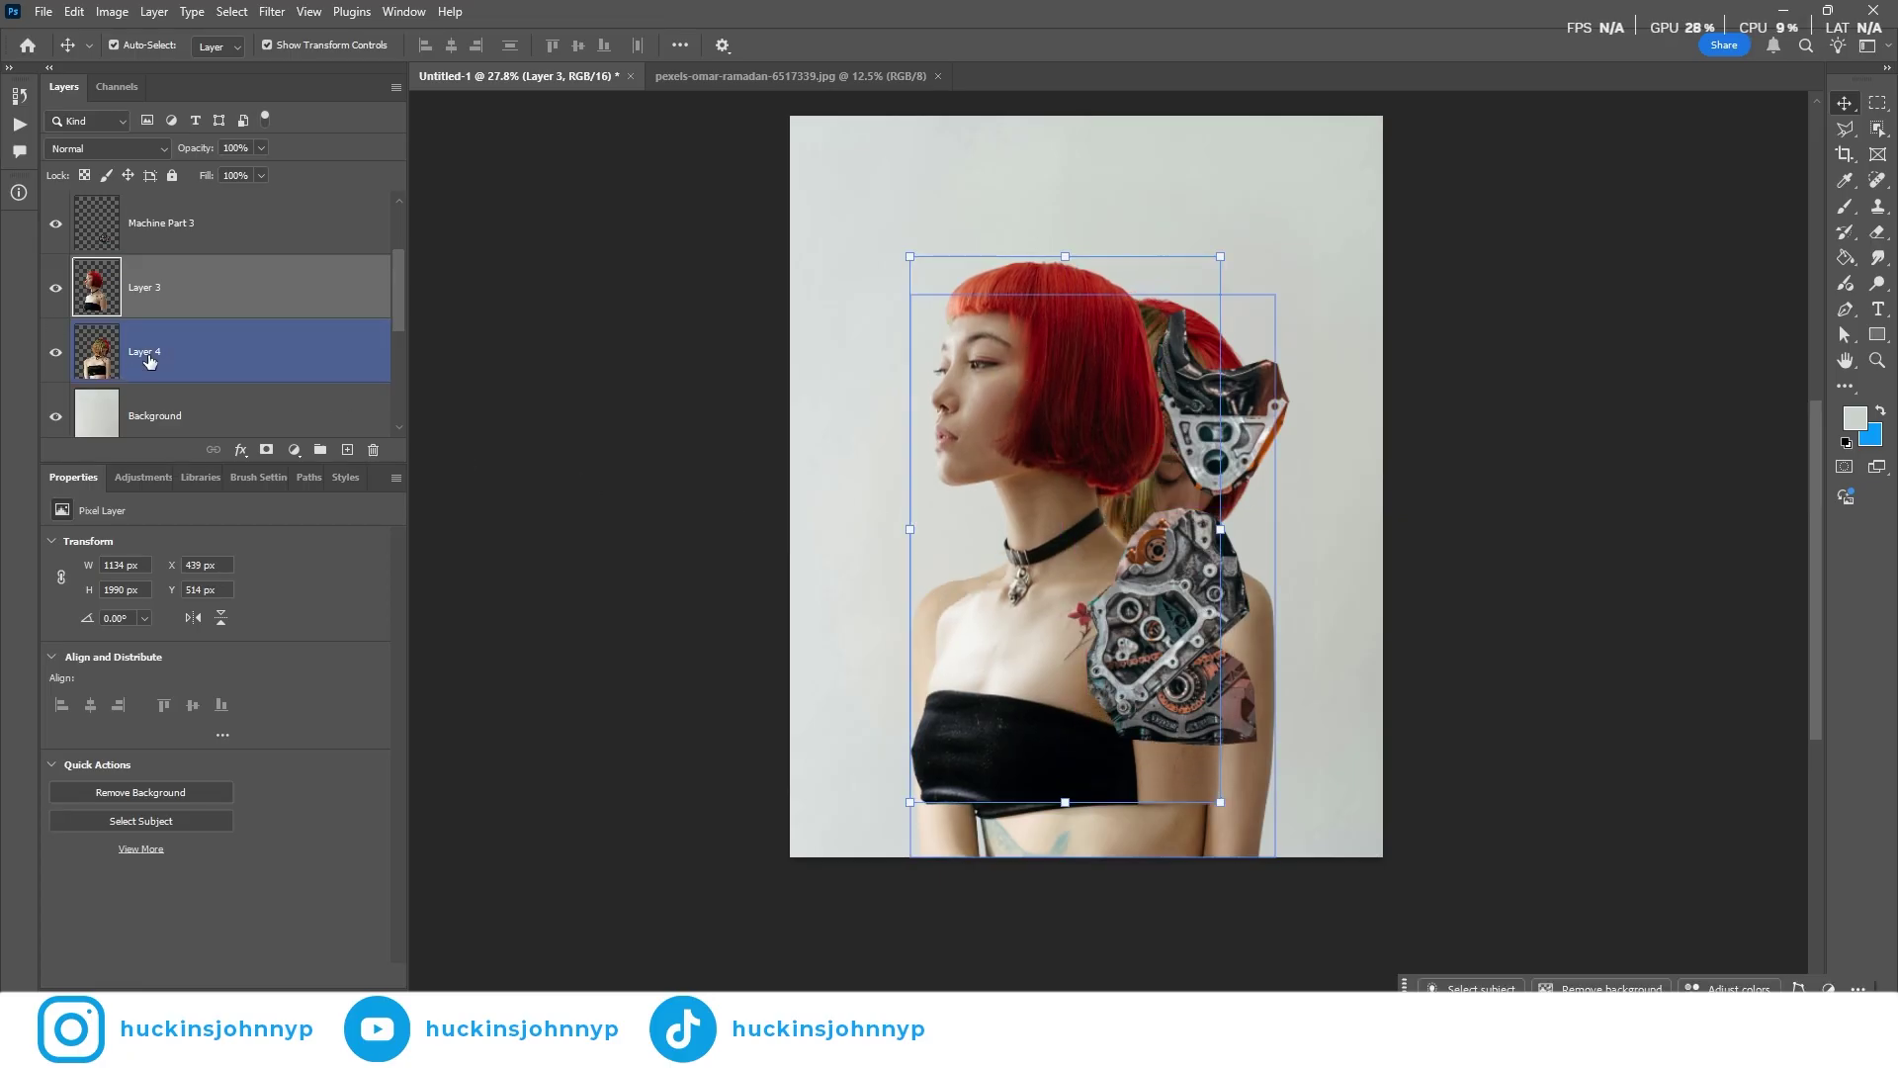
{"action": "left_click_drag", "start_coordinate": [144, 353], "coordinate": [145, 268]}
{"action": "left_click_drag", "start_coordinate": [992, 400], "coordinate": [984, 410]}
Scale the Layer 3 cutout to about 94.3%, rotate it about -9°, and shift it upward behind the green-haired woman
{"action": "scroll", "coordinate": [997, 431], "scroll_direction": "down", "scroll_amount": 2}
{"action": "left_click", "coordinate": [1024, 432], "text": "shift"}
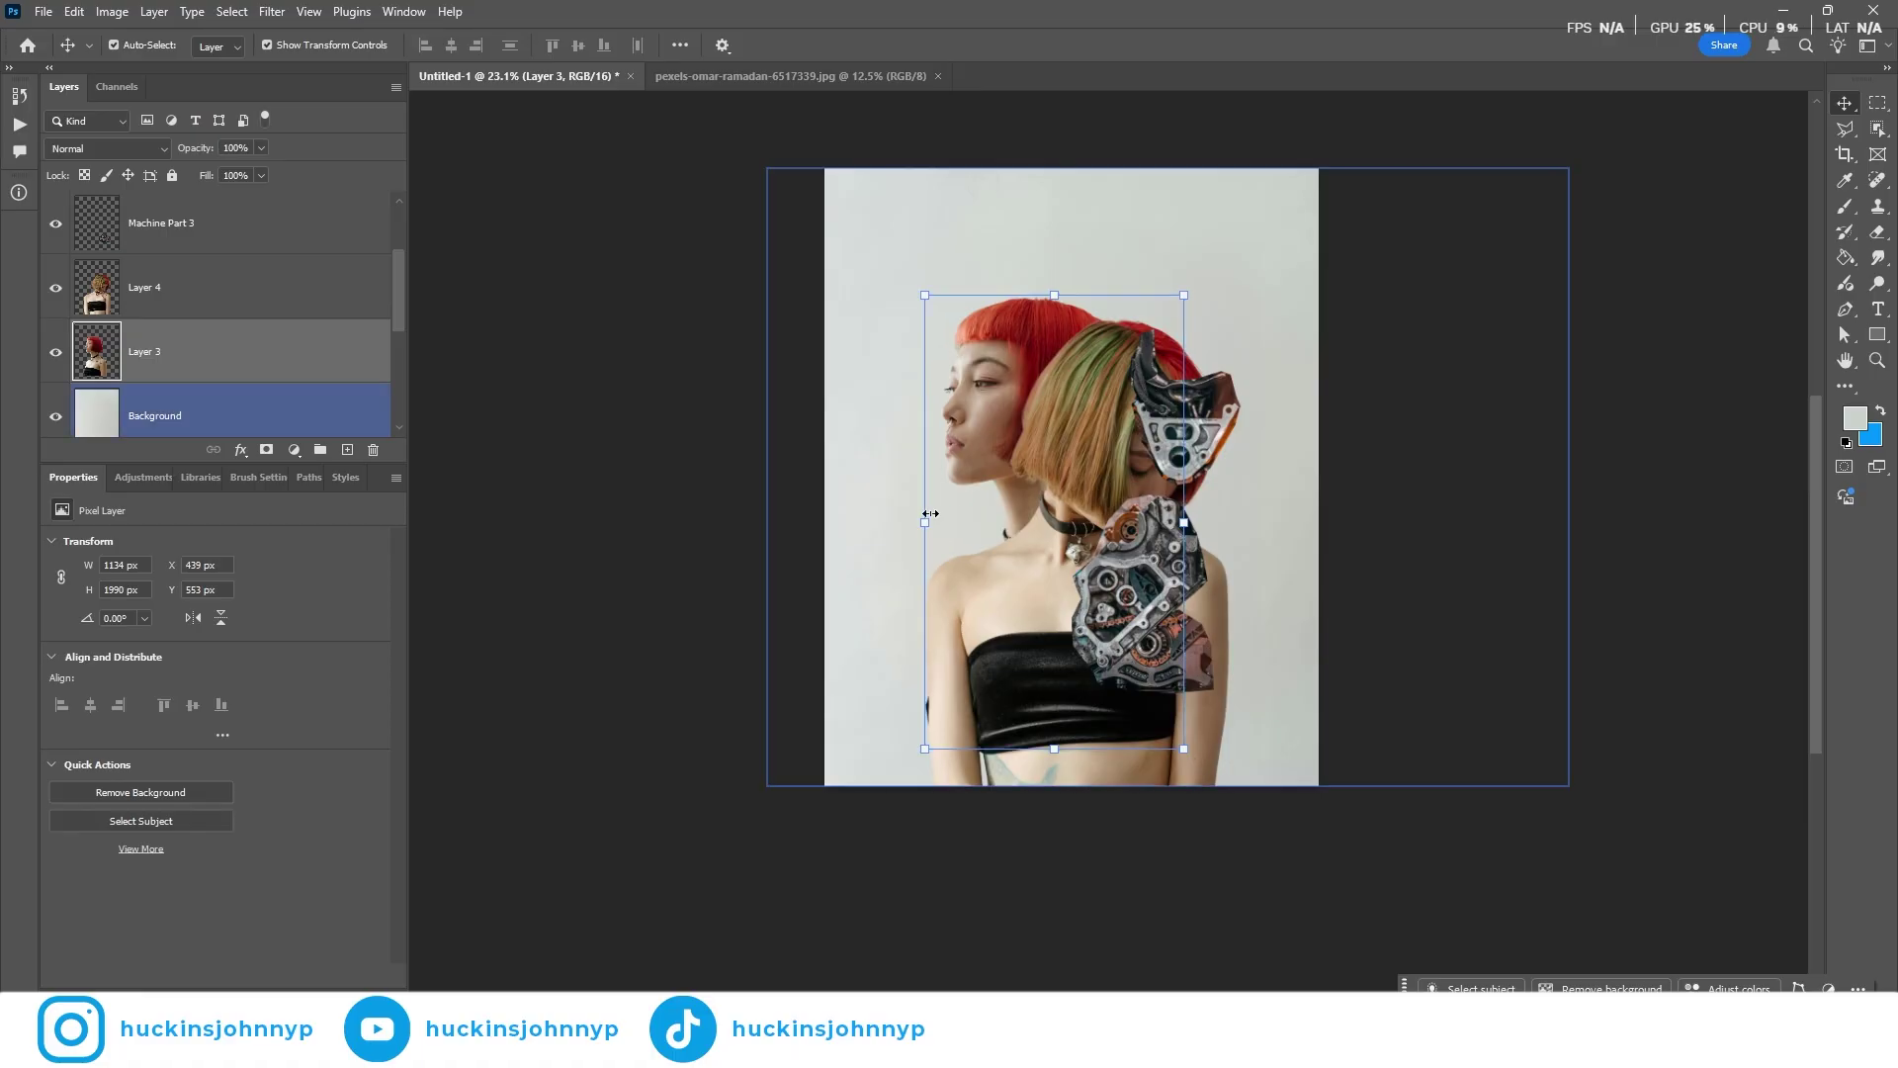
{"action": "left_click_drag", "start_coordinate": [927, 522], "coordinate": [945, 525]}
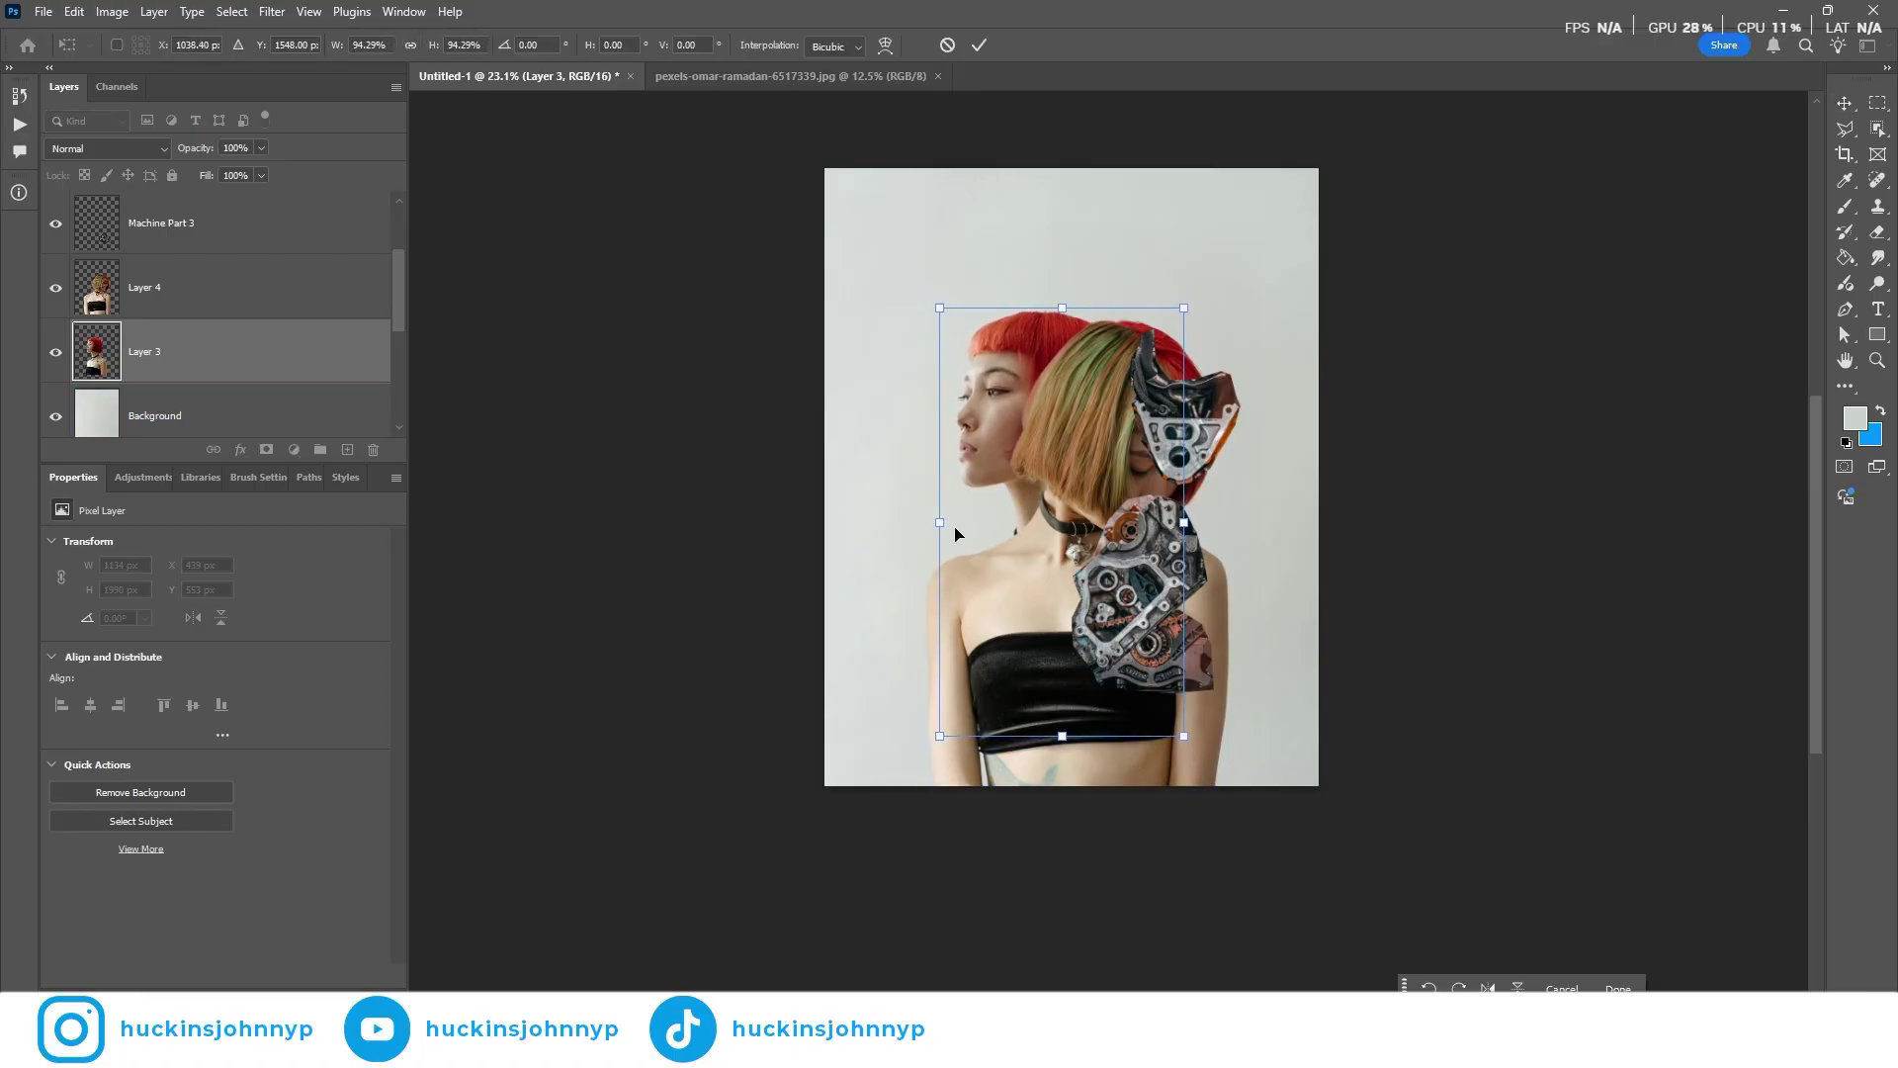
{"action": "left_click_drag", "start_coordinate": [987, 451], "coordinate": [973, 451]}
{"action": "left_click_drag", "start_coordinate": [1221, 526], "coordinate": [1223, 502]}
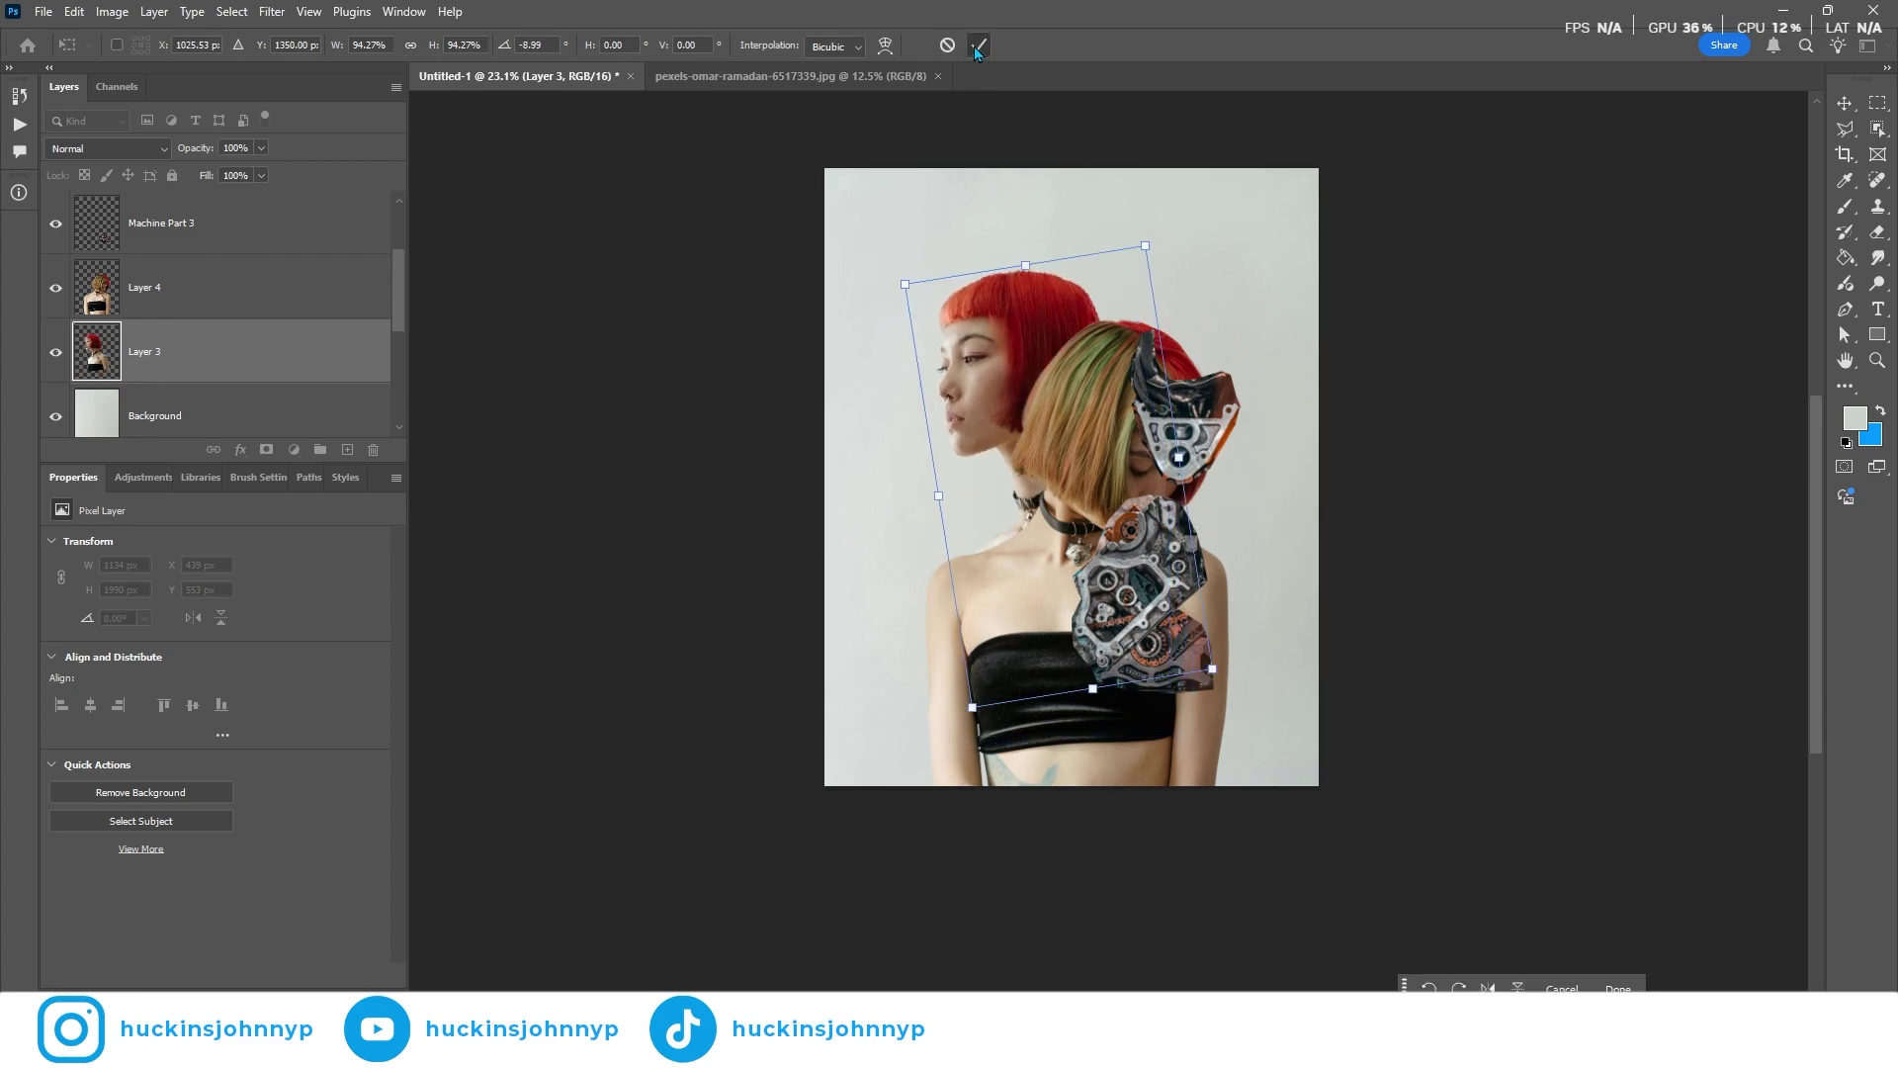
{"action": "left_click", "coordinate": [978, 46]}
Place Layer 3 above Layer 4 and paint its chest and shoulders out with black on a new layer mask
{"action": "left_click_drag", "start_coordinate": [186, 370], "coordinate": [165, 265]}
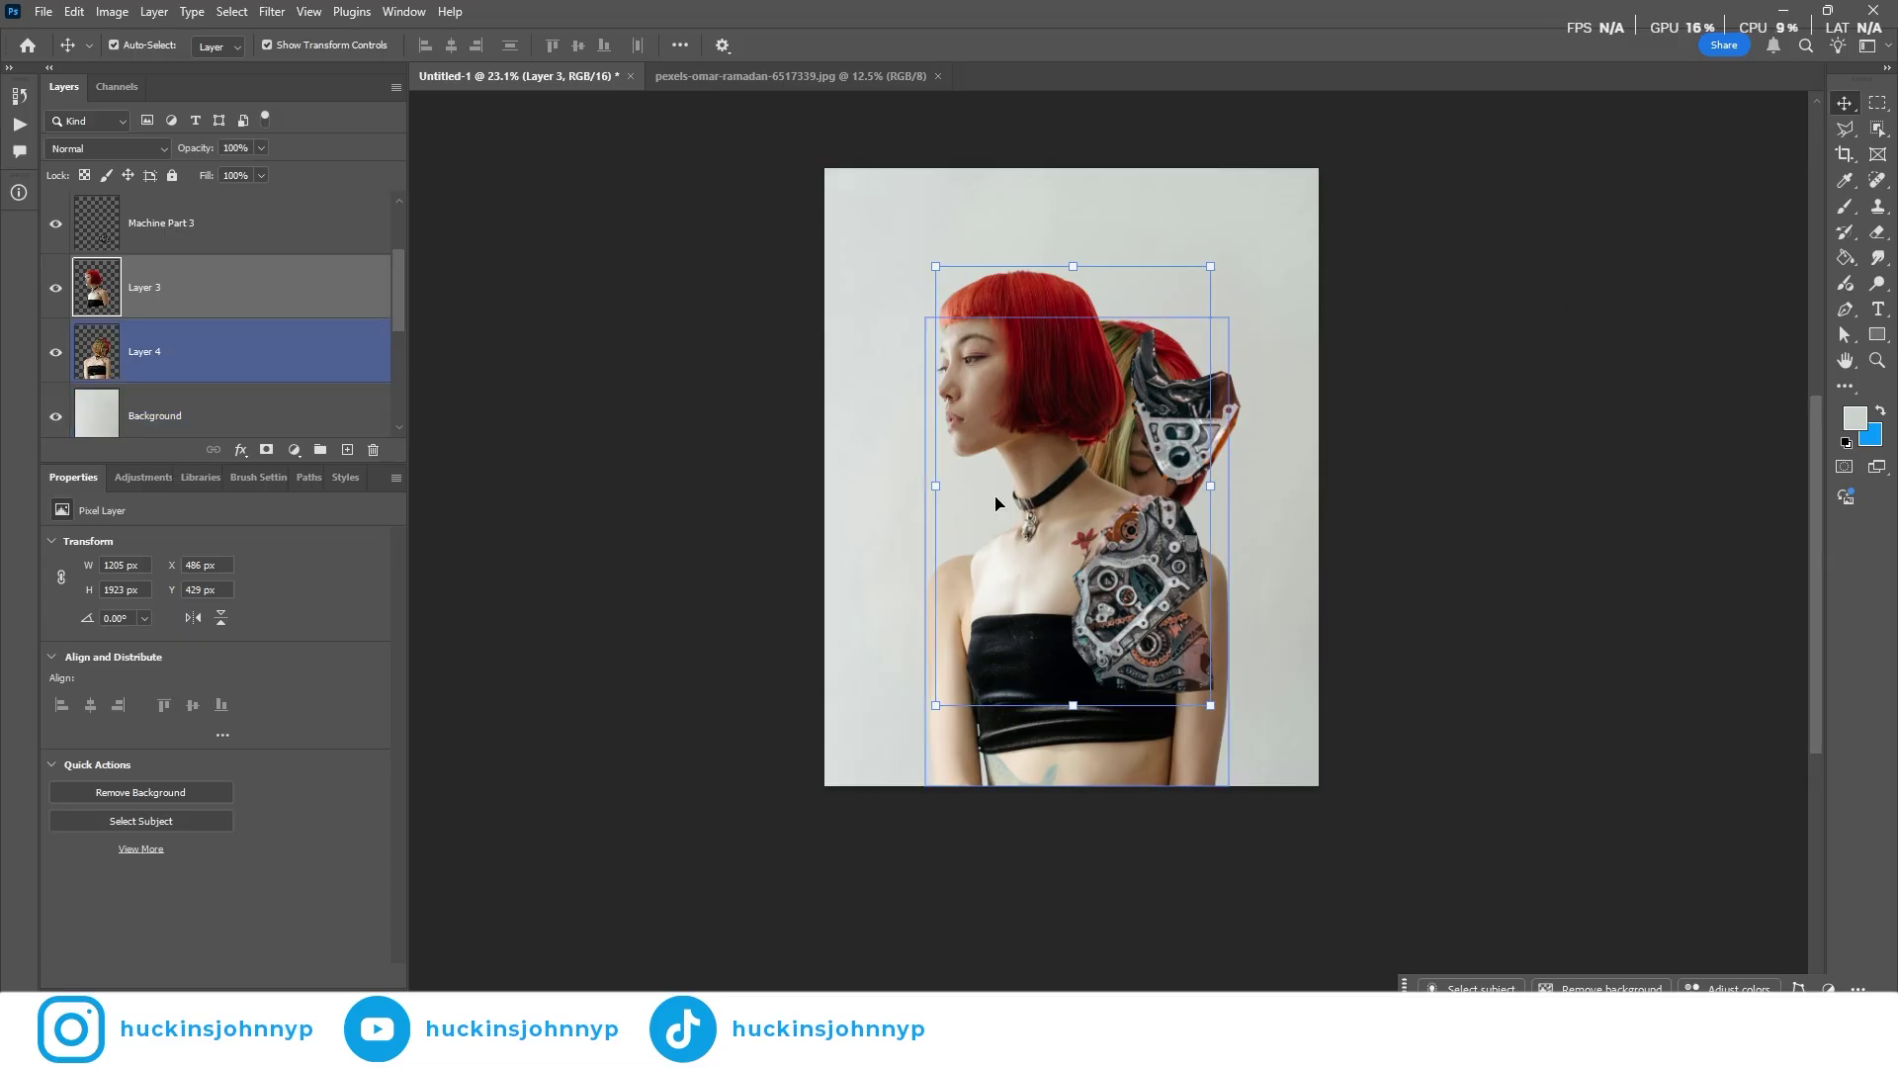
{"action": "left_click", "coordinate": [266, 450]}
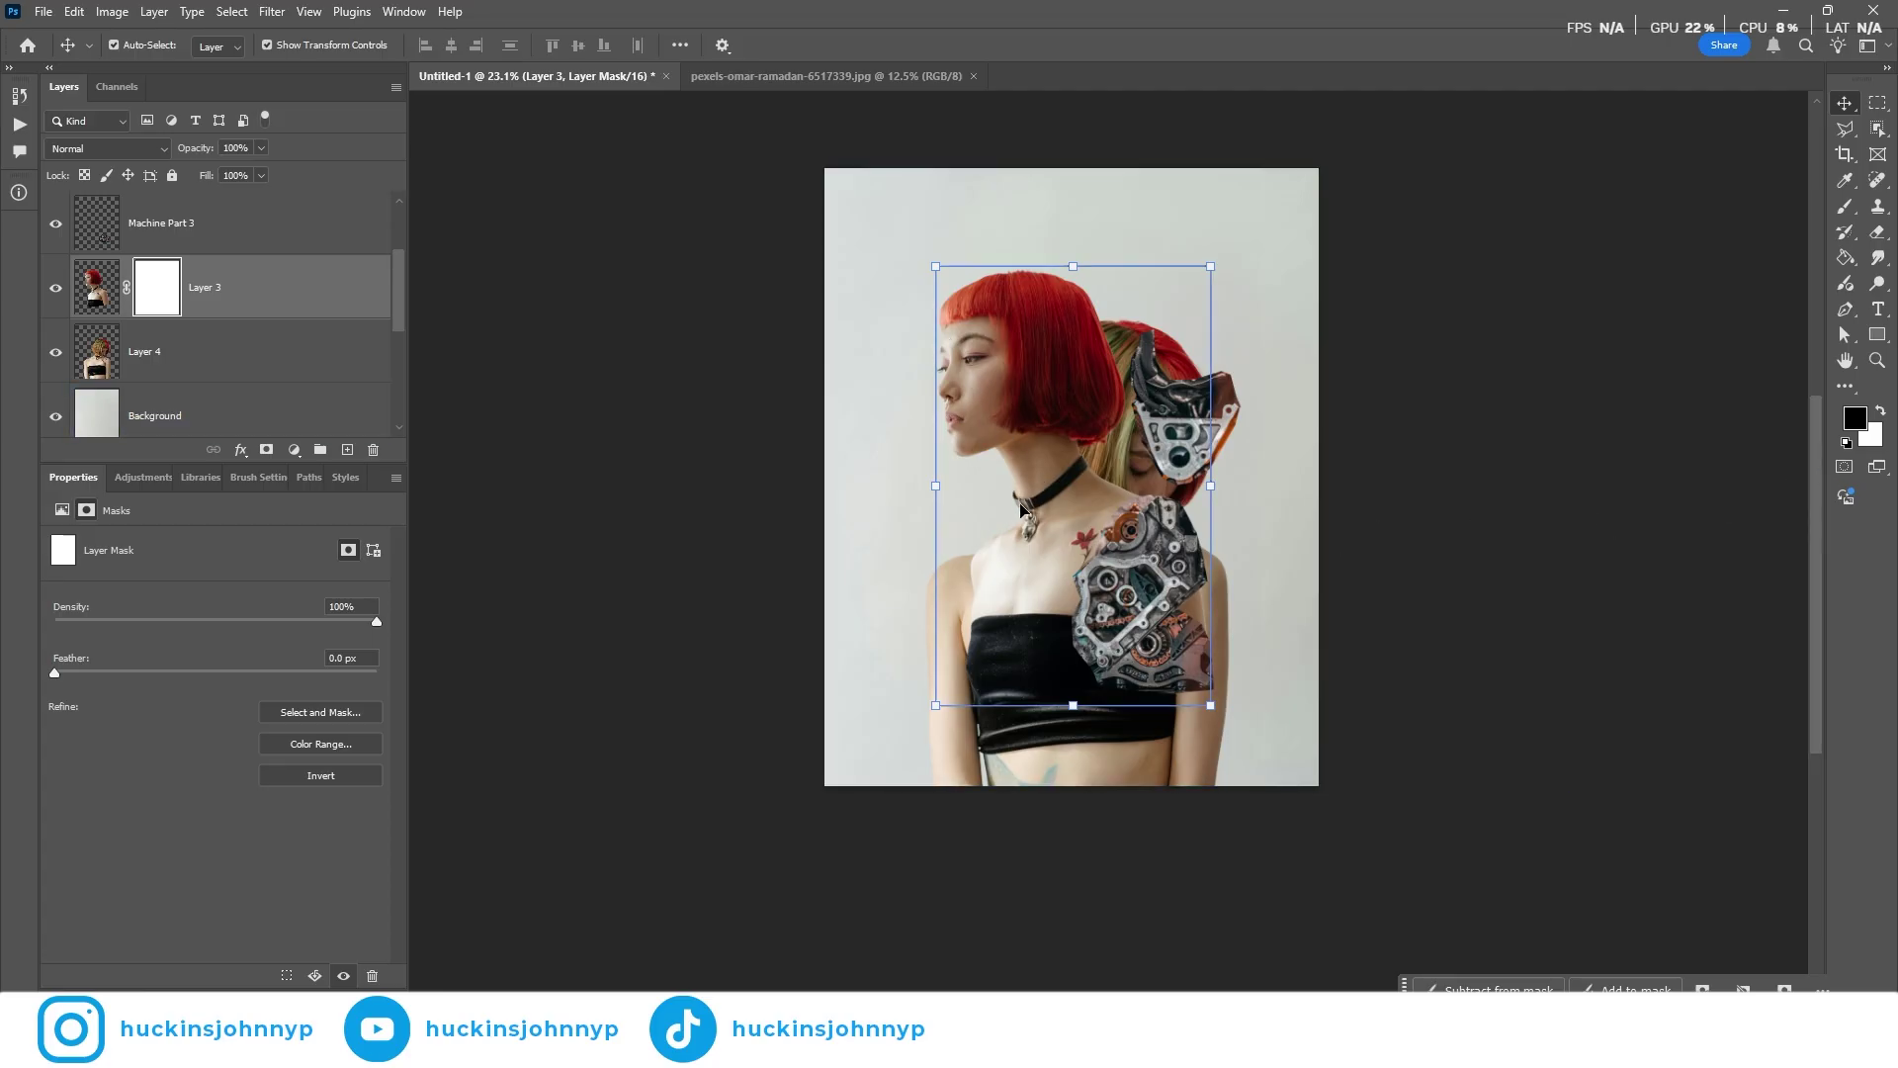
{"action": "key", "text": "b"}
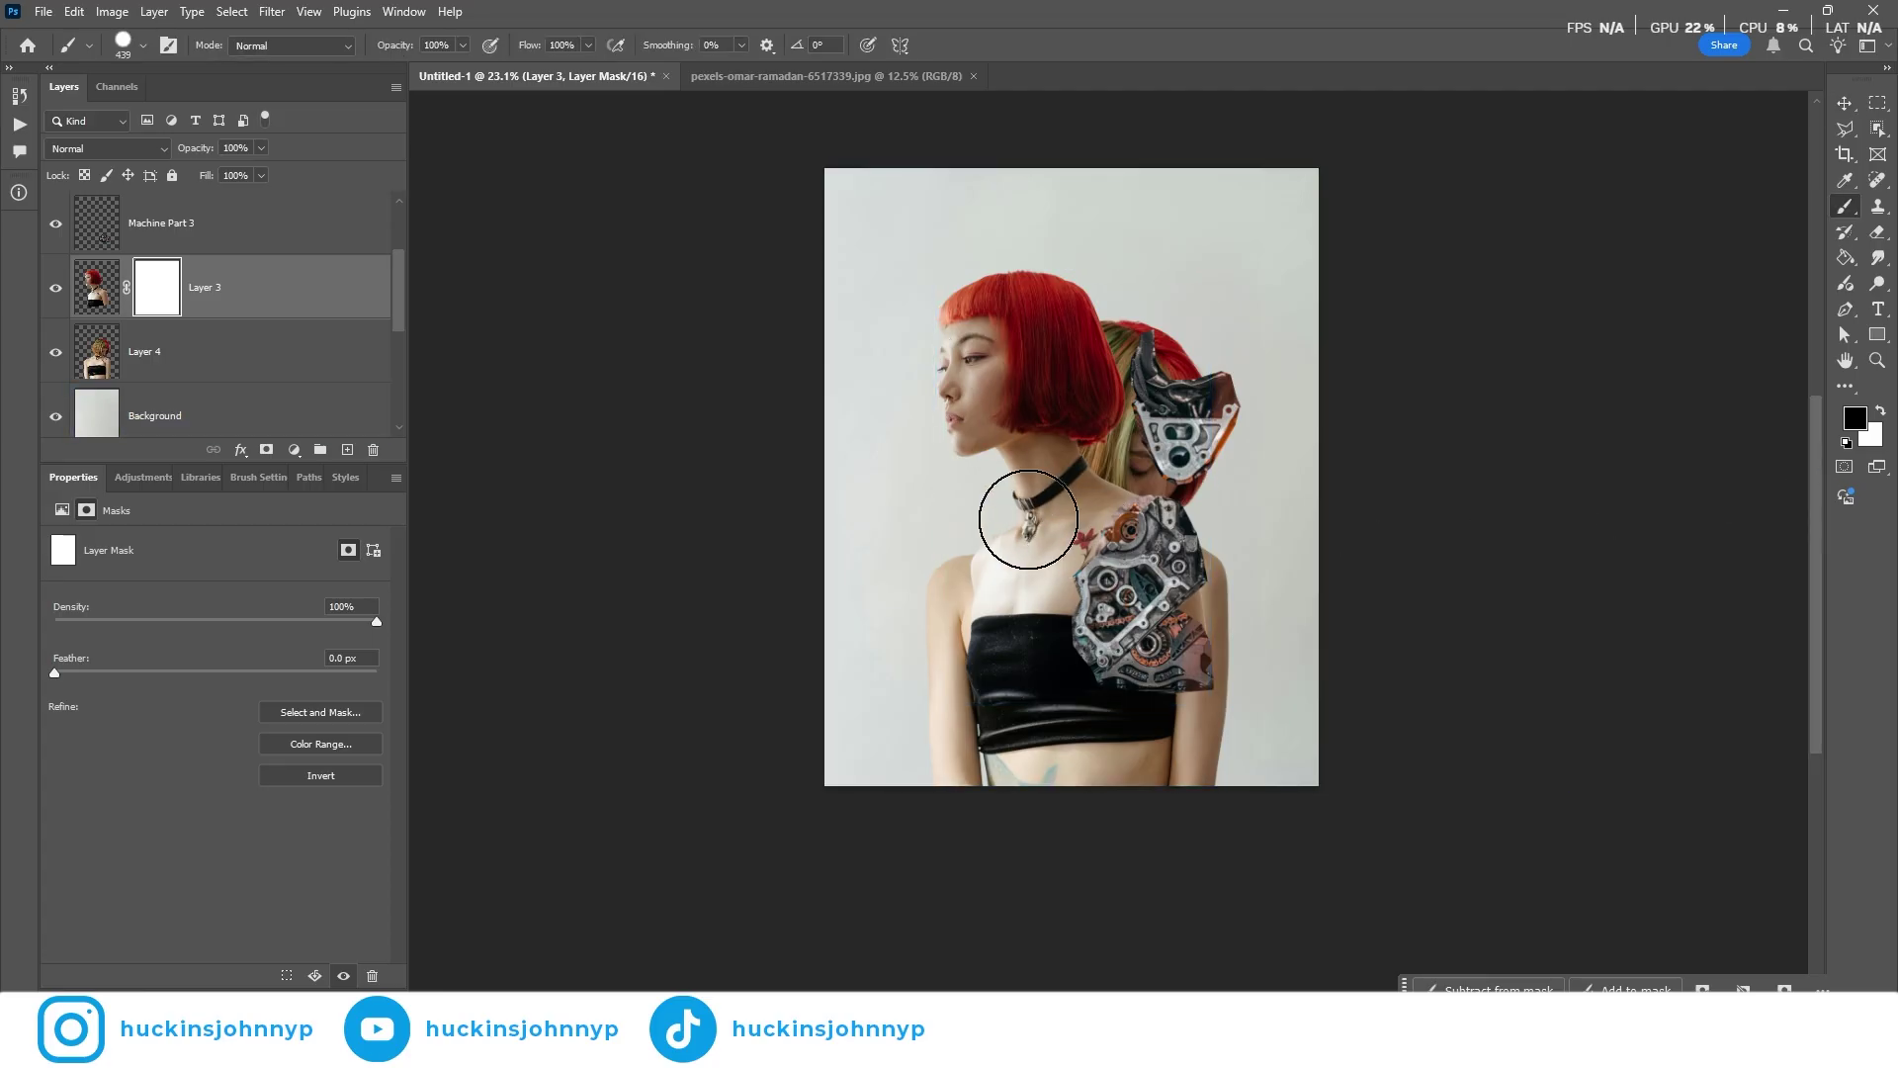
{"action": "left_click_drag", "start_coordinate": [1066, 574], "coordinate": [1050, 572]}
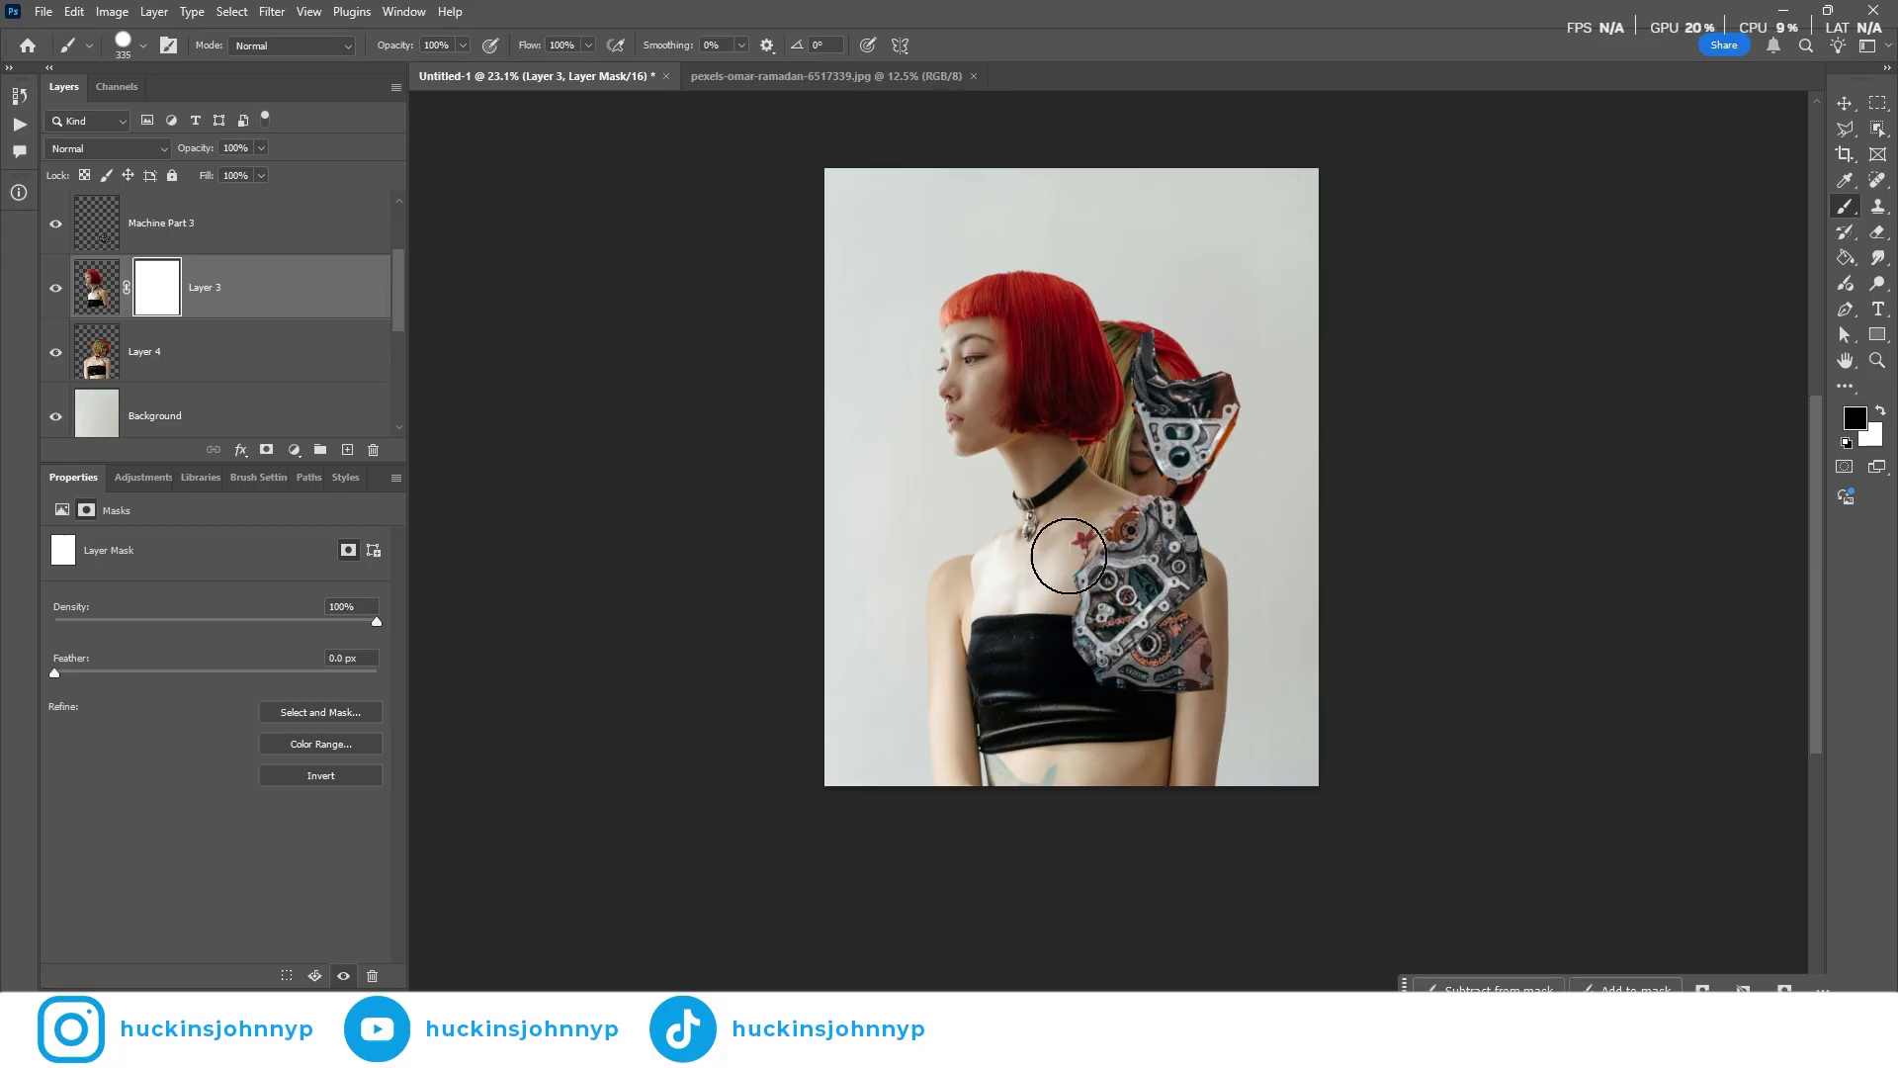
{"action": "mouse_move", "coordinate": [1000, 599]}
{"action": "left_mouse_down"}
{"action": "mouse_move", "coordinate": [1131, 513]}
{"action": "mouse_move", "coordinate": [1152, 584]}
{"action": "mouse_move", "coordinate": [1119, 660]}
{"action": "mouse_move", "coordinate": [1032, 622]}
{"action": "mouse_move", "coordinate": [990, 720]}
{"action": "mouse_move", "coordinate": [1217, 593]}
{"action": "mouse_move", "coordinate": [1190, 601]}
{"action": "mouse_move", "coordinate": [1162, 549]}
{"action": "mouse_move", "coordinate": [1033, 550]}
{"action": "left_mouse_up"}
Paint white with a 100 px brush on the Layer 3 mask to restore the lower neck, pendant and upper chest
{"action": "scroll", "coordinate": [1095, 558], "scroll_direction": "up", "scroll_amount": 7}
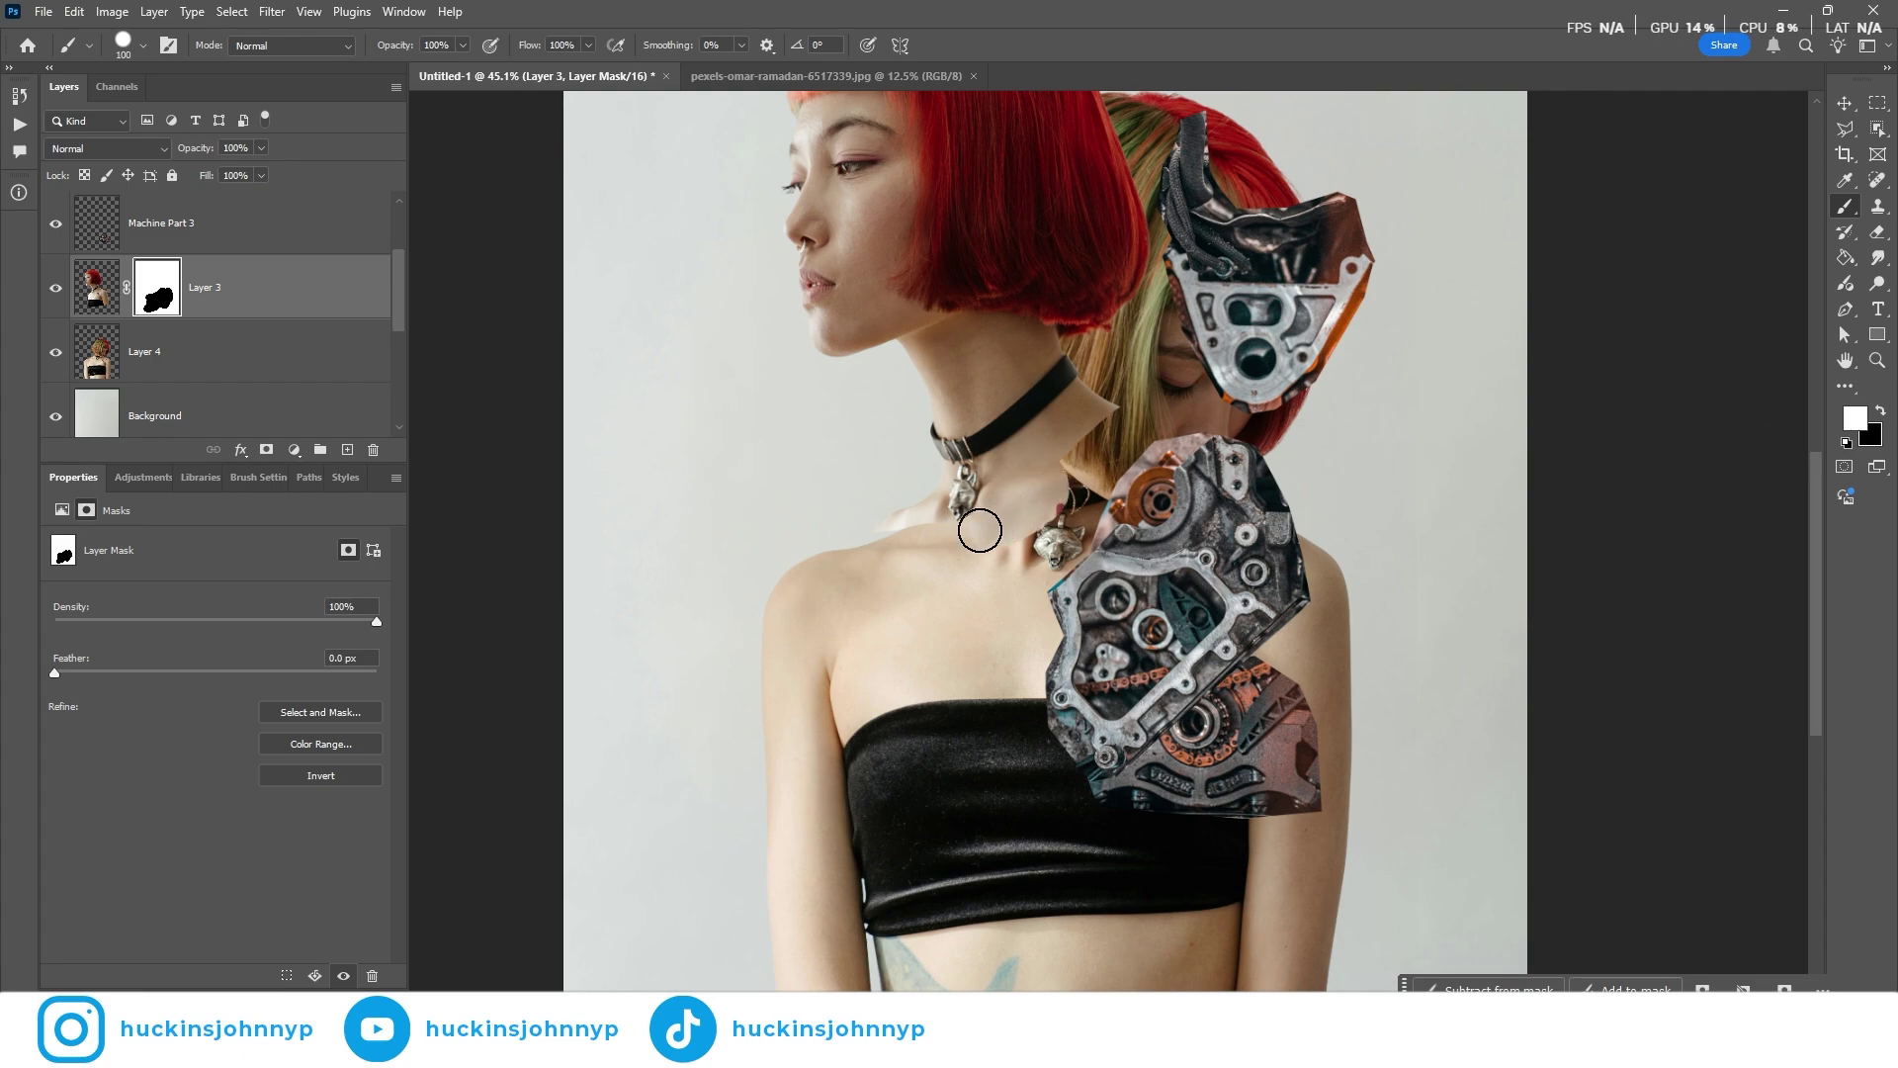
{"action": "left_click_drag", "start_coordinate": [980, 530], "coordinate": [870, 548]}
{"action": "left_click_drag", "start_coordinate": [834, 613], "coordinate": [875, 608]}
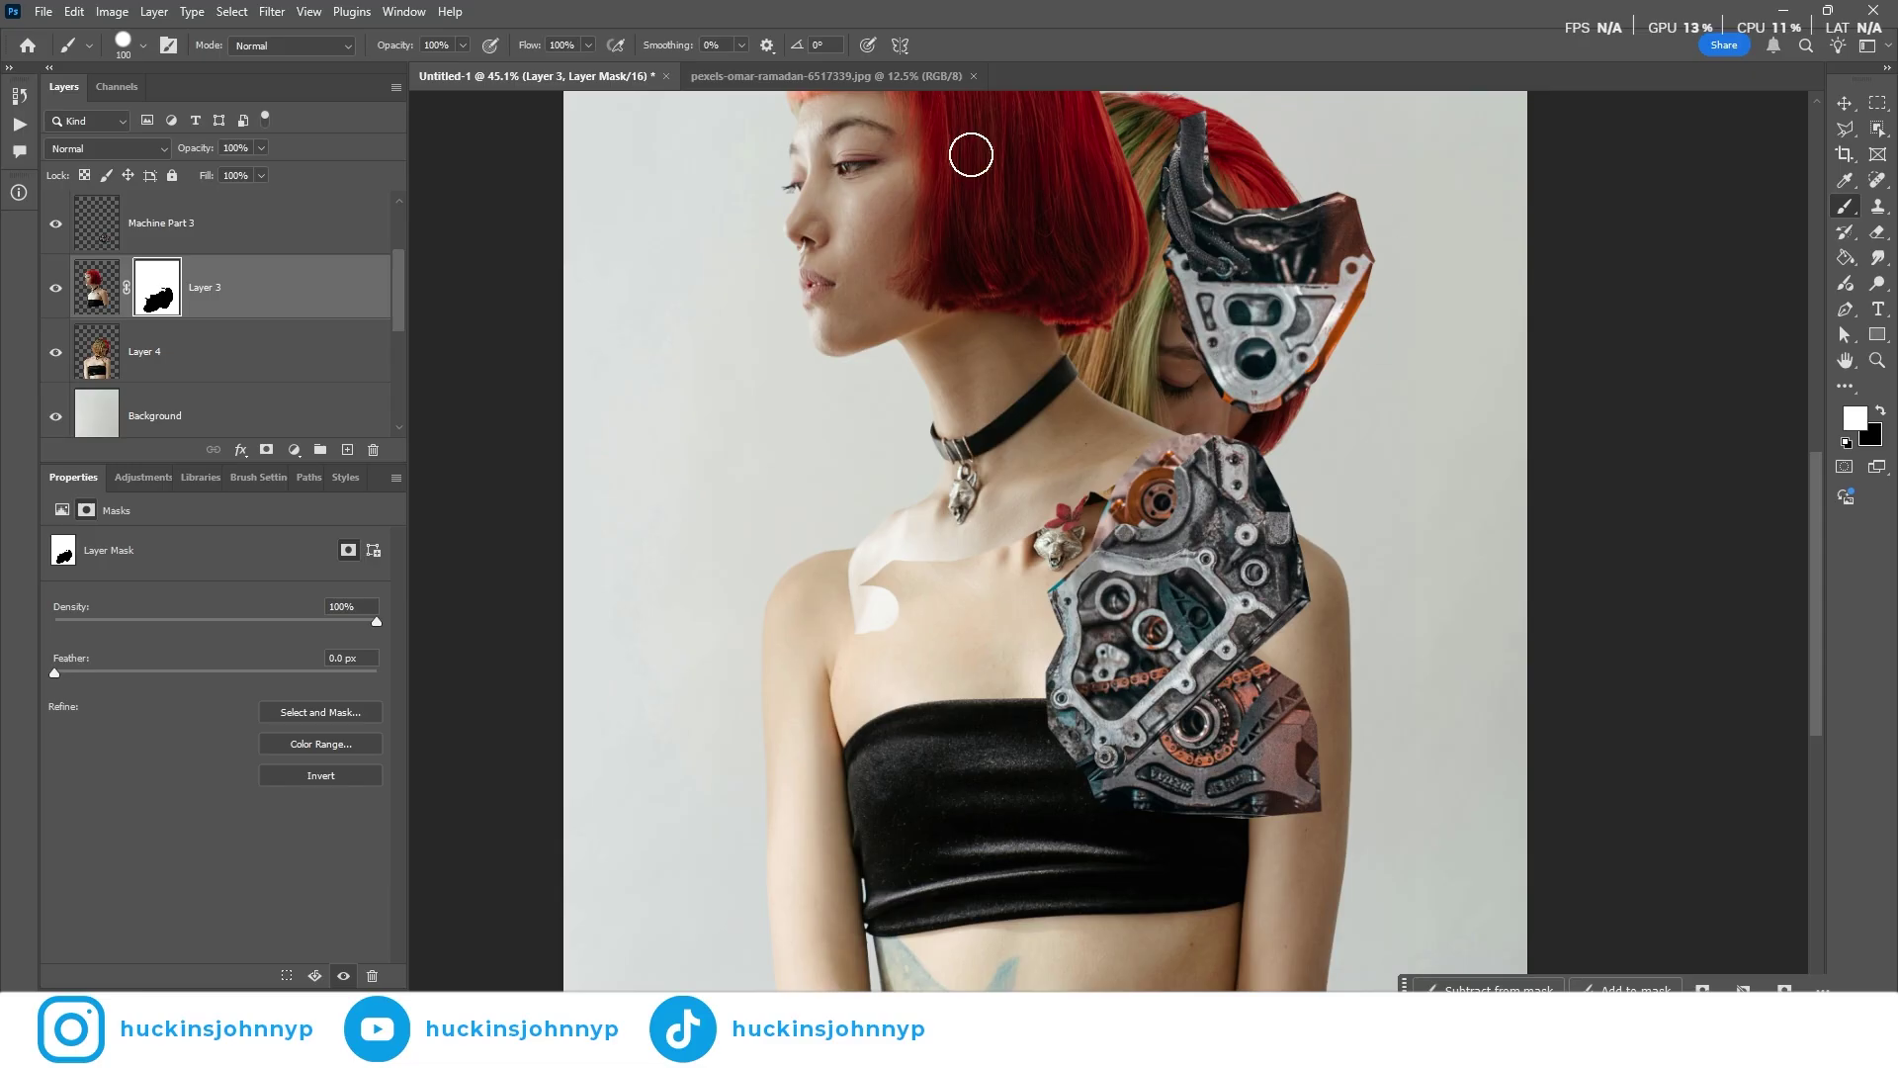
Hide the Machine Part 1, Machine Part 2 and Machine Part 3 layers
{"action": "scroll", "coordinate": [958, 311], "scroll_direction": "down", "scroll_amount": 4}
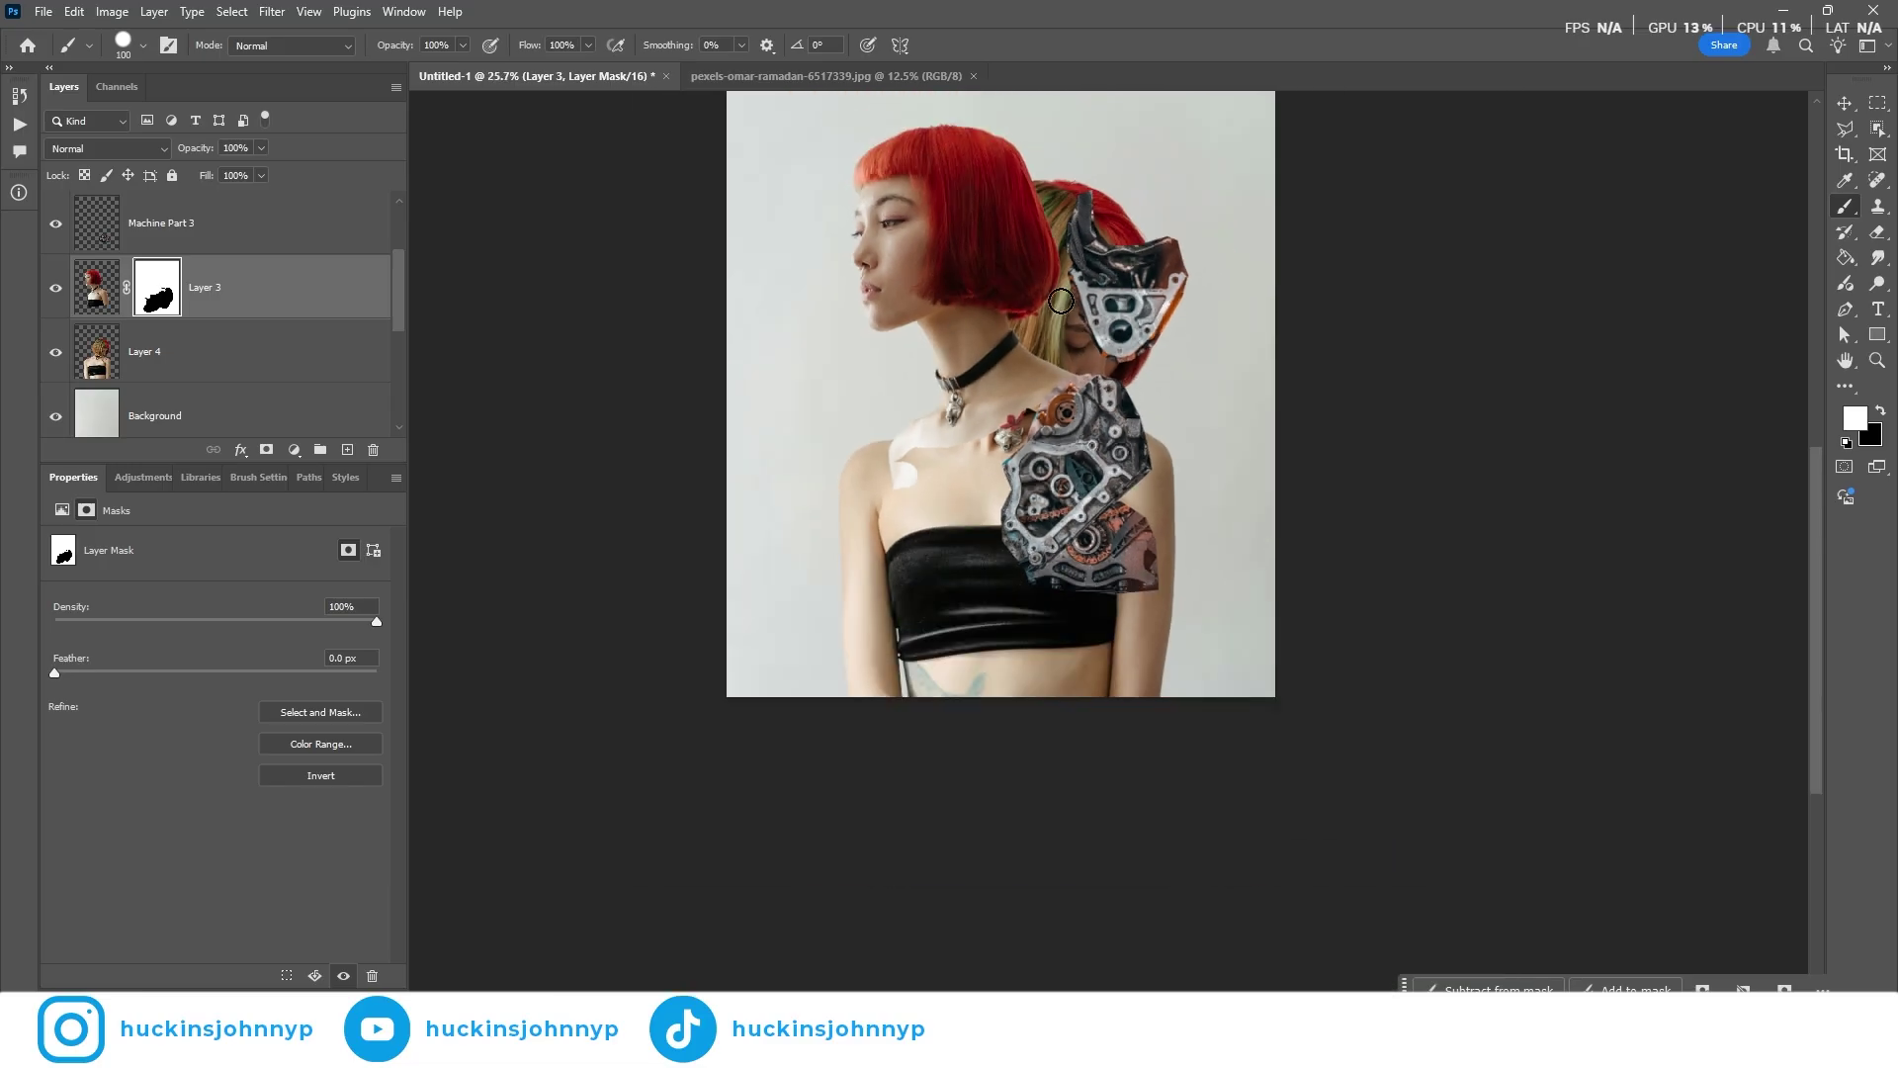
{"action": "scroll", "coordinate": [56, 228], "scroll_direction": "up", "scroll_amount": 2}
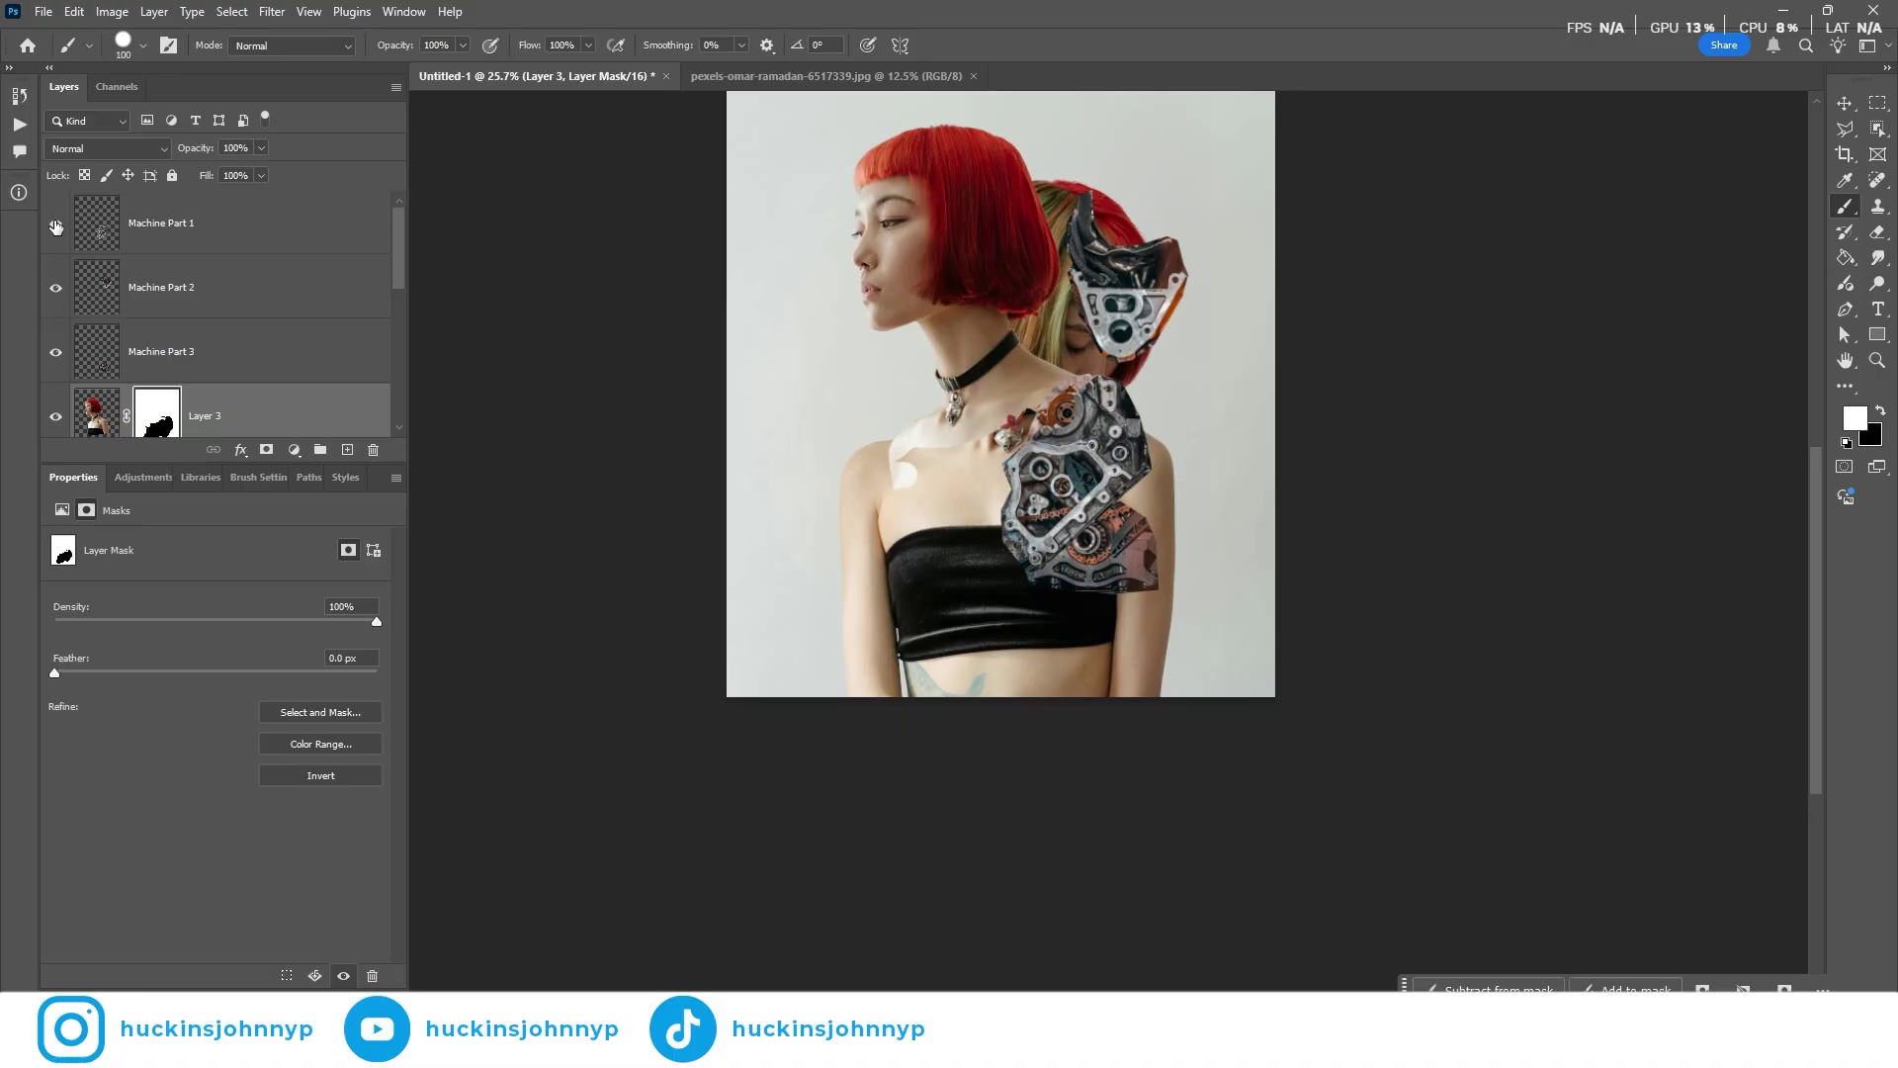
{"action": "left_click", "coordinate": [57, 352]}
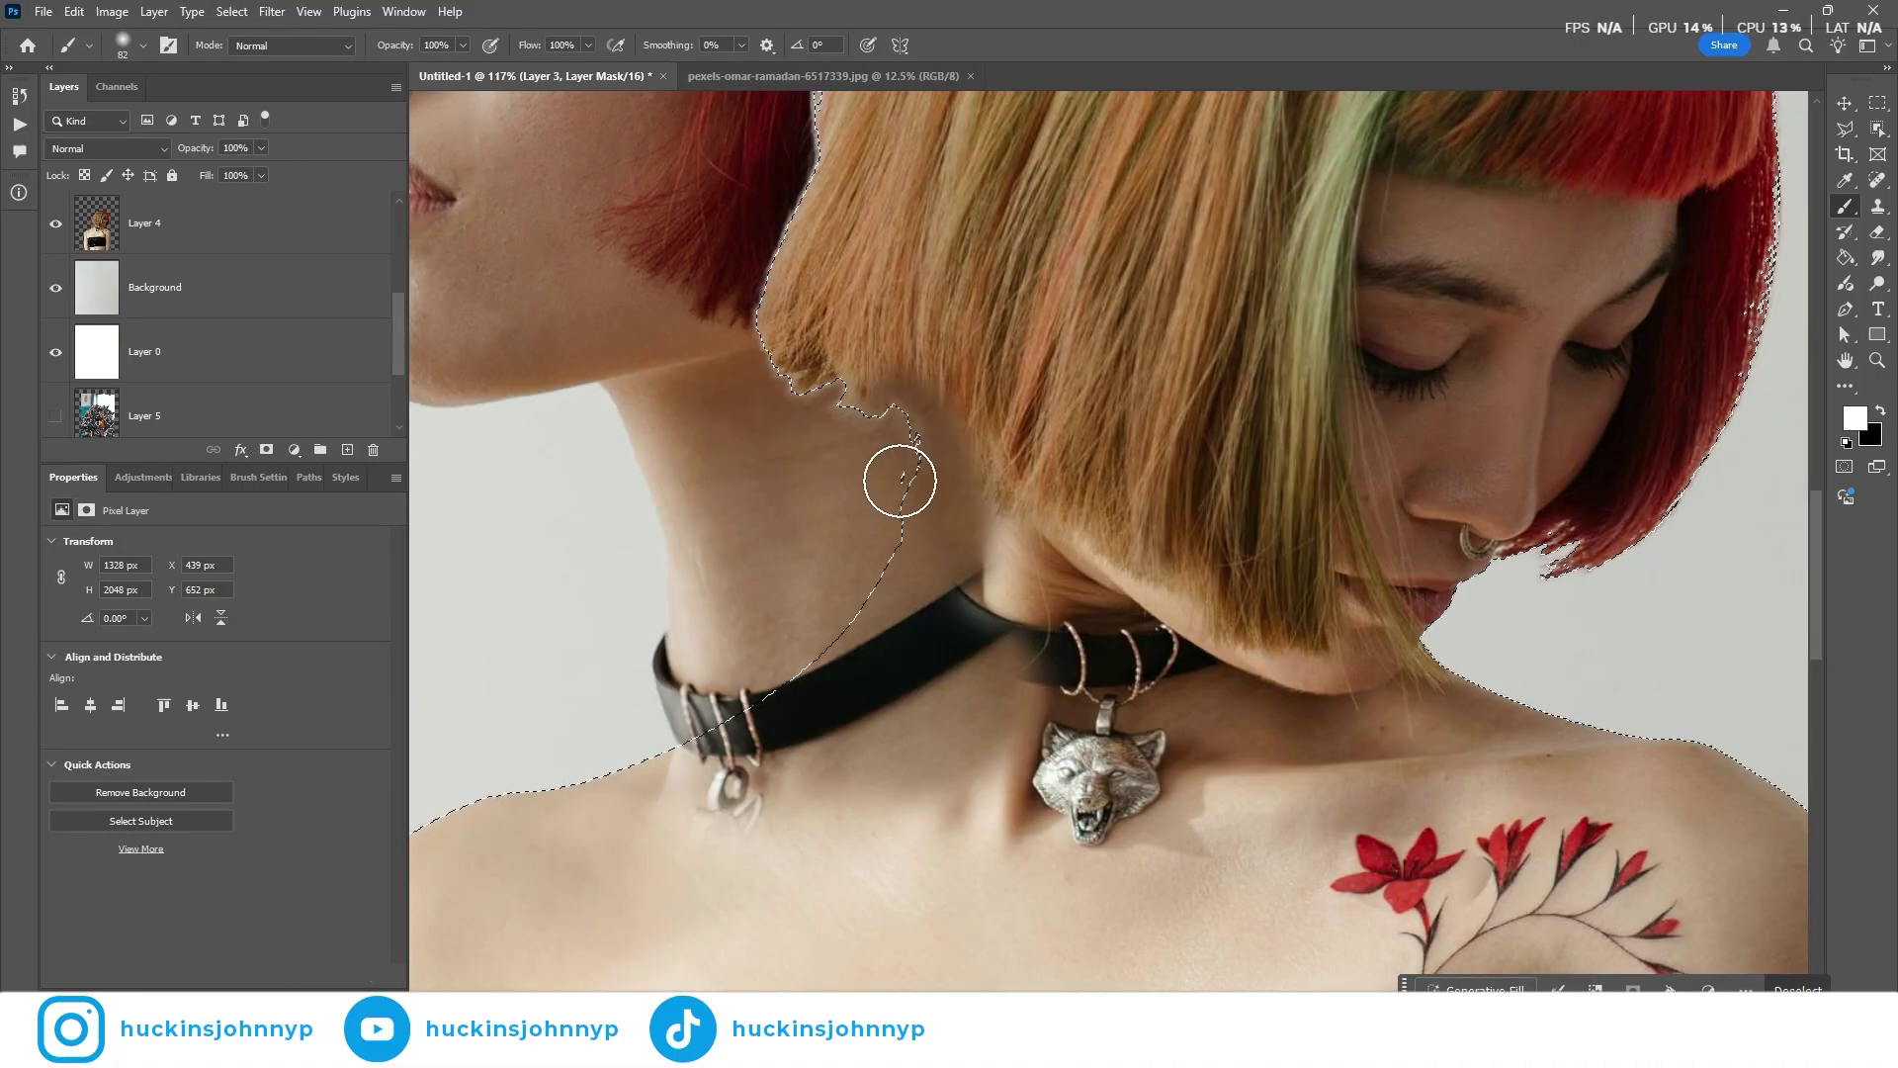
Refine the Layer 3 and Neck Shadow masks around the hair, necks and chokers with a soft brush, alternating black and white
{"action": "key", "text": "x"}
{"action": "key", "text": "x"}
{"action": "key", "text": "x"}
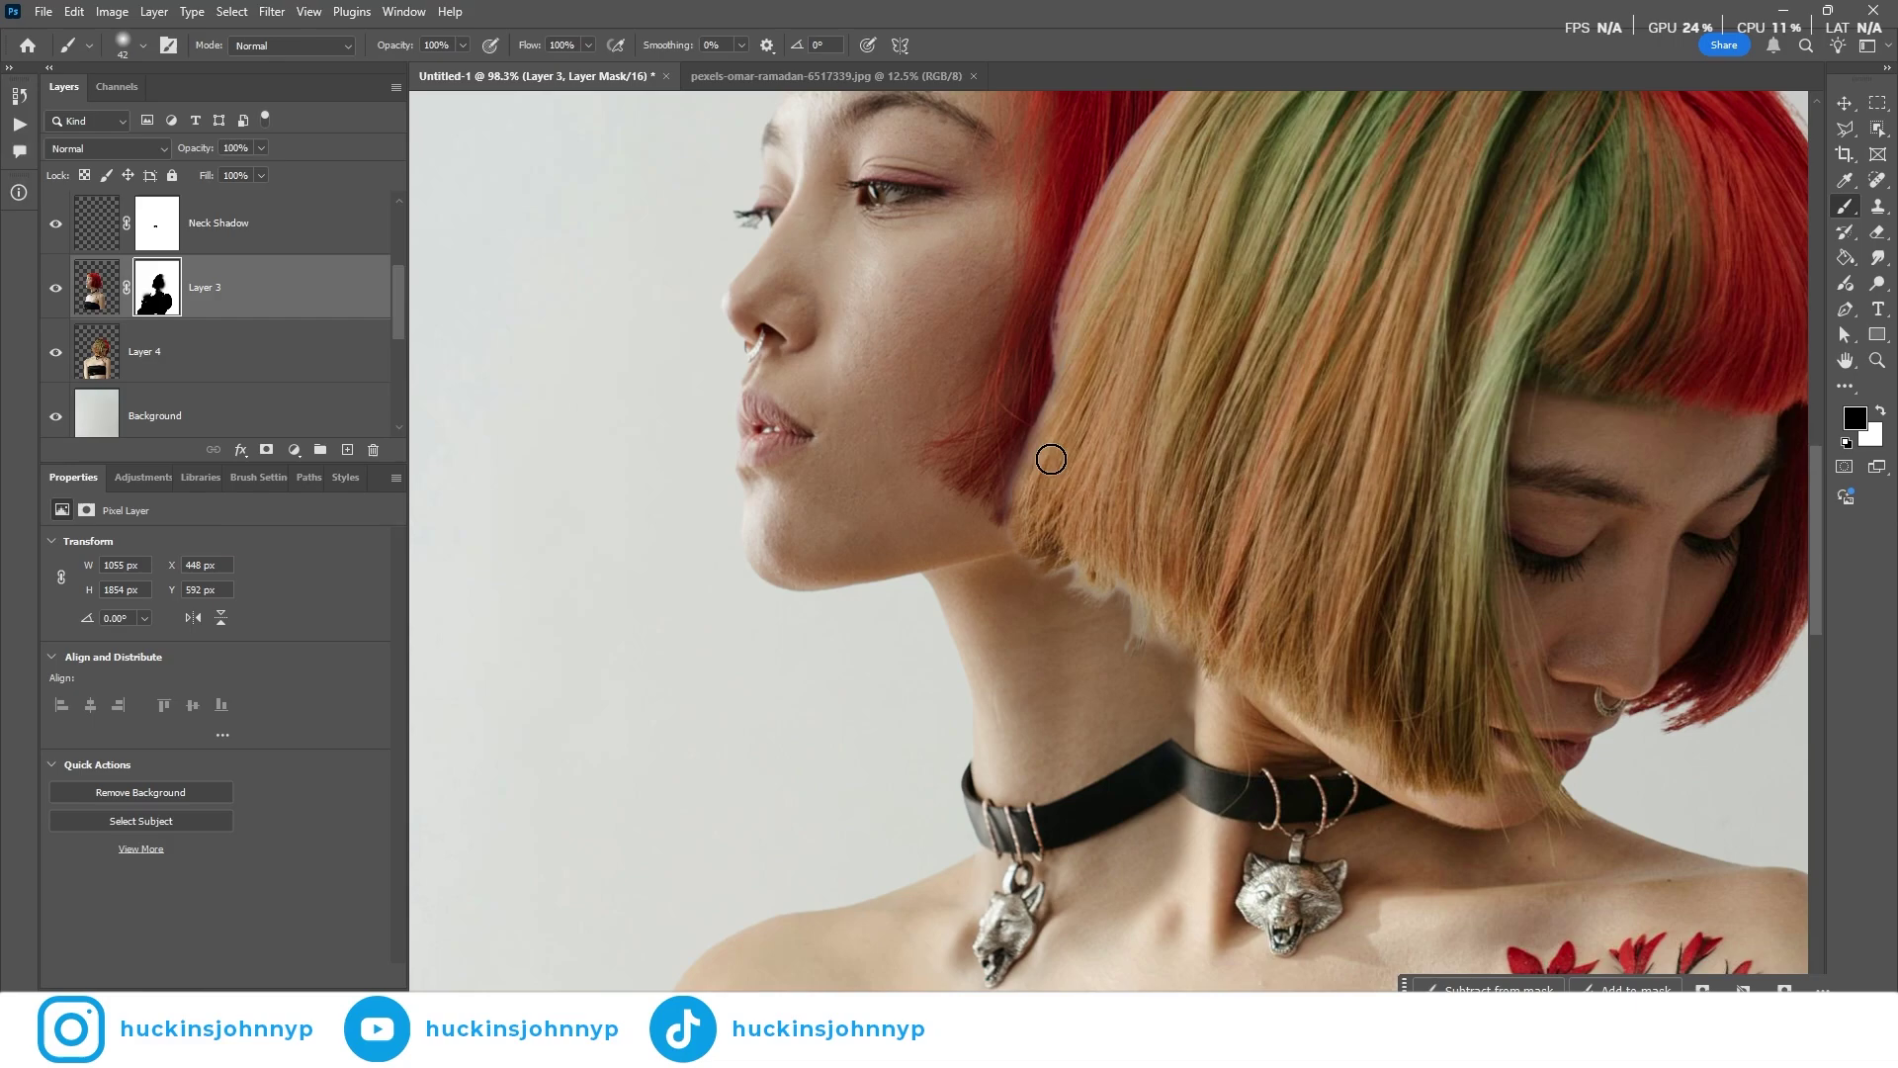
{"action": "key", "text": "x"}
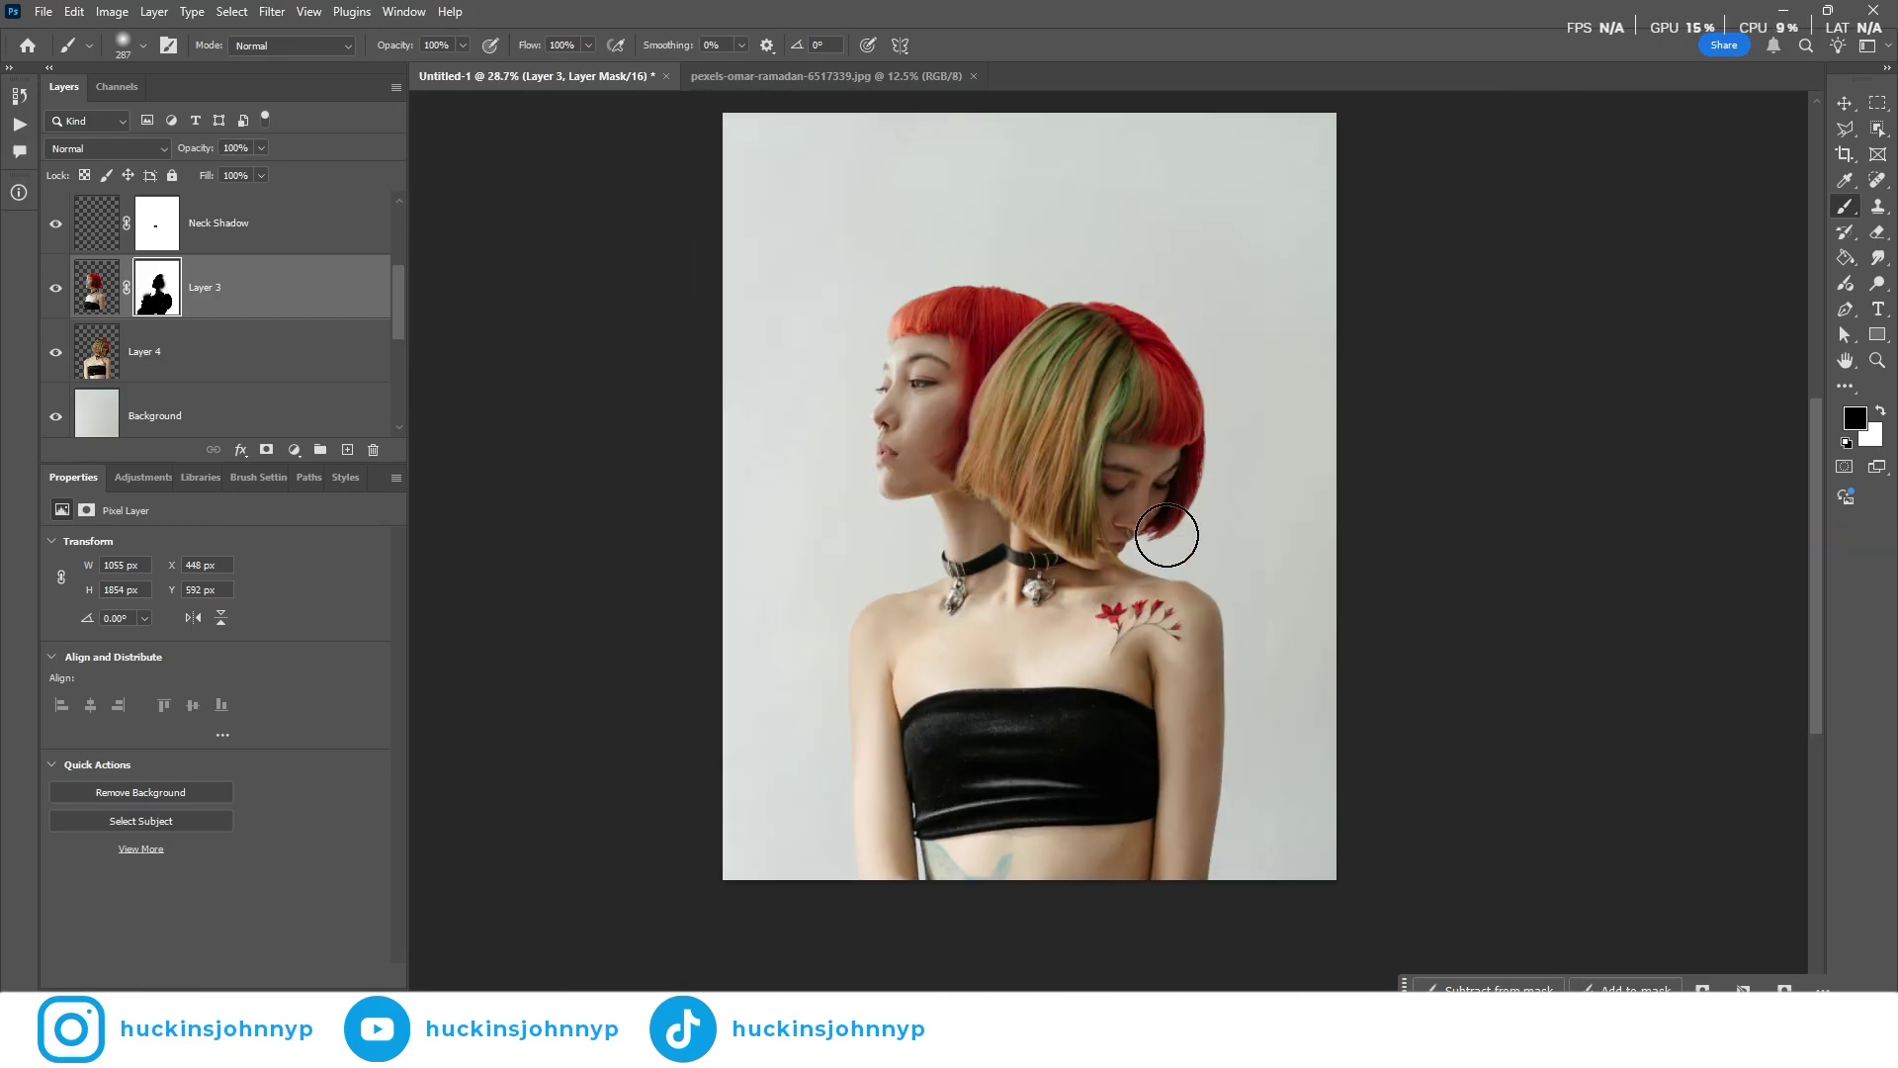
Inspect the blended necks and show the Machine Part 1, Machine Part 2 and Machine Part 3 layers again
{"action": "scroll", "coordinate": [1009, 612], "scroll_direction": "up", "scroll_amount": 5}
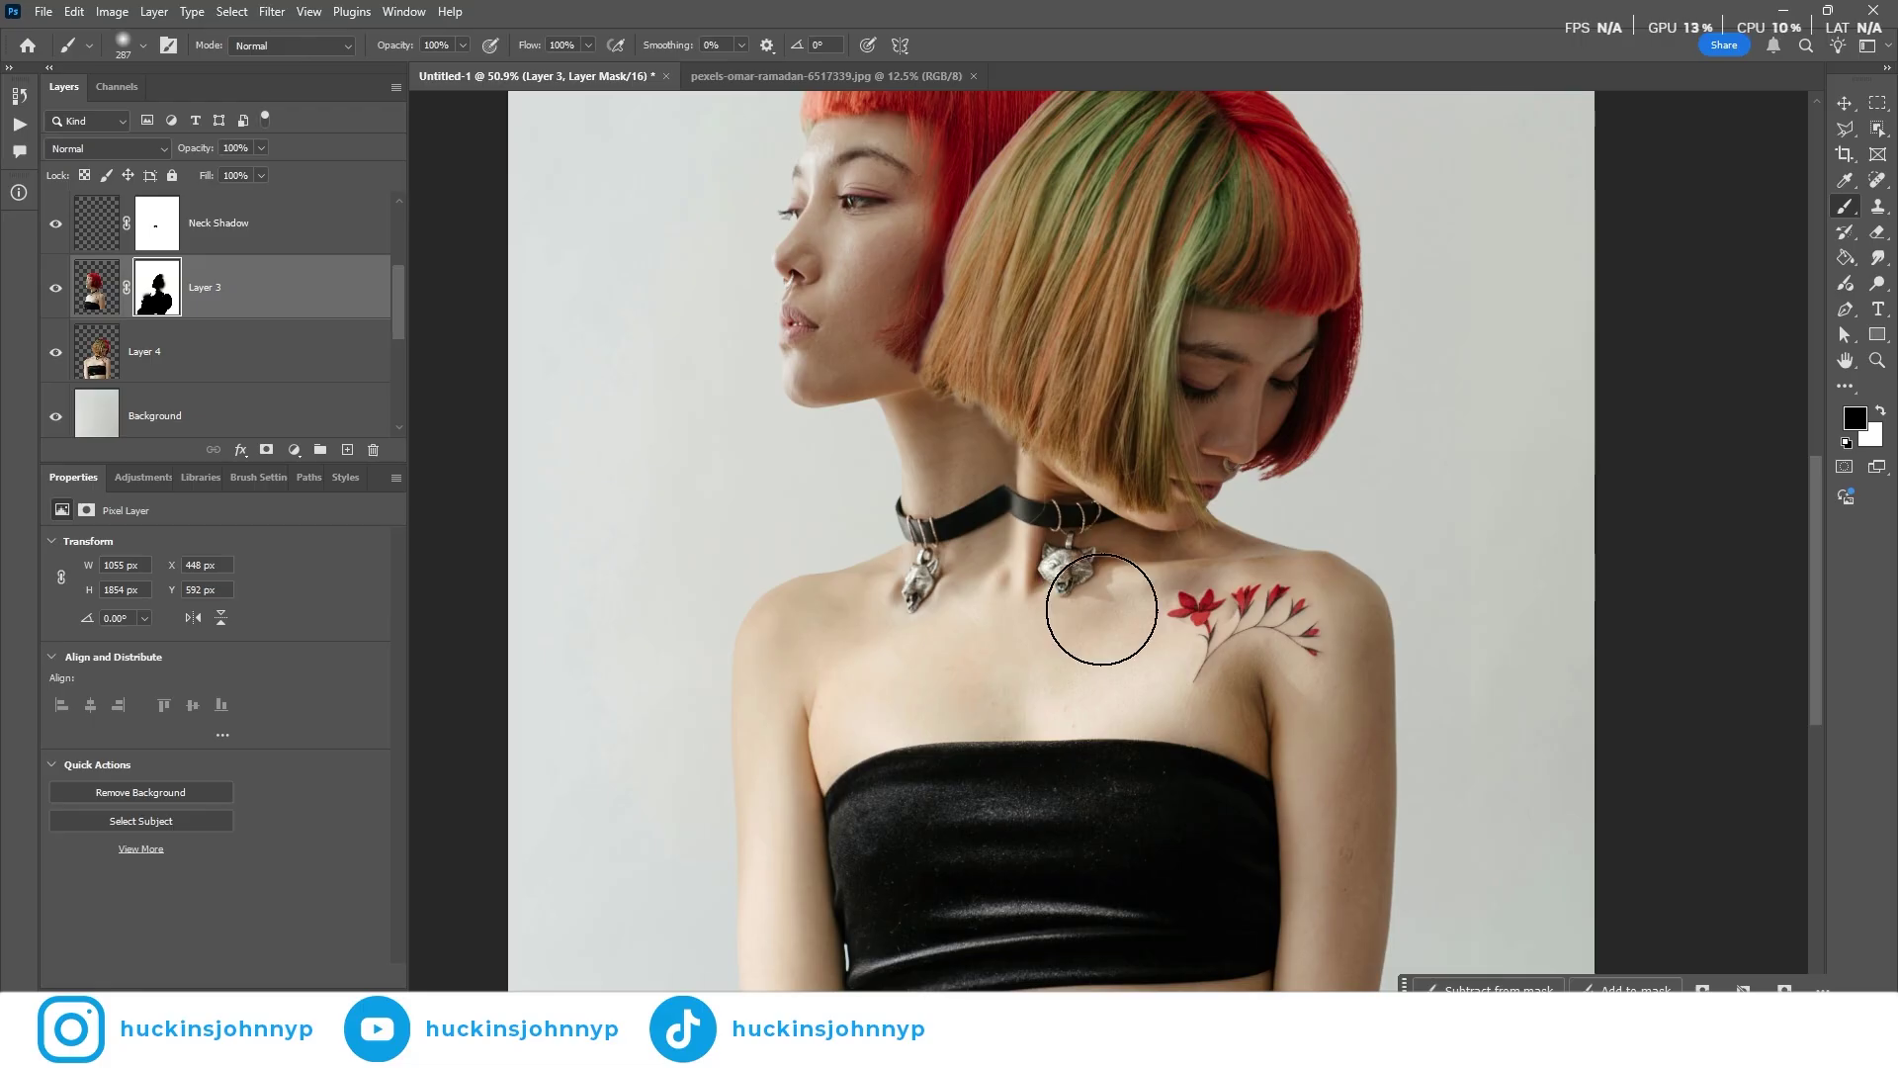
{"action": "scroll", "coordinate": [1068, 637], "scroll_direction": "up", "scroll_amount": 3}
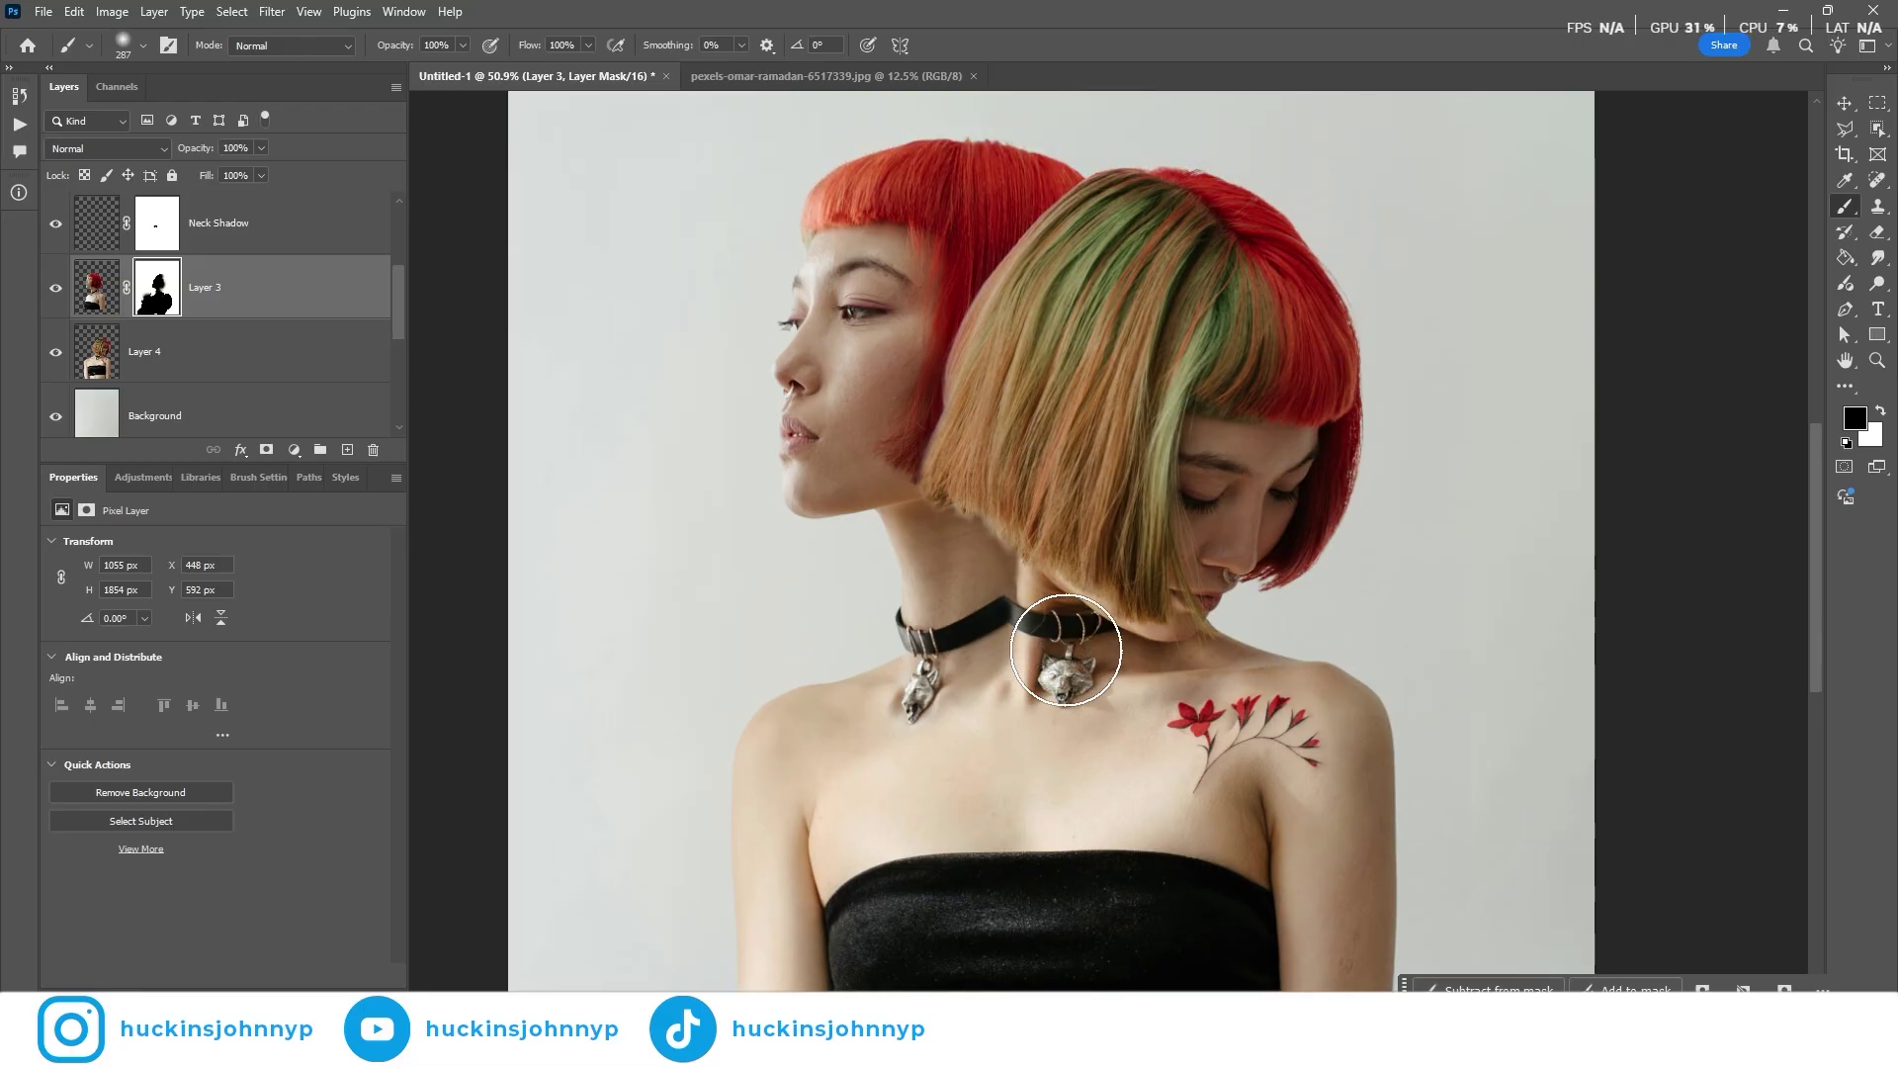
{"action": "left_click_drag", "start_coordinate": [1067, 650], "coordinate": [1083, 660]}
{"action": "scroll", "coordinate": [1054, 636], "scroll_direction": "down", "scroll_amount": 1}
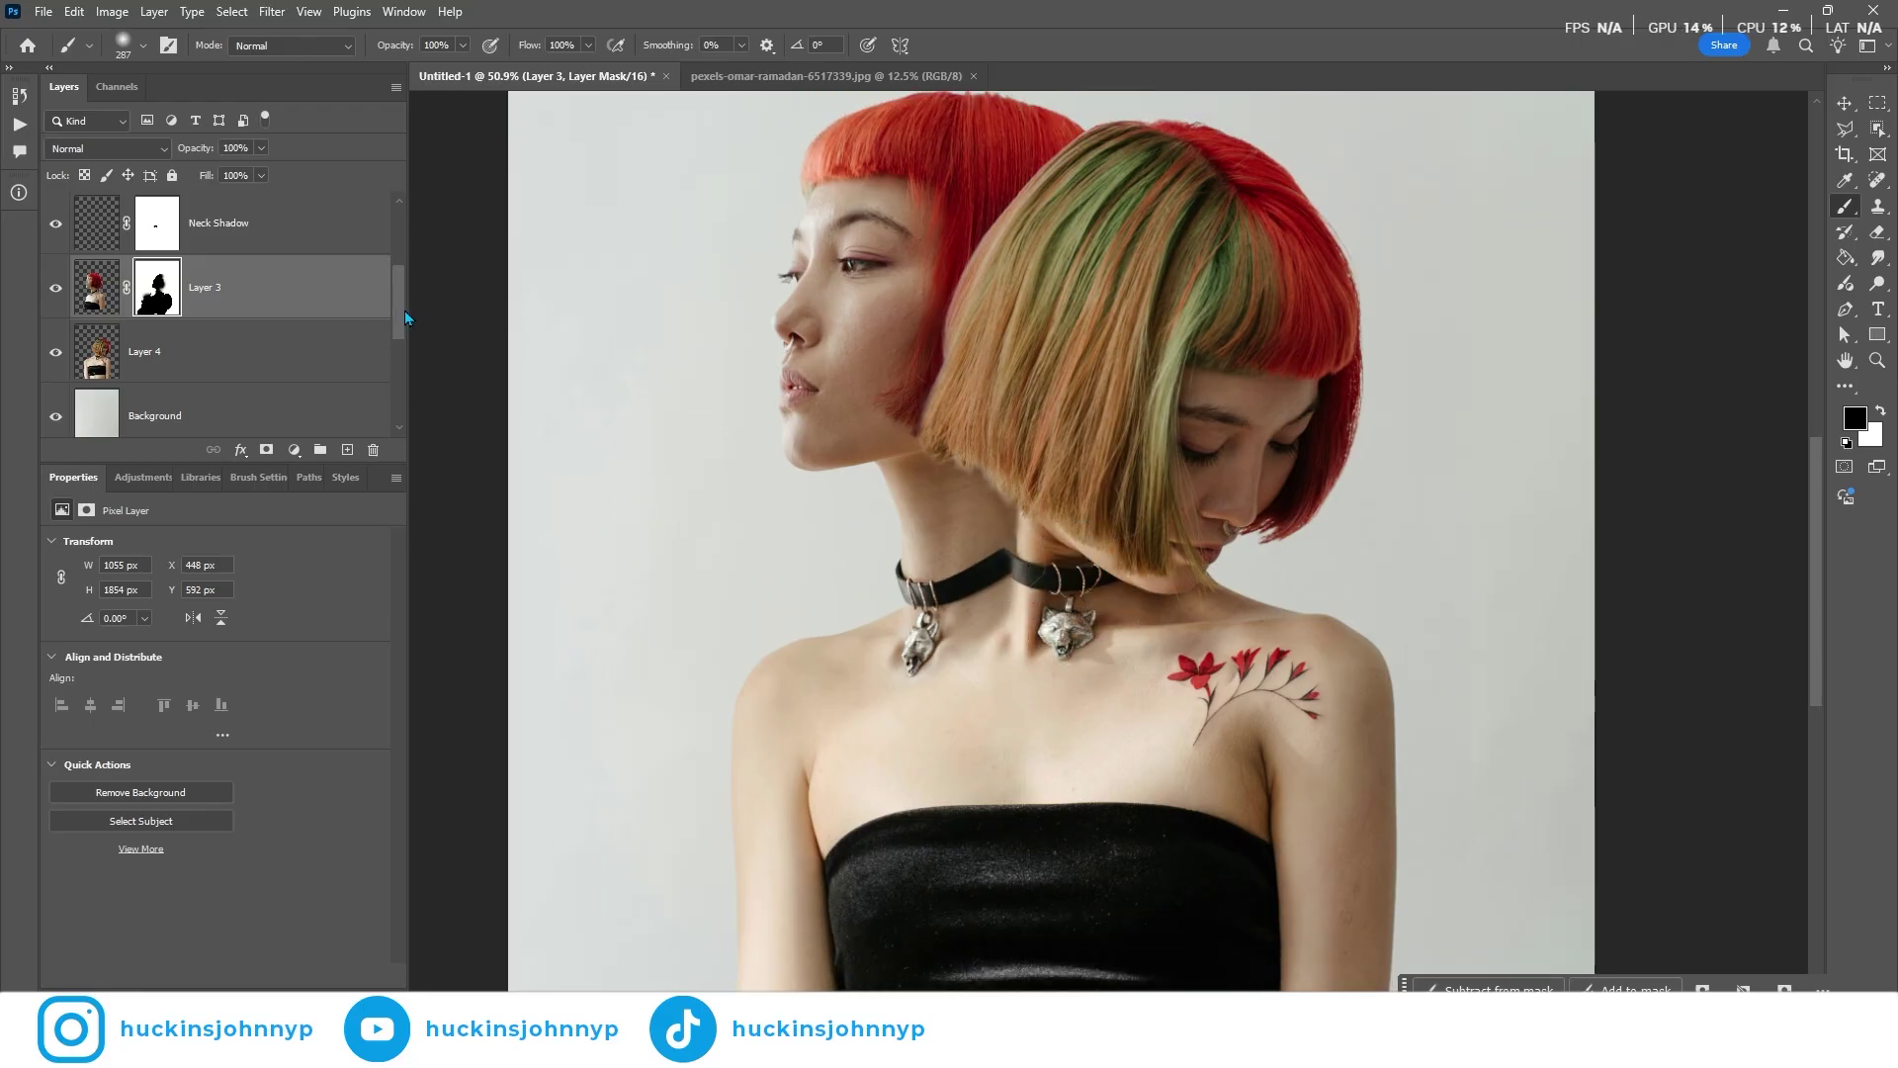
{"action": "left_click_drag", "start_coordinate": [402, 311], "coordinate": [391, 236]}
{"action": "left_click_drag", "start_coordinate": [55, 227], "coordinate": [56, 352]}
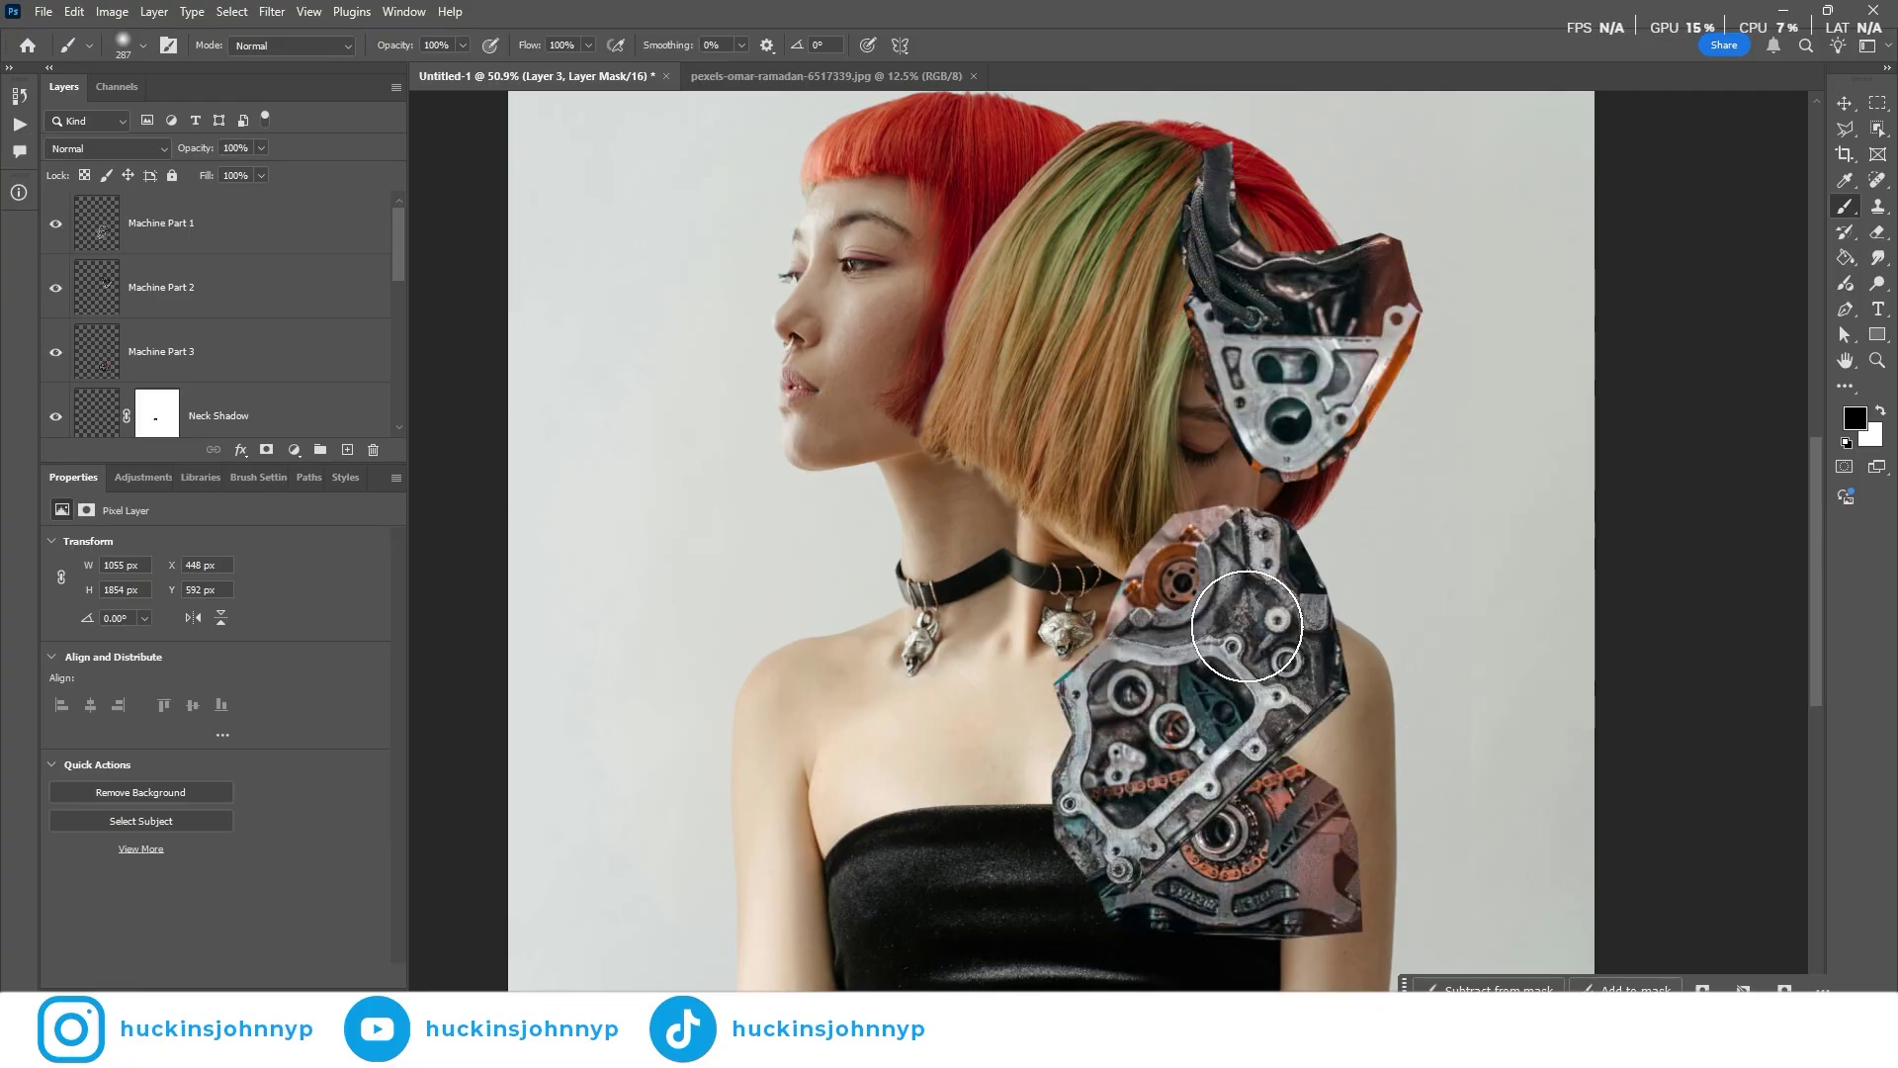
Move Machine Part 1 onto the shoulder below the red-haired woman and Machine Part 3 onto the tattooed shoulder at X 1213 px, Y 1616 px
{"action": "key", "text": "v"}
{"action": "left_click", "coordinate": [1263, 650]}
{"action": "left_click_drag", "start_coordinate": [1183, 681], "coordinate": [915, 652]}
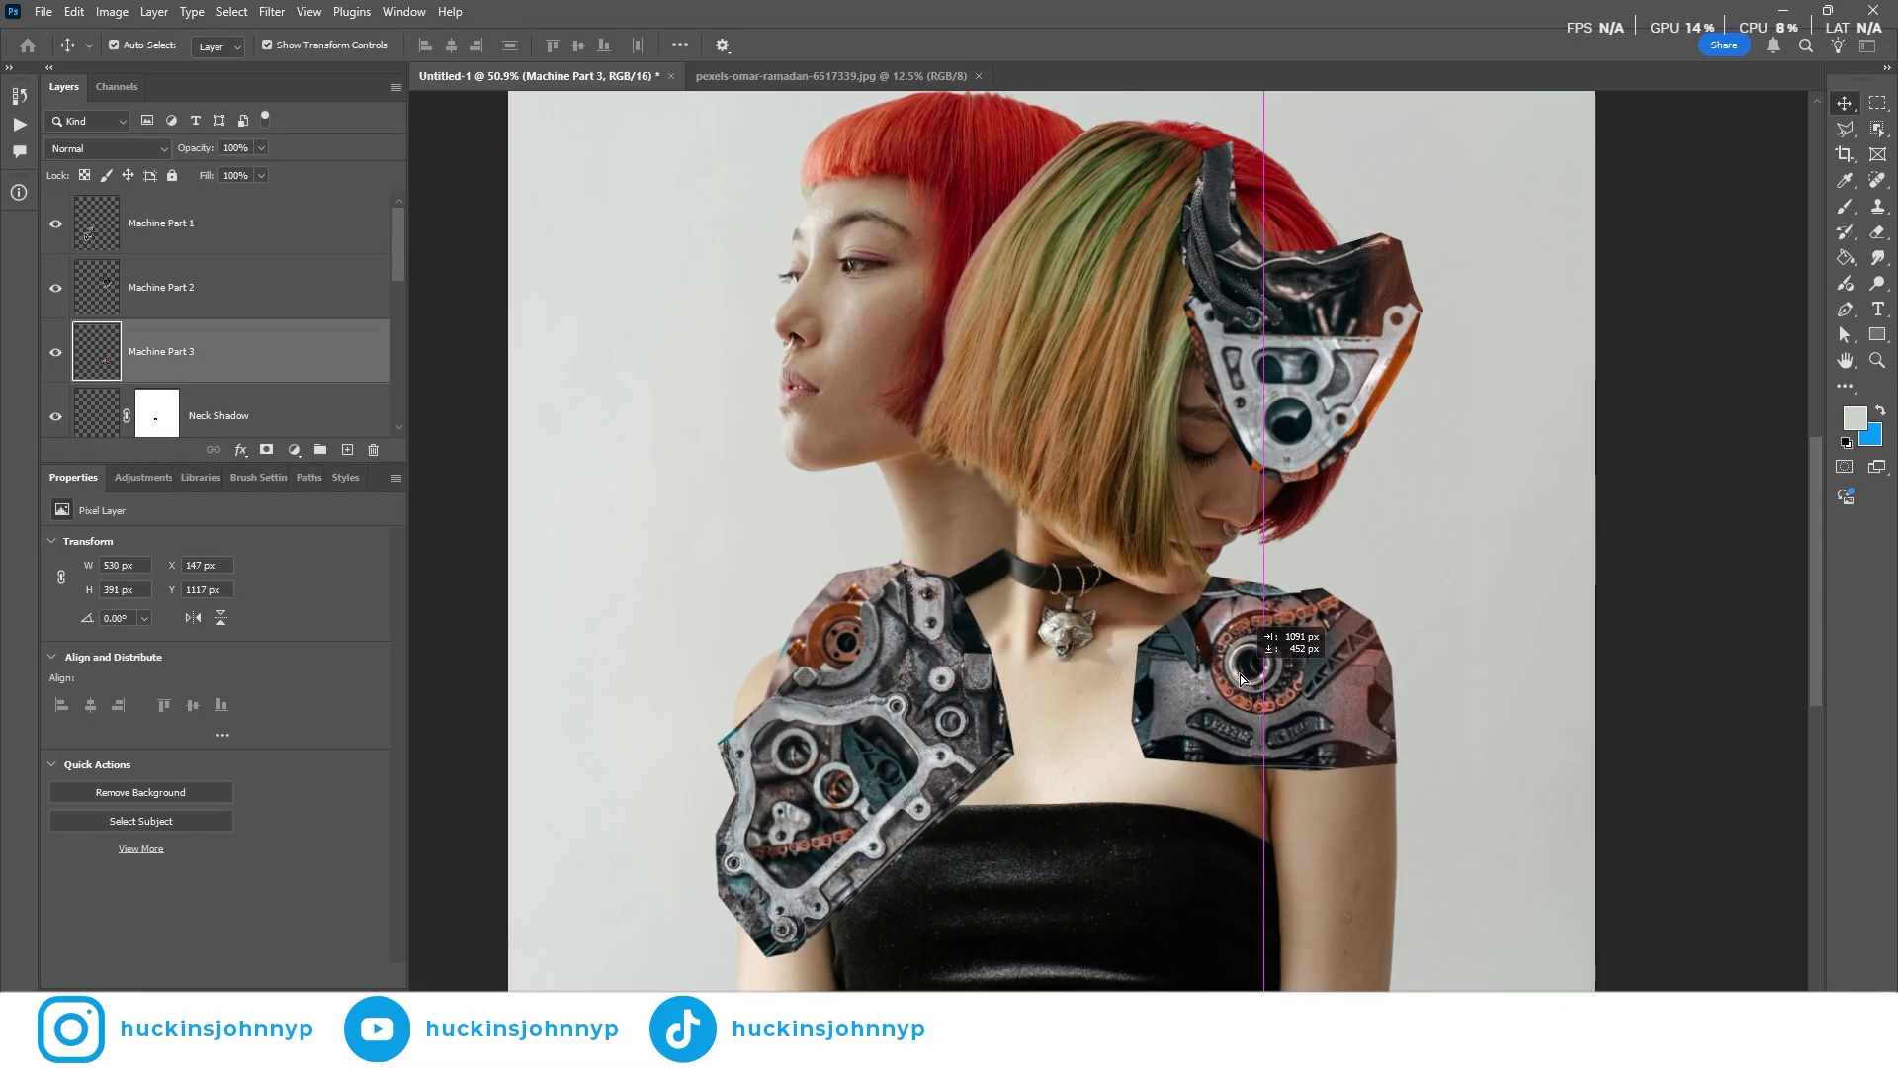
{"action": "left_click_drag", "start_coordinate": [1240, 674], "coordinate": [1241, 722]}
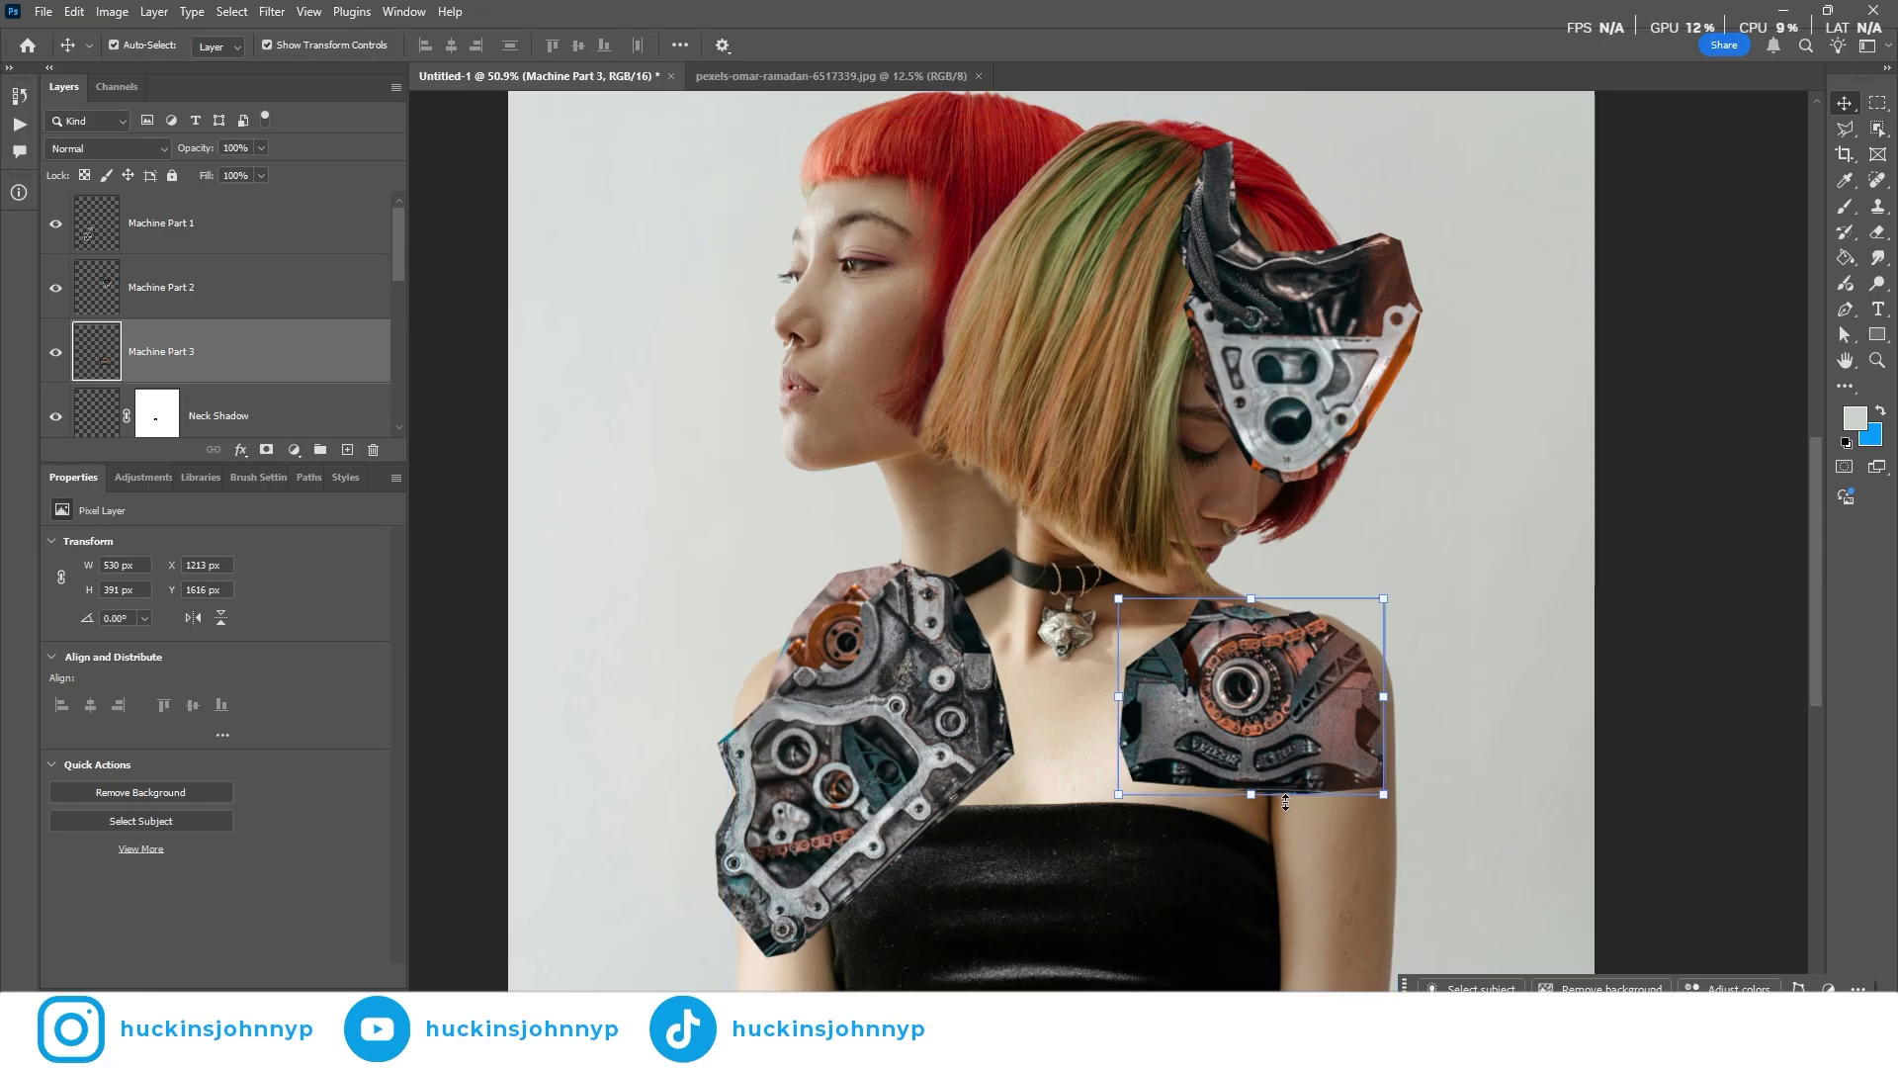
Raise Machine Part 3 to Y 1582 px on the tattooed shoulder and keep Machine Parts 1 and 2 hidden
{"action": "scroll", "coordinate": [1281, 806], "scroll_direction": "up", "scroll_amount": 4}
{"action": "mouse_move", "coordinate": [1173, 616]}
{"action": "left_mouse_down"}
{"action": "mouse_move", "coordinate": [1491, 748]}
{"action": "mouse_move", "coordinate": [1201, 628]}
{"action": "mouse_move", "coordinate": [1156, 589]}
{"action": "left_mouse_up"}
{"action": "scroll", "coordinate": [1278, 764], "scroll_direction": "up", "scroll_amount": 1}
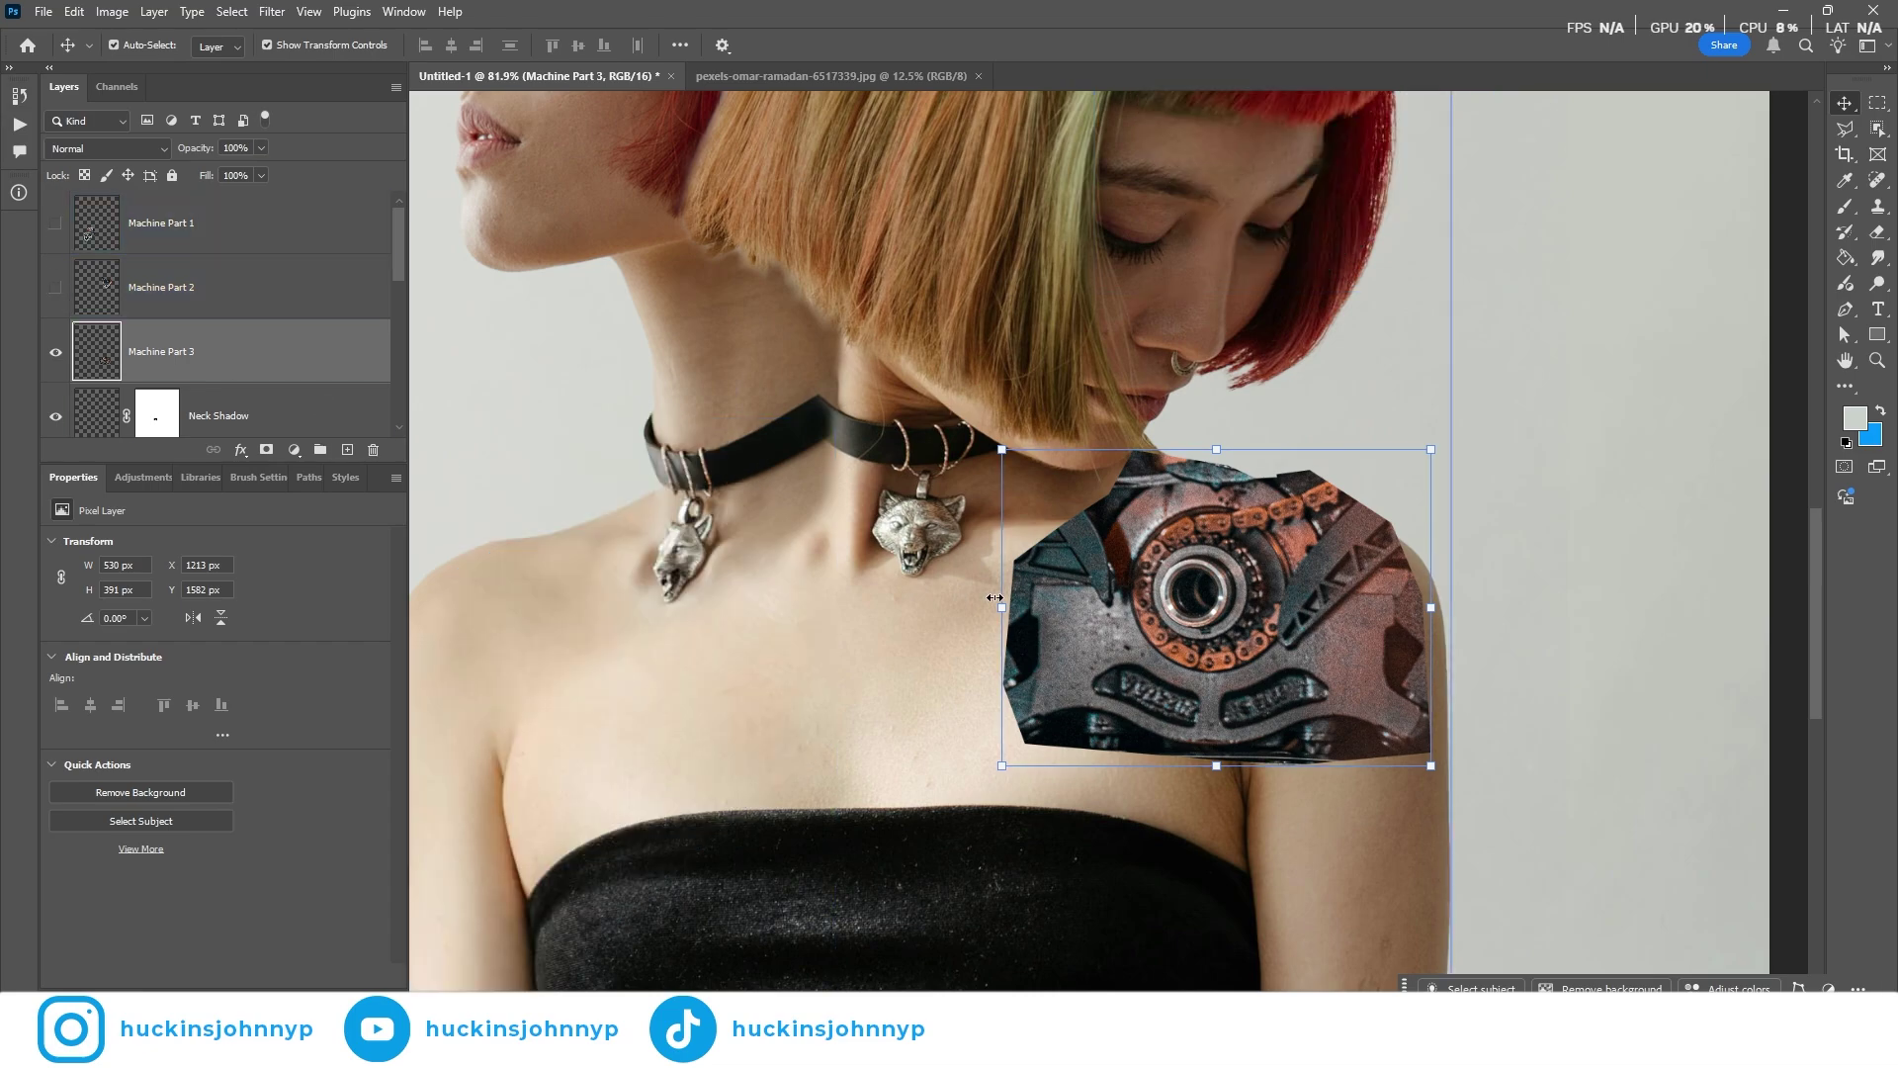
Skew Machine Part 3, flip it vertically, and tilt it over the shoulder at 552 × 377 px, X 1230 px, Y 1572 px
{"action": "left_click_drag", "start_coordinate": [1002, 607], "coordinate": [1002, 585]}
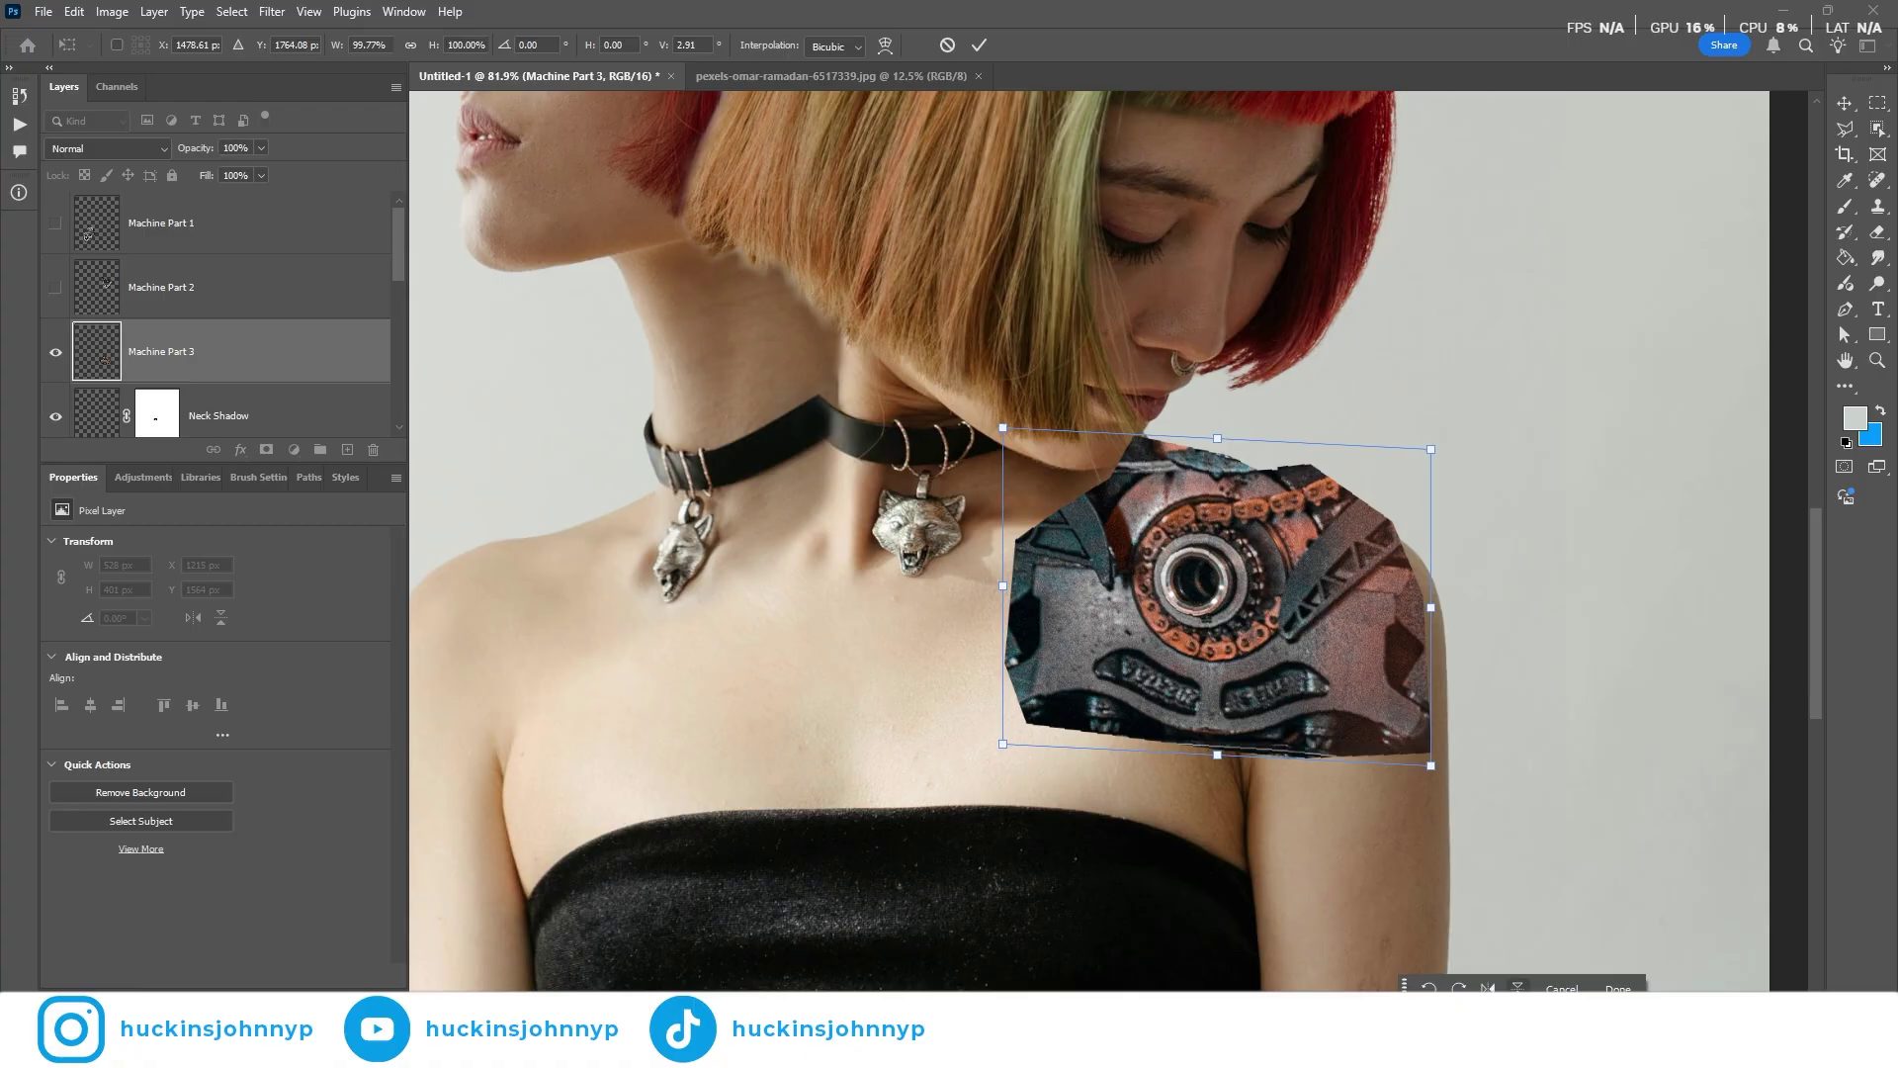
{"action": "left_click", "coordinate": [1518, 987]}
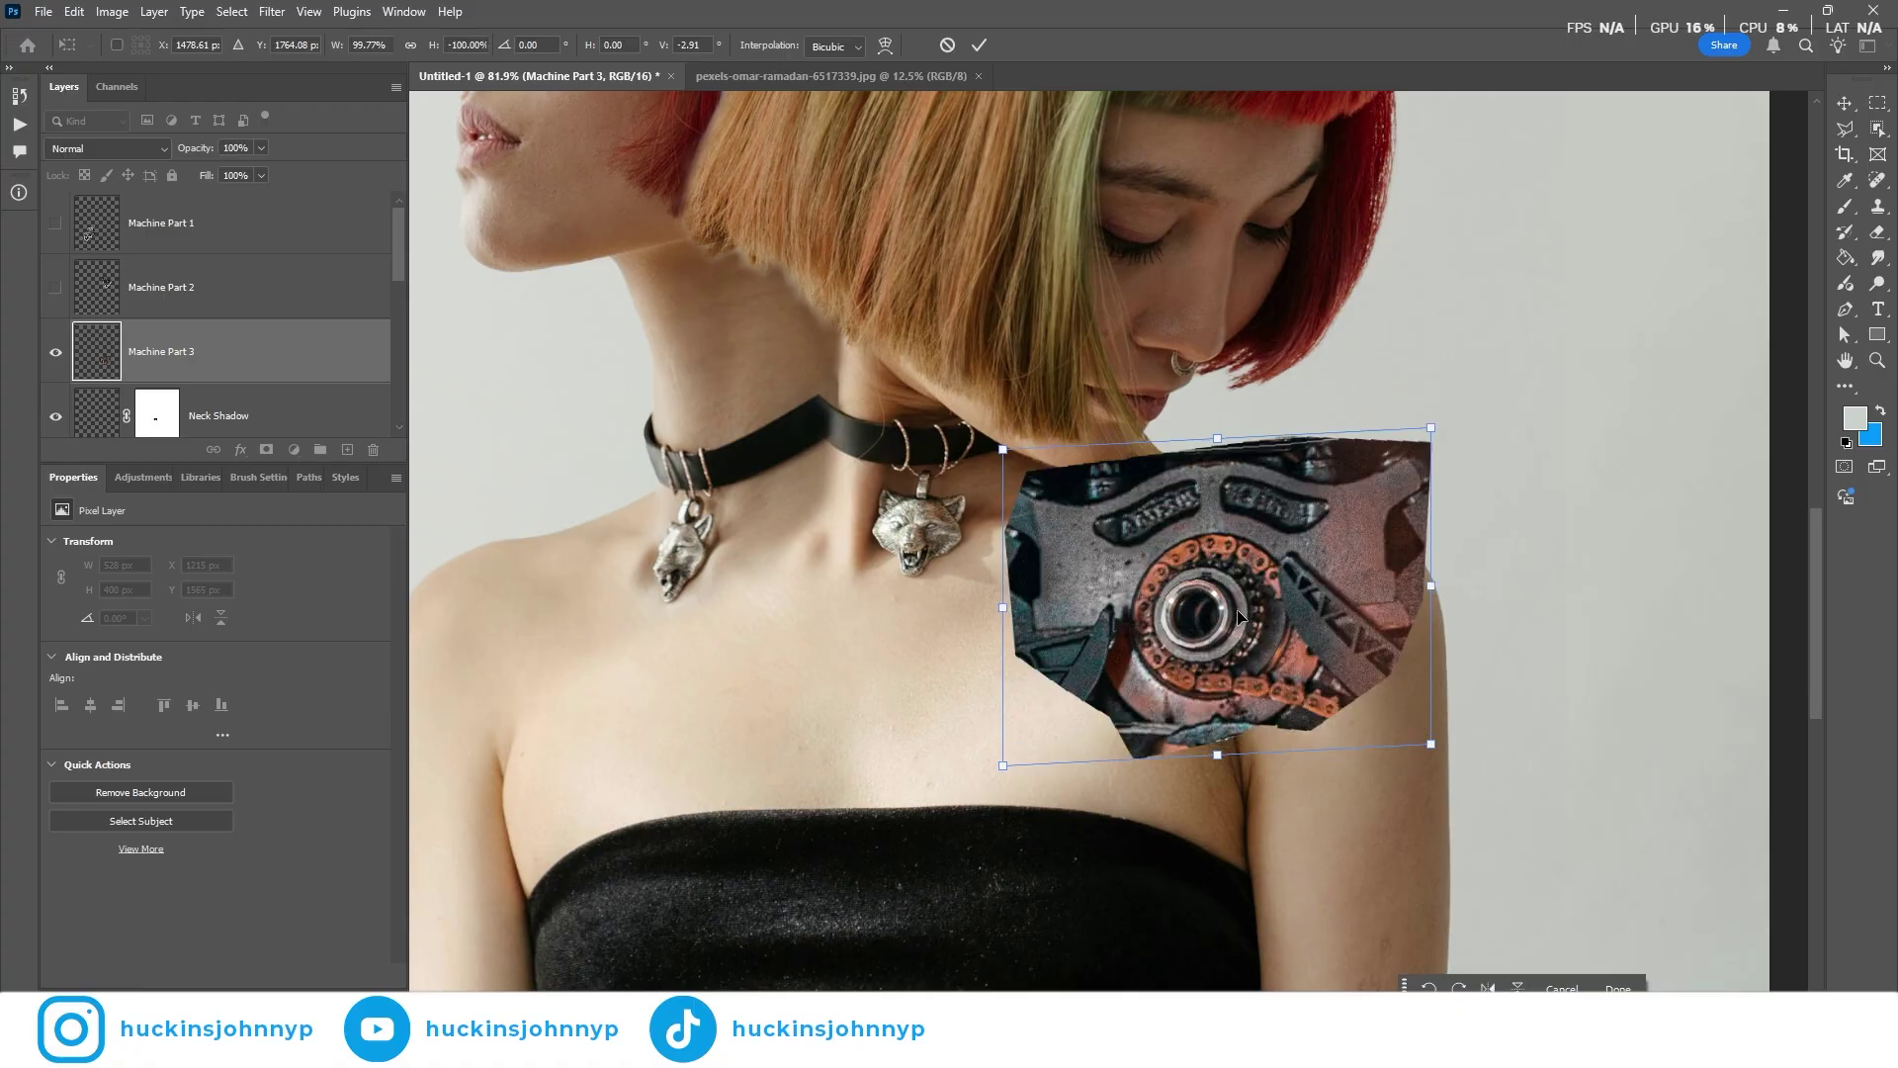
{"action": "key", "text": "Return"}
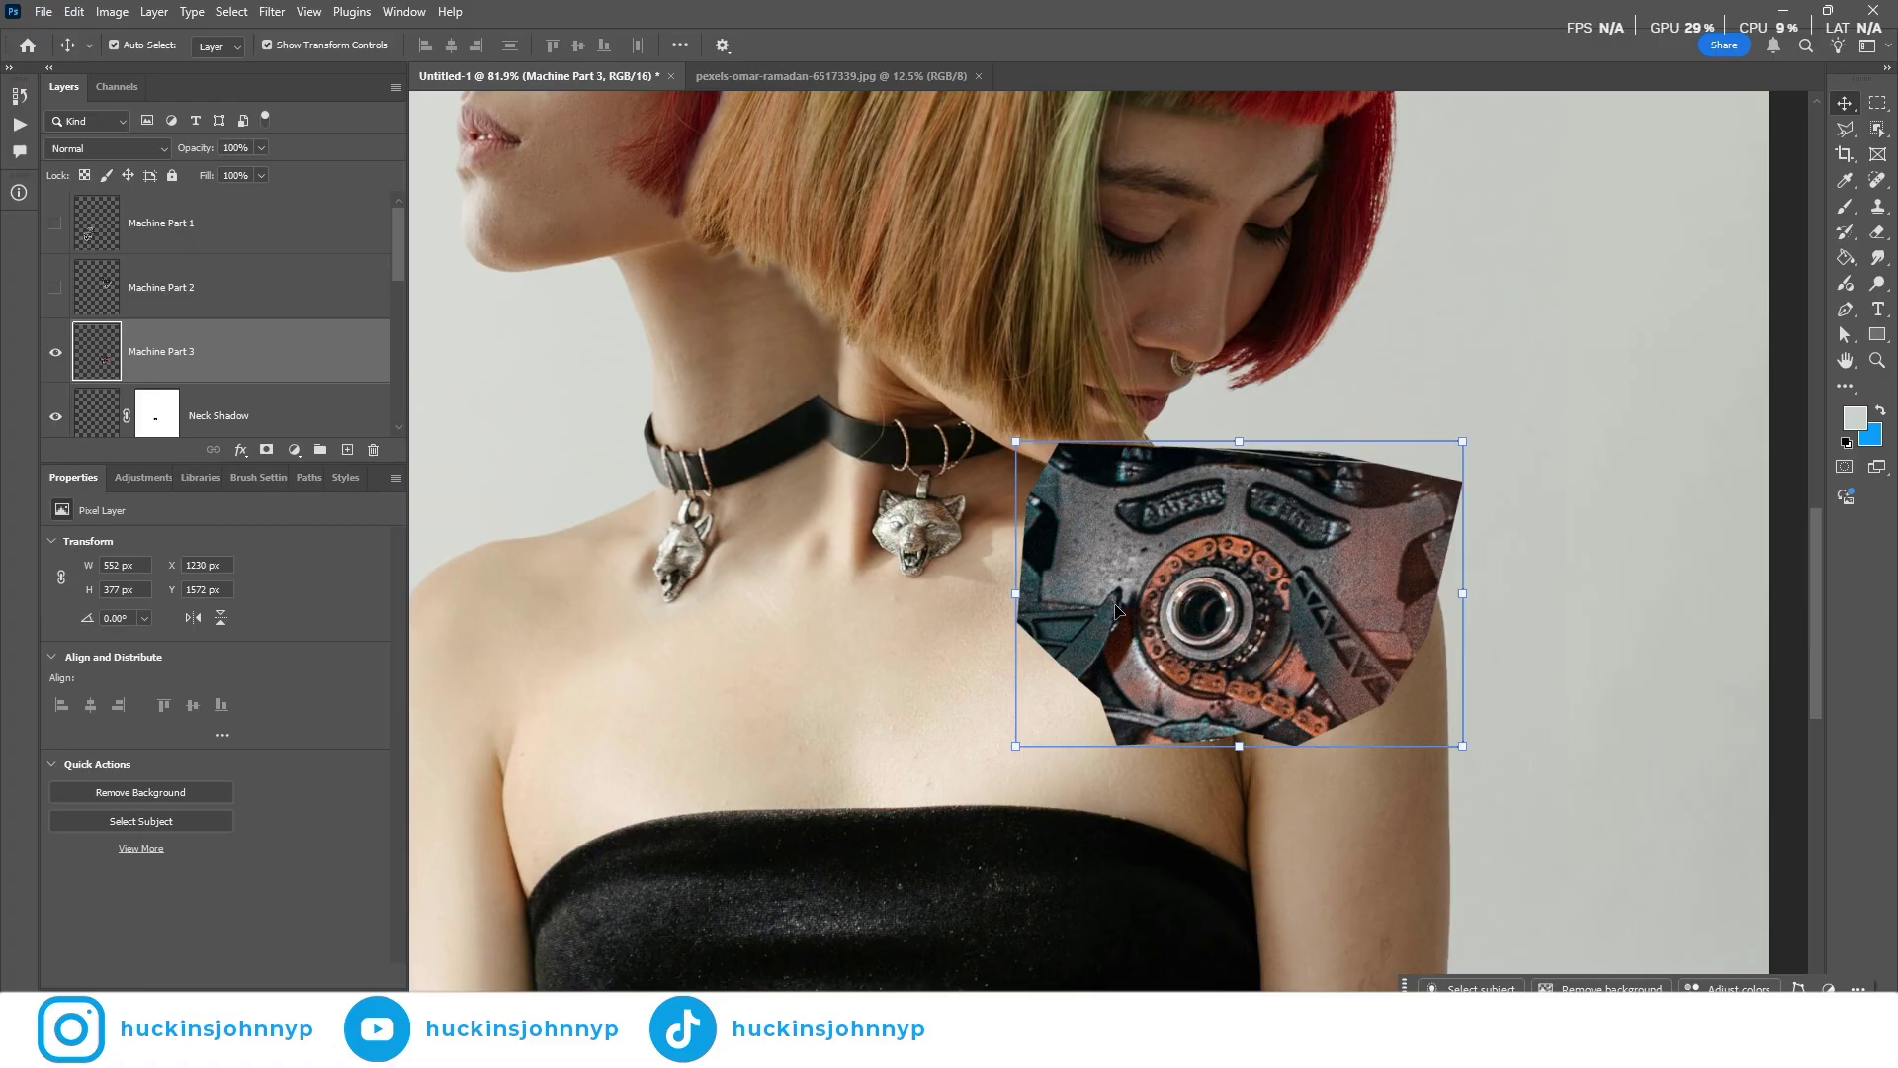
Add a layer mask to Machine Part 3 and paint out the plate around the round gear with a black Hard Round brush
{"action": "left_click", "coordinate": [266, 451]}
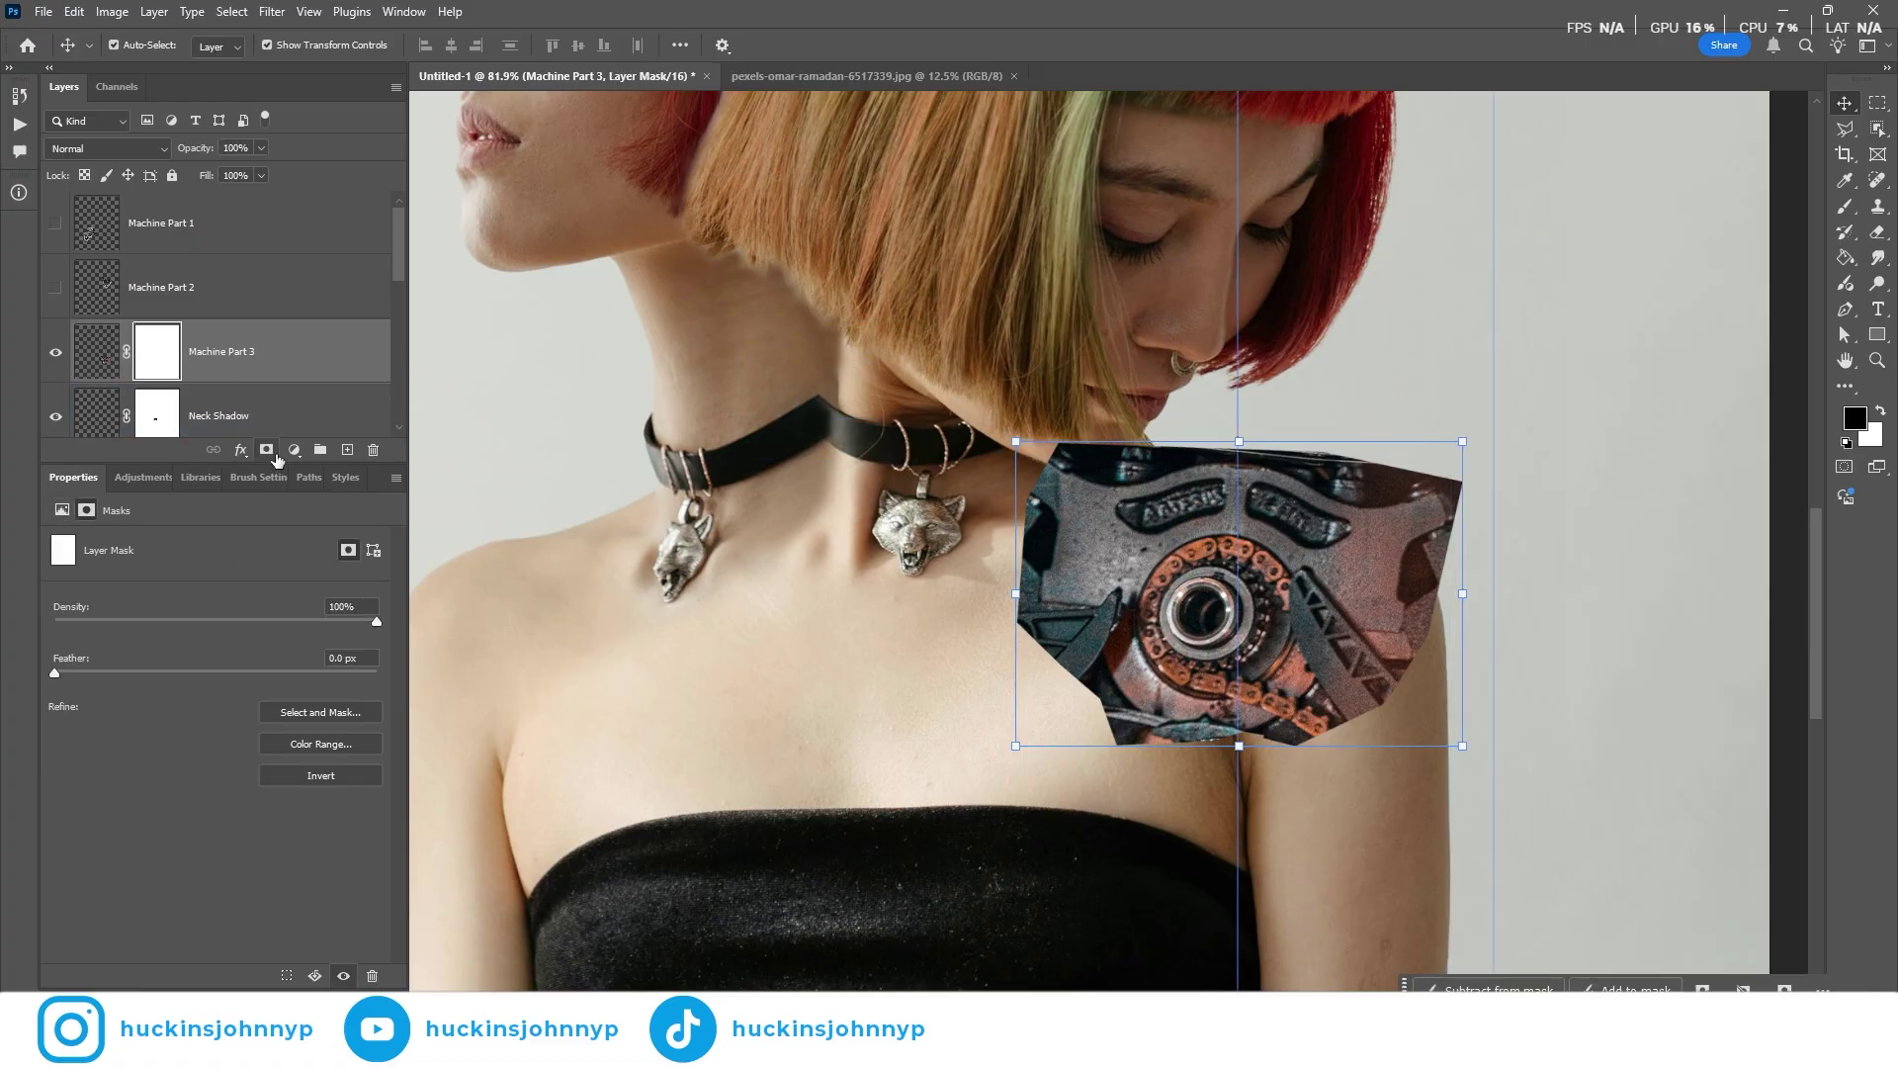
{"action": "right_click", "coordinate": [1255, 580]}
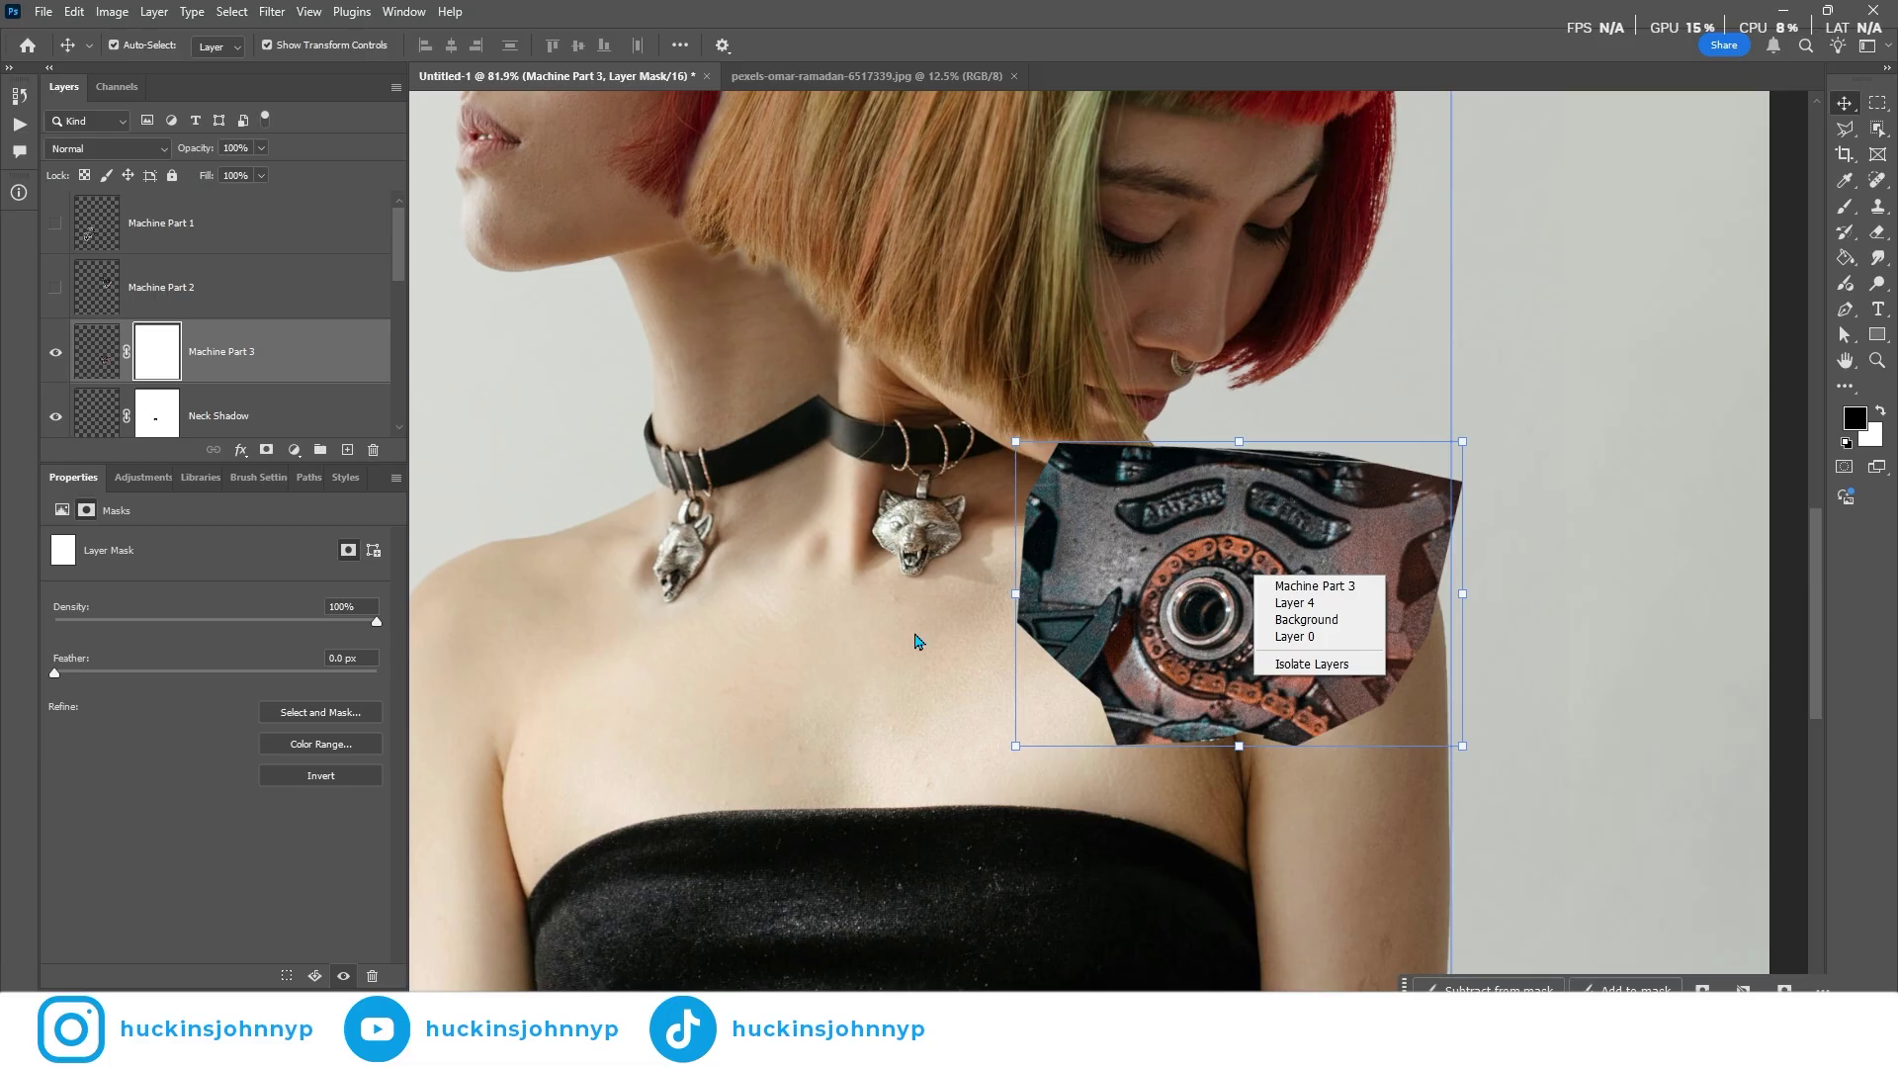
{"action": "left_click", "coordinate": [1120, 583]}
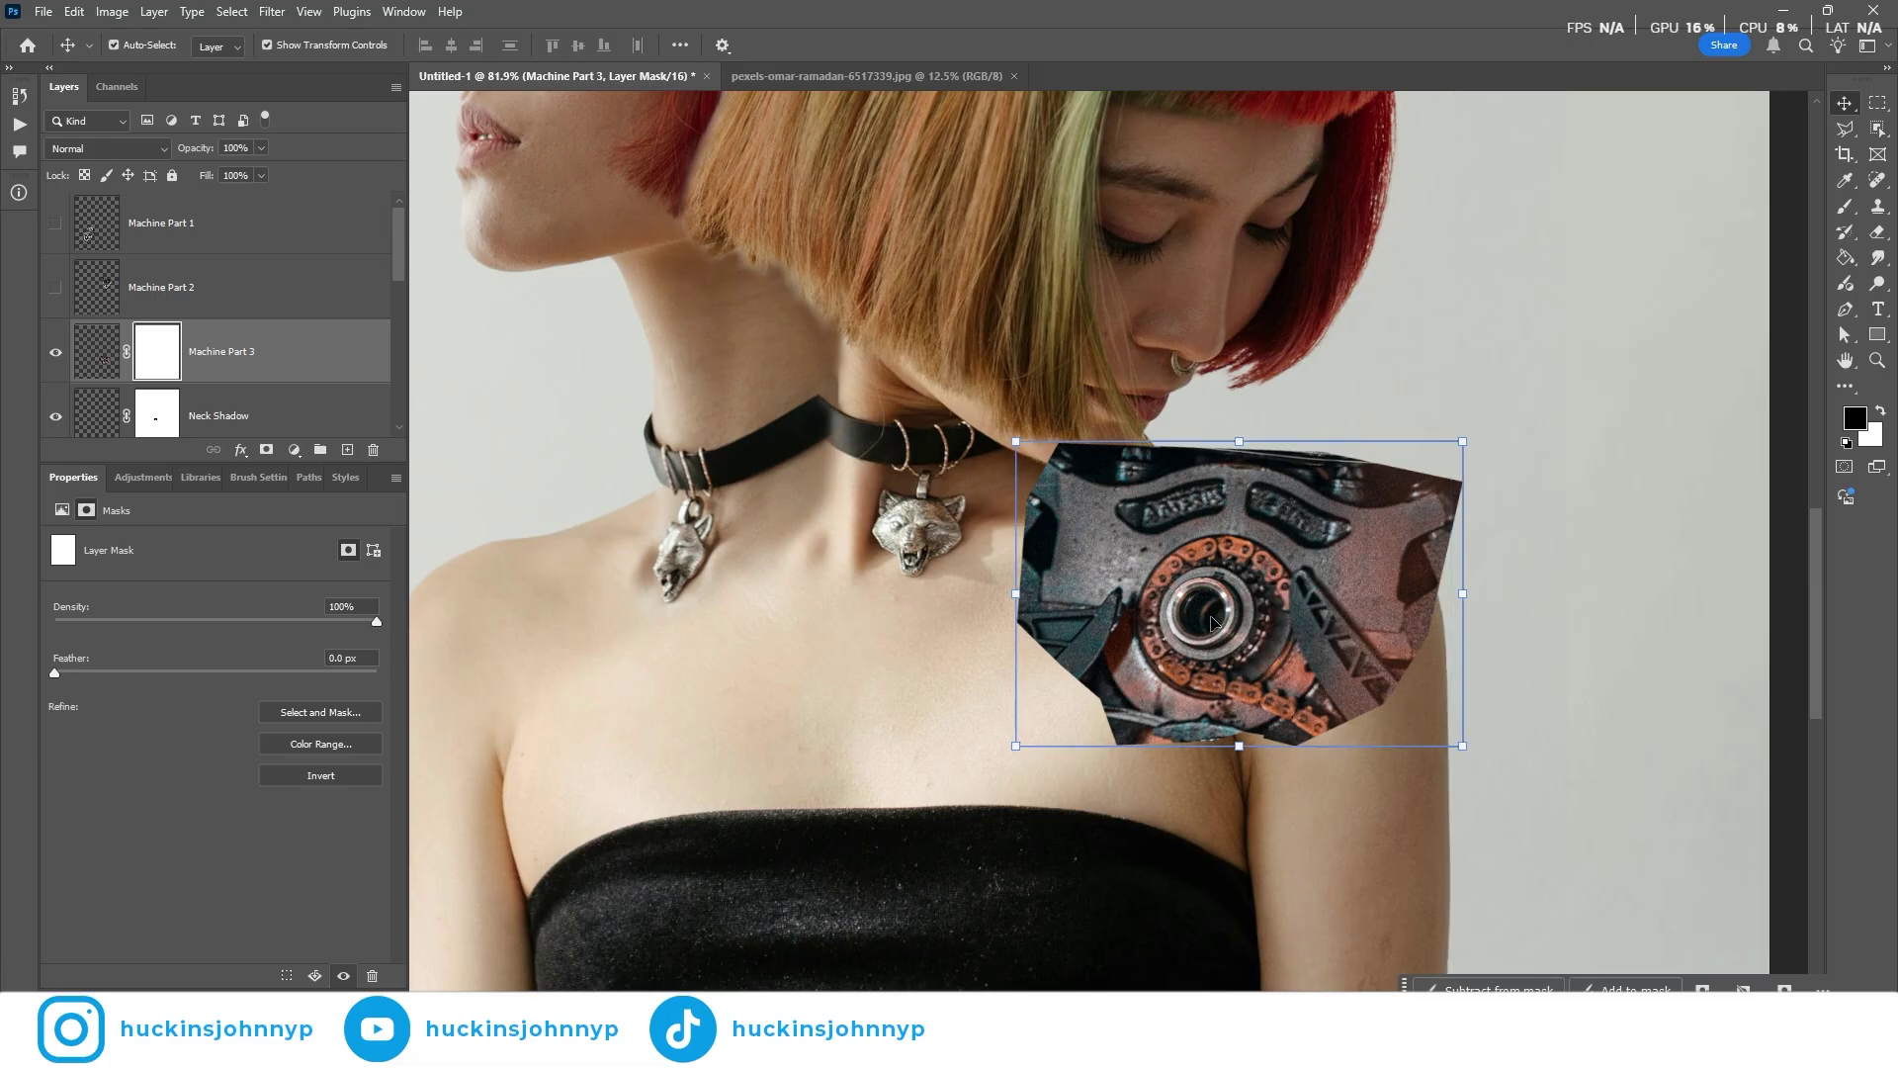
{"action": "key", "text": "b"}
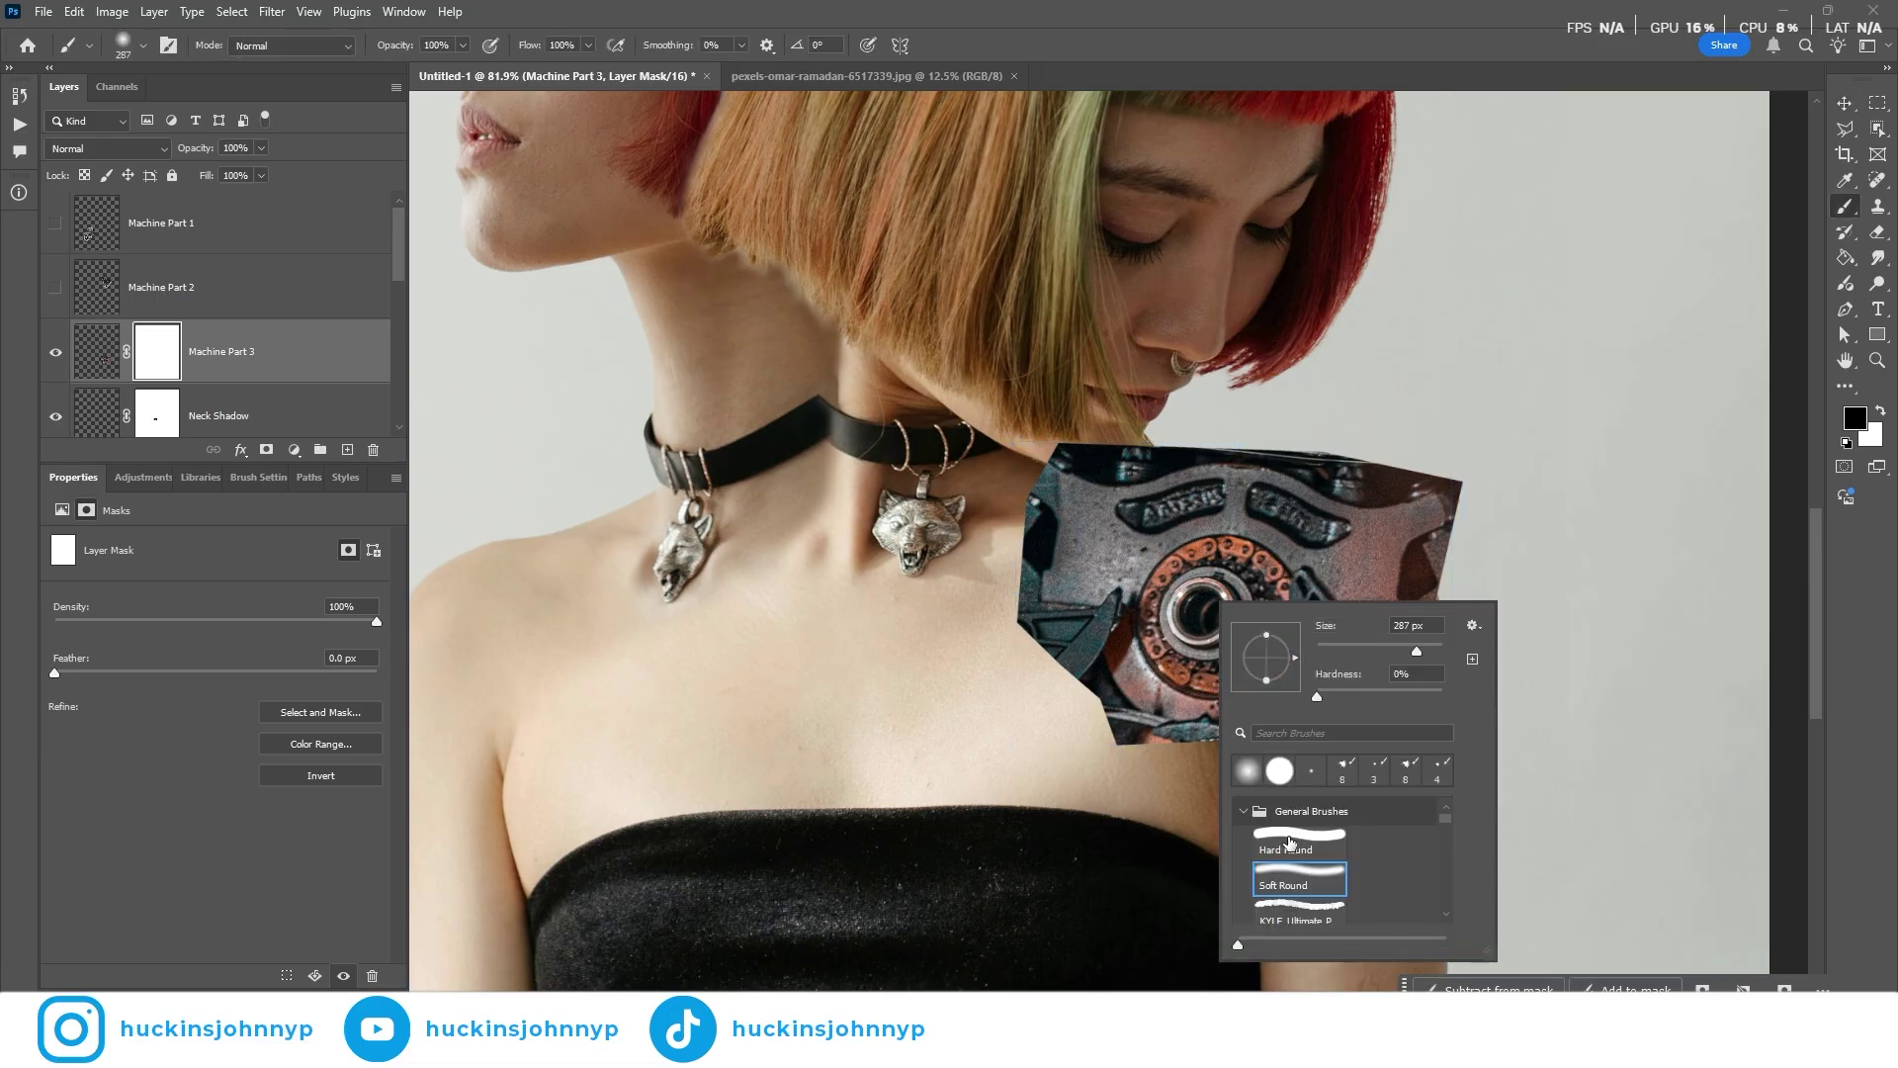
{"action": "left_click", "coordinate": [1302, 852]}
{"action": "mouse_move", "coordinate": [1060, 425]}
{"action": "left_mouse_down"}
{"action": "mouse_move", "coordinate": [1246, 847]}
{"action": "mouse_move", "coordinate": [1394, 797]}
{"action": "mouse_move", "coordinate": [1166, 840]}
{"action": "mouse_move", "coordinate": [979, 554]}
{"action": "mouse_move", "coordinate": [1373, 503]}
{"action": "mouse_move", "coordinate": [1313, 741]}
{"action": "left_mouse_up"}
{"action": "scroll", "coordinate": [1313, 741], "scroll_direction": "up", "scroll_amount": 5}
{"action": "mouse_move", "coordinate": [1170, 563]}
{"action": "left_mouse_down"}
{"action": "mouse_move", "coordinate": [946, 578]}
{"action": "mouse_move", "coordinate": [930, 672]}
{"action": "mouse_move", "coordinate": [1191, 652]}
{"action": "mouse_move", "coordinate": [1305, 588]}
{"action": "mouse_move", "coordinate": [1296, 619]}
{"action": "mouse_move", "coordinate": [1314, 452]}
{"action": "mouse_move", "coordinate": [1167, 361]}
{"action": "mouse_move", "coordinate": [978, 370]}
{"action": "mouse_move", "coordinate": [895, 416]}
{"action": "mouse_move", "coordinate": [864, 495]}
{"action": "mouse_move", "coordinate": [836, 475]}
{"action": "mouse_move", "coordinate": [879, 393]}
{"action": "mouse_move", "coordinate": [1014, 385]}
{"action": "left_mouse_up"}
Trim the upper edge of the Machine Part 3 mask around the chain with a 32 px brush, alternating black and white
{"action": "key", "text": "x"}
{"action": "scroll", "coordinate": [1014, 386], "scroll_direction": "down", "scroll_amount": 3}
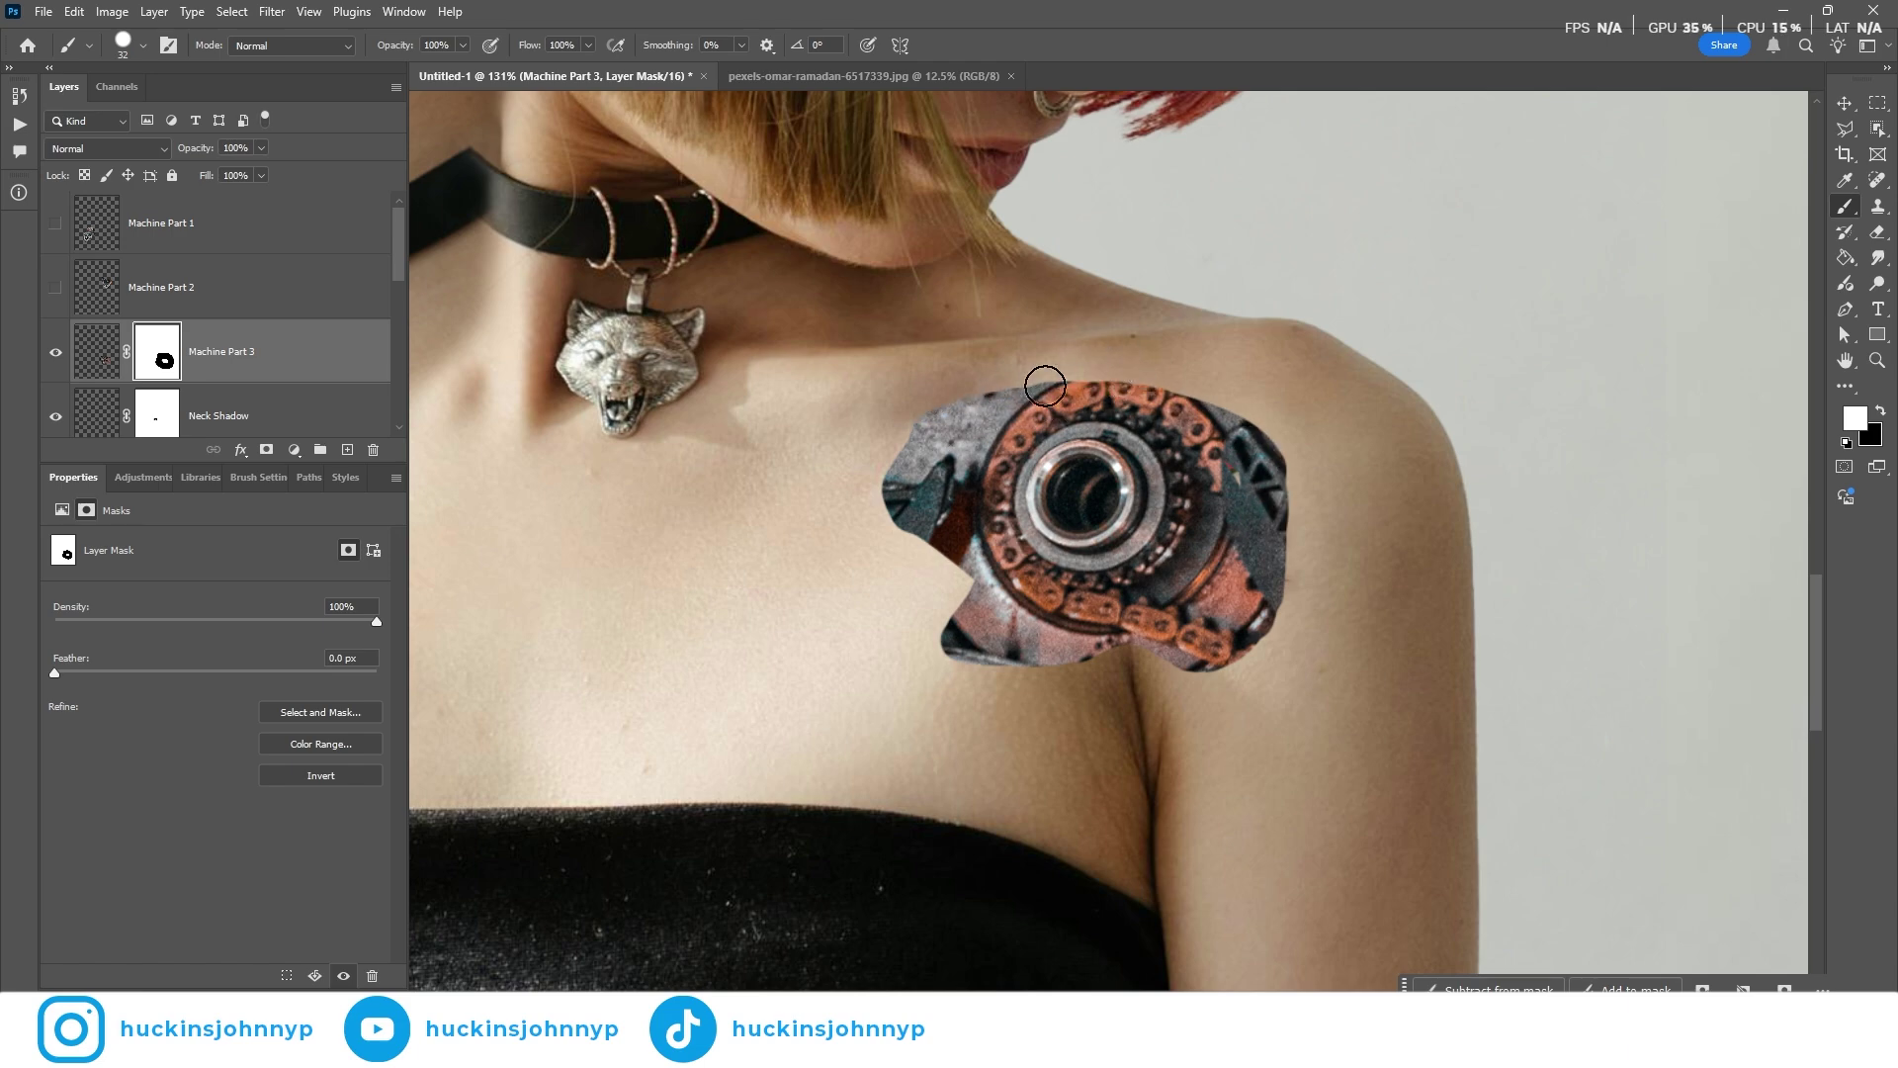
{"action": "key", "text": "x"}
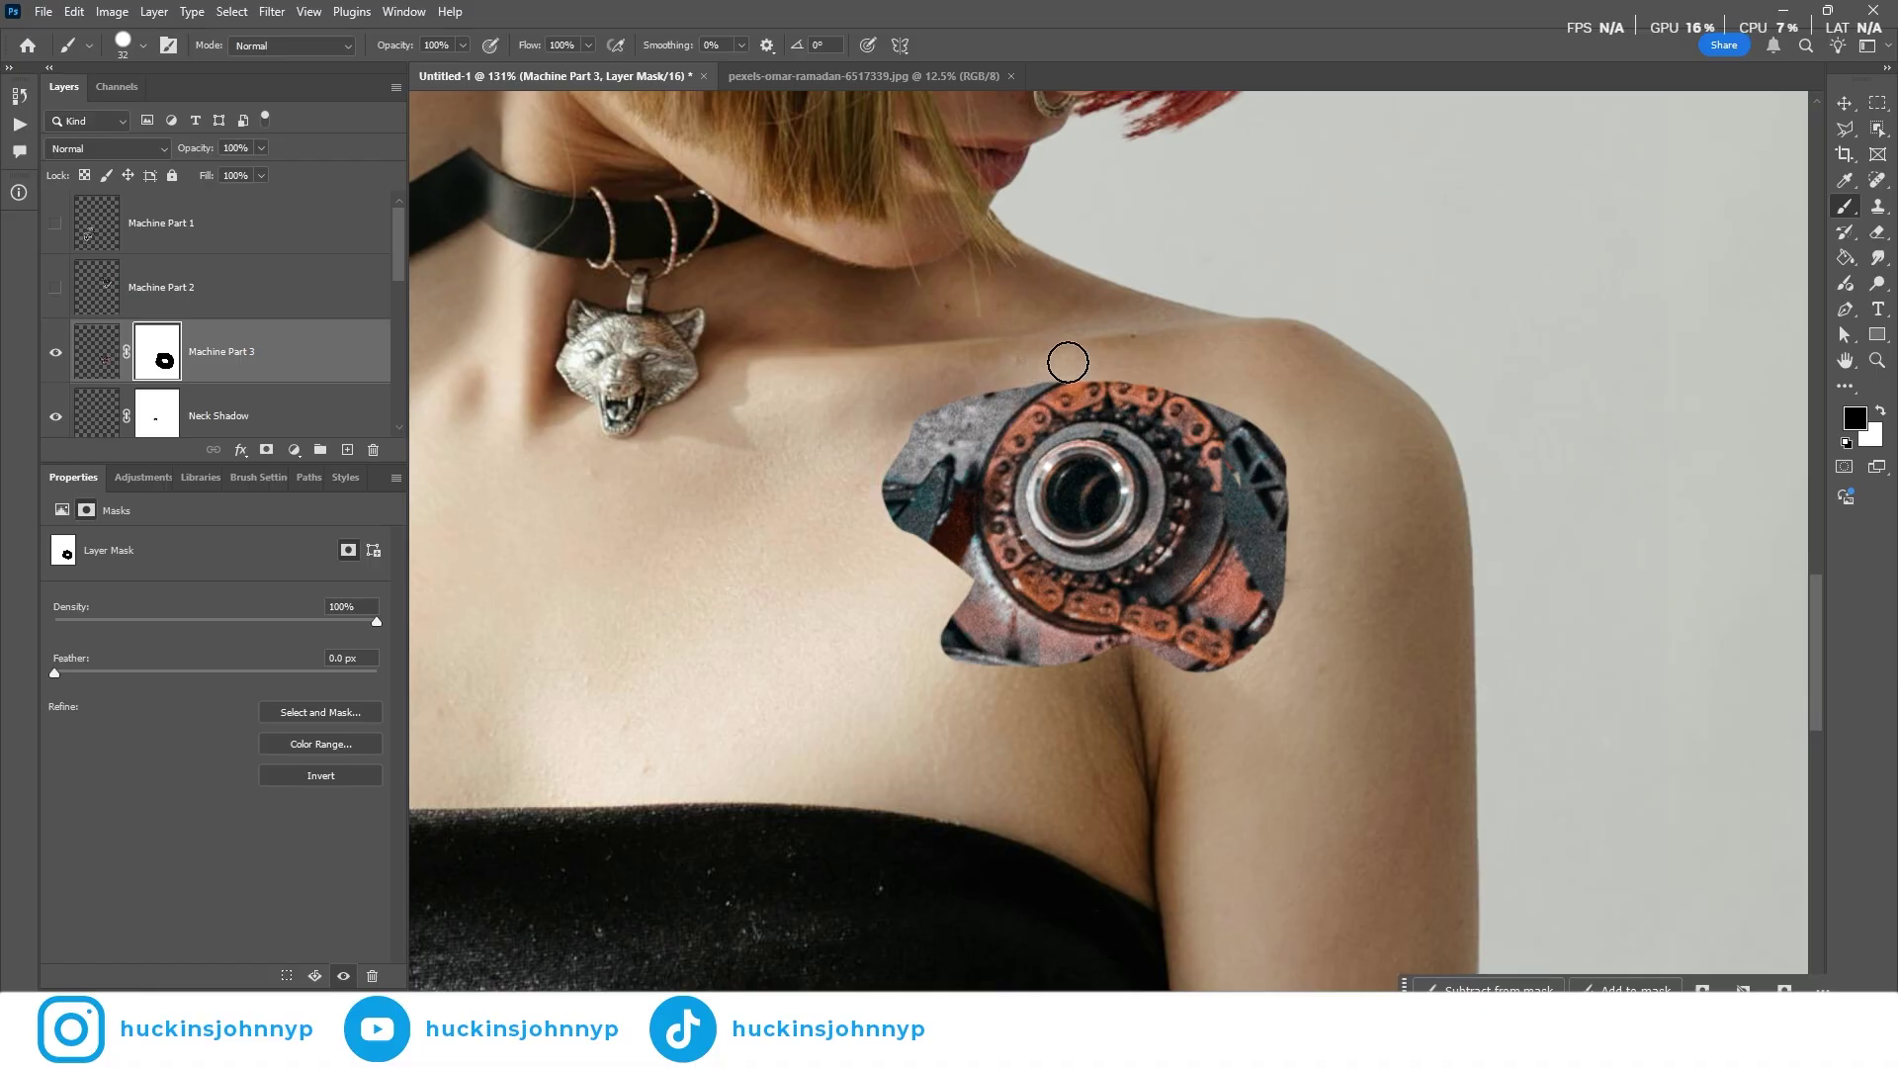
{"action": "left_click_drag", "start_coordinate": [1014, 365], "coordinate": [1175, 368]}
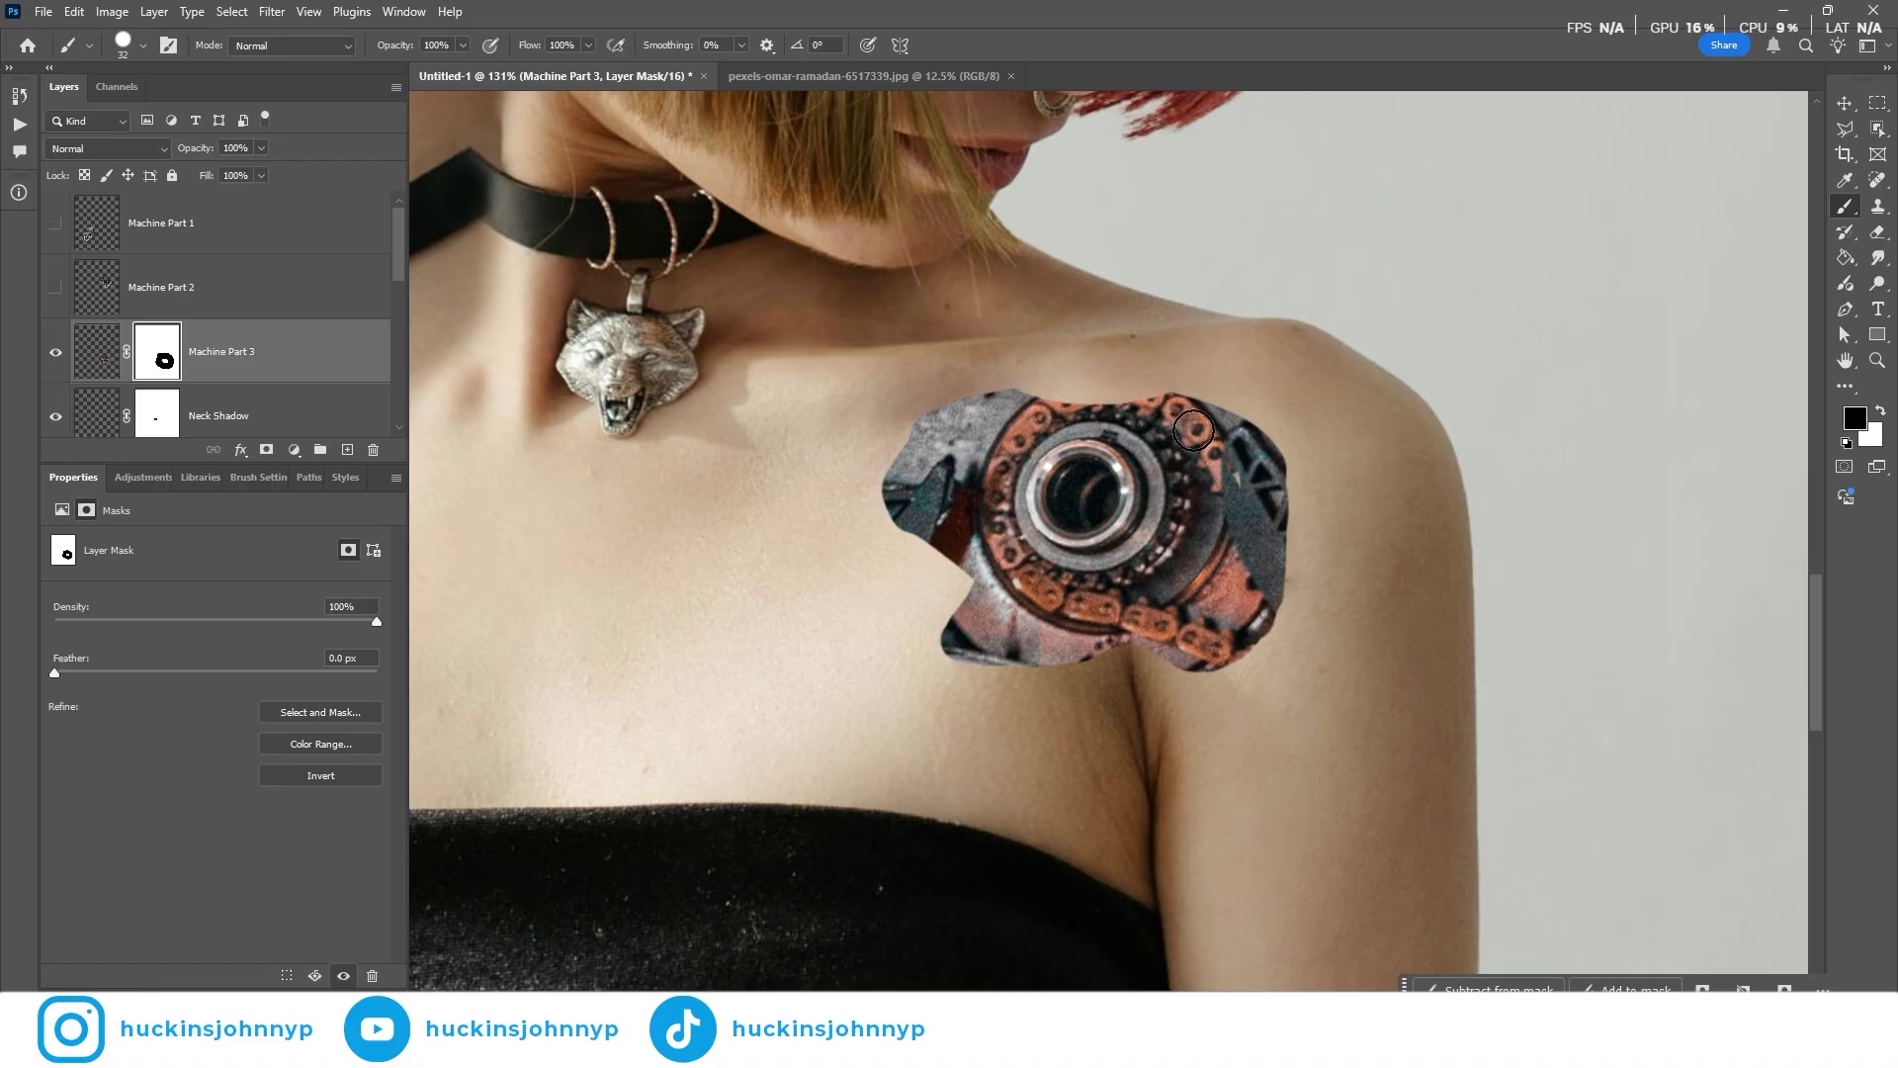
{"action": "key", "text": "x"}
{"action": "key", "text": "x"}
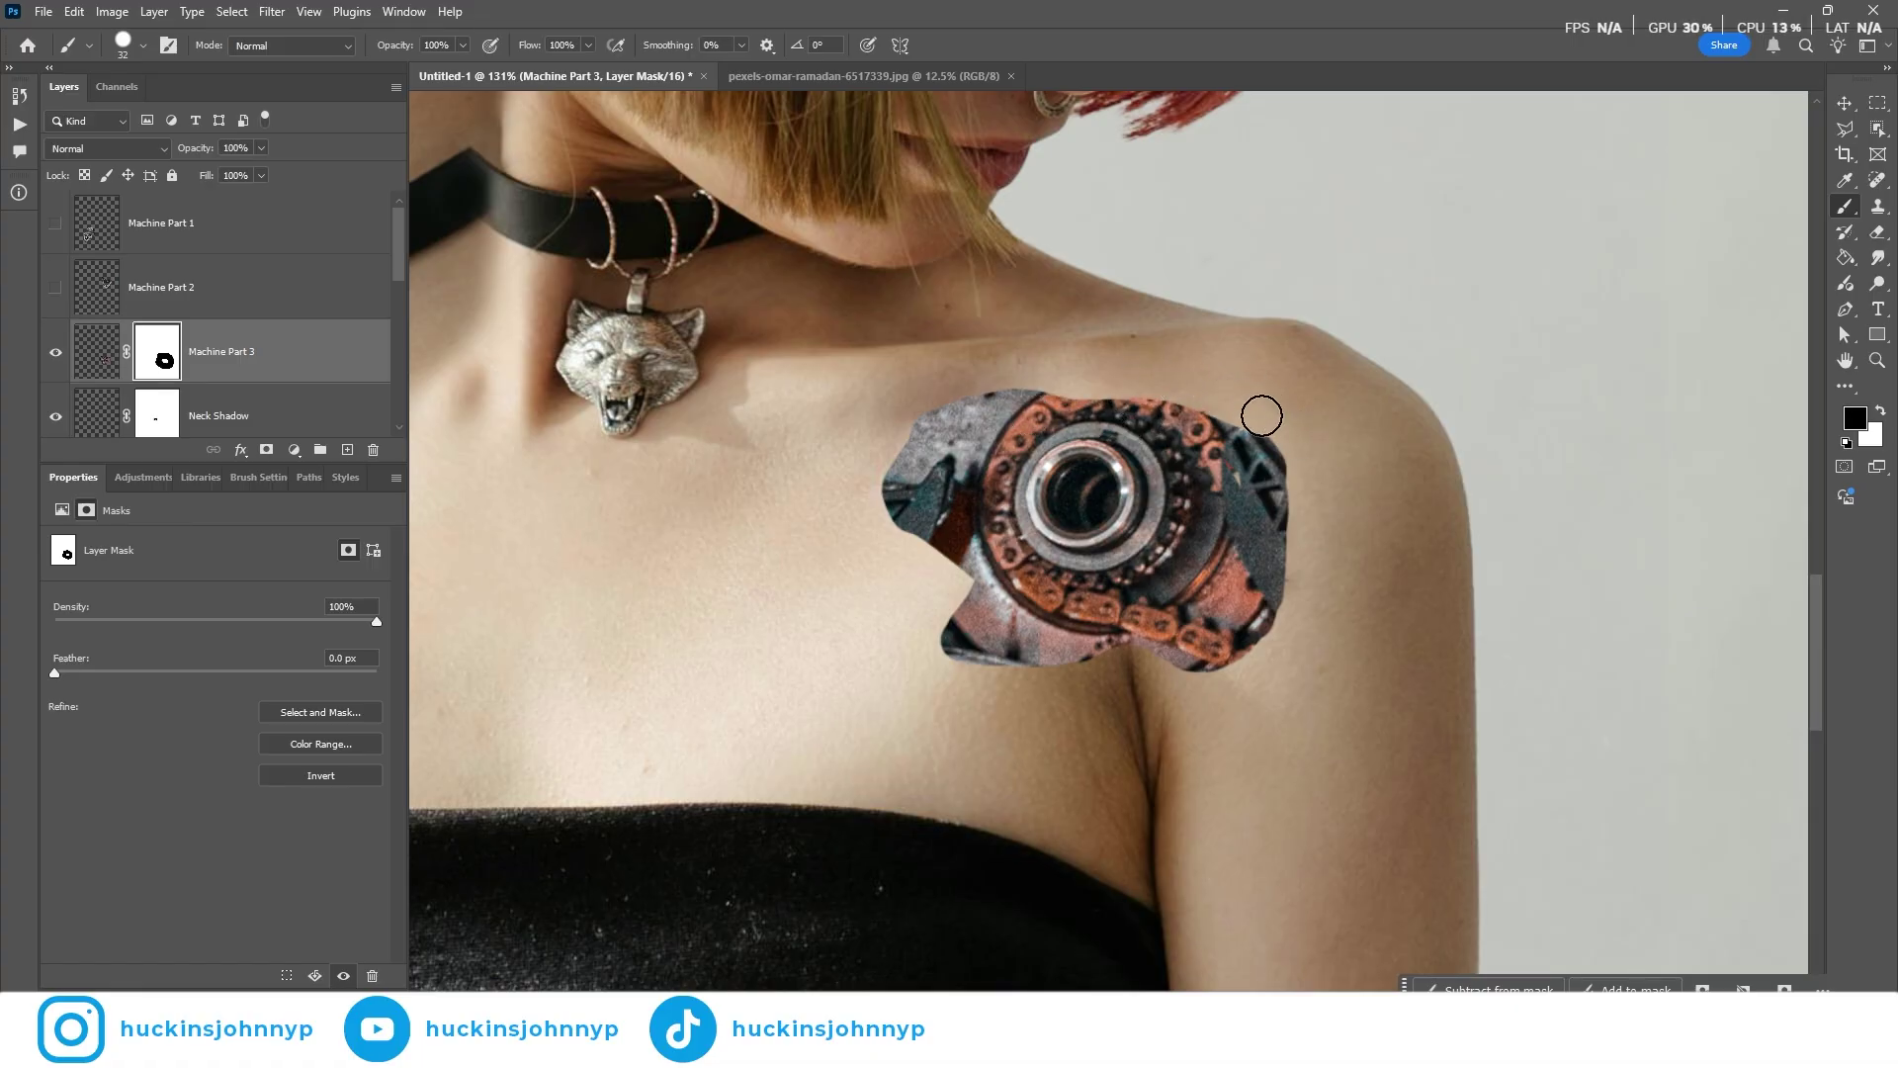
Set the brush smoothing to 40% and refine the Machine Part 3 mask along its outer edges, alternating black and white
{"action": "left_click", "coordinate": [740, 45]}
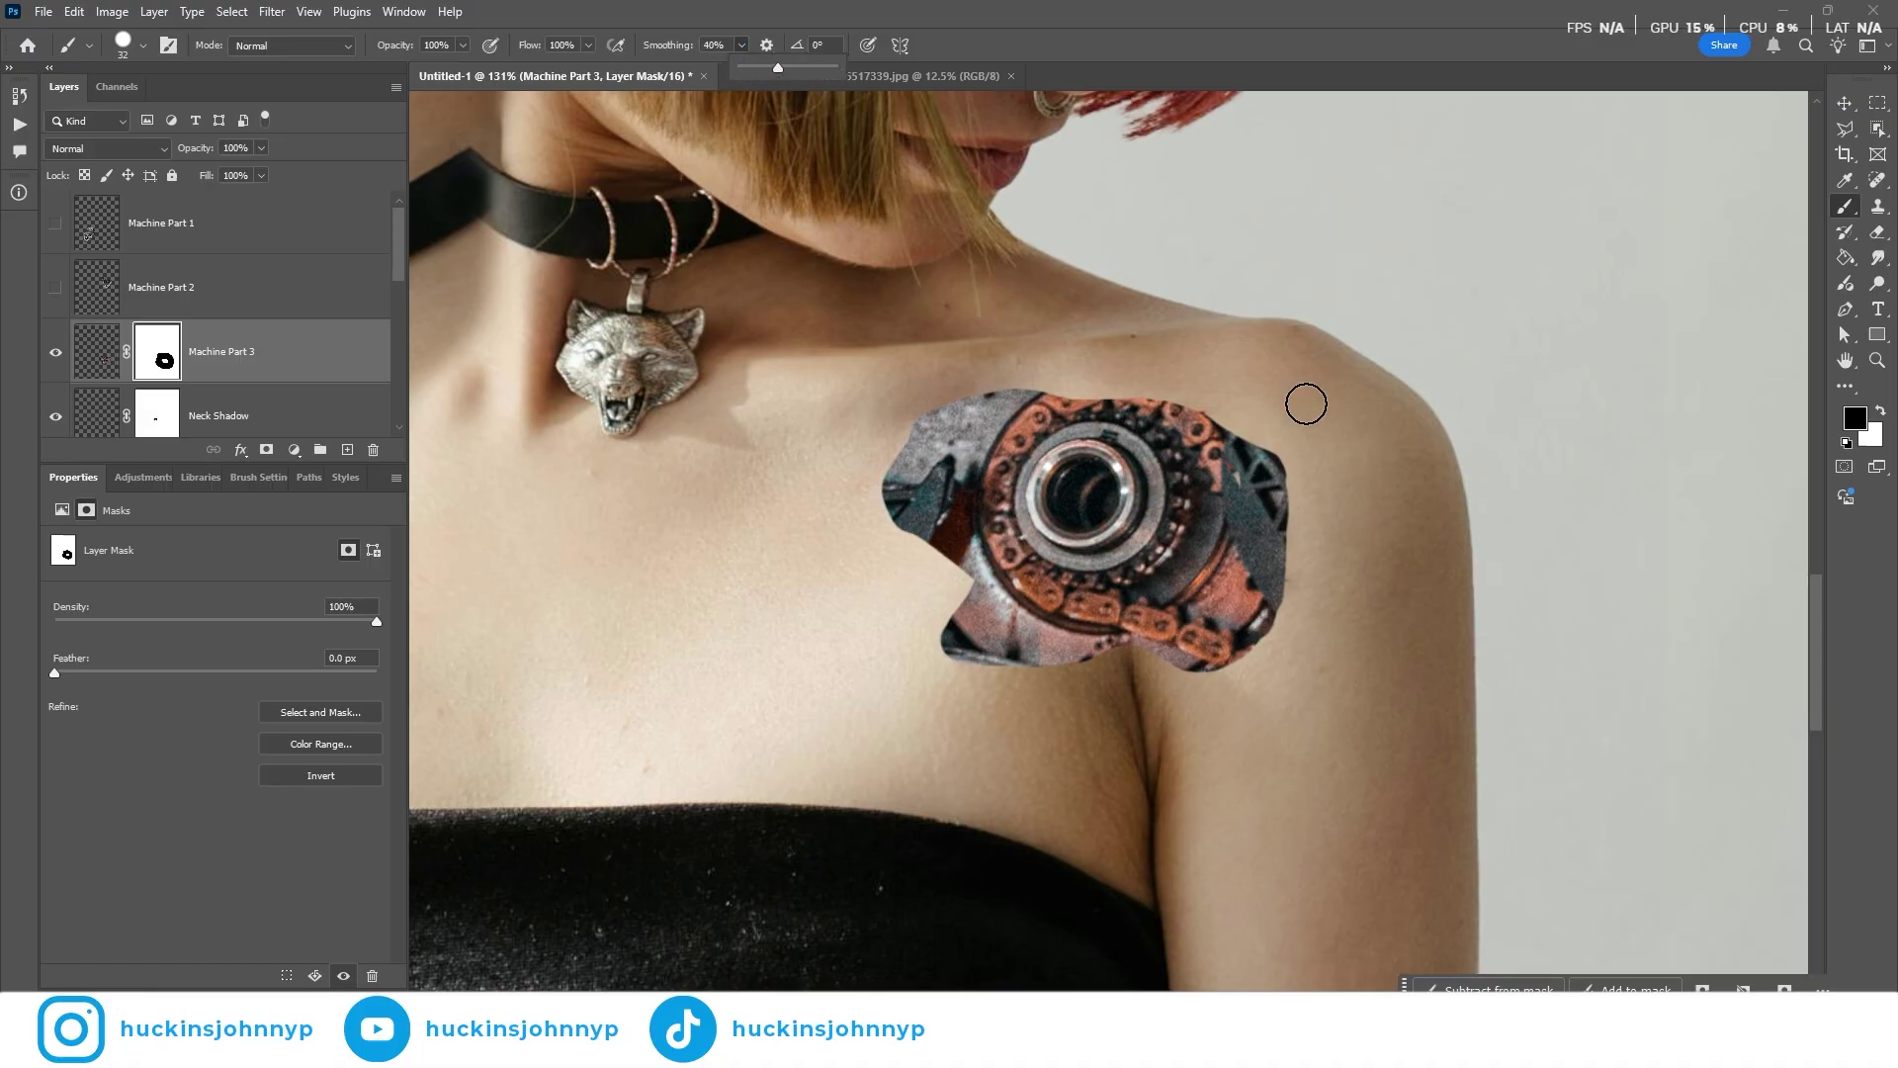
{"action": "left_click", "coordinate": [1244, 411]}
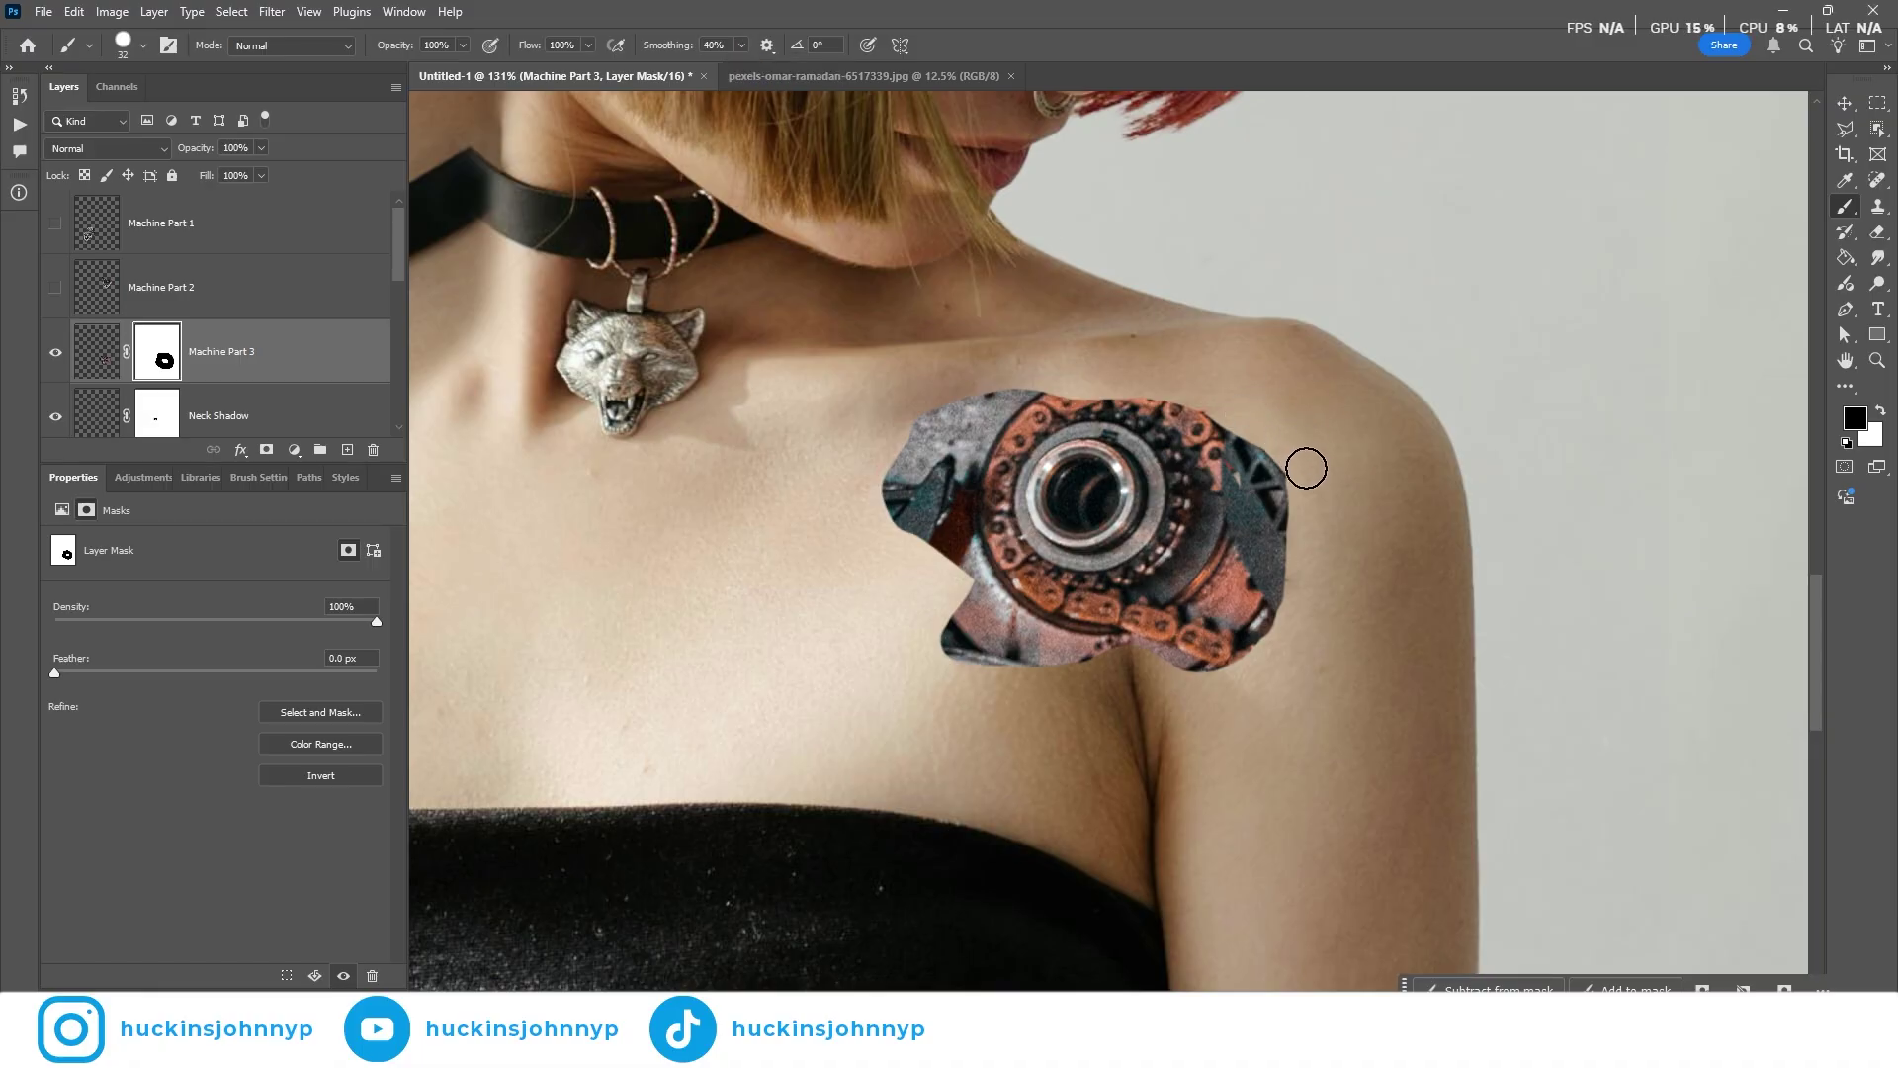
{"action": "left_click_drag", "start_coordinate": [1225, 390], "coordinate": [1280, 633]}
{"action": "key", "text": "x"}
{"action": "left_click_drag", "start_coordinate": [974, 652], "coordinate": [903, 485]}
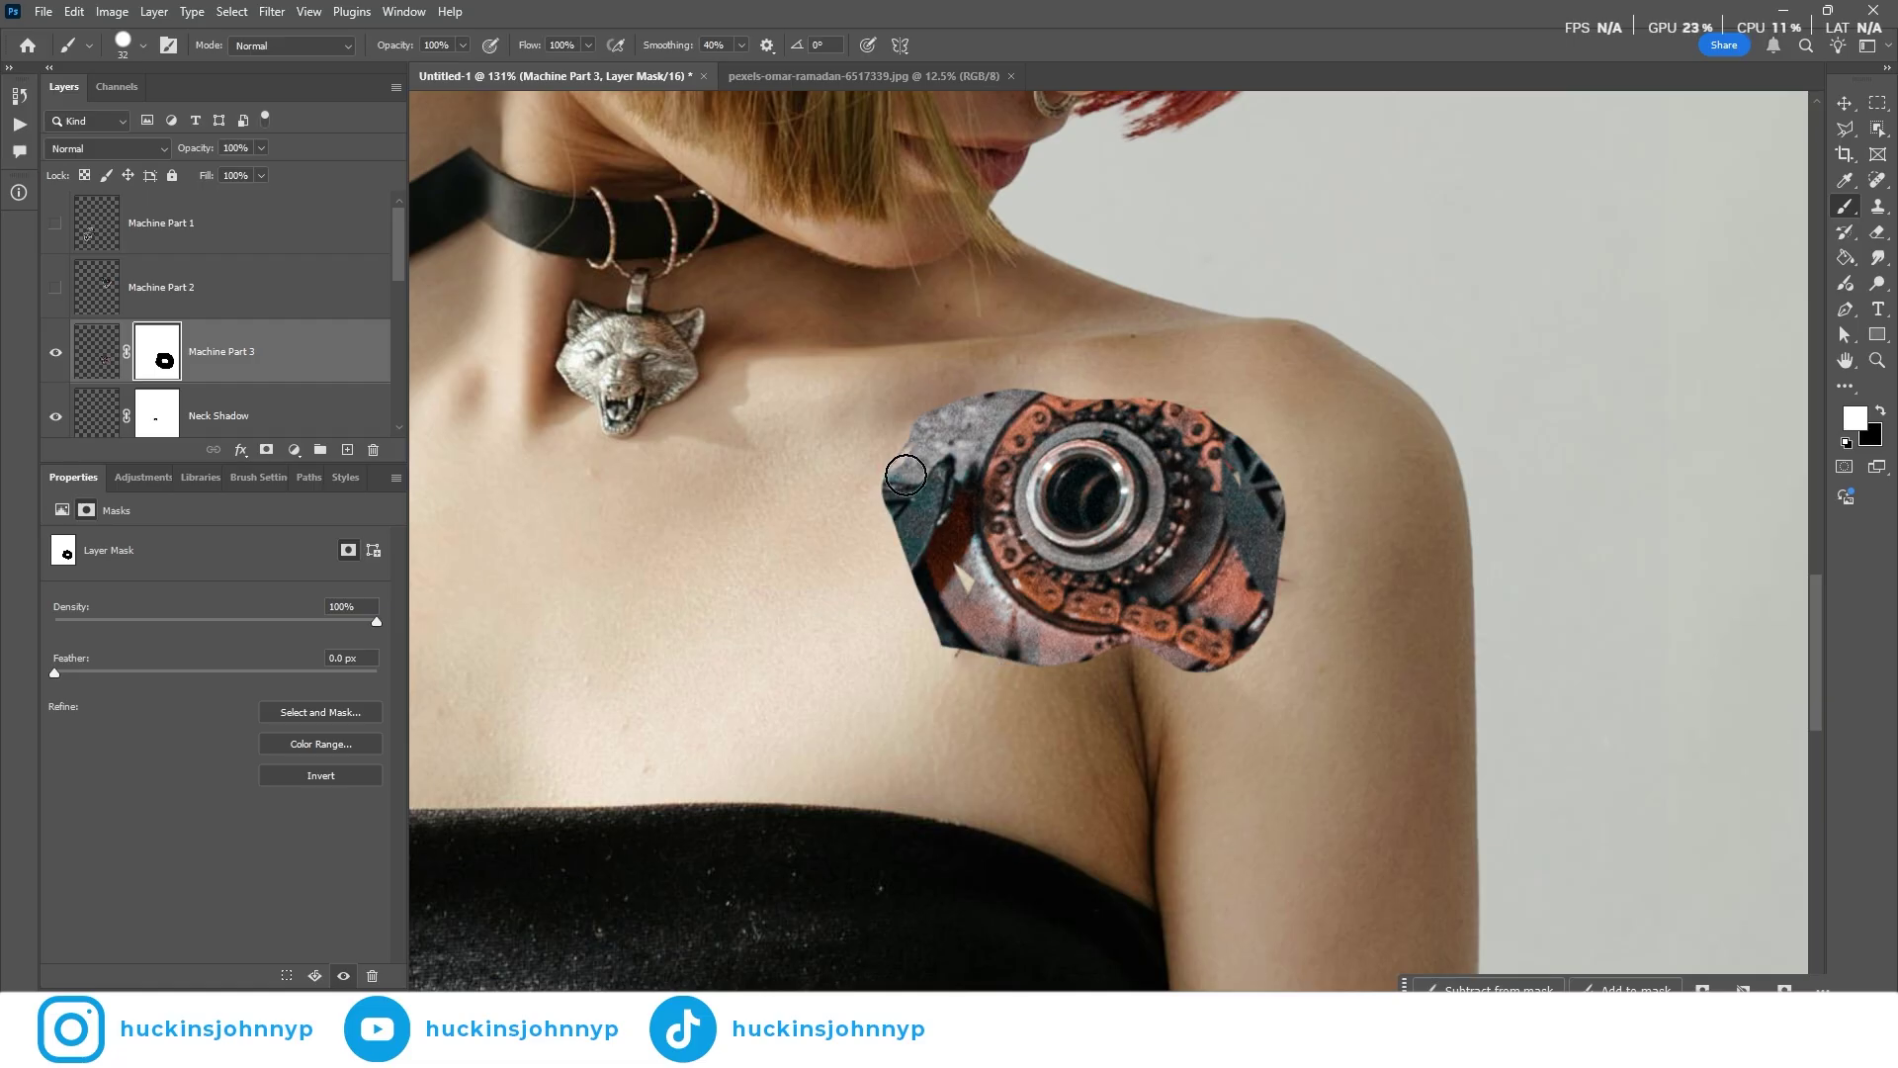
{"action": "key", "text": "x"}
Examine the masked machine part against the whole figure and up close to judge its outline
{"action": "scroll", "coordinate": [1190, 797], "scroll_direction": "down", "scroll_amount": 2}
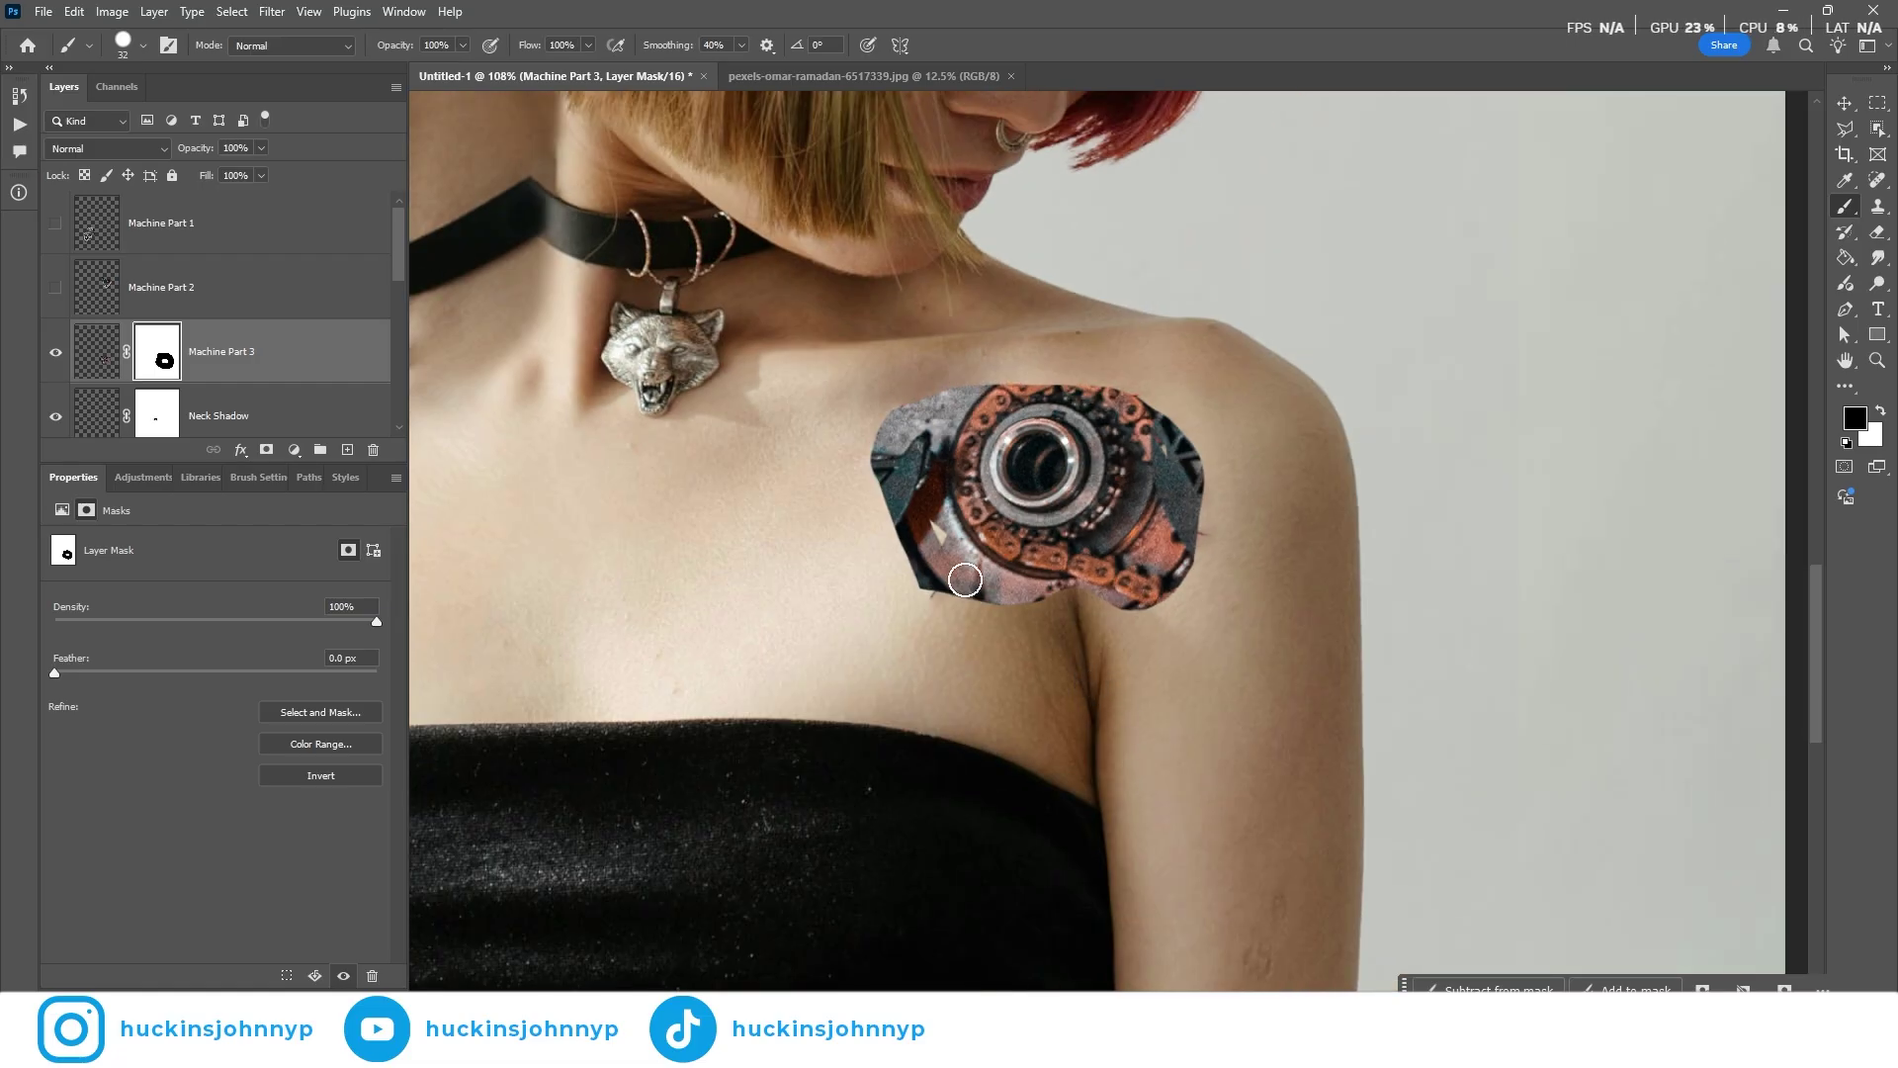
{"action": "scroll", "coordinate": [965, 579], "scroll_direction": "down", "scroll_amount": 3}
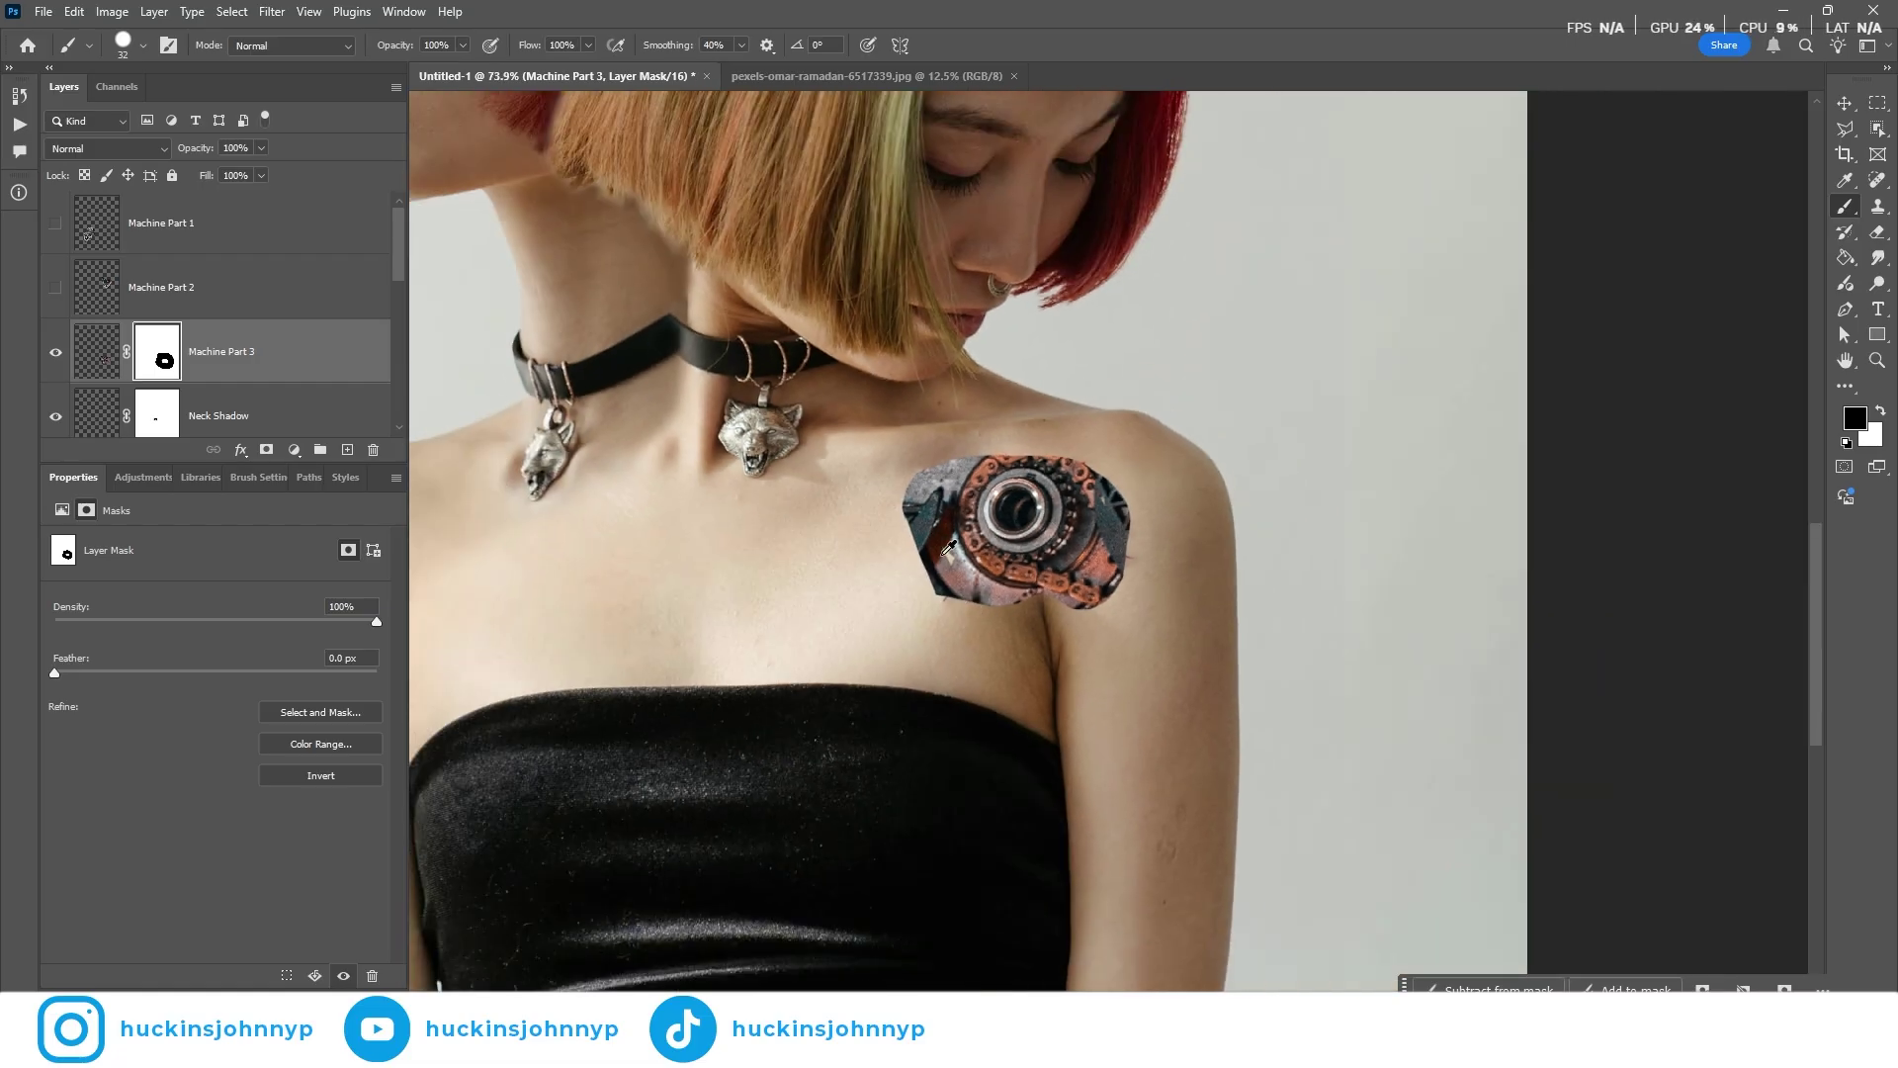
{"action": "scroll", "coordinate": [939, 554], "scroll_direction": "down", "scroll_amount": 2}
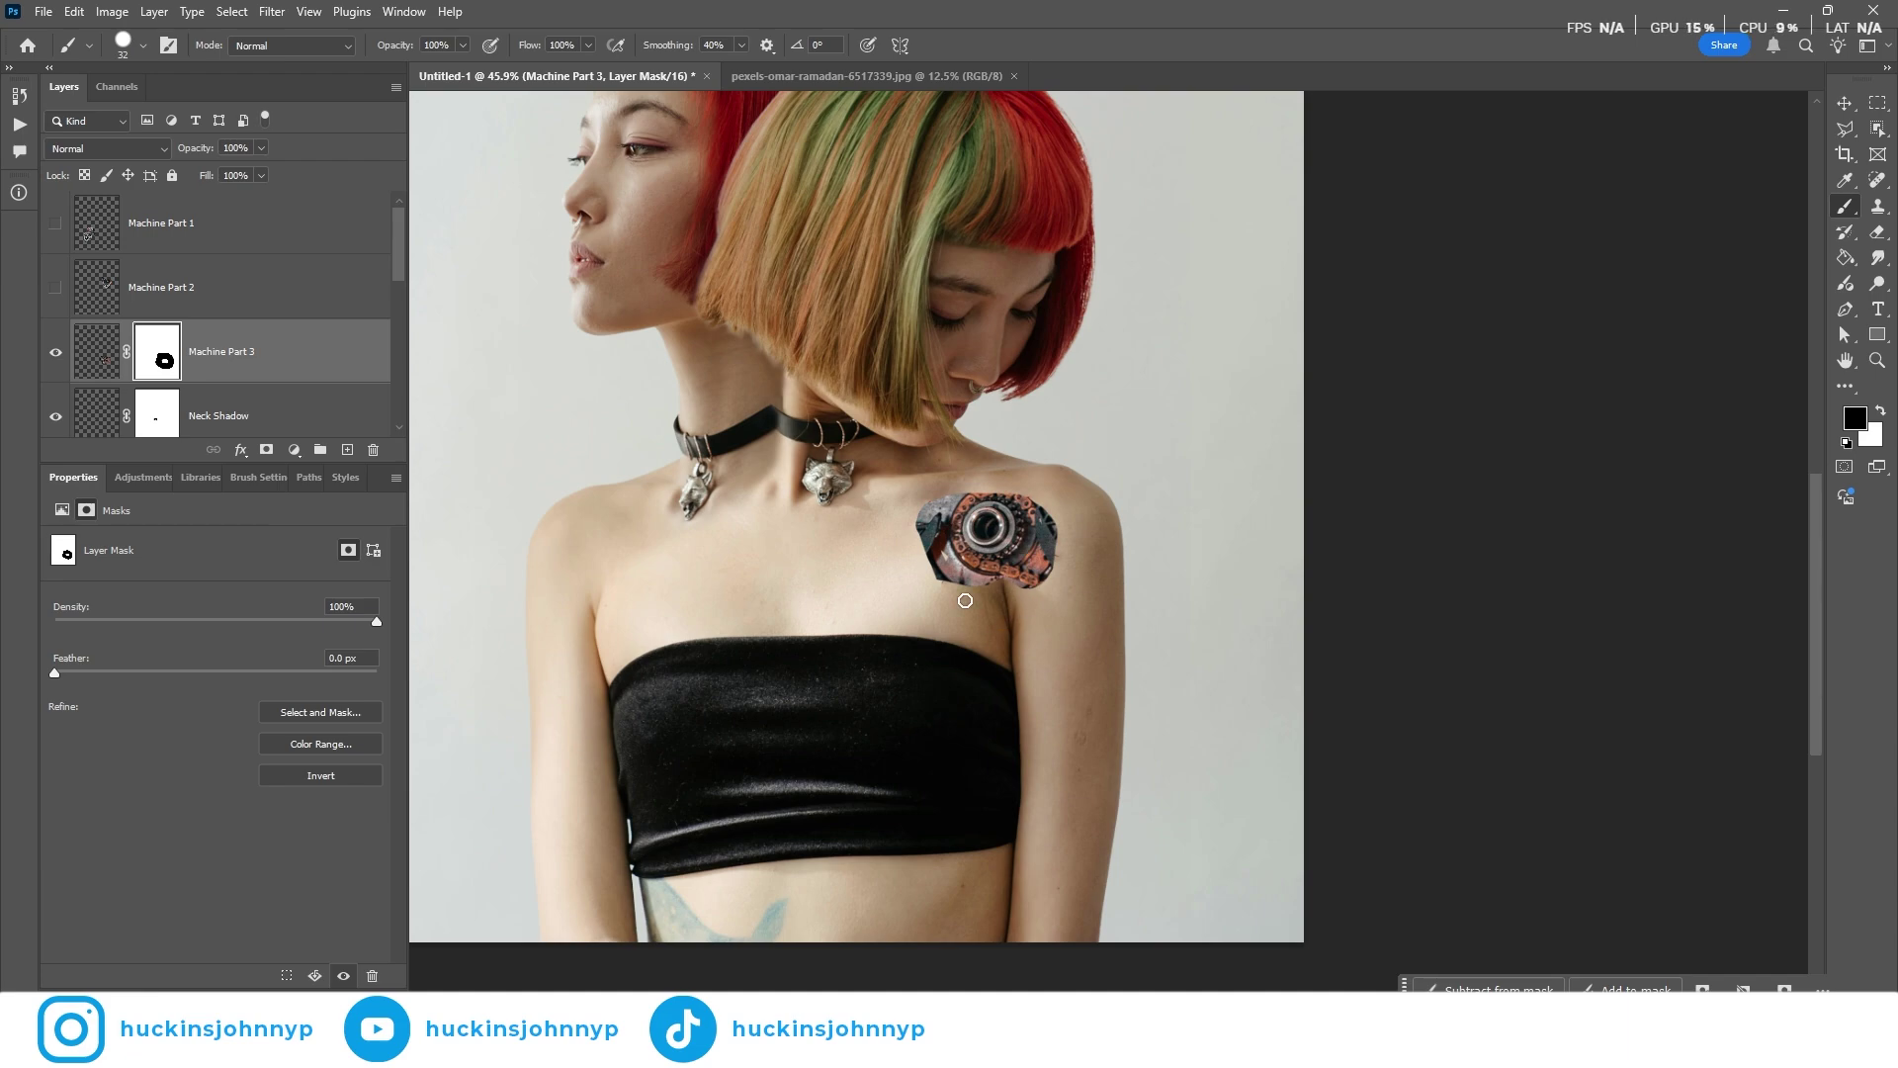
{"action": "scroll", "coordinate": [763, 409], "scroll_direction": "down", "scroll_amount": 1}
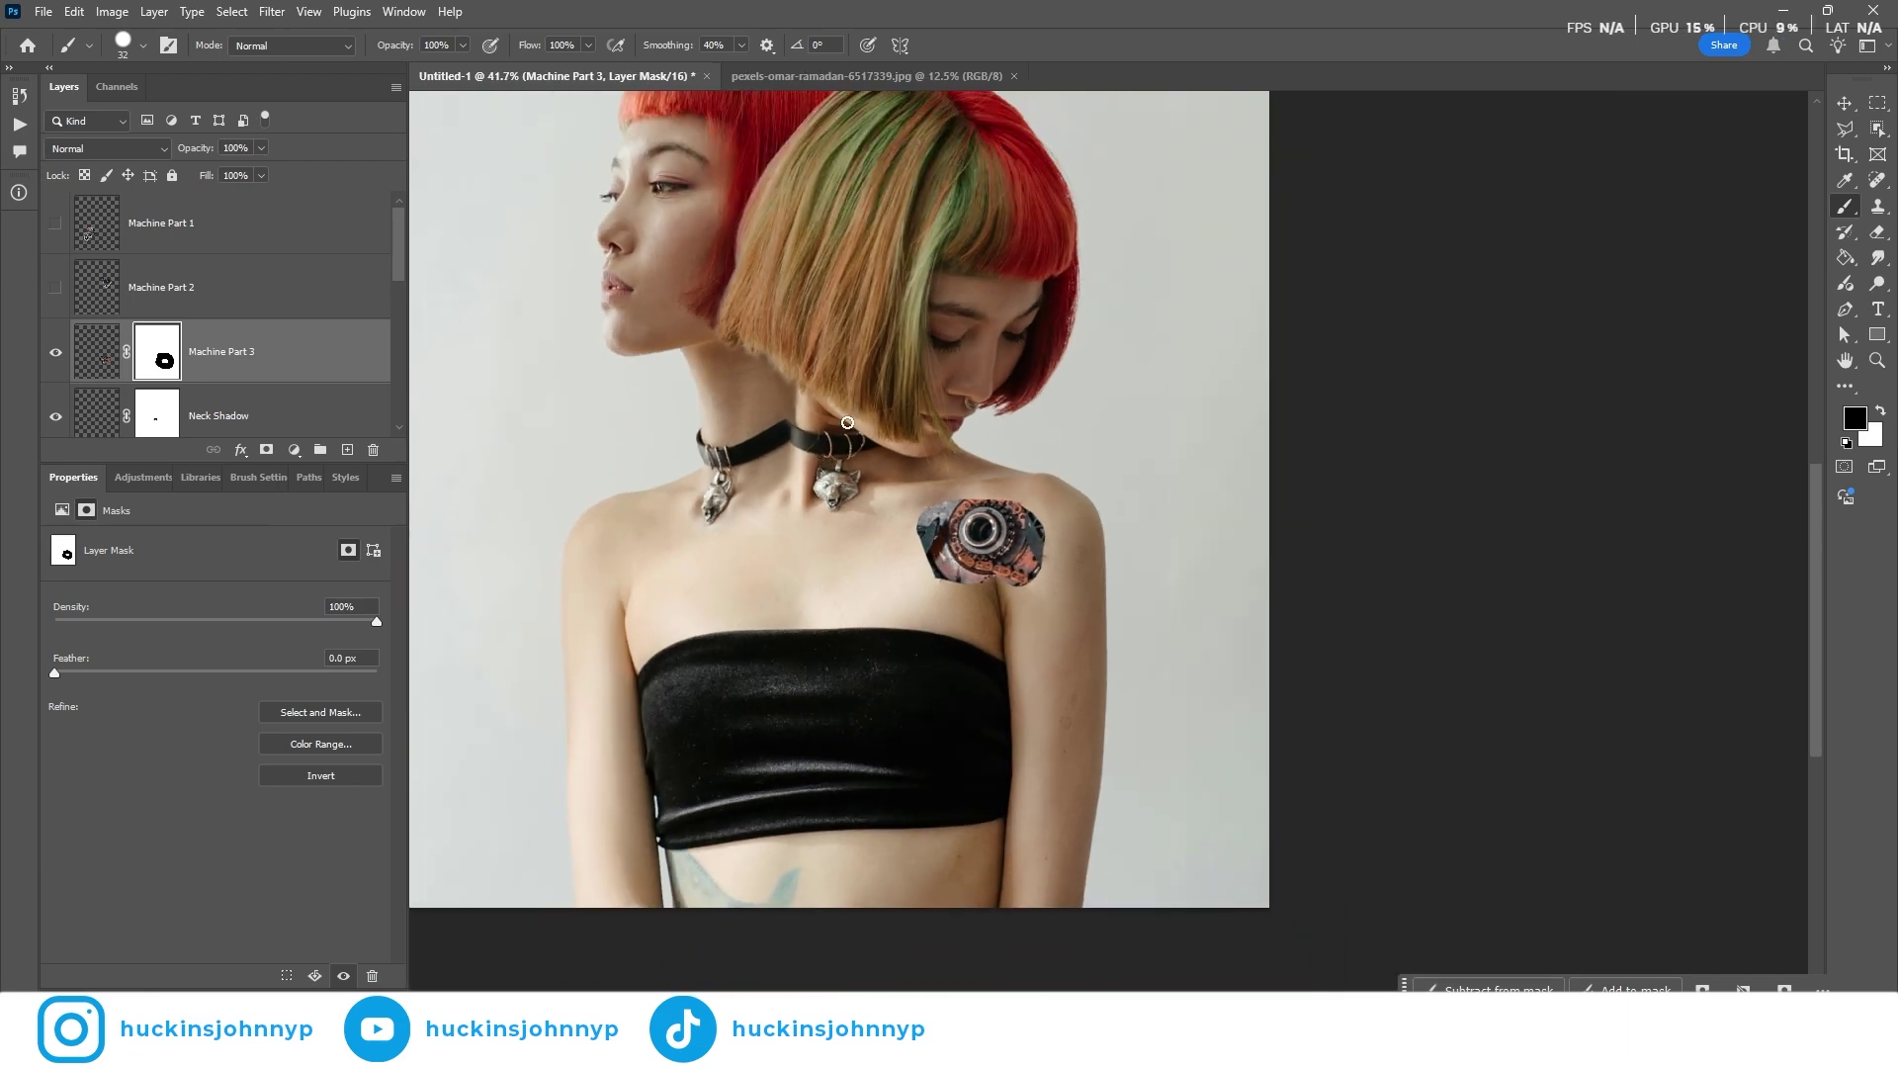
{"action": "scroll", "coordinate": [934, 539], "scroll_direction": "up", "scroll_amount": 3}
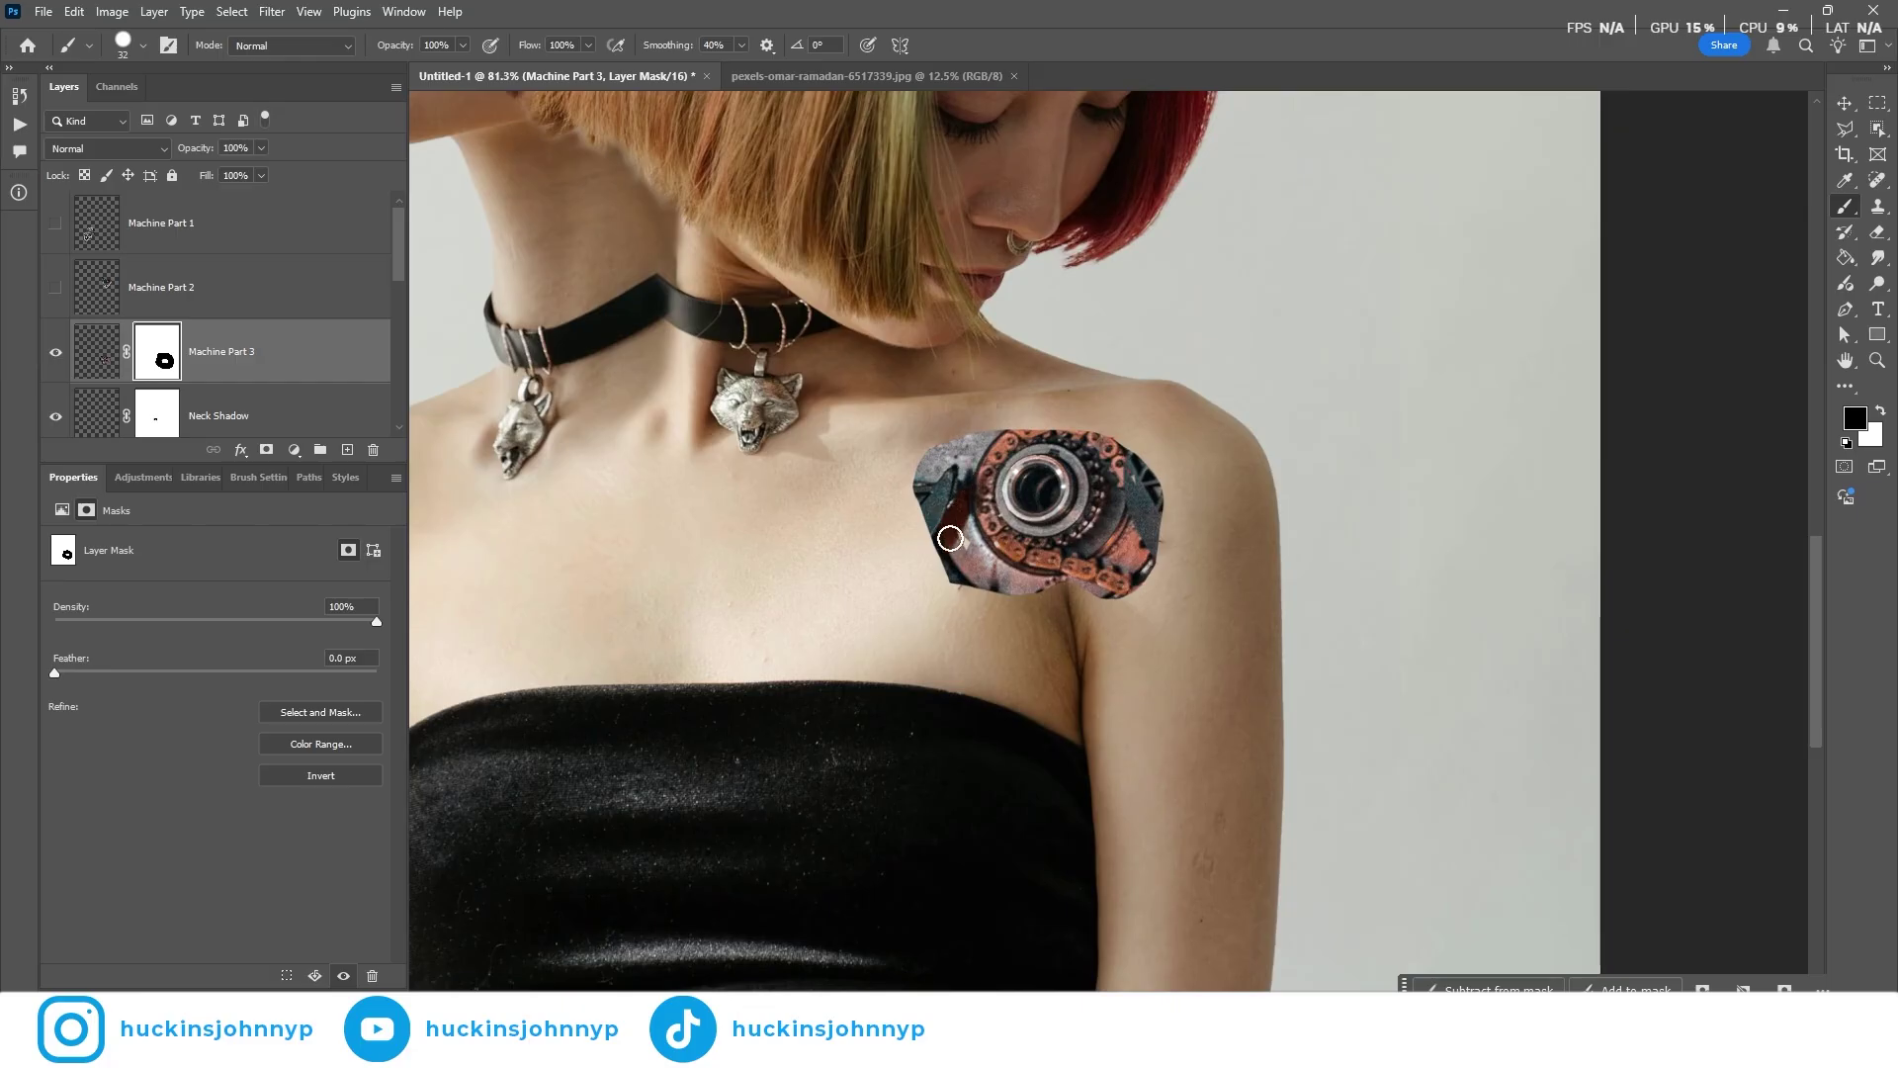
{"action": "scroll", "coordinate": [944, 585], "scroll_direction": "down", "scroll_amount": 3}
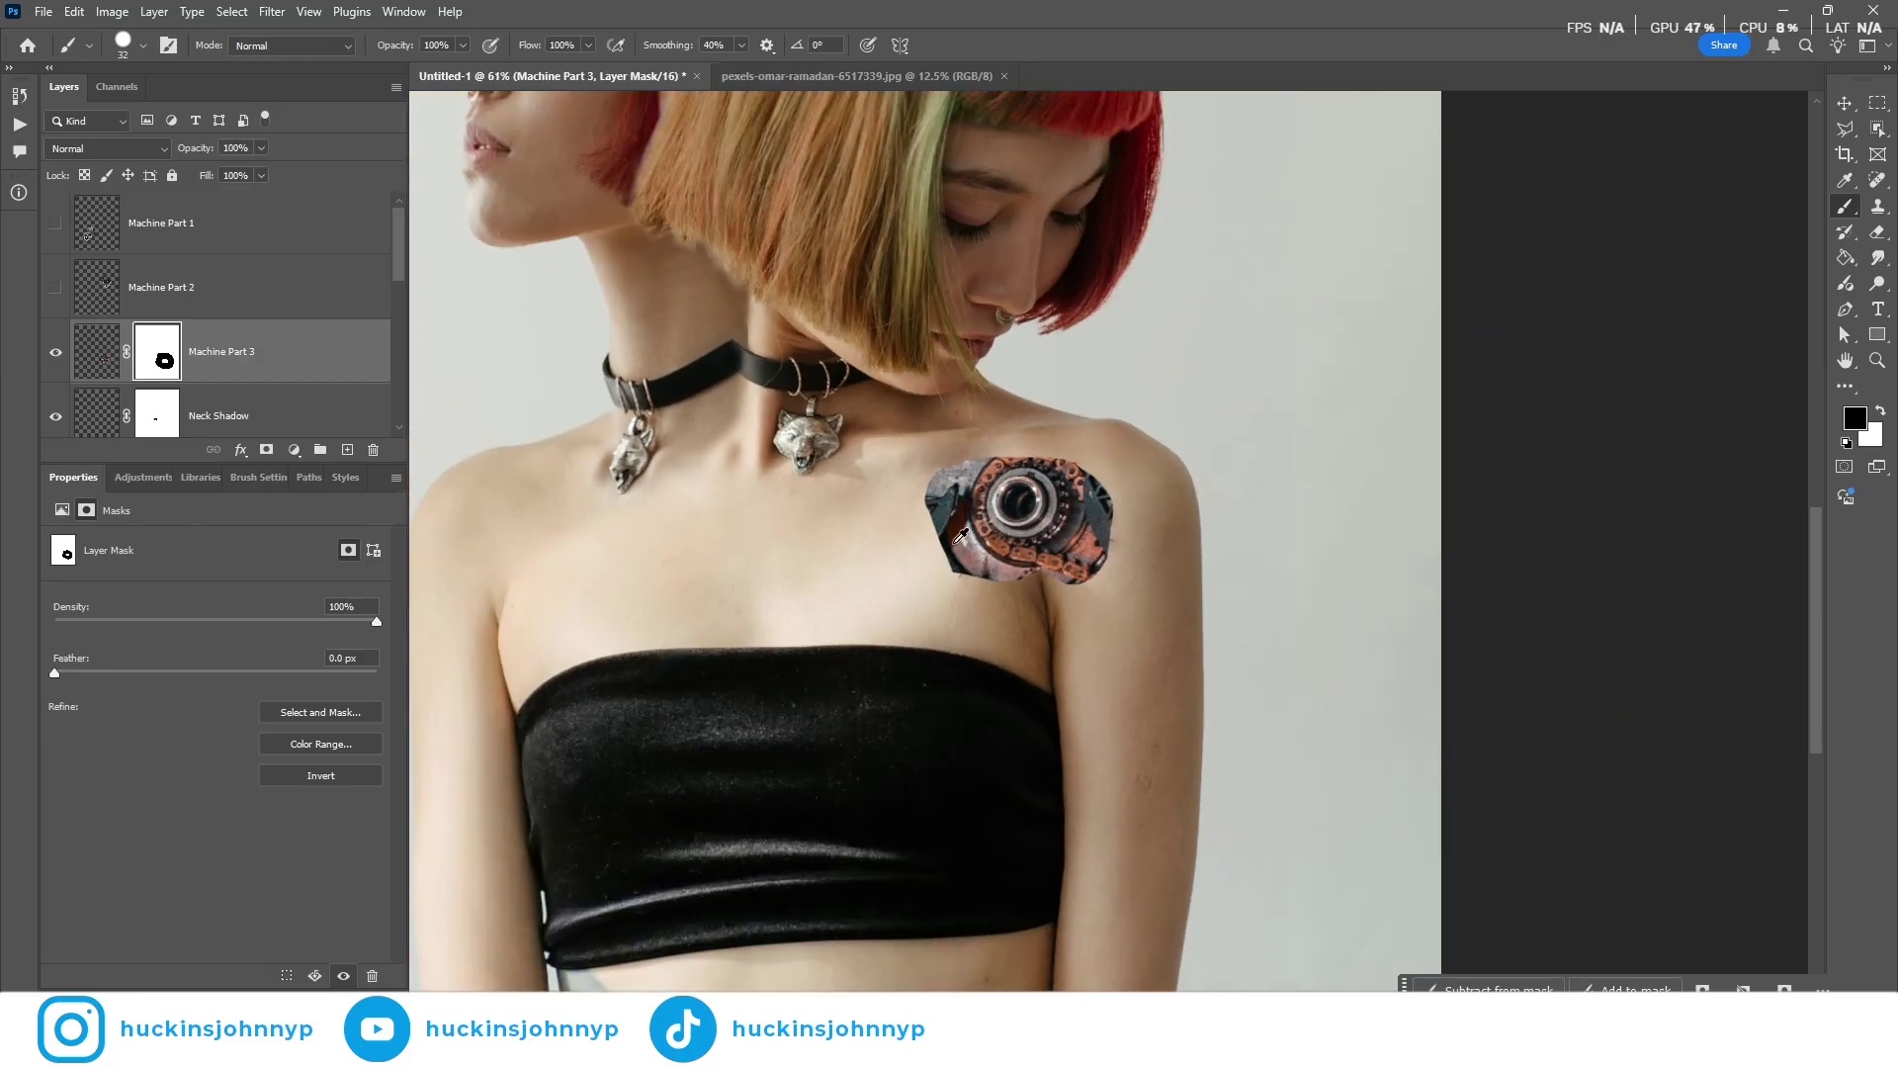
{"action": "scroll", "coordinate": [827, 524], "scroll_direction": "down", "scroll_amount": 1}
{"action": "scroll", "coordinate": [931, 572], "scroll_direction": "up", "scroll_amount": 4}
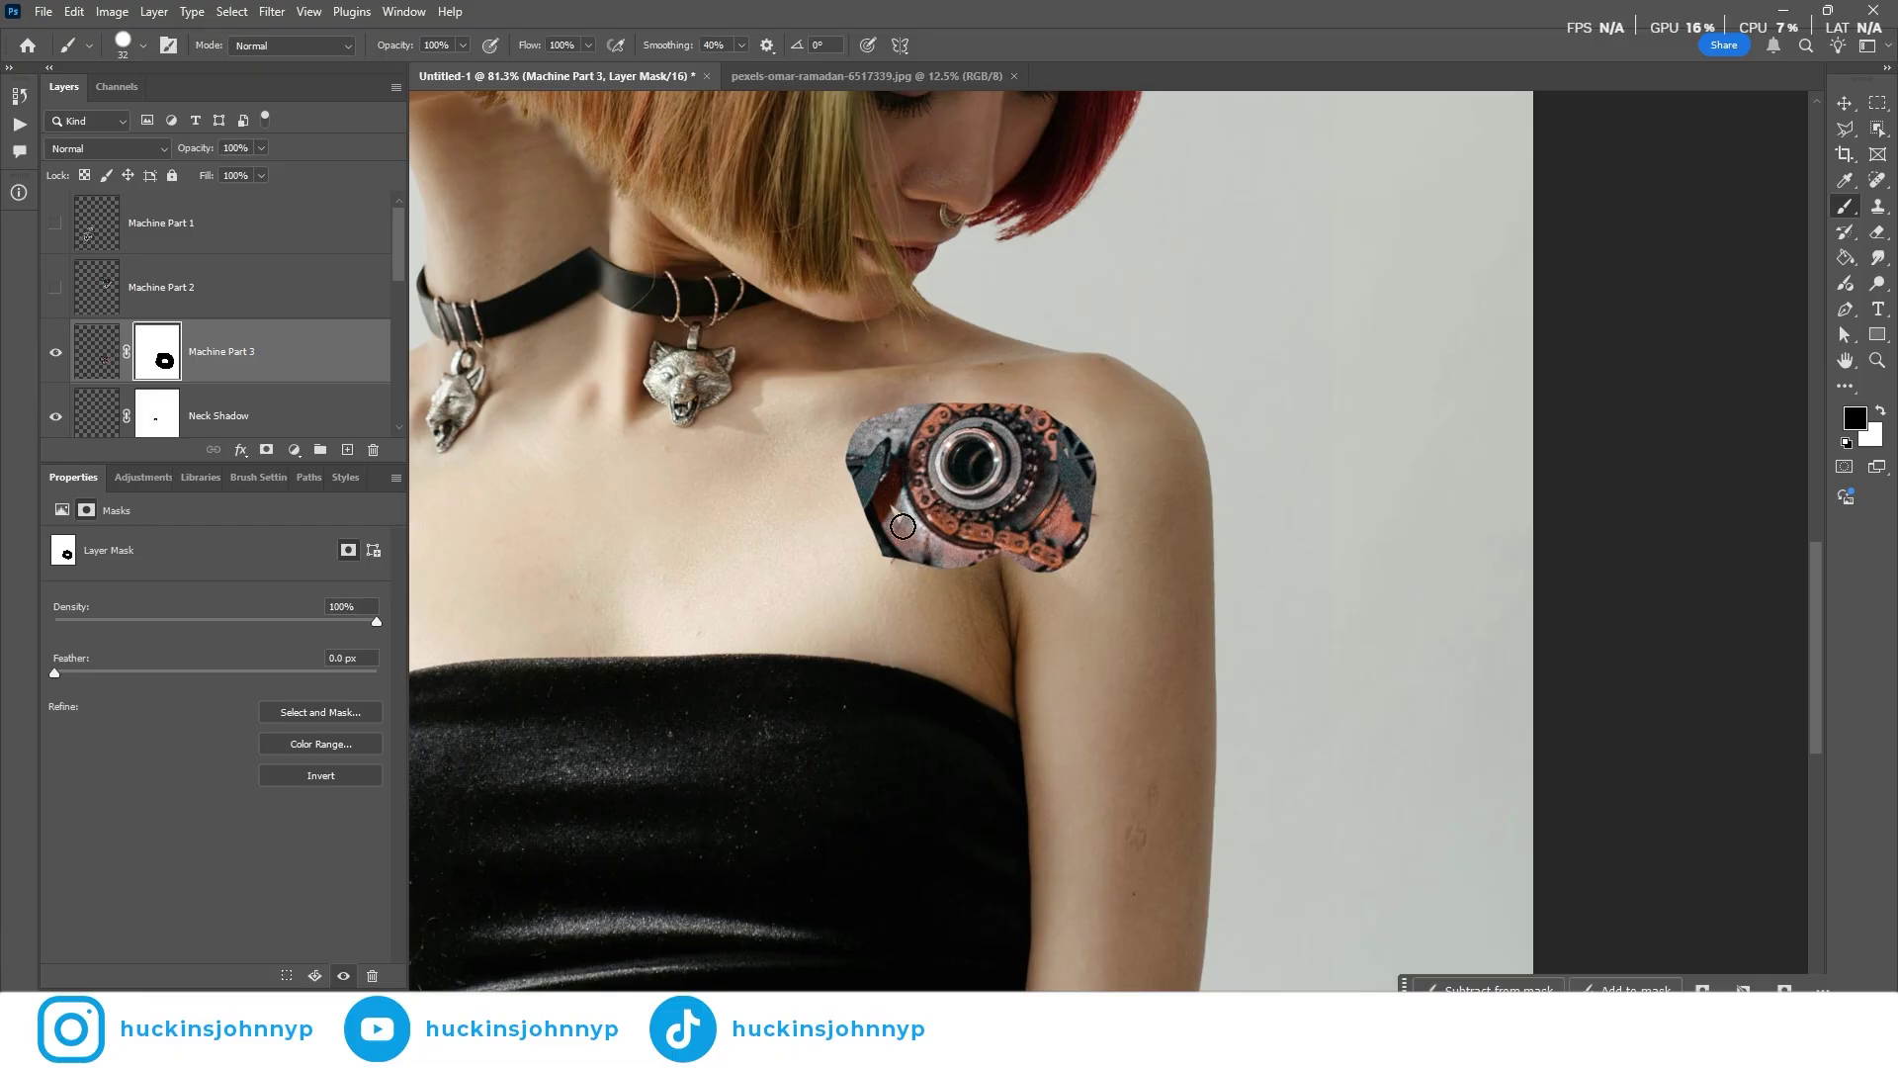
Paint white on the Machine Part 3 mask to restore the metal plate at its lower-left edge
{"action": "key", "text": "x"}
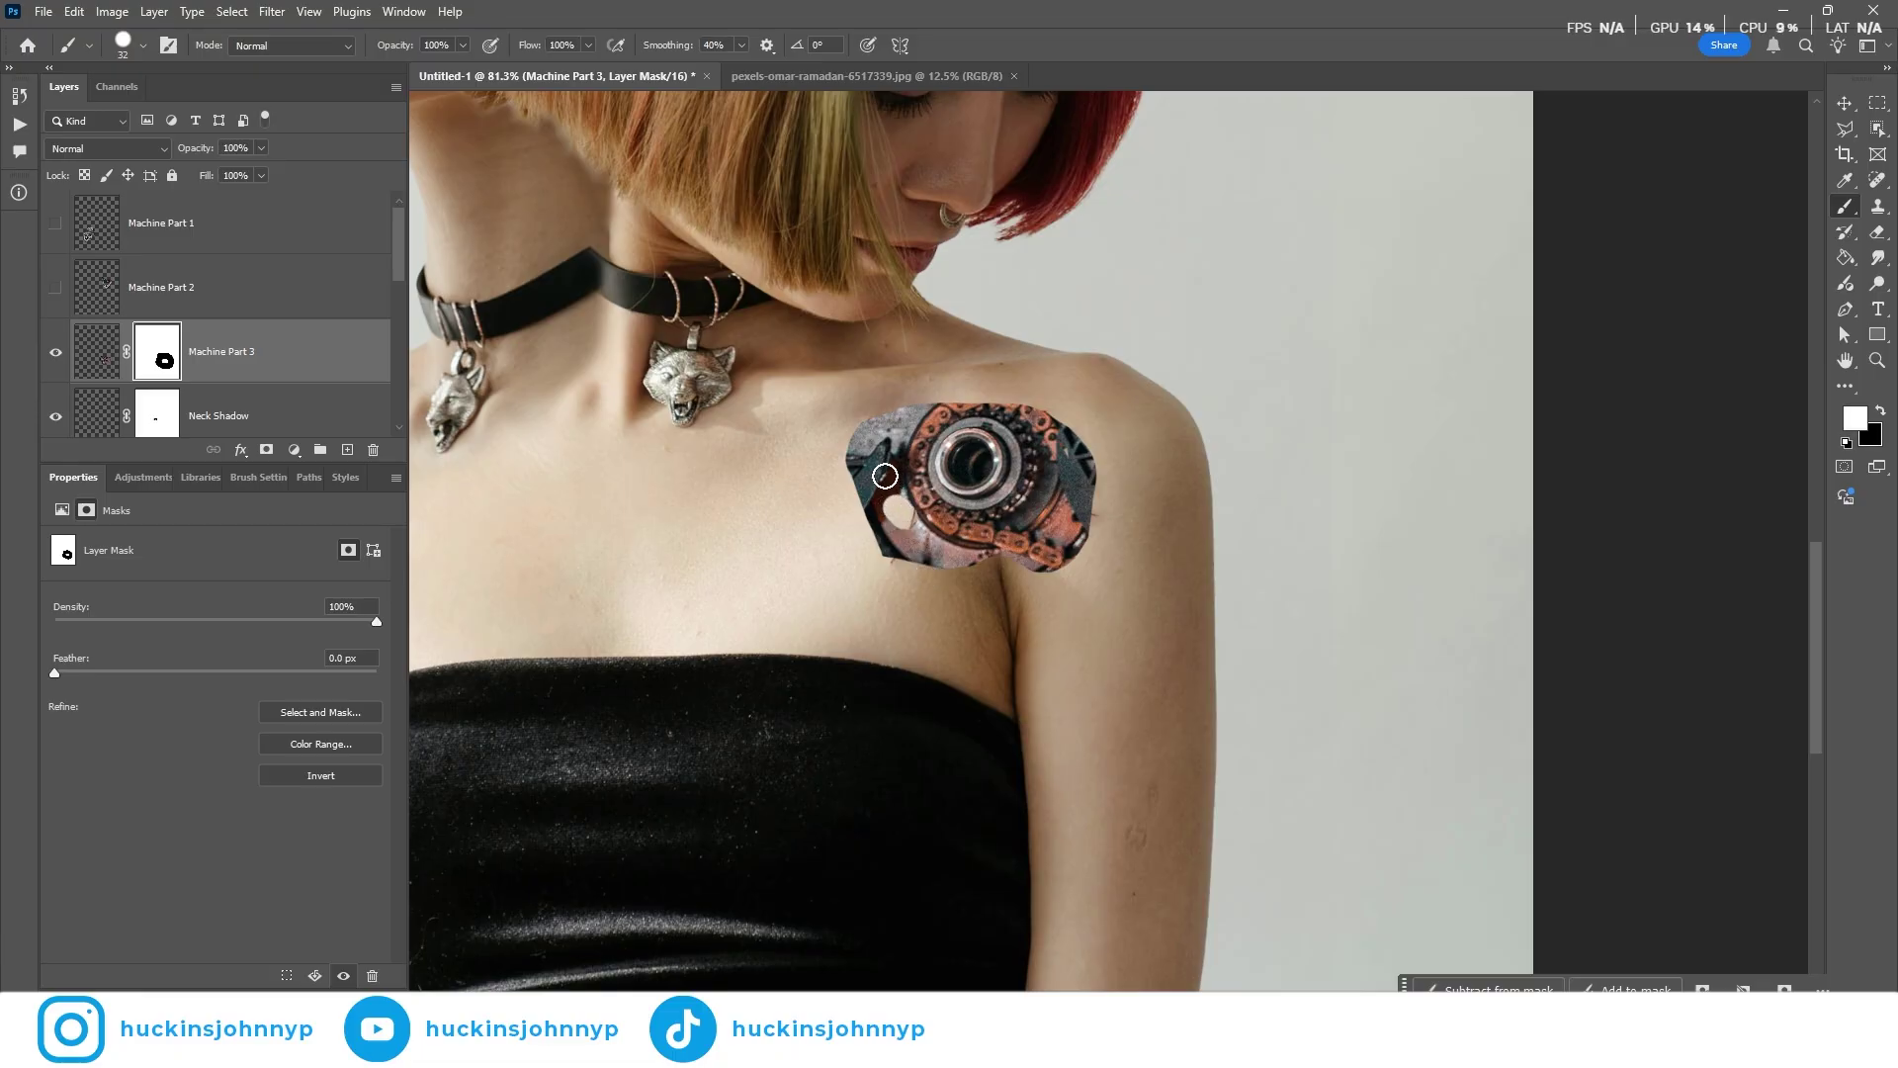
{"action": "left_click_drag", "start_coordinate": [896, 513], "coordinate": [921, 573]}
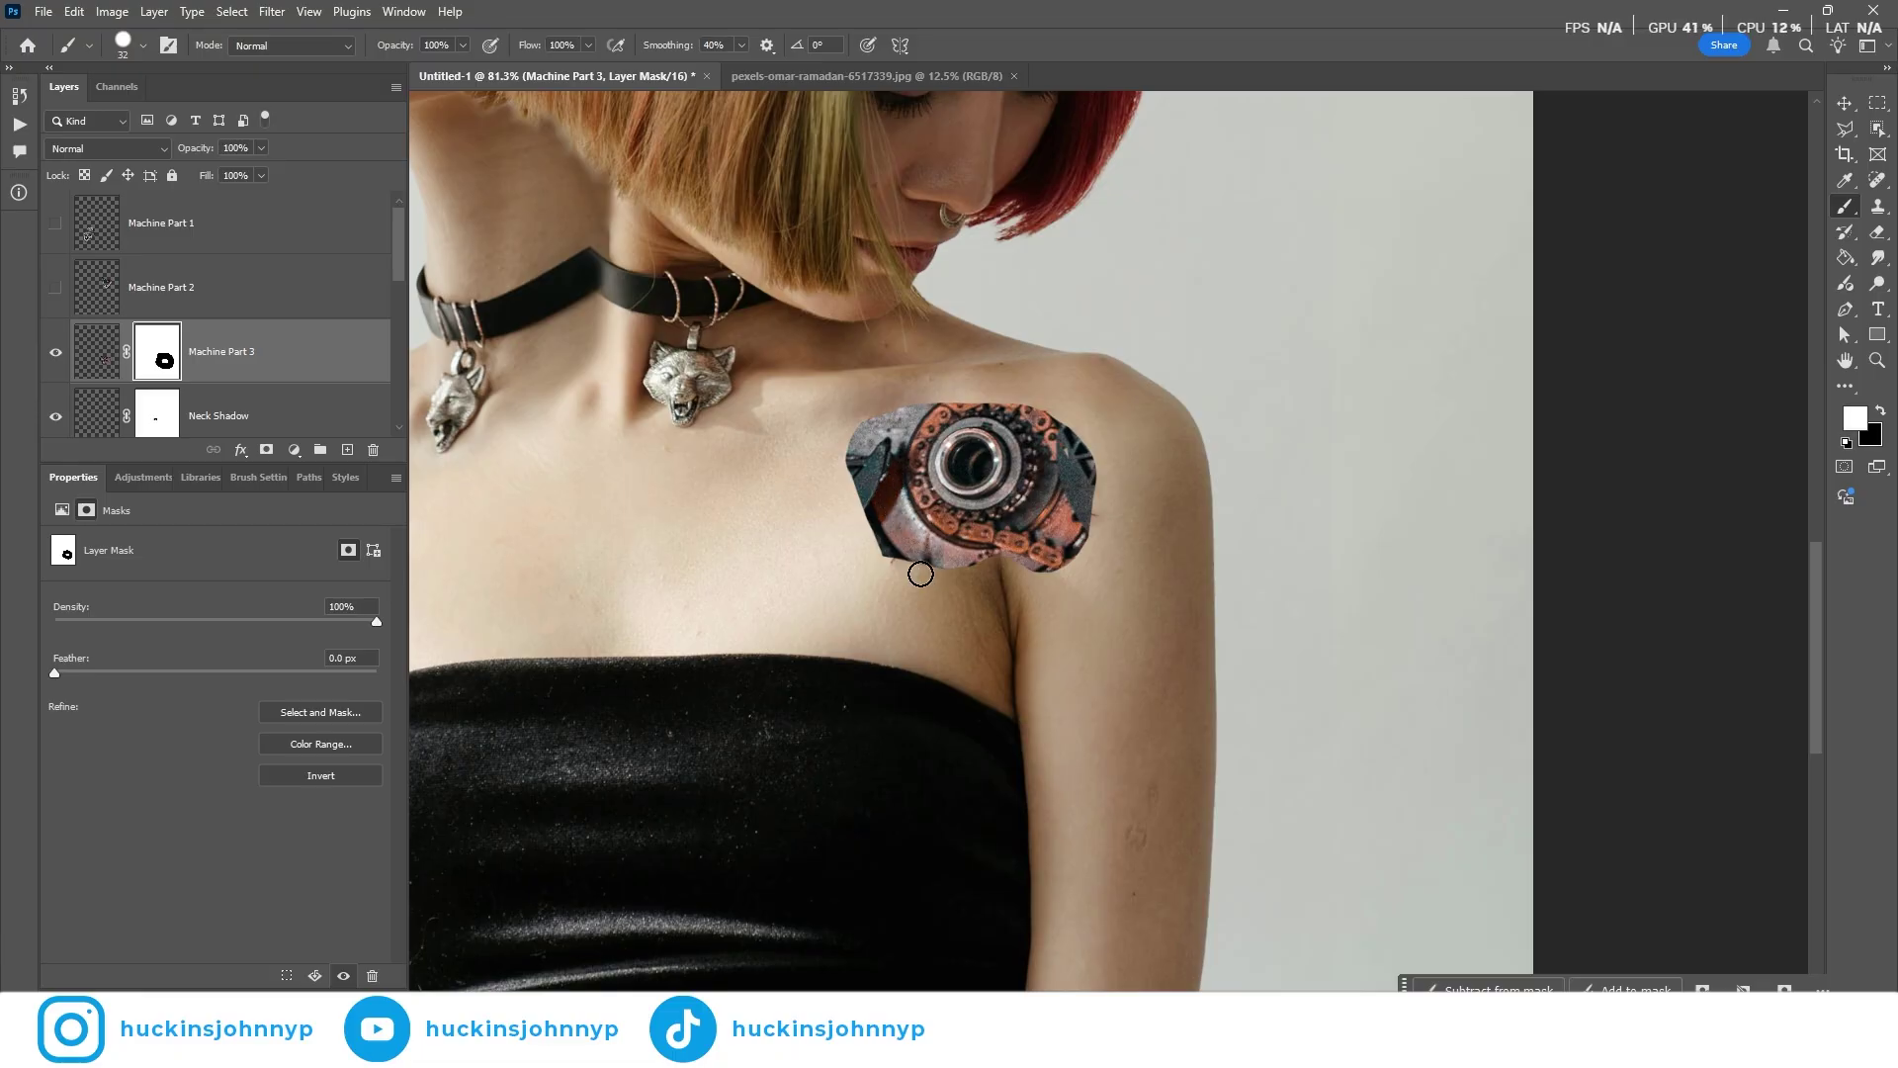
{"action": "scroll", "coordinate": [1048, 556], "scroll_direction": "up", "scroll_amount": 5}
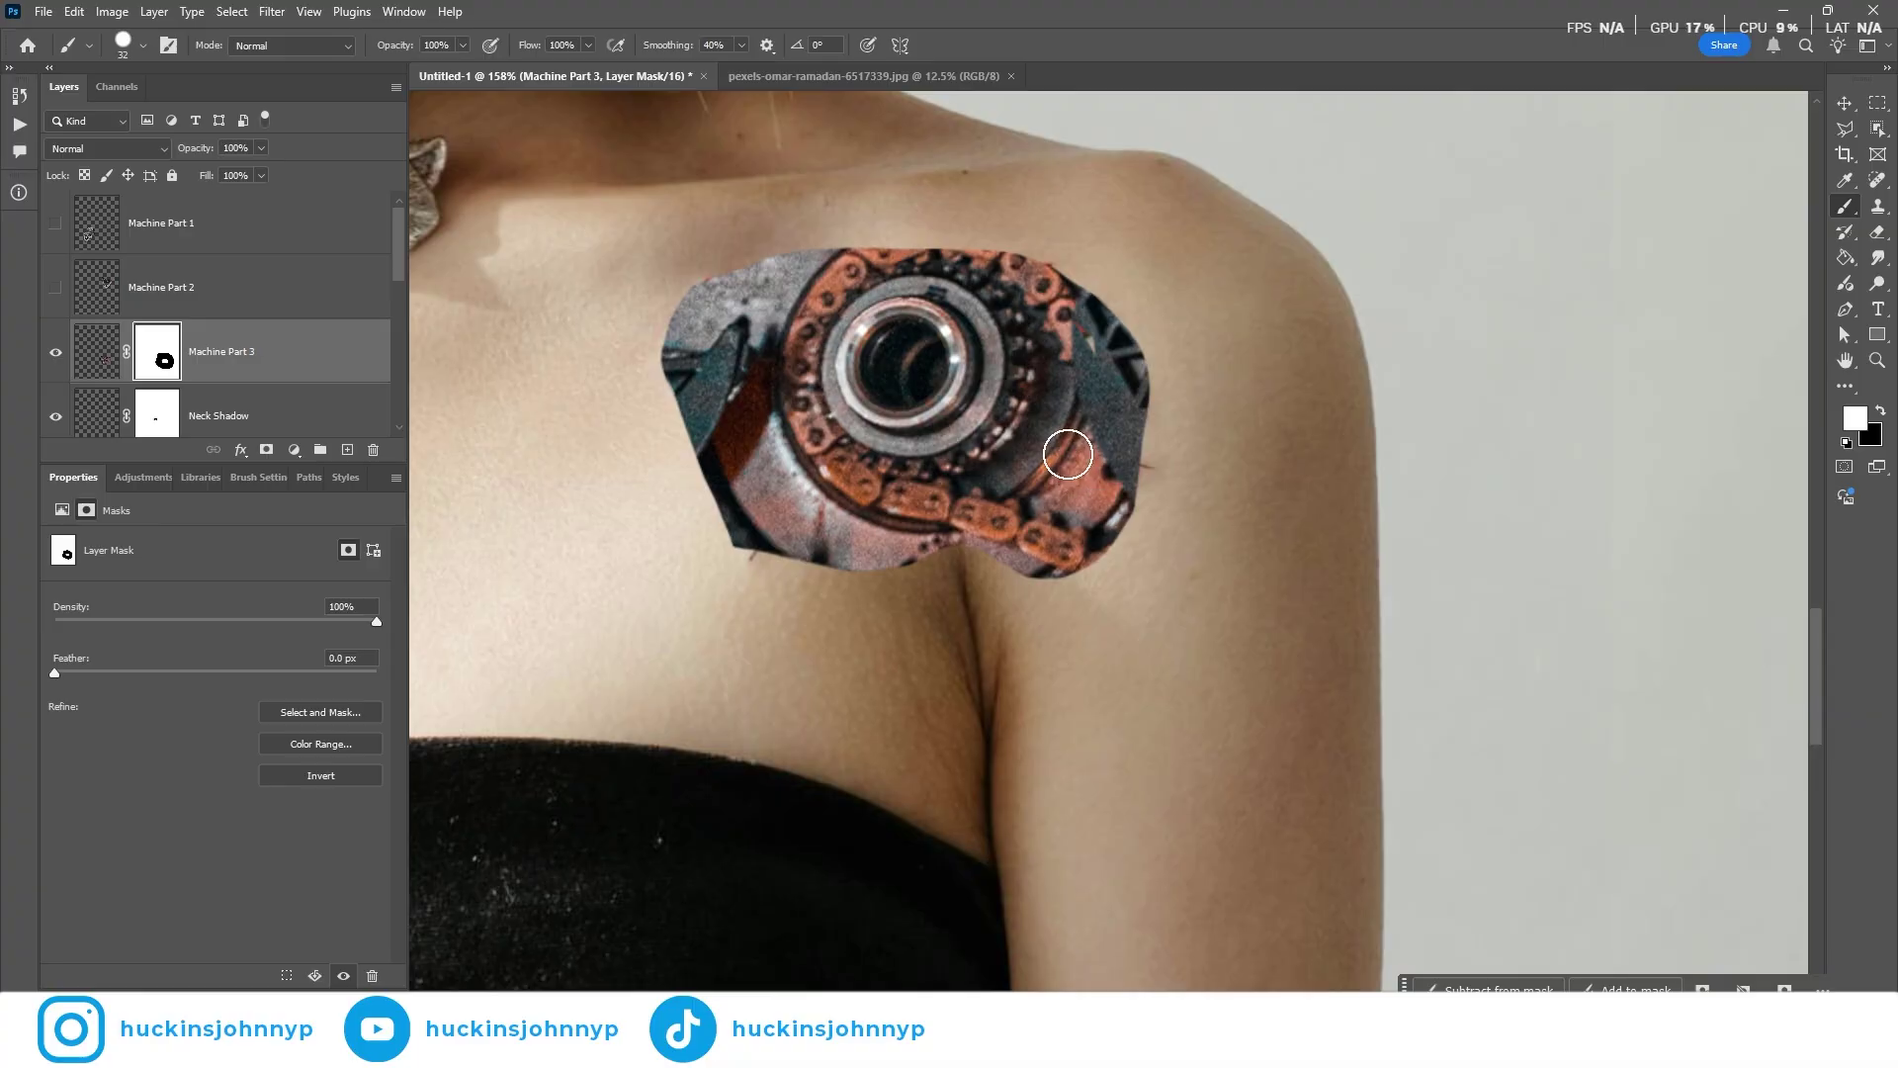
{"action": "scroll", "coordinate": [1114, 339], "scroll_direction": "down", "scroll_amount": 5}
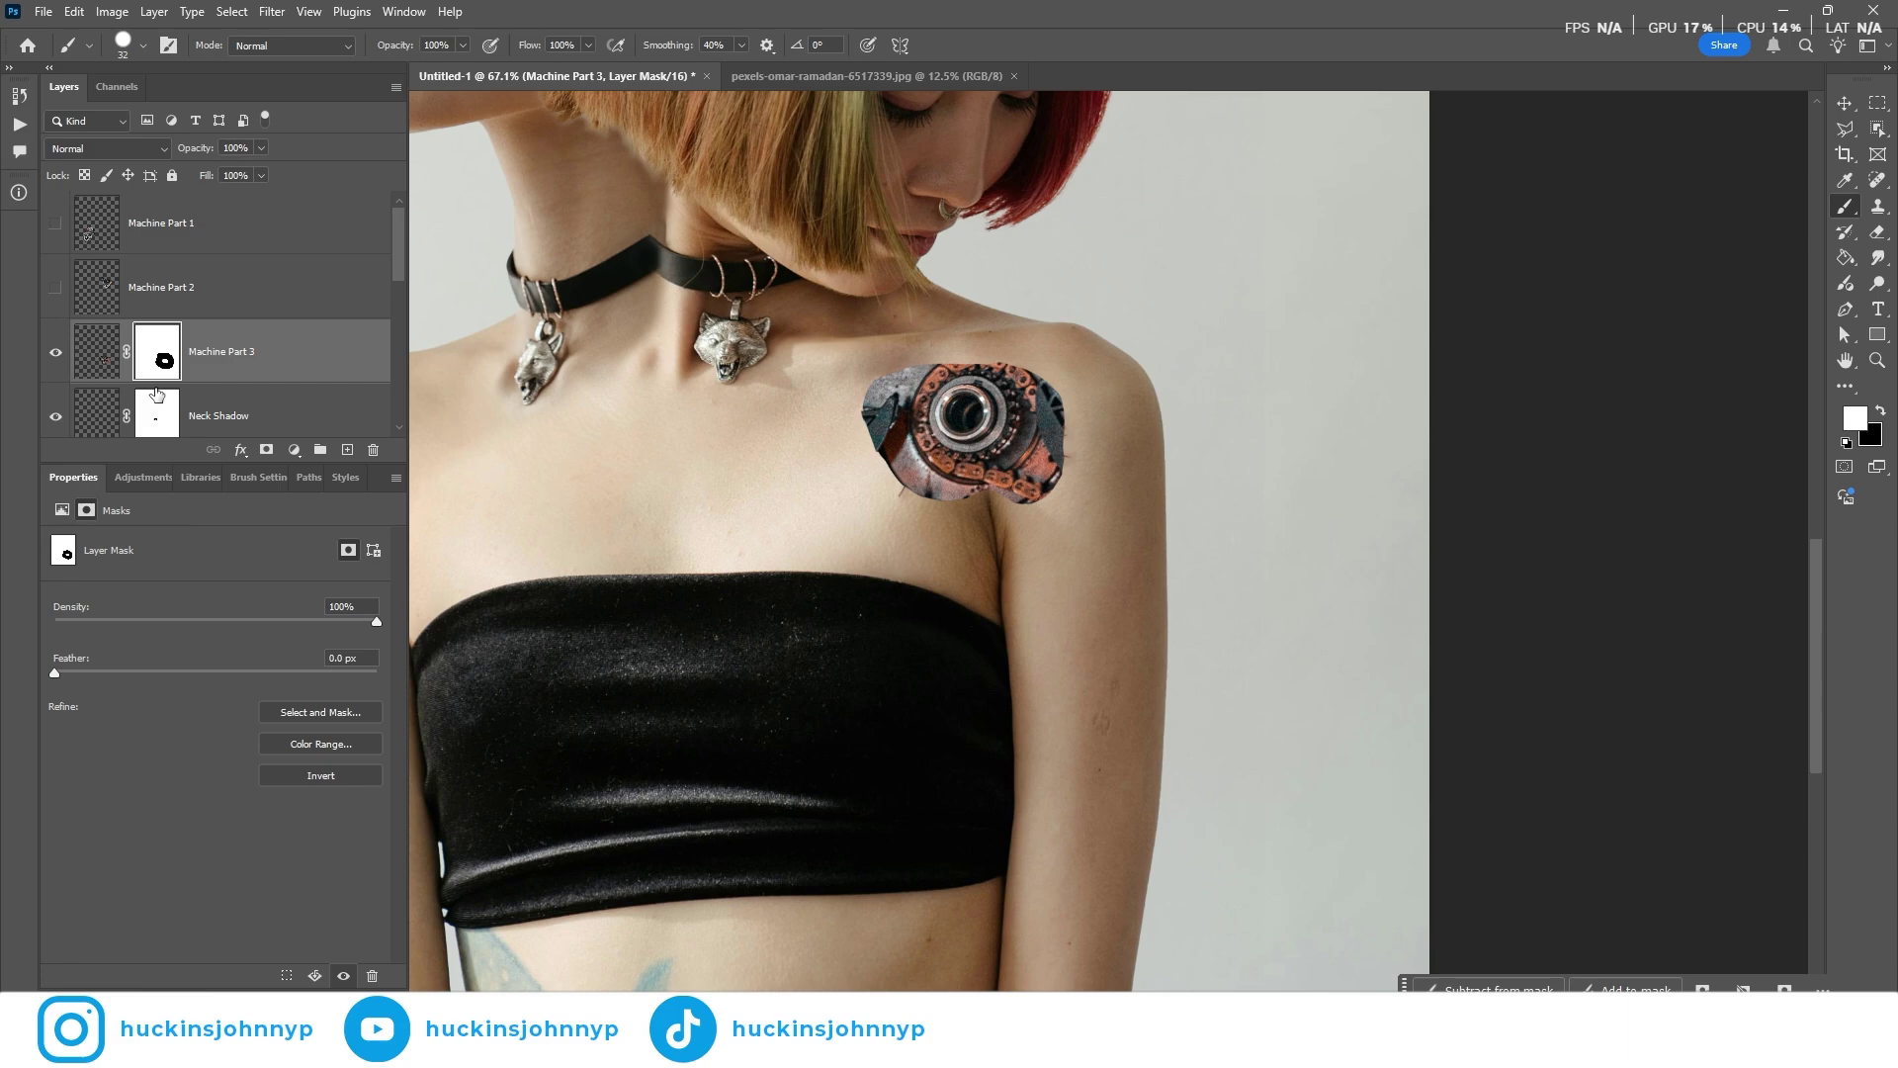
Add a new layer named Shadow above Machine Part 3 and clip it to that layer
{"action": "key", "text": "ctrl+shift+alt+n"}
{"action": "double_click", "coordinate": [158, 358]}
{"action": "type", "text": "Shadow"}
{"action": "key", "text": "Return"}
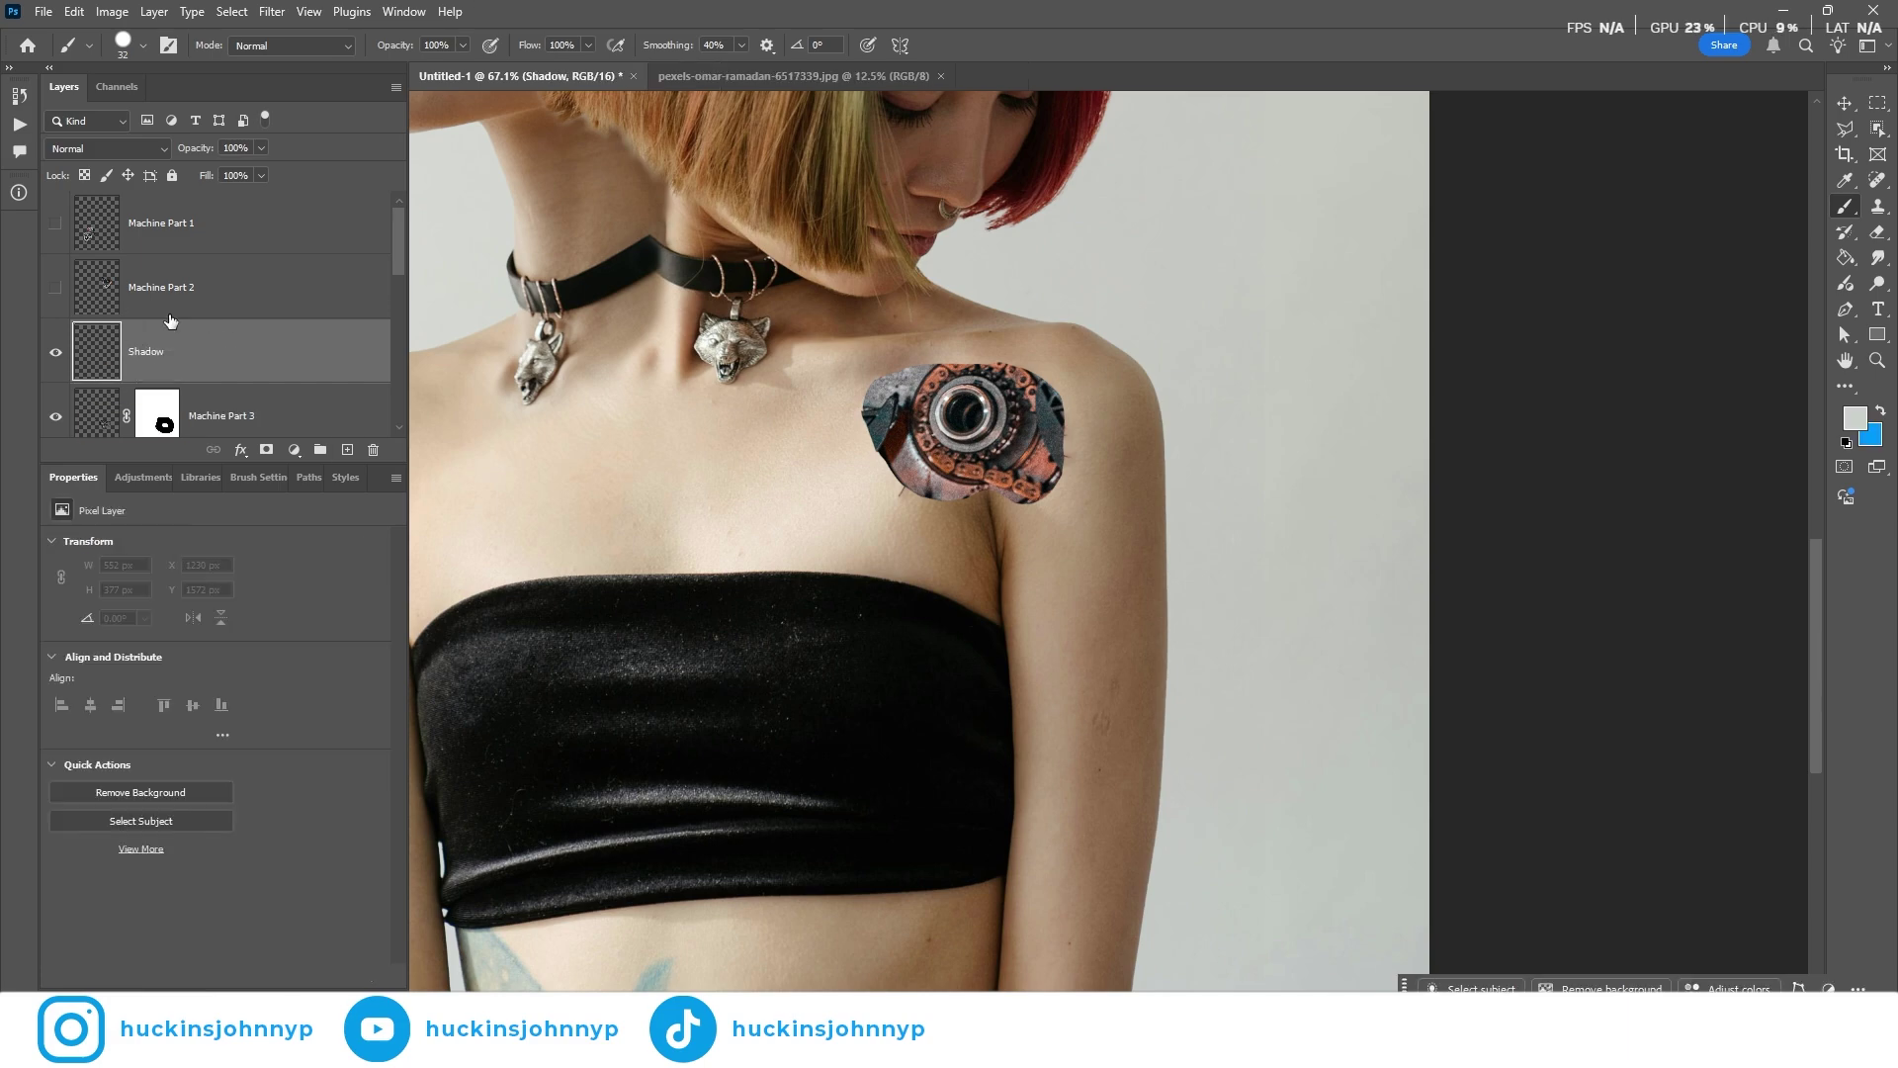
{"action": "scroll", "coordinate": [178, 347], "scroll_direction": "down", "scroll_amount": 2}
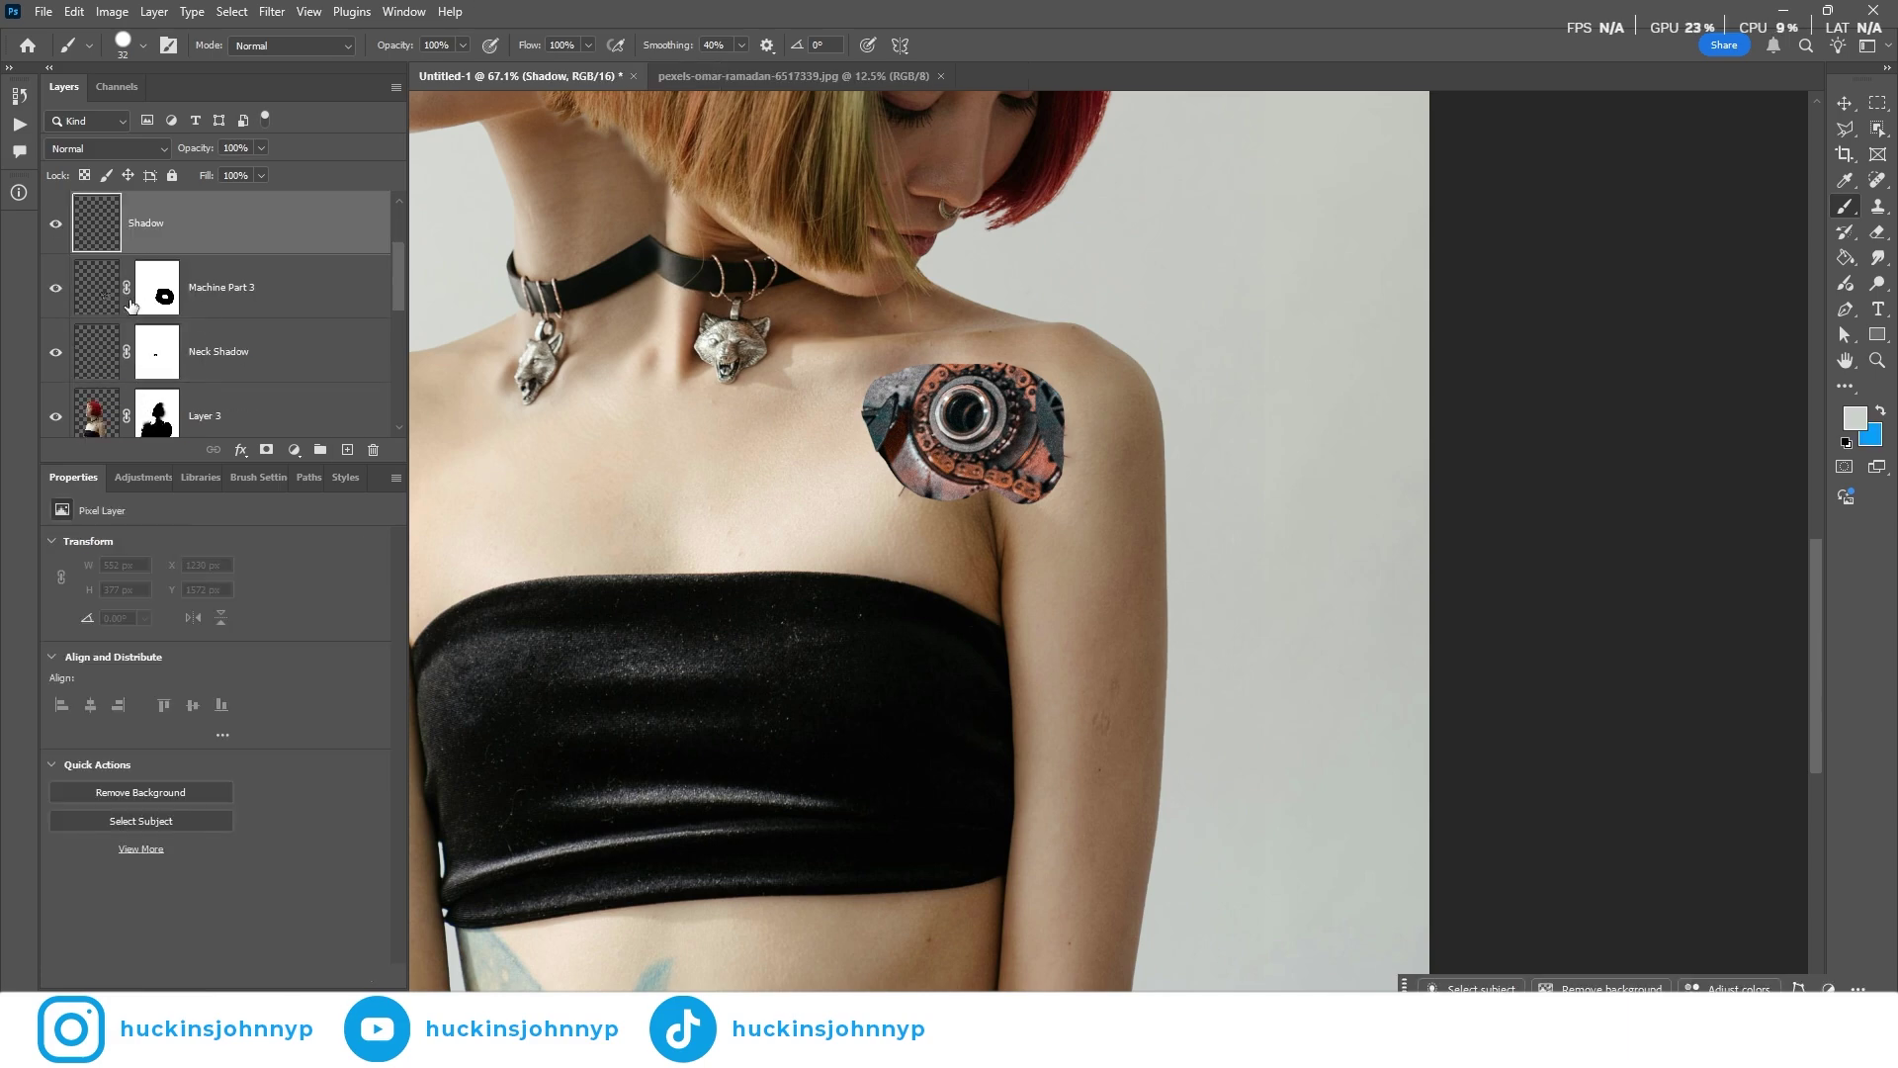
{"action": "scroll", "coordinate": [103, 365], "scroll_direction": "up", "scroll_amount": 2}
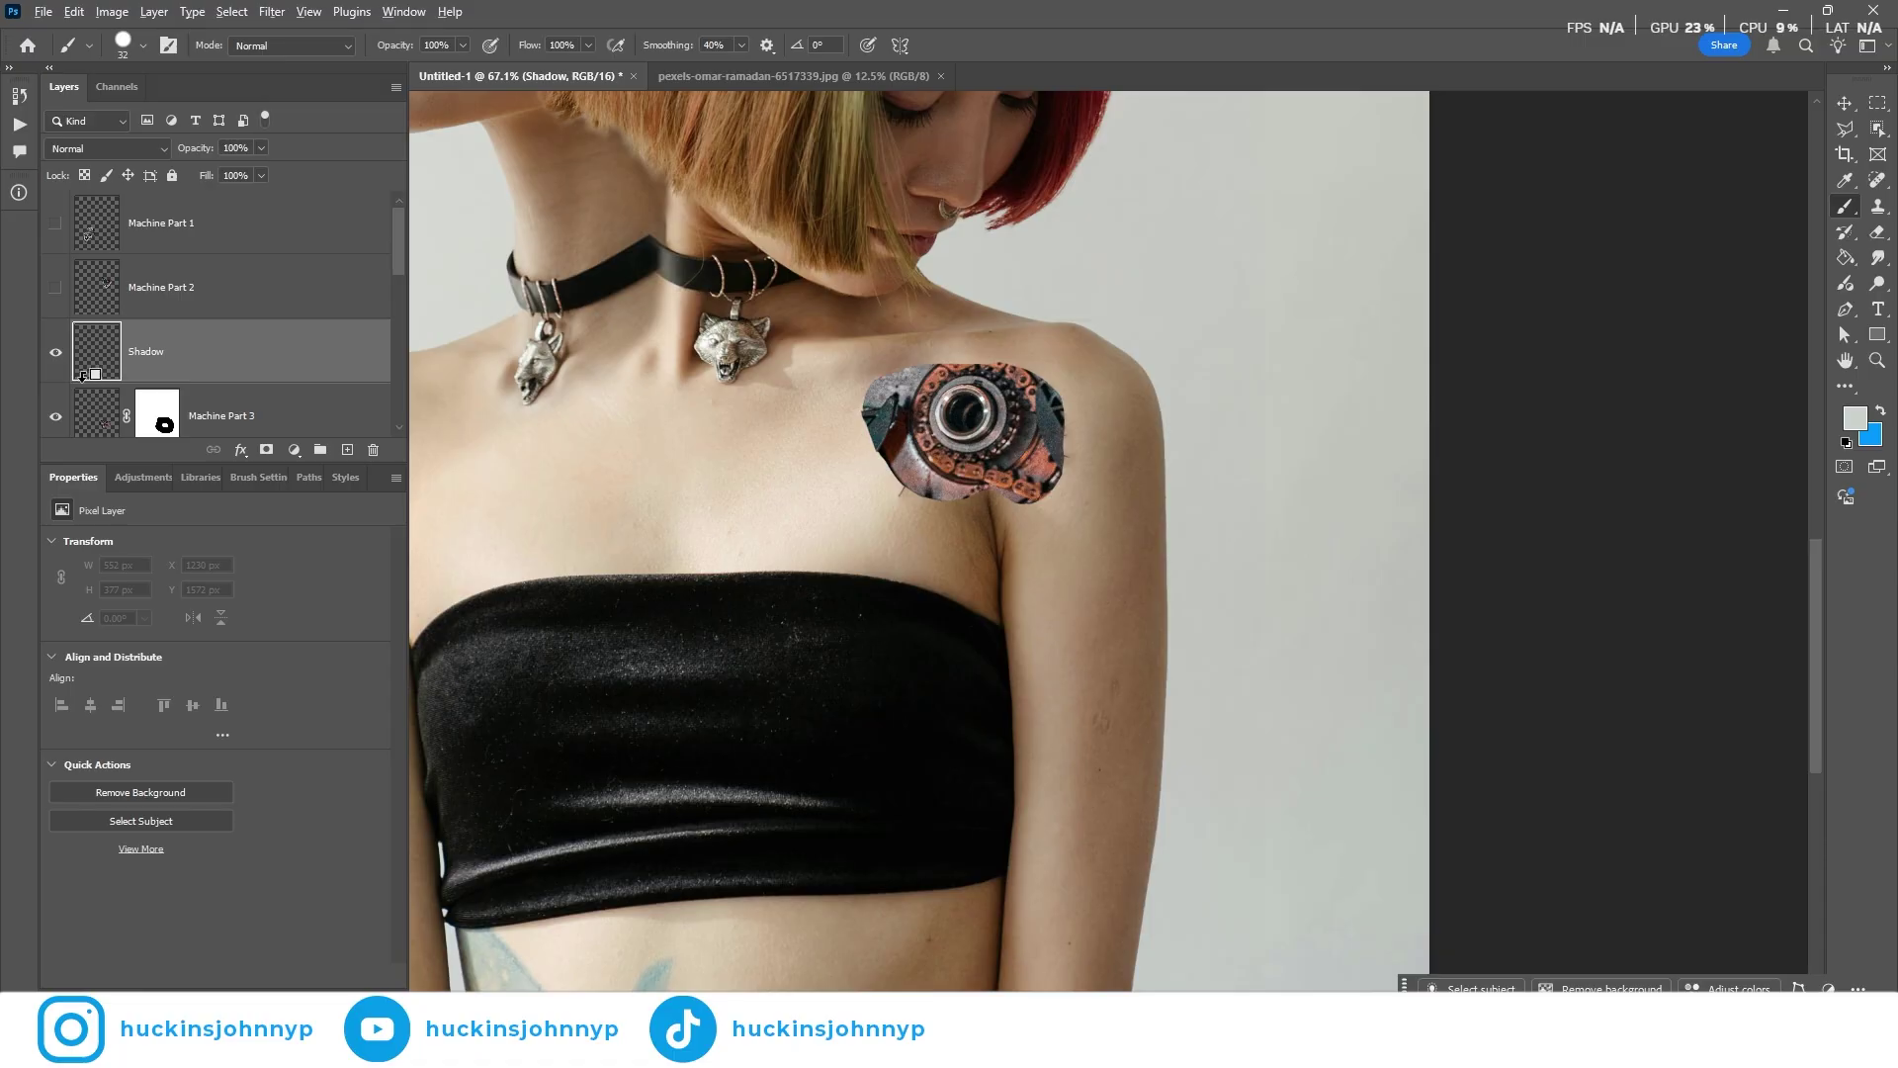
{"action": "left_click", "coordinate": [90, 379], "text": "alt"}
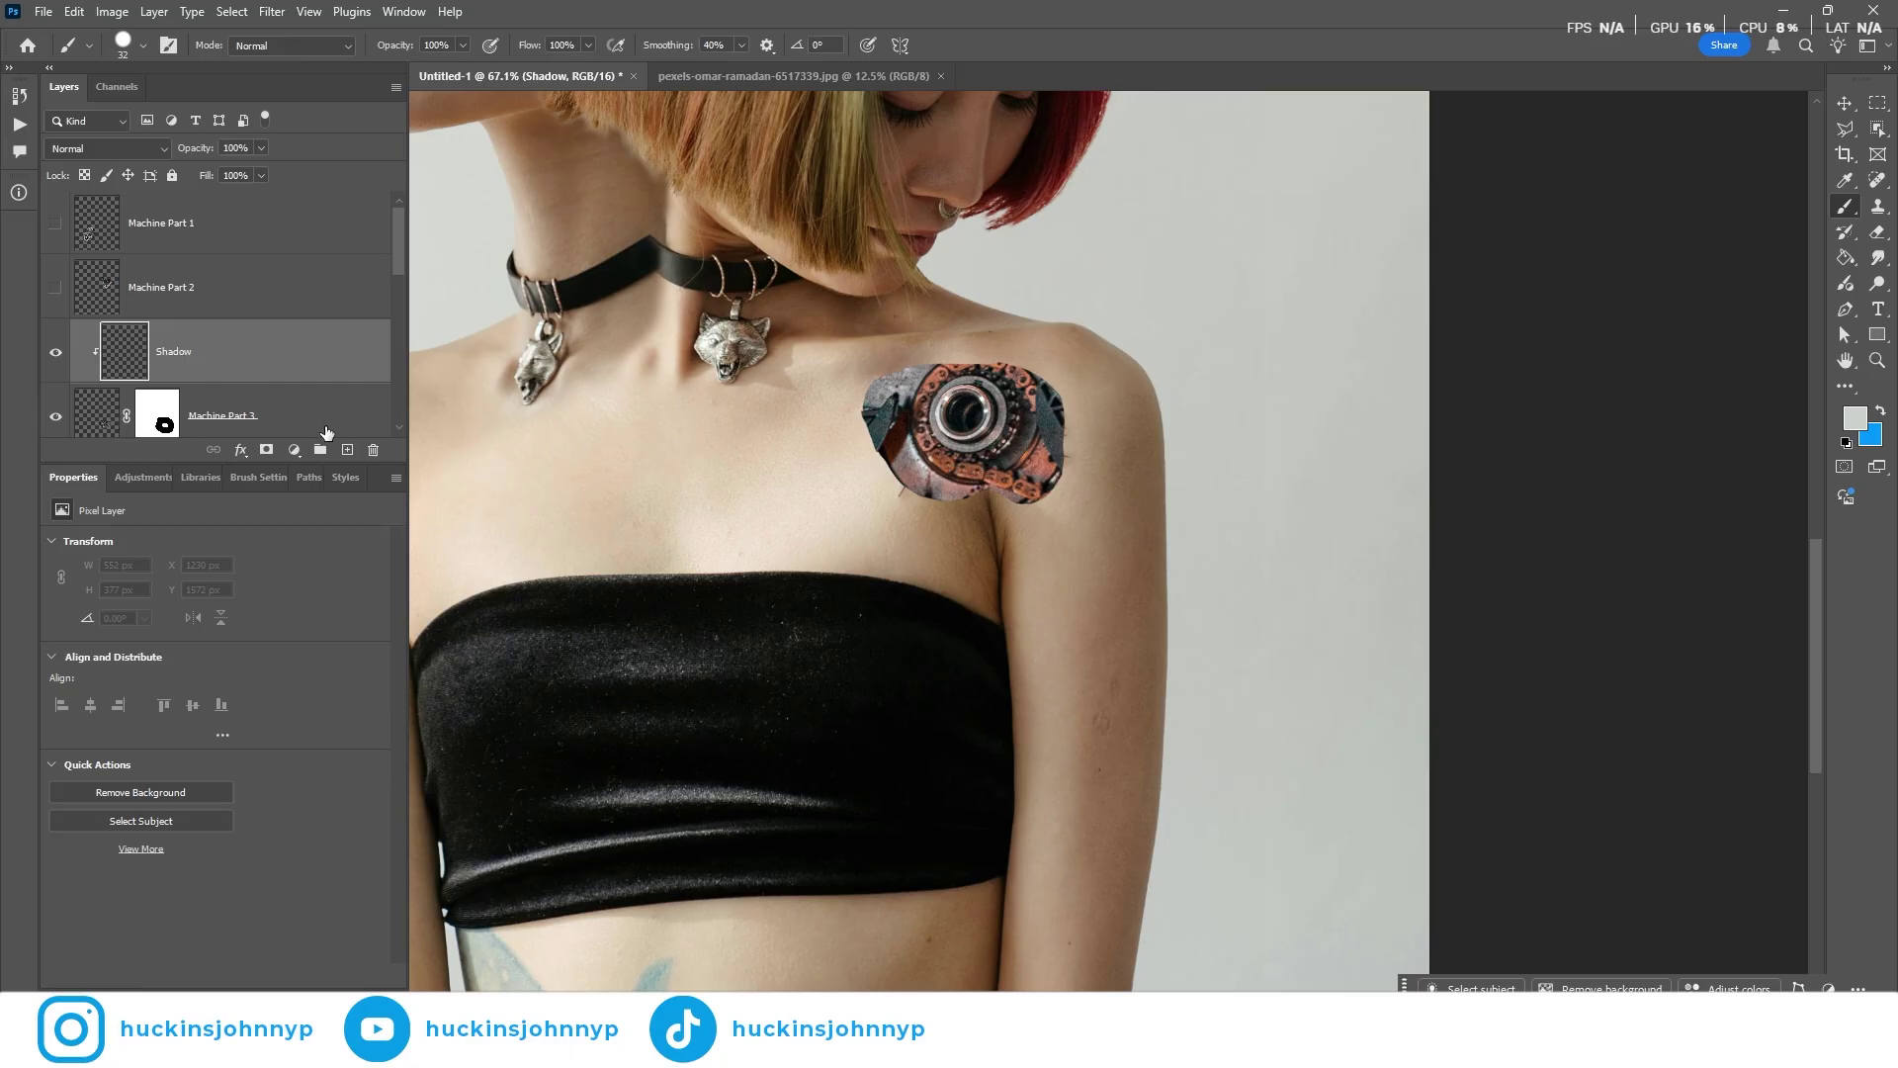
Test the Shadow layer's clipping by painting blue over the machine part with a 151 px brush, and undo the stroke
{"action": "left_click_drag", "start_coordinate": [729, 467], "coordinate": [762, 467]}
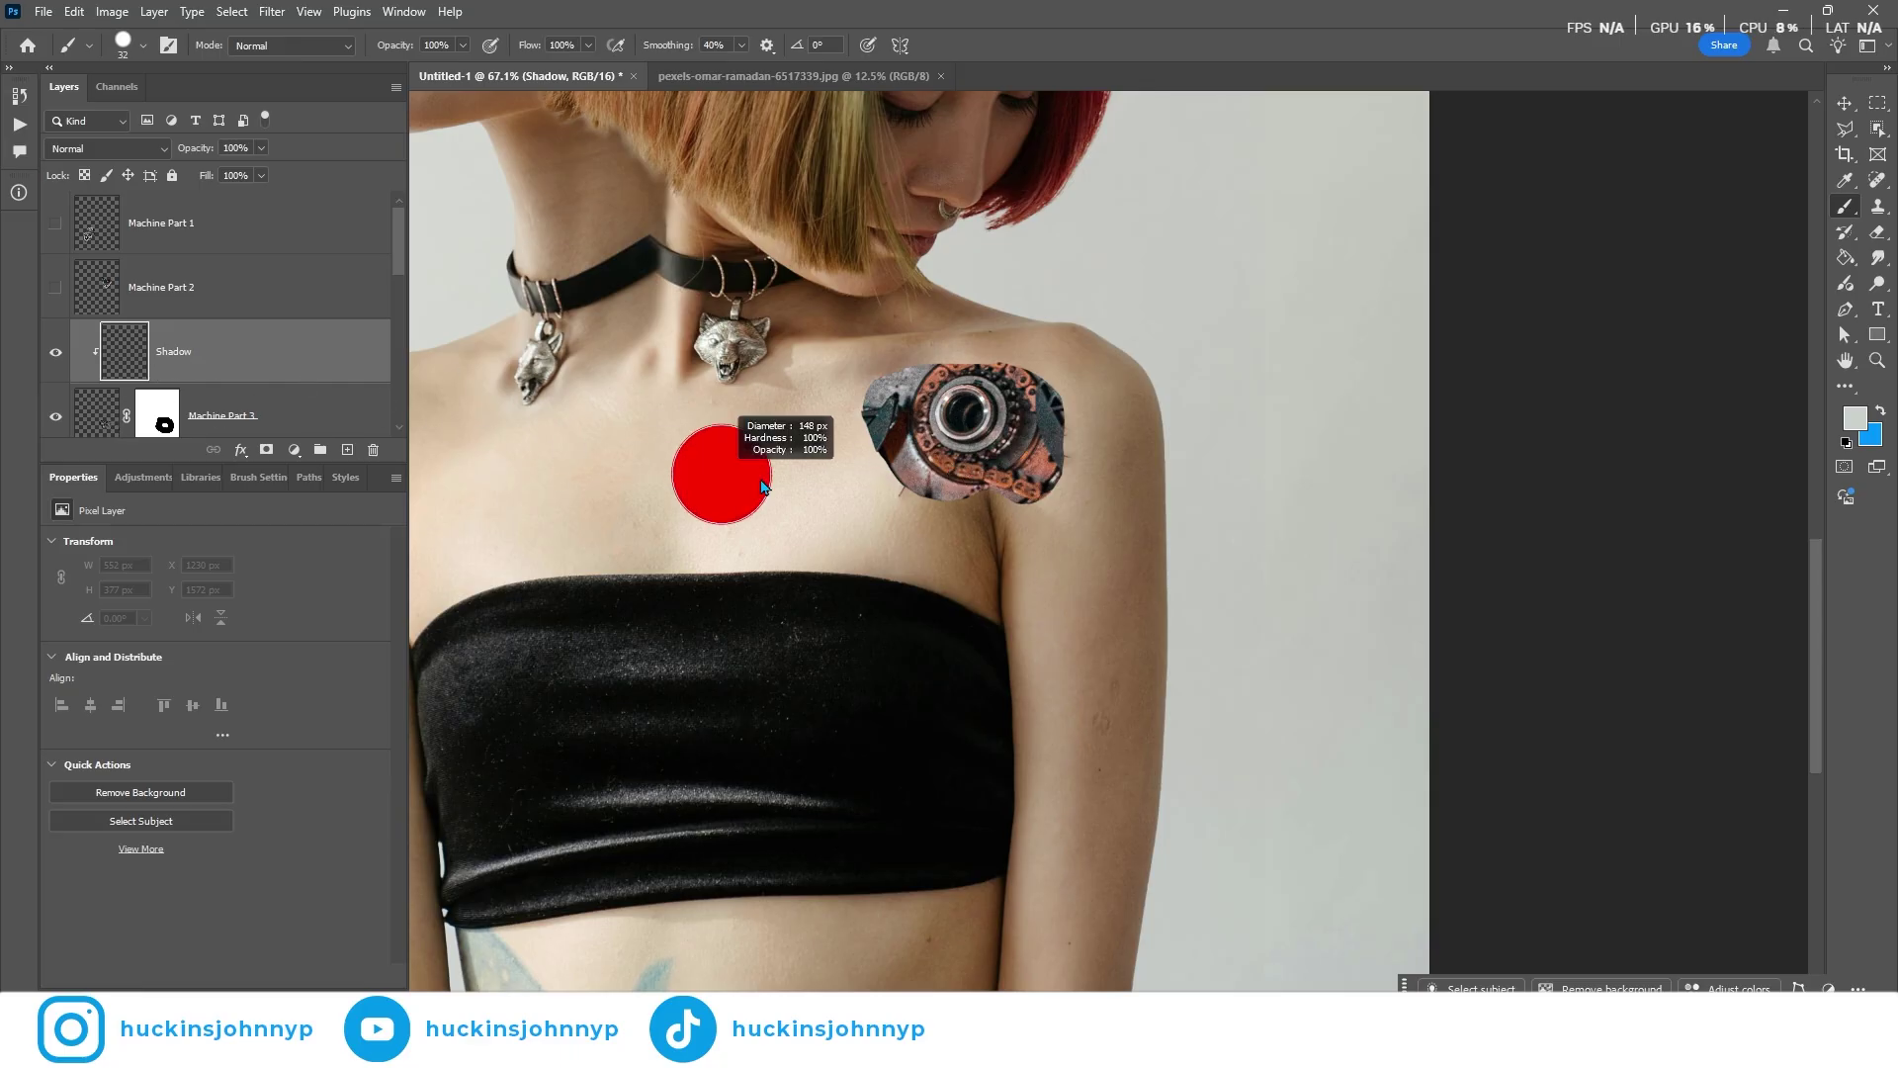
{"action": "key", "text": "x"}
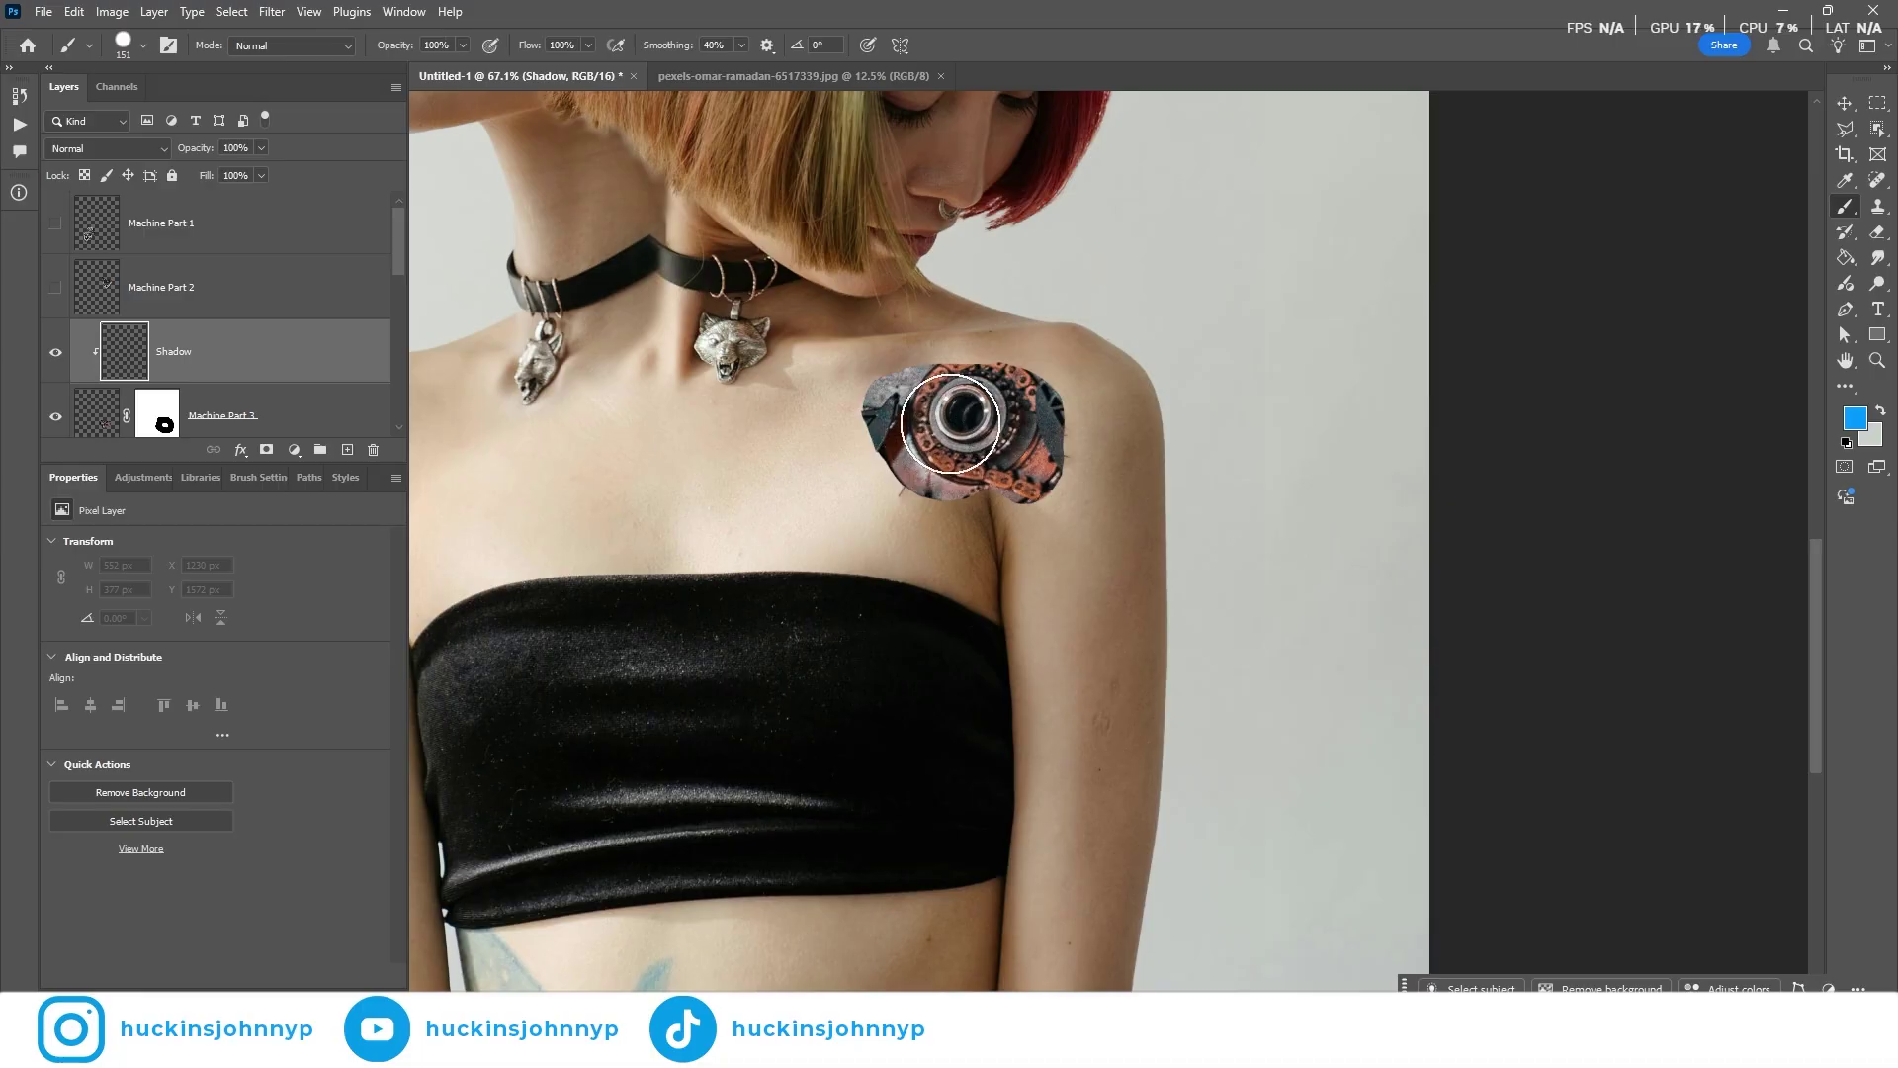
{"action": "mouse_move", "coordinate": [940, 425]}
{"action": "left_mouse_down"}
{"action": "mouse_move", "coordinate": [813, 462]}
{"action": "mouse_move", "coordinate": [1027, 366]}
{"action": "mouse_move", "coordinate": [793, 387]}
{"action": "mouse_move", "coordinate": [874, 504]}
{"action": "mouse_move", "coordinate": [1087, 462]}
{"action": "mouse_move", "coordinate": [1099, 384]}
{"action": "mouse_move", "coordinate": [929, 502]}
{"action": "left_mouse_up"}
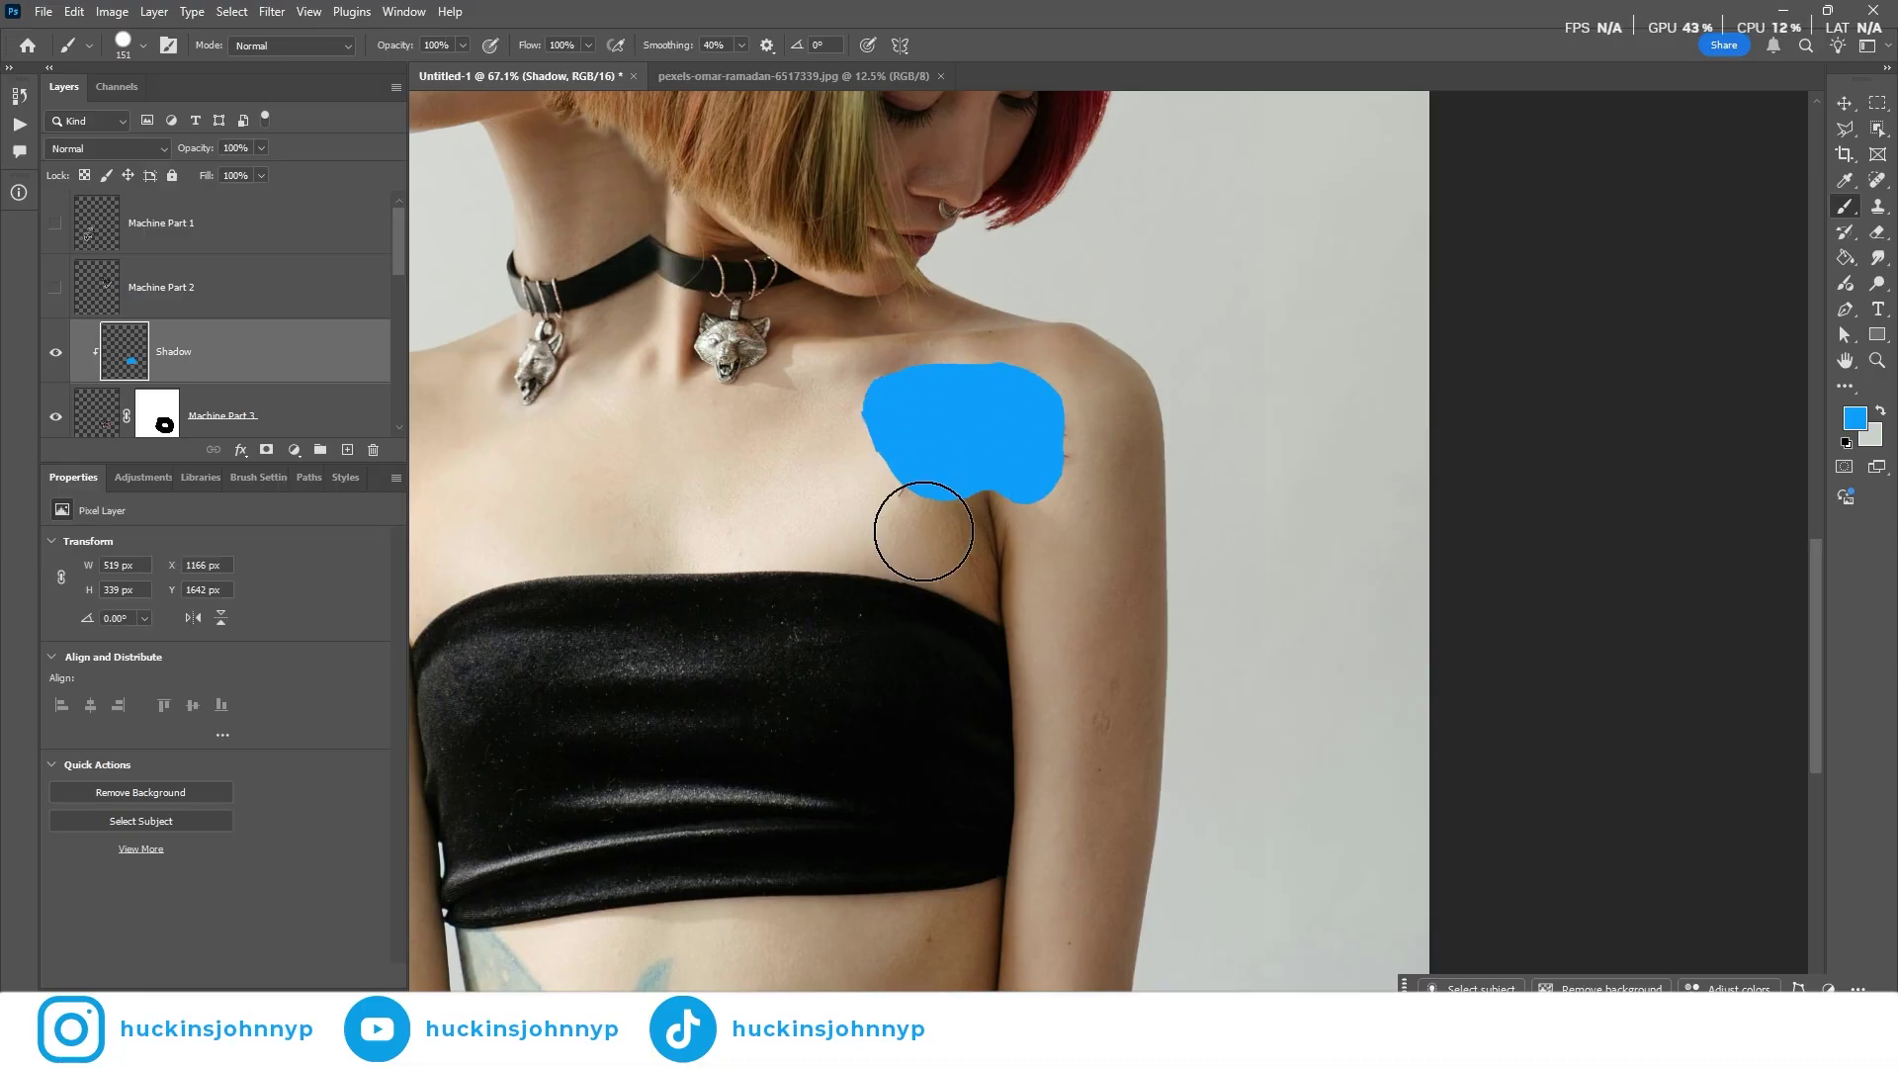
{"action": "key", "text": "ctrl+z"}
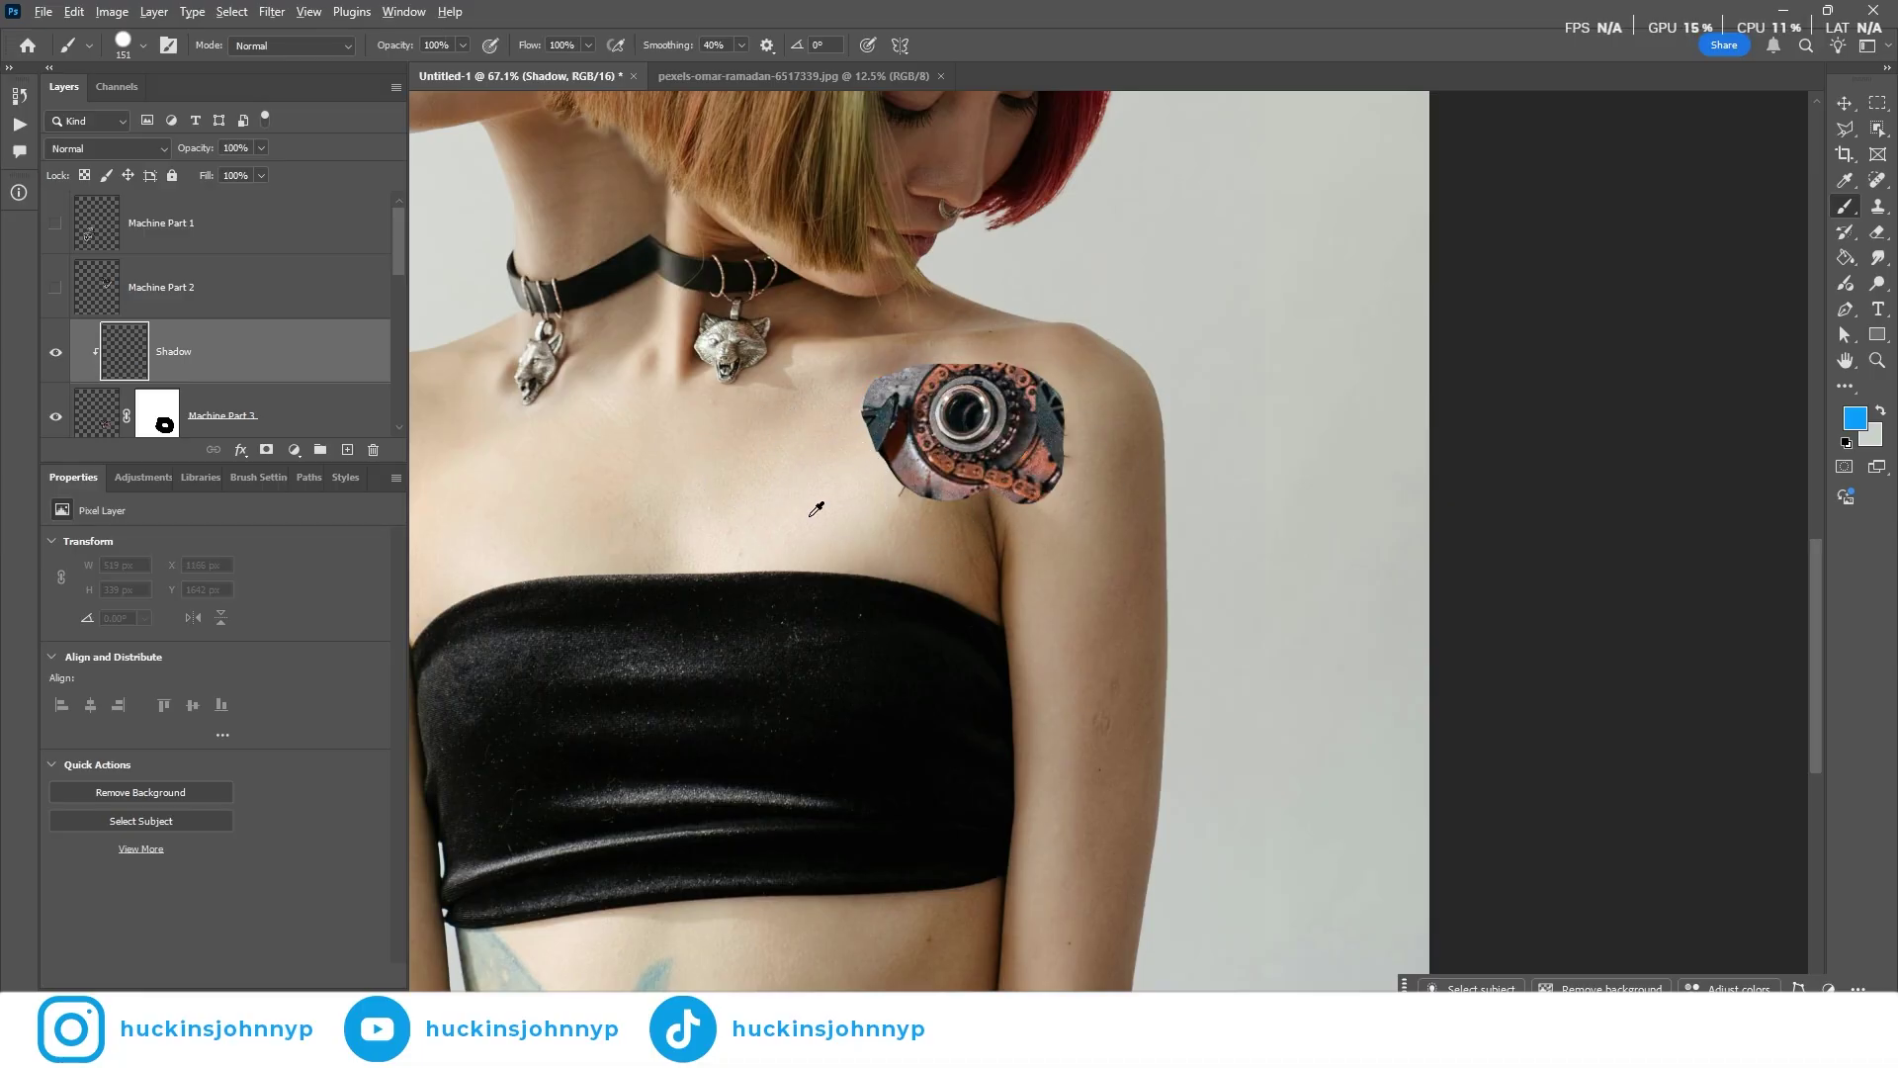
Set the foreground color to black (000000) and choose the Soft Round brush at 151 px
{"action": "scroll", "coordinate": [810, 504], "scroll_direction": "down", "scroll_amount": 2}
{"action": "mouse_move", "coordinate": [700, 443]}
{"action": "left_mouse_down"}
{"action": "mouse_move", "coordinate": [831, 503]}
{"action": "mouse_move", "coordinate": [854, 610]}
{"action": "mouse_move", "coordinate": [714, 614]}
{"action": "mouse_move", "coordinate": [661, 557]}
{"action": "mouse_move", "coordinate": [758, 553]}
{"action": "mouse_move", "coordinate": [689, 504]}
{"action": "left_mouse_up"}
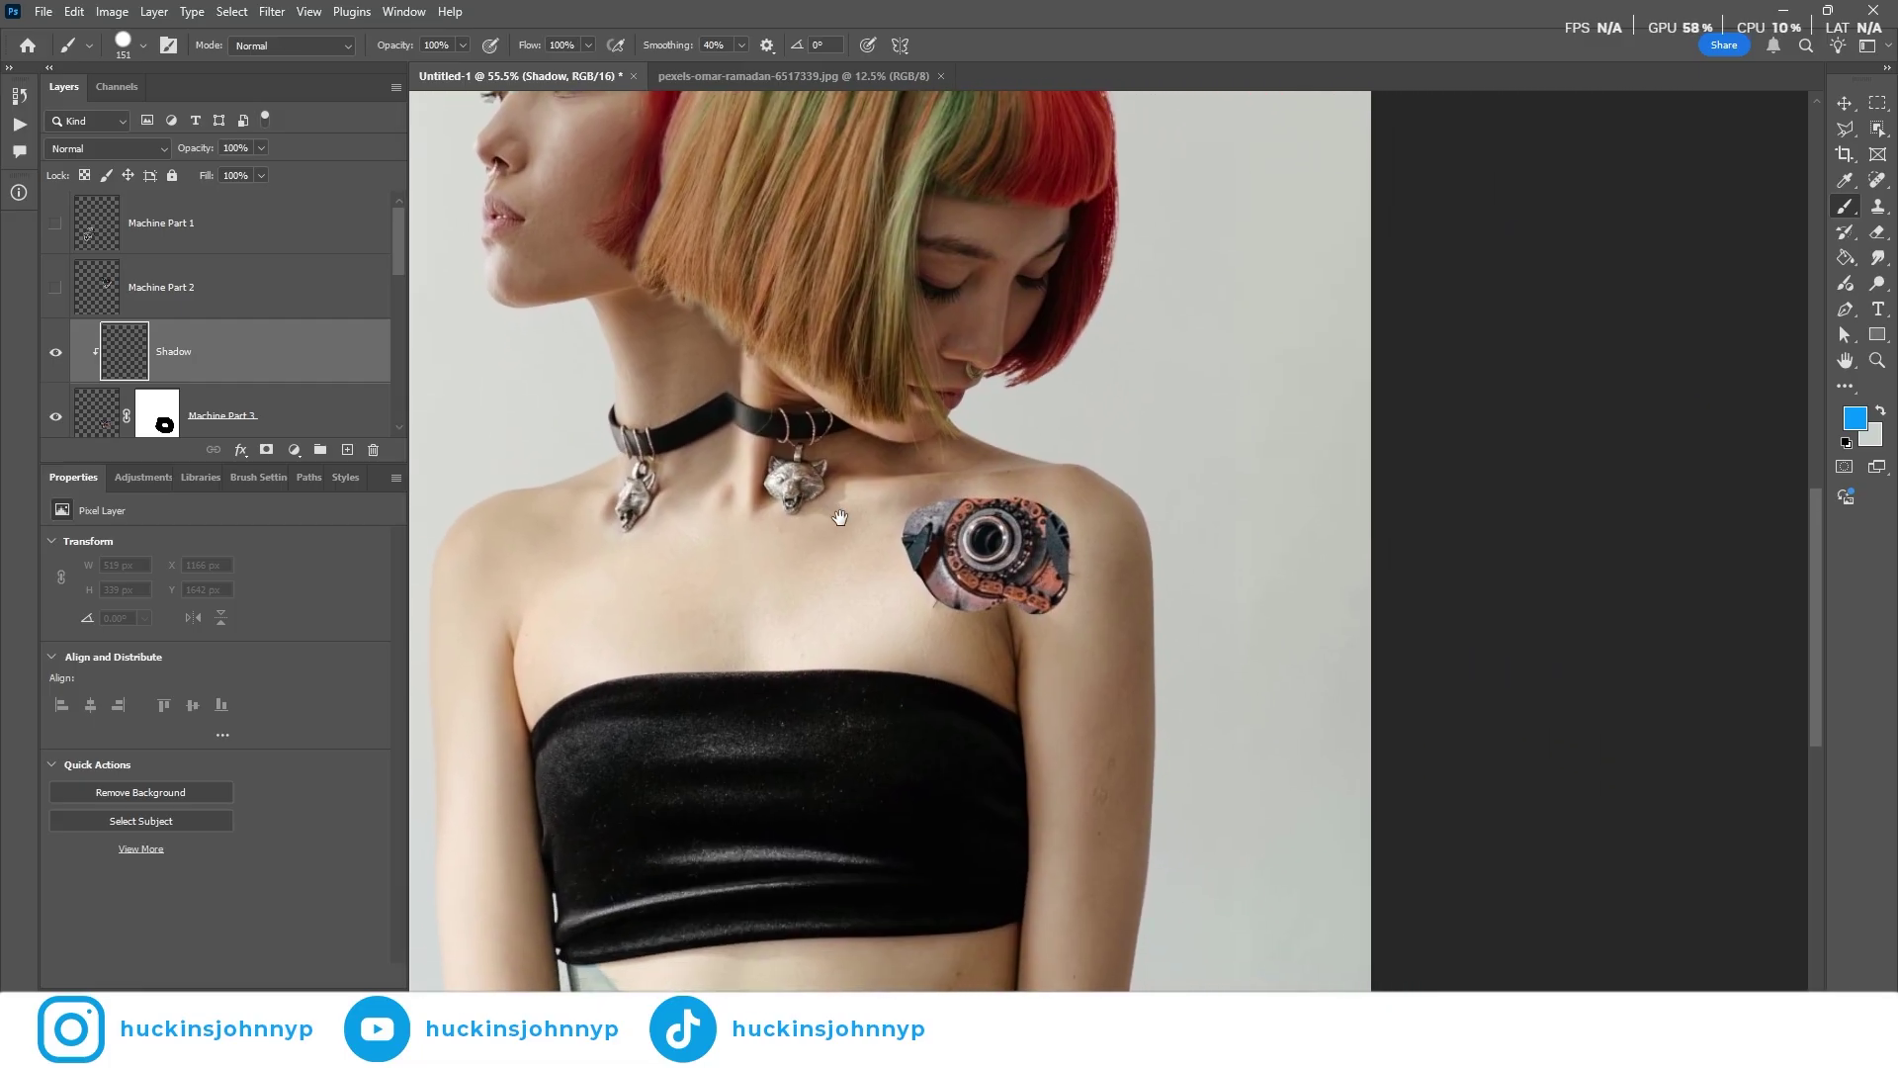
{"action": "left_click", "coordinate": [1855, 417]}
{"action": "left_click_drag", "start_coordinate": [635, 632], "coordinate": [553, 728]}
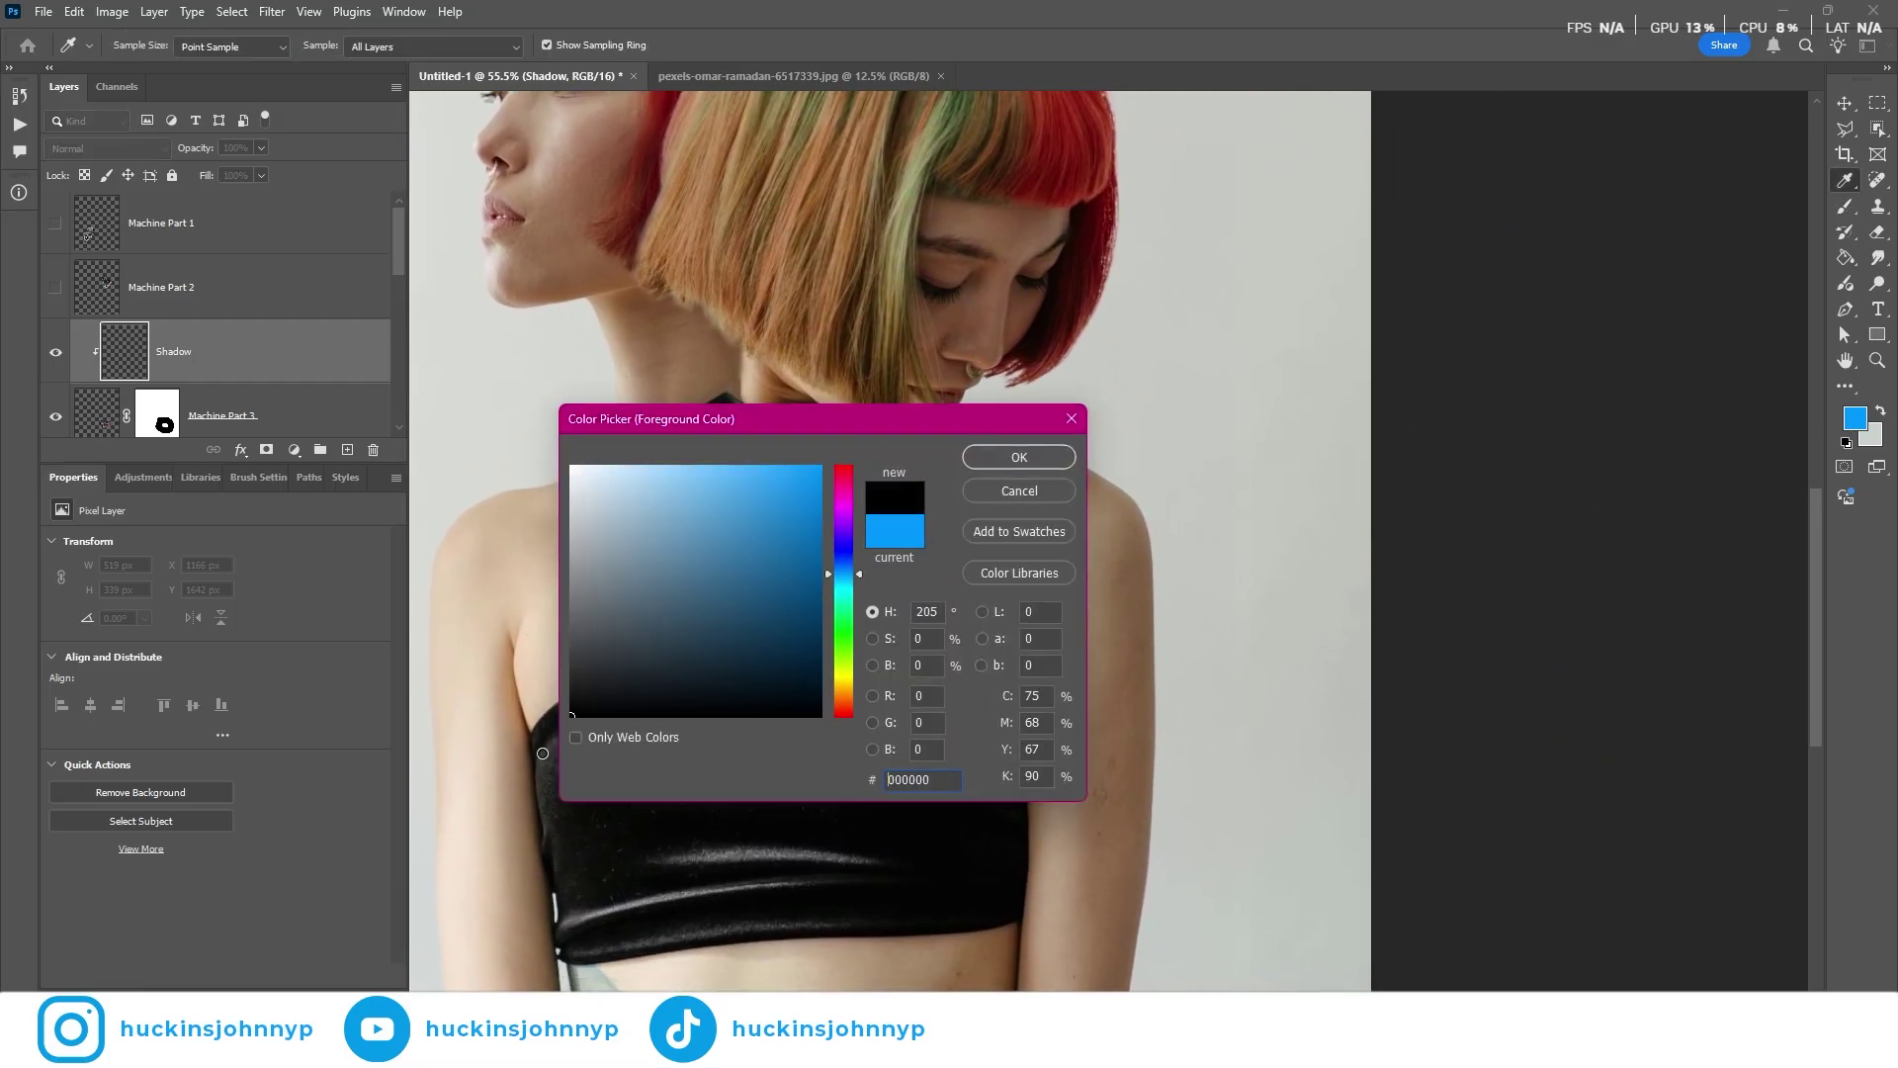
{"action": "left_click", "coordinate": [1010, 461]}
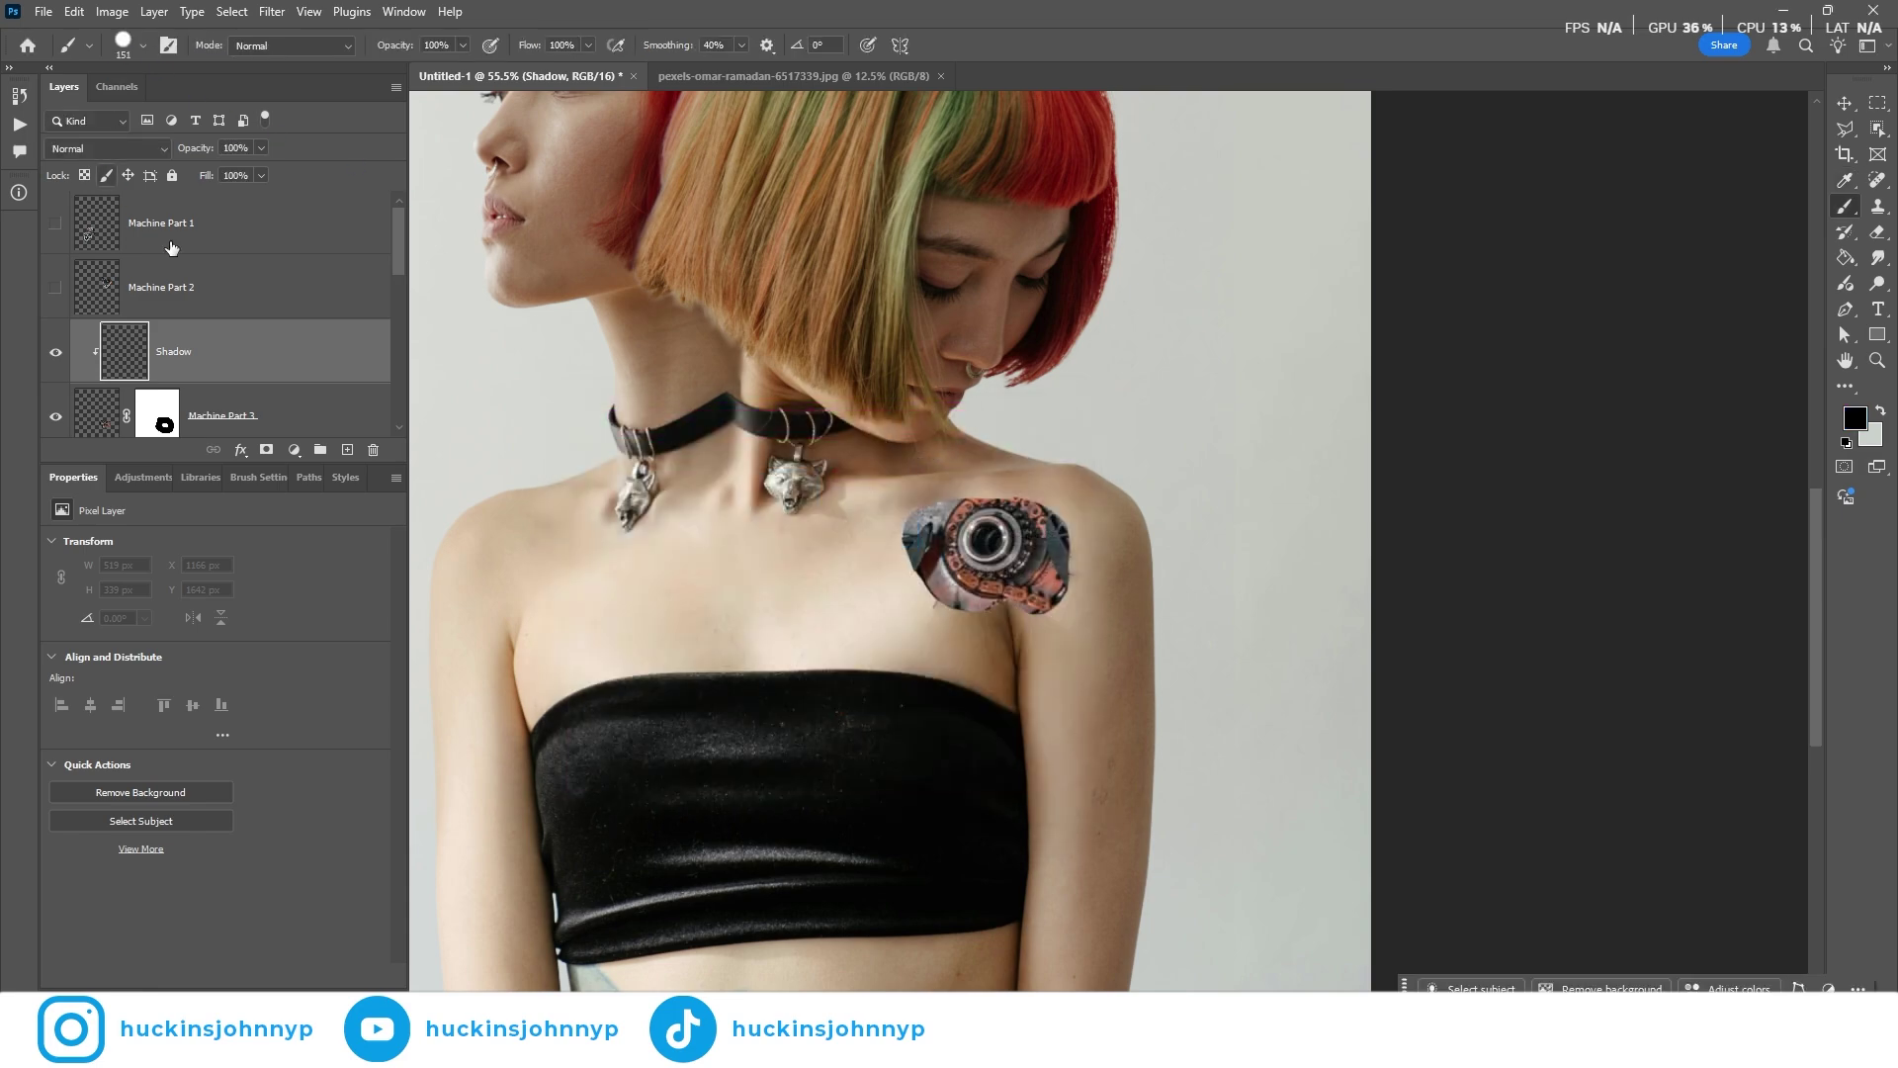
{"action": "right_click", "coordinate": [829, 558]}
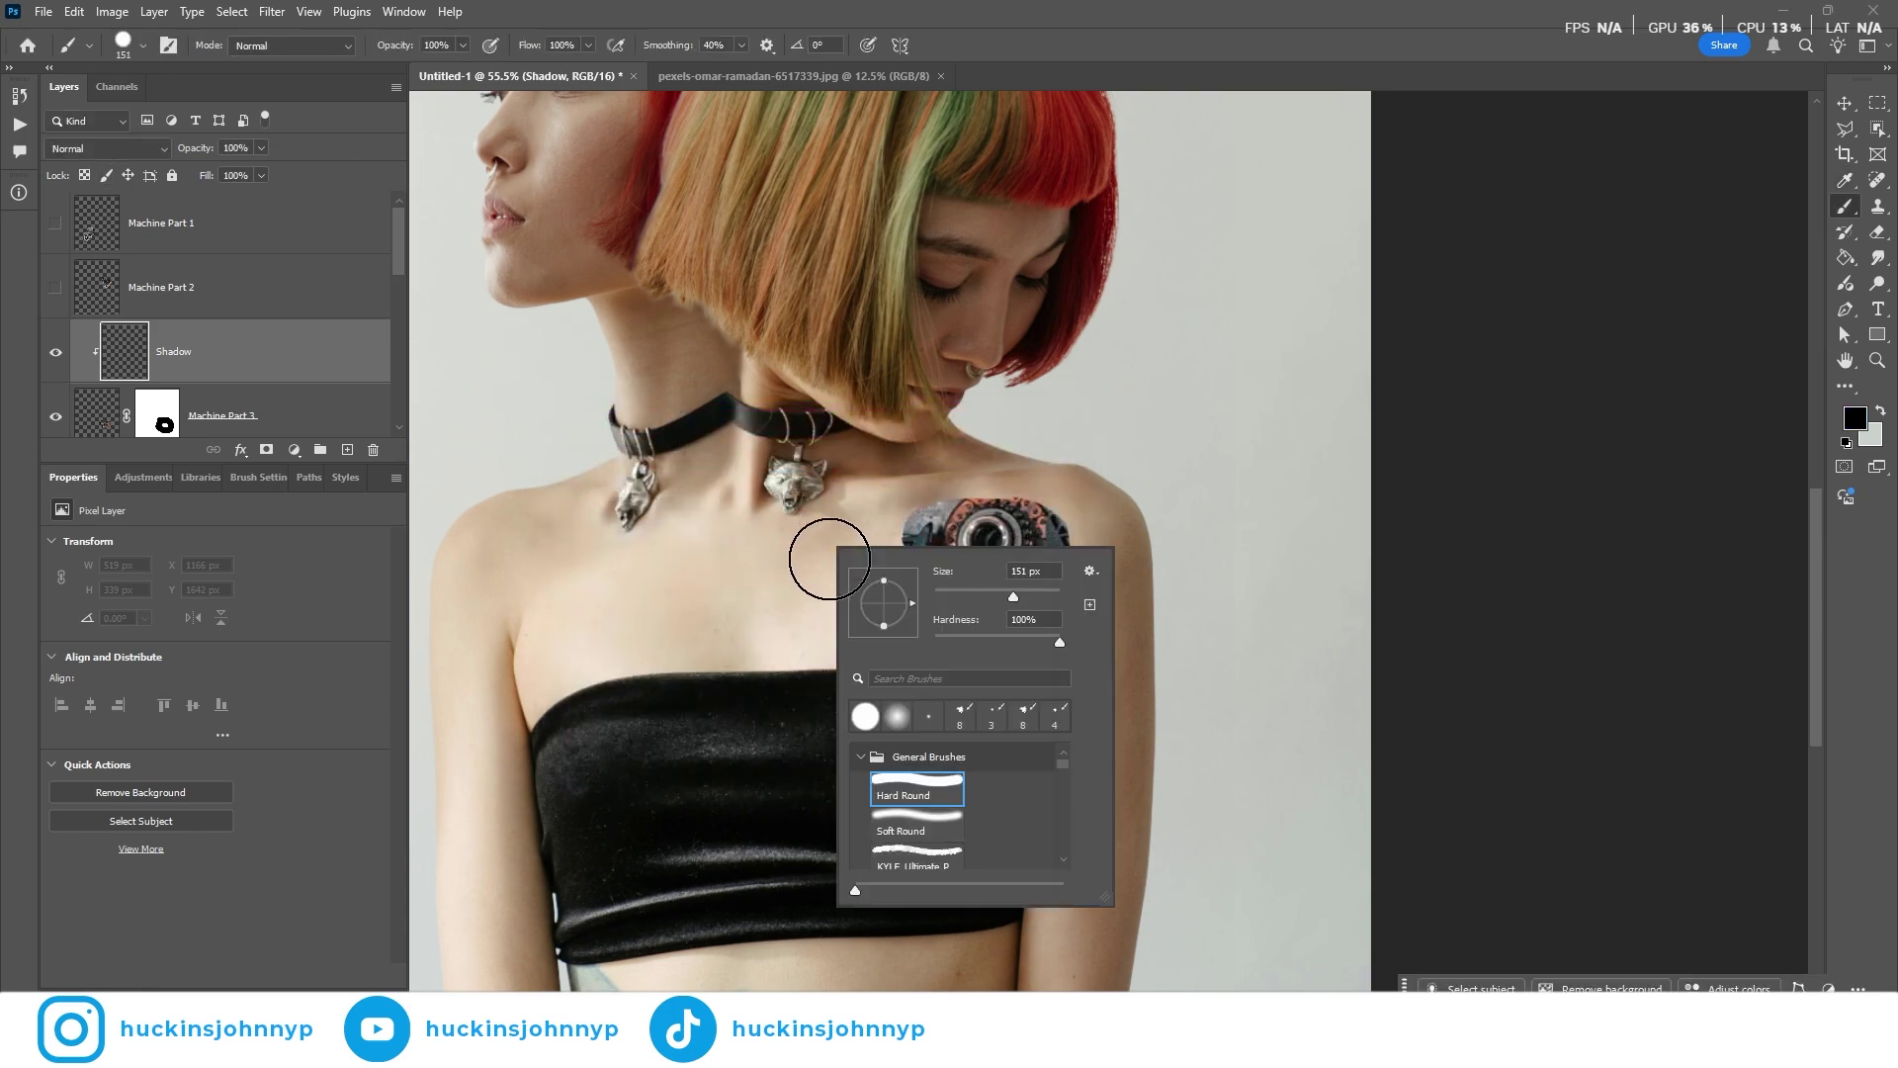
{"action": "left_click", "coordinate": [896, 824]}
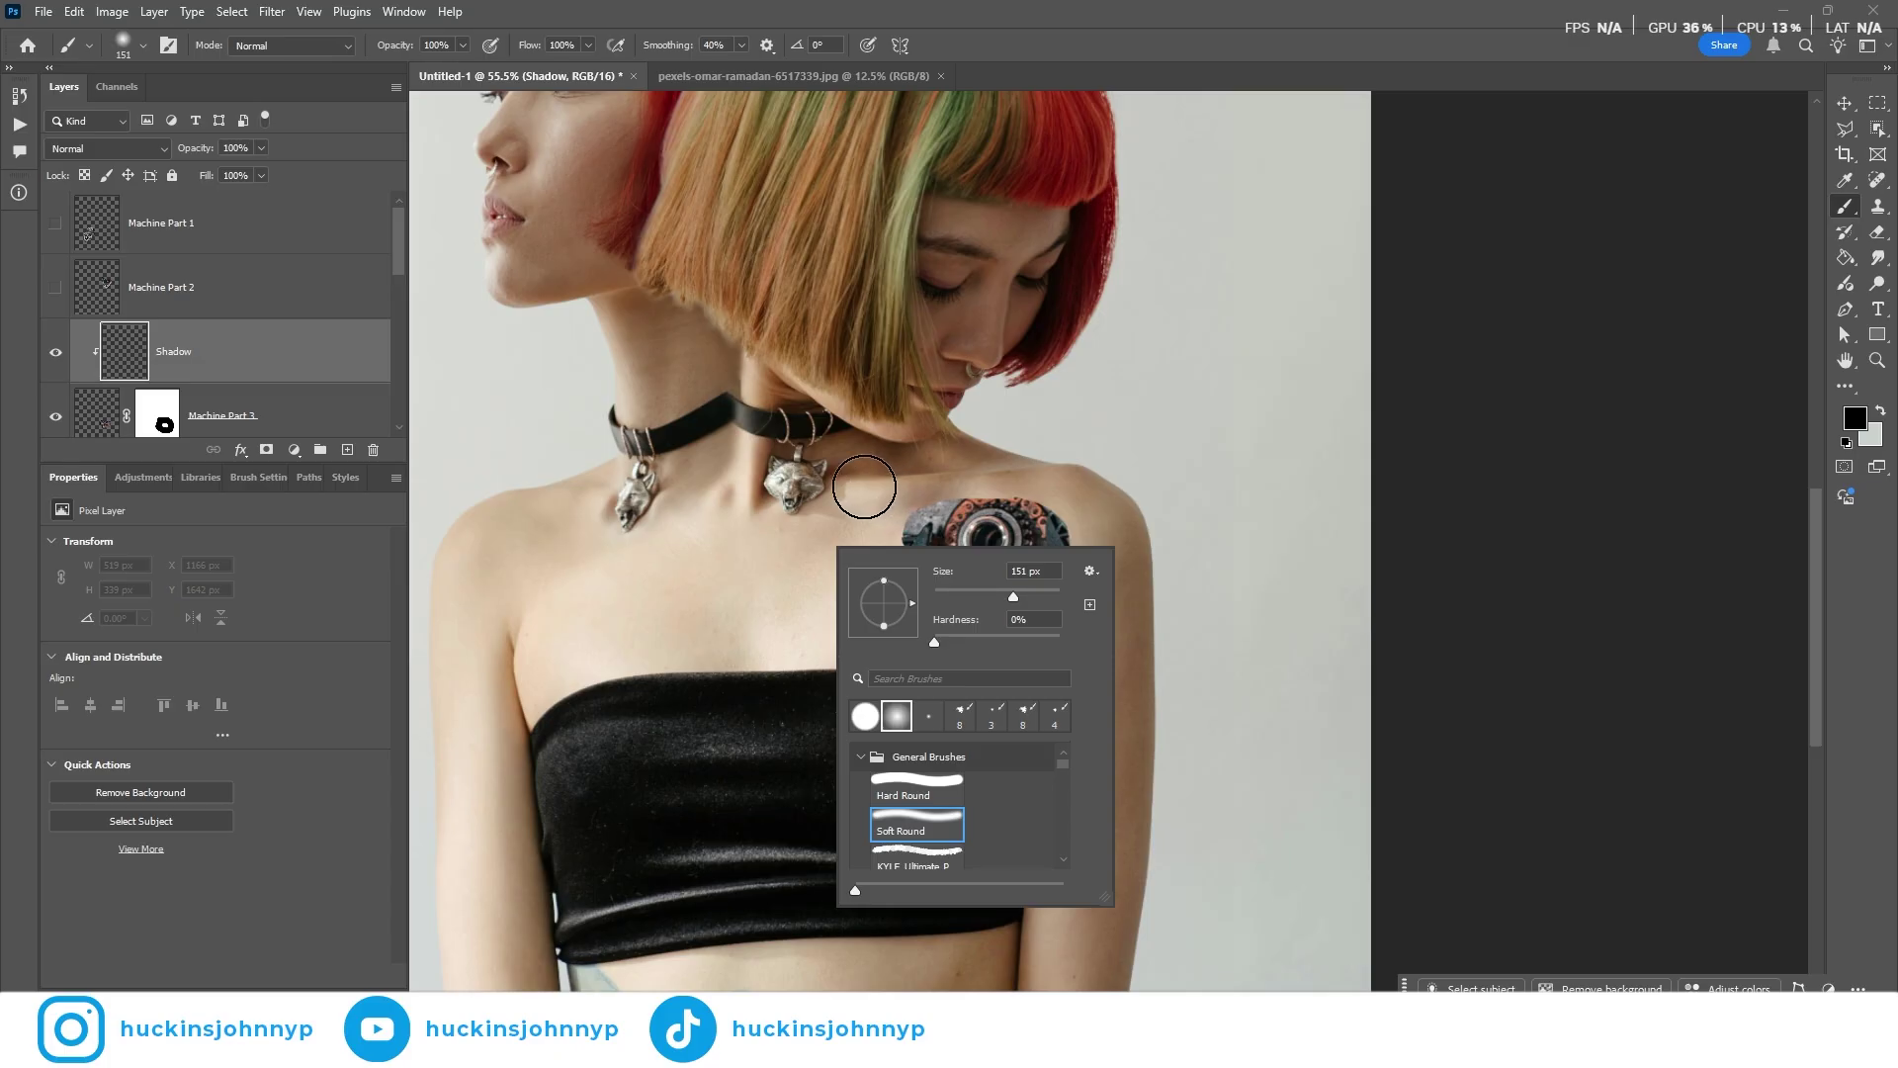
{"action": "left_click", "coordinate": [864, 486]}
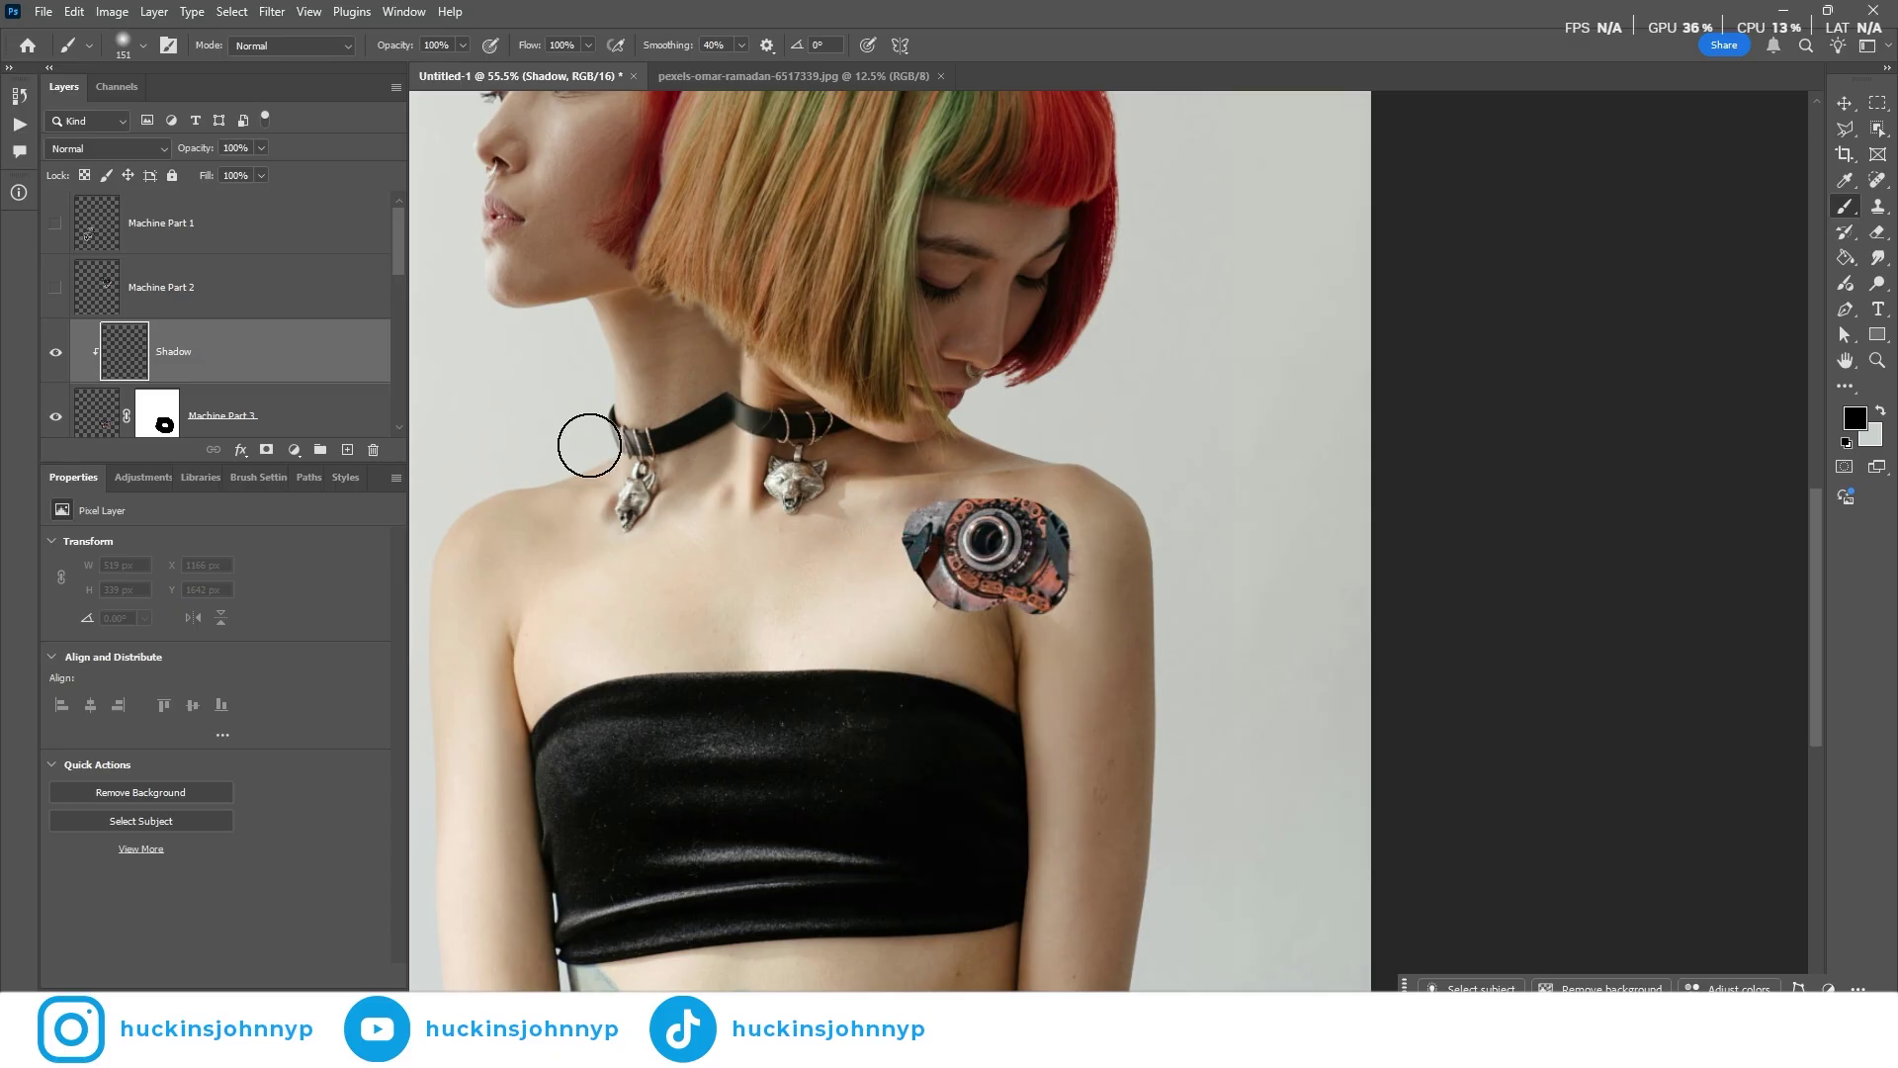
Reduce the soft brush to 79 px, lower its opacity to 46%, and shade the machine part's edges on the Shadow layer
{"action": "scroll", "coordinate": [896, 569], "scroll_direction": "up", "scroll_amount": 6}
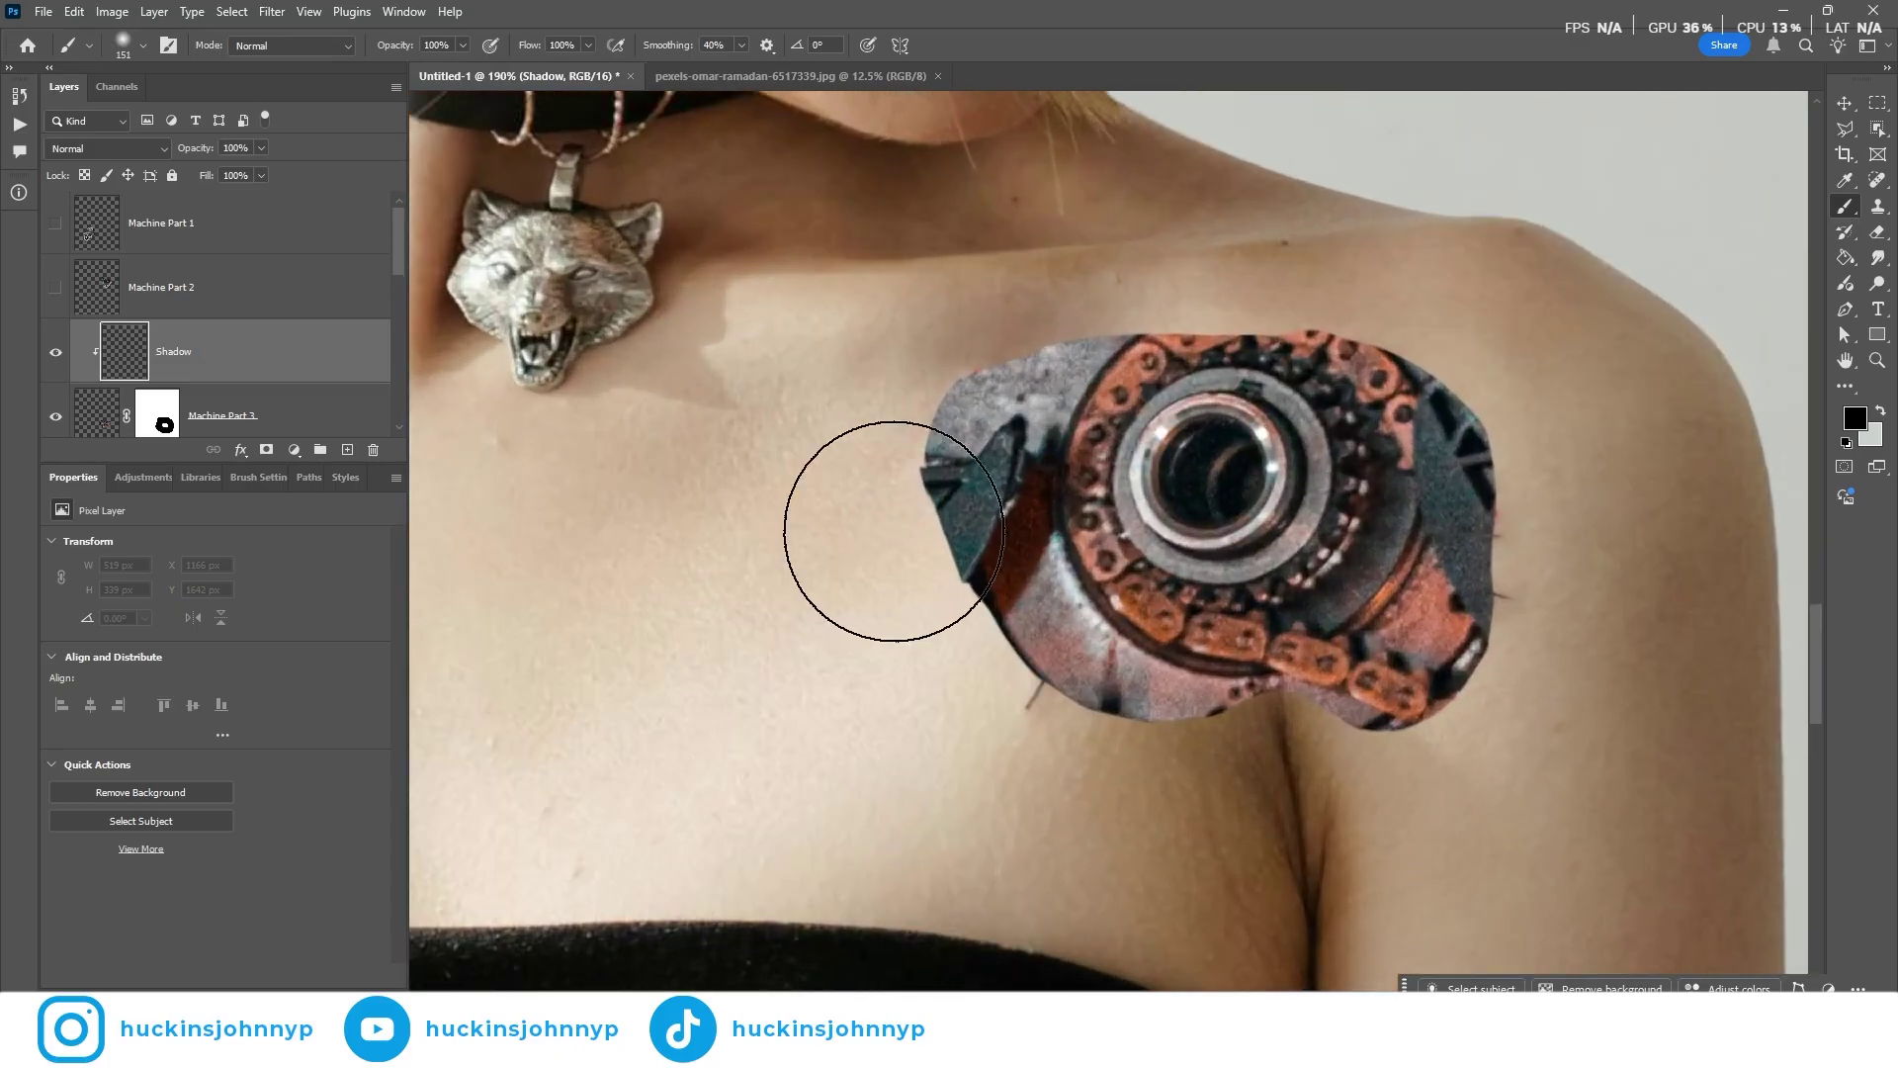
{"action": "right_click", "coordinate": [870, 540], "text": "alt"}
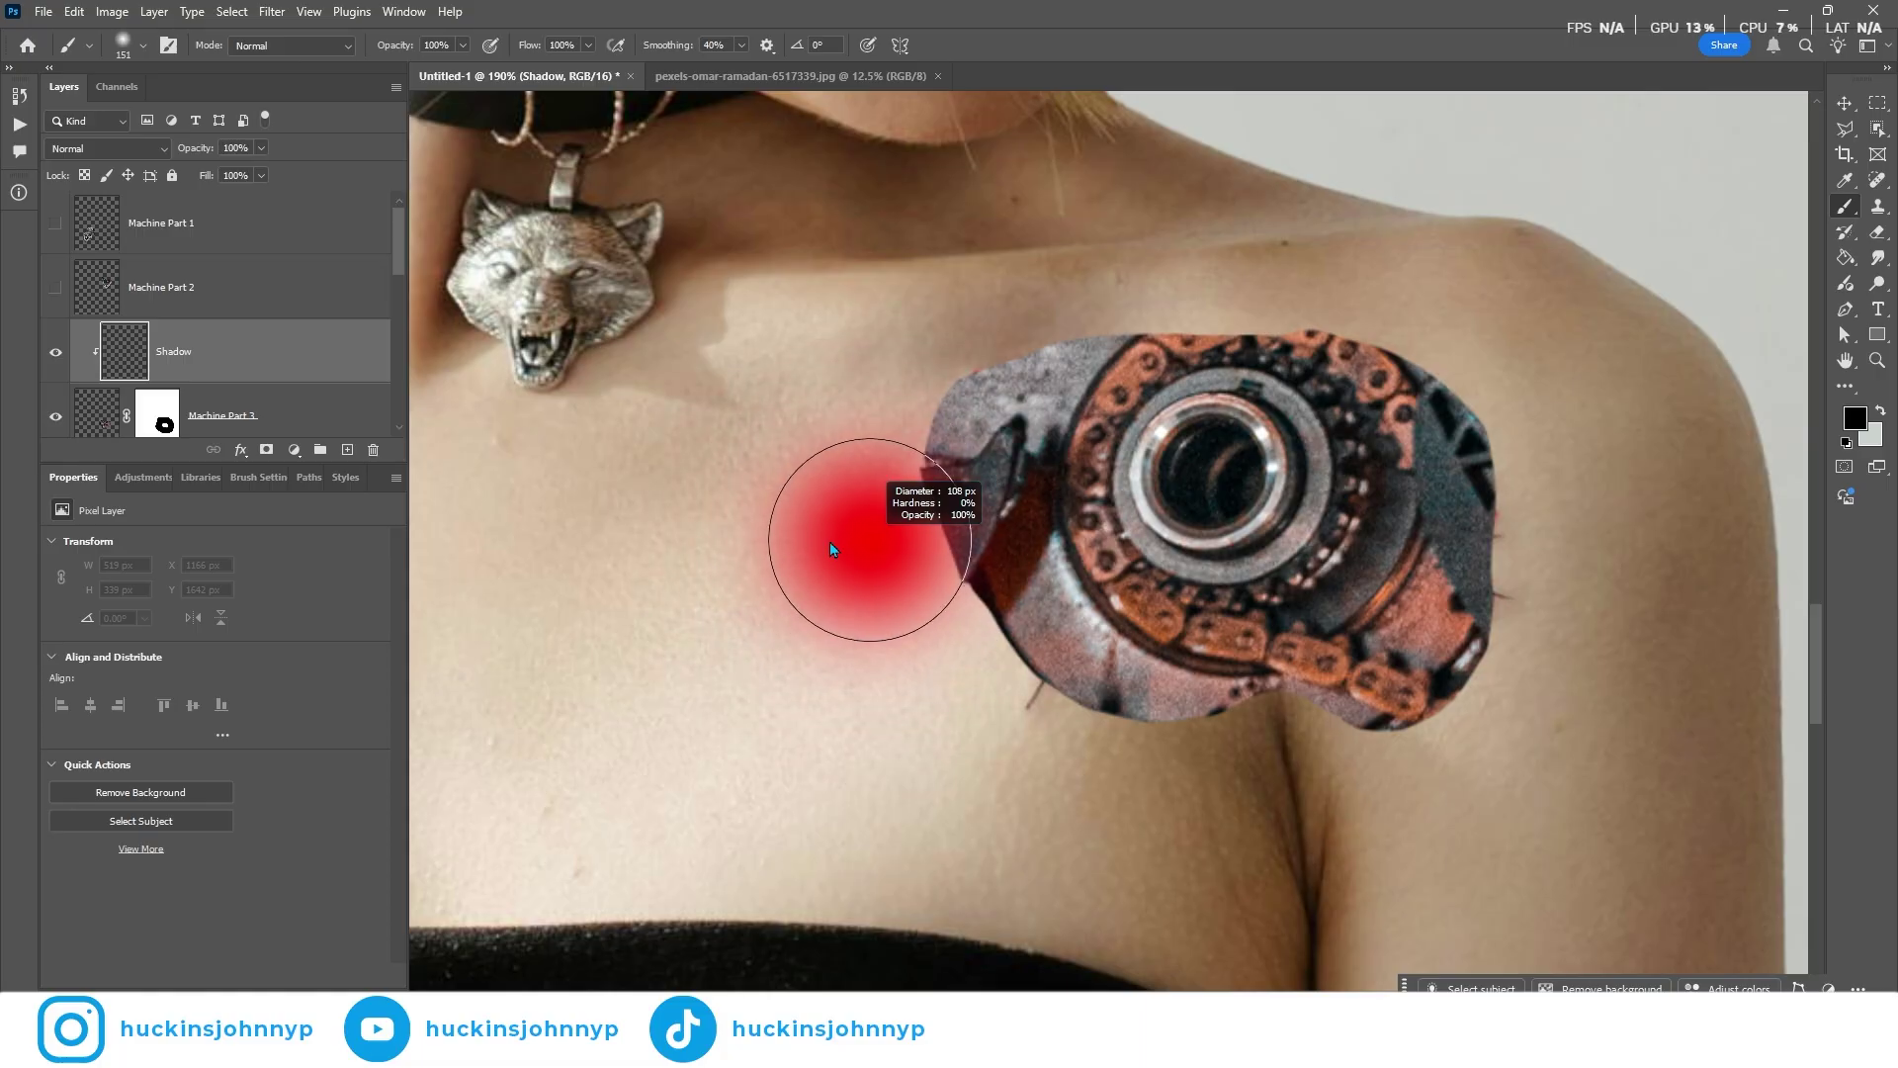
{"action": "left_click_drag", "start_coordinate": [829, 542], "coordinate": [791, 543]}
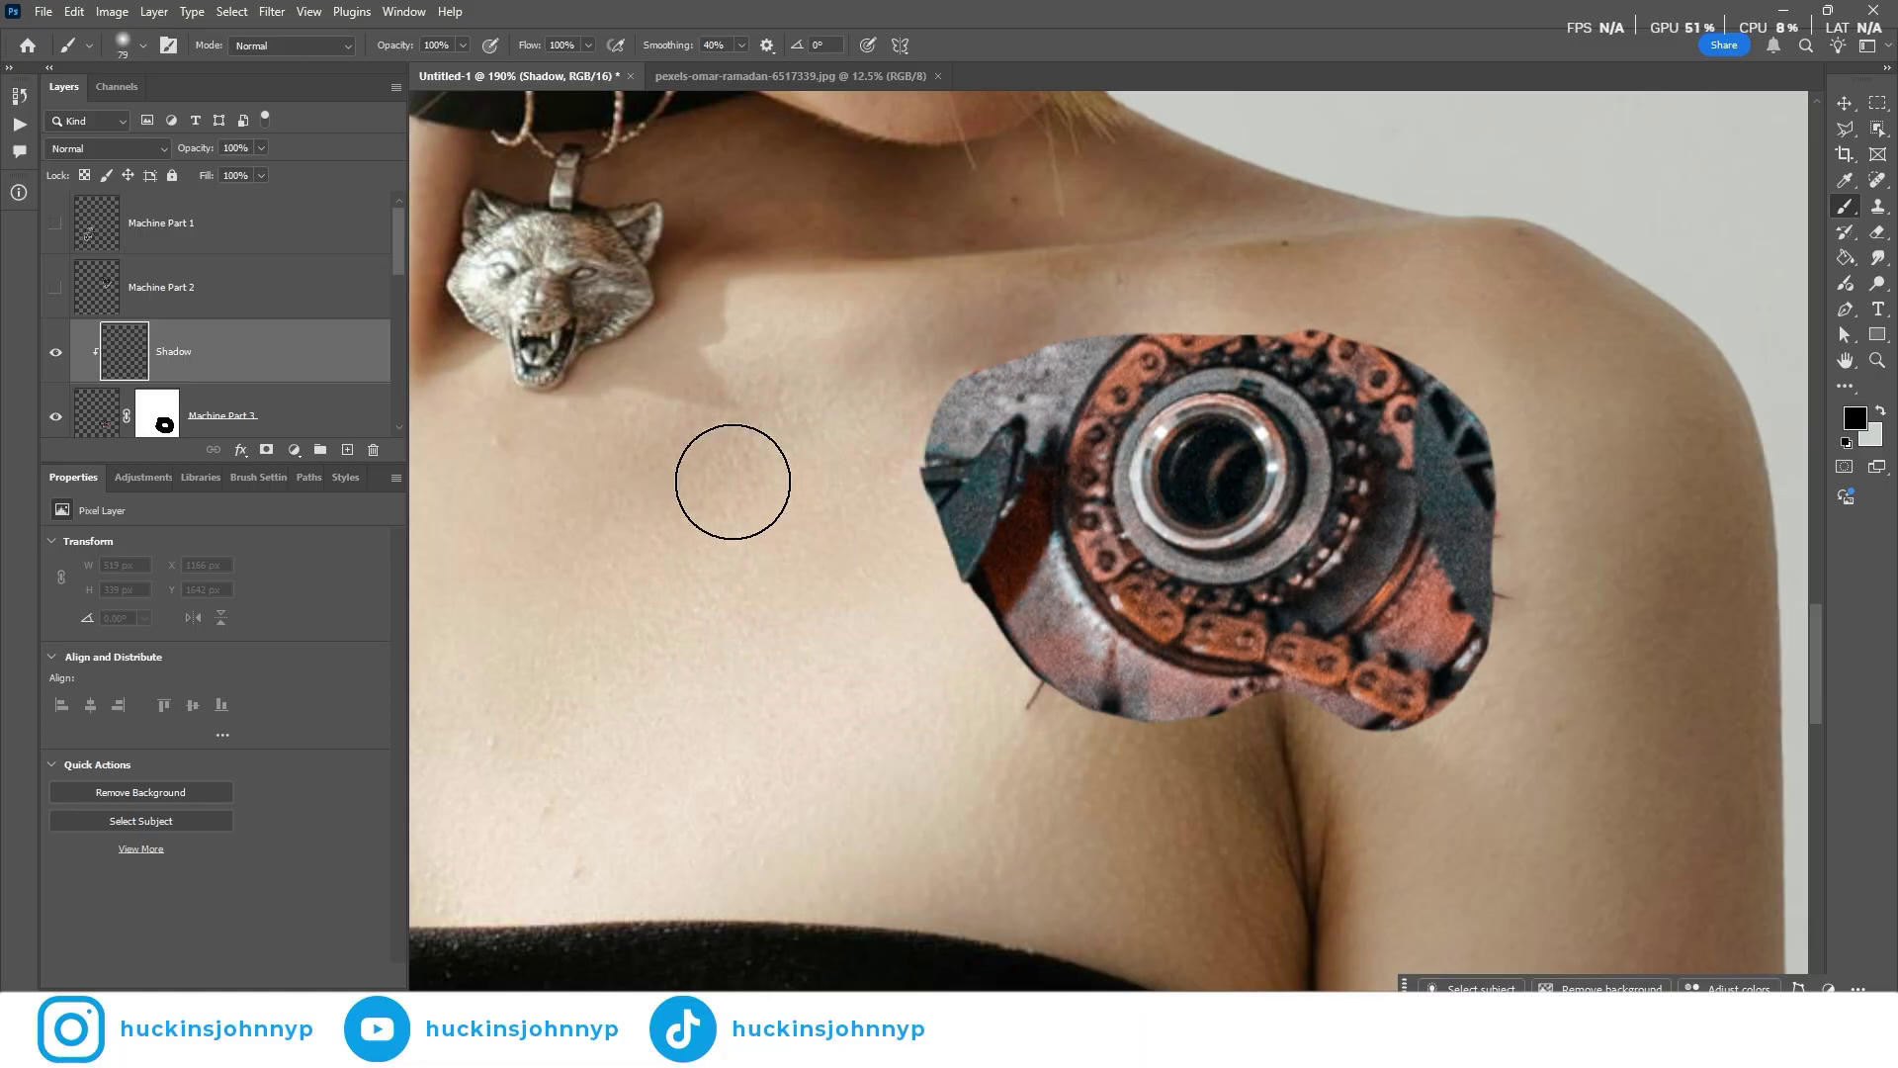
{"action": "left_click", "coordinate": [461, 45]}
{"action": "left_click_drag", "start_coordinate": [467, 65], "coordinate": [415, 65]}
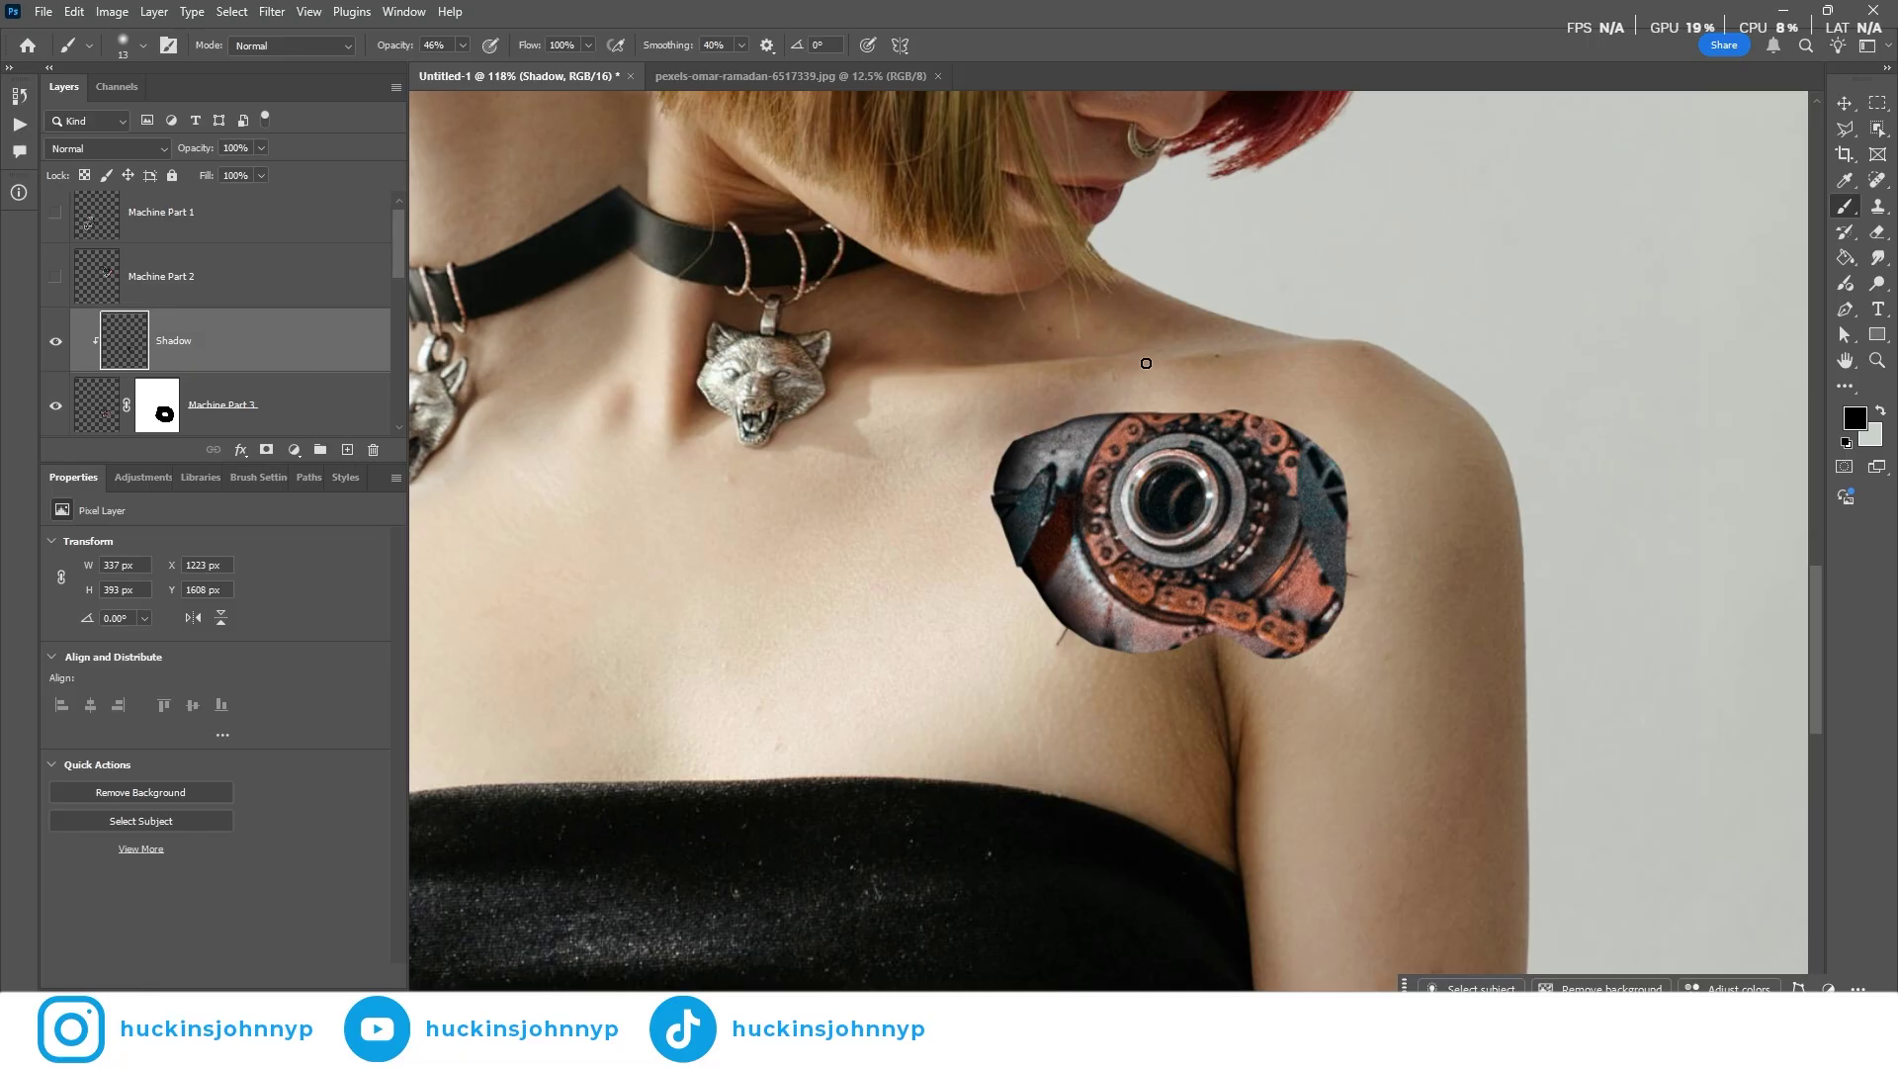
{"action": "scroll", "coordinate": [604, 293], "scroll_direction": "up", "scroll_amount": 3}
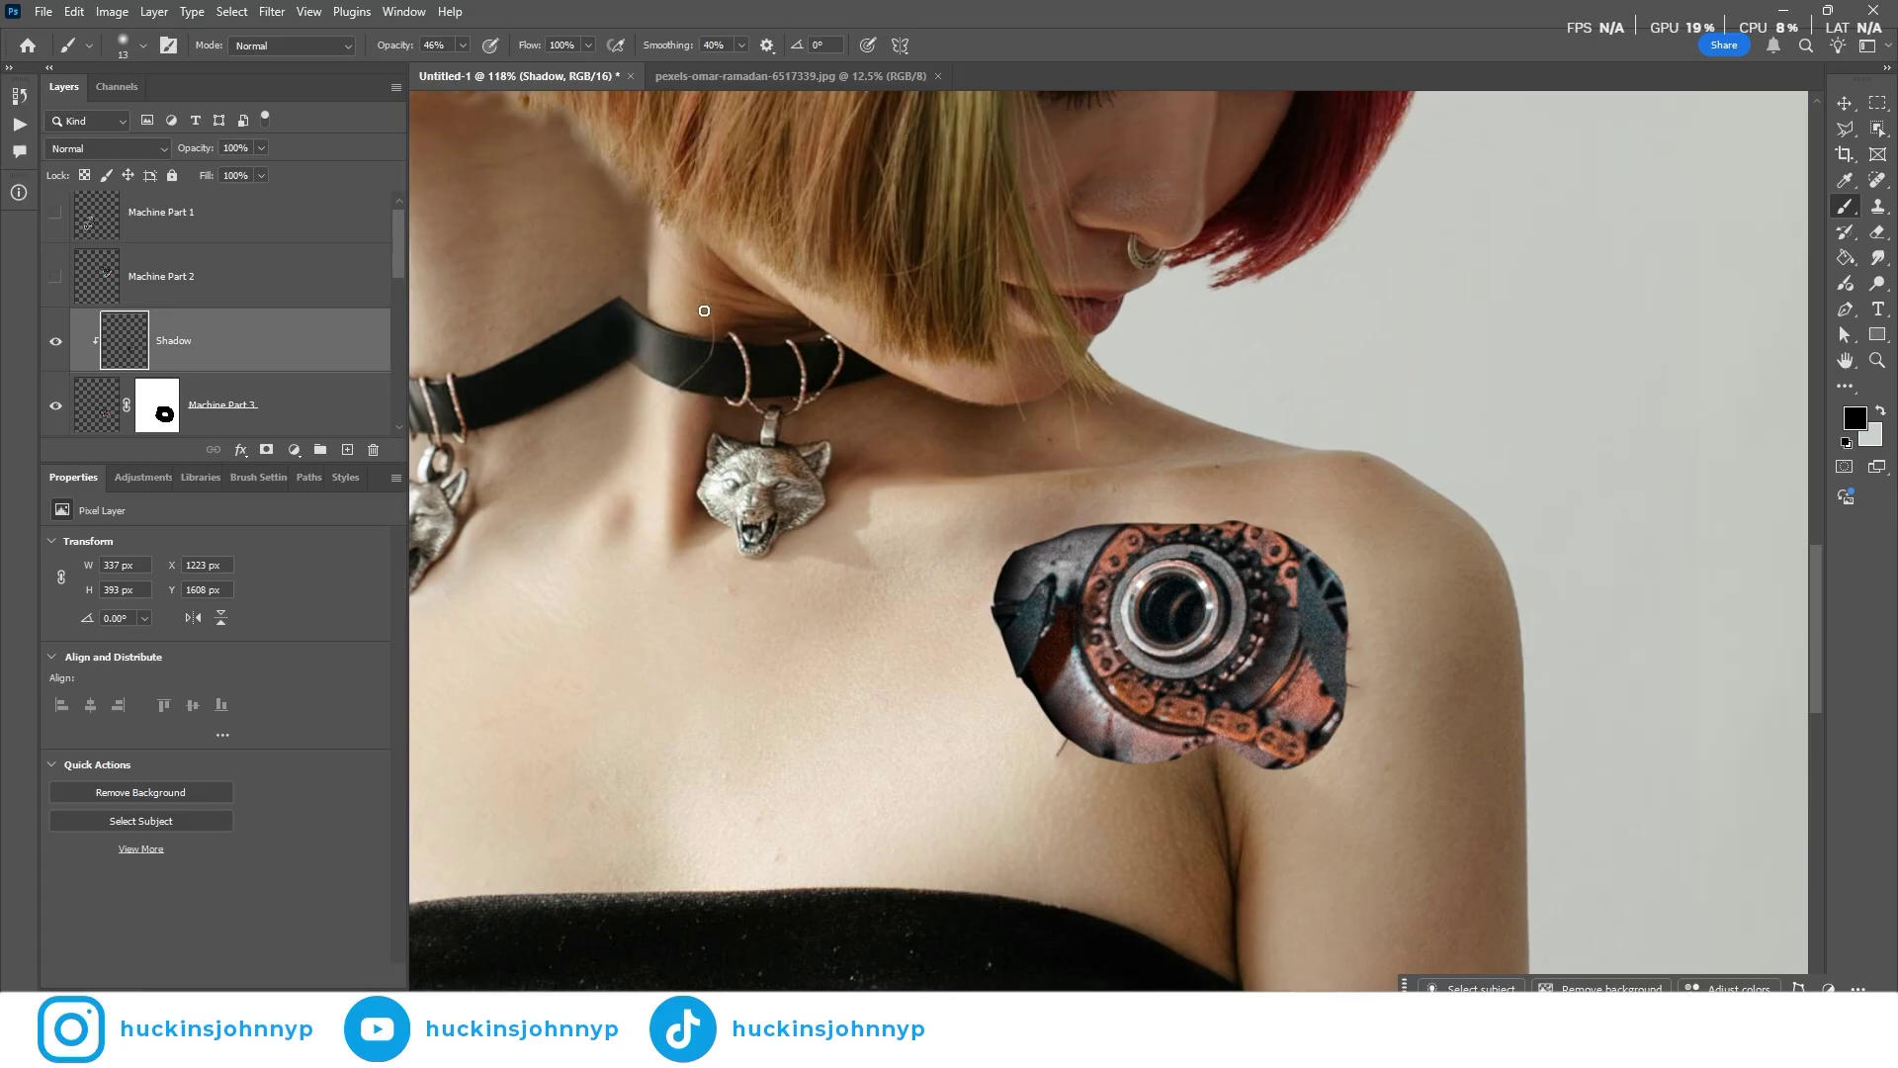
{"action": "scroll", "coordinate": [781, 287], "scroll_direction": "down", "scroll_amount": 2}
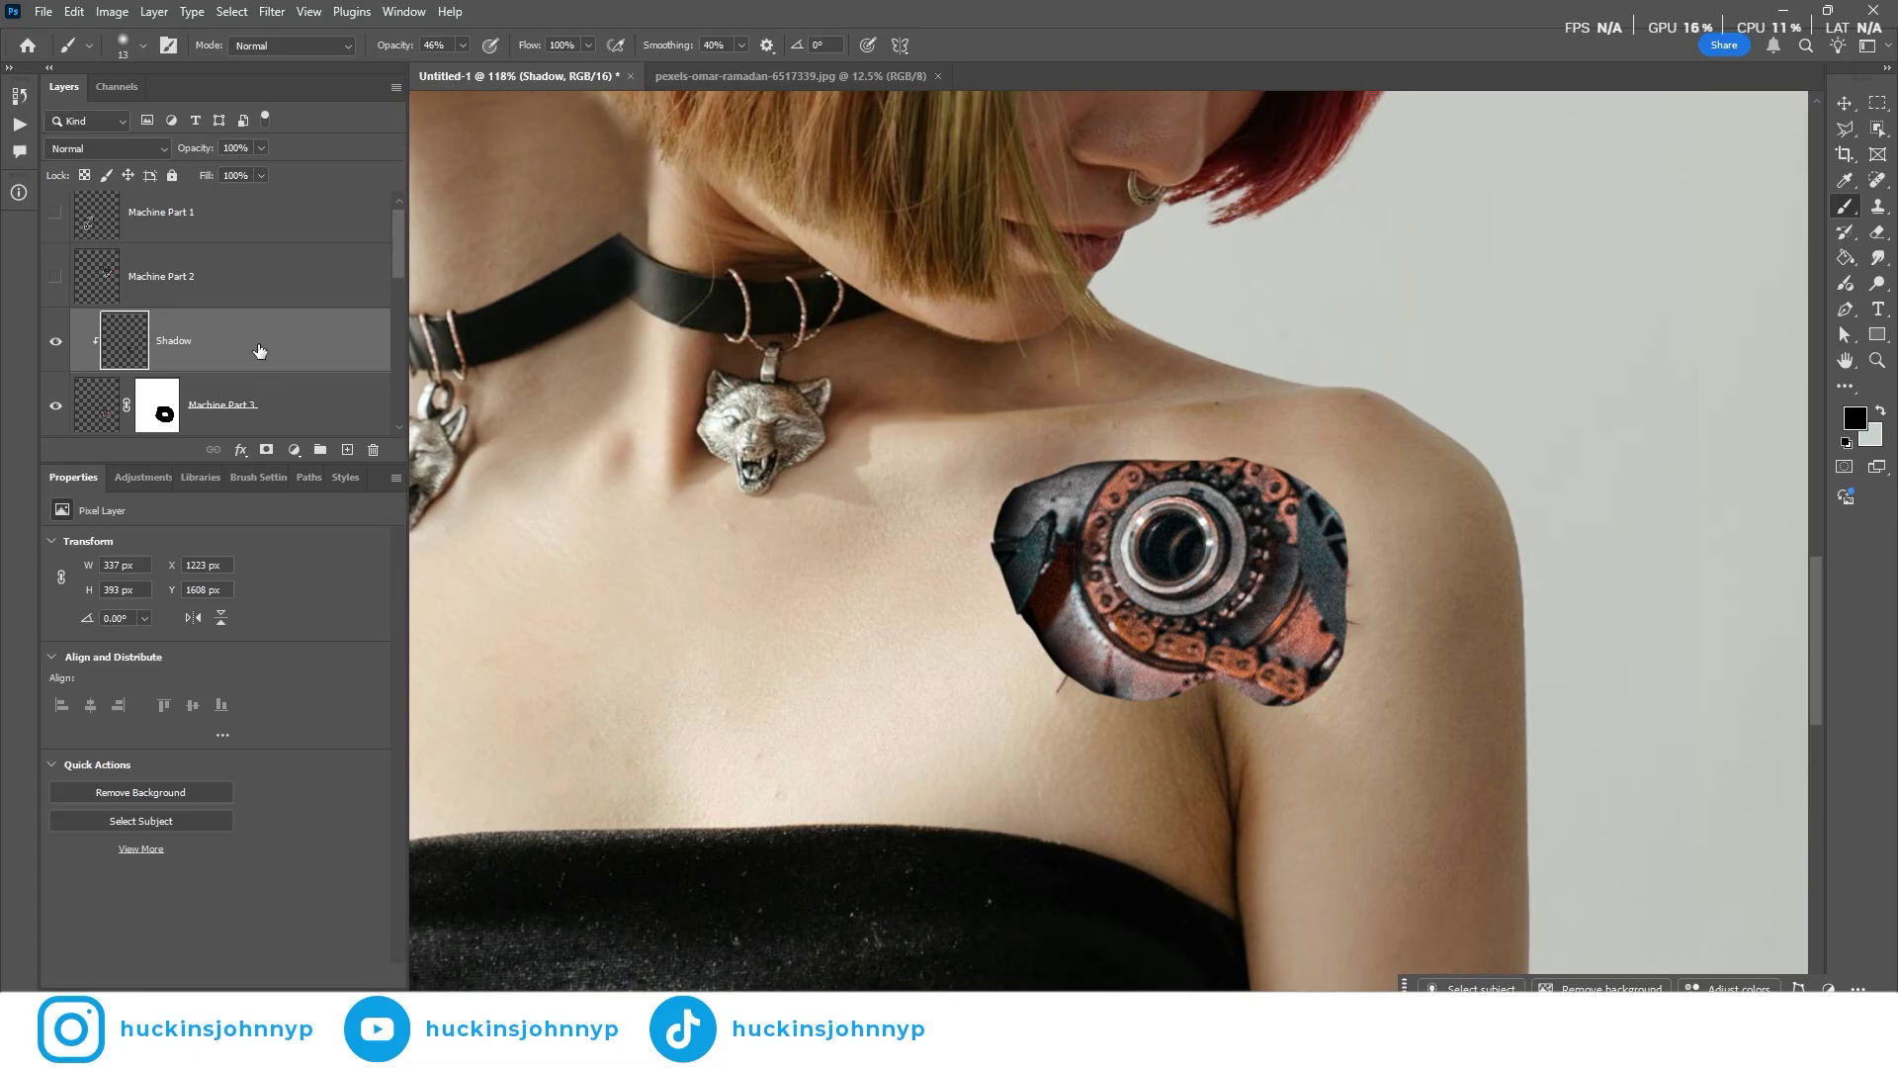
Add a new layer named Skin Thiccness above the Shadow layer
{"action": "left_click", "coordinate": [347, 450]}
{"action": "double_click", "coordinate": [136, 341]}
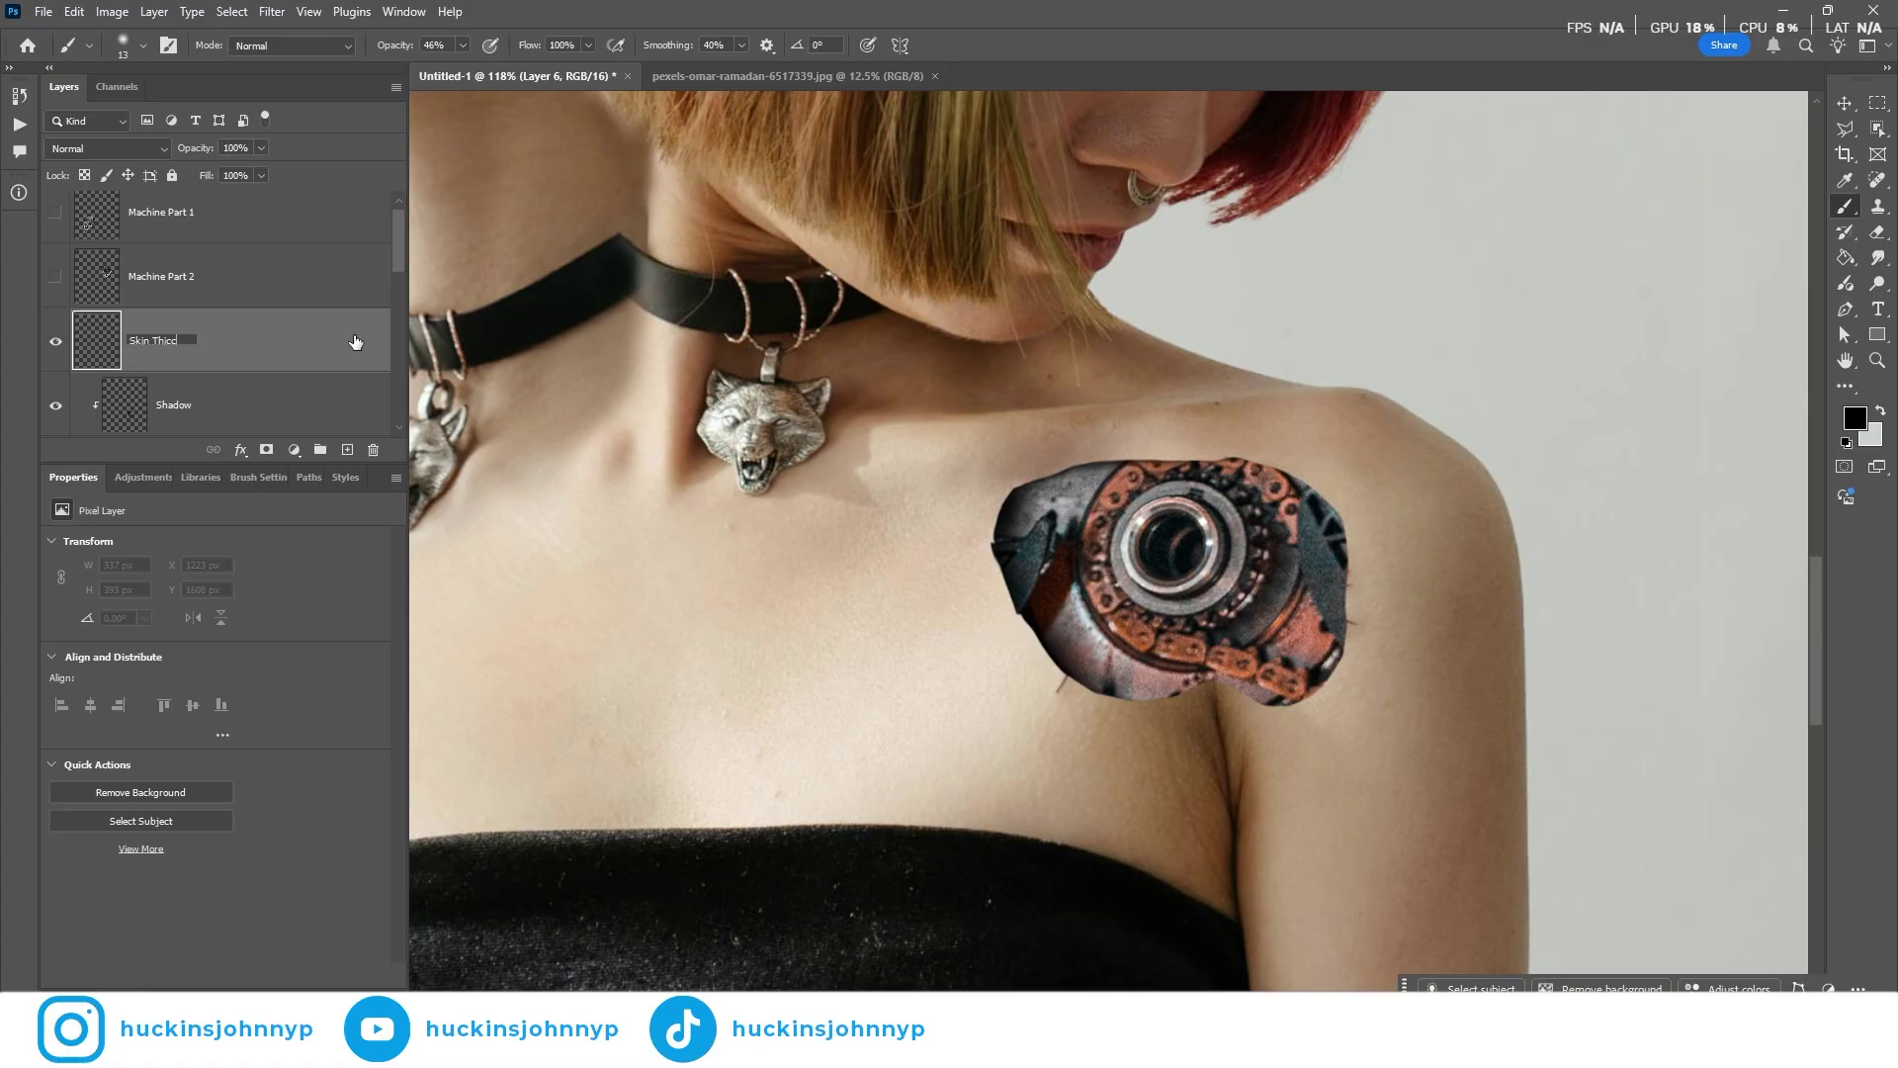
{"action": "key", "text": "Return"}
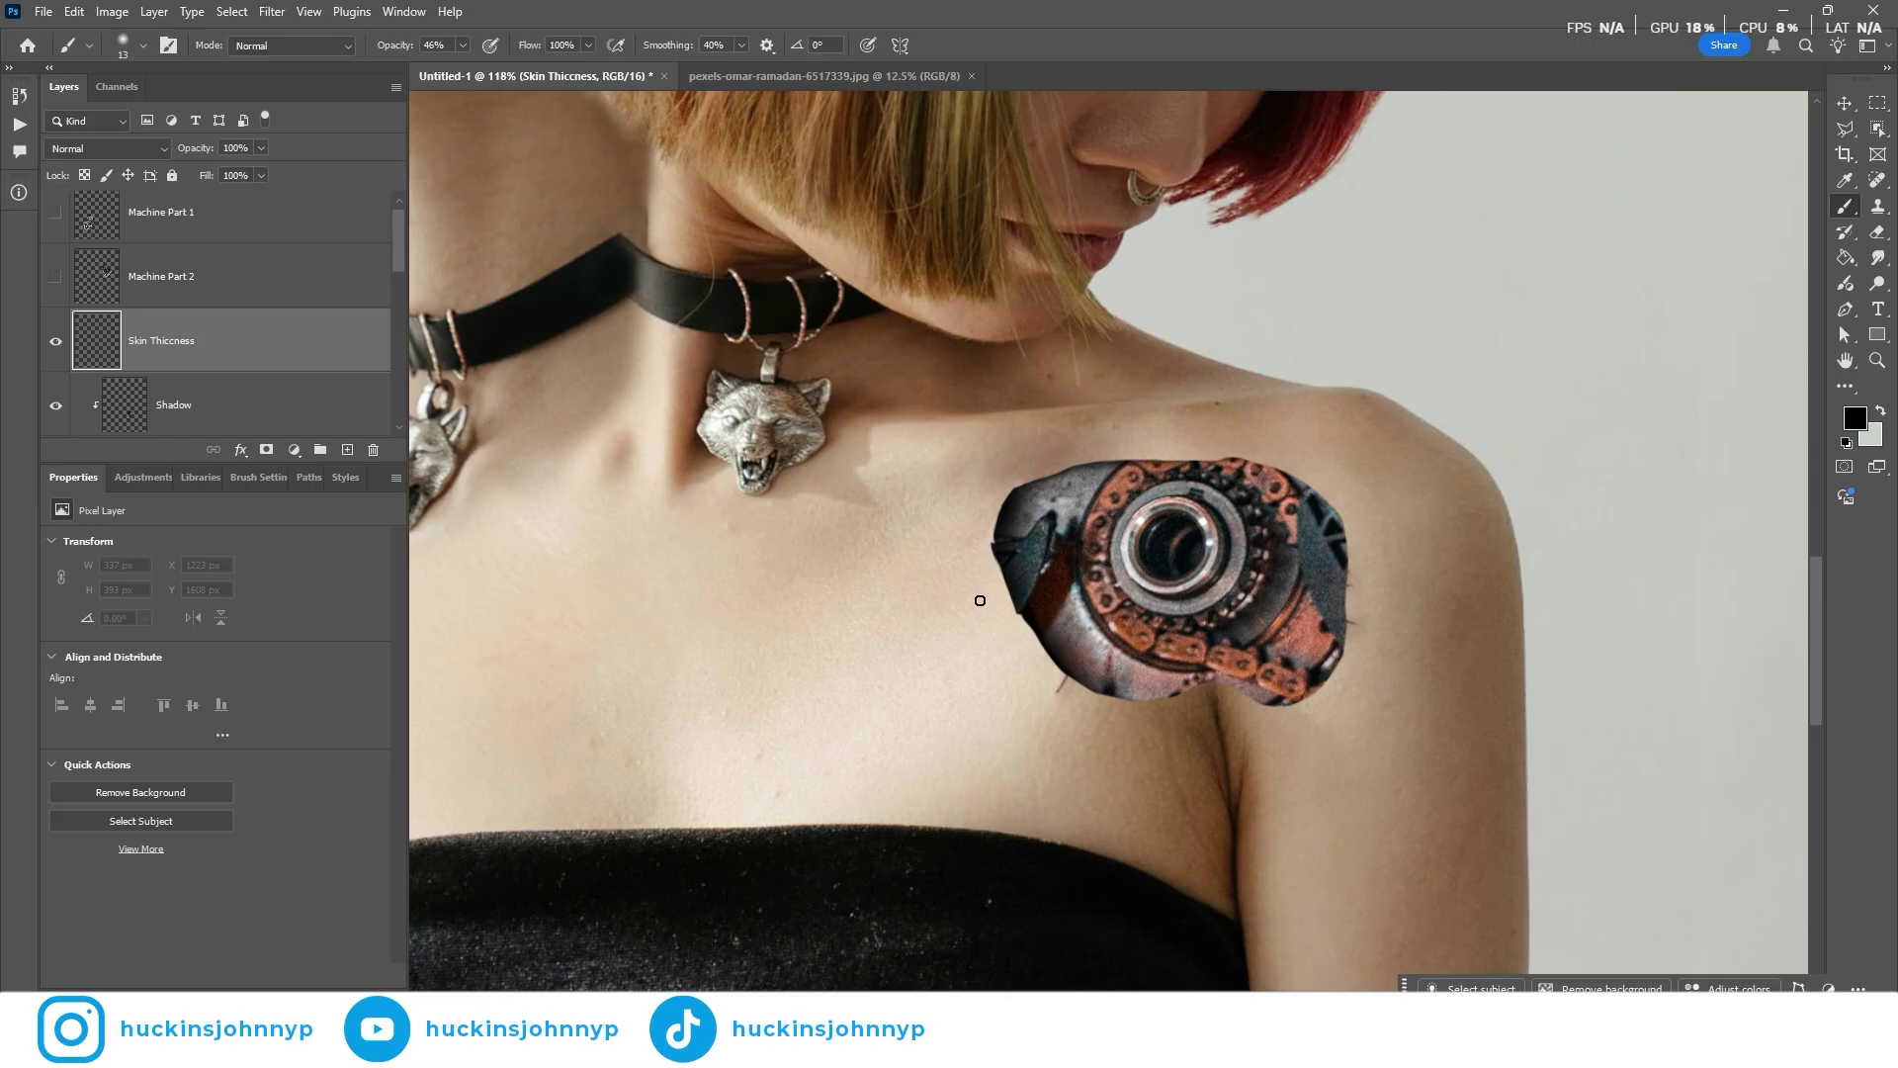
Sample a light chest skin tone as the background color and a dark brown neck shadow tone as the foreground color
{"action": "left_click", "coordinate": [978, 656], "text": "alt"}
{"action": "key", "text": "x"}
{"action": "key", "text": "i"}
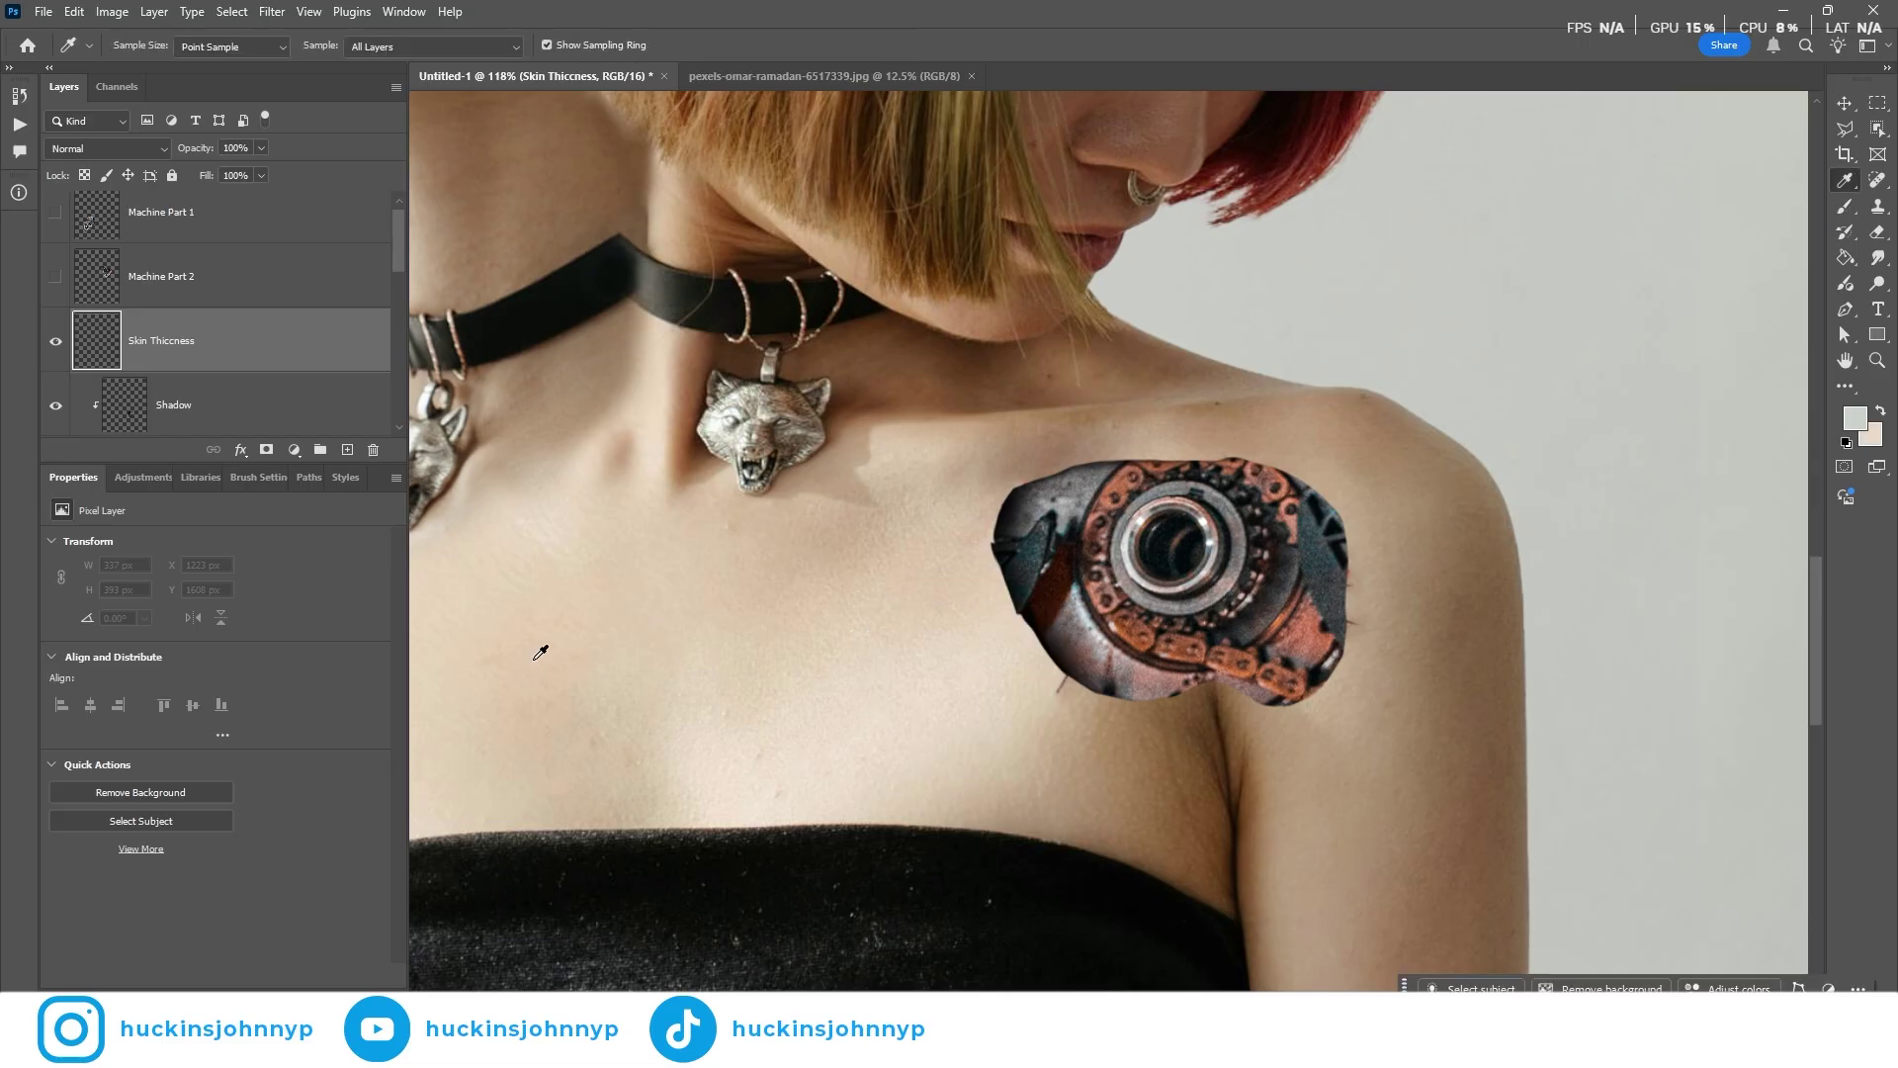
{"action": "left_click", "coordinate": [712, 346]}
{"action": "scroll", "coordinate": [1022, 552], "scroll_direction": "up", "scroll_amount": 3}
{"action": "key", "text": "b"}
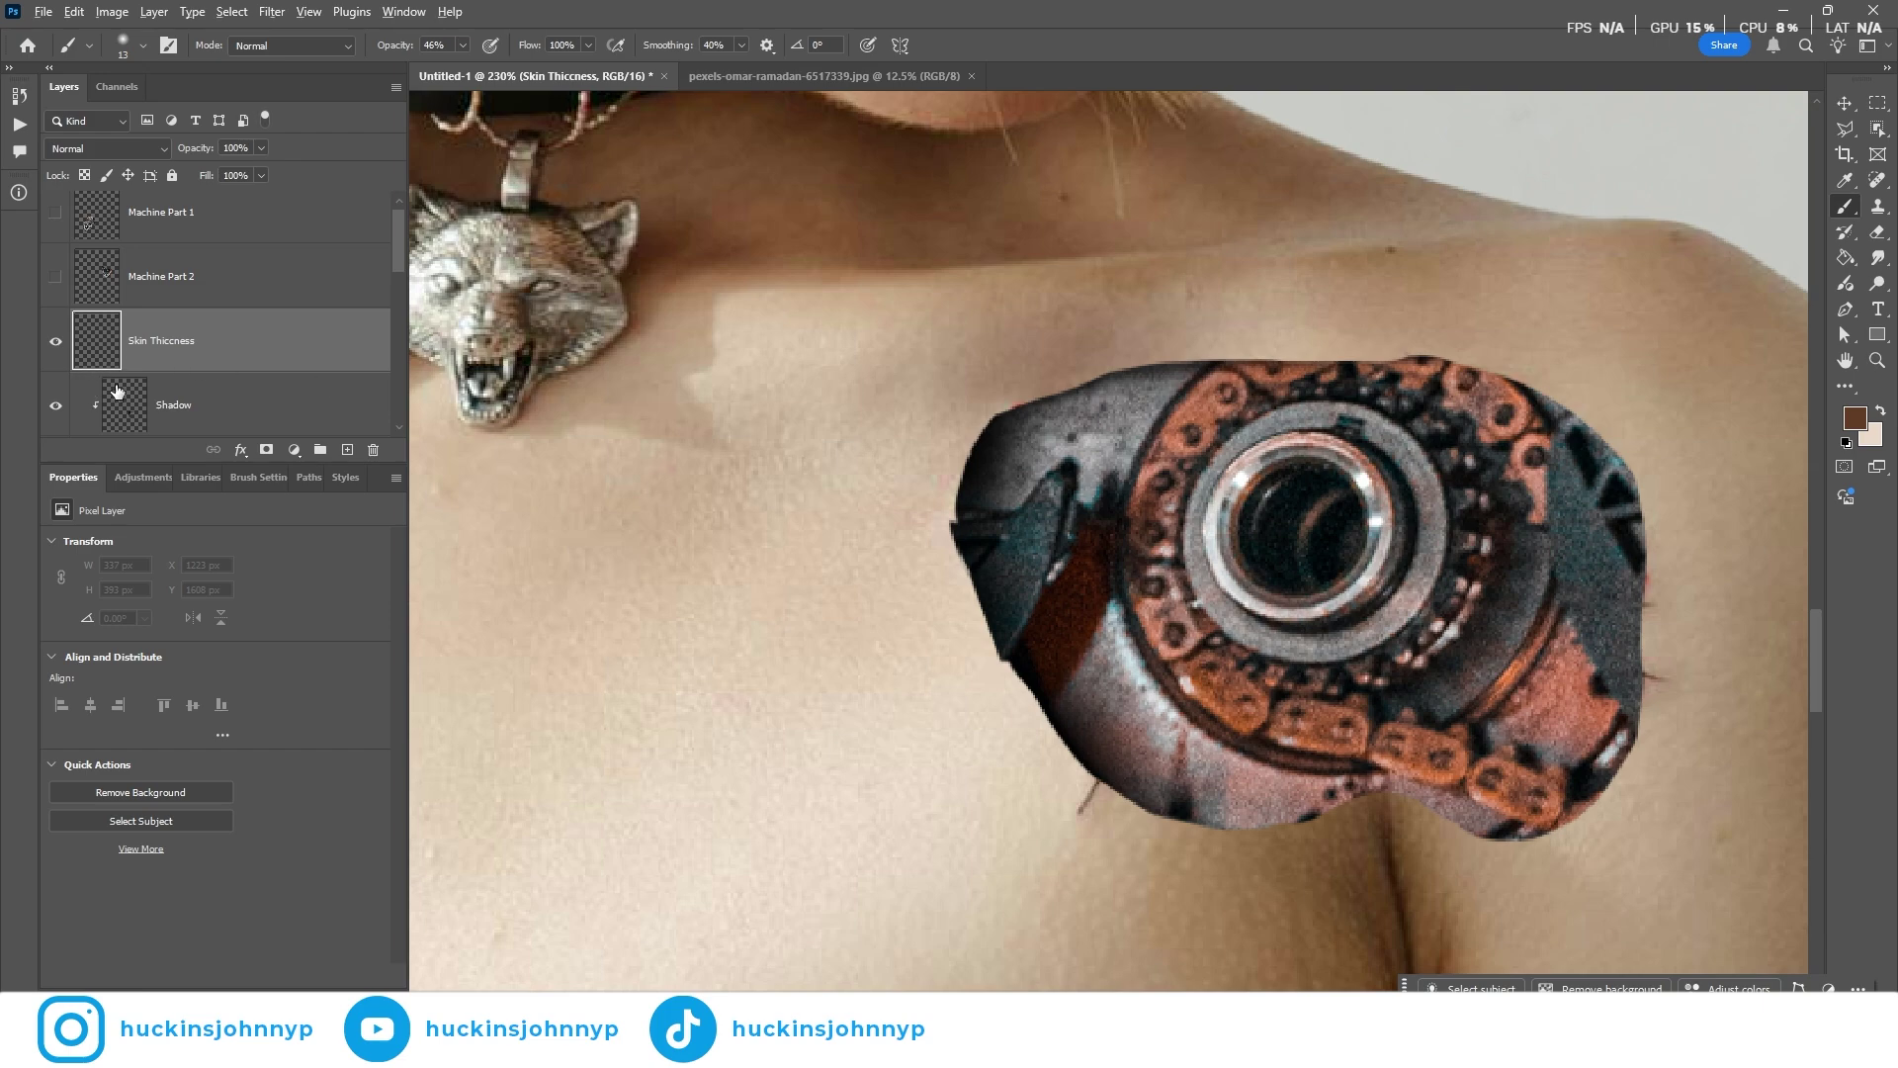
Clip the Skin Thiccness layer to the Machine Part 3 layer
{"action": "scroll", "coordinate": [109, 366], "scroll_direction": "down", "scroll_amount": 2}
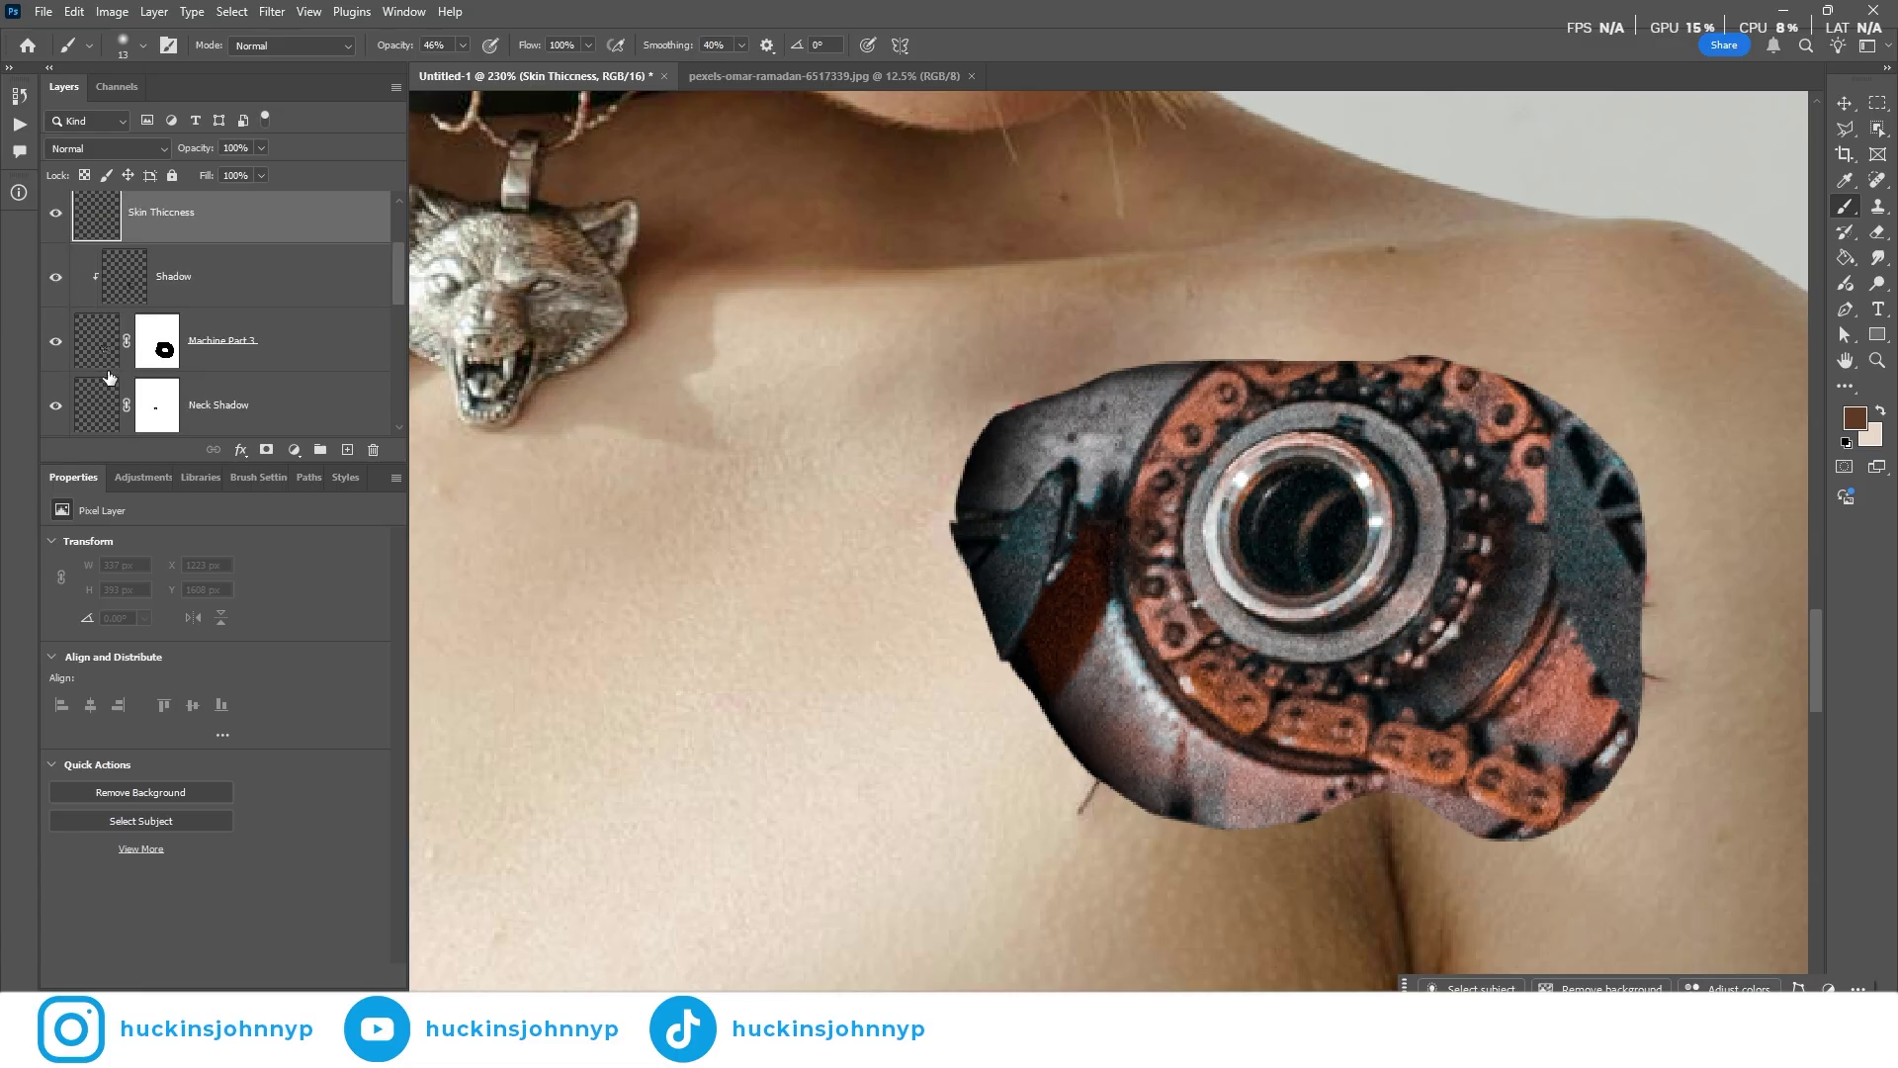
{"action": "scroll", "coordinate": [124, 297], "scroll_direction": "up", "scroll_amount": 1}
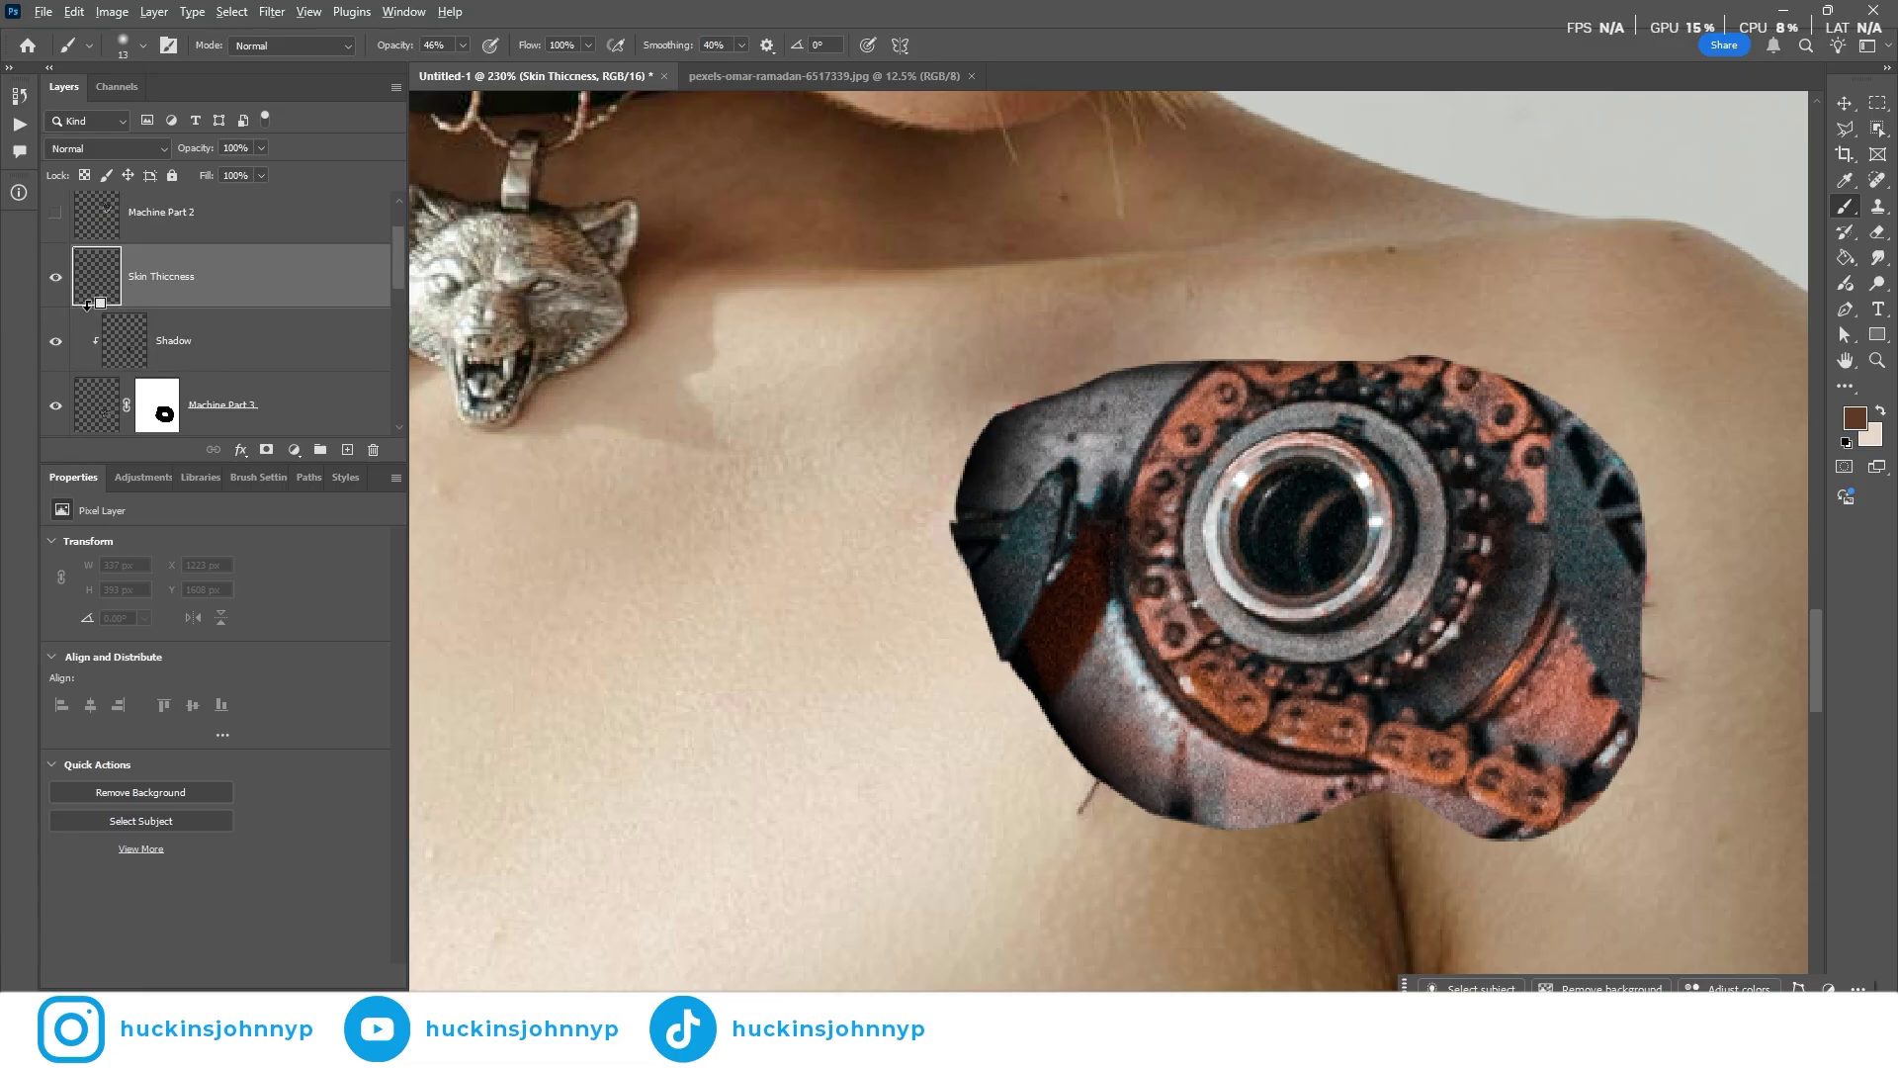
{"action": "left_click", "coordinate": [87, 305], "text": "alt"}
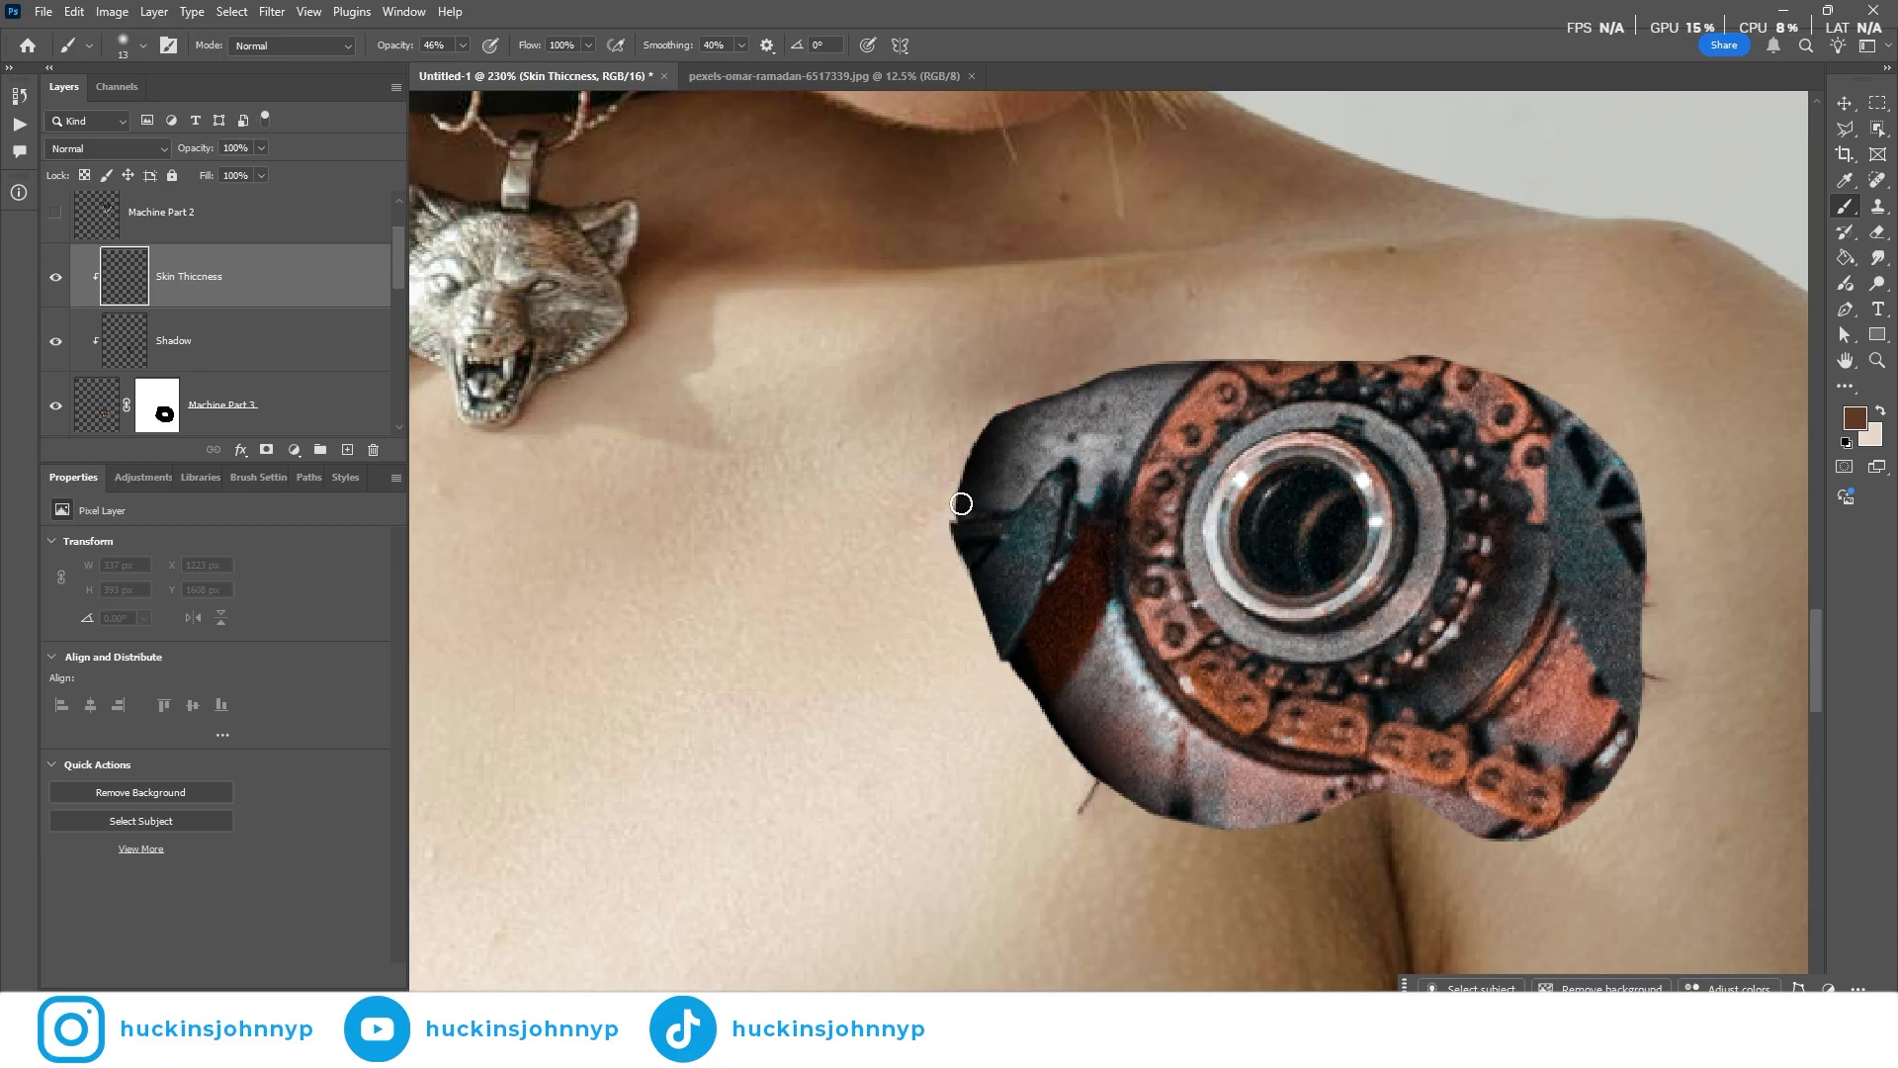
Choose the Hard Round brush, reduce it to 3 px, and paint a dark brown skin edge along the machine part's left and upper rim
{"action": "right_click", "coordinate": [984, 445]}
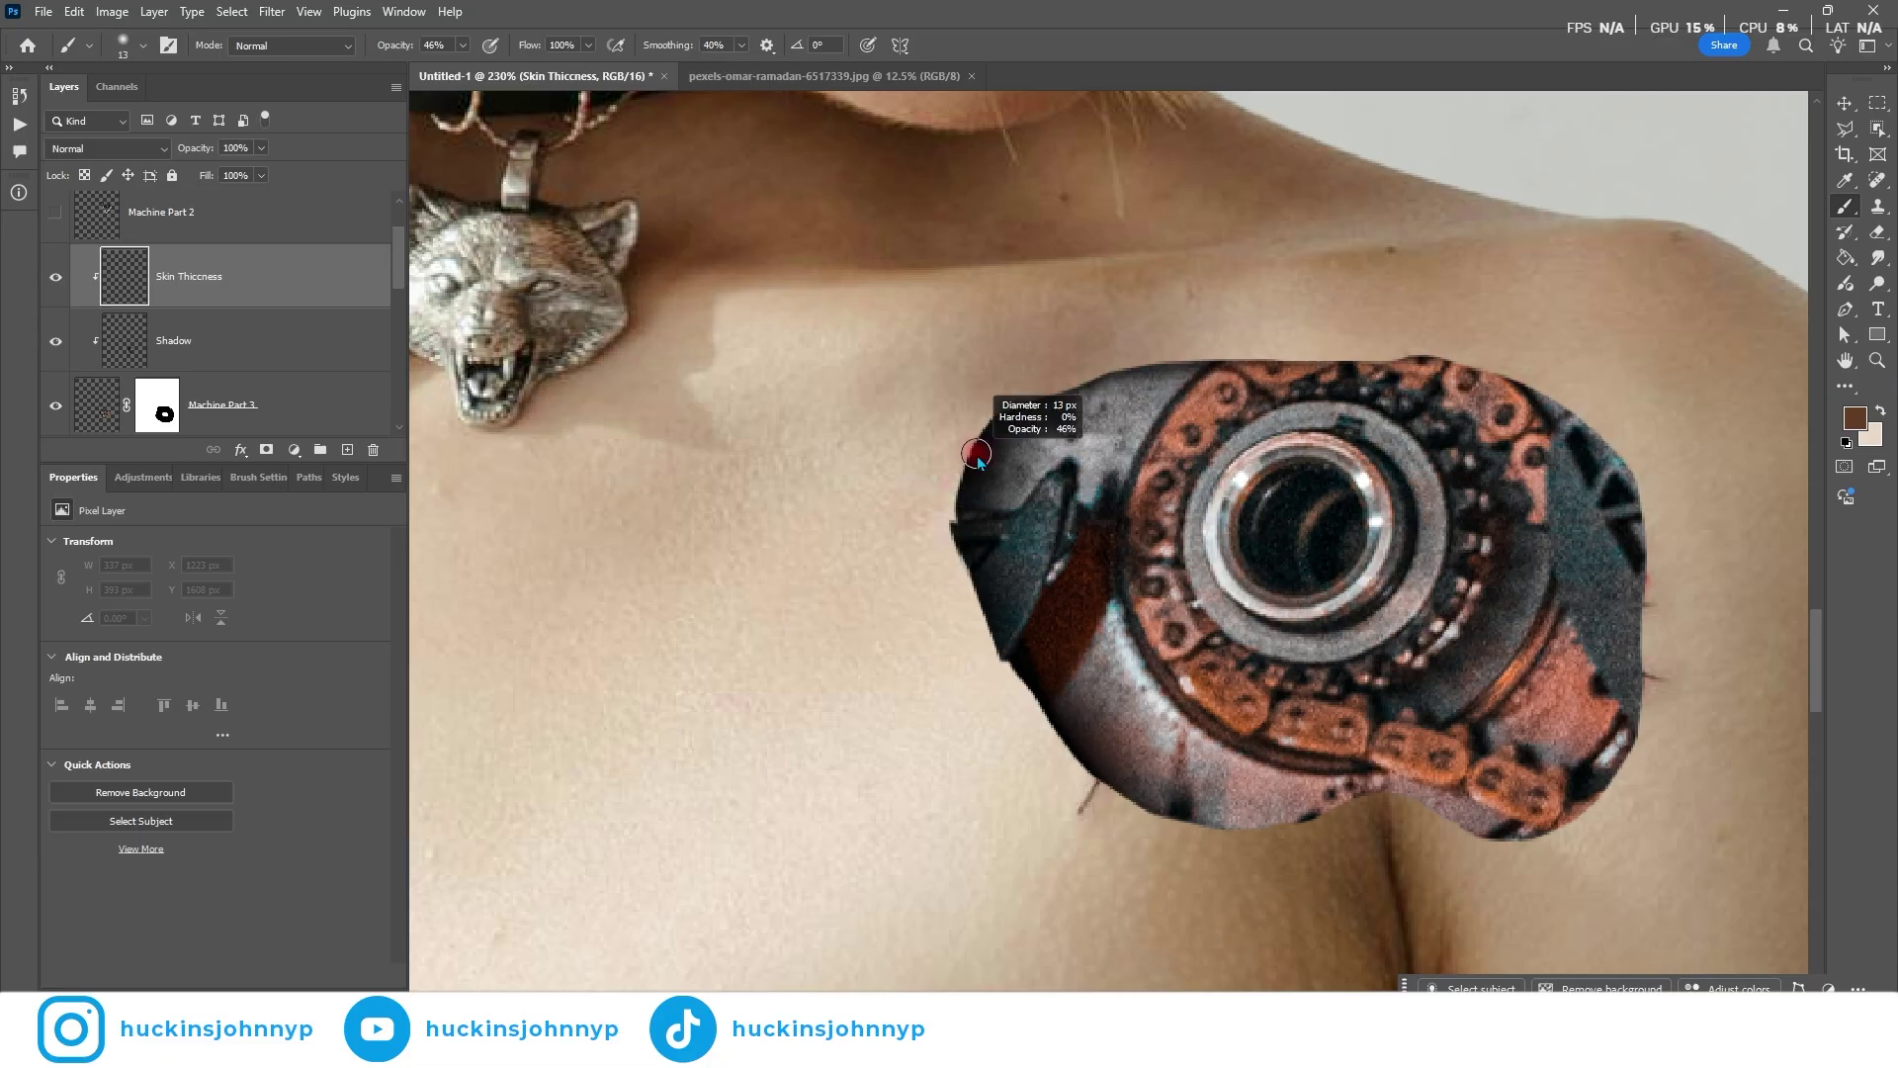
{"action": "left_click", "coordinate": [1082, 695]}
{"action": "left_click", "coordinate": [1070, 664]}
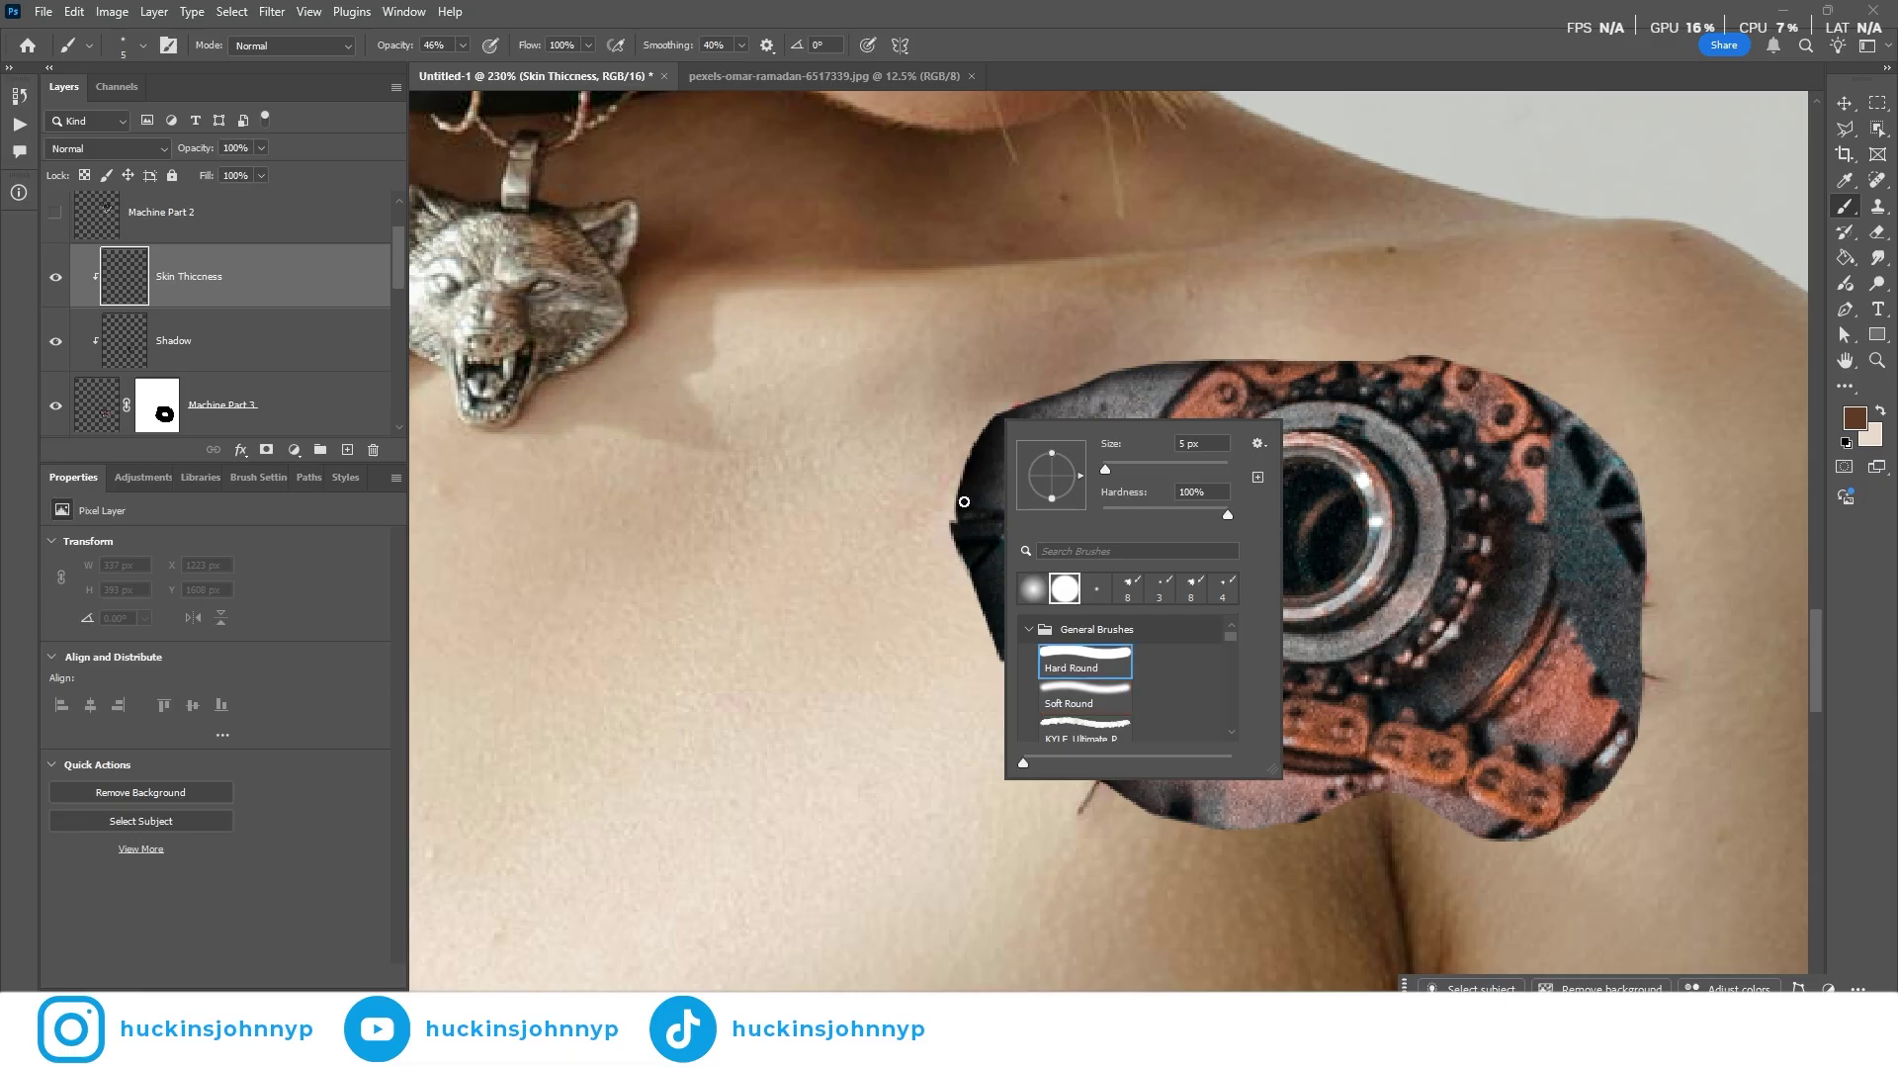
{"action": "scroll", "coordinate": [1048, 464], "scroll_direction": "up", "scroll_amount": 4}
{"action": "key", "text": "bracketleft"}
{"action": "key", "text": "bracketleft"}
{"action": "mouse_move", "coordinate": [985, 424]}
{"action": "left_mouse_down"}
{"action": "mouse_move", "coordinate": [953, 524]}
{"action": "mouse_move", "coordinate": [1172, 922]}
{"action": "left_mouse_up"}
{"action": "left_click_drag", "start_coordinate": [934, 465], "coordinate": [1048, 385]}
{"action": "key", "text": "ctrl+z"}
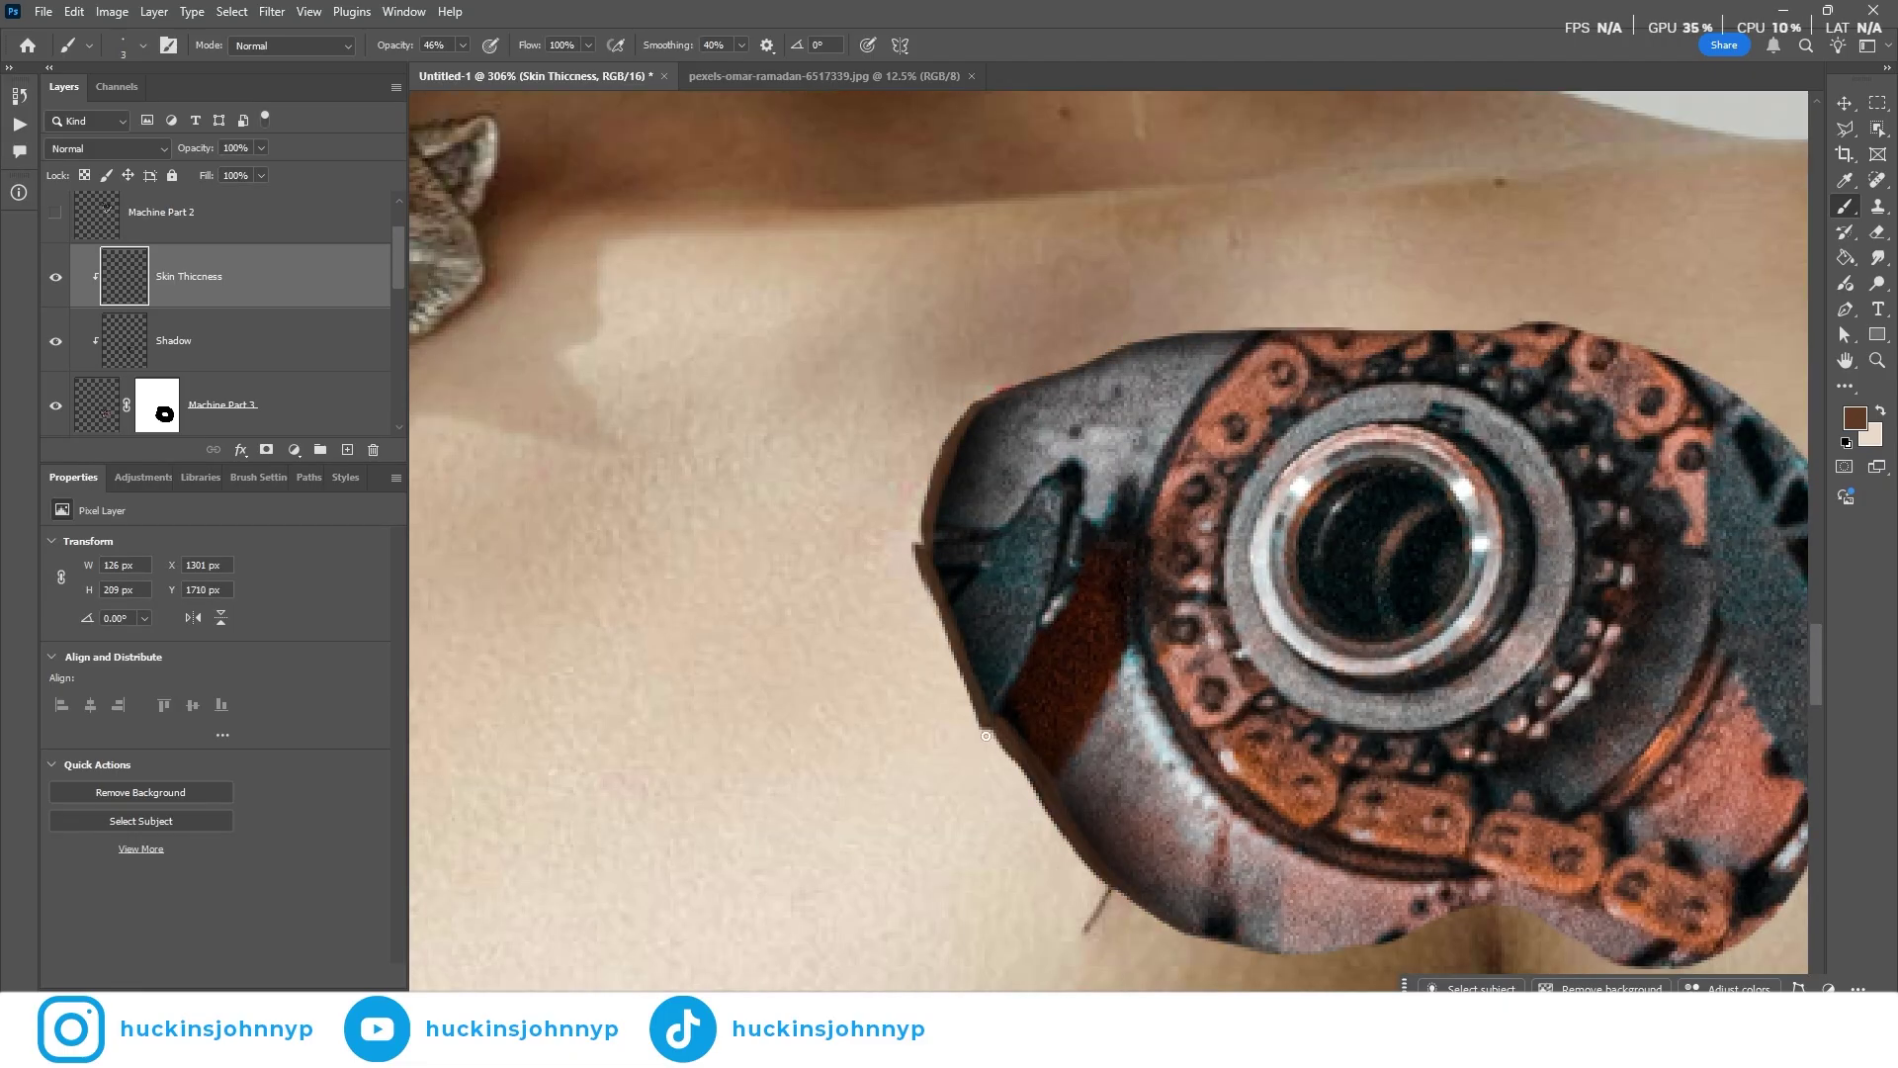
{"action": "scroll", "coordinate": [1048, 415], "scroll_direction": "down", "scroll_amount": 3}
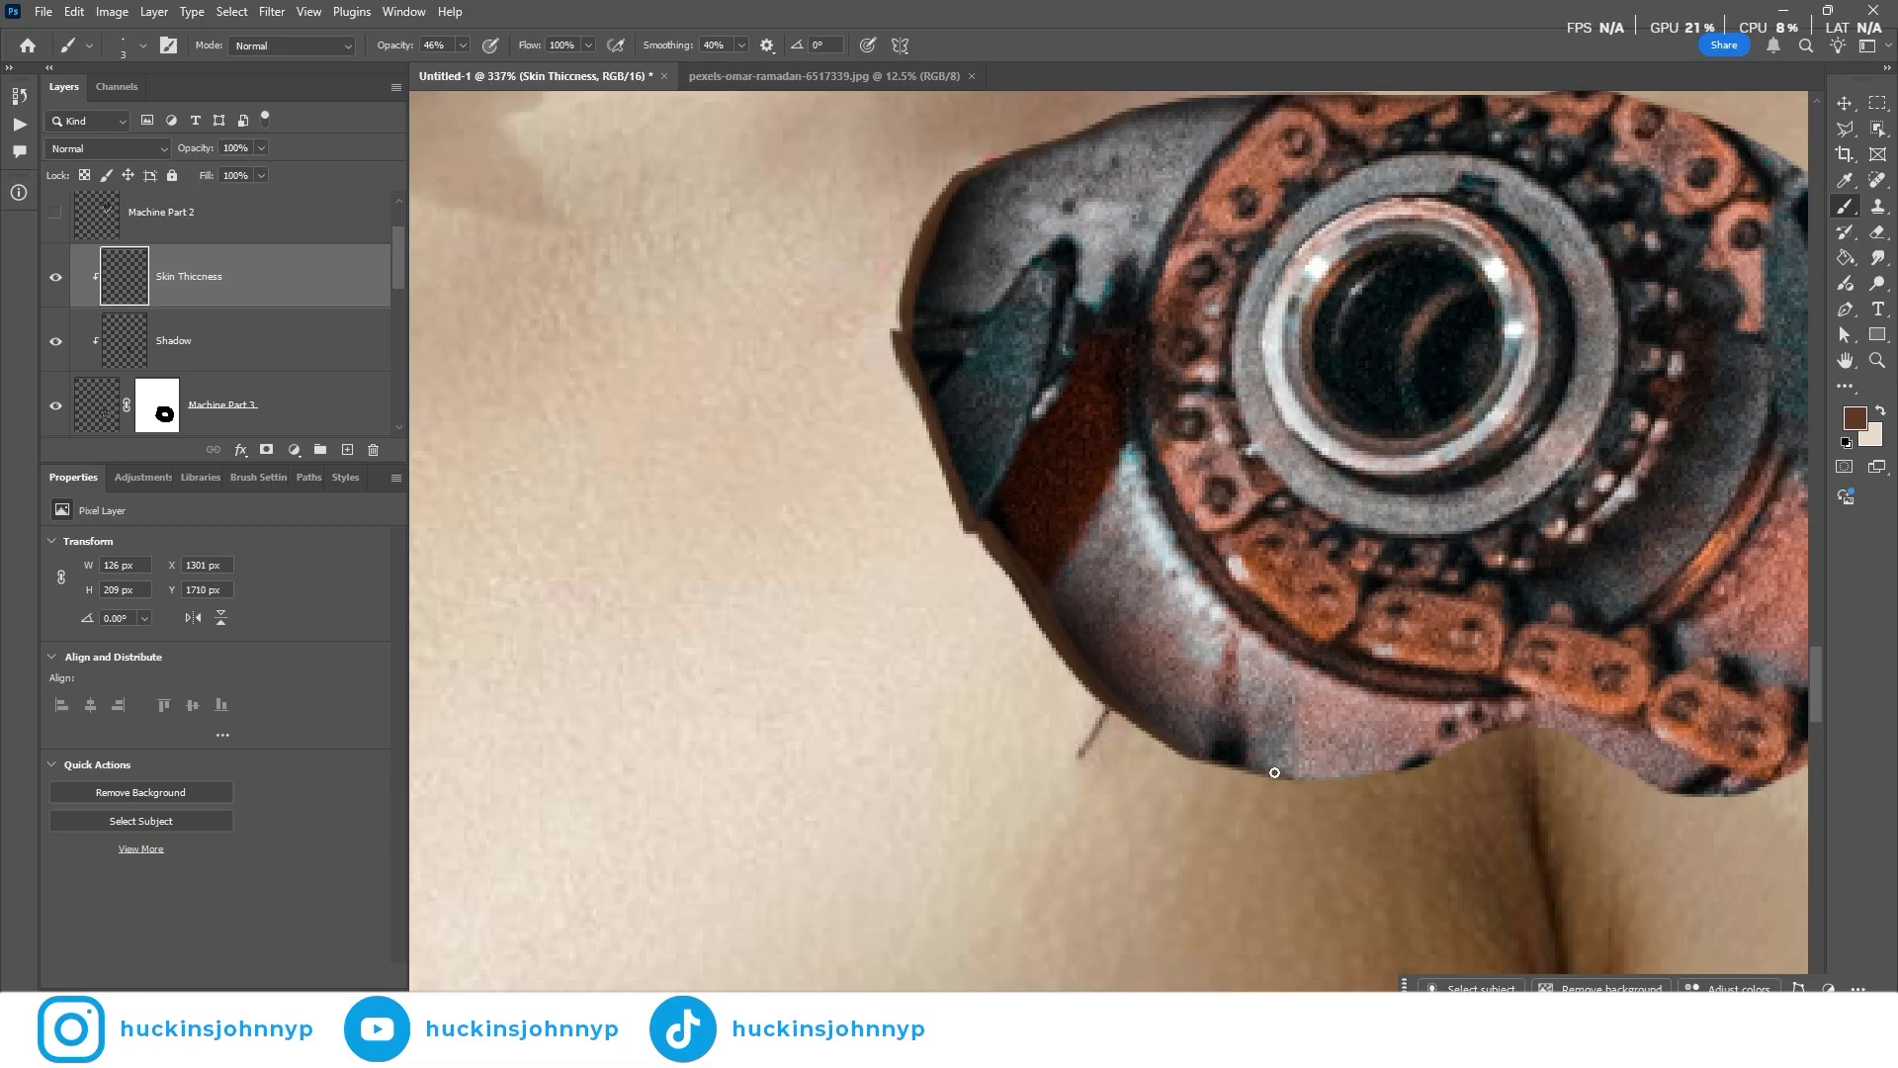
Paint a light skin-tone edge along the machine part's lower and right rim
{"action": "key", "text": "x"}
{"action": "mouse_move", "coordinate": [1286, 776]}
{"action": "left_mouse_down"}
{"action": "mouse_move", "coordinate": [1455, 751]}
{"action": "mouse_move", "coordinate": [1514, 780]}
{"action": "mouse_move", "coordinate": [1615, 352]}
{"action": "left_mouse_up"}
{"action": "scroll", "coordinate": [791, 704], "scroll_direction": "down", "scroll_amount": 1}
Enlarge the brush to 7 px and thicken the rim with dark brown at the upper right and light skin tone at the lower right
{"action": "key", "text": "x"}
{"action": "key", "text": "bracketright"}
{"action": "key", "text": "bracketright"}
{"action": "key", "text": "bracketright"}
{"action": "key", "text": "bracketright"}
{"action": "key", "text": "x"}
{"action": "key", "text": "x"}
{"action": "key", "text": "x"}
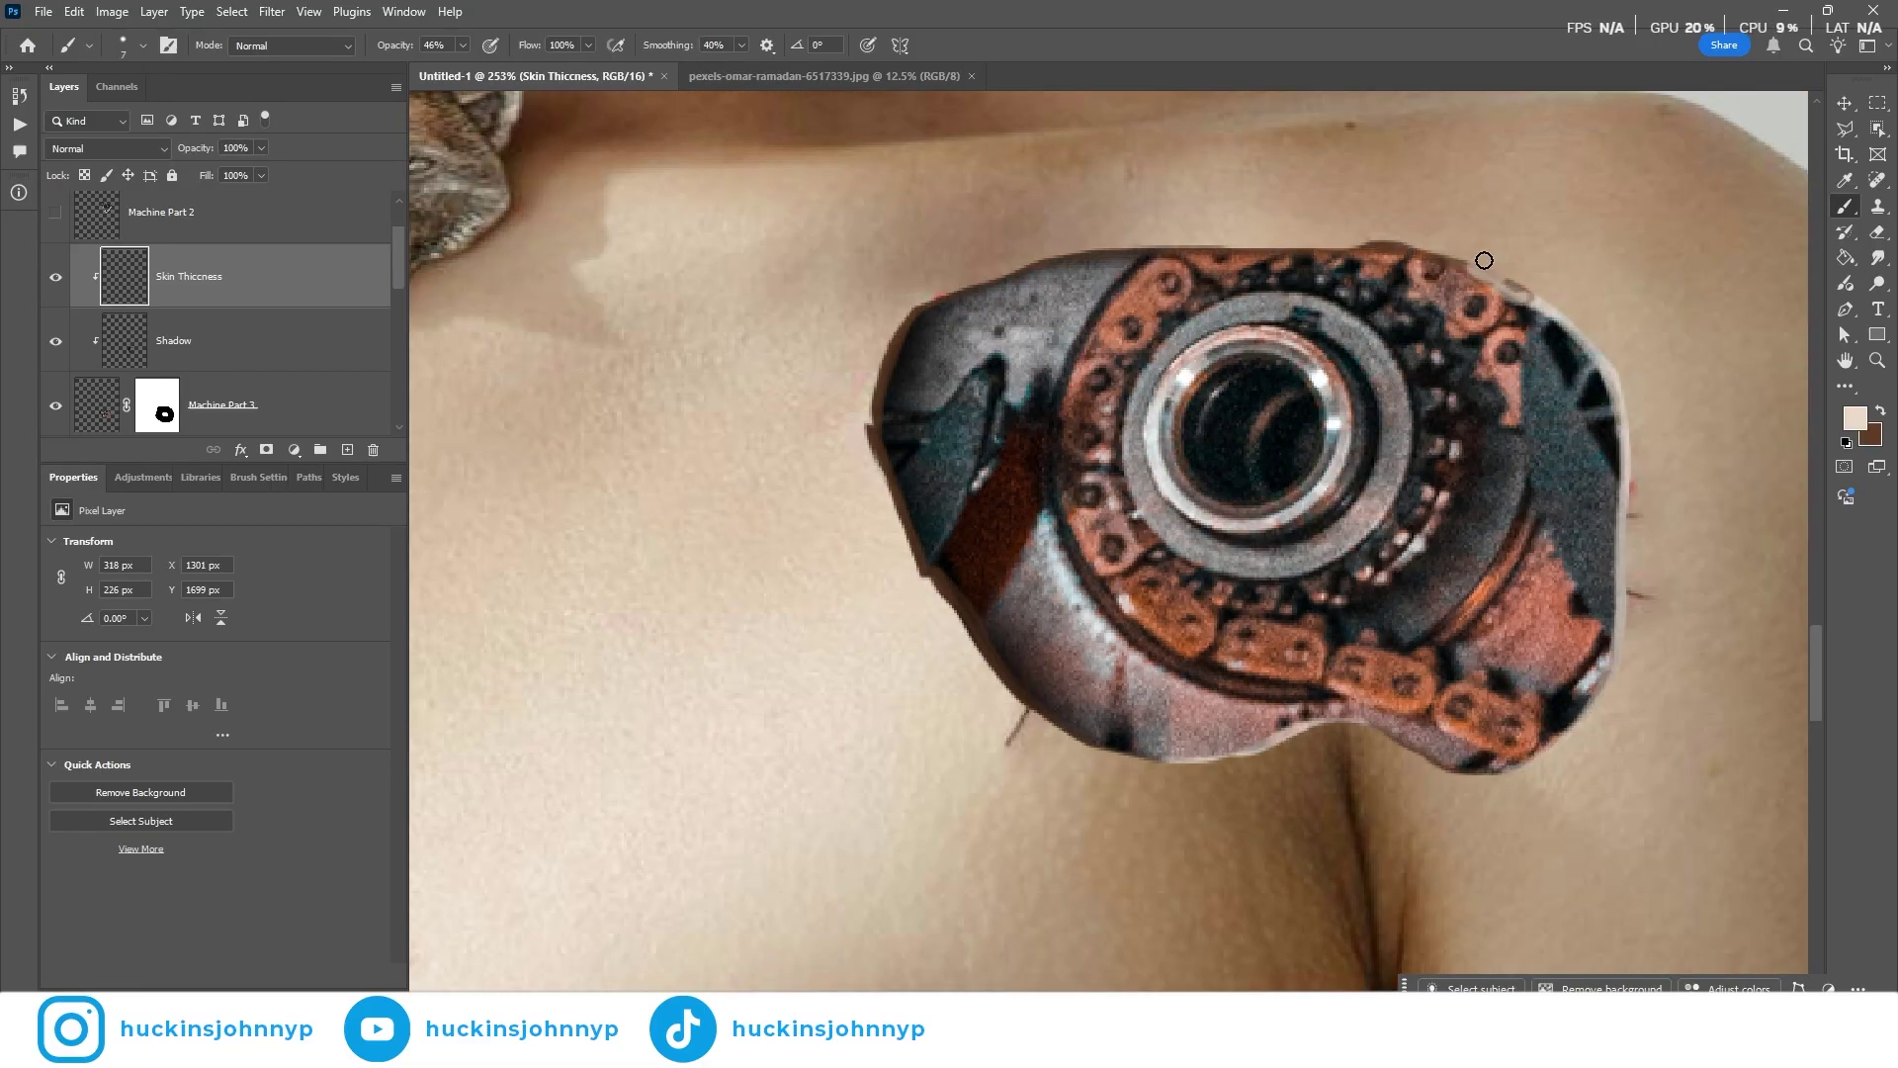
{"action": "key", "text": "x"}
{"action": "left_click_drag", "start_coordinate": [1484, 260], "coordinate": [1527, 295]}
{"action": "left_click_drag", "start_coordinate": [1468, 766], "coordinate": [1353, 722]}
{"action": "left_click_drag", "start_coordinate": [1443, 255], "coordinate": [1382, 248]}
{"action": "key", "text": "x"}
{"action": "left_click_drag", "start_coordinate": [1473, 769], "coordinate": [1625, 426]}
{"action": "scroll", "coordinate": [1618, 660], "scroll_direction": "down", "scroll_amount": 1}
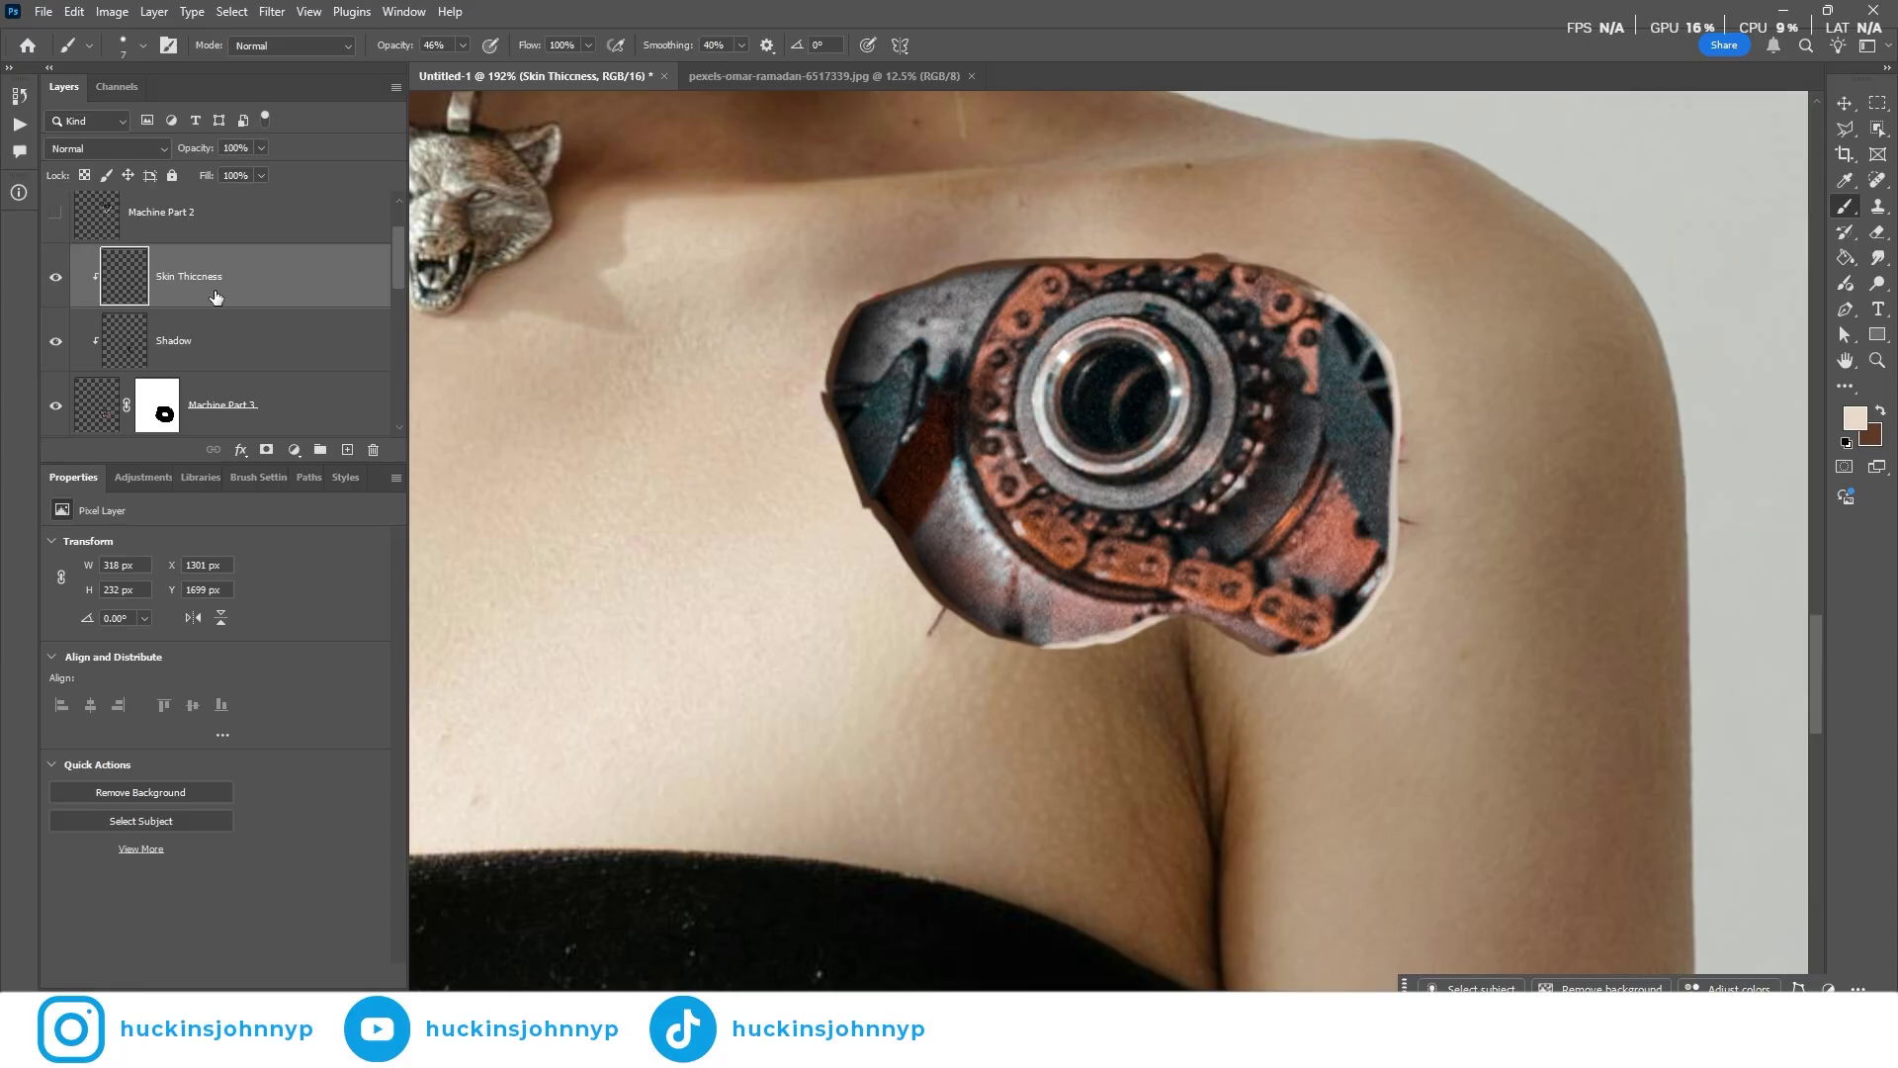
Add a mask to the Skin Thiccness layer and trim the painted edge by painting black at 100% opacity
{"action": "left_click", "coordinate": [266, 450]}
{"action": "scroll", "coordinate": [1380, 351], "scroll_direction": "up", "scroll_amount": 6}
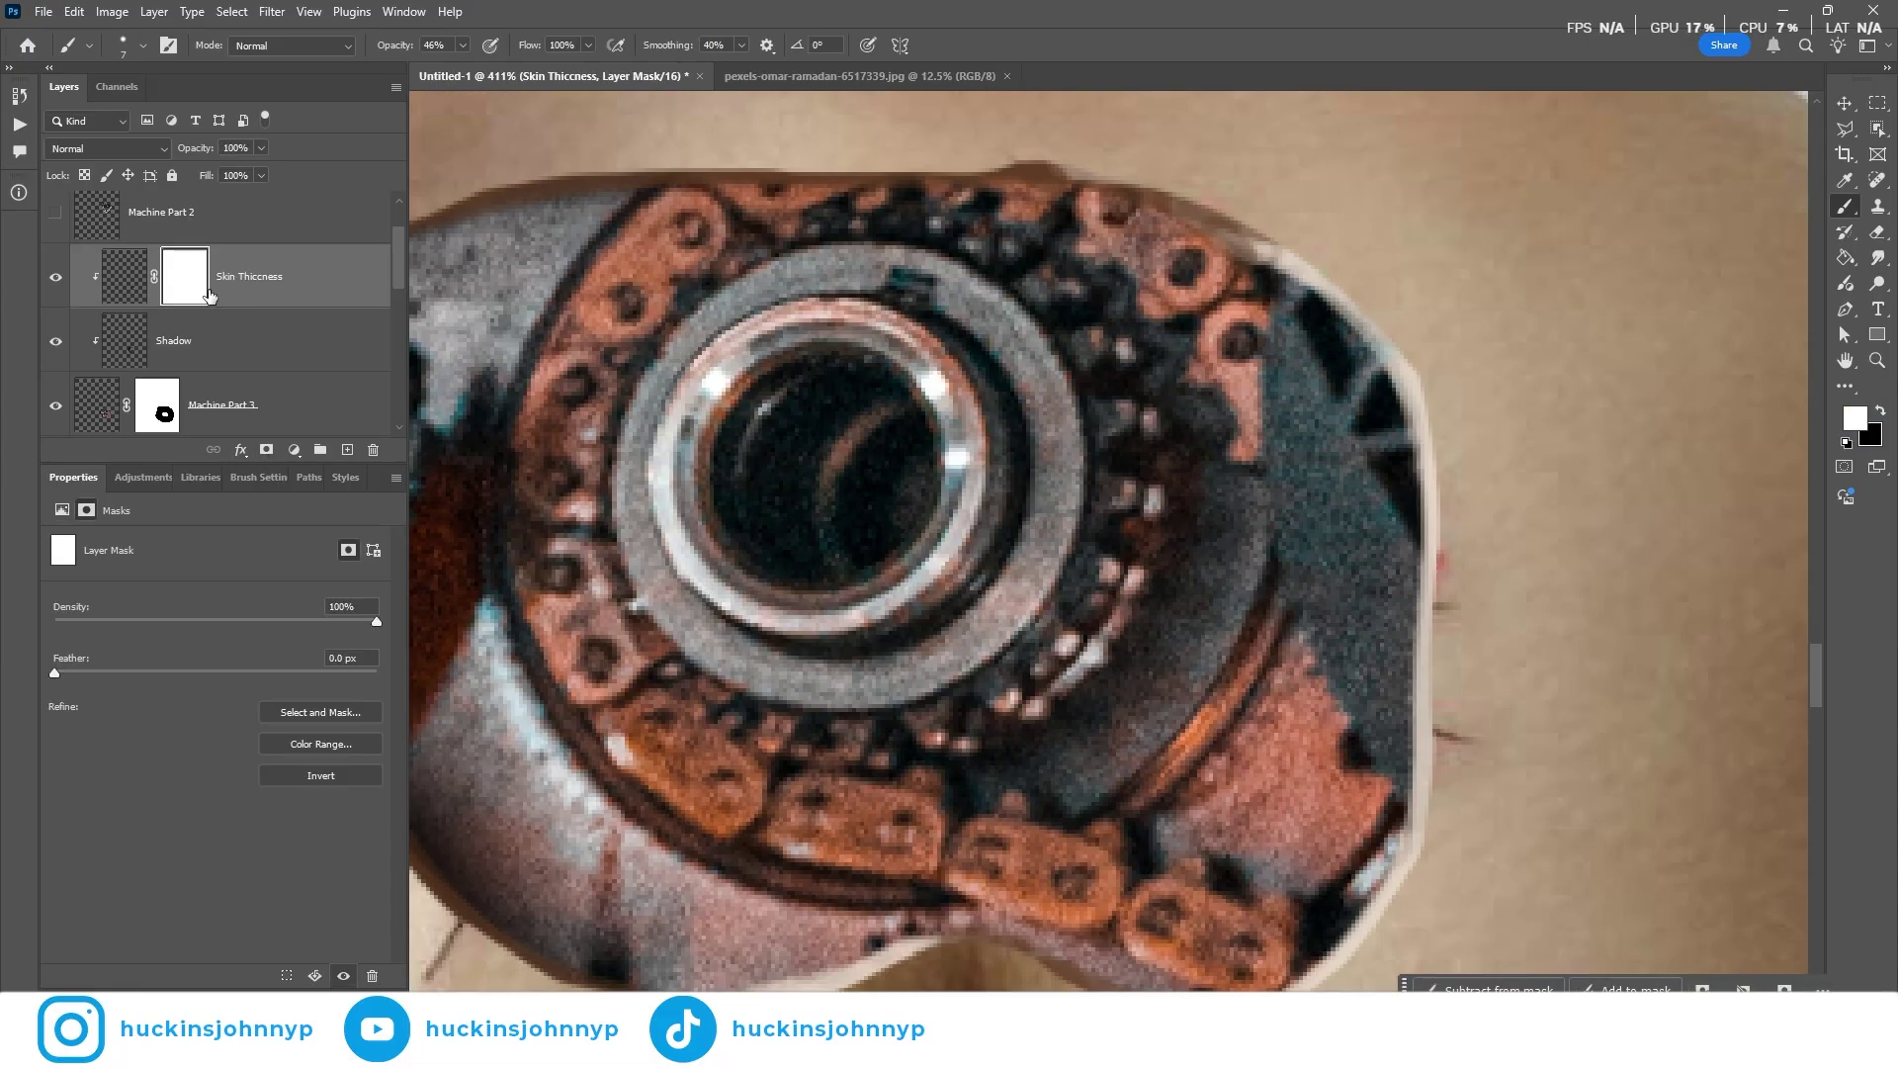
{"action": "key", "text": "x"}
{"action": "key", "text": "0"}
{"action": "mouse_move", "coordinate": [1374, 444]}
{"action": "left_mouse_down"}
{"action": "mouse_move", "coordinate": [1411, 191]}
{"action": "mouse_move", "coordinate": [1053, 697]}
{"action": "left_mouse_up"}
{"action": "scroll", "coordinate": [873, 721], "scroll_direction": "down", "scroll_amount": 5}
{"action": "scroll", "coordinate": [534, 603], "scroll_direction": "up", "scroll_amount": 6}
{"action": "scroll", "coordinate": [678, 326], "scroll_direction": "down", "scroll_amount": 8}
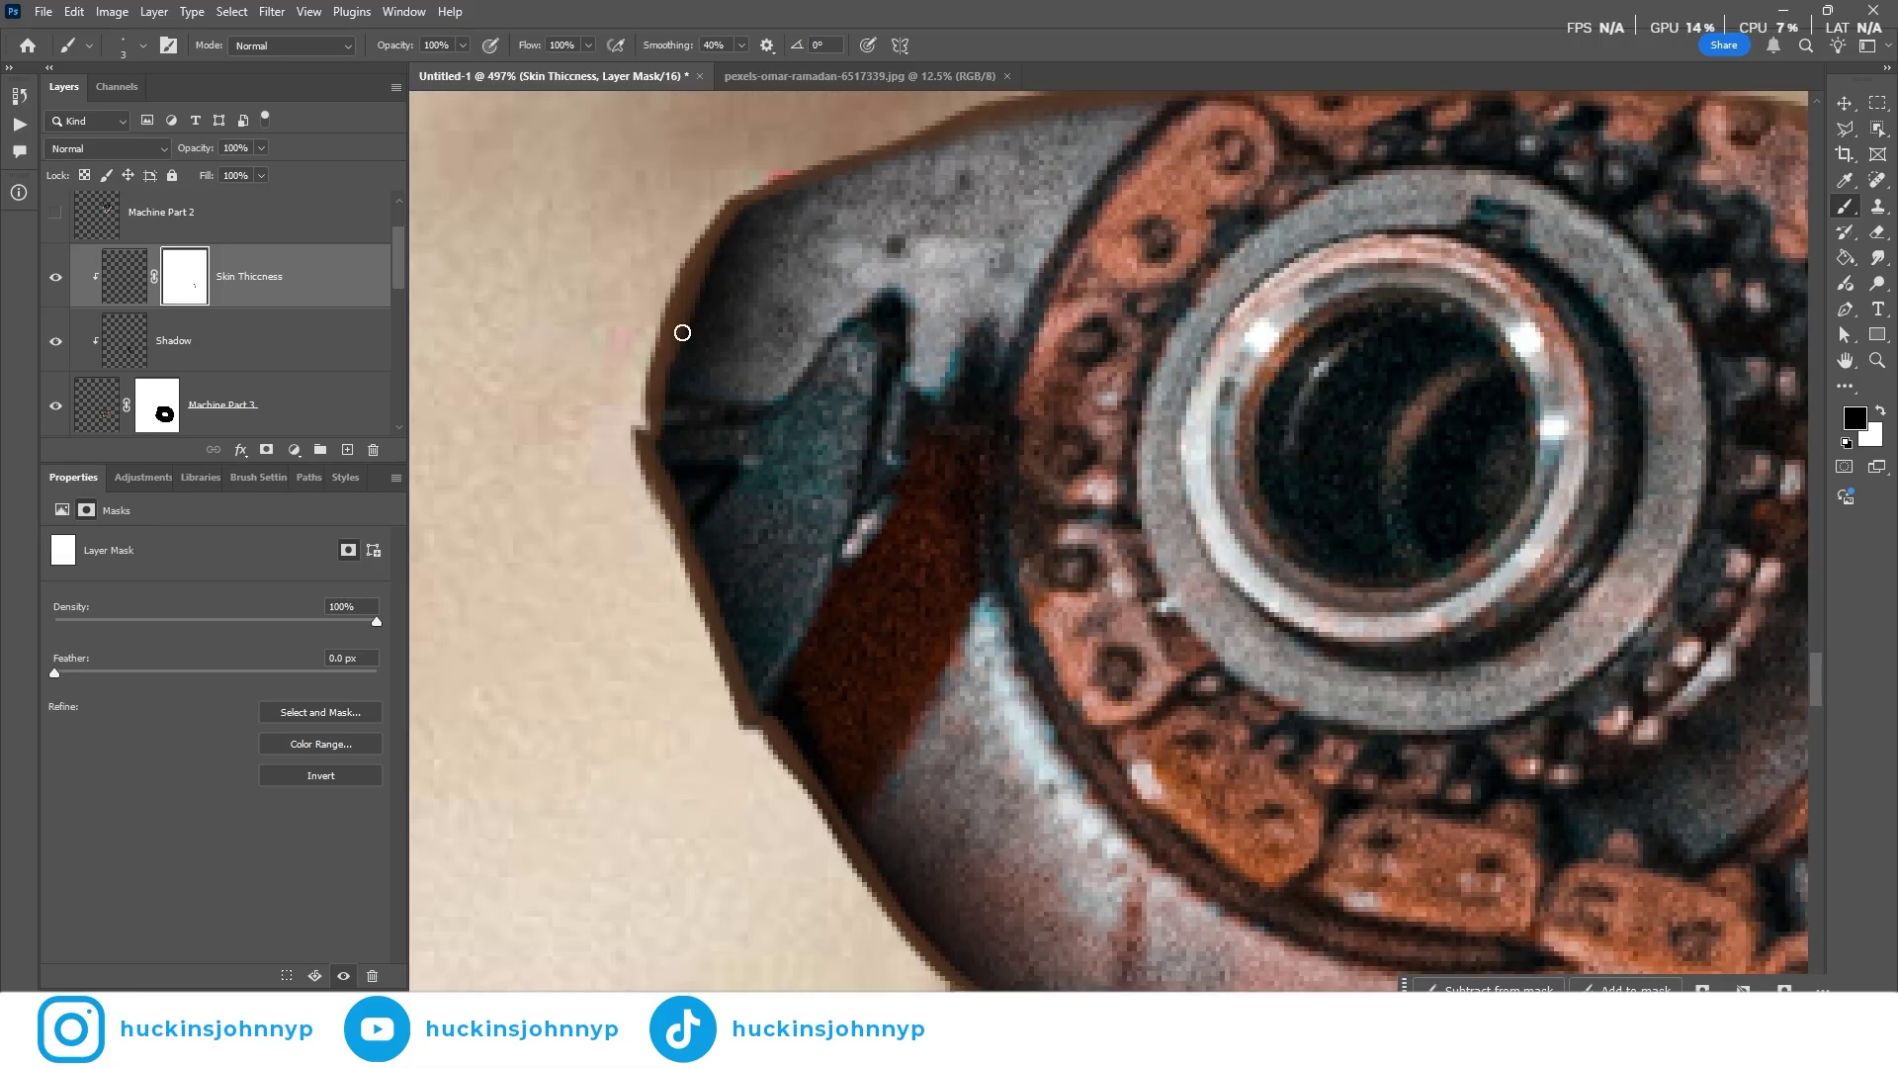
{"action": "key", "text": "bracketright"}
{"action": "key", "text": "bracketright"}
{"action": "key", "text": "bracketright"}
{"action": "key", "text": "bracketright"}
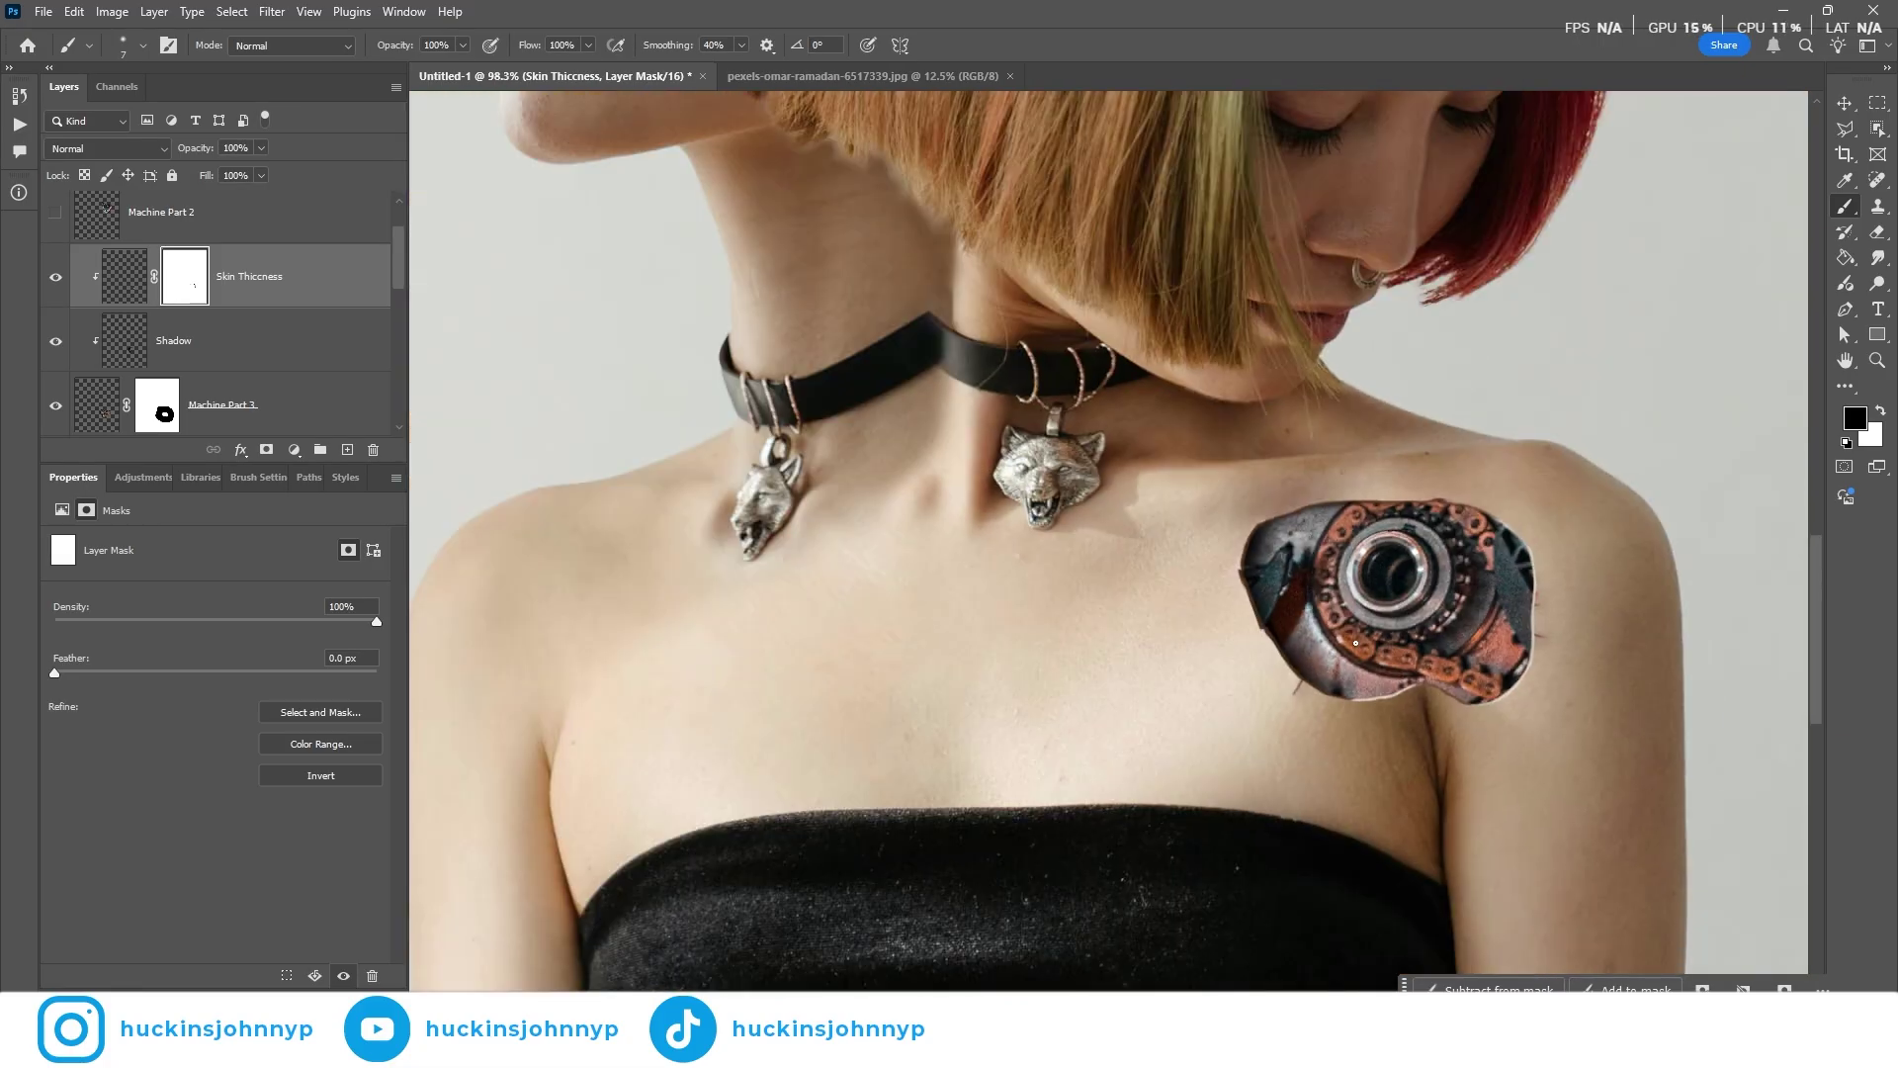
Review how the machine part blends into the shoulder, close up and in the full composite
{"action": "scroll", "coordinate": [1485, 628], "scroll_direction": "up", "scroll_amount": 1}
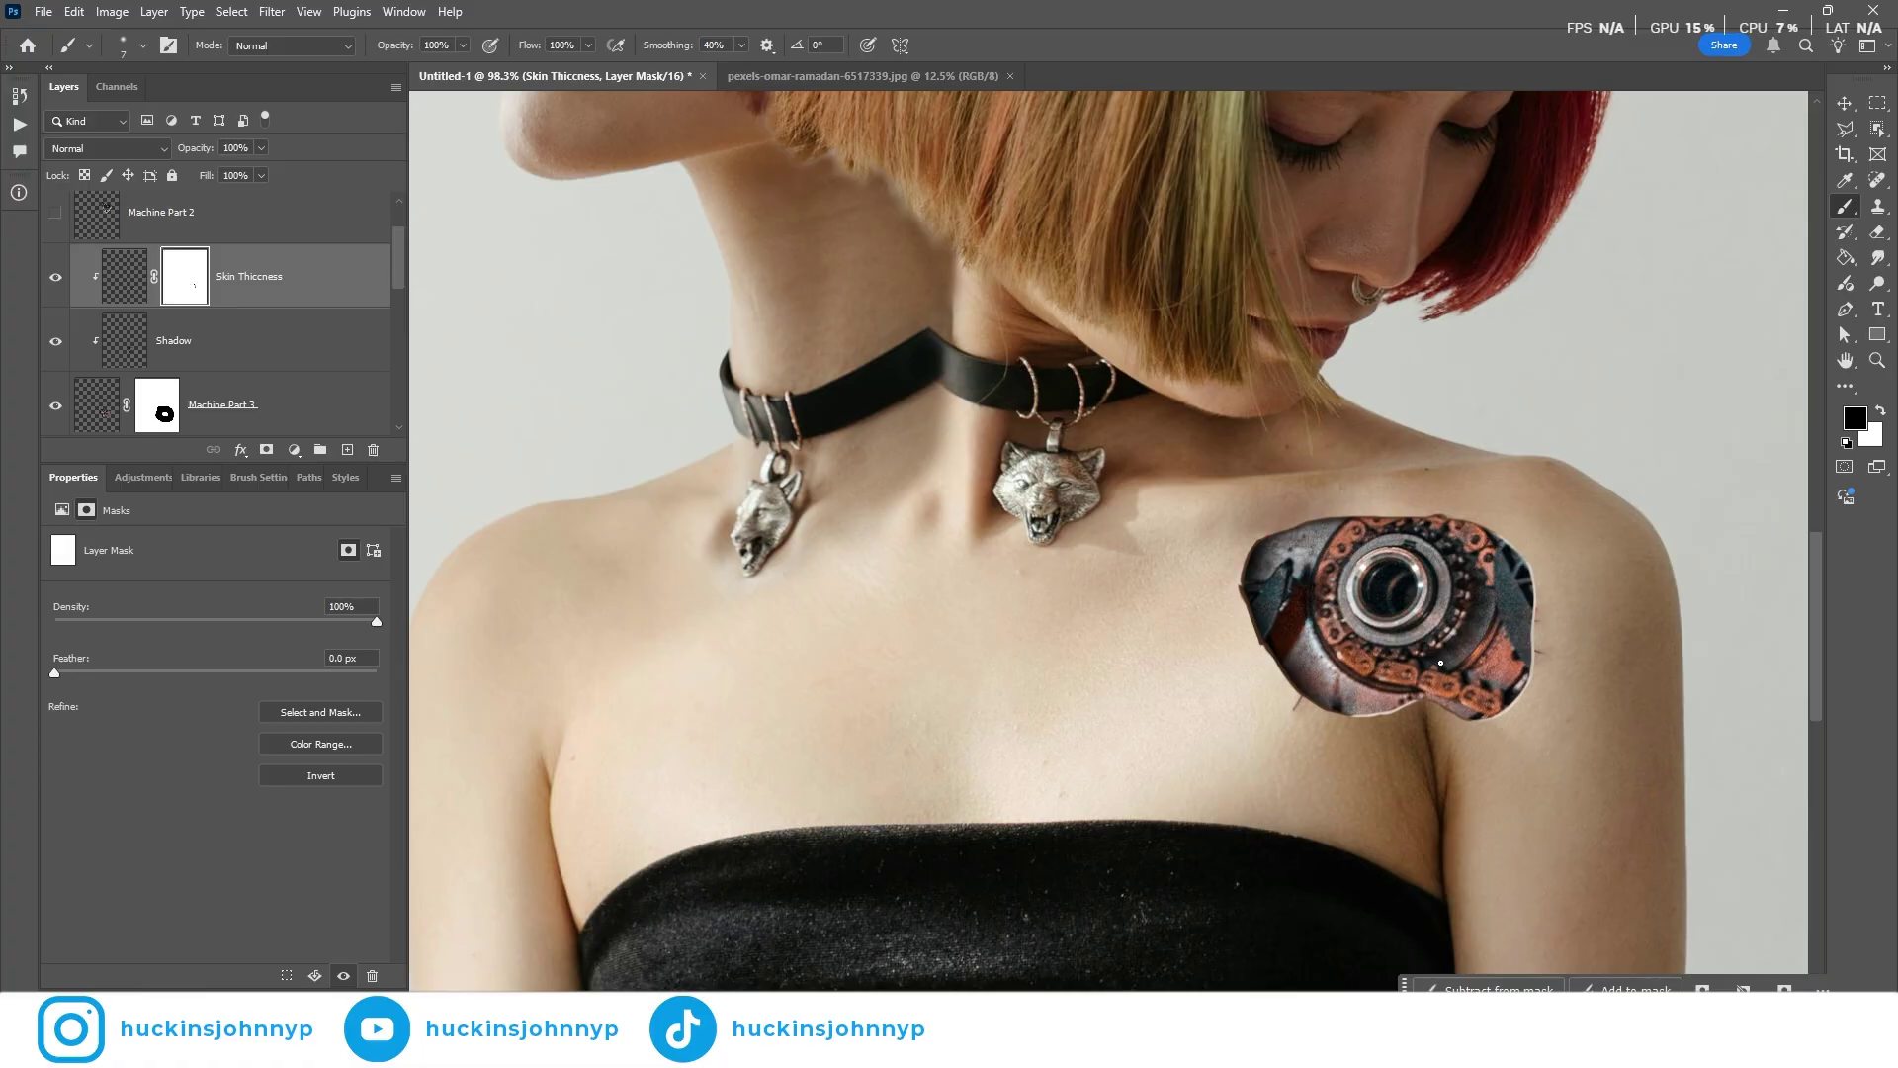
{"action": "scroll", "coordinate": [1006, 419], "scroll_direction": "up", "scroll_amount": 6}
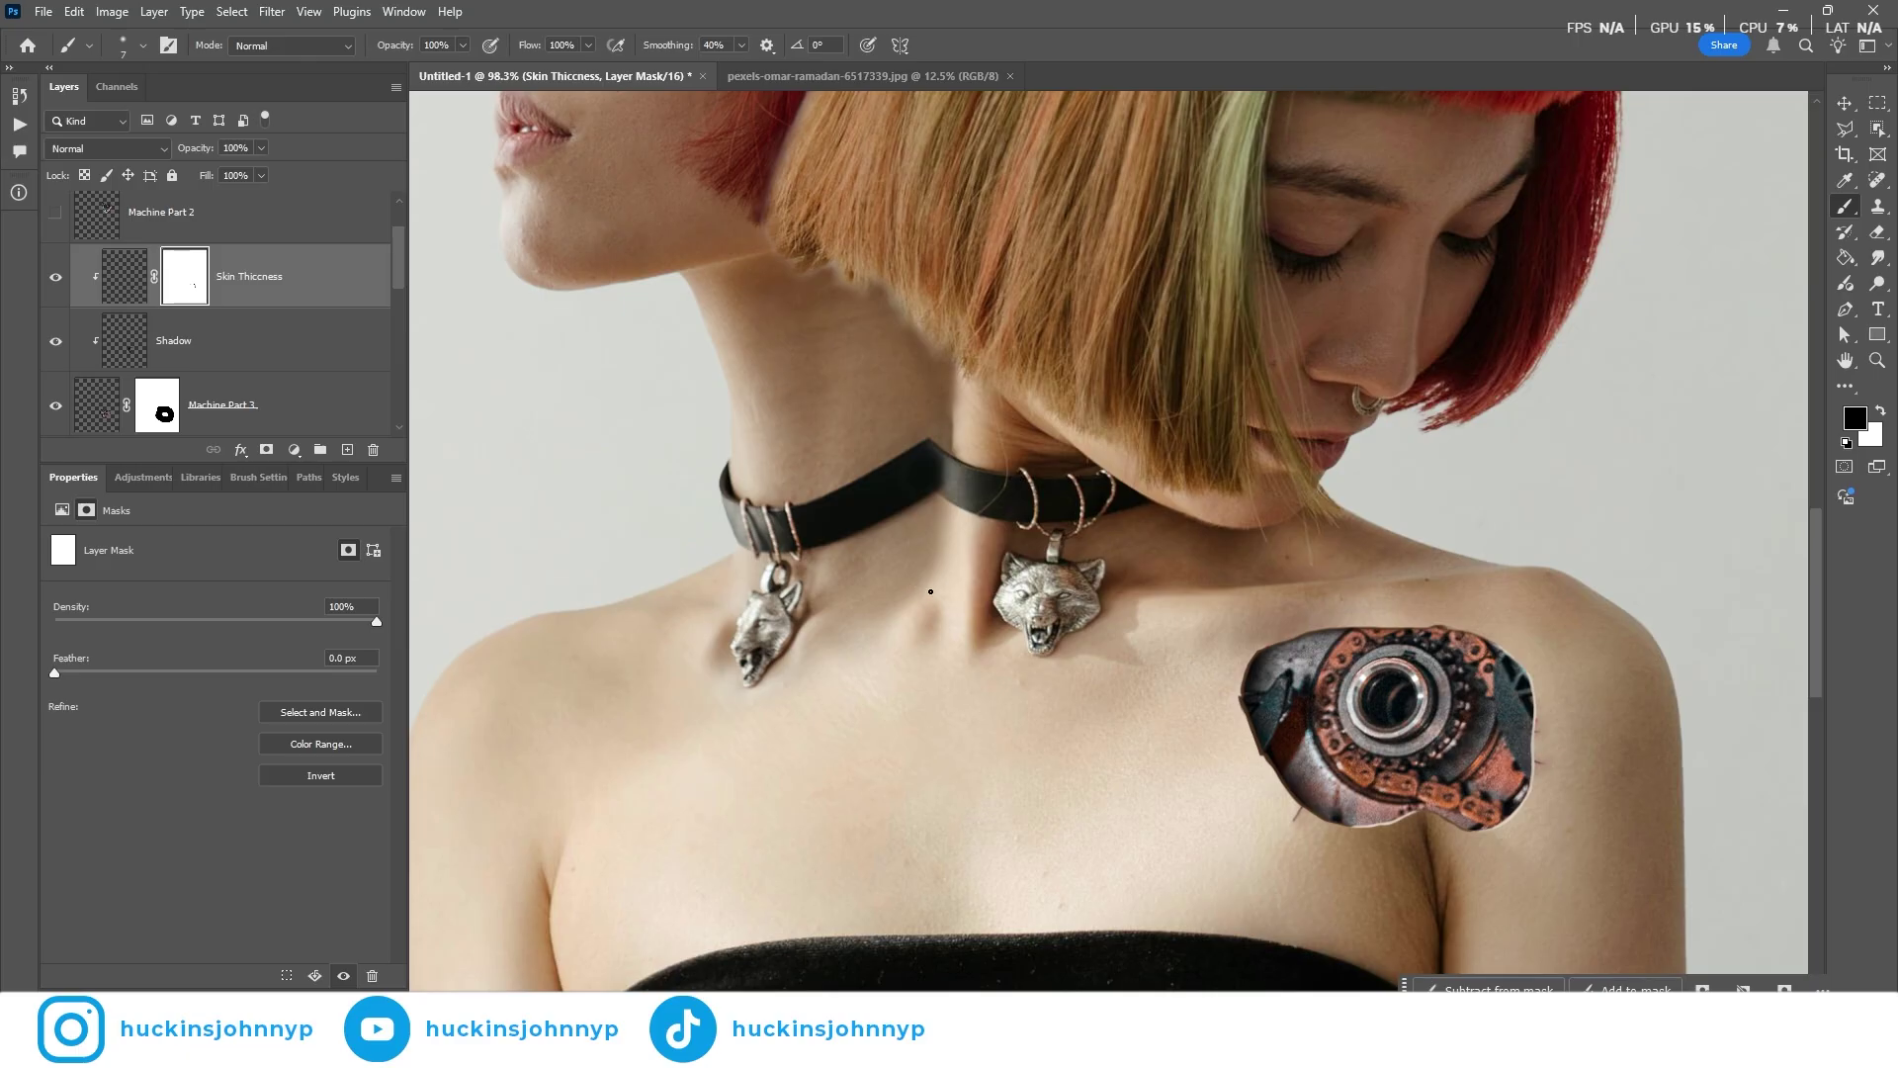
{"action": "scroll", "coordinate": [862, 476], "scroll_direction": "up", "scroll_amount": 6}
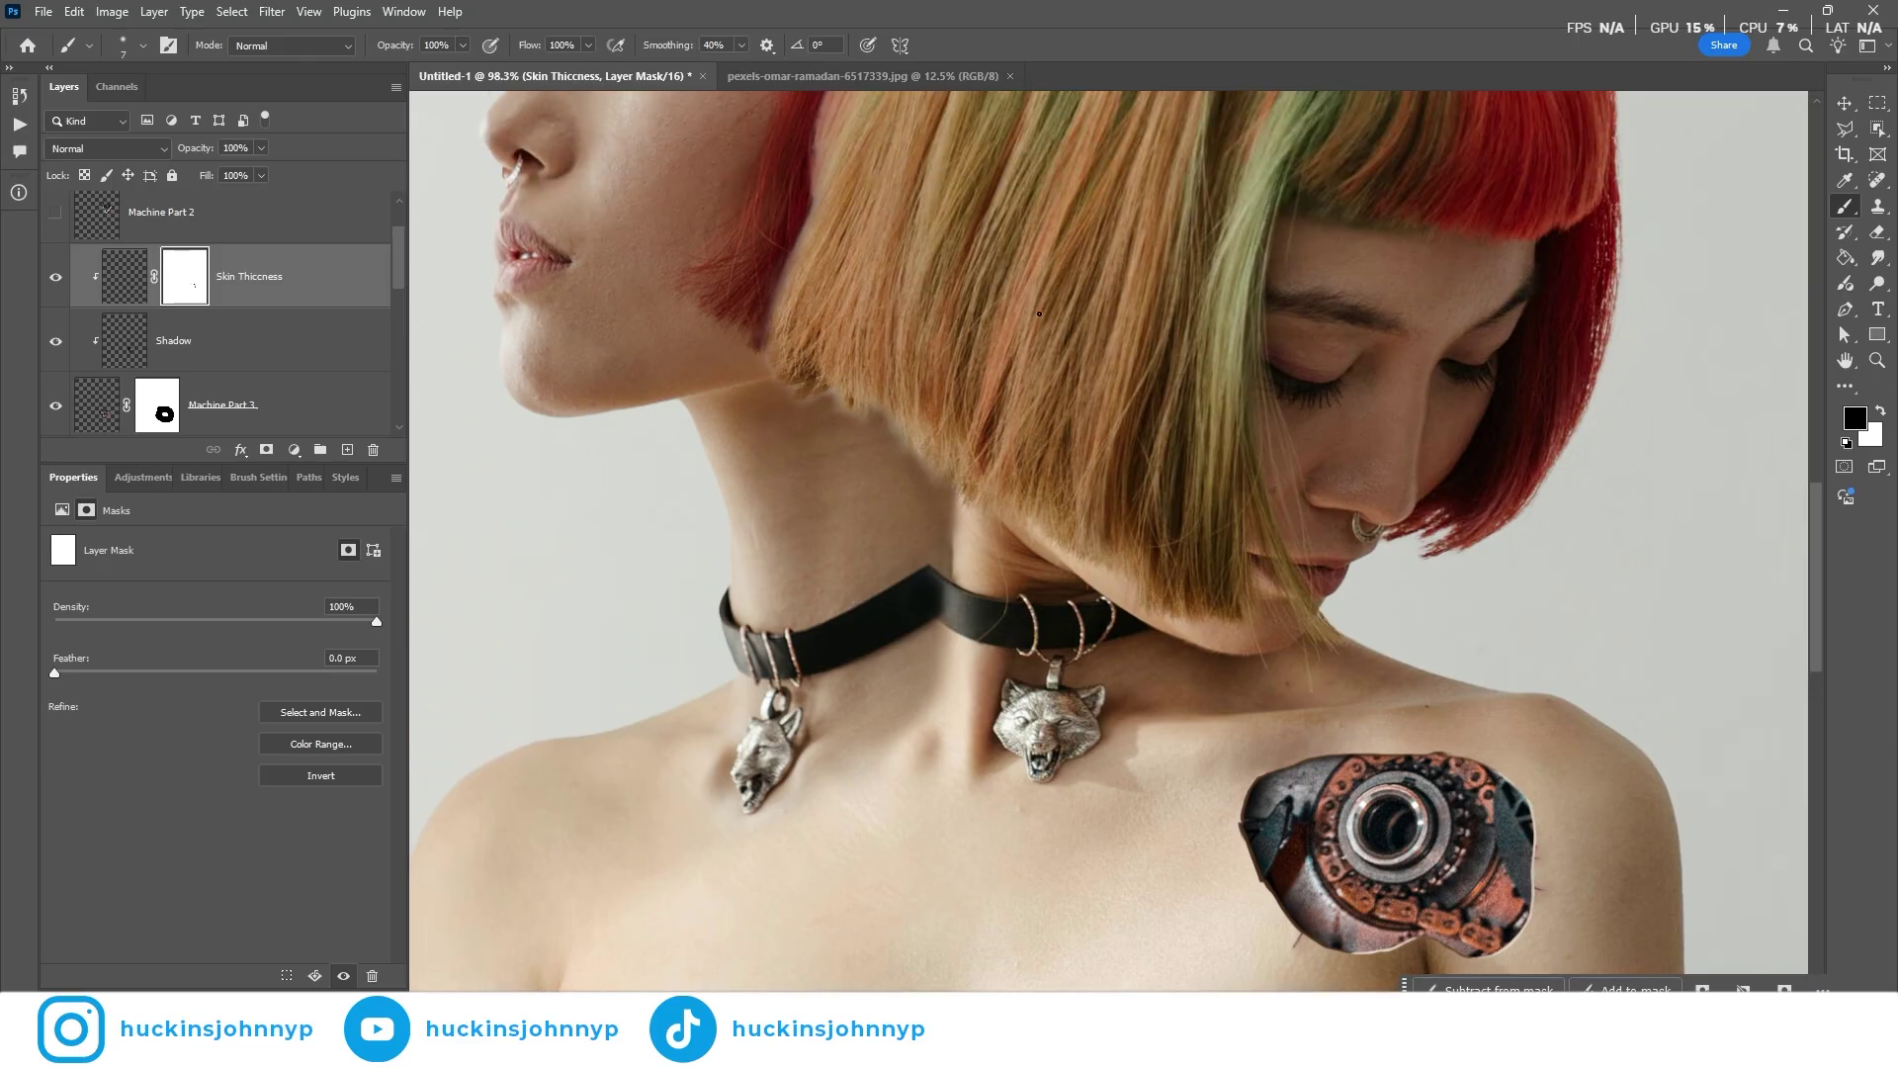
{"action": "scroll", "coordinate": [1523, 841], "scroll_direction": "down", "scroll_amount": 12}
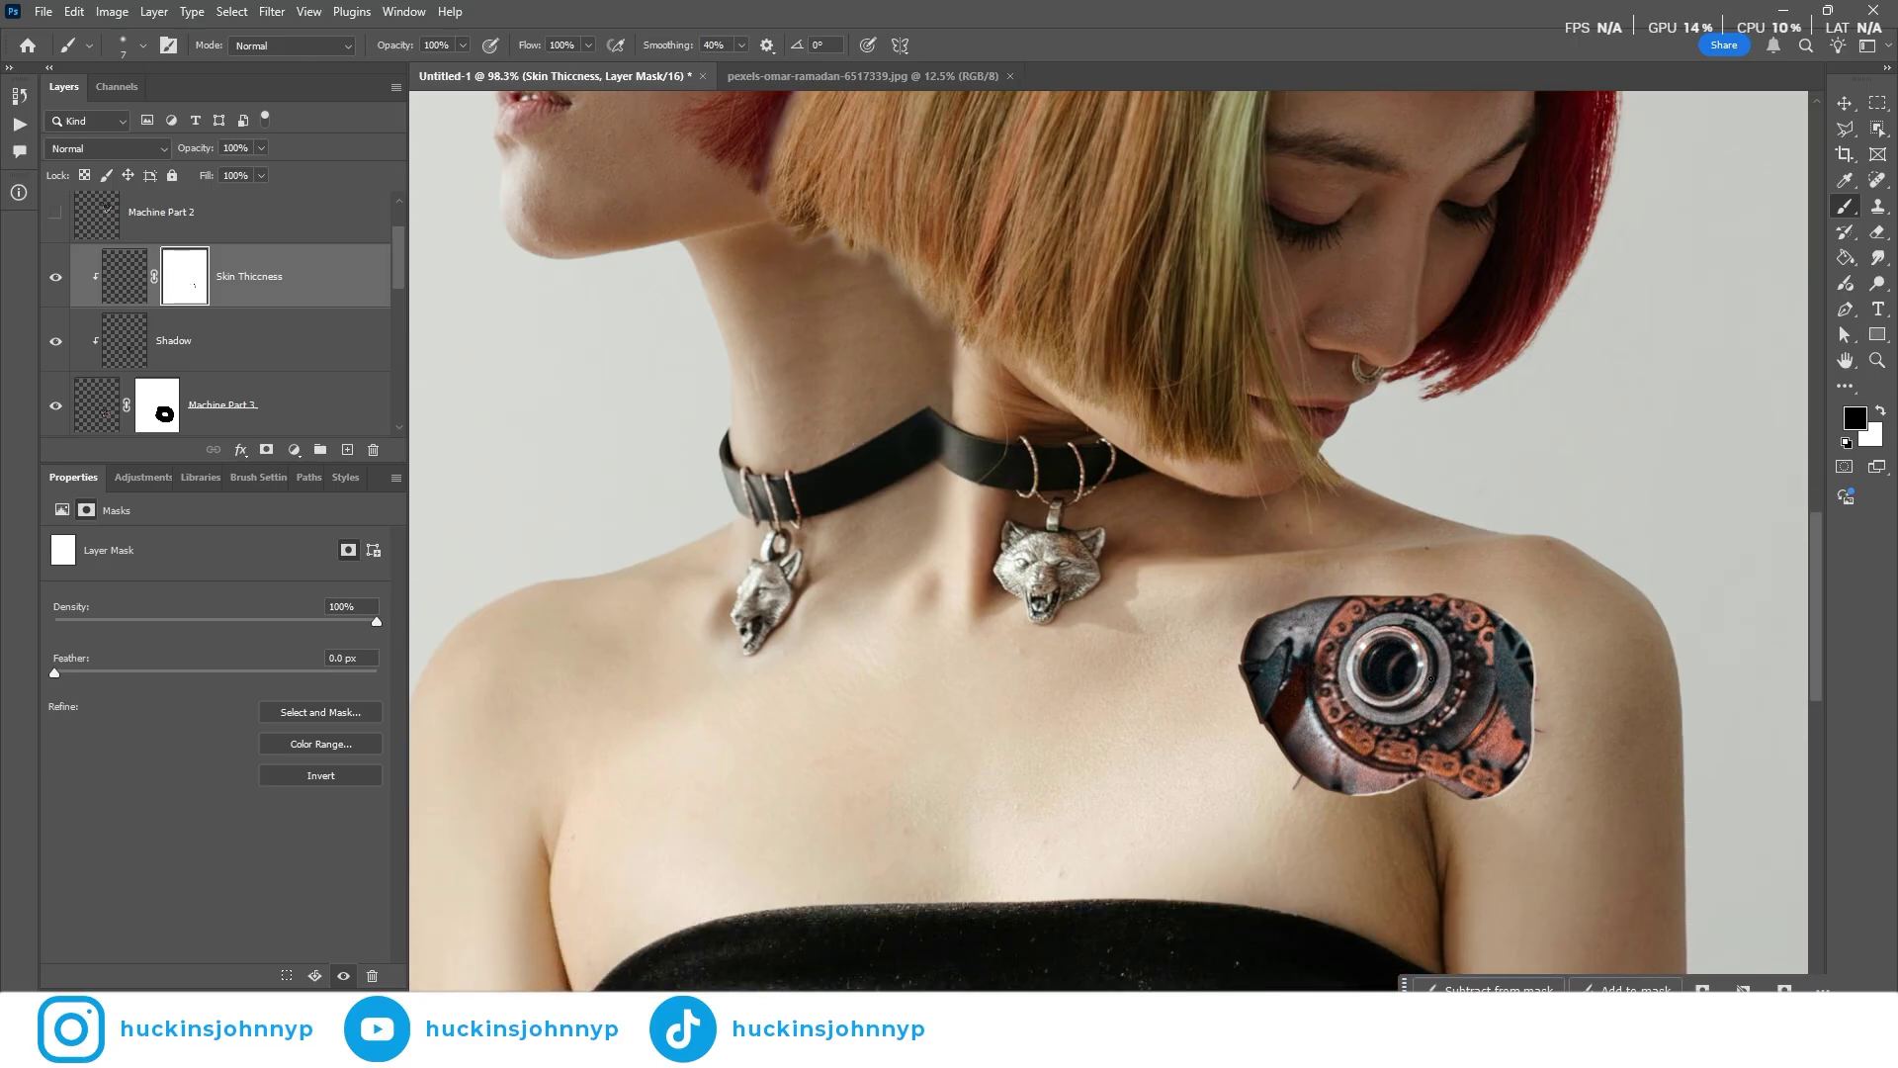
{"action": "scroll", "coordinate": [1517, 712], "scroll_direction": "up", "scroll_amount": 7}
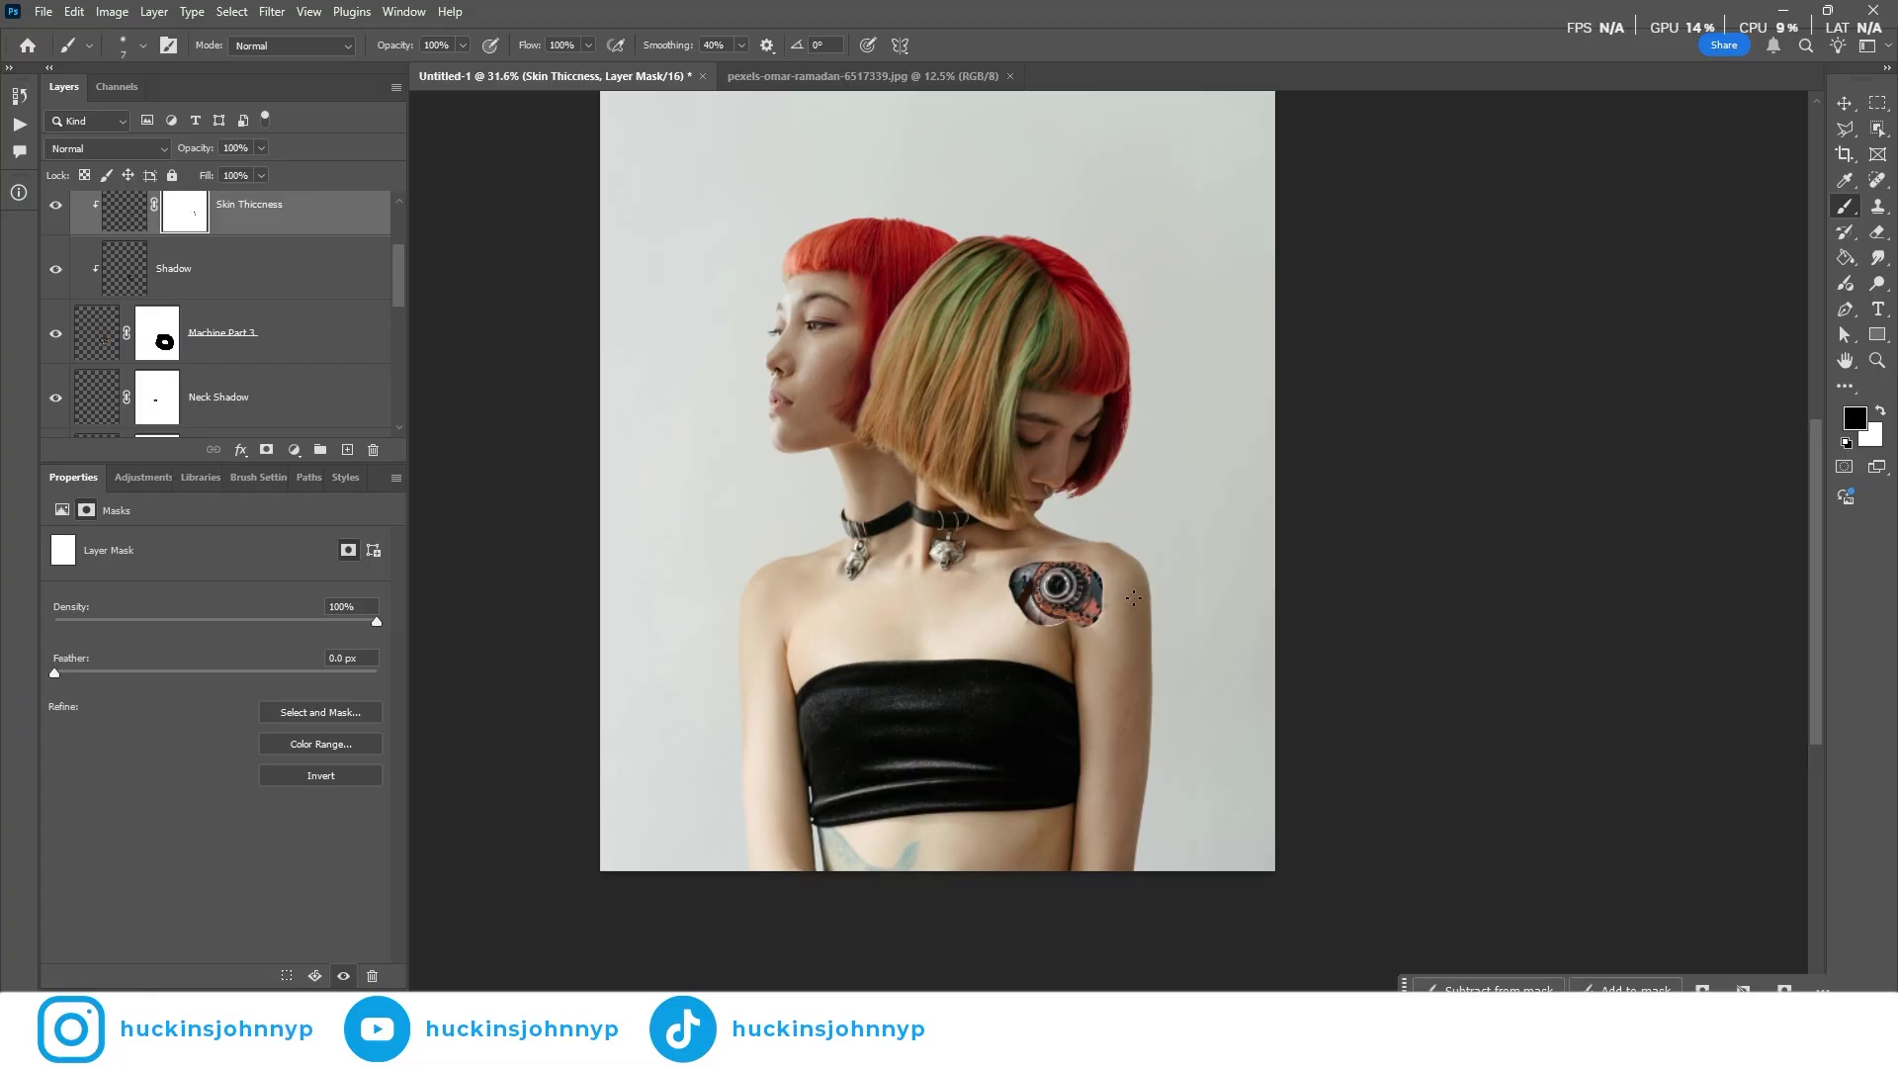
{"action": "scroll", "coordinate": [1134, 597], "scroll_direction": "up", "scroll_amount": 2}
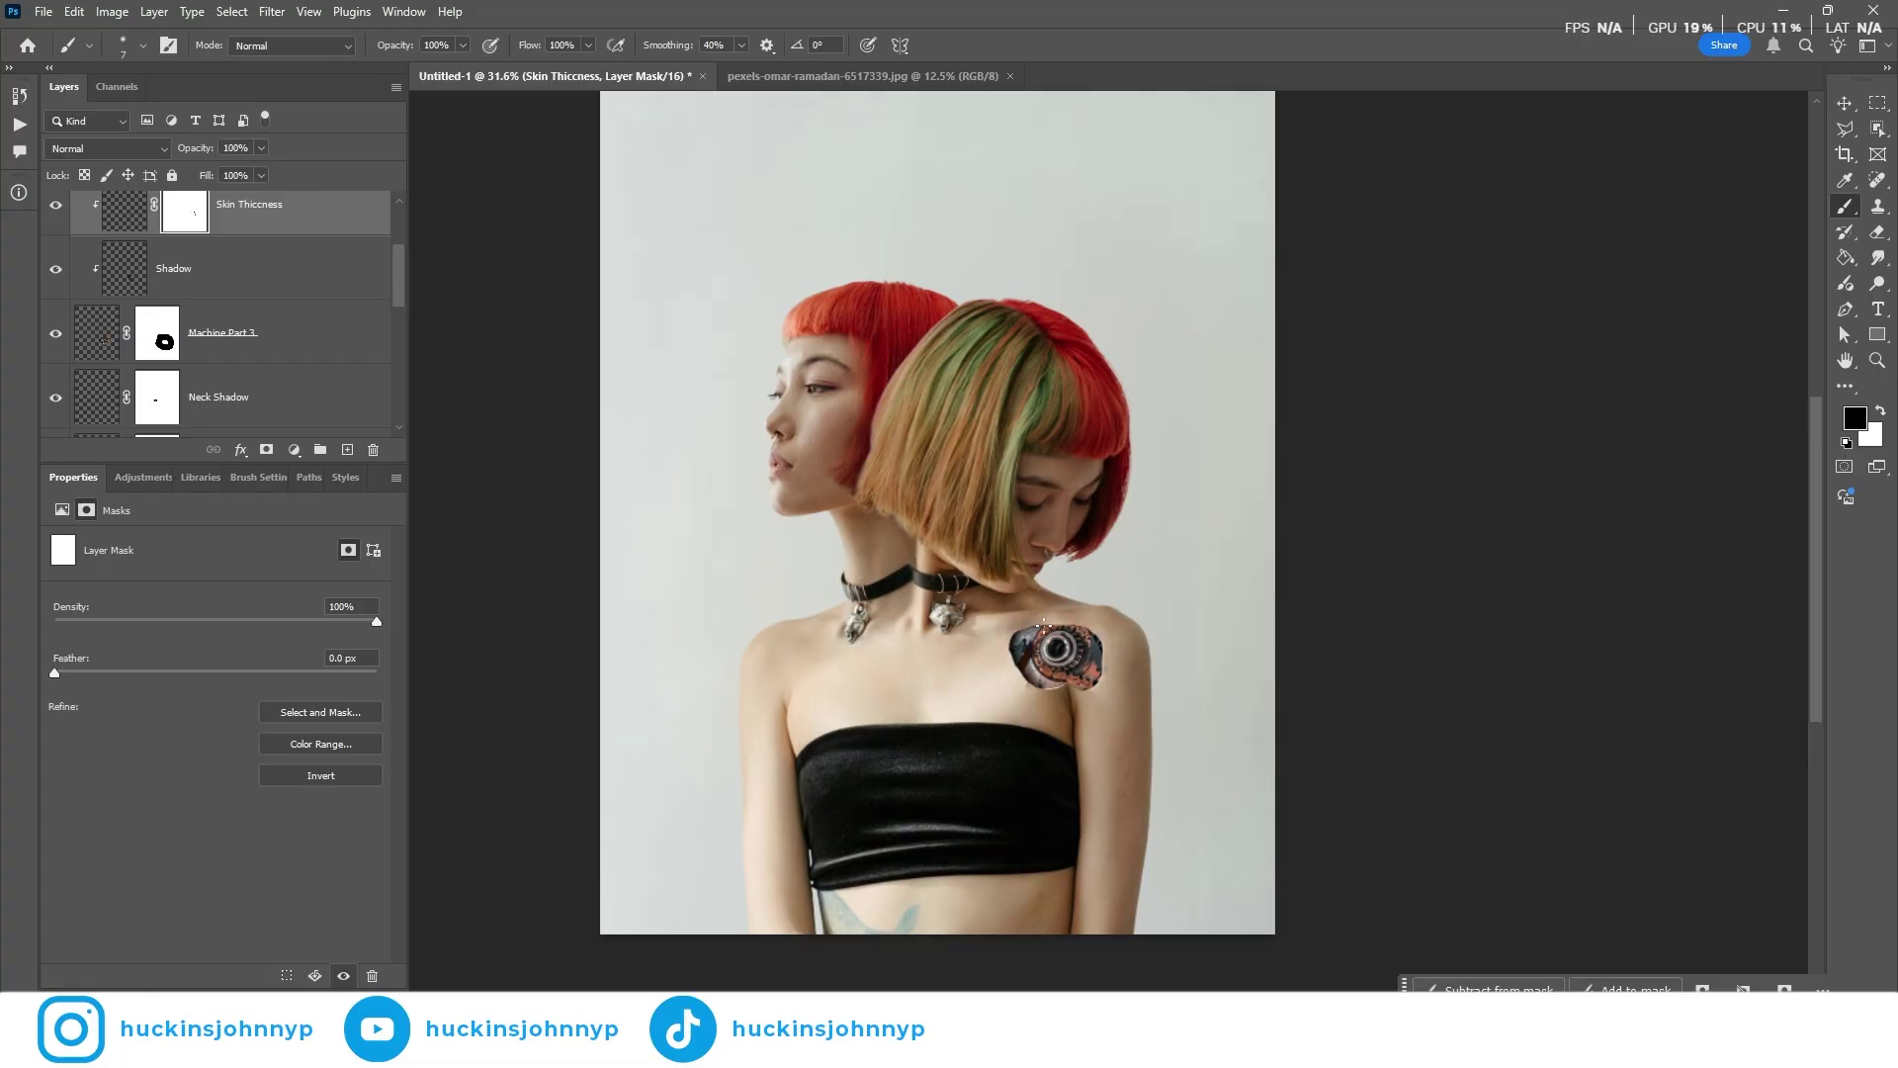
{"action": "scroll", "coordinate": [1044, 623], "scroll_direction": "up", "scroll_amount": 3}
{"action": "scroll", "coordinate": [951, 665], "scroll_direction": "down", "scroll_amount": 2}
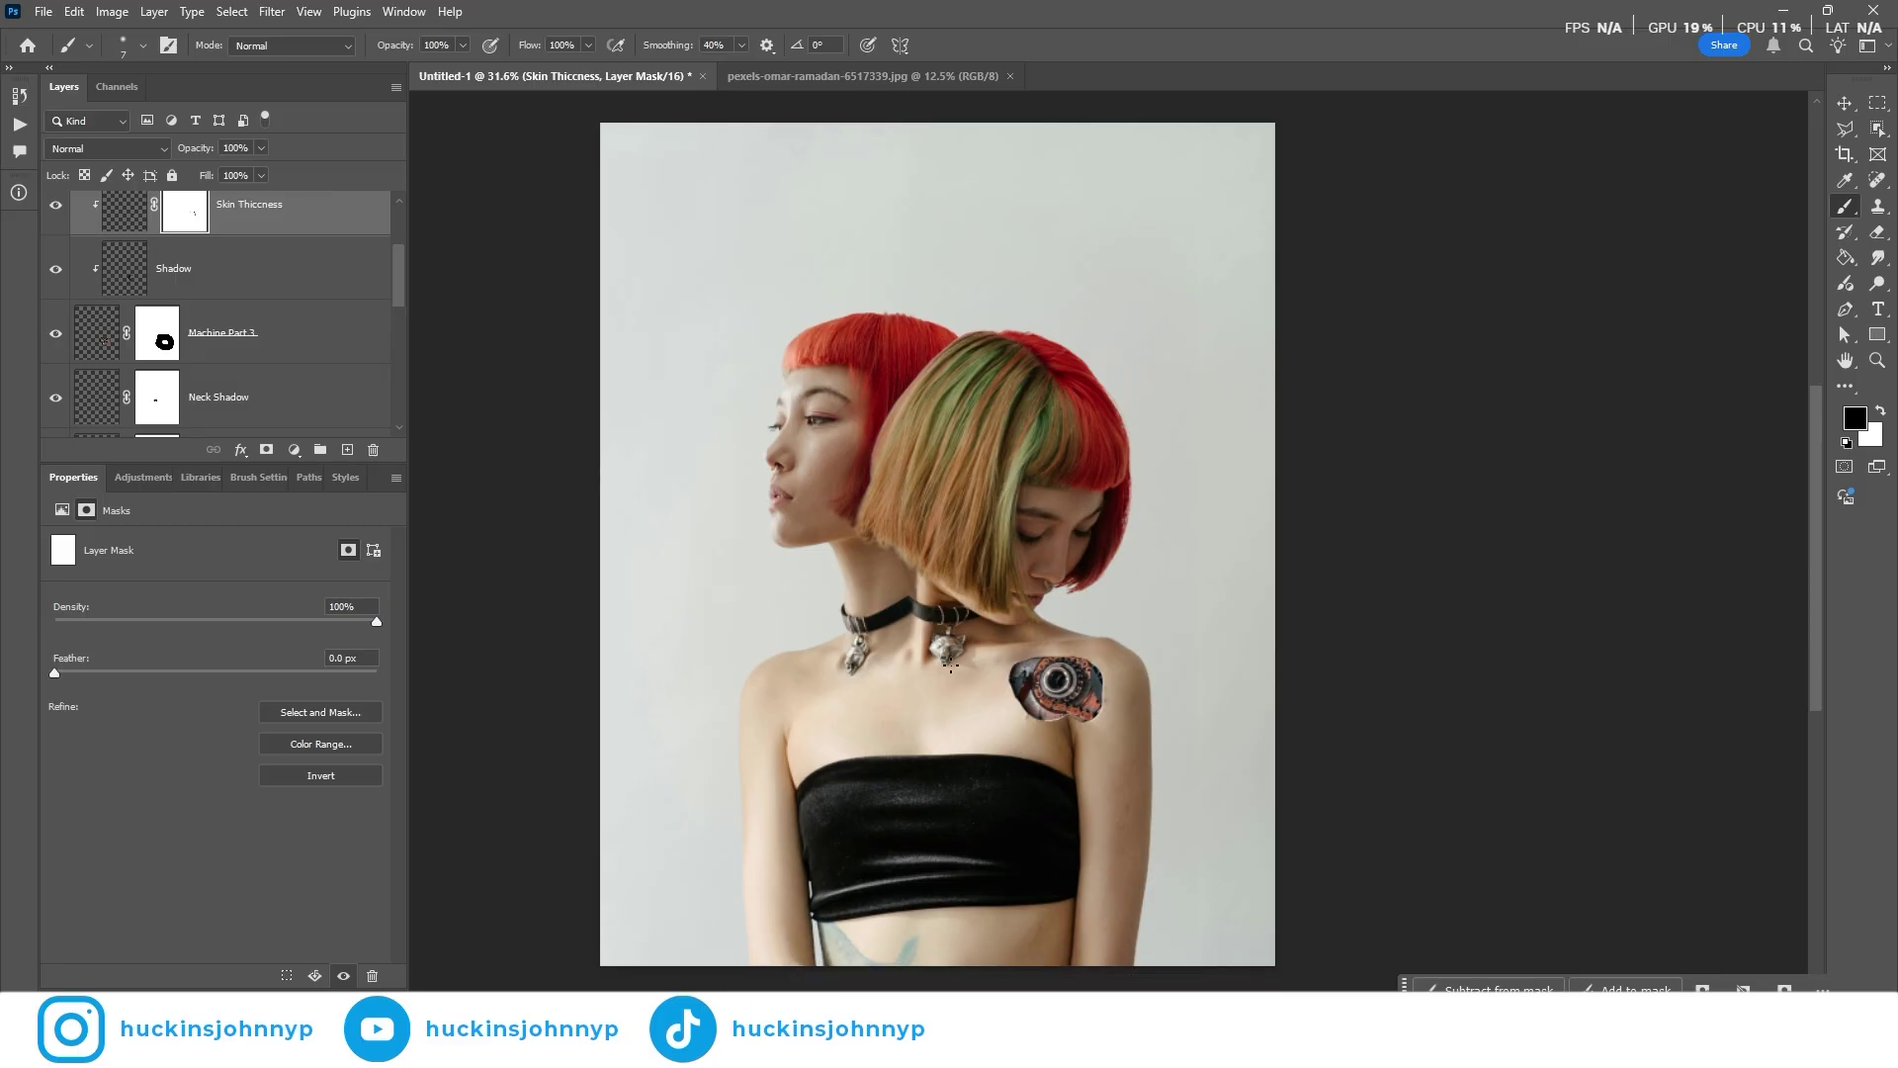
Add a white-filled layer above Machine Part 1 and set its blend mode to Color
{"action": "scroll", "coordinate": [348, 214], "scroll_direction": "up", "scroll_amount": 3}
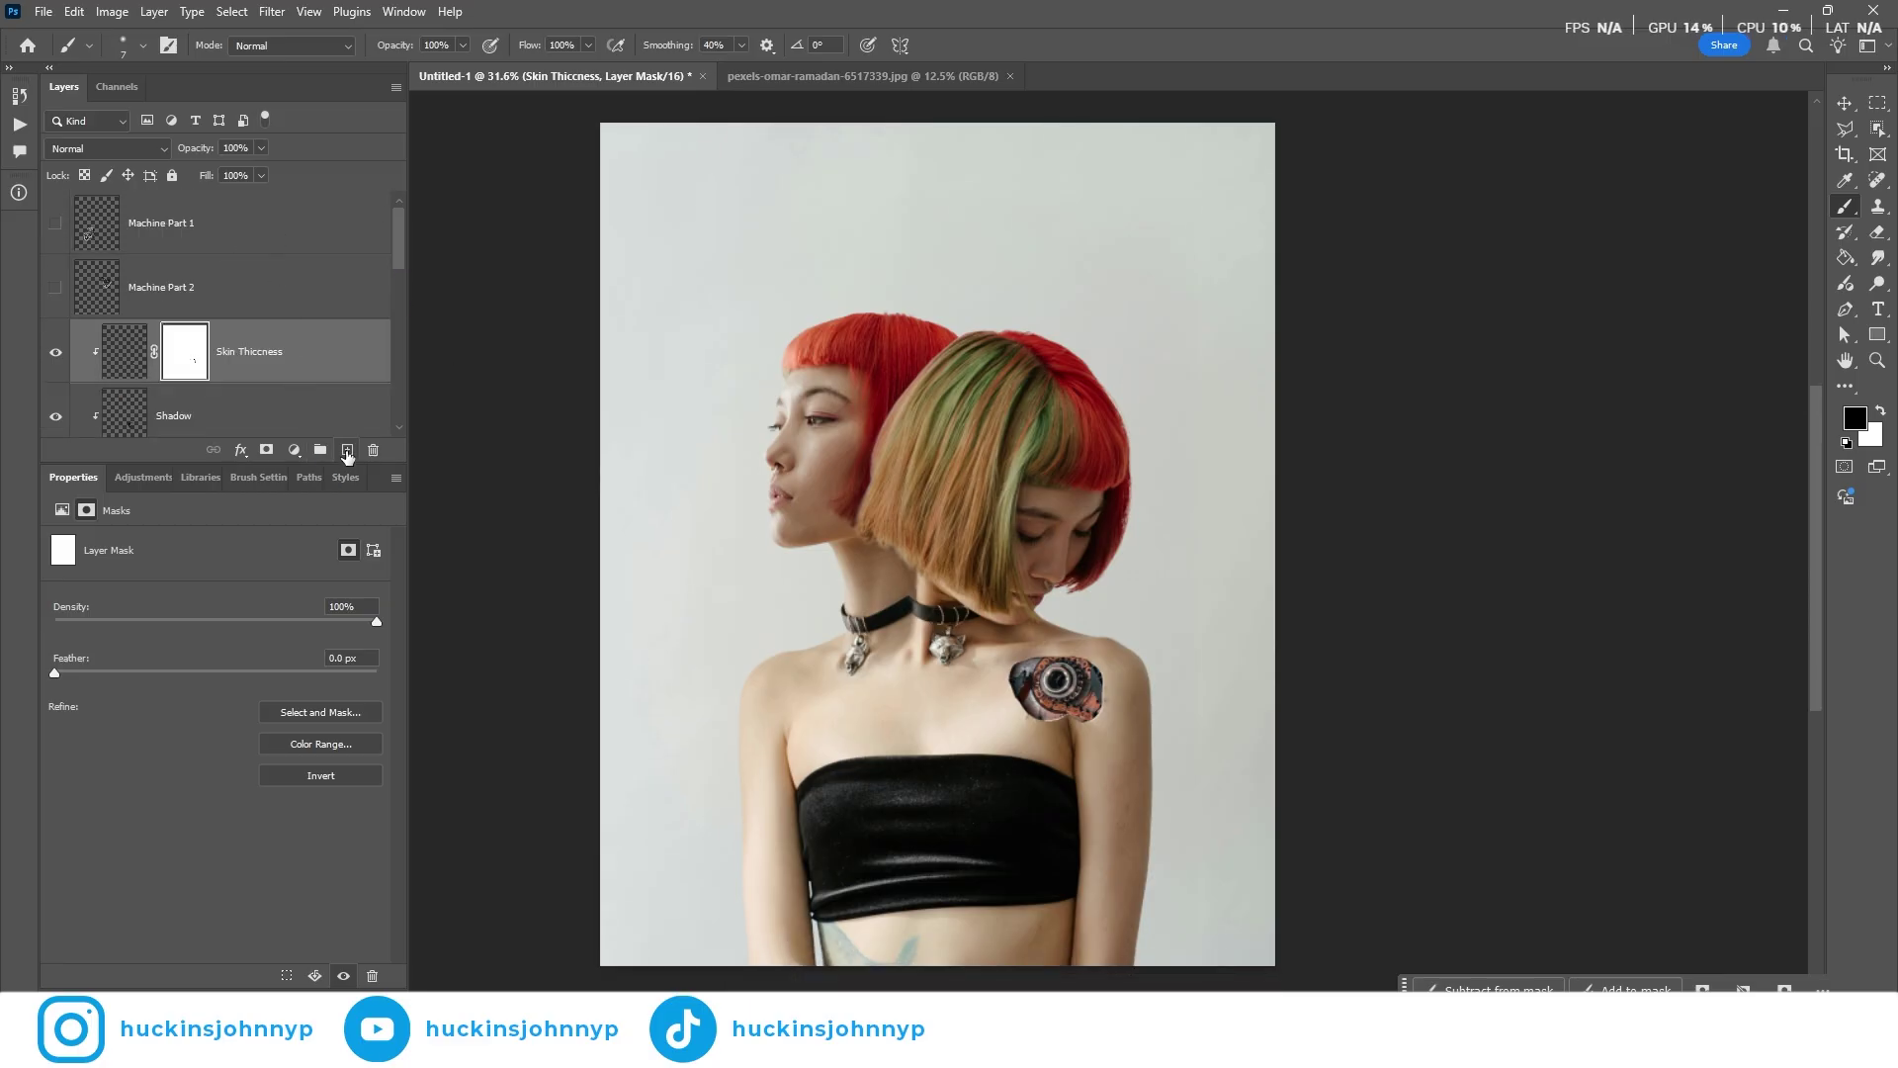
{"action": "left_click", "coordinate": [273, 235]}
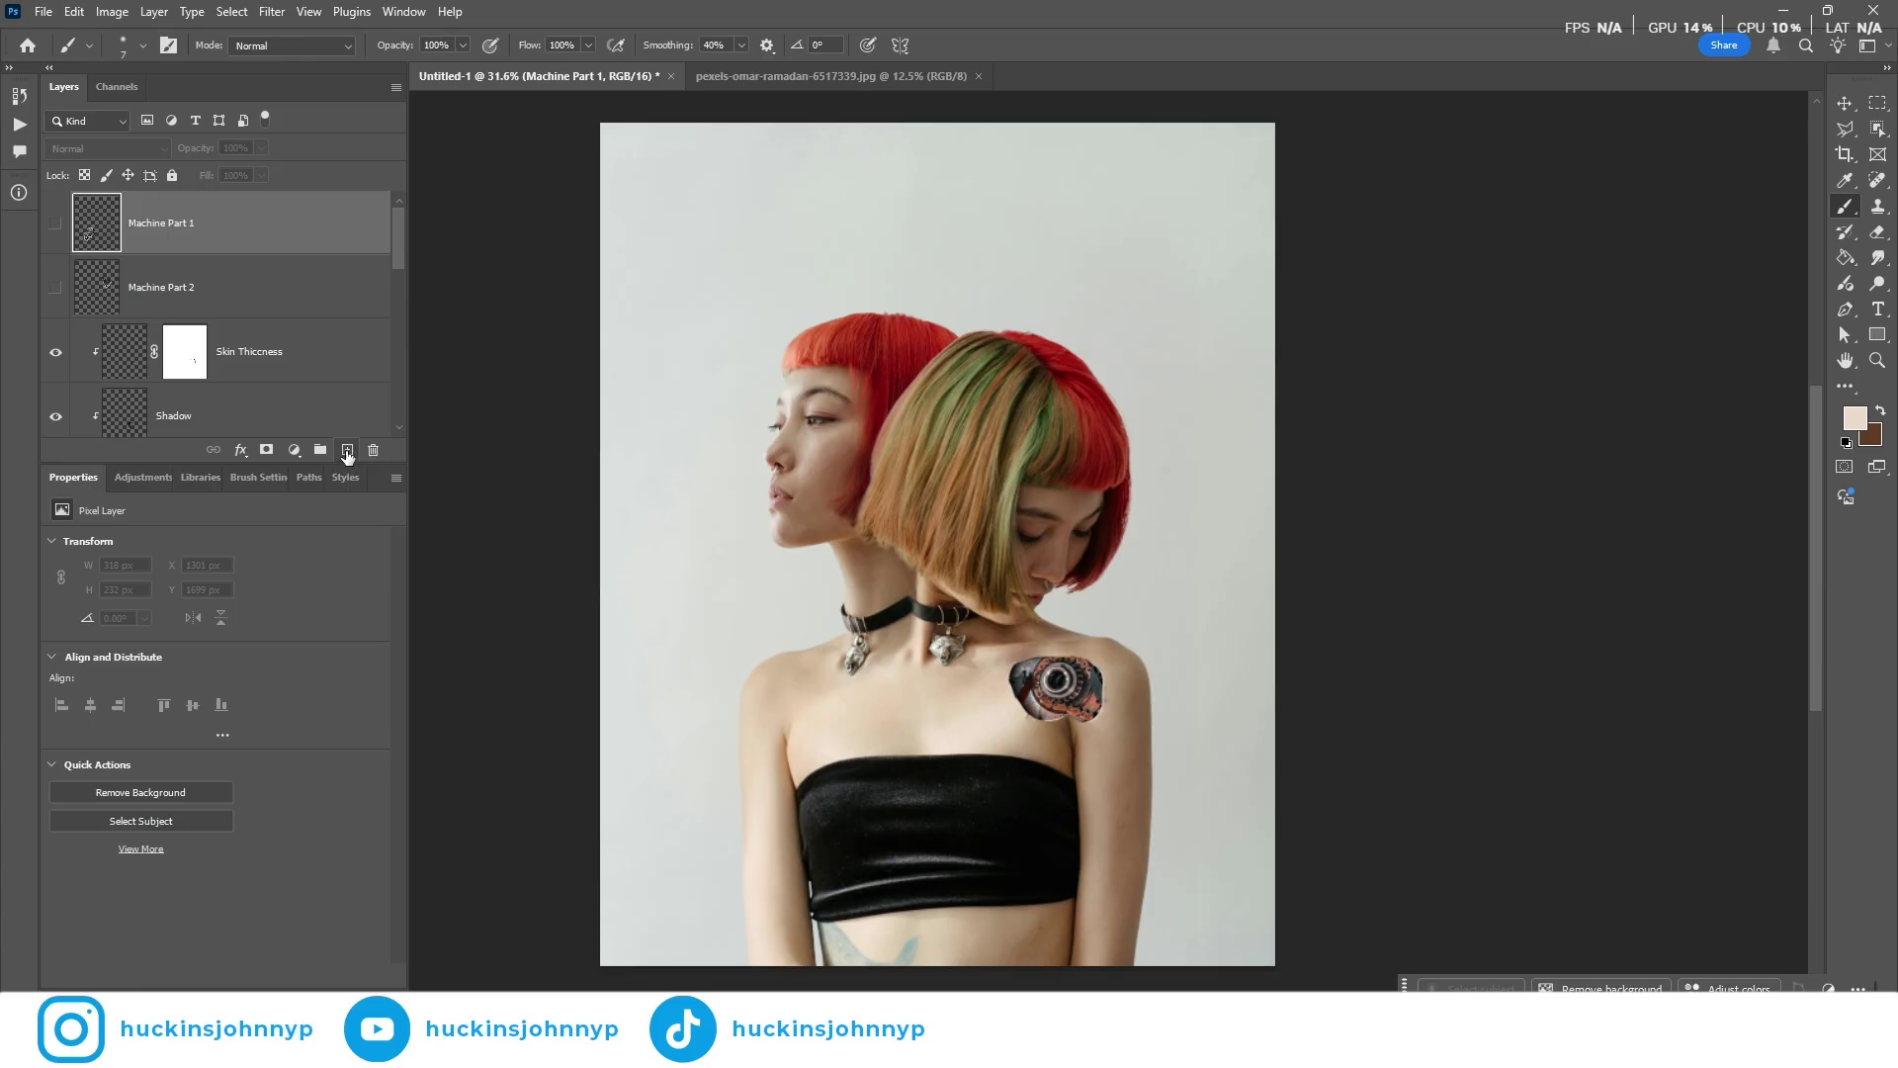
{"action": "left_click", "coordinate": [347, 451]}
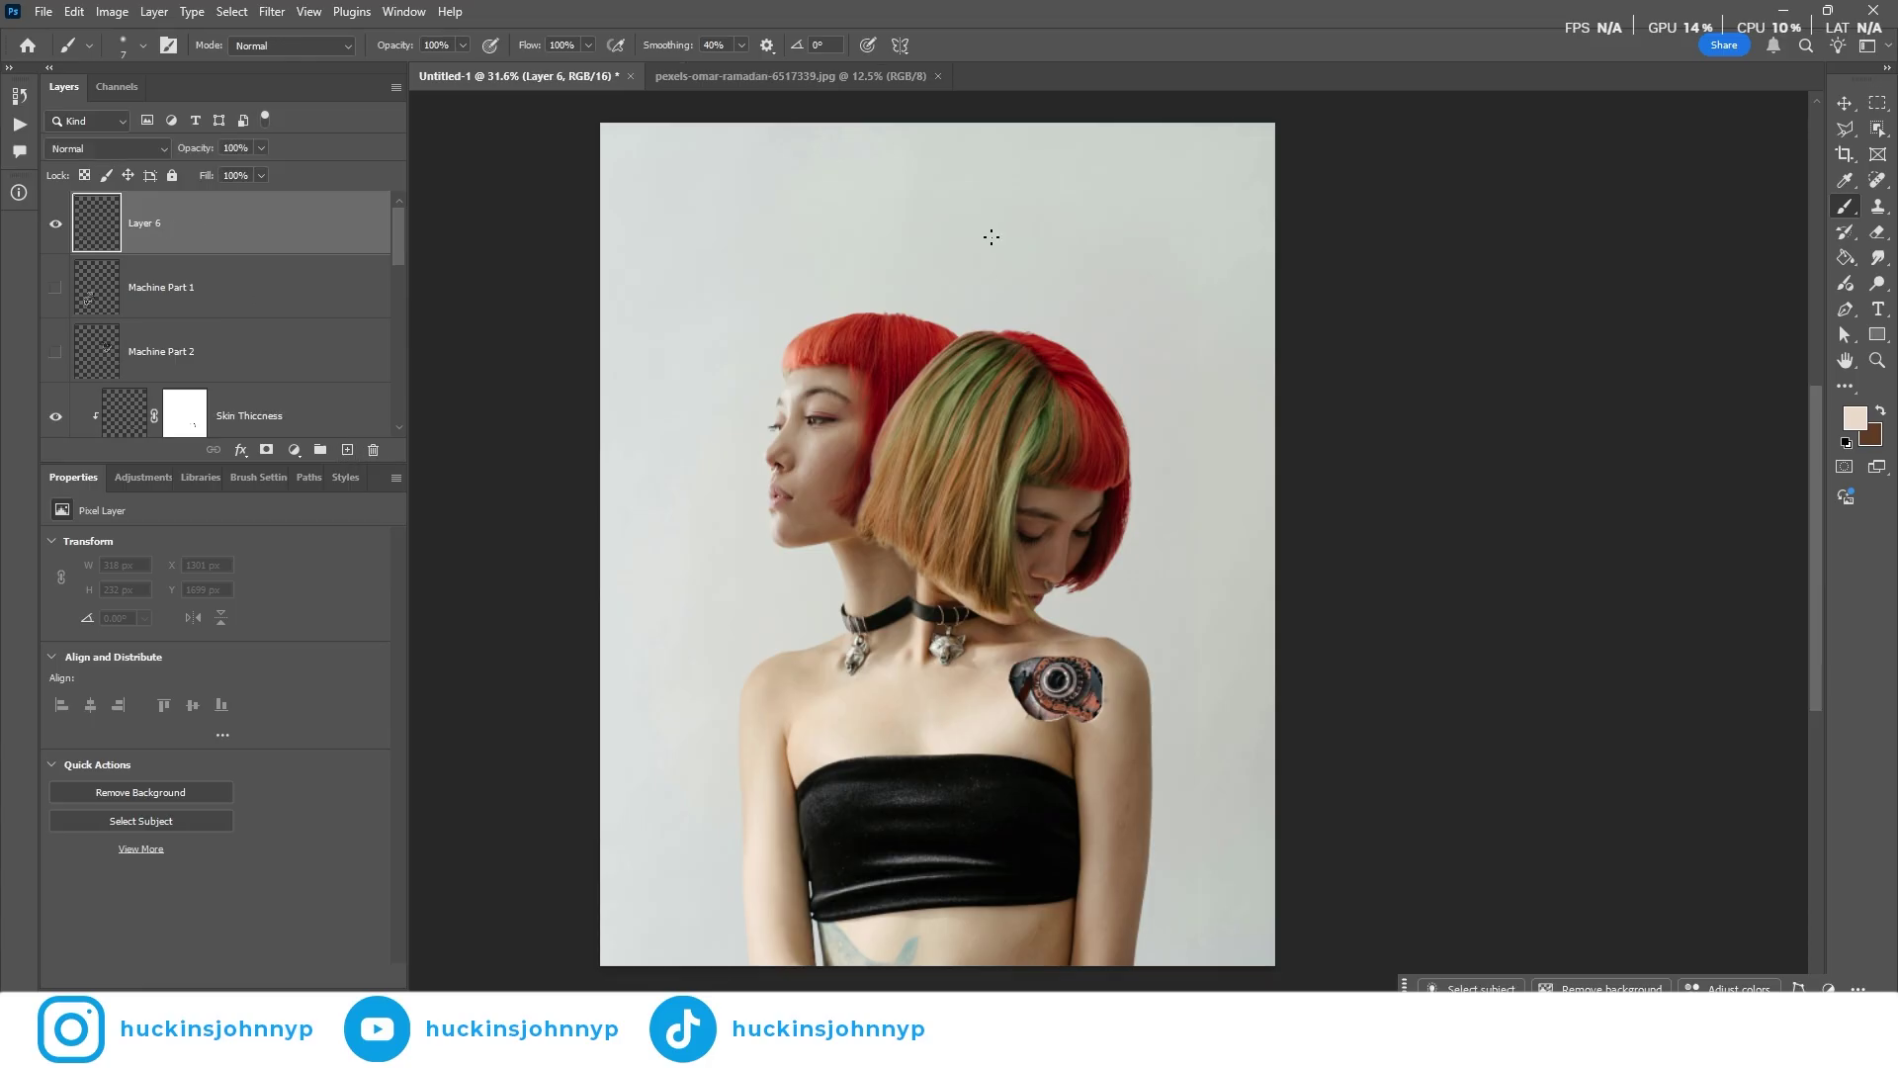
{"action": "left_click", "coordinate": [1845, 258]}
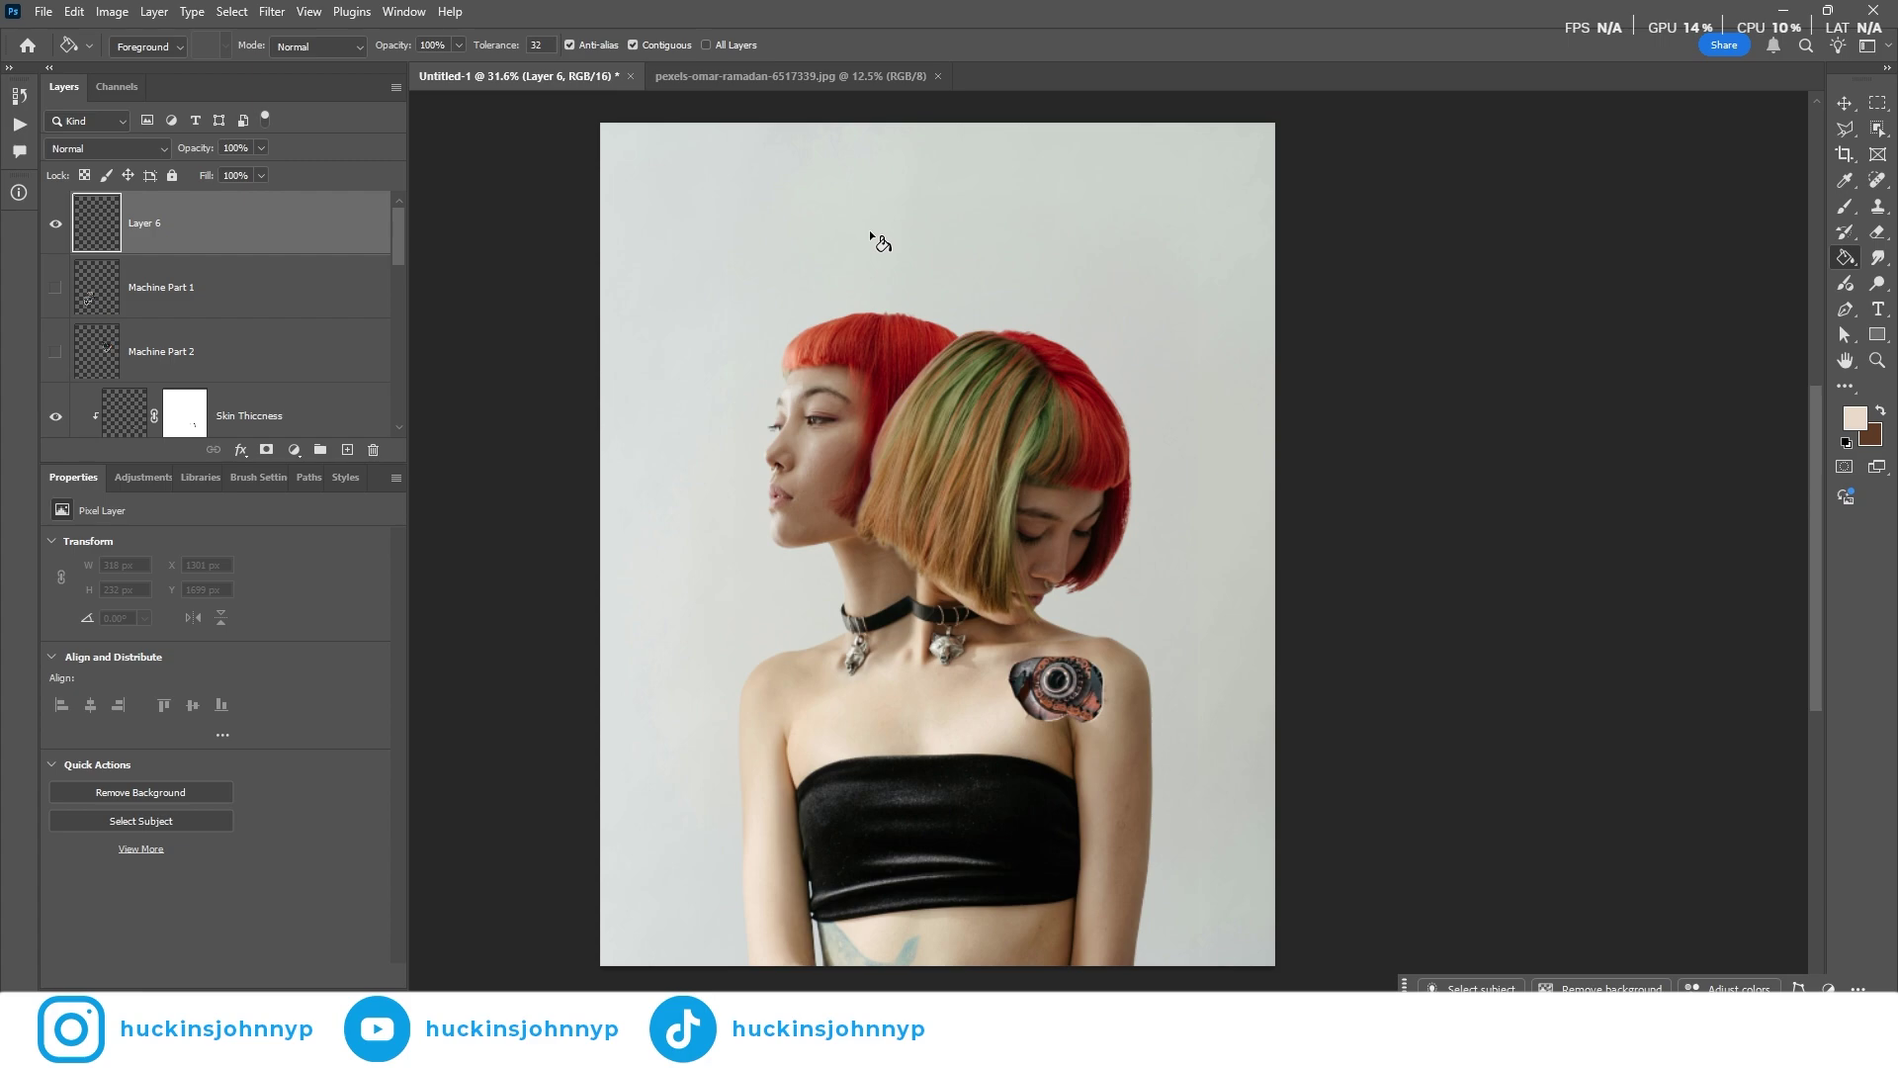
{"action": "key", "text": "d"}
{"action": "key", "text": "x"}
{"action": "left_click", "coordinate": [975, 195]}
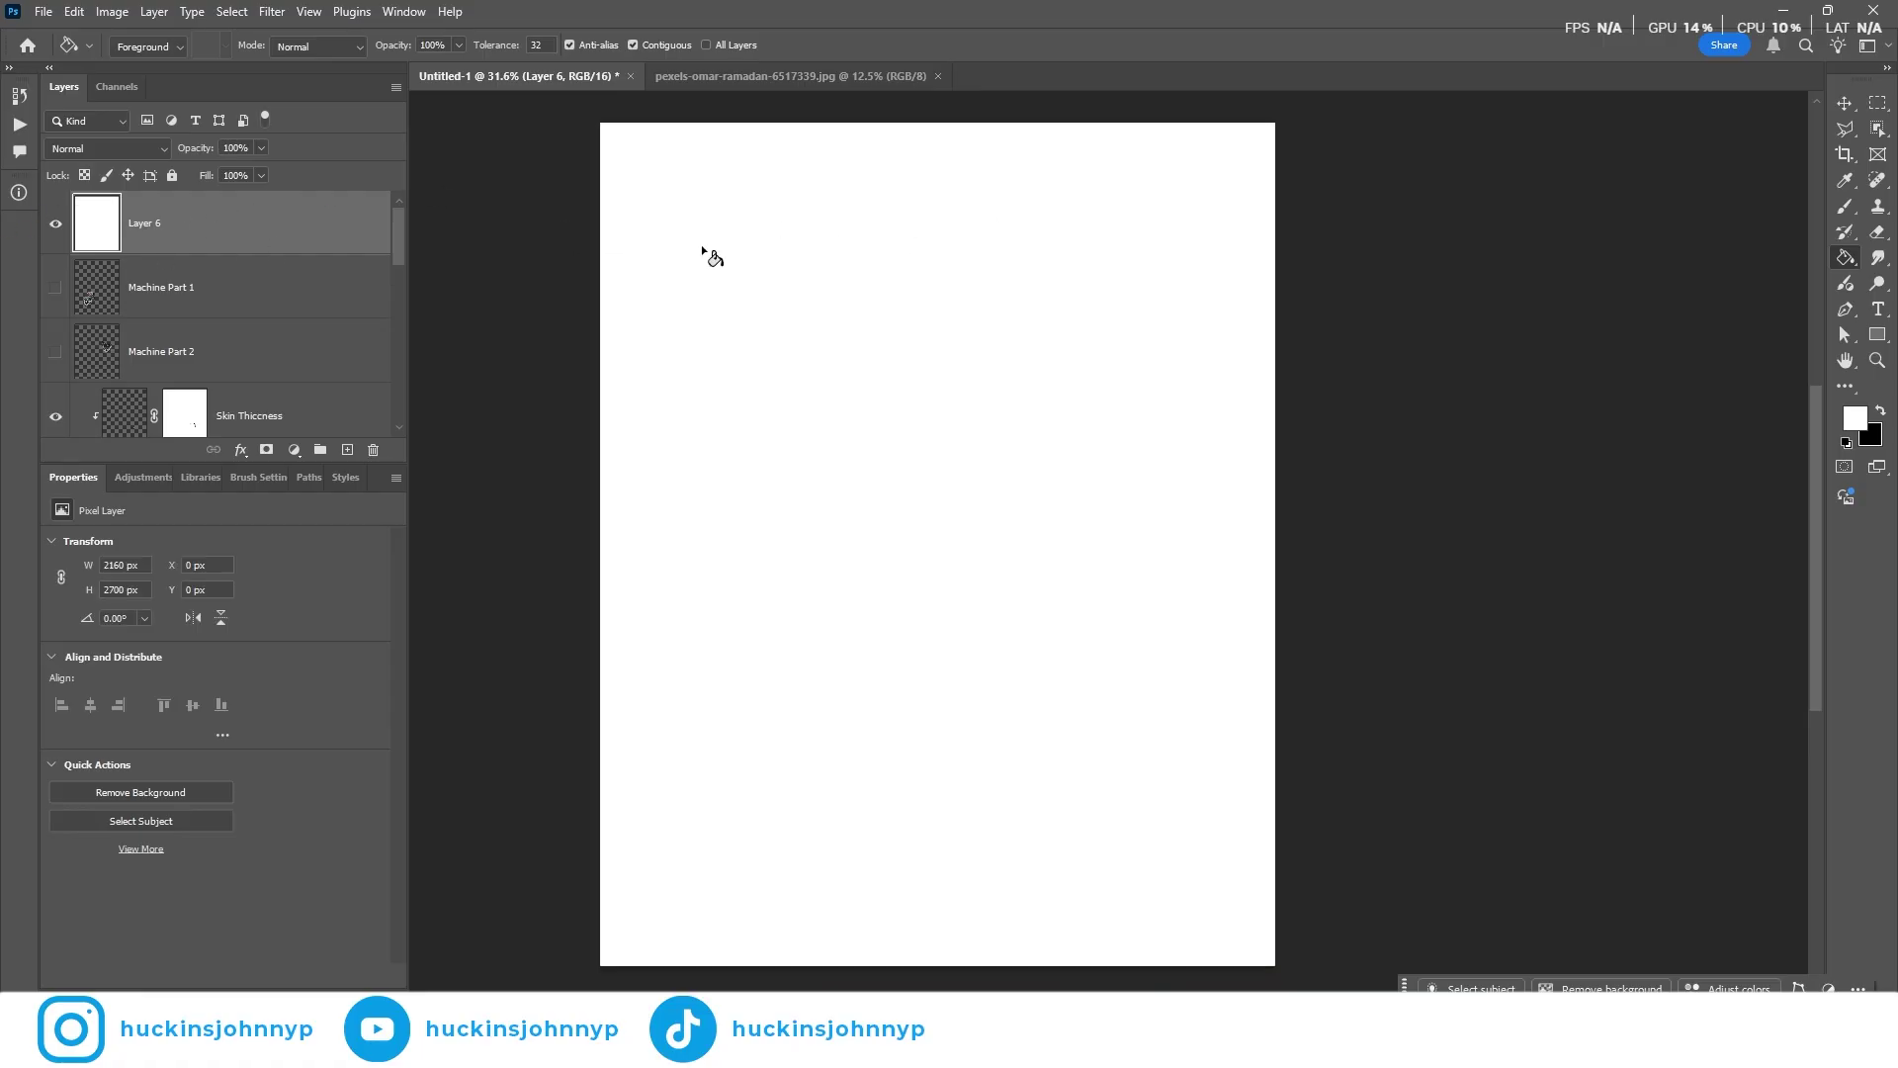
{"action": "left_click", "coordinate": [131, 146]}
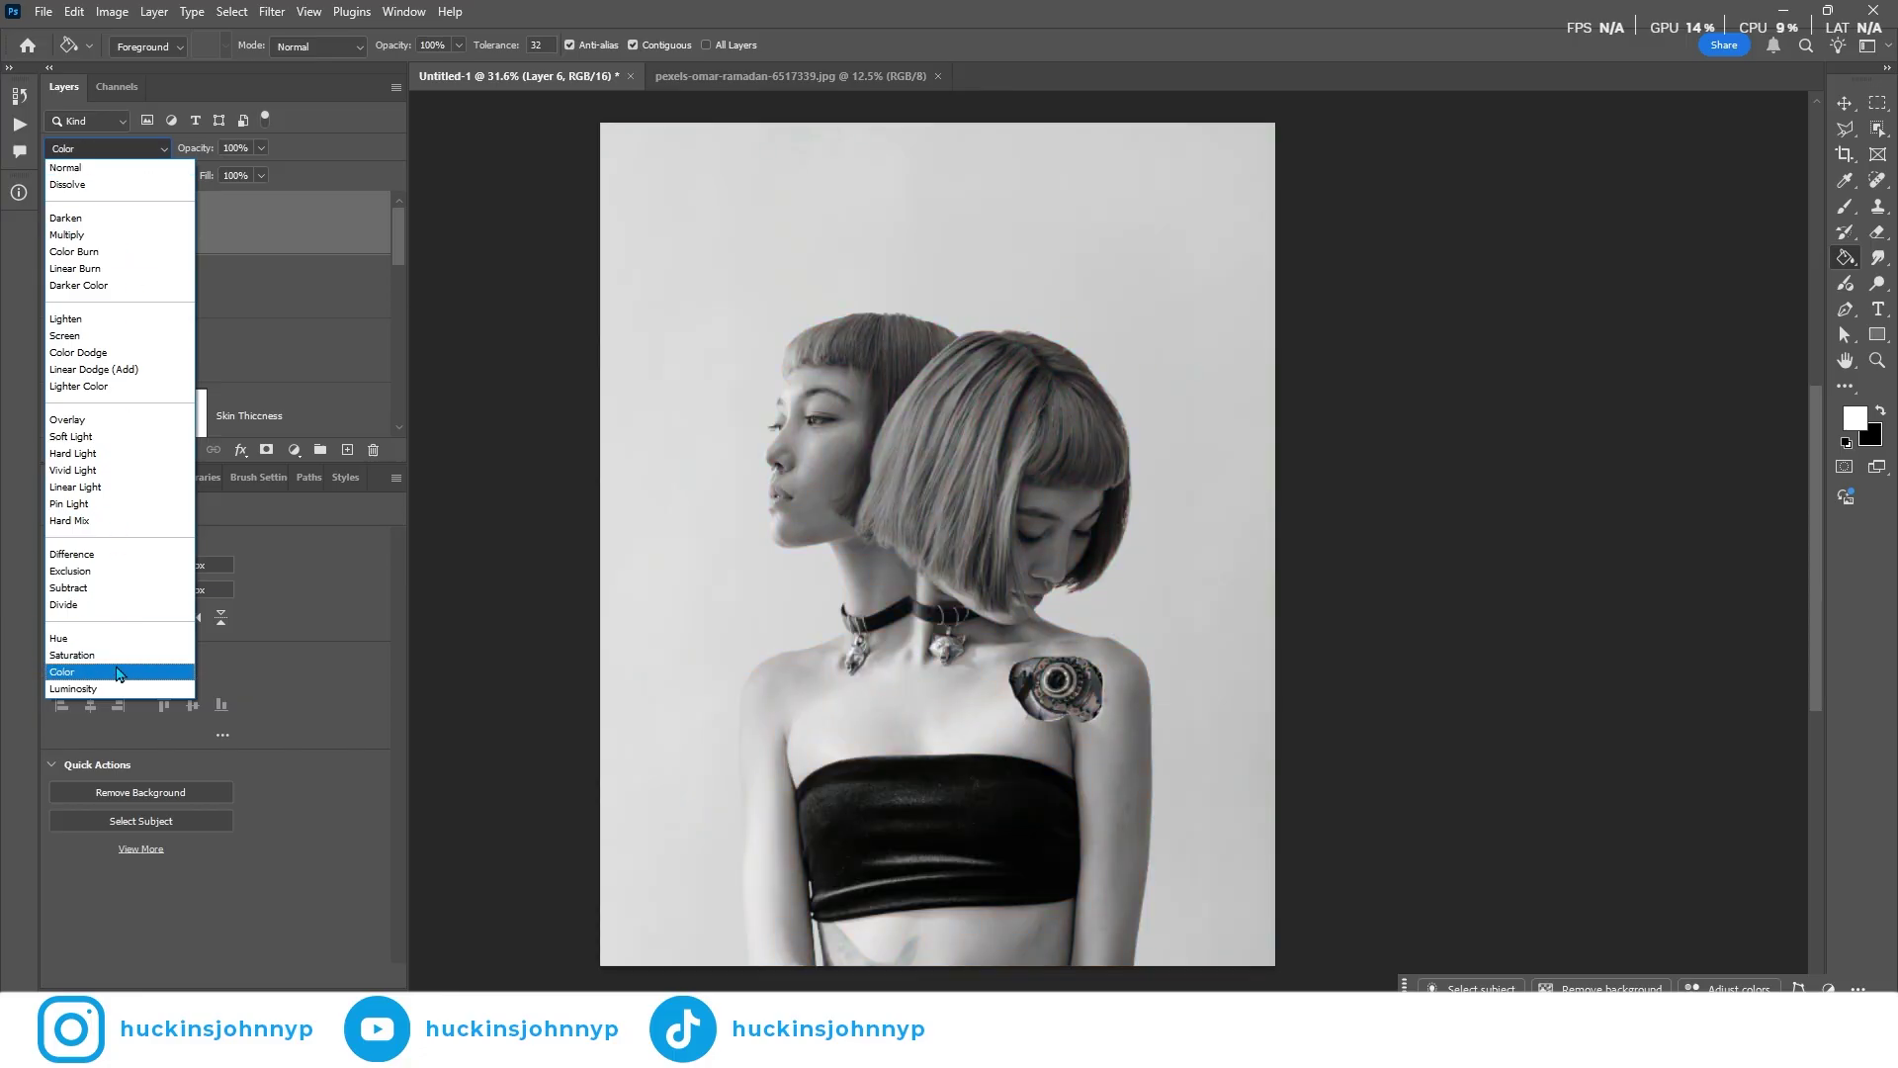
{"action": "left_click", "coordinate": [119, 672]}
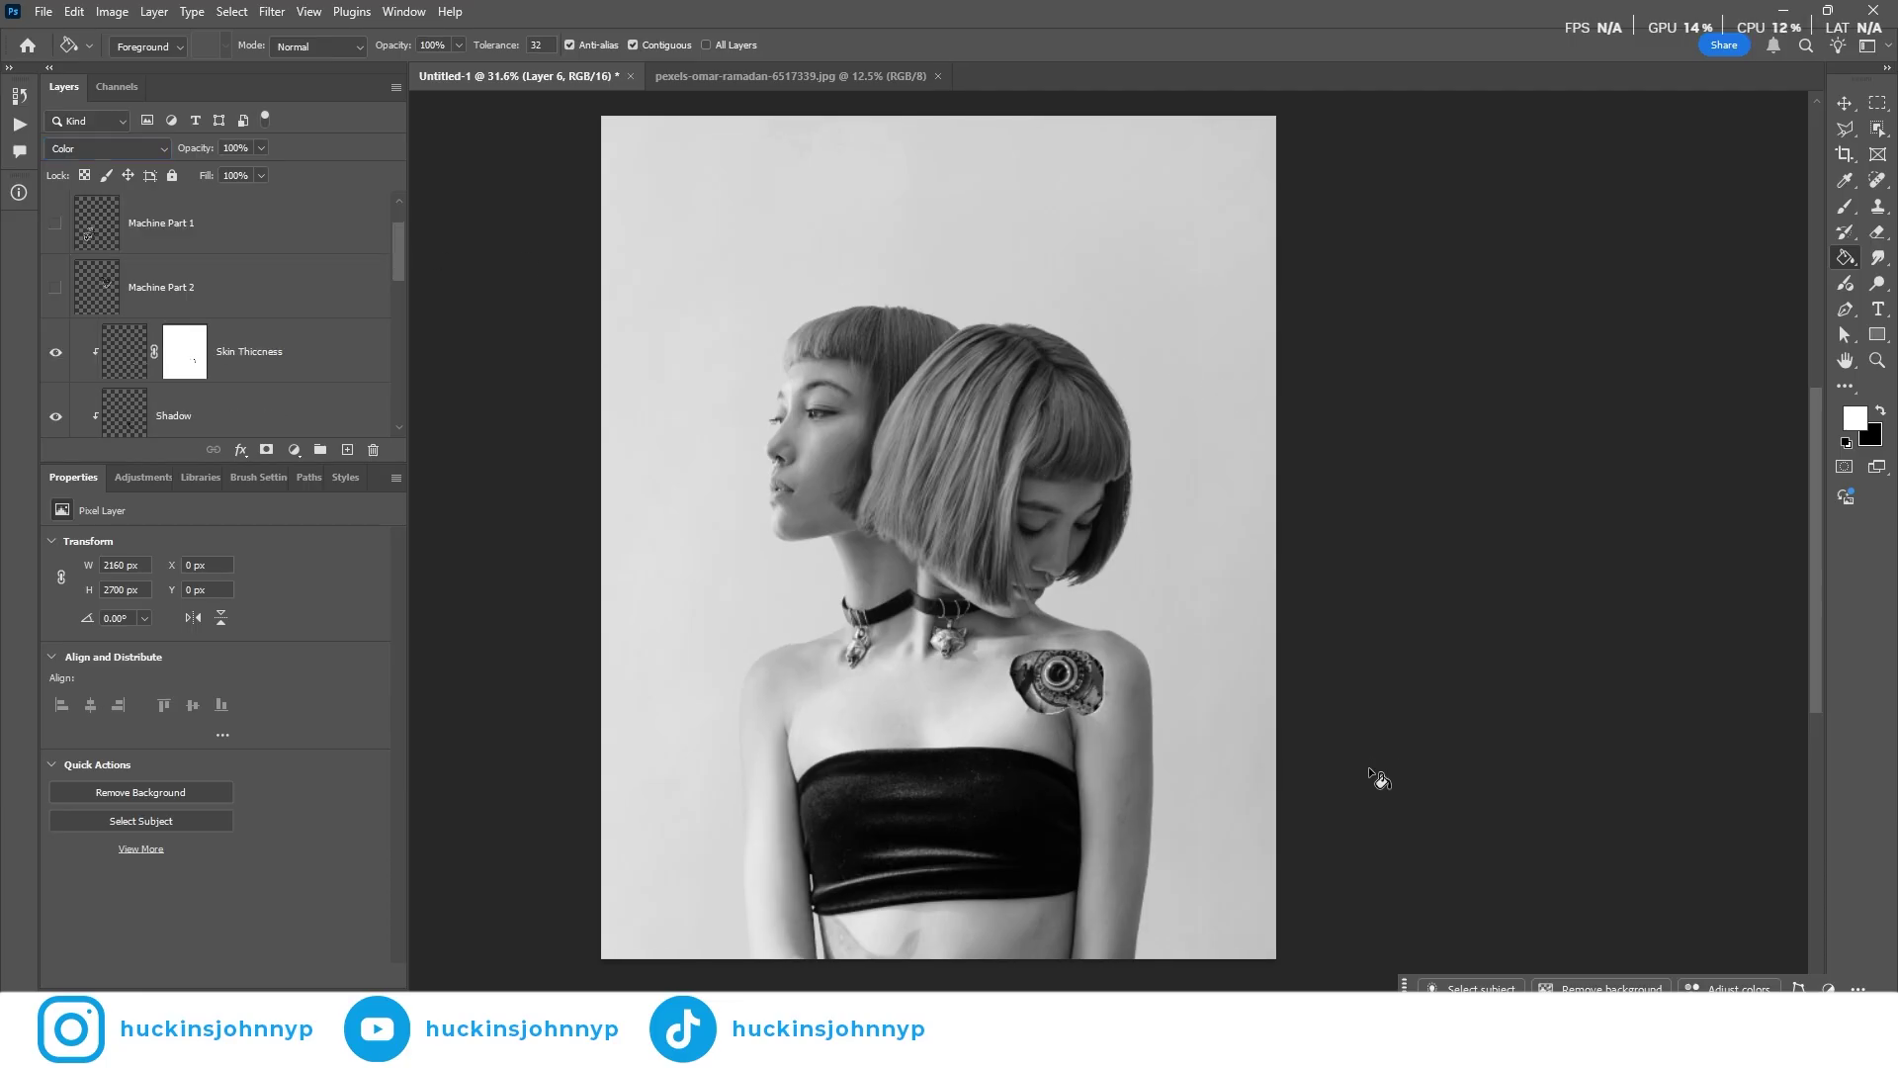
Examine the light and dark values of the machine part against the body in the black-and-white view
{"action": "left_click_drag", "start_coordinate": [398, 263], "coordinate": [394, 187]}
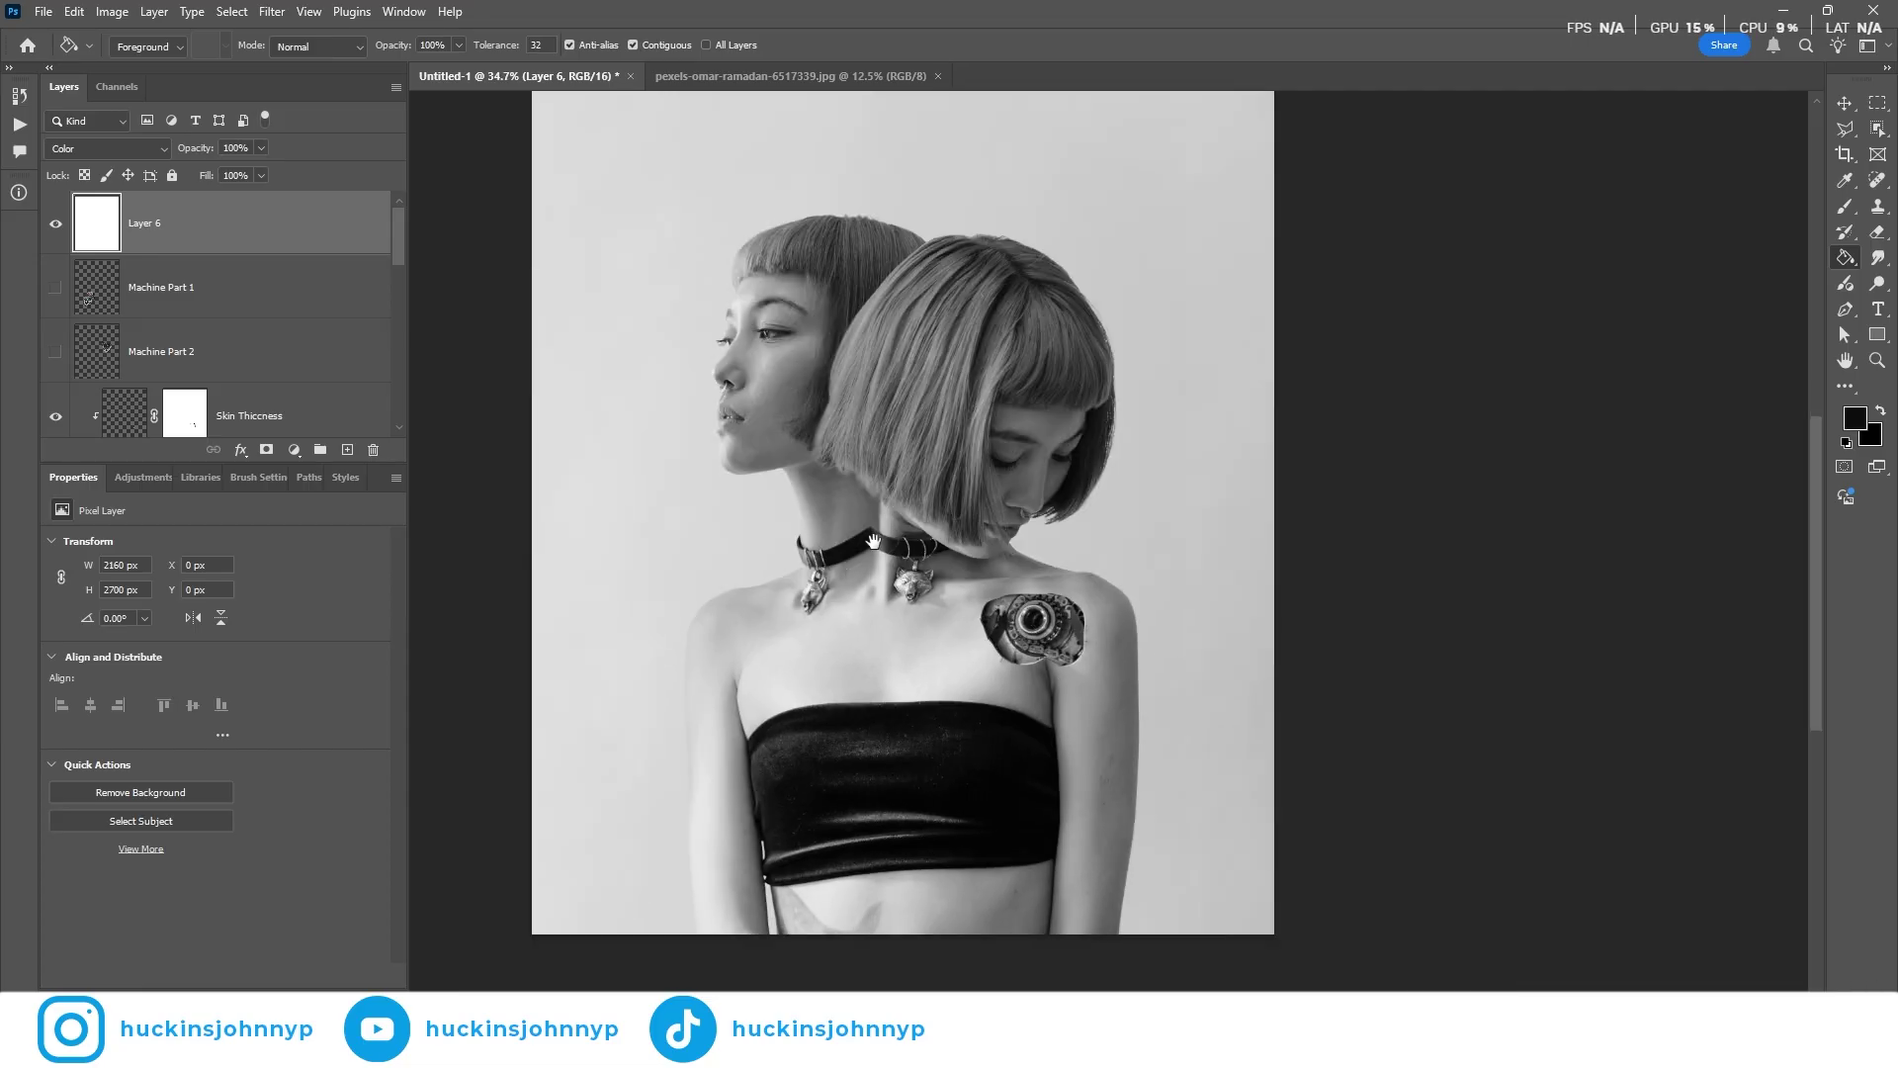
{"action": "left_click_drag", "start_coordinate": [873, 541], "coordinate": [997, 597]}
{"action": "scroll", "coordinate": [1159, 678], "scroll_direction": "up", "scroll_amount": 3}
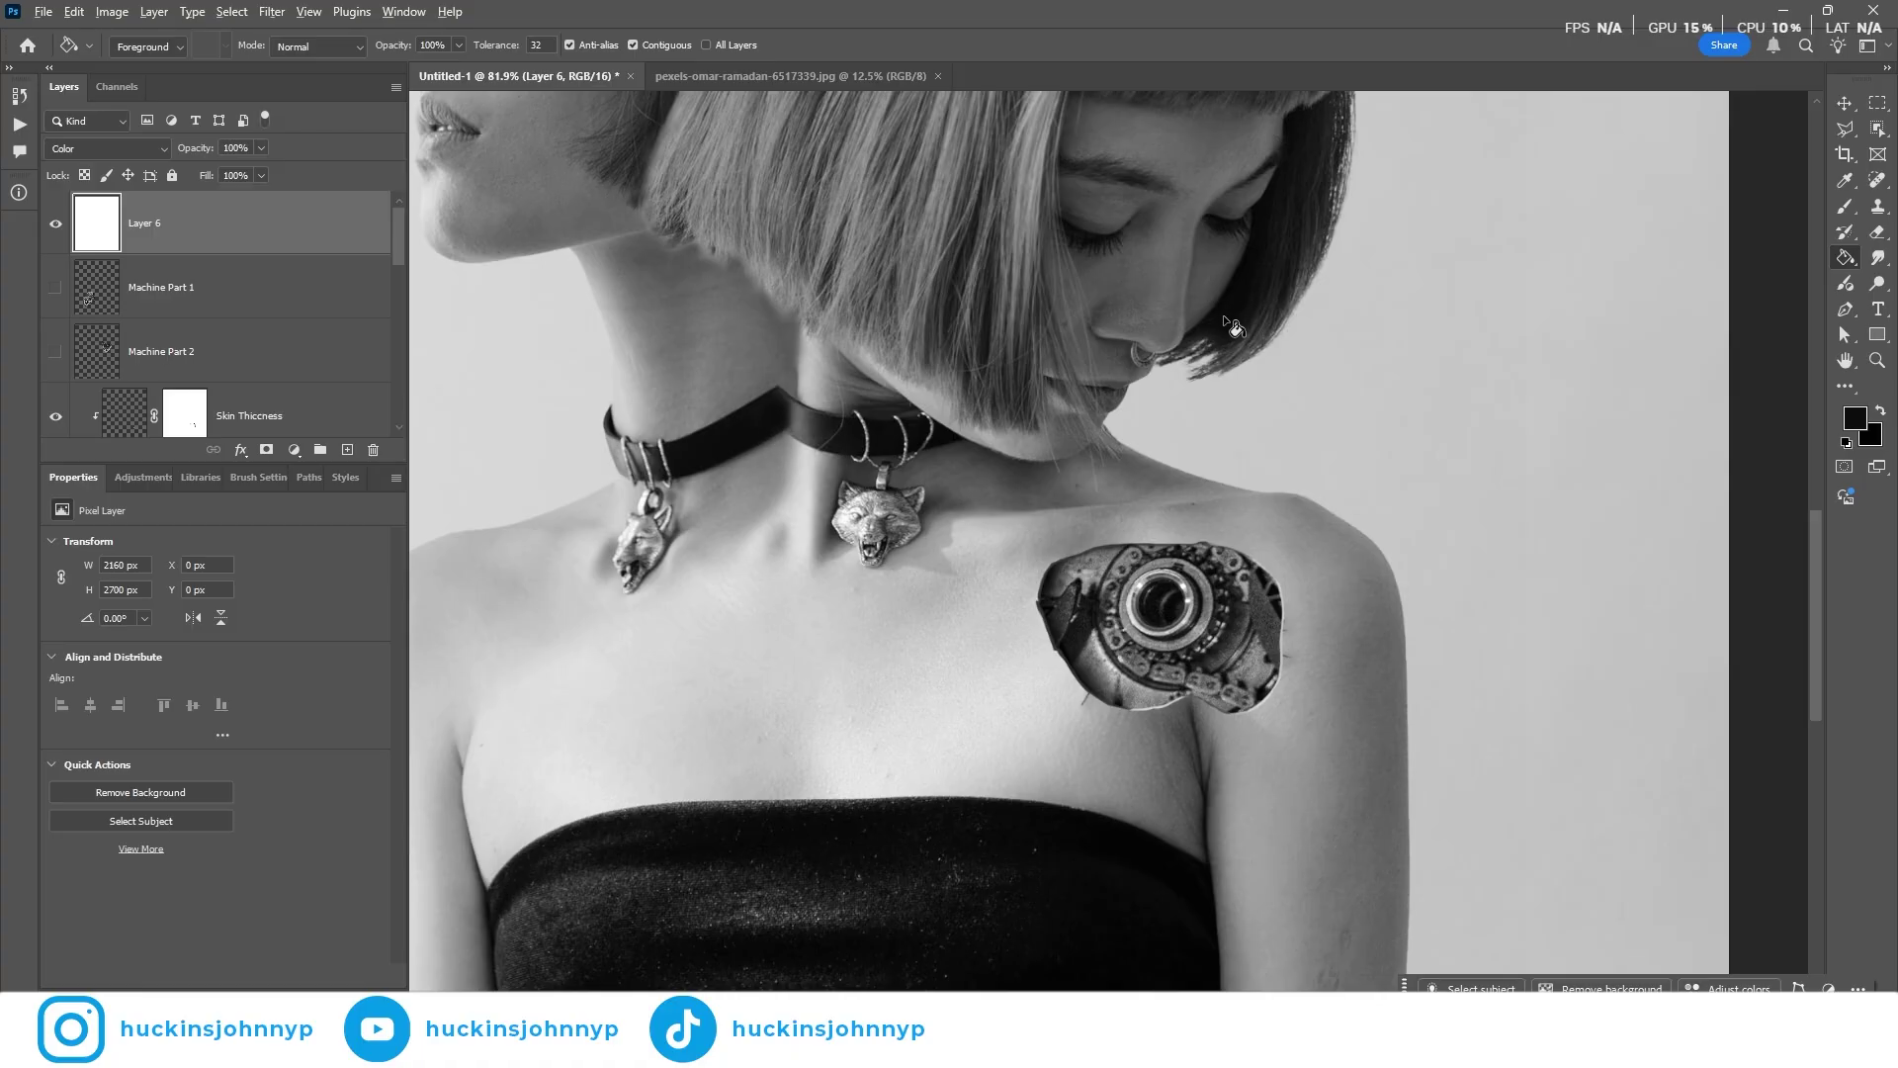
{"action": "scroll", "coordinate": [1231, 319], "scroll_direction": "down", "scroll_amount": 2}
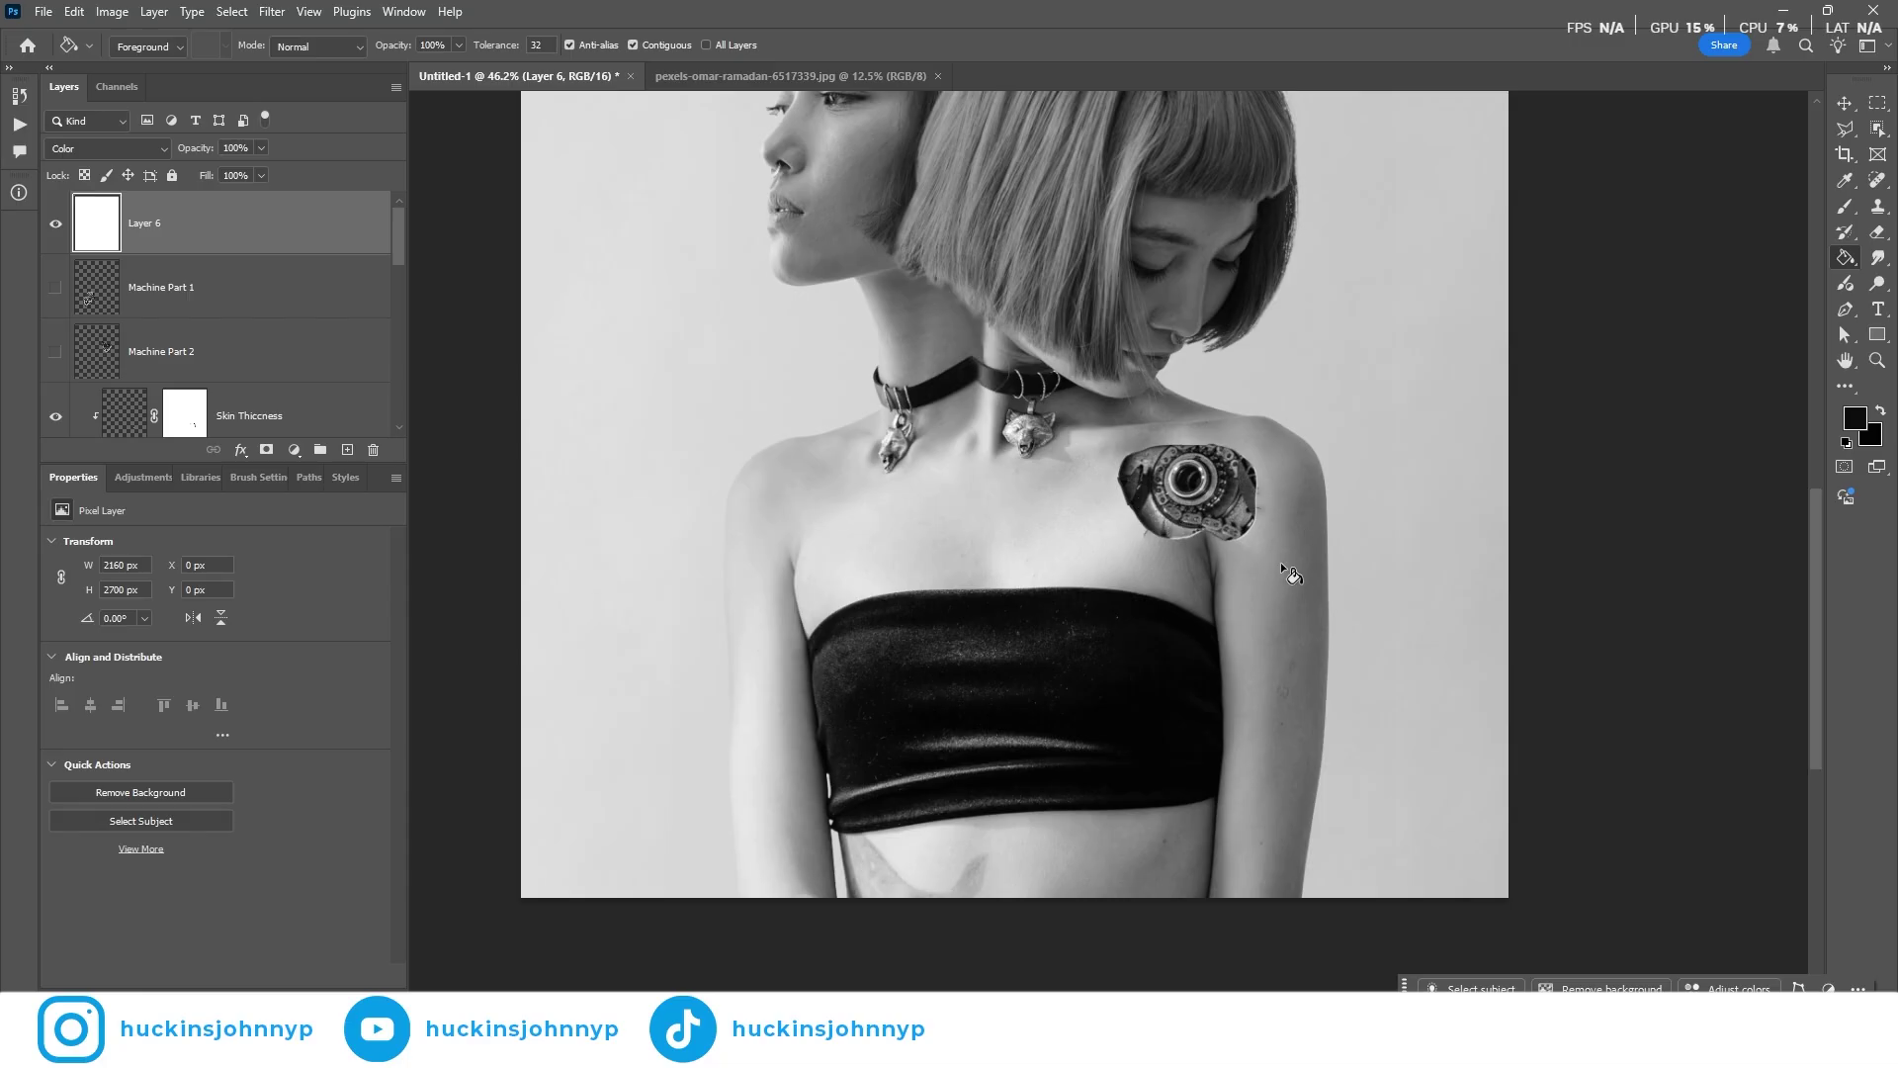
{"action": "scroll", "coordinate": [1249, 544], "scroll_direction": "up", "scroll_amount": 2}
{"action": "scroll", "coordinate": [334, 309], "scroll_direction": "down", "scroll_amount": 5}
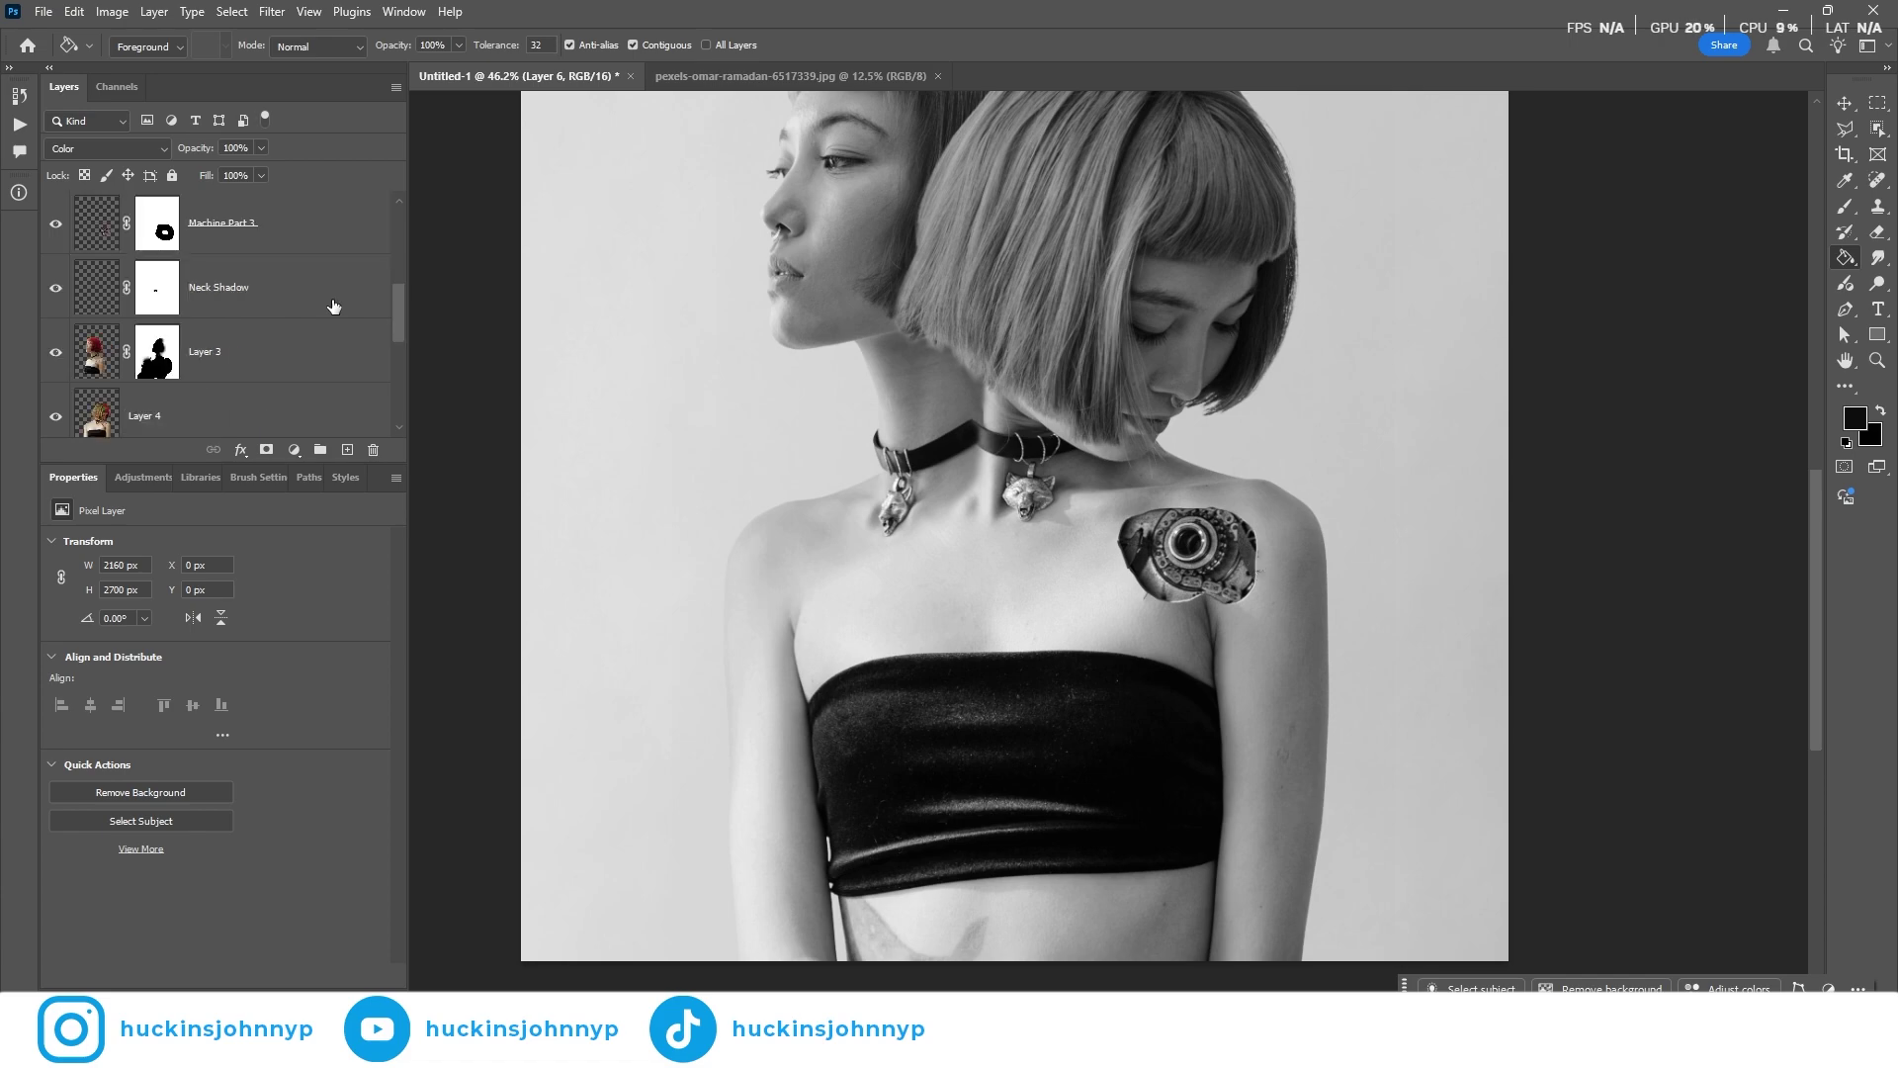
{"action": "scroll", "coordinate": [336, 327], "scroll_direction": "up", "scroll_amount": 5}
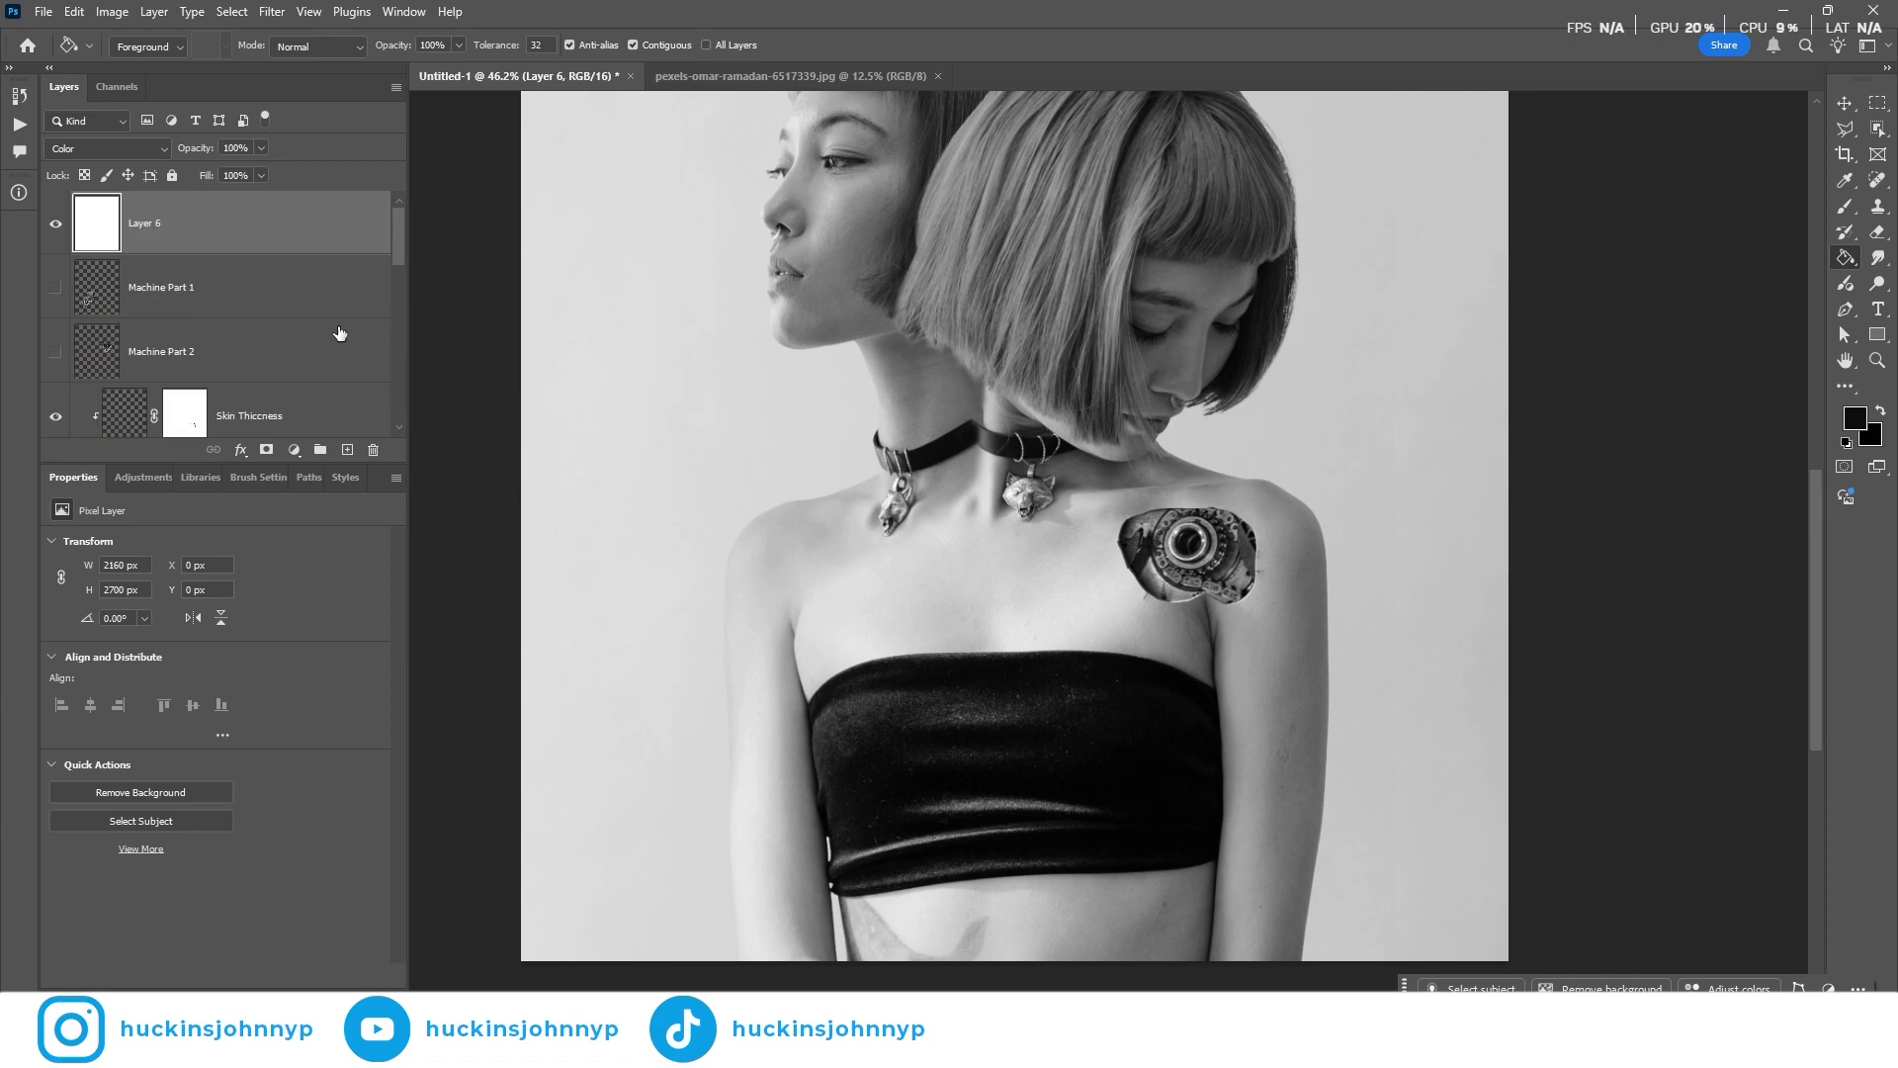
Show the Machine Part 1 layer and move it over the opening in the shoulder
{"action": "left_click", "coordinate": [56, 289]}
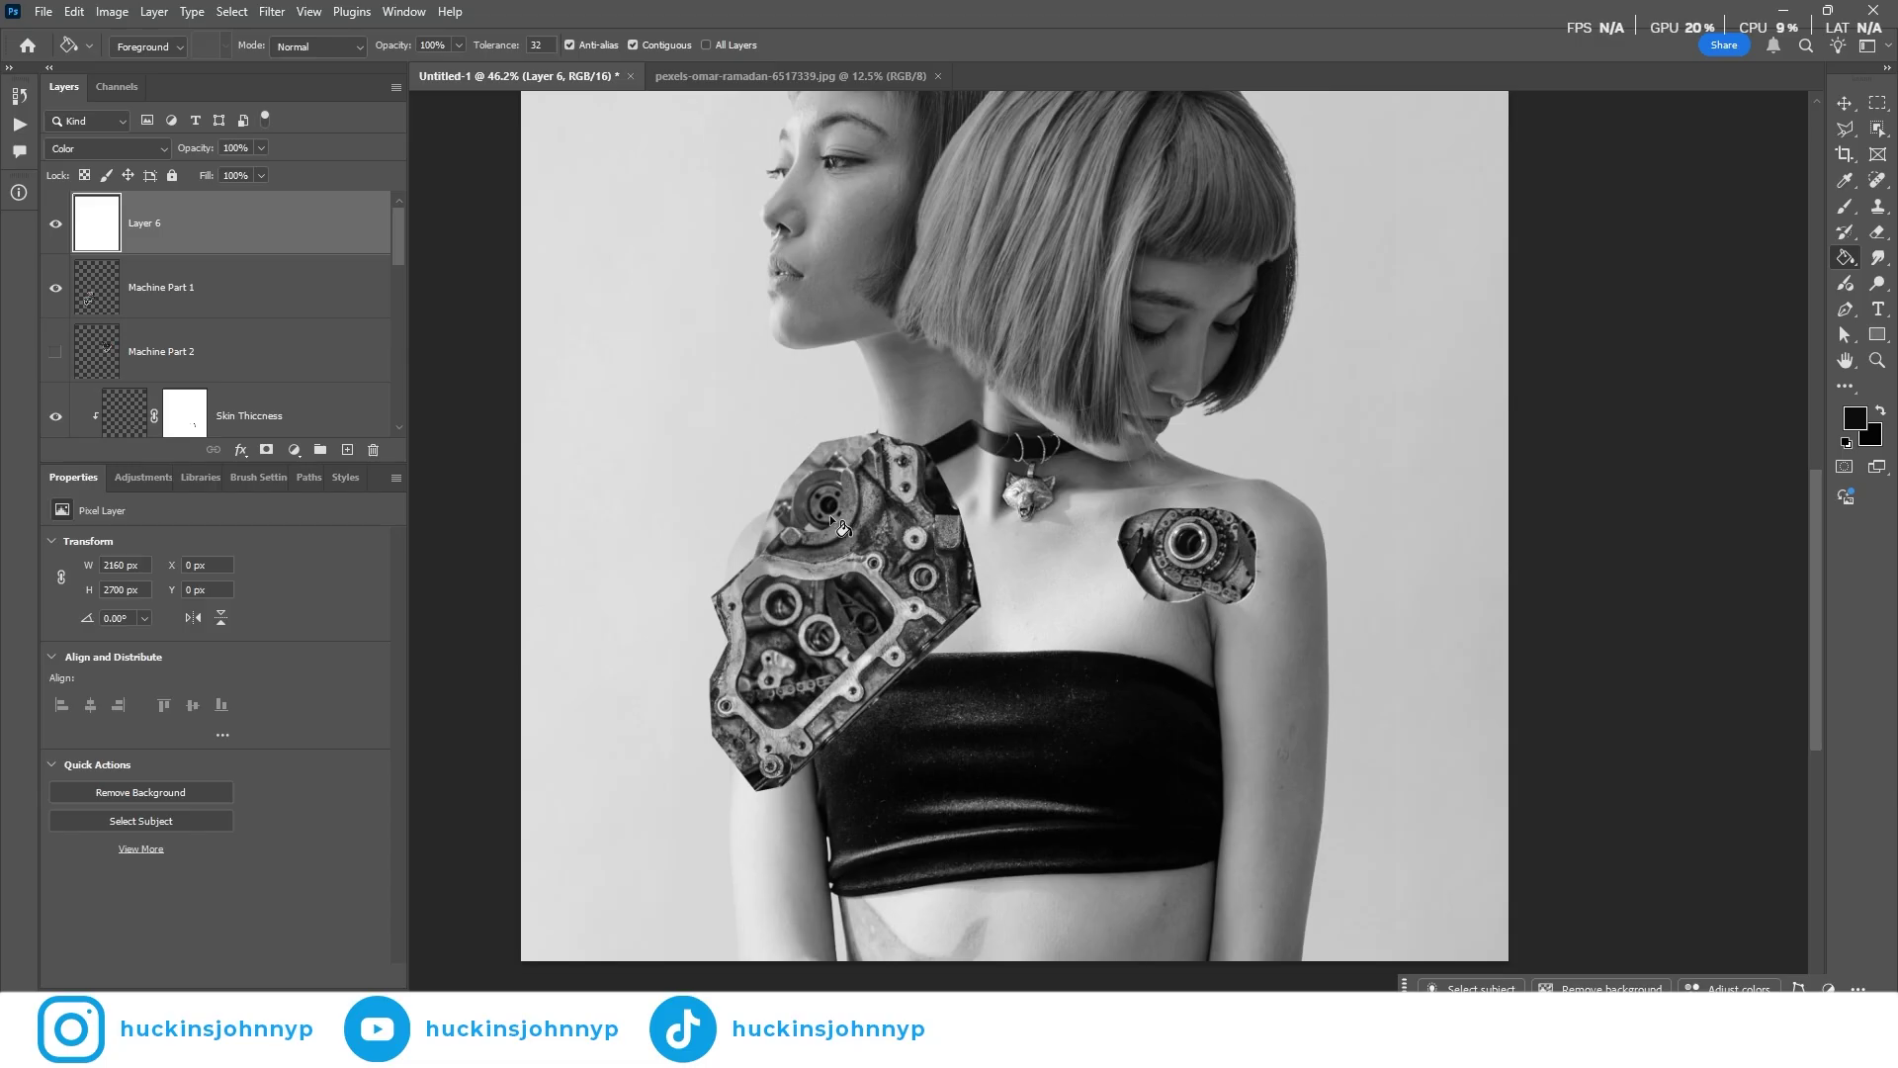
{"action": "key", "text": "v"}
{"action": "left_click", "coordinate": [241, 305]}
{"action": "left_click_drag", "start_coordinate": [905, 573], "coordinate": [1284, 532]}
Clip Machine Part 1 directly above Machine Part 3, beneath the Shadow layer, and adjust its position in the shoulder opening
{"action": "scroll", "coordinate": [213, 229], "scroll_direction": "down", "scroll_amount": 2}
{"action": "left_click", "coordinate": [148, 354]}
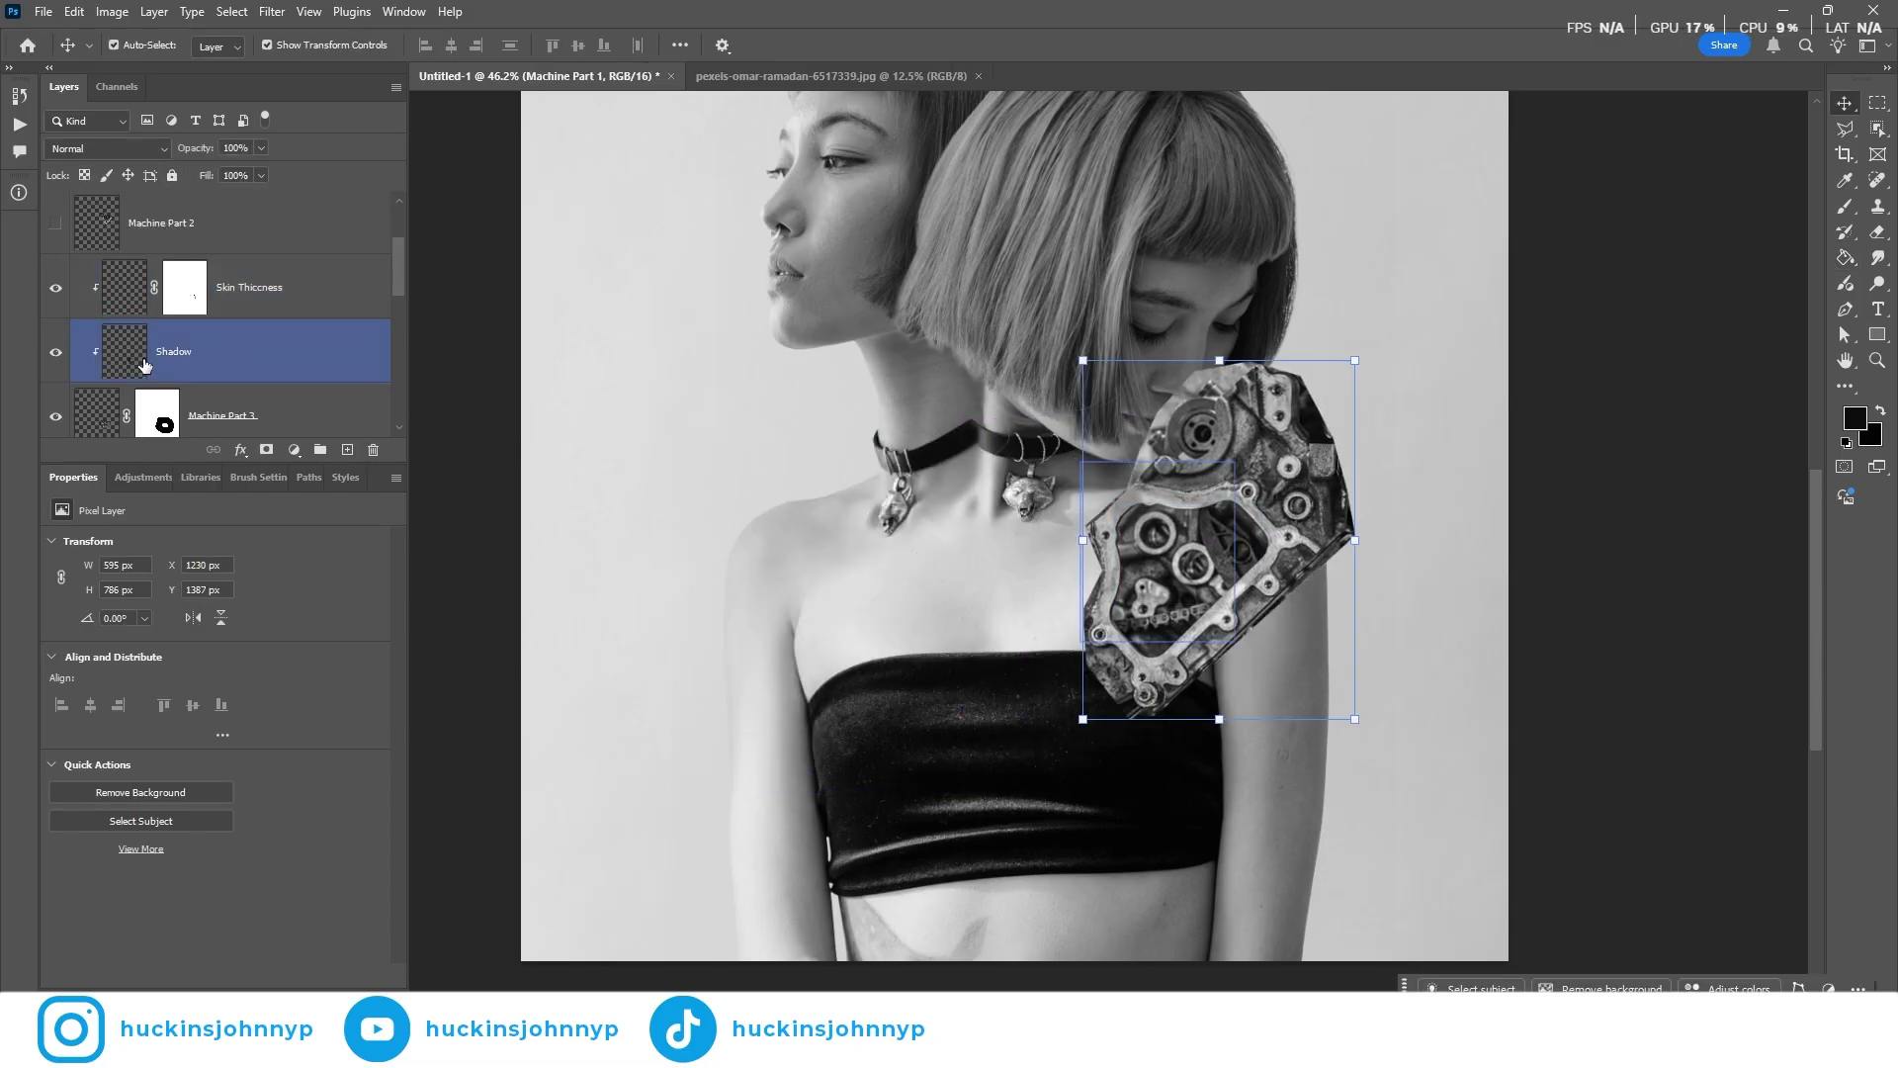
{"action": "scroll", "coordinate": [172, 363], "scroll_direction": "up", "scroll_amount": 2}
{"action": "left_click_drag", "start_coordinate": [190, 295], "coordinate": [211, 369]}
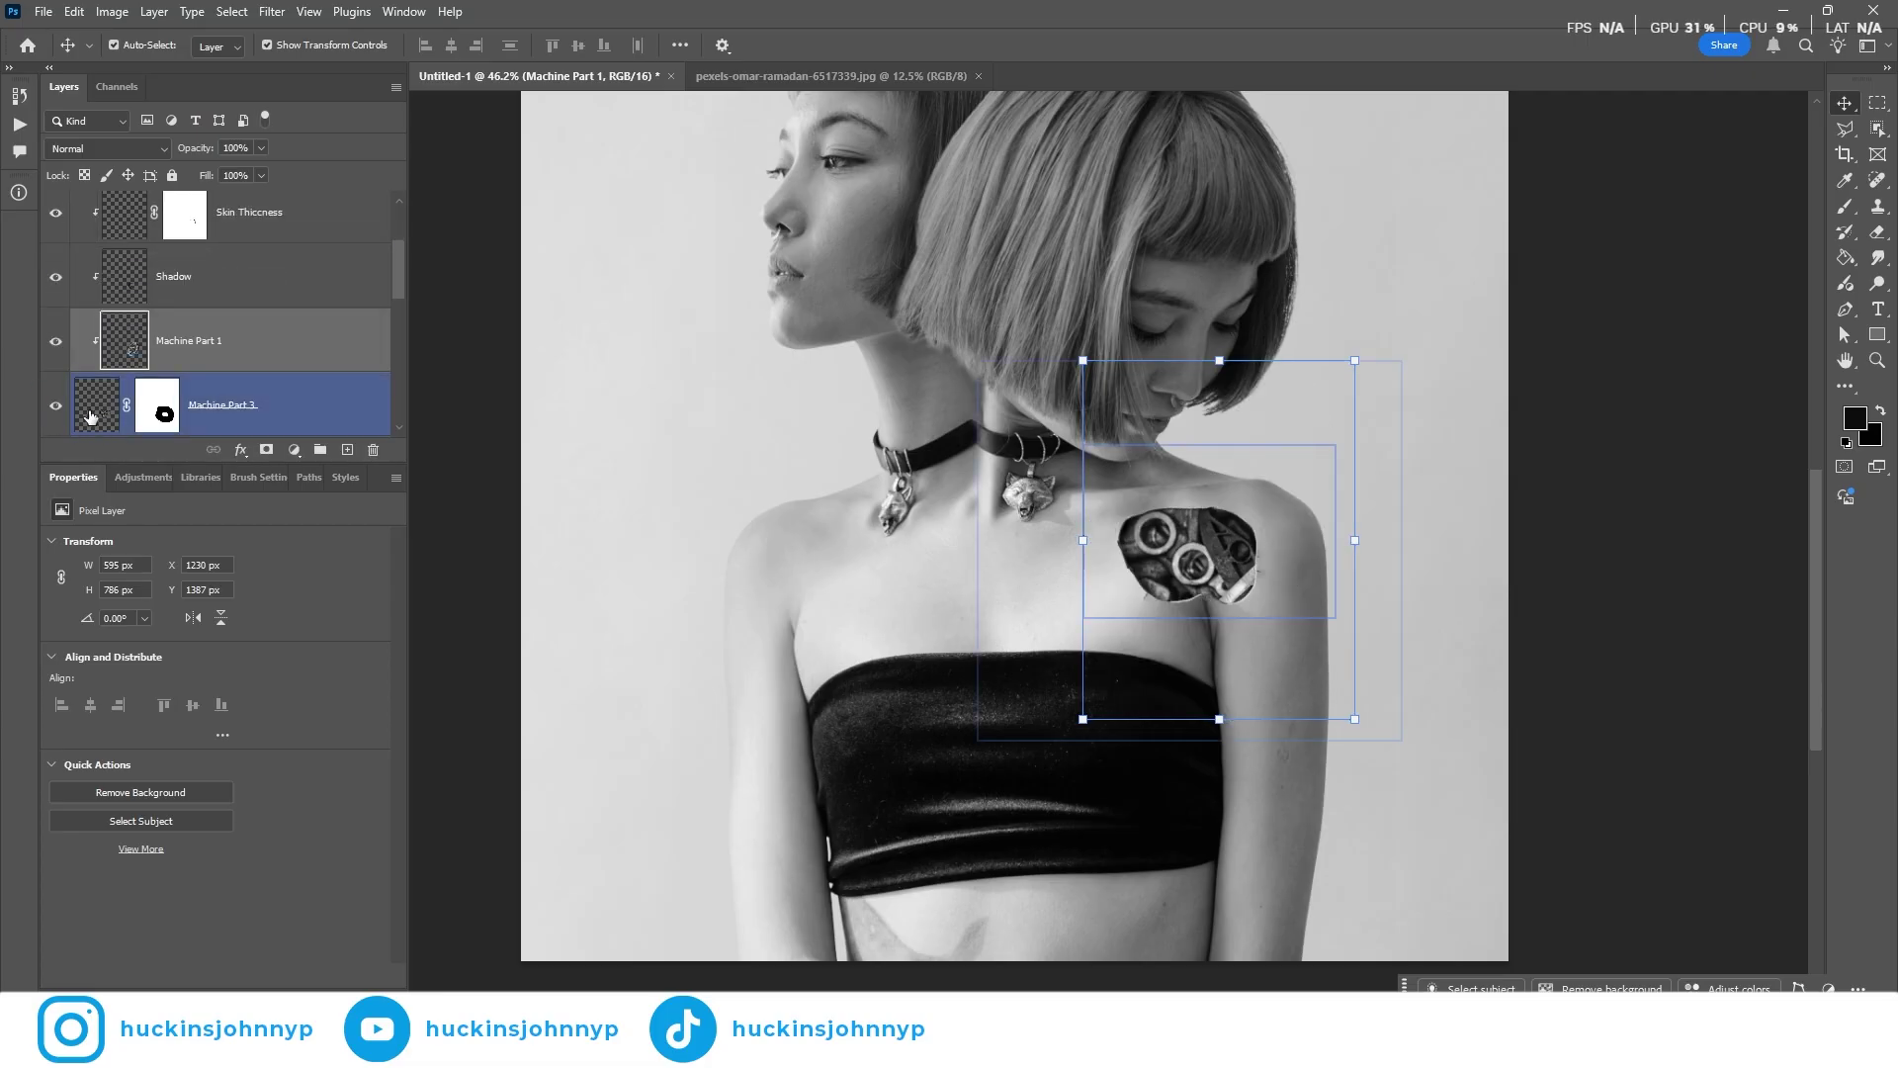
{"action": "mouse_move", "coordinate": [1224, 559]}
{"action": "left_mouse_down"}
{"action": "mouse_move", "coordinate": [1167, 561]}
{"action": "mouse_move", "coordinate": [1139, 615]}
{"action": "mouse_move", "coordinate": [1171, 581]}
{"action": "mouse_move", "coordinate": [1159, 557]}
{"action": "mouse_move", "coordinate": [1225, 597]}
{"action": "mouse_move", "coordinate": [1243, 561]}
{"action": "mouse_move", "coordinate": [1236, 575]}
{"action": "left_mouse_up"}
{"action": "scroll", "coordinate": [1231, 648], "scroll_direction": "up", "scroll_amount": 3}
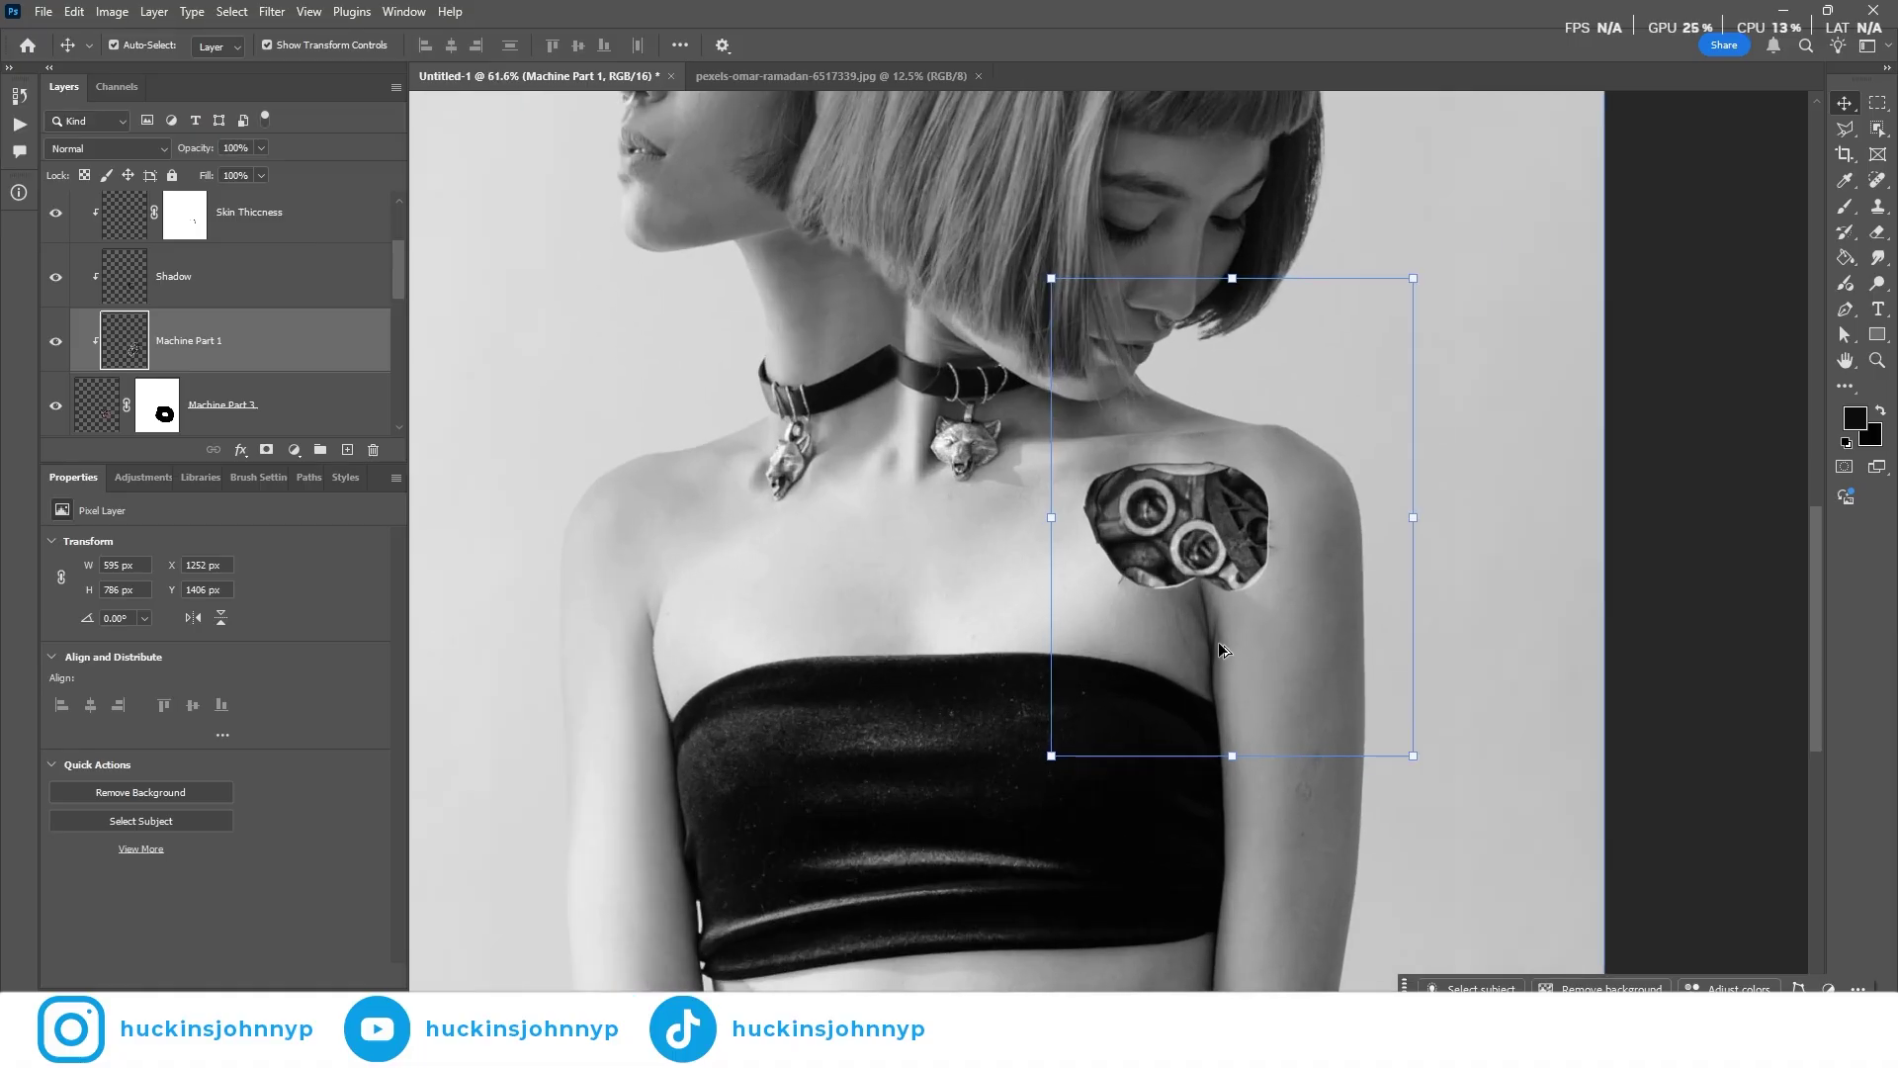
{"action": "scroll", "coordinate": [1226, 645], "scroll_direction": "down", "scroll_amount": 4}
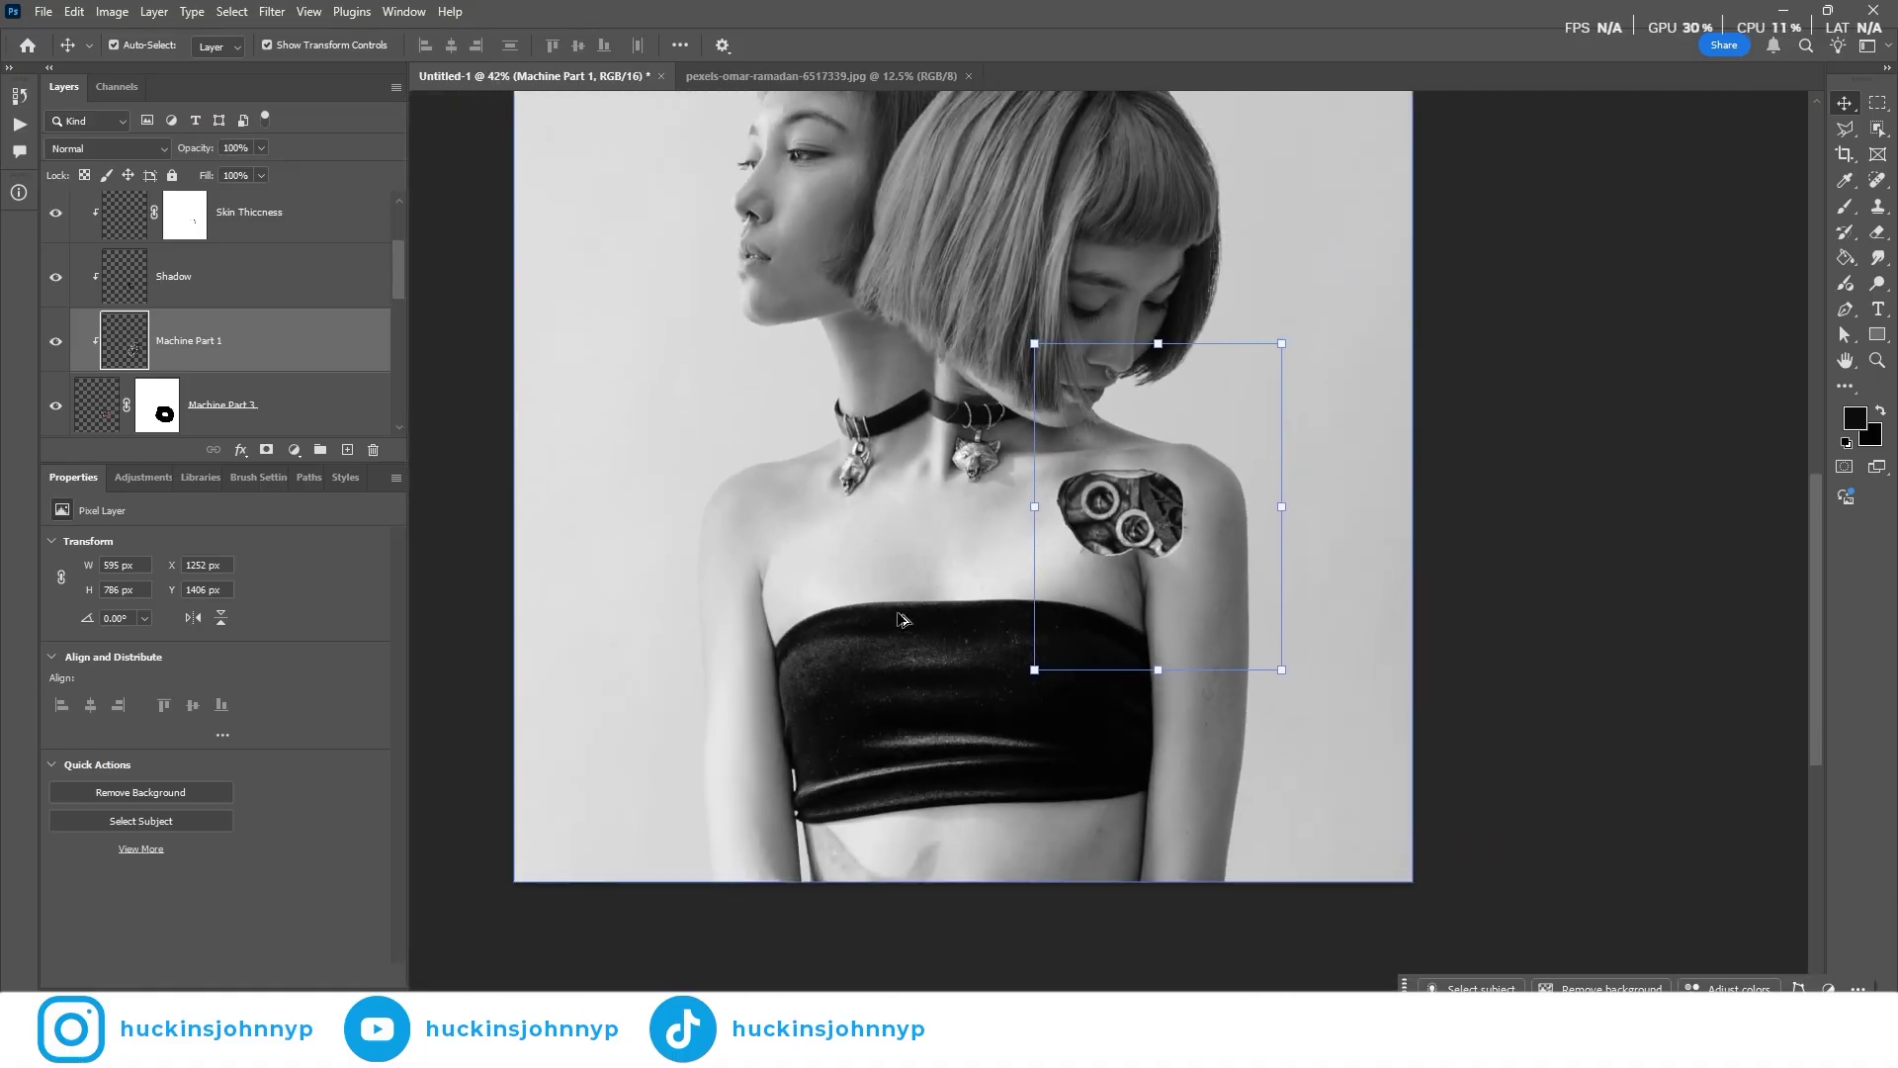
Move the Machine Part 2 layer between Shadow and Machine Part 1 so that it joins the clipping group
{"action": "scroll", "coordinate": [180, 246], "scroll_direction": "up", "scroll_amount": 3}
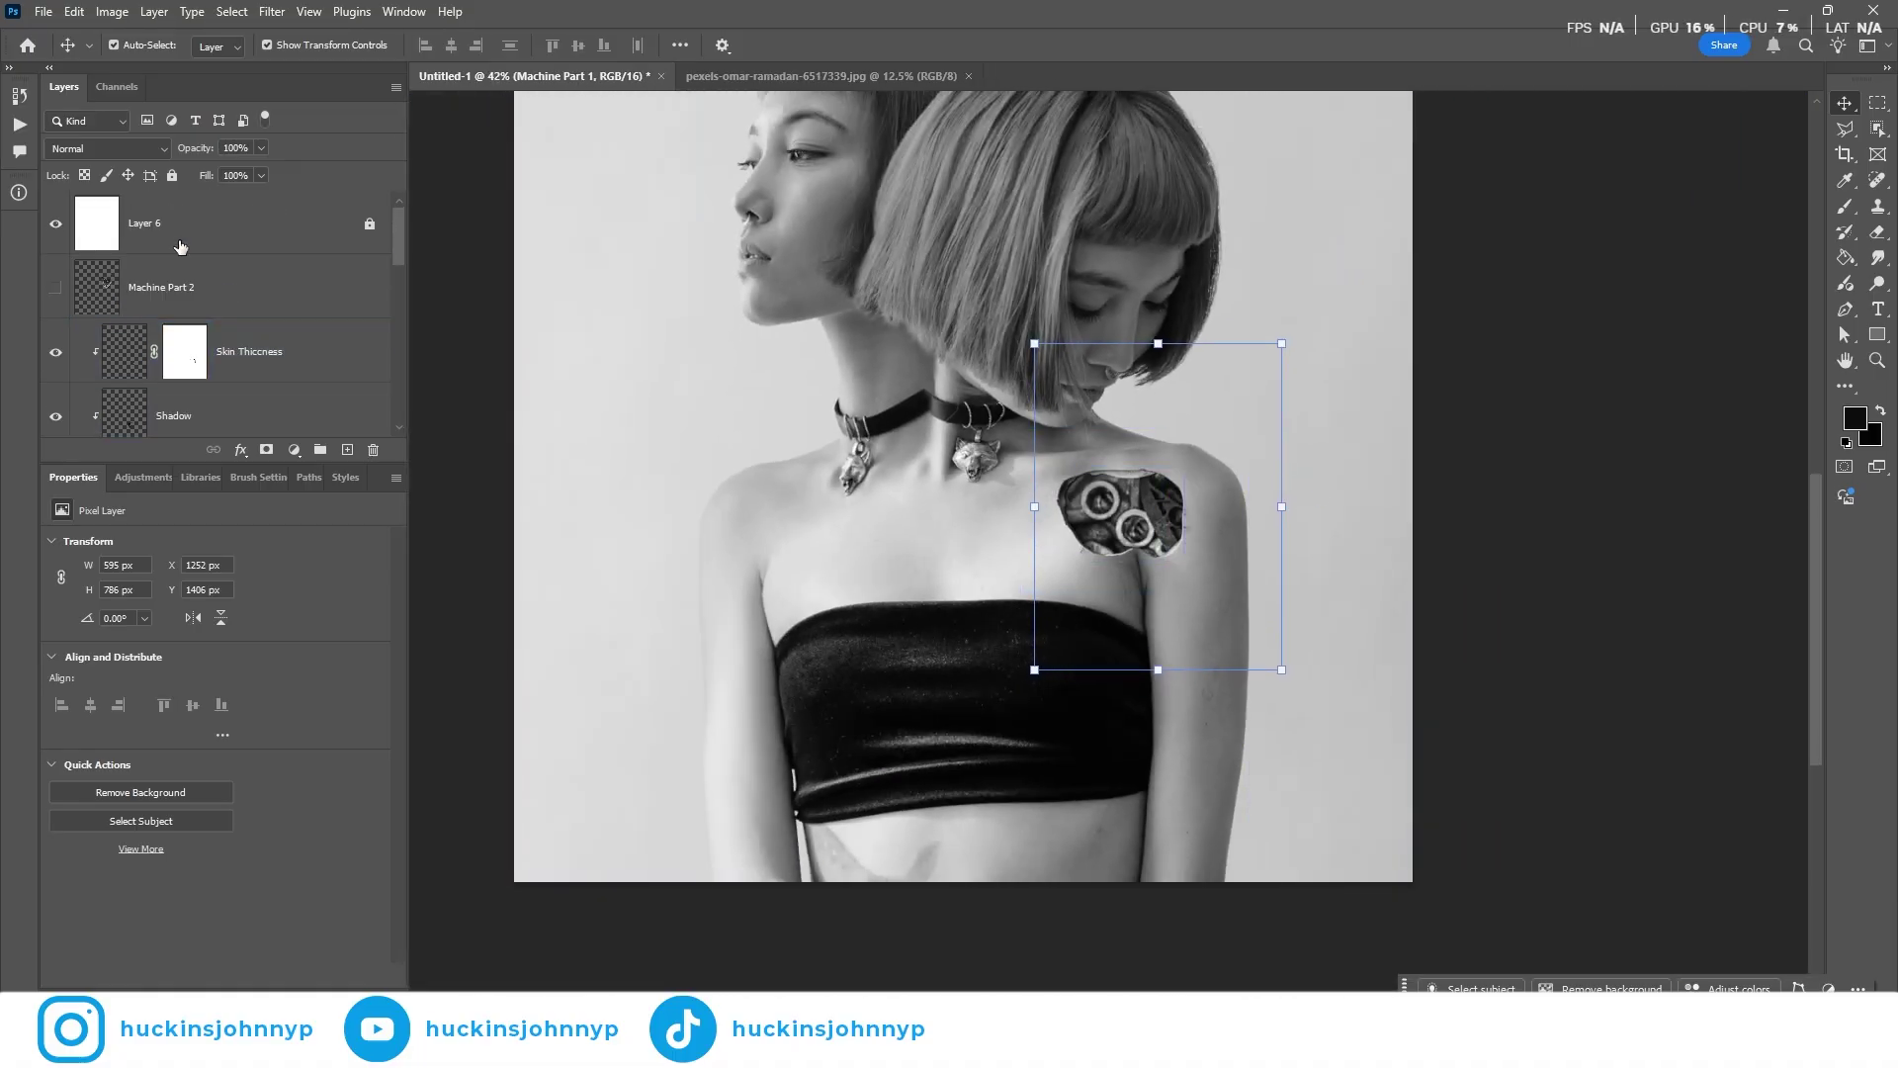
{"action": "scroll", "coordinate": [223, 287], "scroll_direction": "down", "scroll_amount": 1}
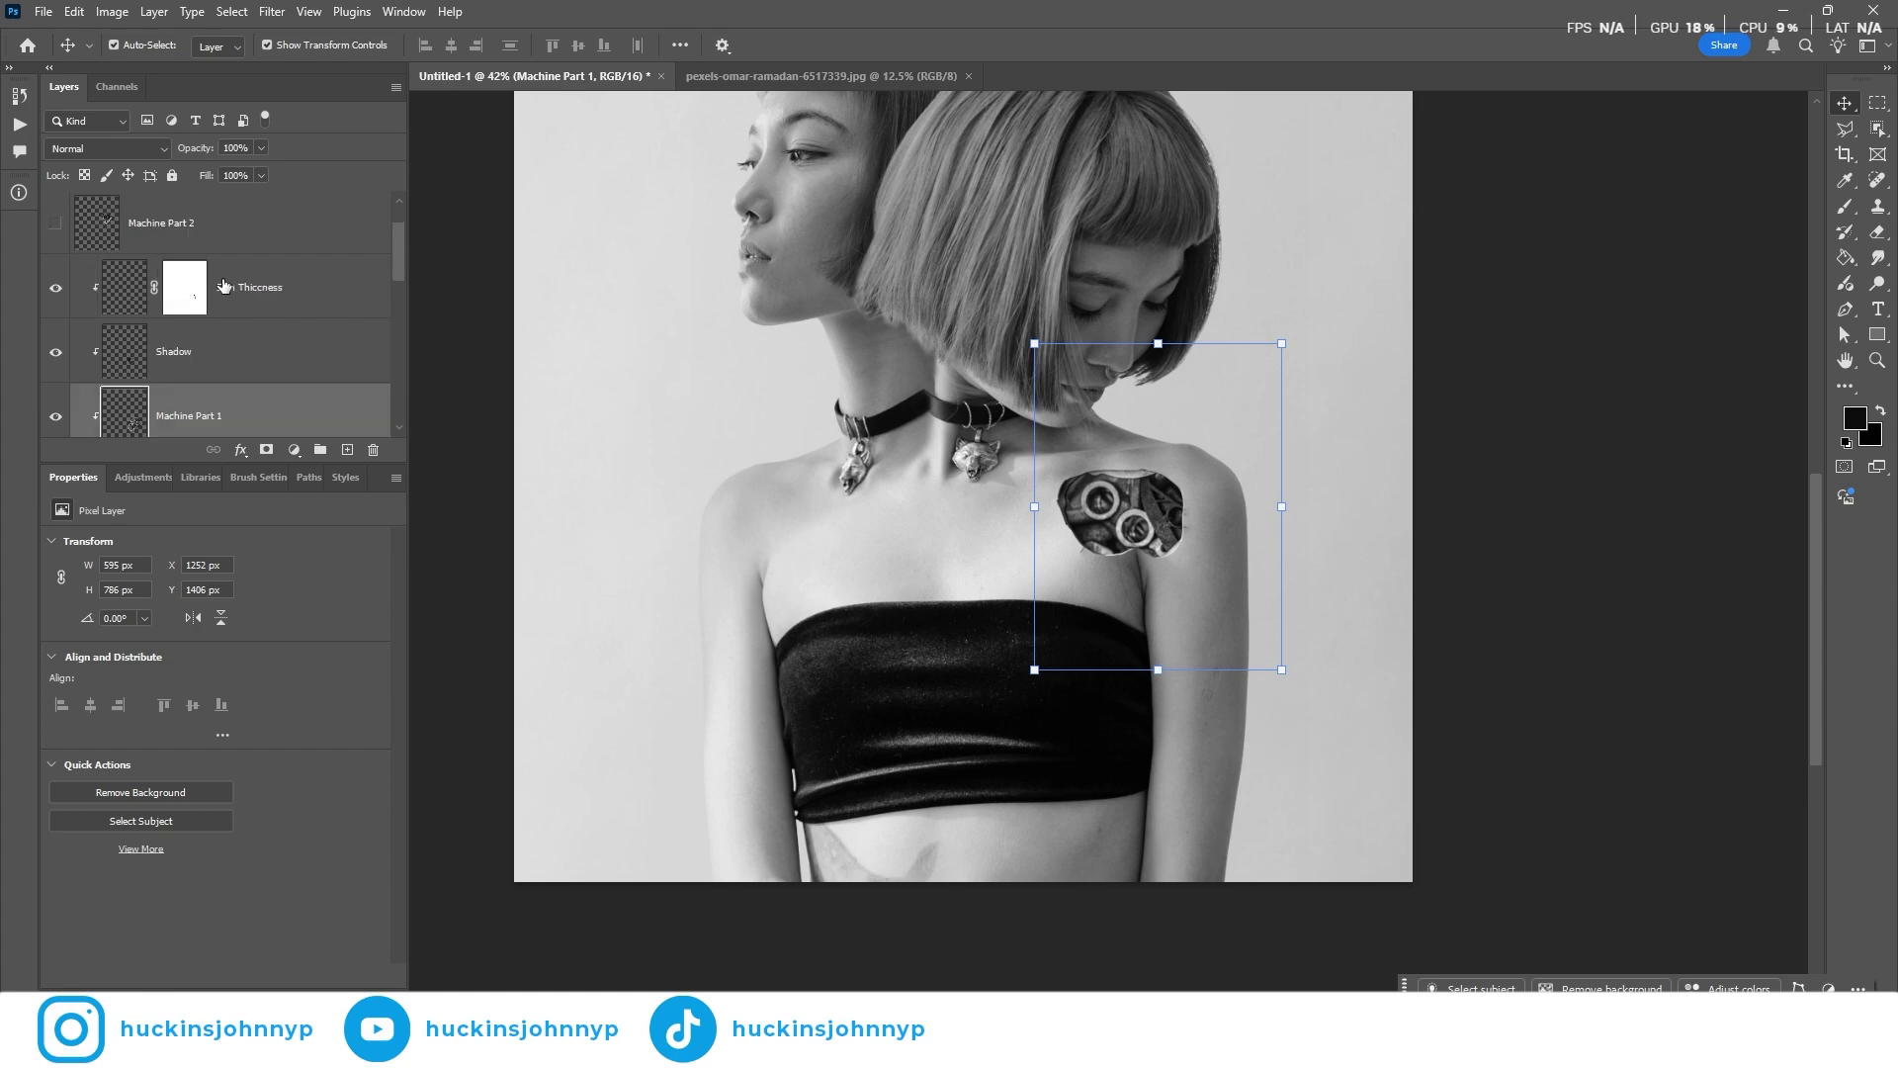
{"action": "scroll", "coordinate": [224, 286], "scroll_direction": "up", "scroll_amount": 1}
{"action": "left_click_drag", "start_coordinate": [223, 285], "coordinate": [233, 309]}
{"action": "scroll", "coordinate": [233, 309], "scroll_direction": "down", "scroll_amount": 2}
{"action": "left_click_drag", "start_coordinate": [159, 312], "coordinate": [160, 314]}
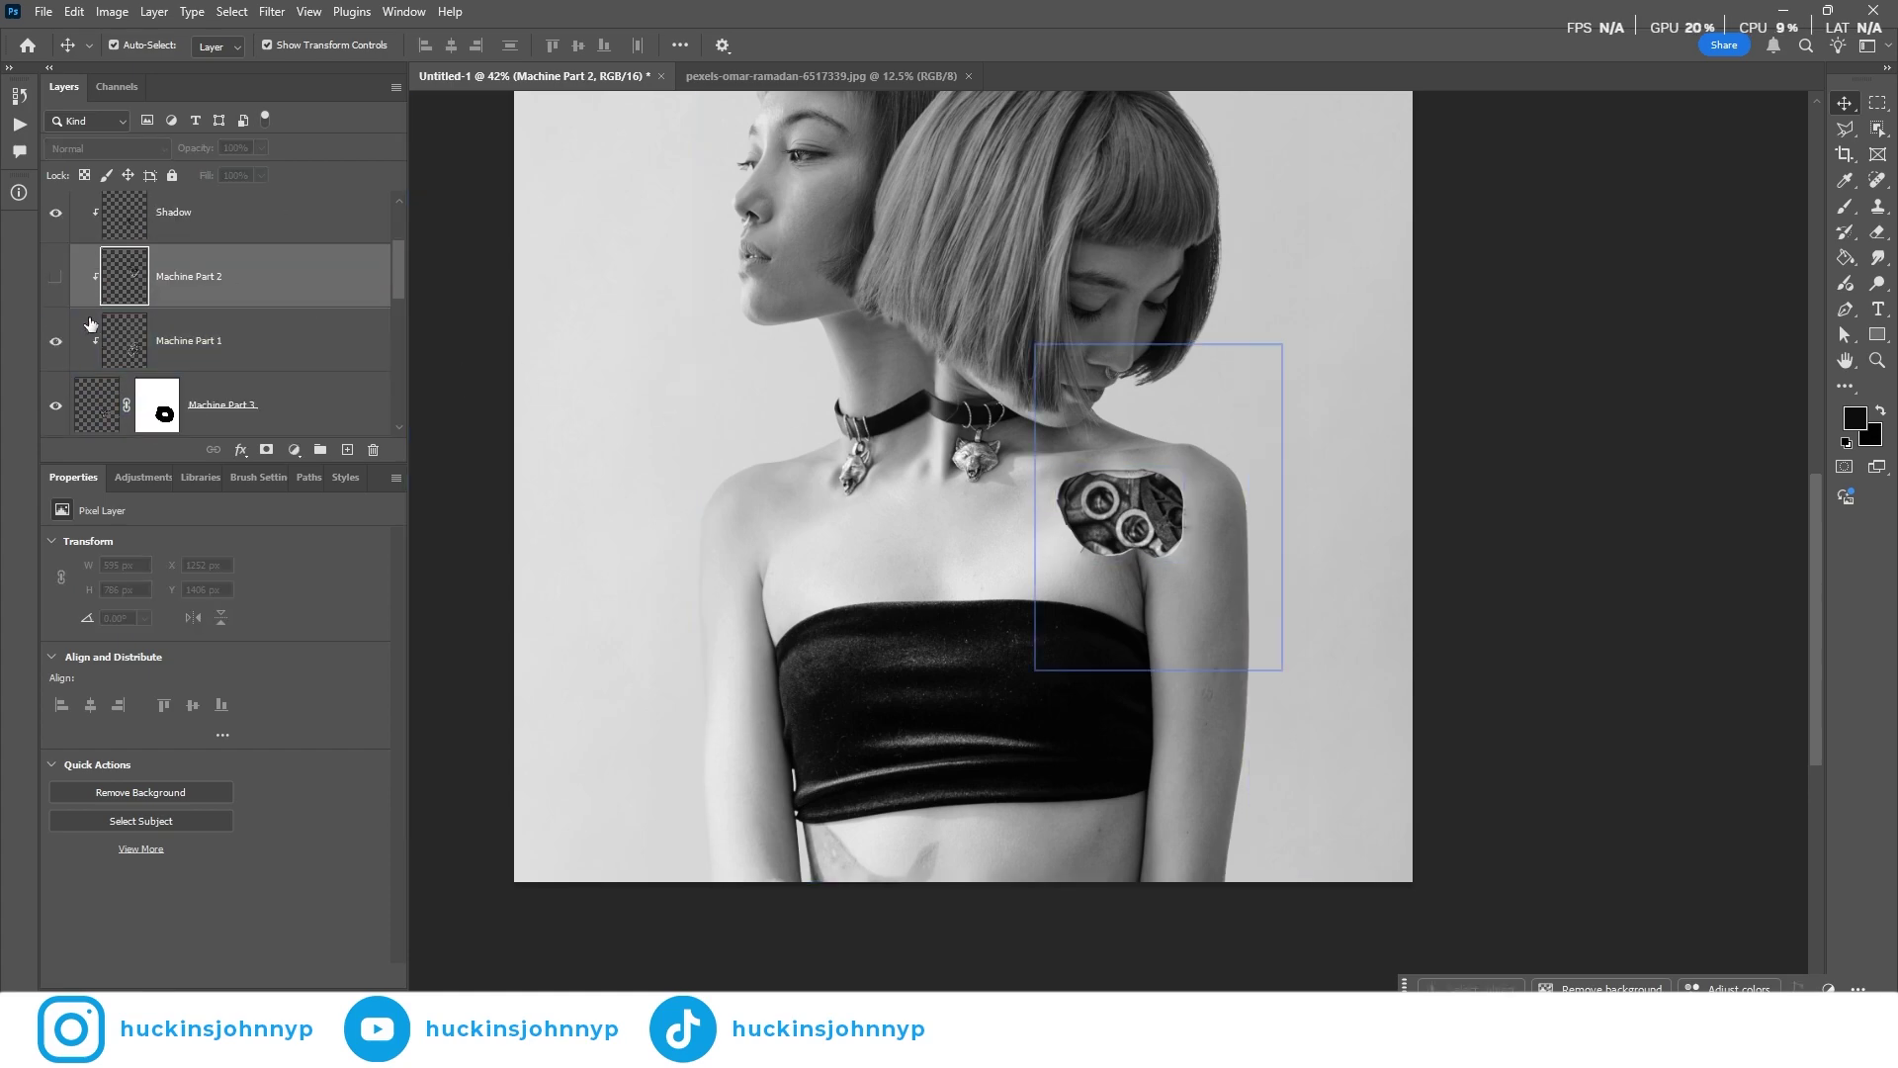
Show Machine Part 2 with Machine Part 1 hidden, scale it down, and position its round gear inside the shoulder opening
{"action": "left_click", "coordinate": [56, 277]}
{"action": "key", "text": "ctrl+t"}
{"action": "left_click_drag", "start_coordinate": [1151, 173], "coordinate": [1111, 454]}
{"action": "left_click_drag", "start_coordinate": [1229, 332], "coordinate": [1212, 355]}
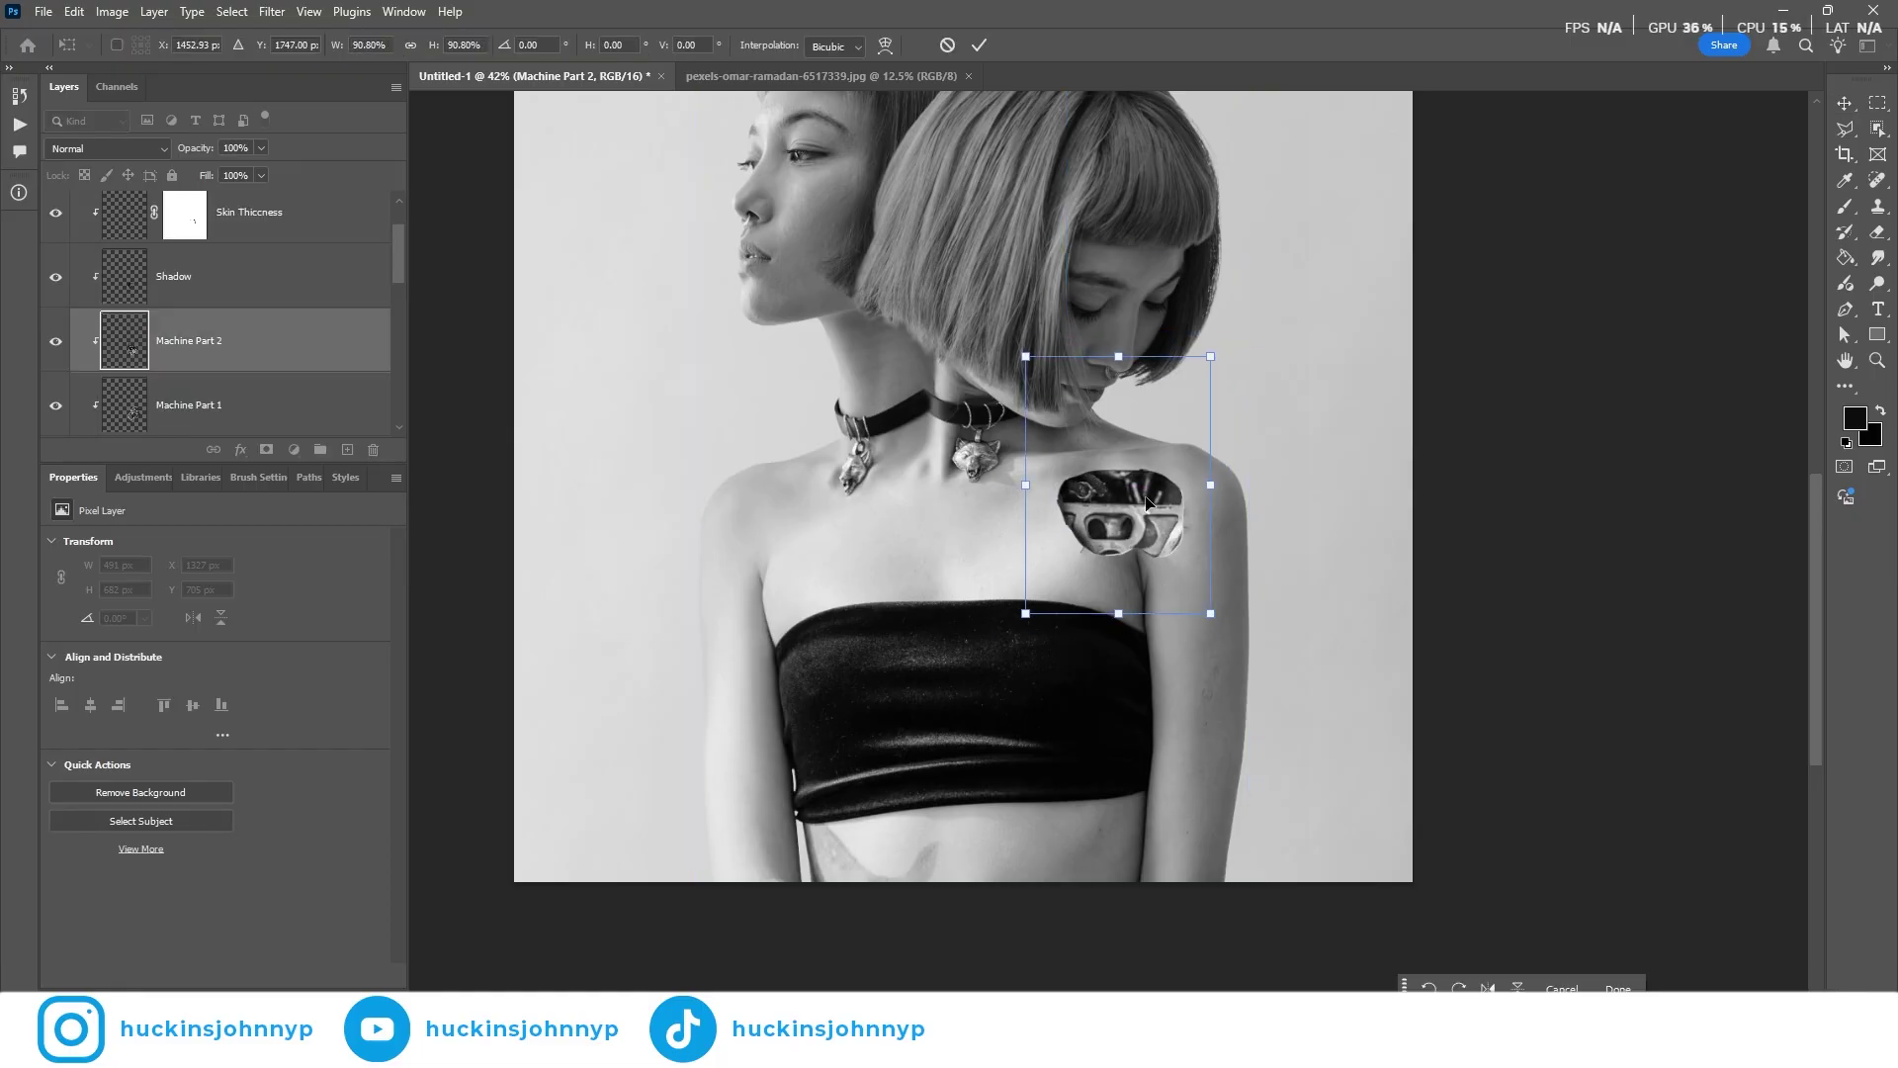
{"action": "left_click_drag", "start_coordinate": [1139, 506], "coordinate": [1143, 576]}
{"action": "left_click_drag", "start_coordinate": [1251, 561], "coordinate": [1268, 512]}
{"action": "left_click_drag", "start_coordinate": [1142, 523], "coordinate": [1263, 478]}
{"action": "key", "text": "Return"}
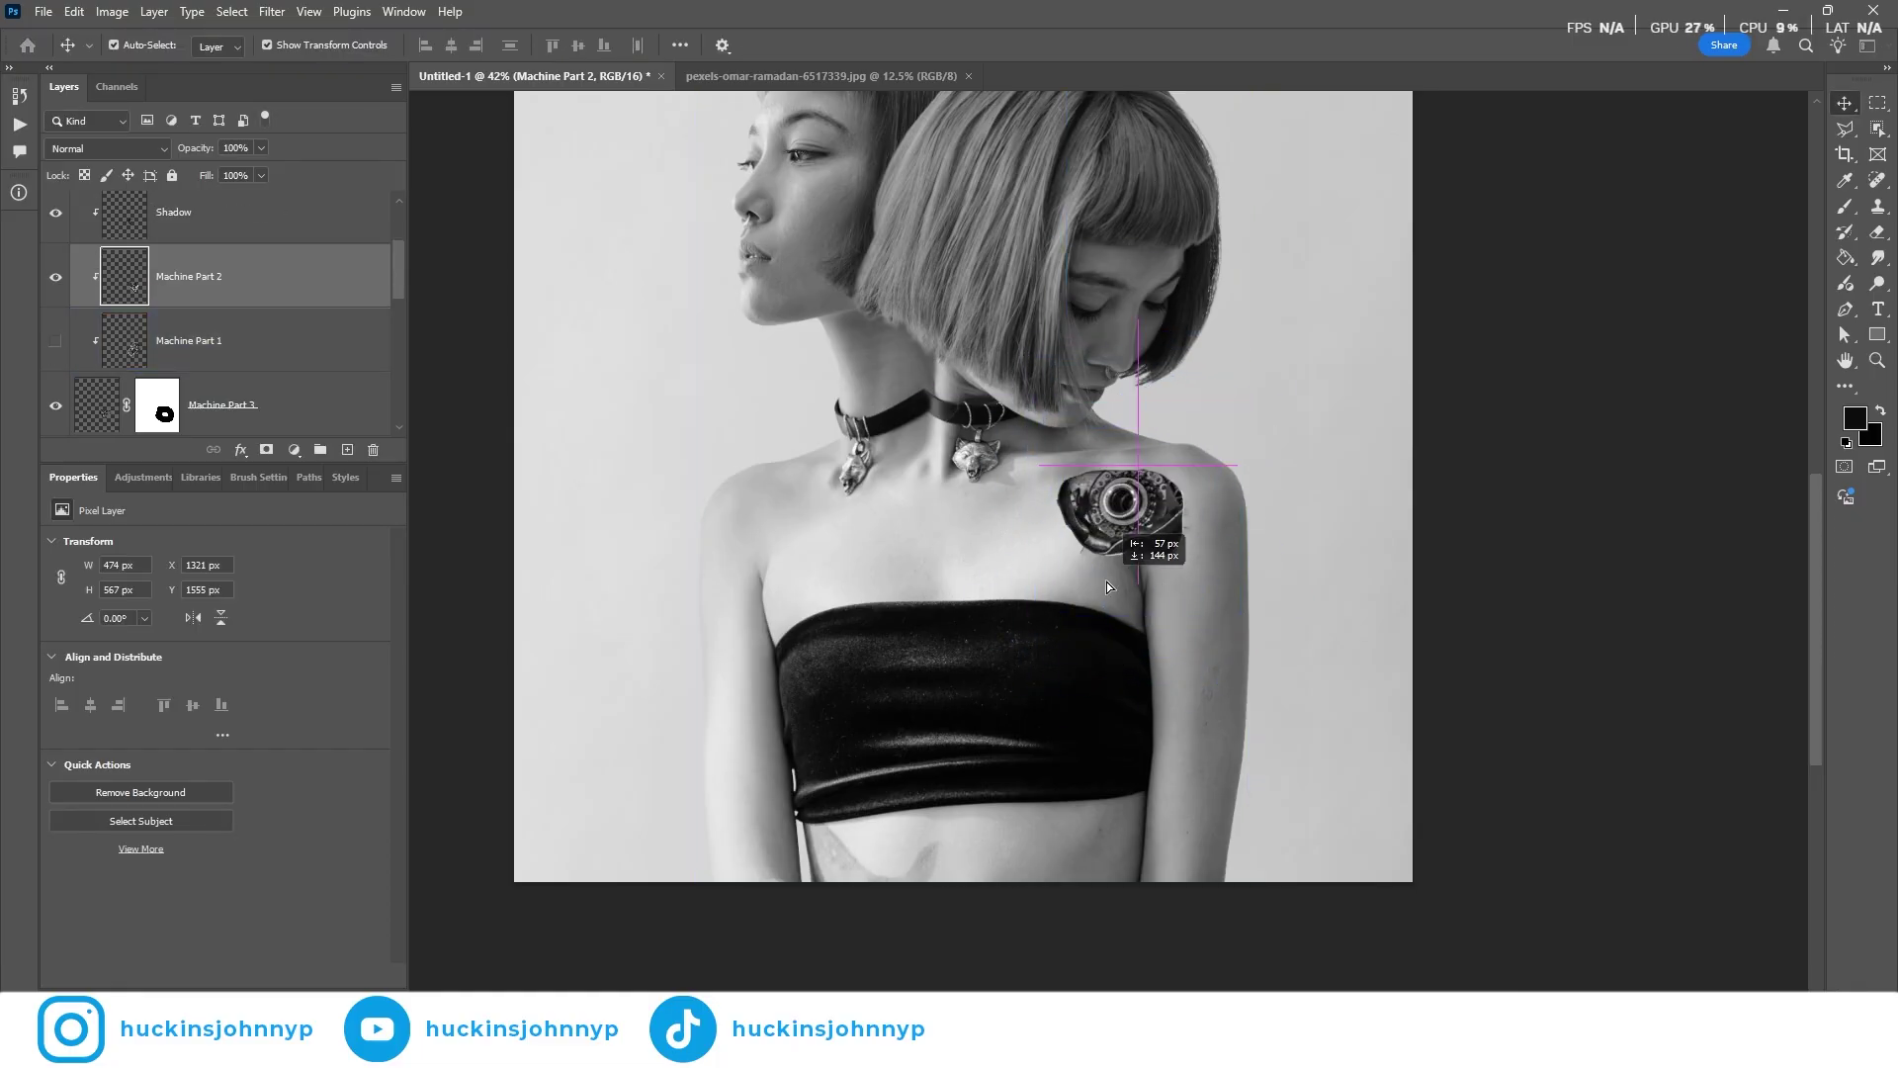
Select Machine Part 2 within the clipping group and add a layer mask to it
{"action": "scroll", "coordinate": [1117, 514], "scroll_direction": "up", "scroll_amount": 8}
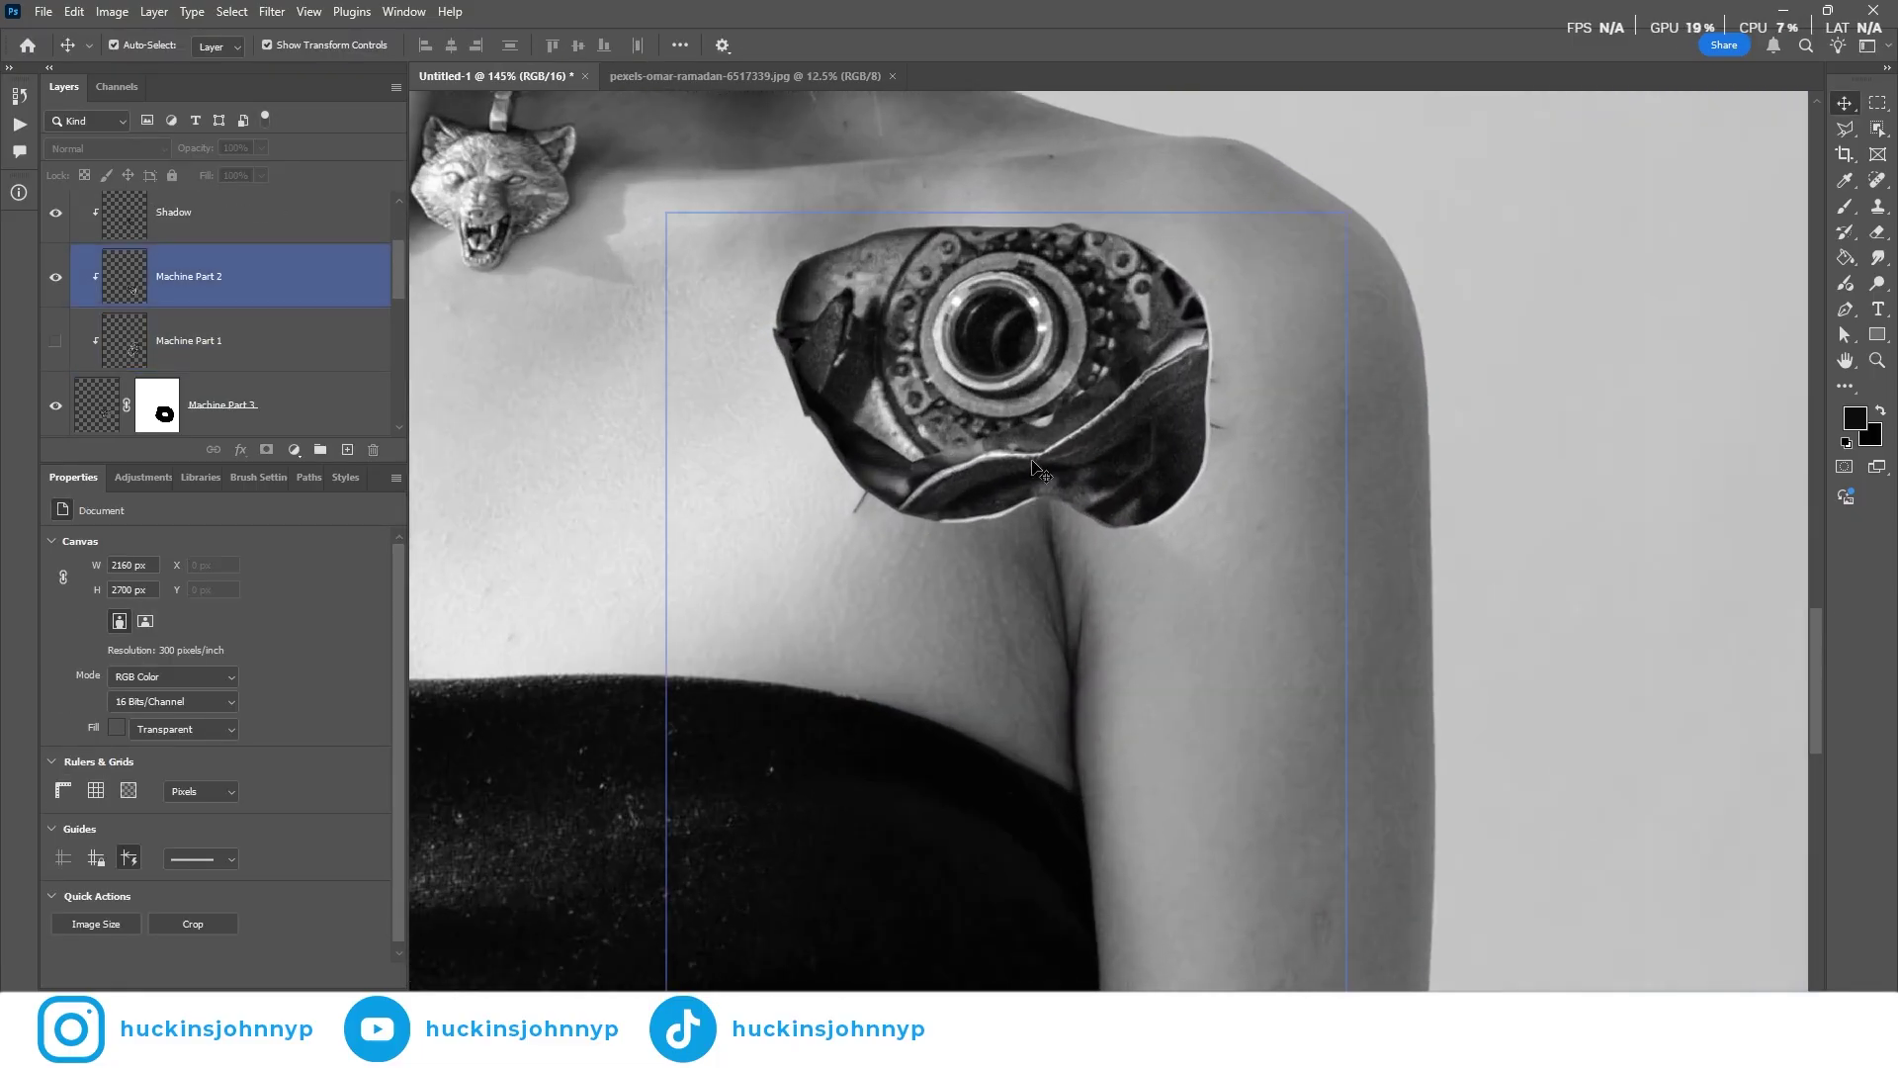
{"action": "left_click", "coordinate": [996, 463]}
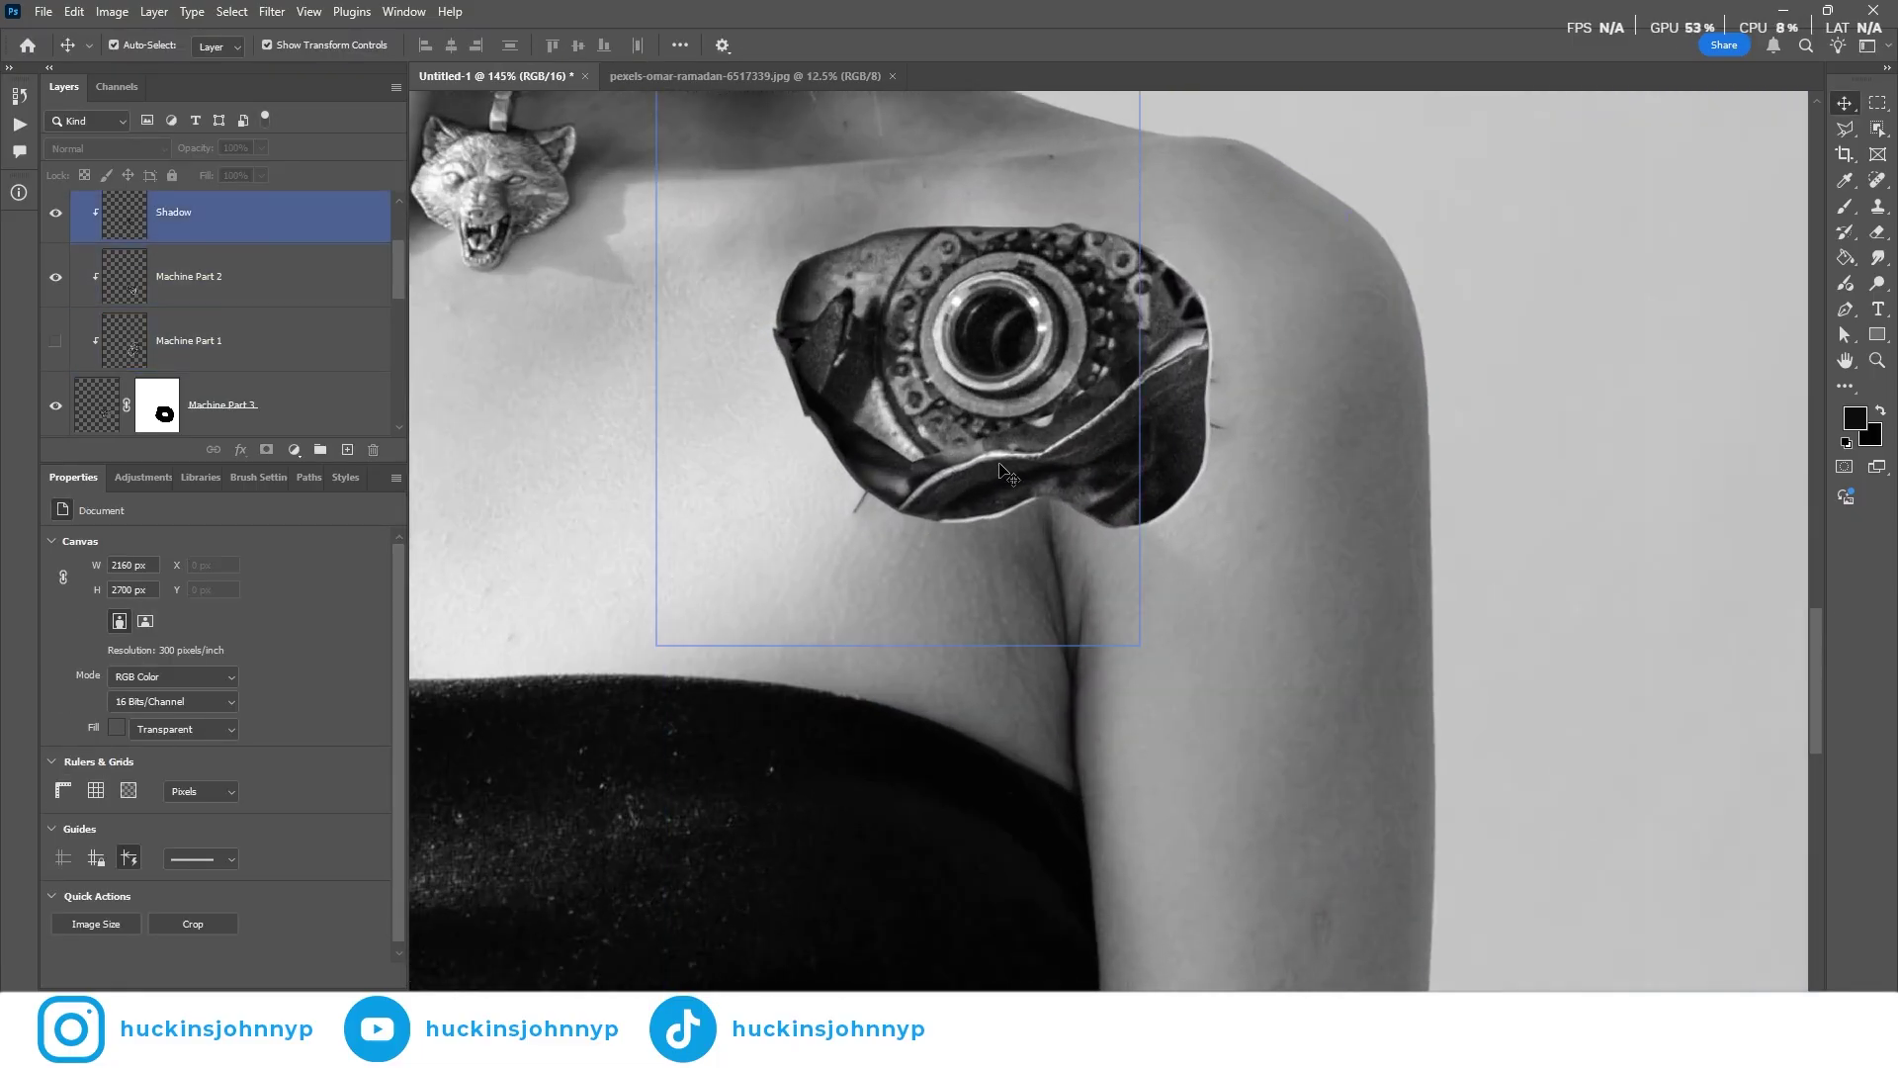
{"action": "left_click", "coordinate": [1094, 413]}
{"action": "key", "text": "alt+bracketleft"}
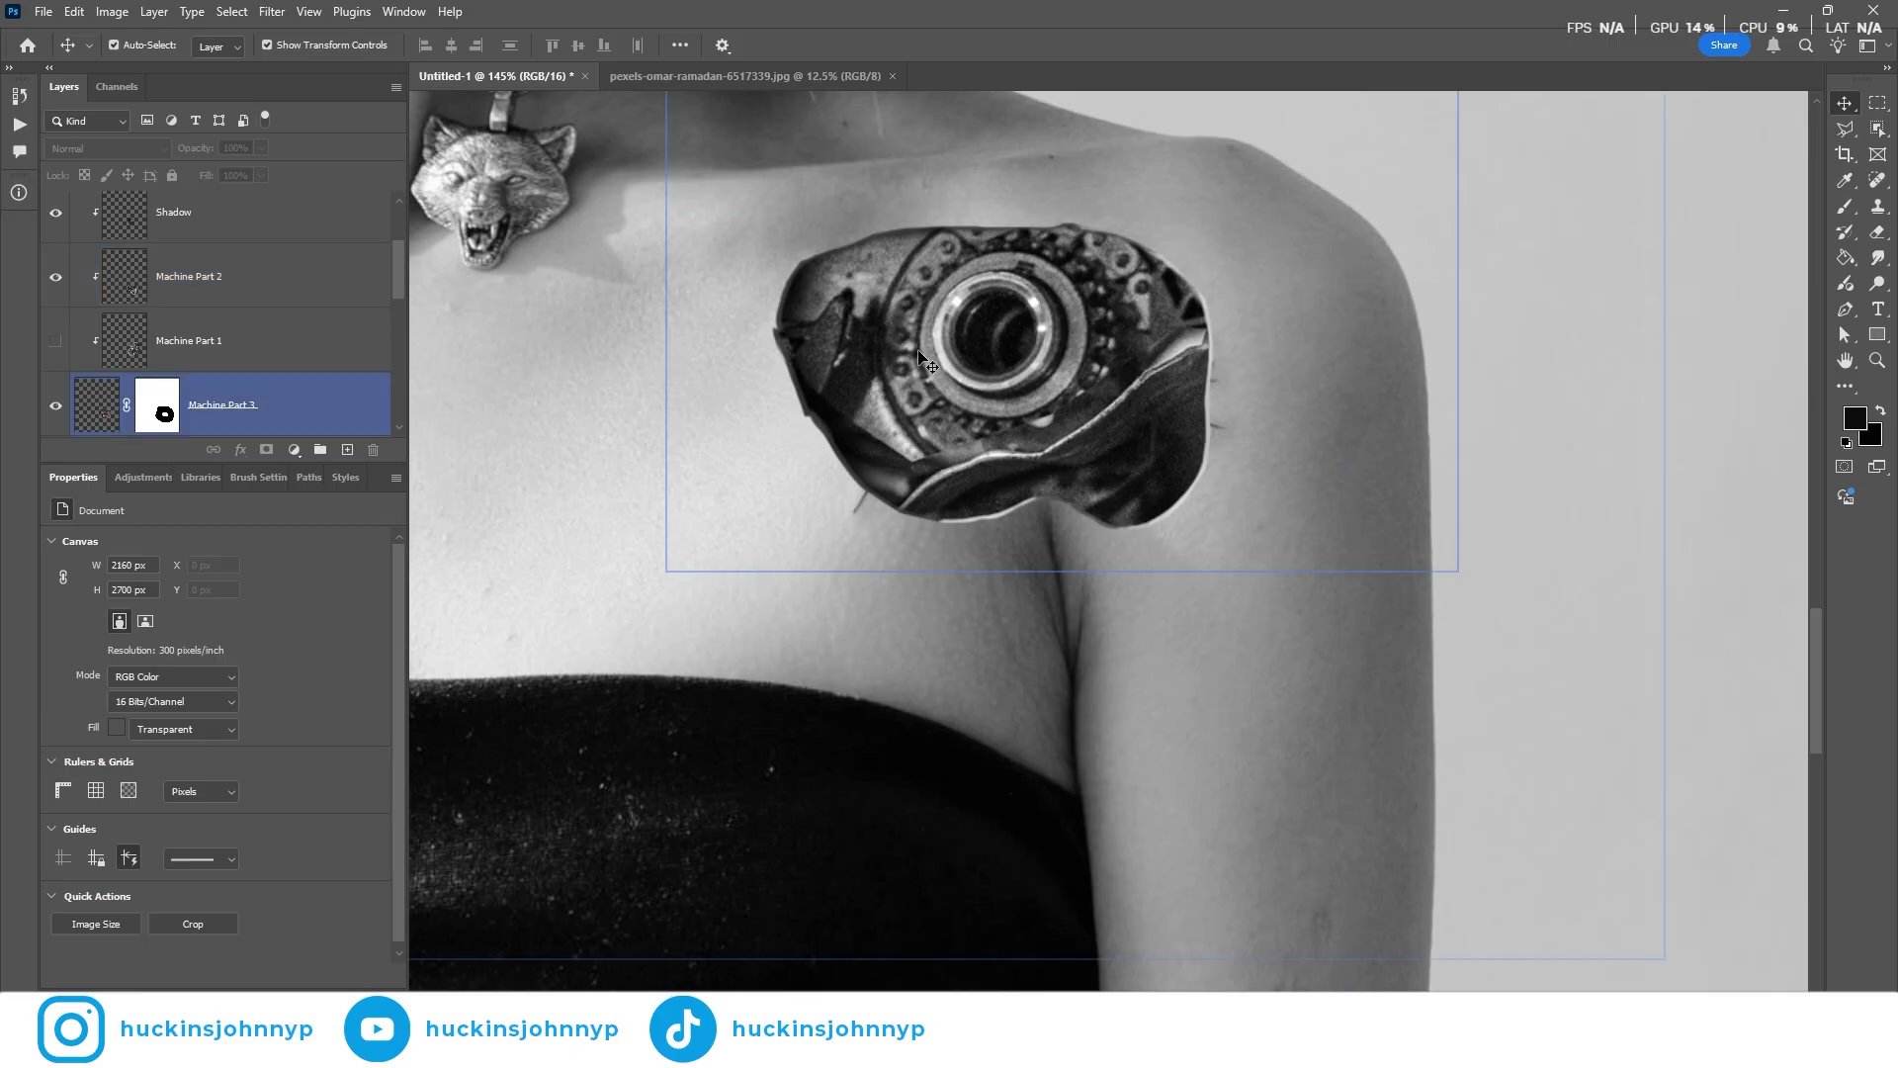
{"action": "key", "text": "alt+bracketright"}
{"action": "key", "text": "alt+bracketright"}
{"action": "key", "text": "alt+bracketleft"}
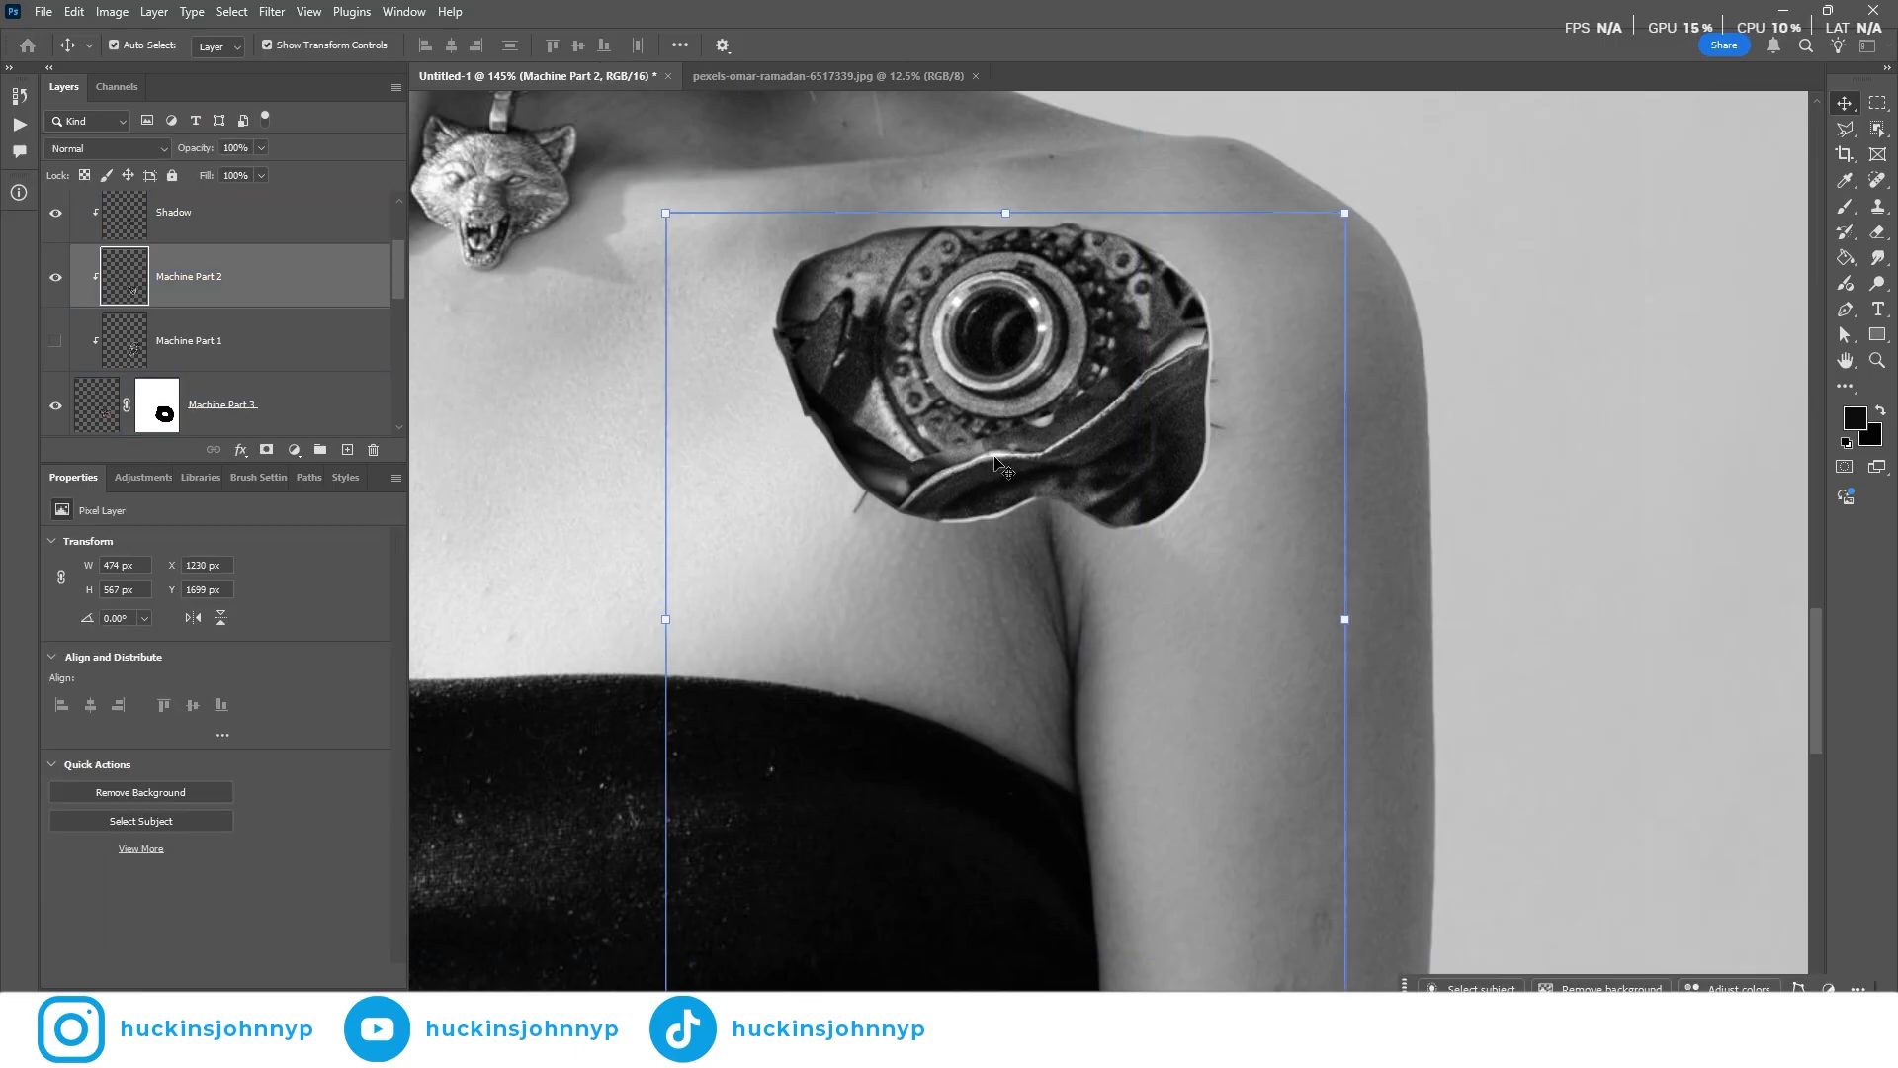
{"action": "left_click", "coordinate": [266, 450]}
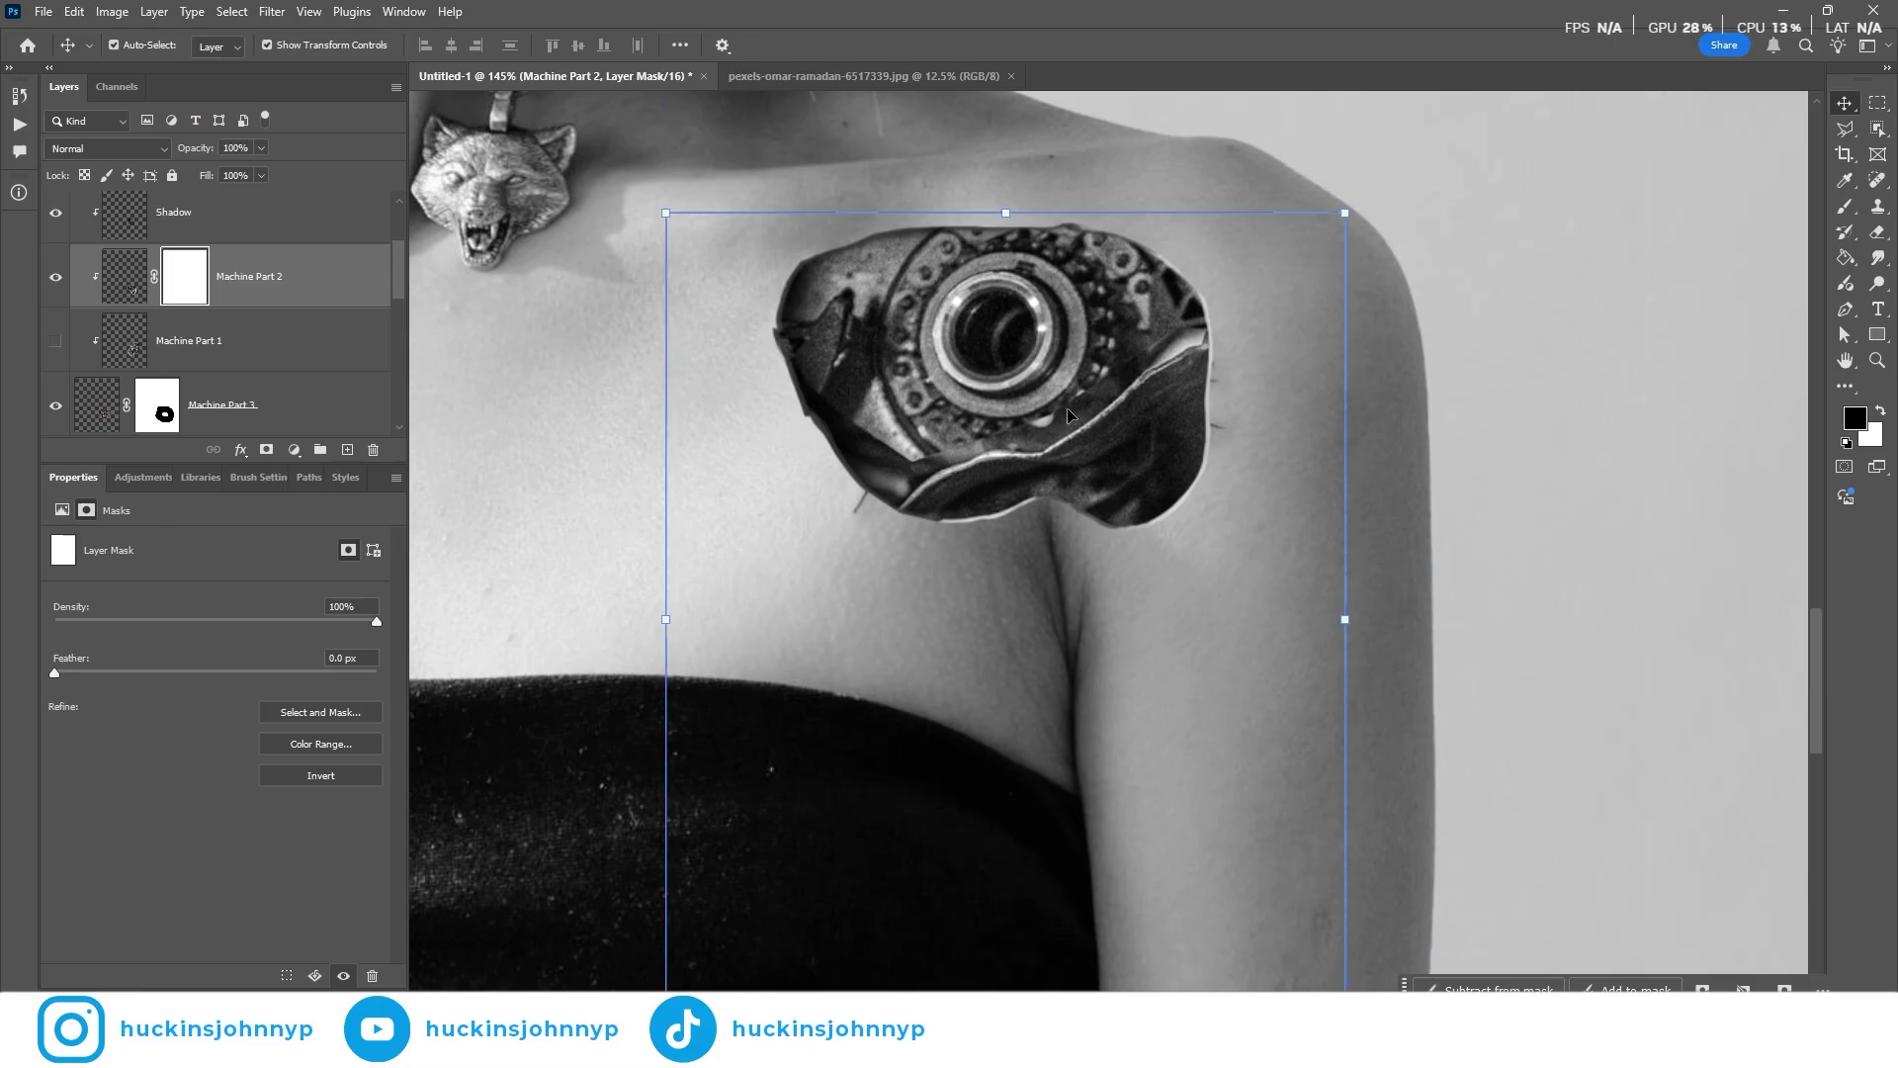
Paint black with a resized brush on the Machine Part 2 mask, blending the area below the gear into the part beneath
{"action": "key", "text": "b"}
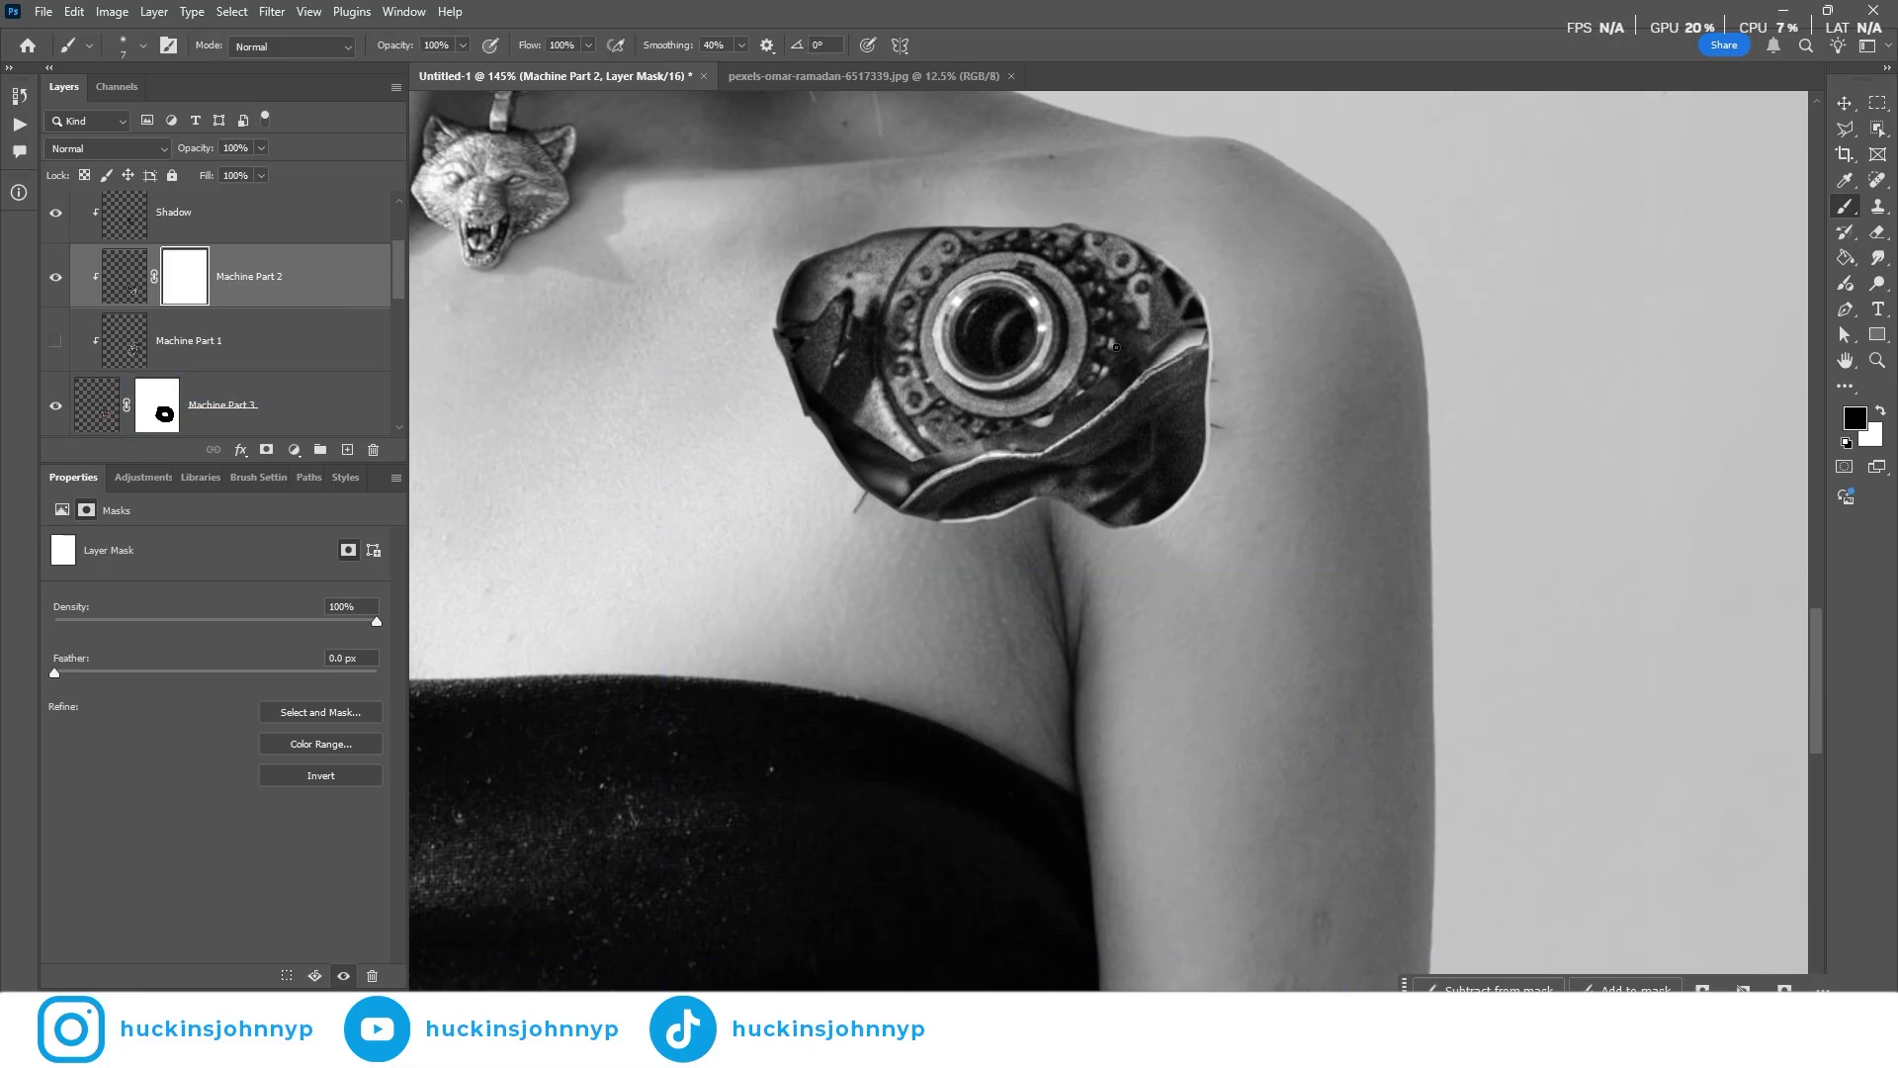
{"action": "scroll", "coordinate": [1088, 391], "scroll_direction": "up", "scroll_amount": 3}
{"action": "right_click", "coordinate": [1068, 407], "text": "alt"}
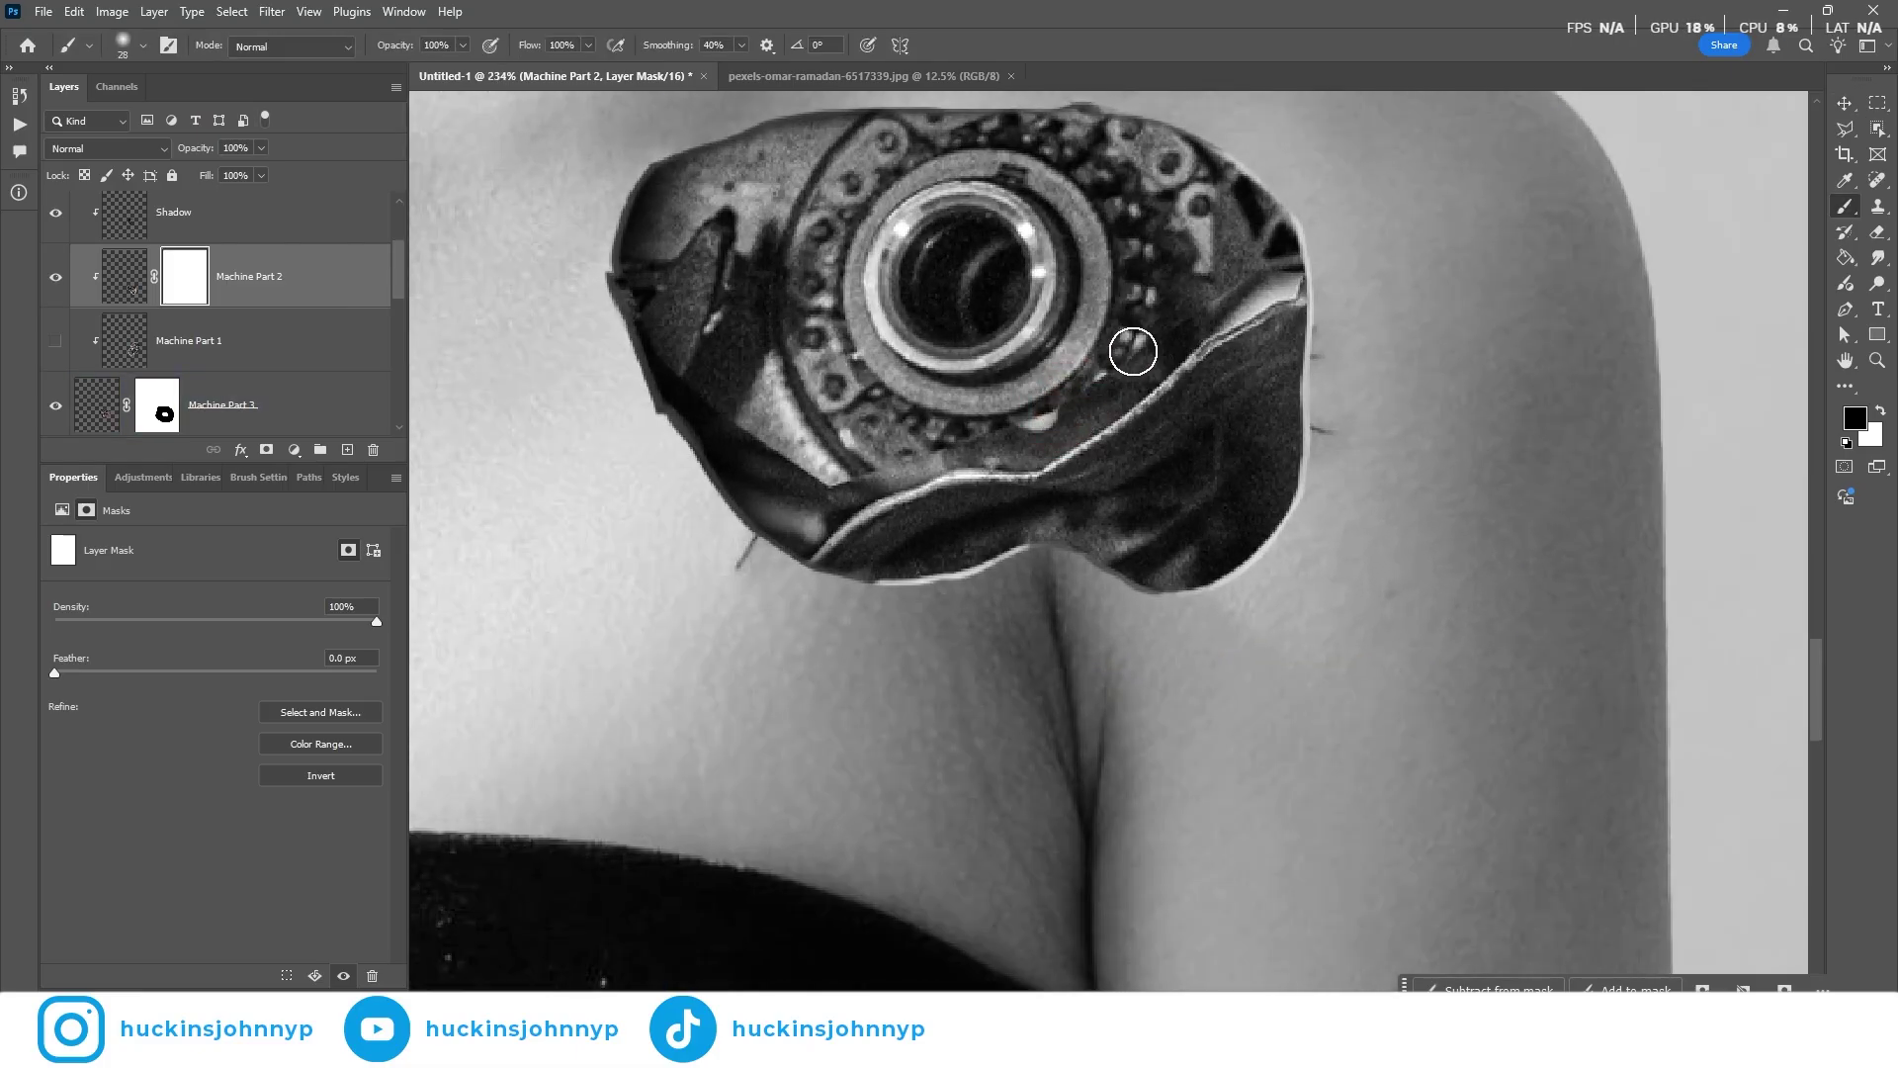
{"action": "scroll", "coordinate": [301, 303], "scroll_direction": "up", "scroll_amount": 3}
{"action": "scroll", "coordinate": [1040, 360], "scroll_direction": "down", "scroll_amount": 1}
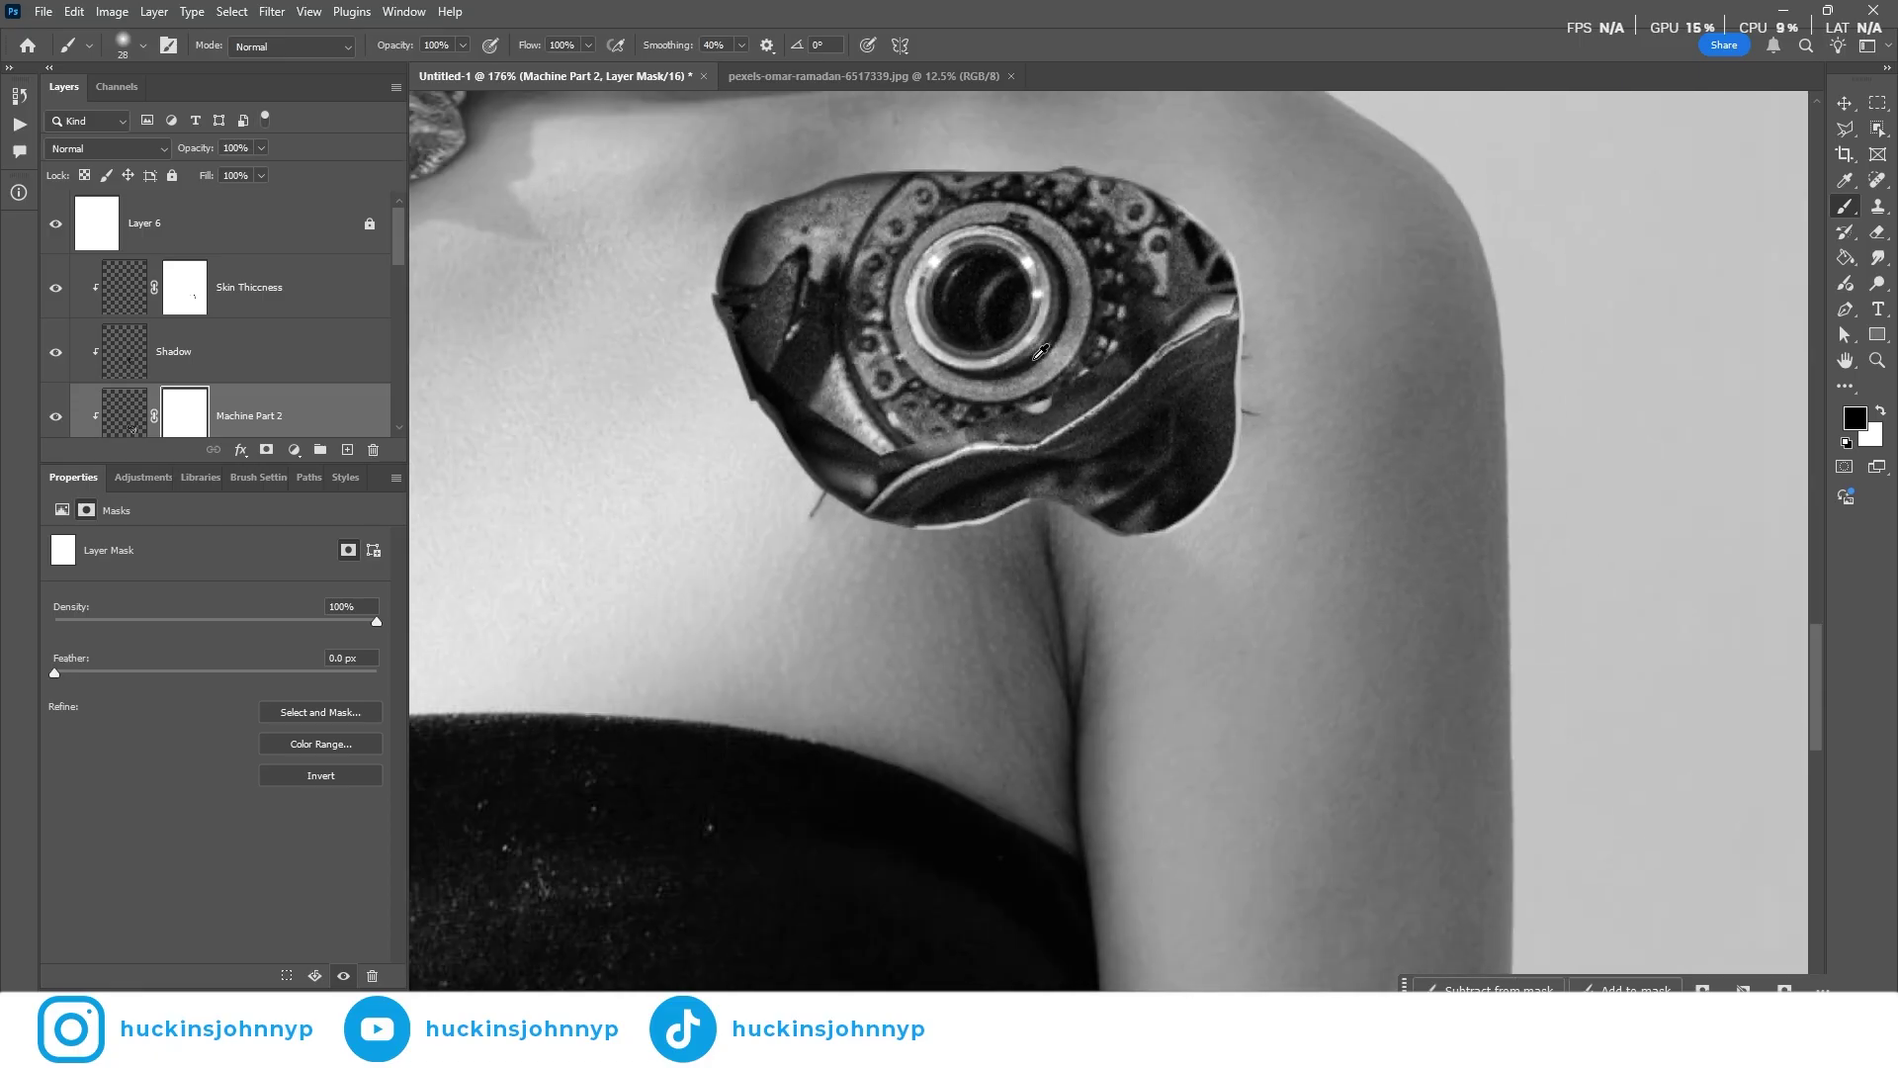
{"action": "right_click", "coordinate": [1220, 284], "text": "alt"}
{"action": "scroll", "coordinate": [1226, 292], "scroll_direction": "up", "scroll_amount": 2}
{"action": "scroll", "coordinate": [699, 641], "scroll_direction": "down", "scroll_amount": 4}
{"action": "key", "text": "x"}
{"action": "scroll", "coordinate": [197, 306], "scroll_direction": "down", "scroll_amount": 3}
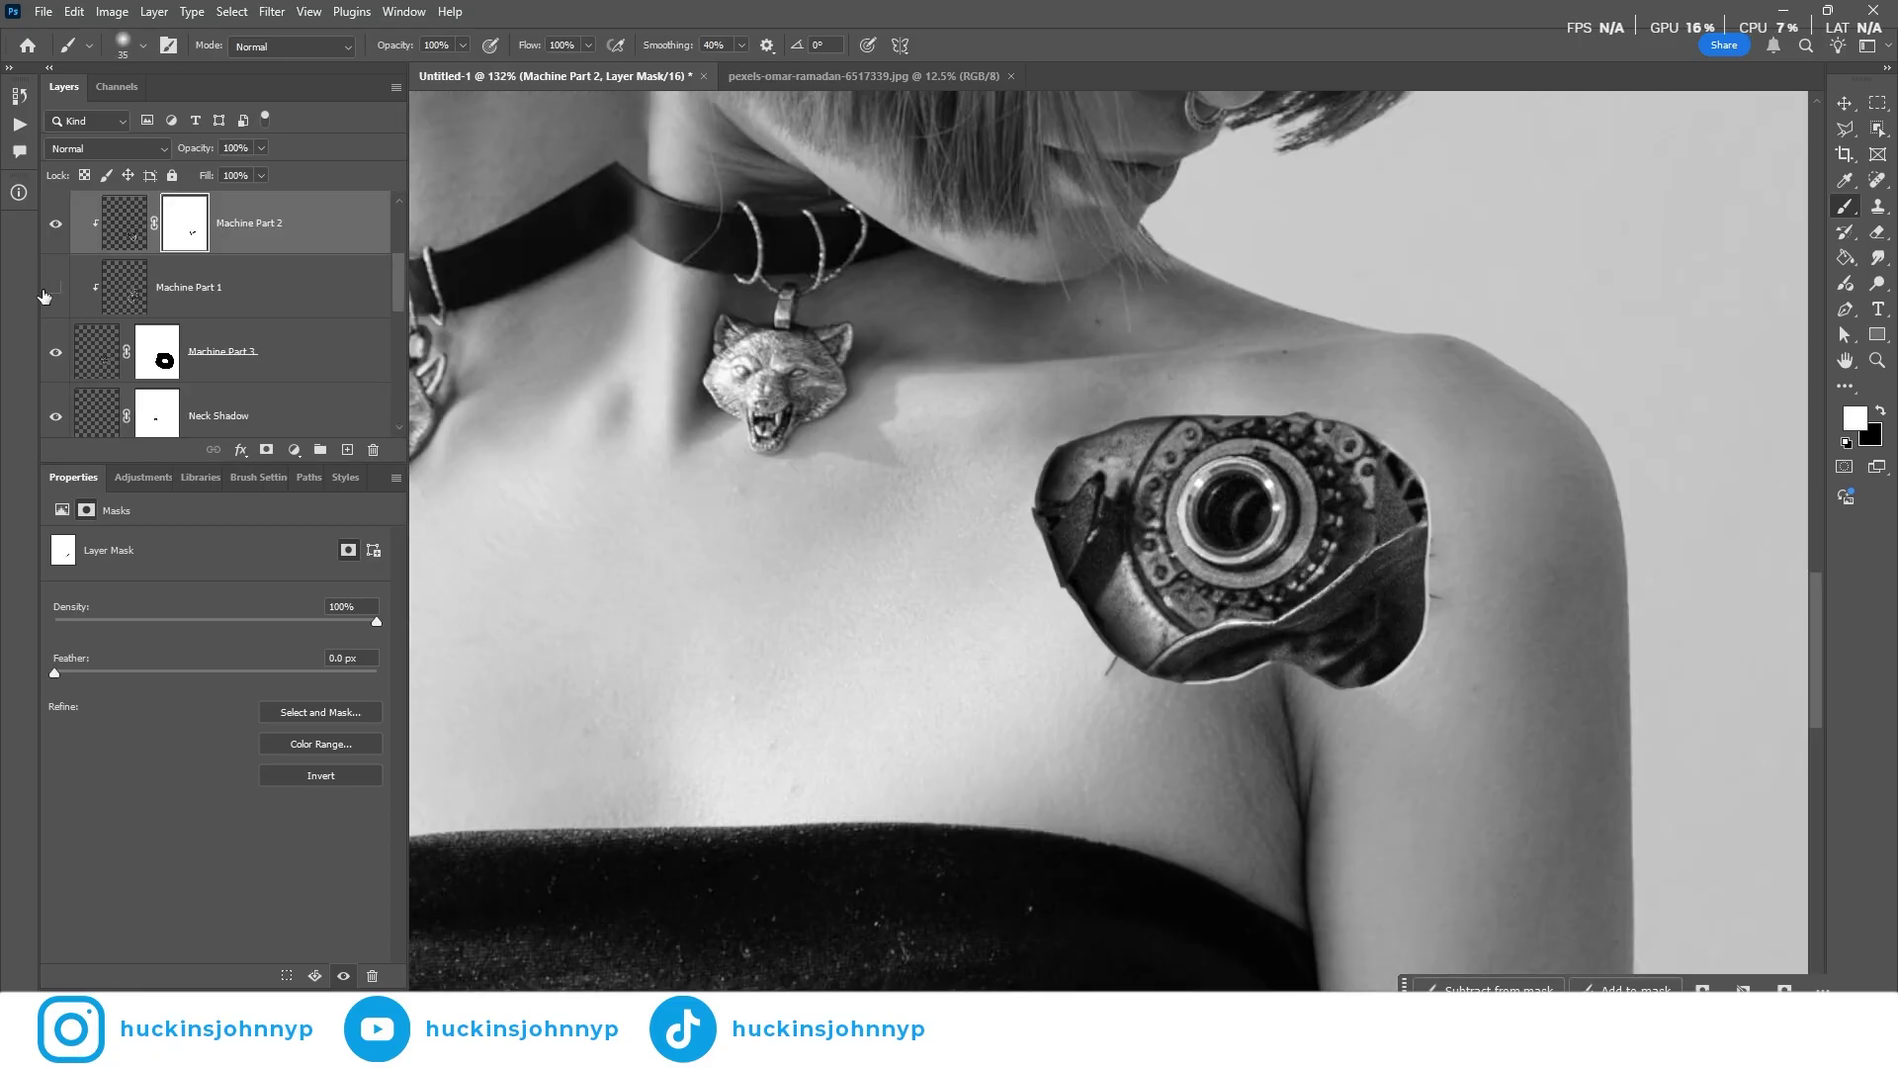
Show Machine Part 1, move it above Machine Part 2, and transform it with a -29.49° rotation to fit the shoulder opening
{"action": "left_click", "coordinate": [51, 288]}
{"action": "left_click_drag", "start_coordinate": [257, 303], "coordinate": [243, 208]}
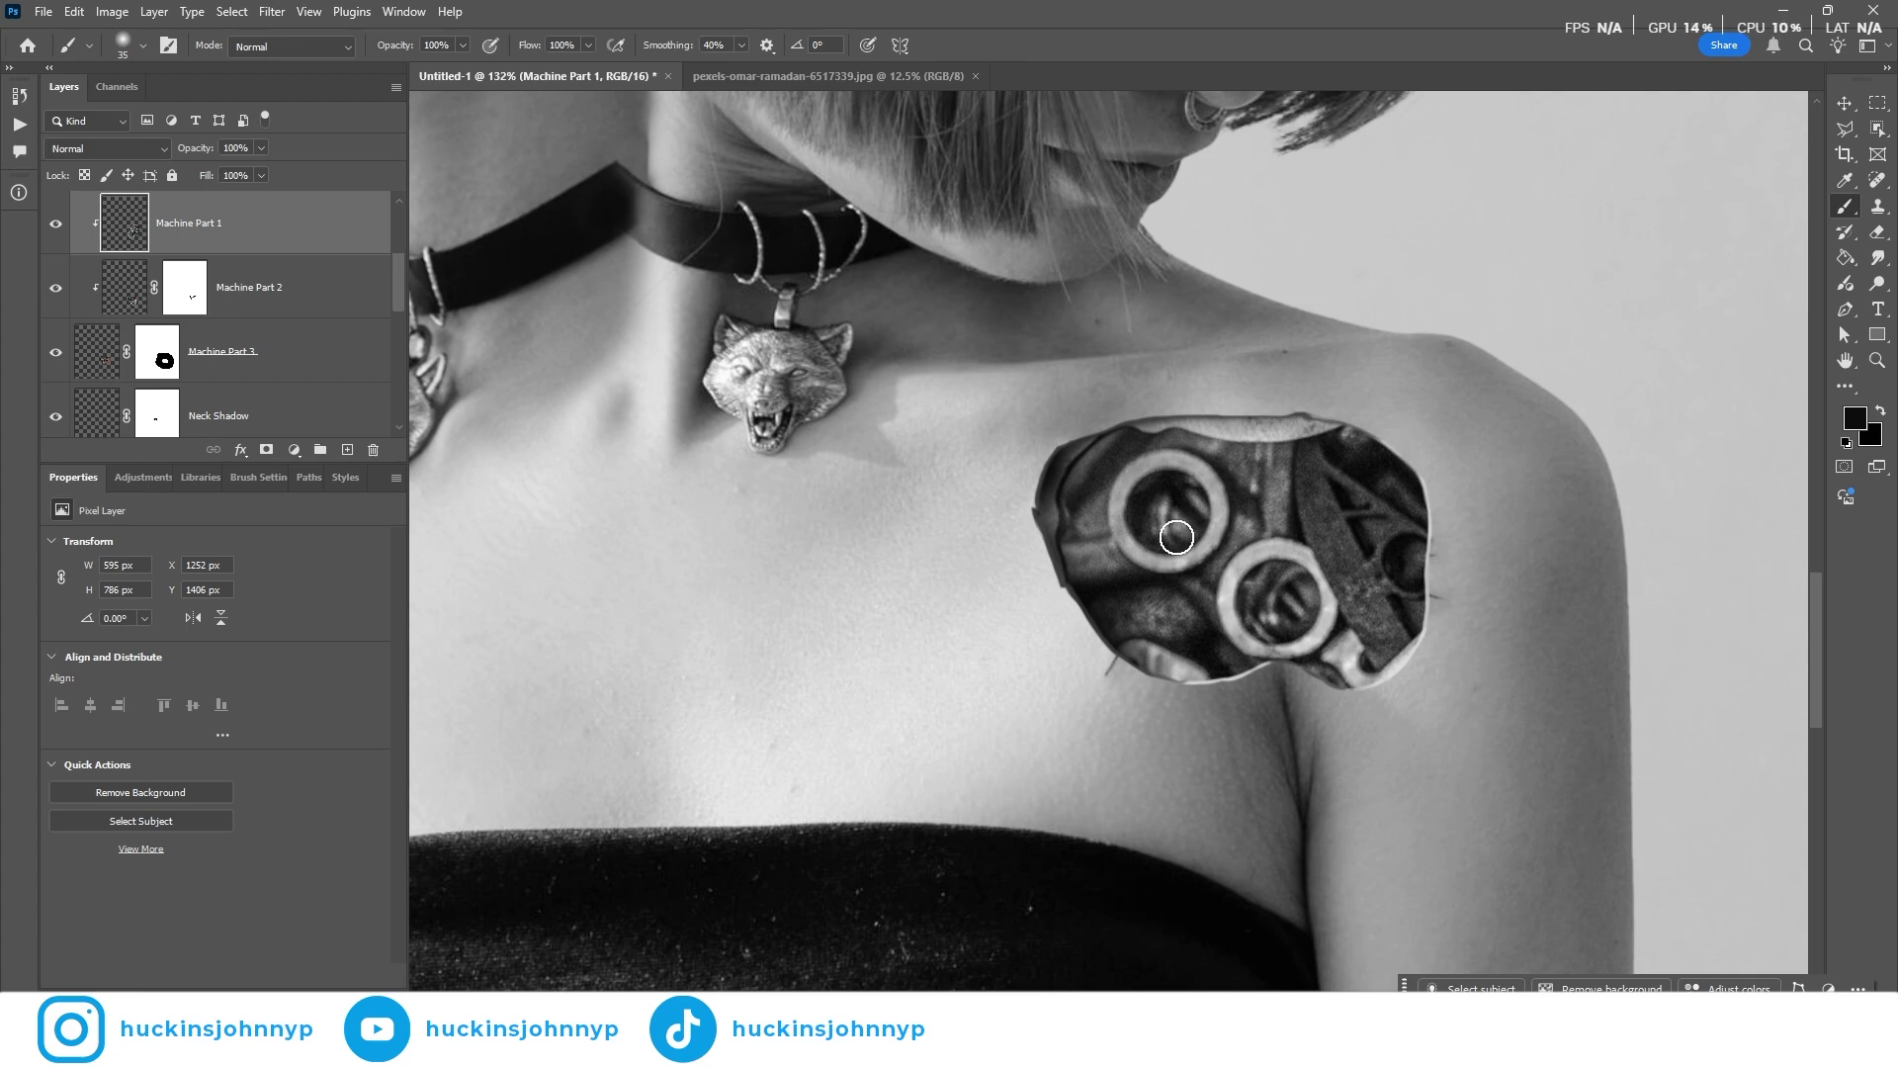
{"action": "key", "text": "v"}
{"action": "left_click_drag", "start_coordinate": [1194, 530], "coordinate": [959, 514]}
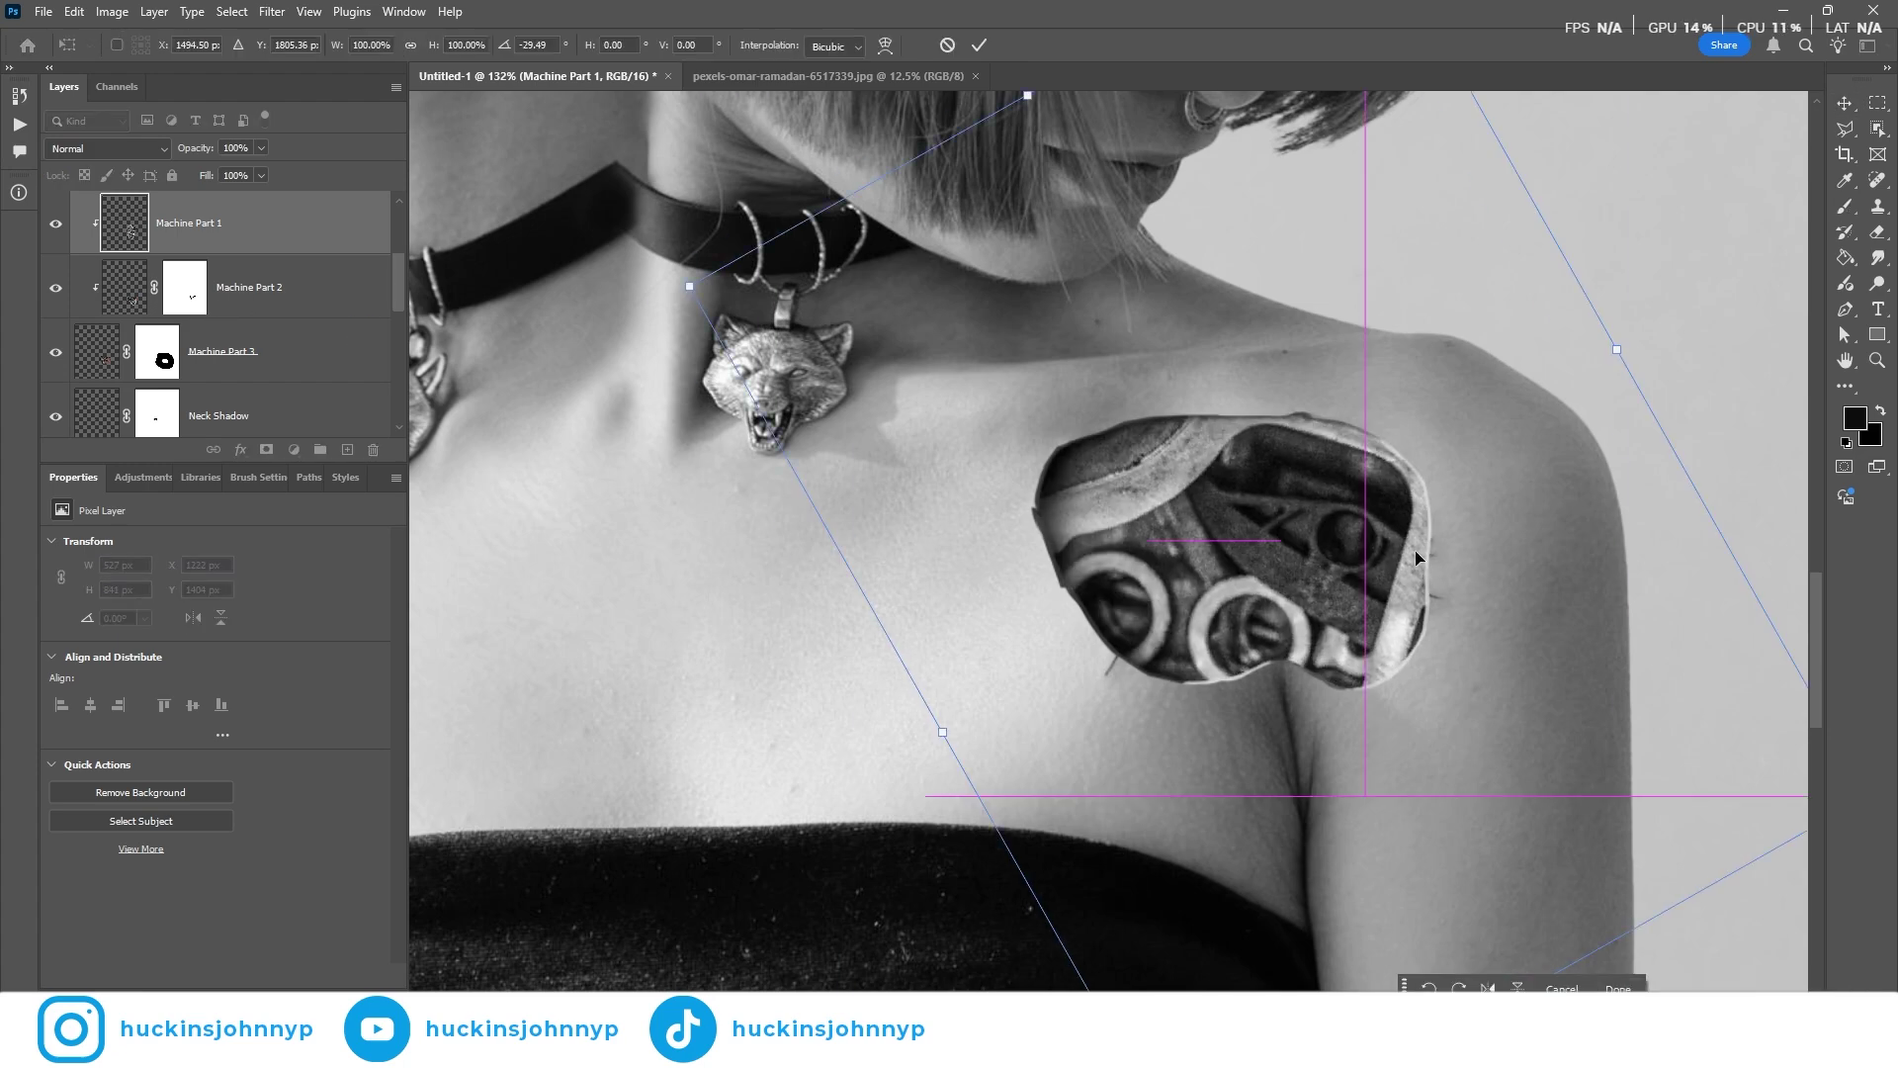
{"action": "left_click_drag", "start_coordinate": [1417, 557], "coordinate": [1417, 557]}
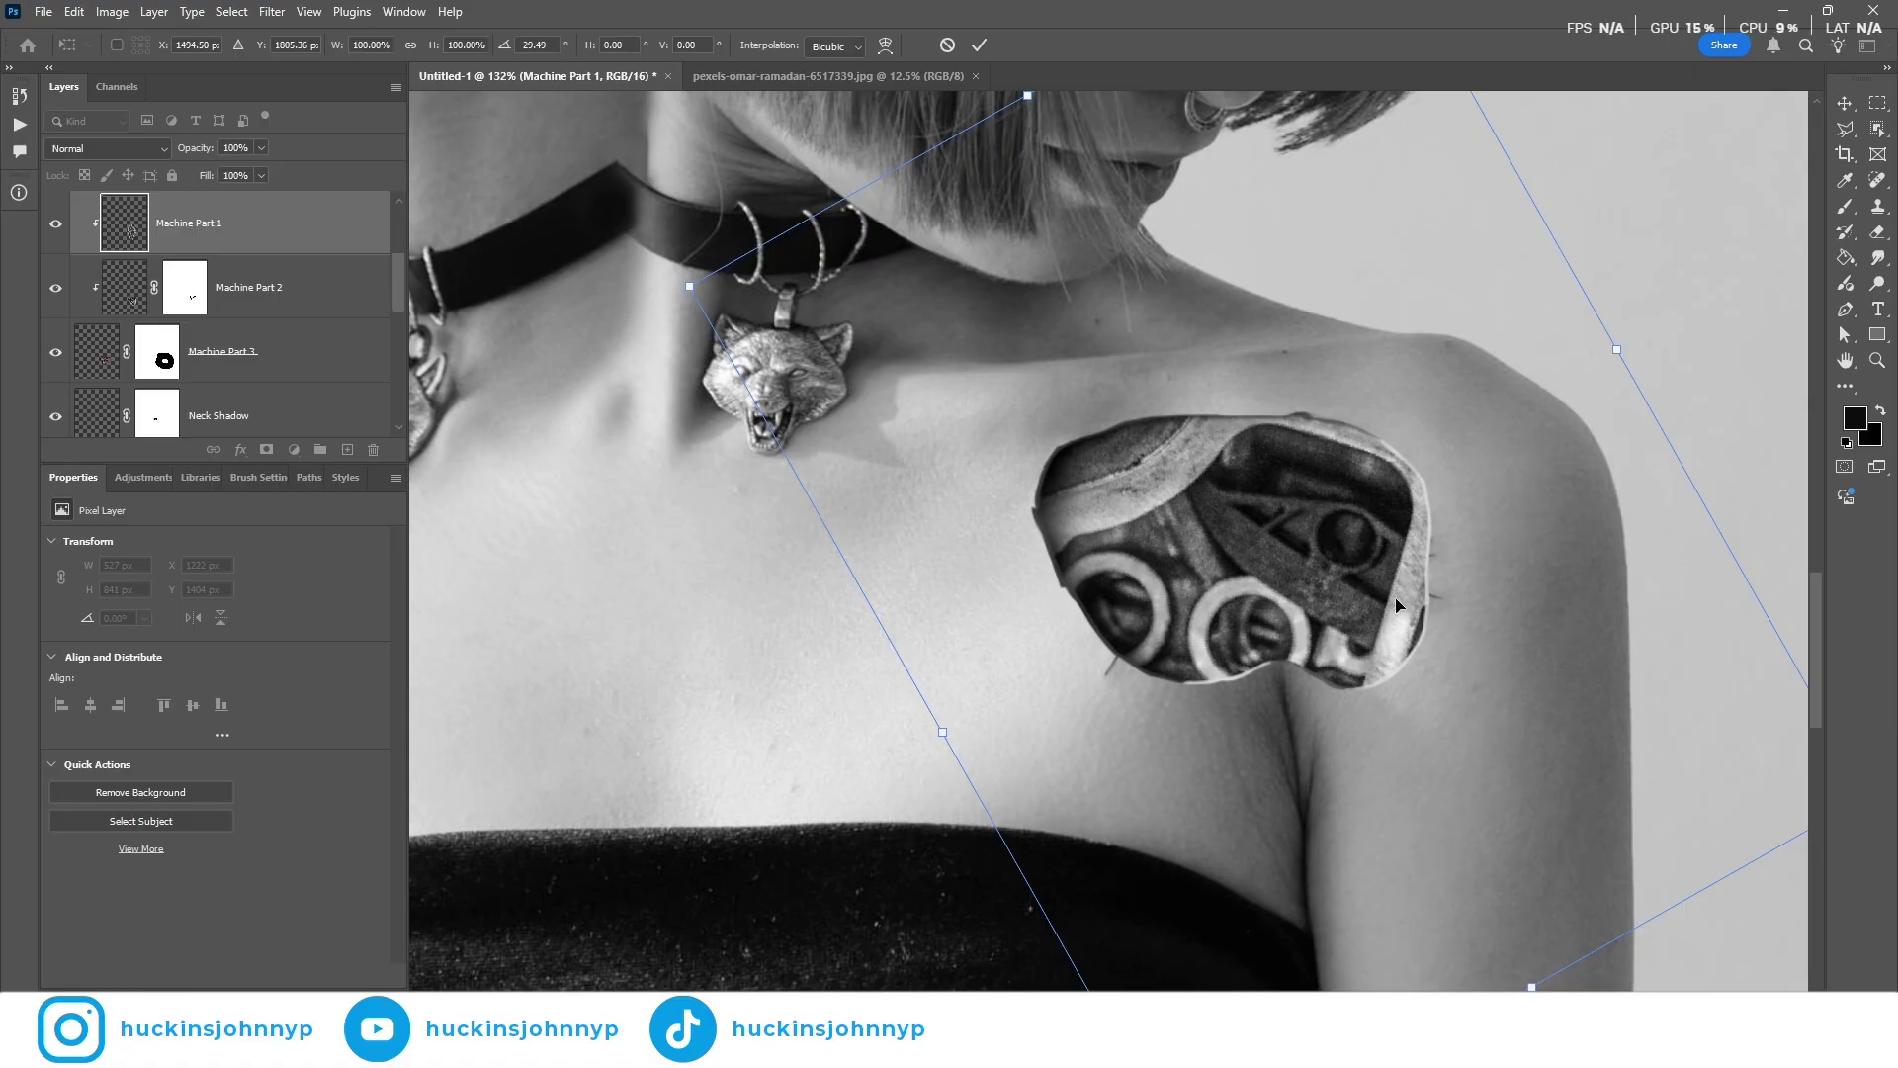
{"action": "left_click_drag", "start_coordinate": [1382, 620], "coordinate": [1370, 619]}
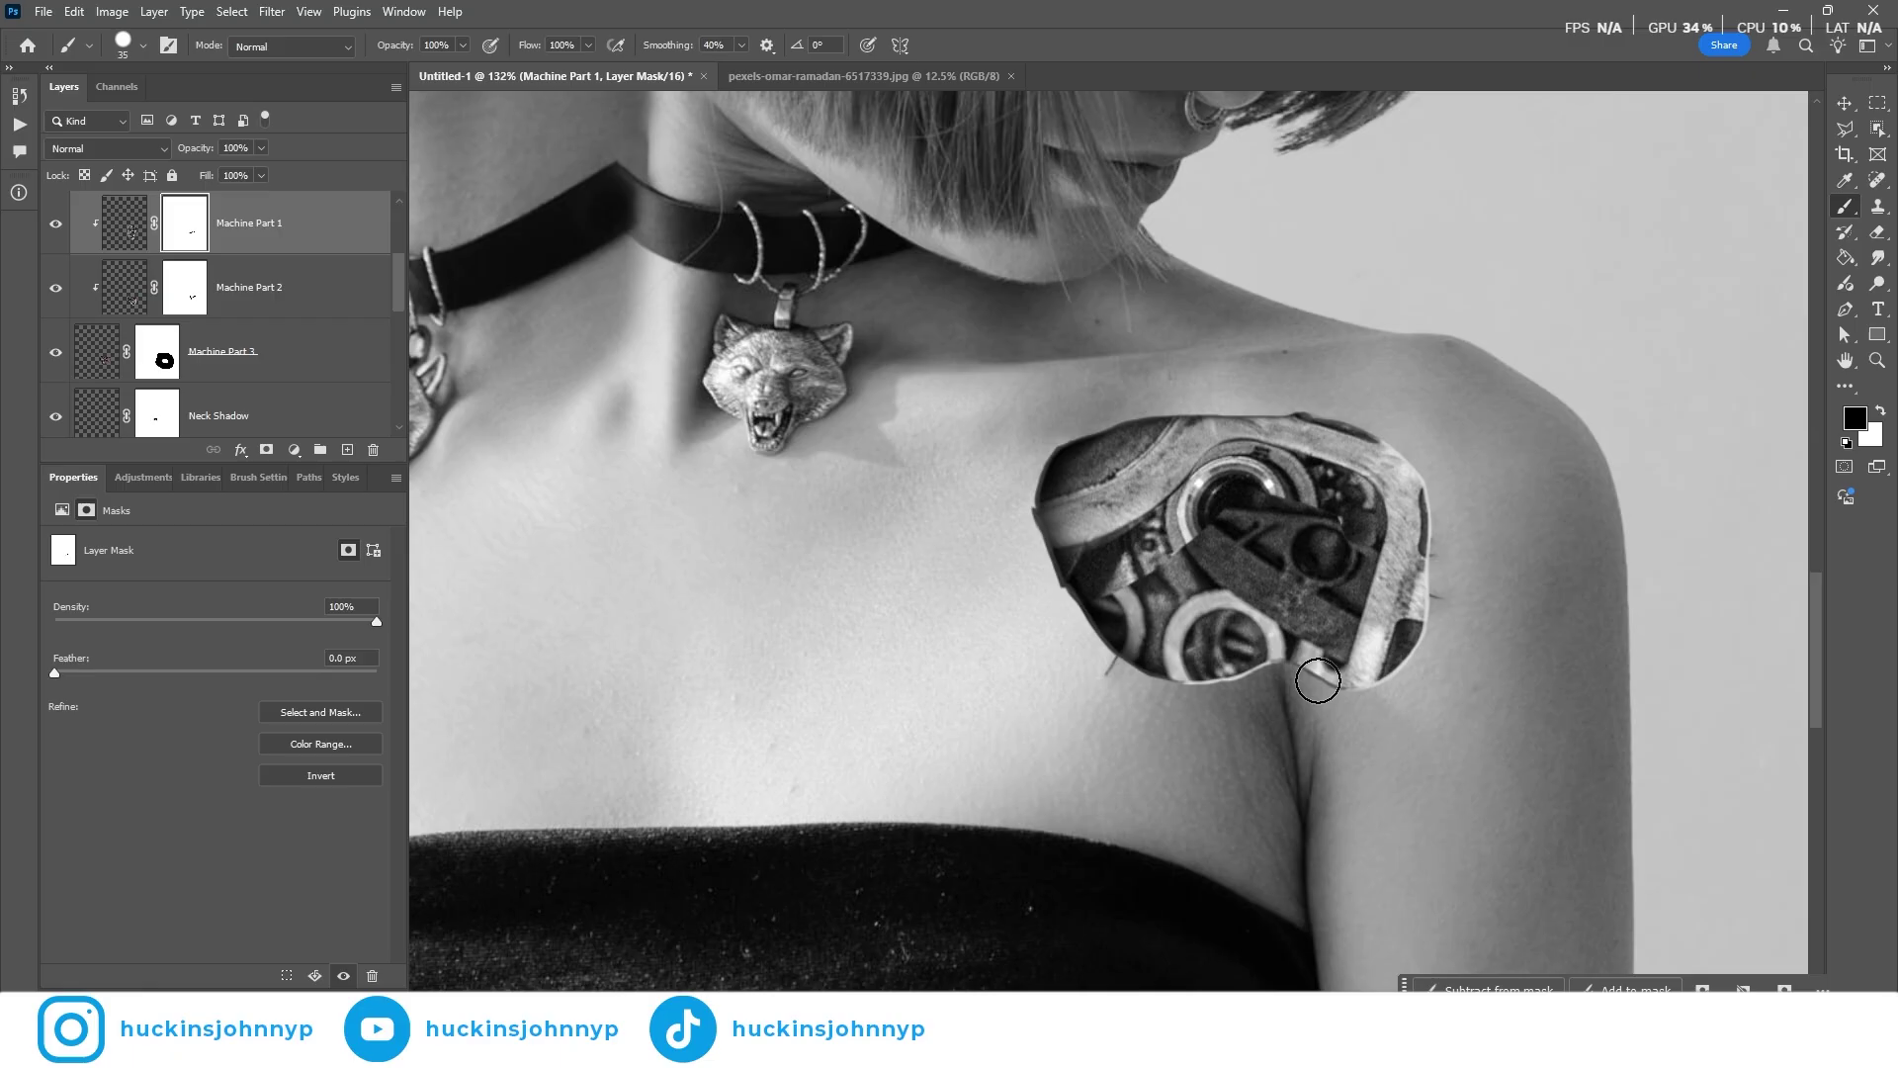
Mask Machine Part 1 and paint black and white on the mask to reveal the gear beneath its lower plate
{"action": "scroll", "coordinate": [1156, 642], "scroll_direction": "up", "scroll_amount": 3}
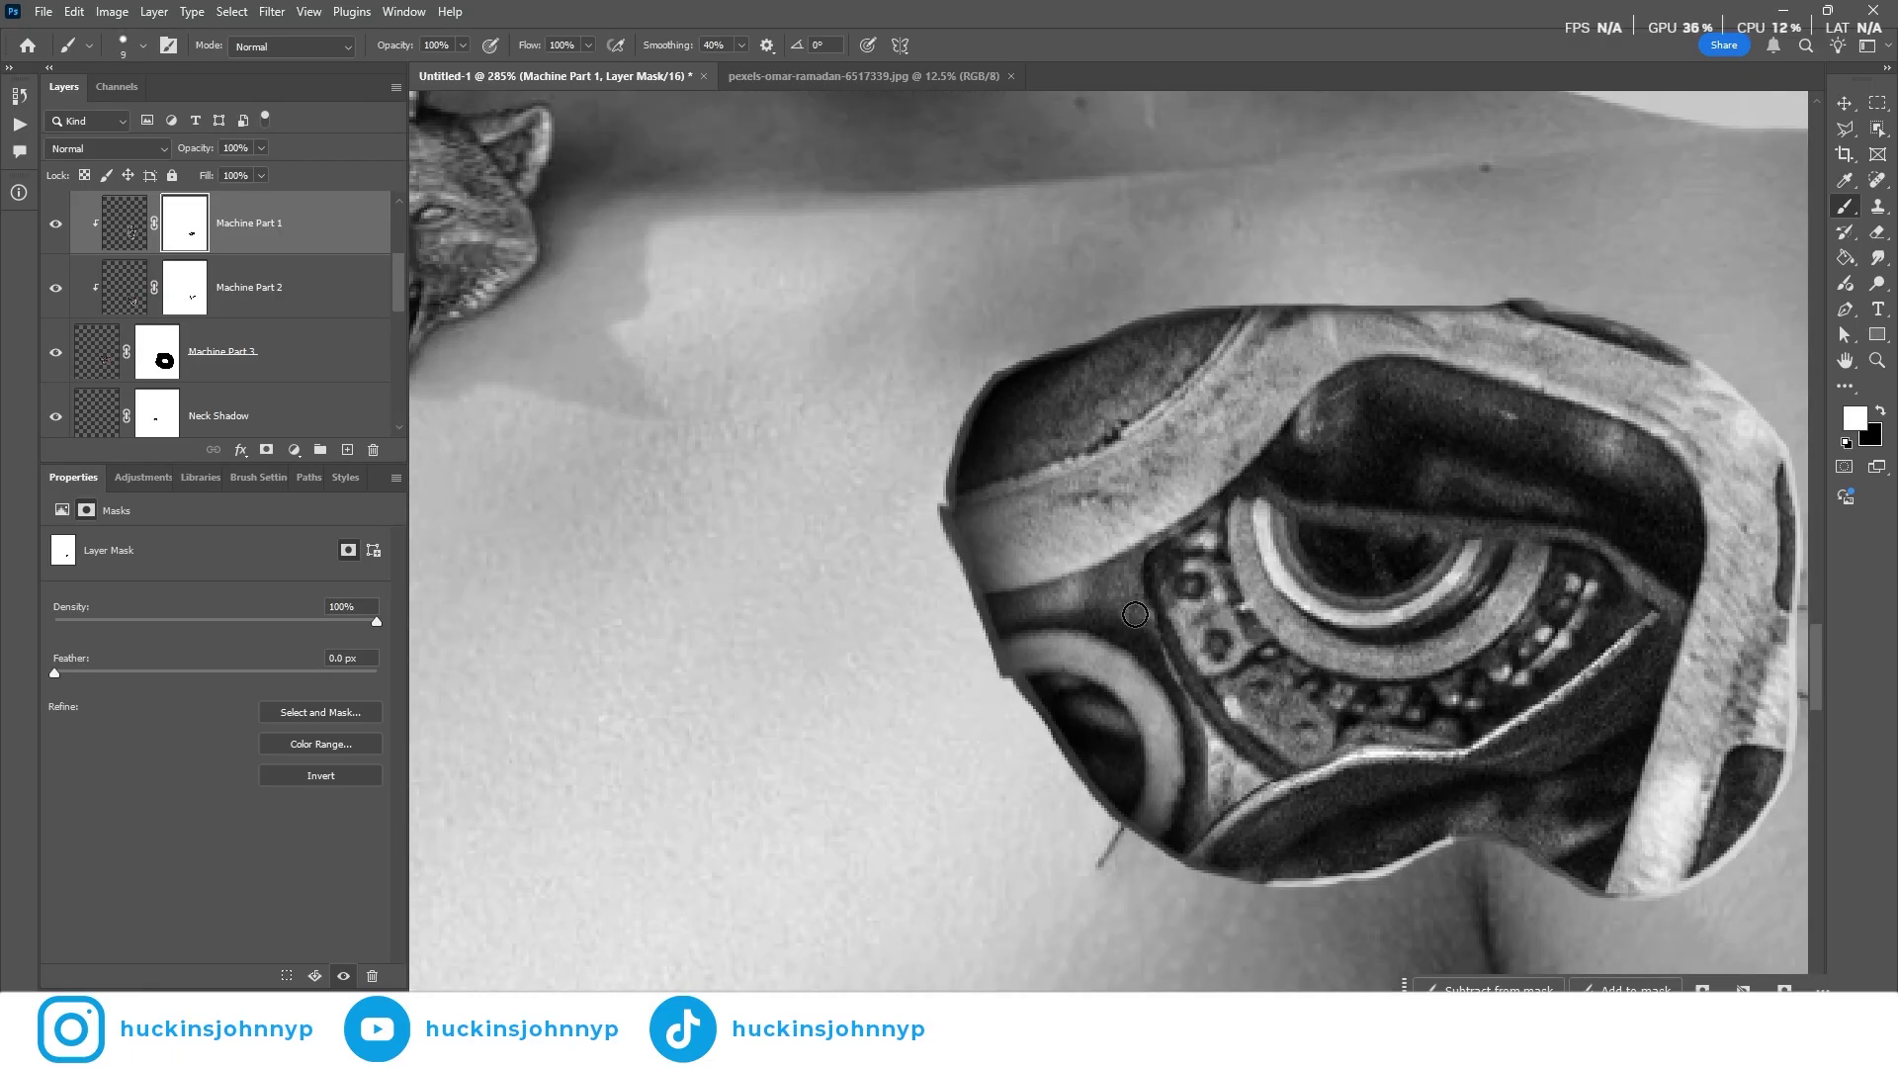
{"action": "key", "text": "x"}
{"action": "mouse_move", "coordinate": [1542, 732]}
{"action": "left_mouse_down"}
{"action": "mouse_move", "coordinate": [1358, 559]}
{"action": "mouse_move", "coordinate": [1582, 712]}
{"action": "left_mouse_up"}
{"action": "key", "text": "x"}
{"action": "left_click_drag", "start_coordinate": [1259, 632], "coordinate": [1110, 579]}
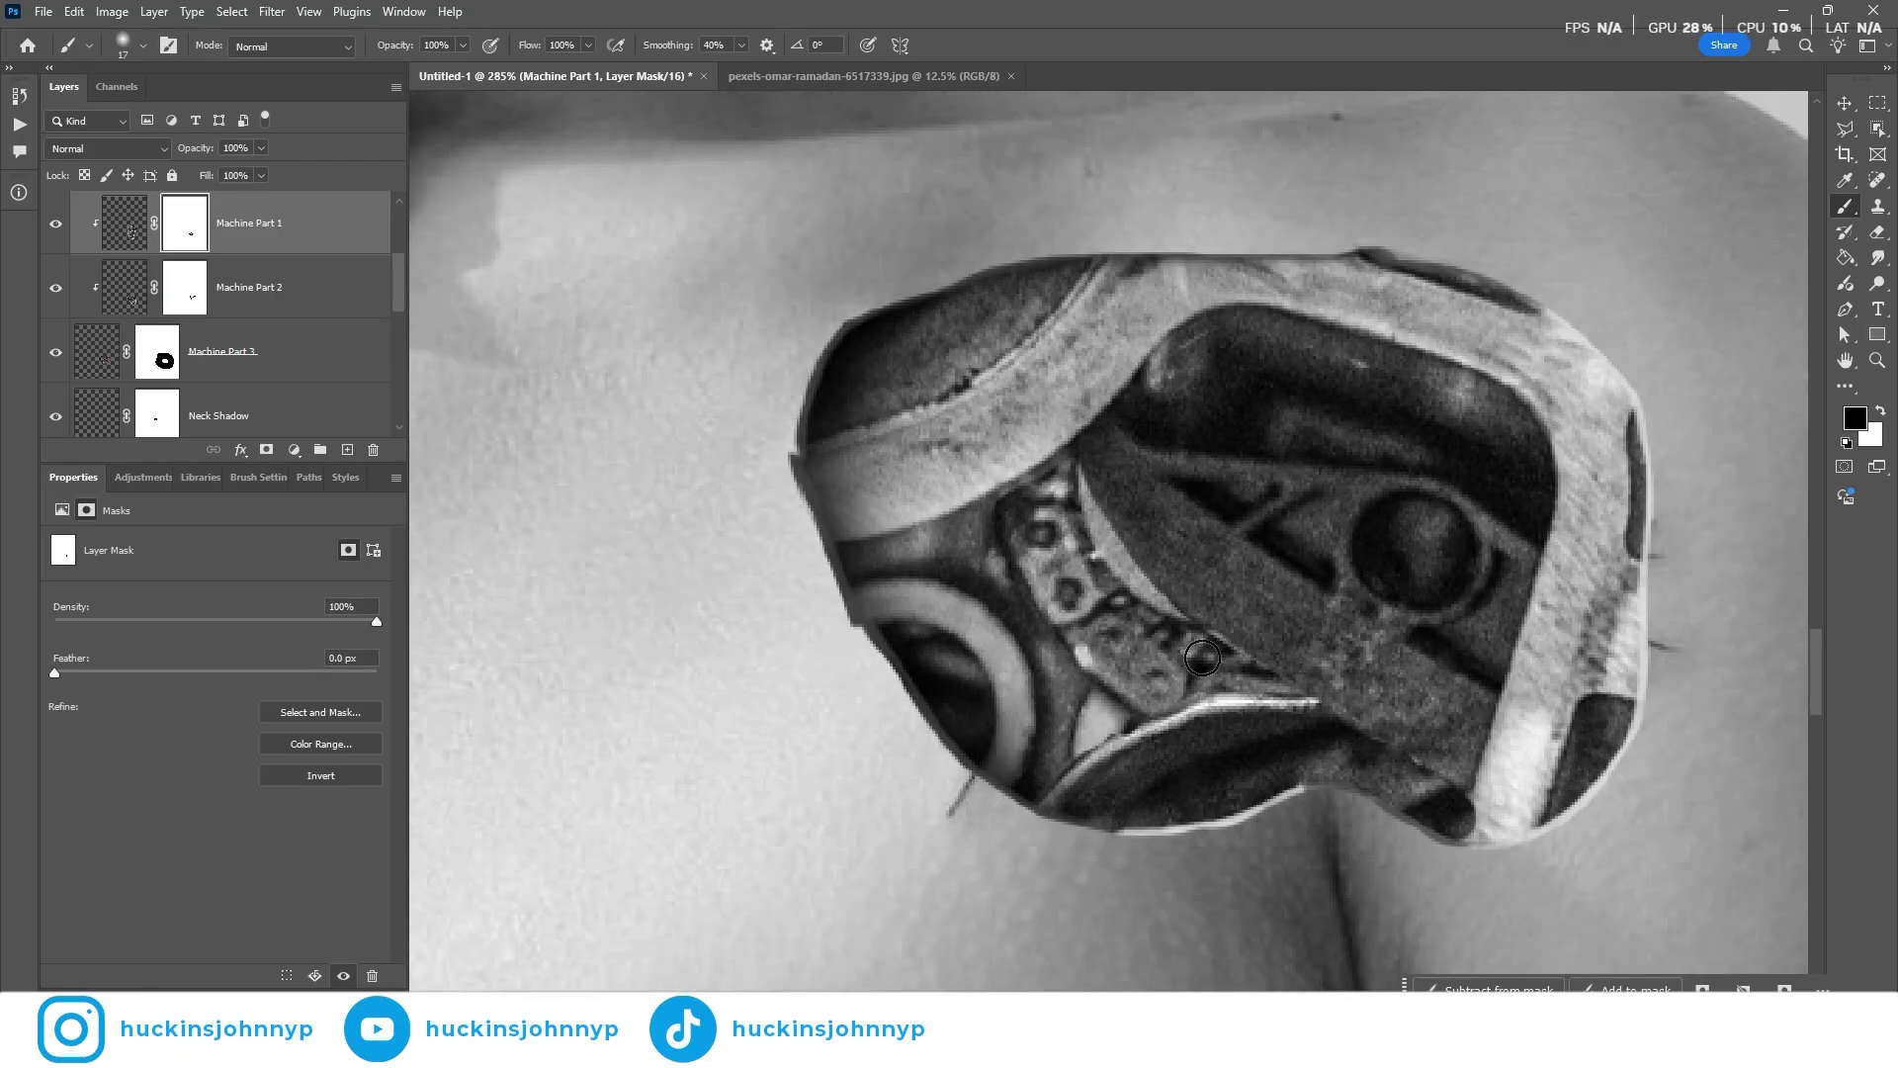
{"action": "mouse_move", "coordinate": [1350, 732]}
{"action": "left_mouse_down"}
{"action": "mouse_move", "coordinate": [1483, 640]}
{"action": "mouse_move", "coordinate": [1334, 692]}
{"action": "left_mouse_up"}
{"action": "key", "text": "x"}
Examine the values of the combined machine parts against the whole portrait in the black-and-white view
{"action": "scroll", "coordinate": [1560, 682], "scroll_direction": "down", "scroll_amount": 5}
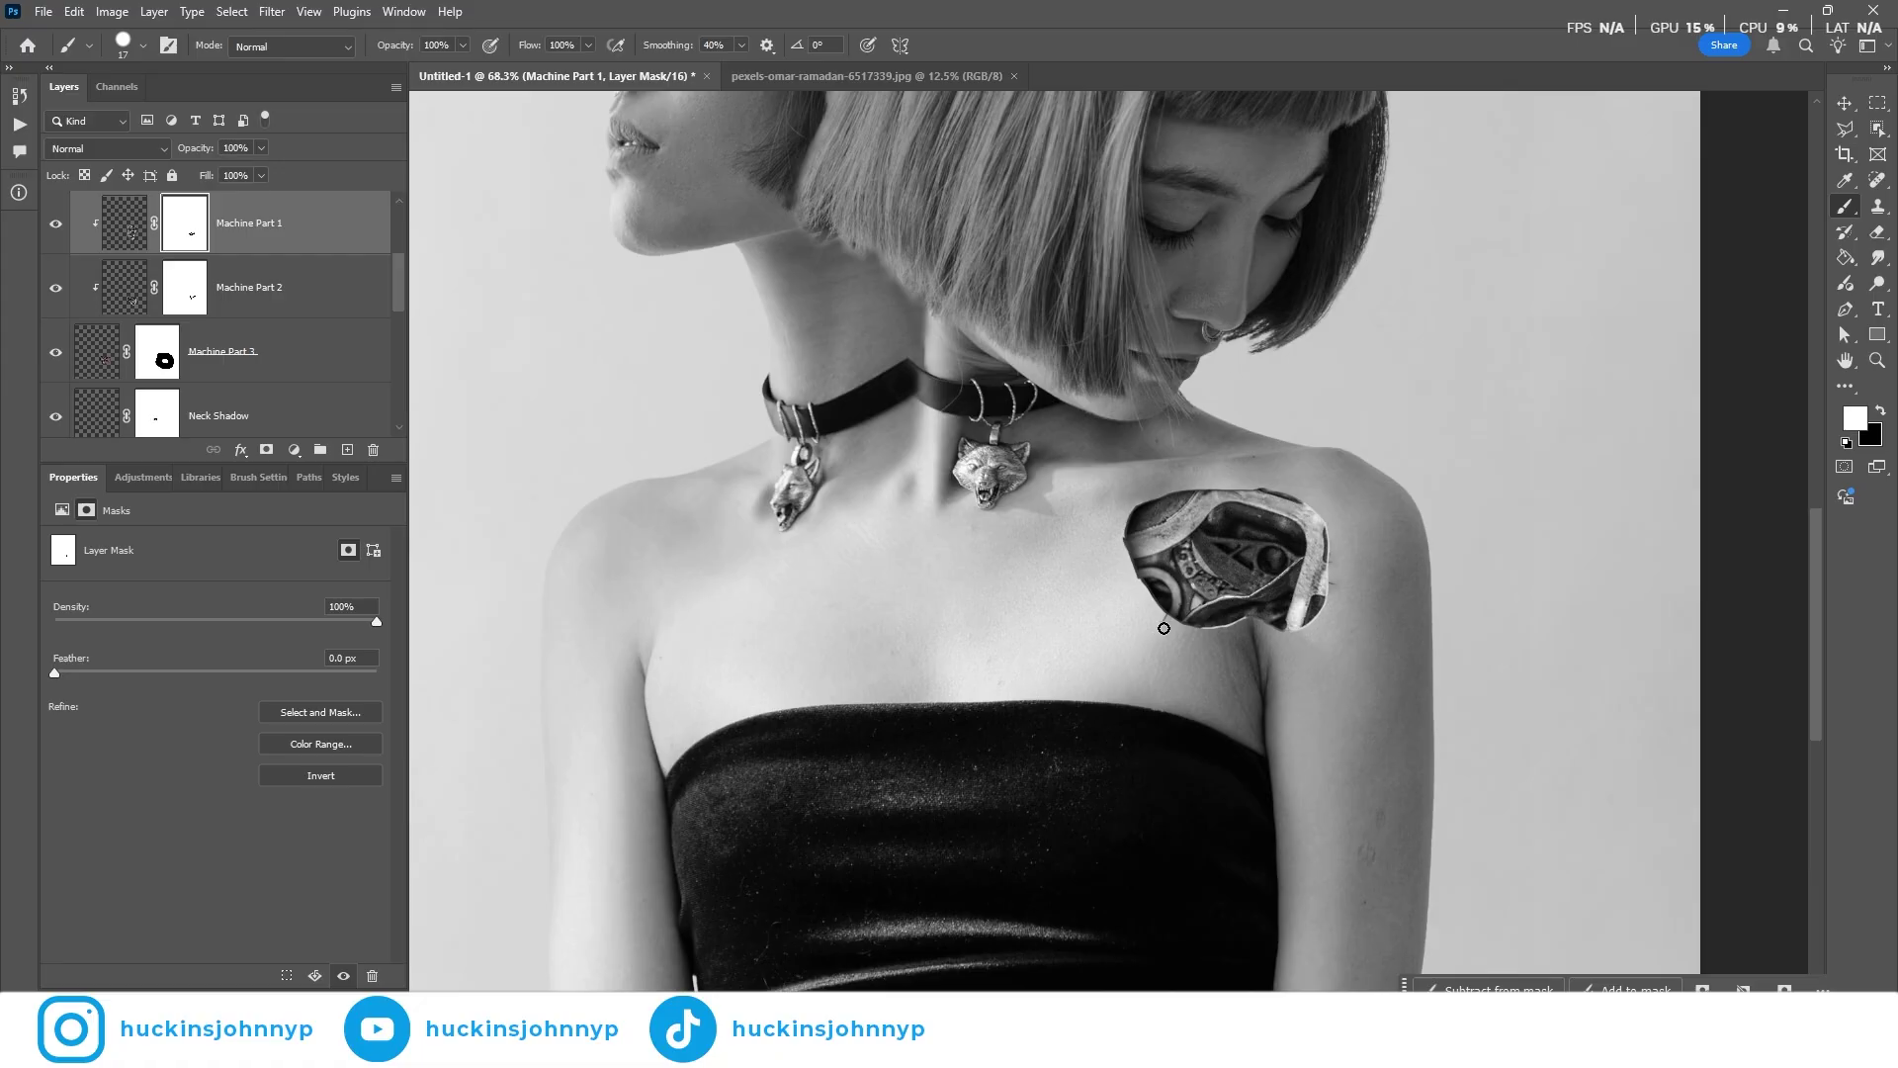
{"action": "scroll", "coordinate": [1155, 622], "scroll_direction": "down", "scroll_amount": 2}
{"action": "scroll", "coordinate": [1176, 650], "scroll_direction": "left", "scroll_amount": 3}
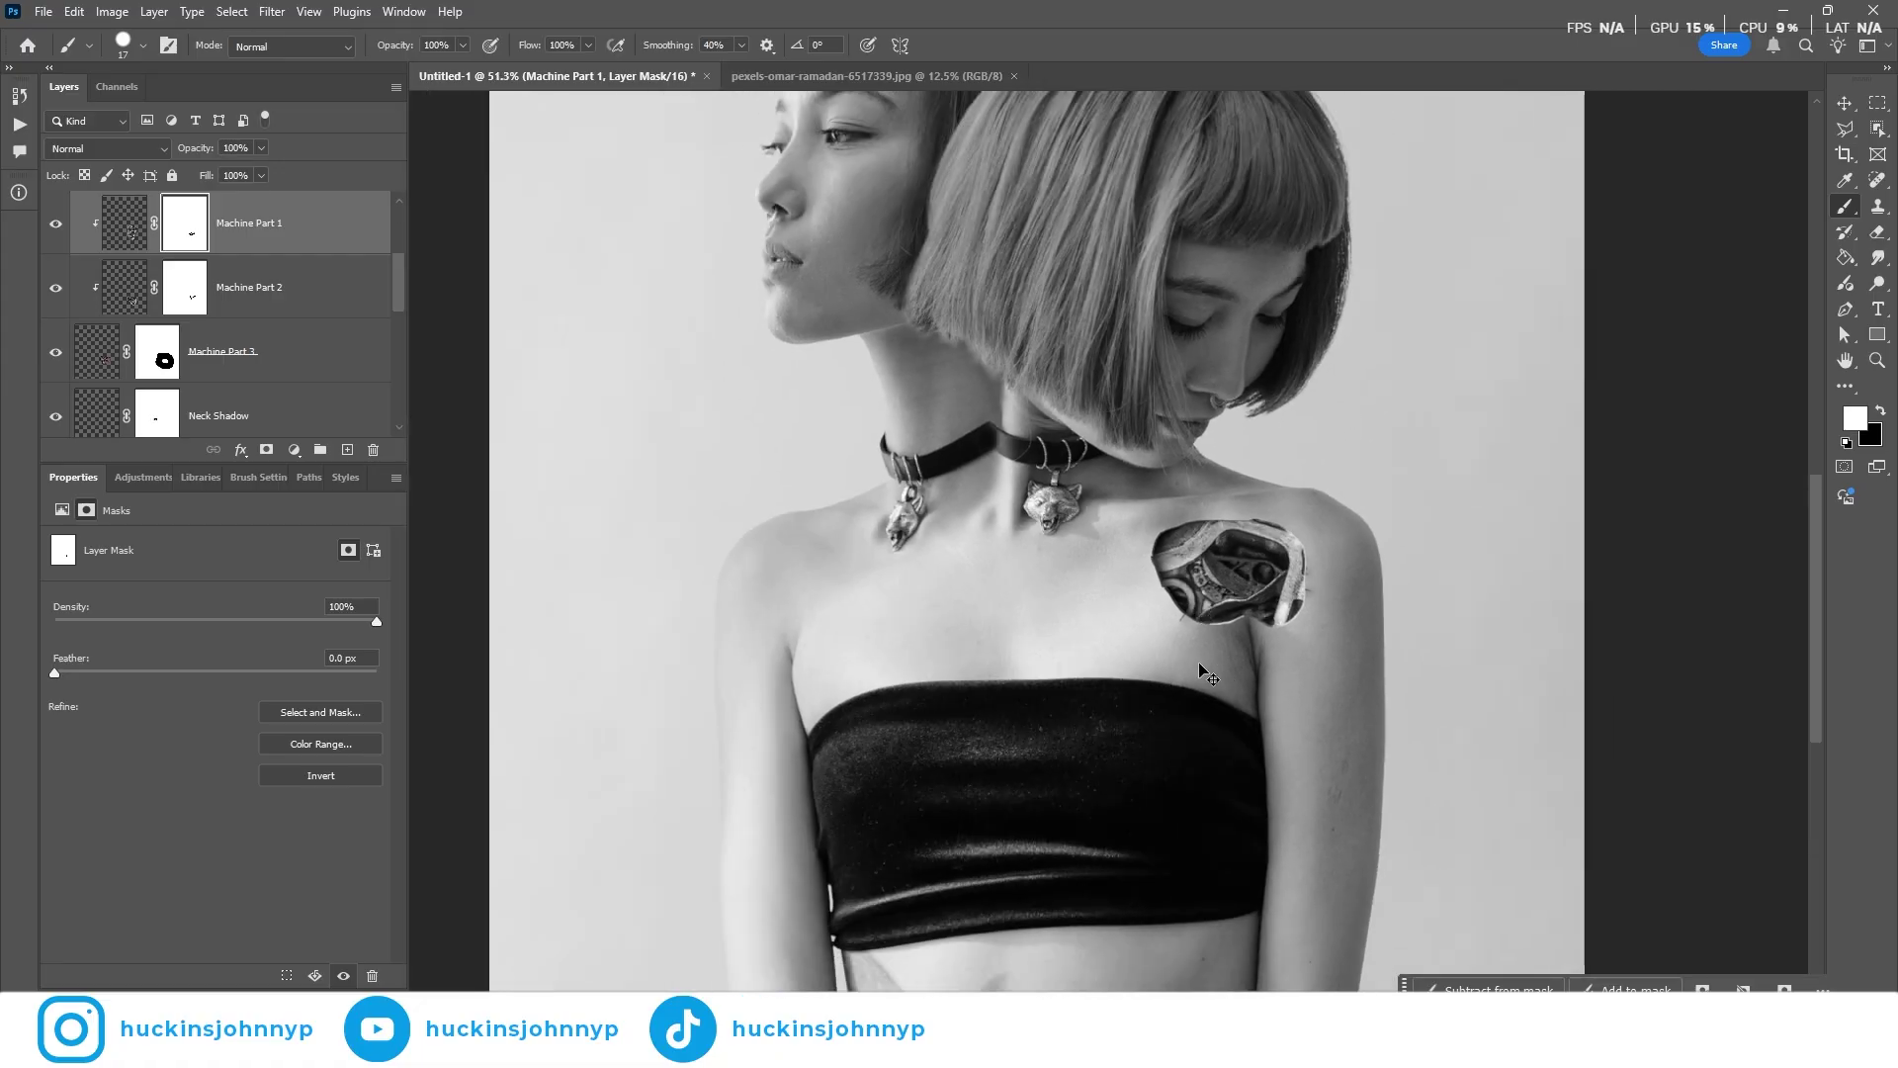
{"action": "scroll", "coordinate": [1177, 653], "scroll_direction": "left", "scroll_amount": 1}
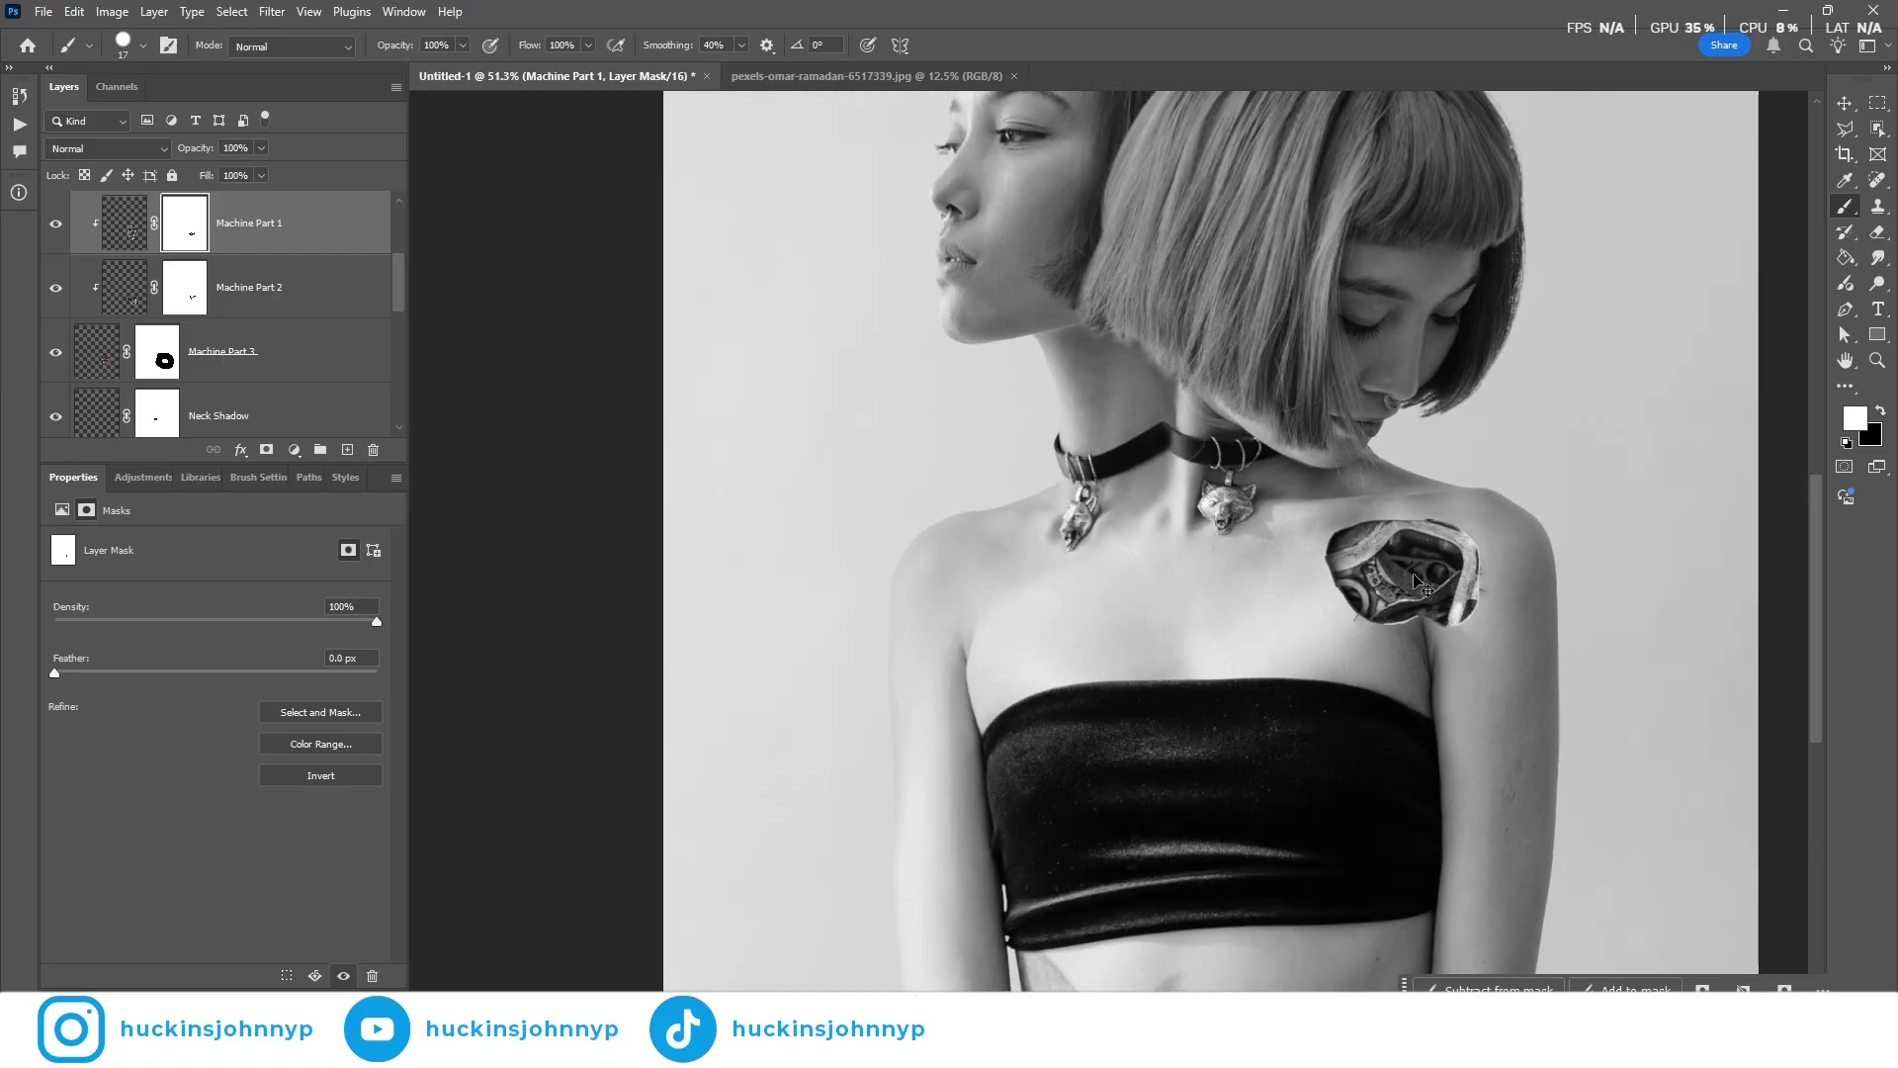
{"action": "scroll", "coordinate": [1344, 571], "scroll_direction": "down", "scroll_amount": 2}
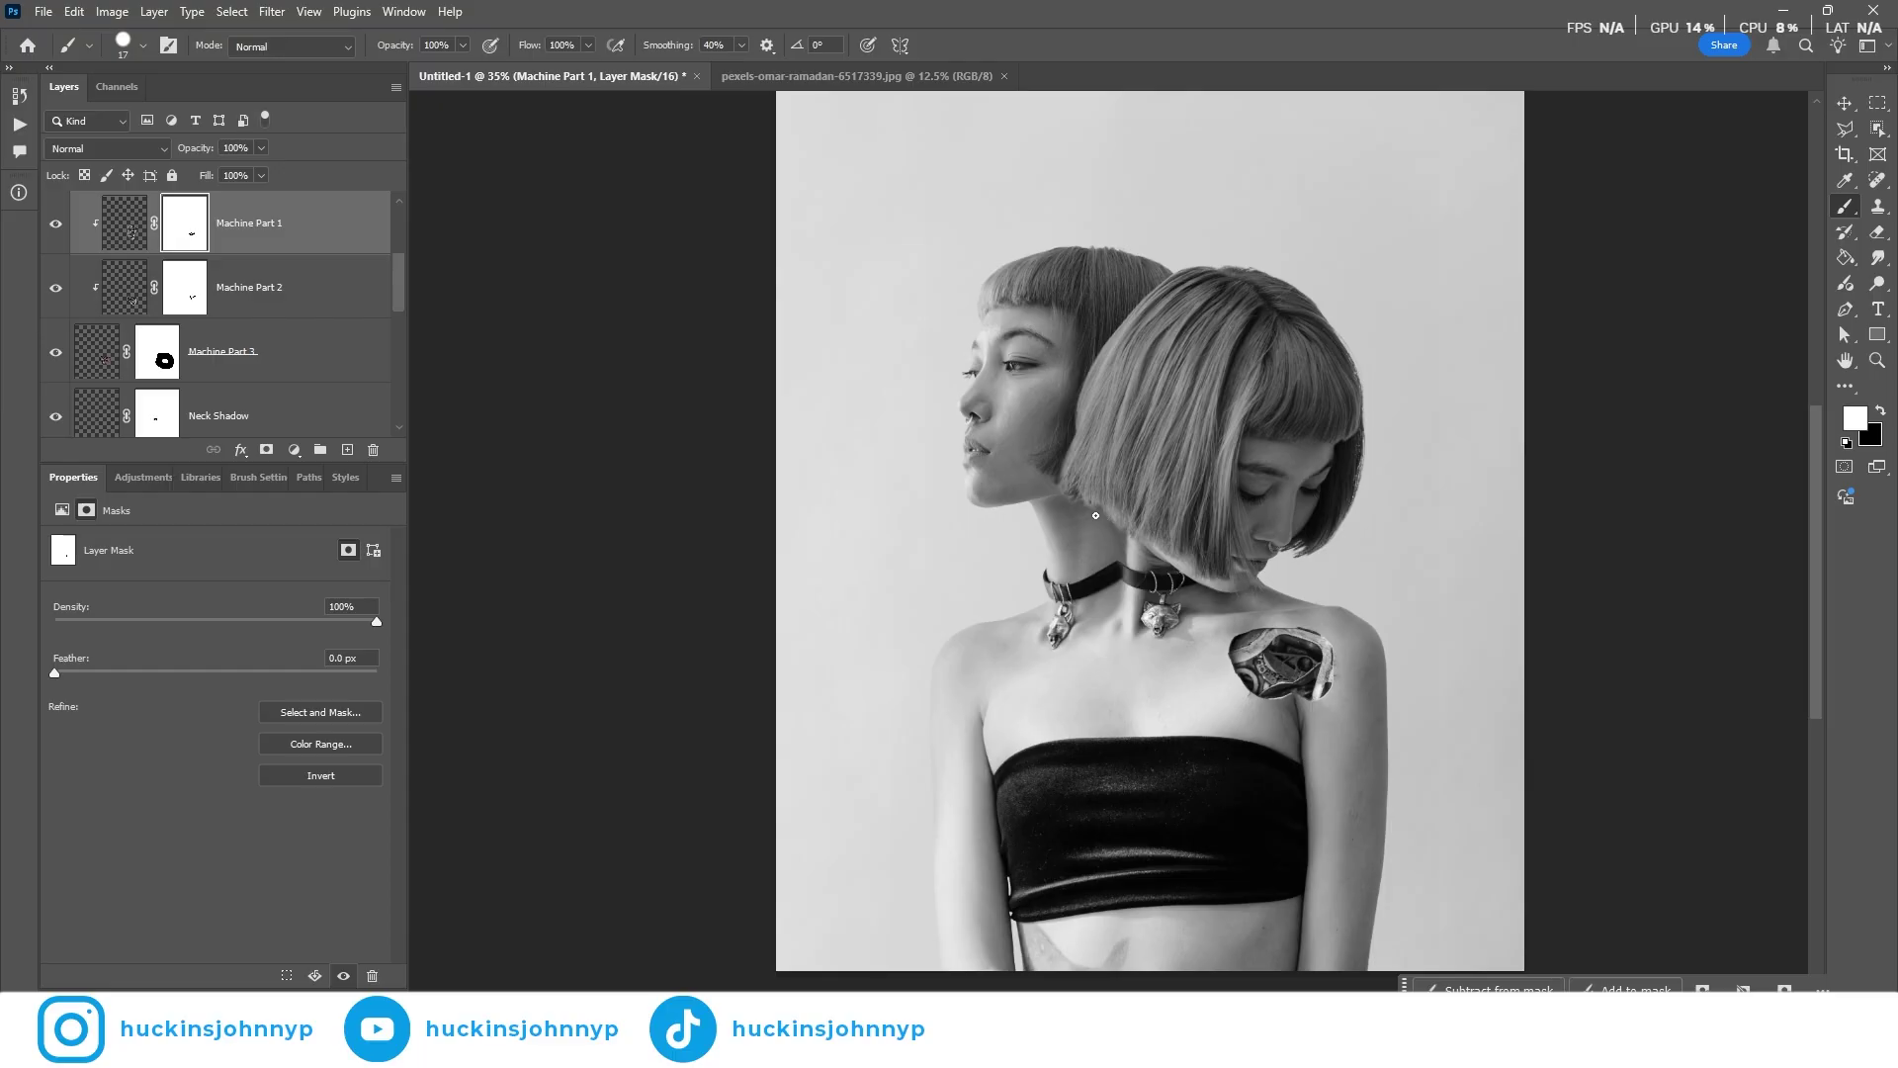
{"action": "scroll", "coordinate": [99, 267], "scroll_direction": "up", "scroll_amount": 3}
Hide Layer 6 and examine the machine parts against the skin in full color, close up and from a distance
{"action": "left_click", "coordinate": [56, 232]}
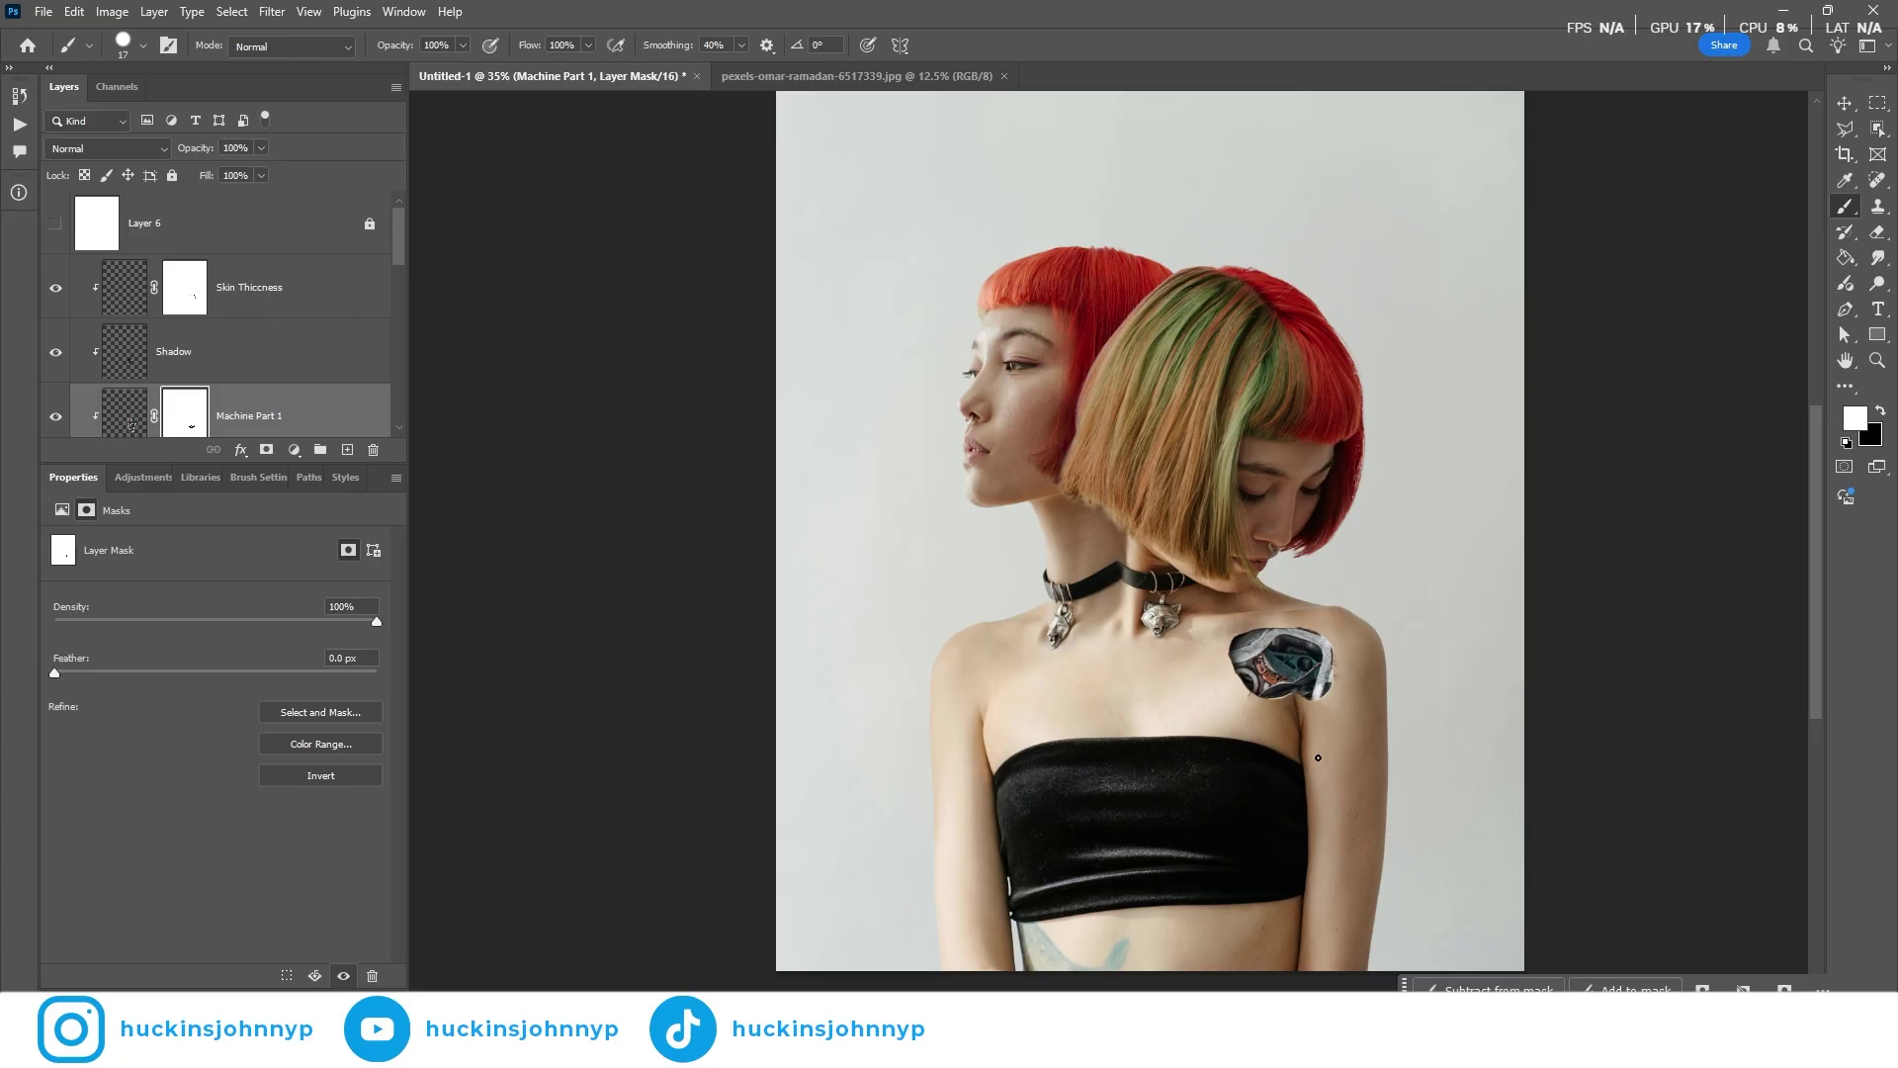
{"action": "scroll", "coordinate": [1324, 738], "scroll_direction": "up", "scroll_amount": 3}
{"action": "scroll", "coordinate": [1207, 580], "scroll_direction": "down", "scroll_amount": 2}
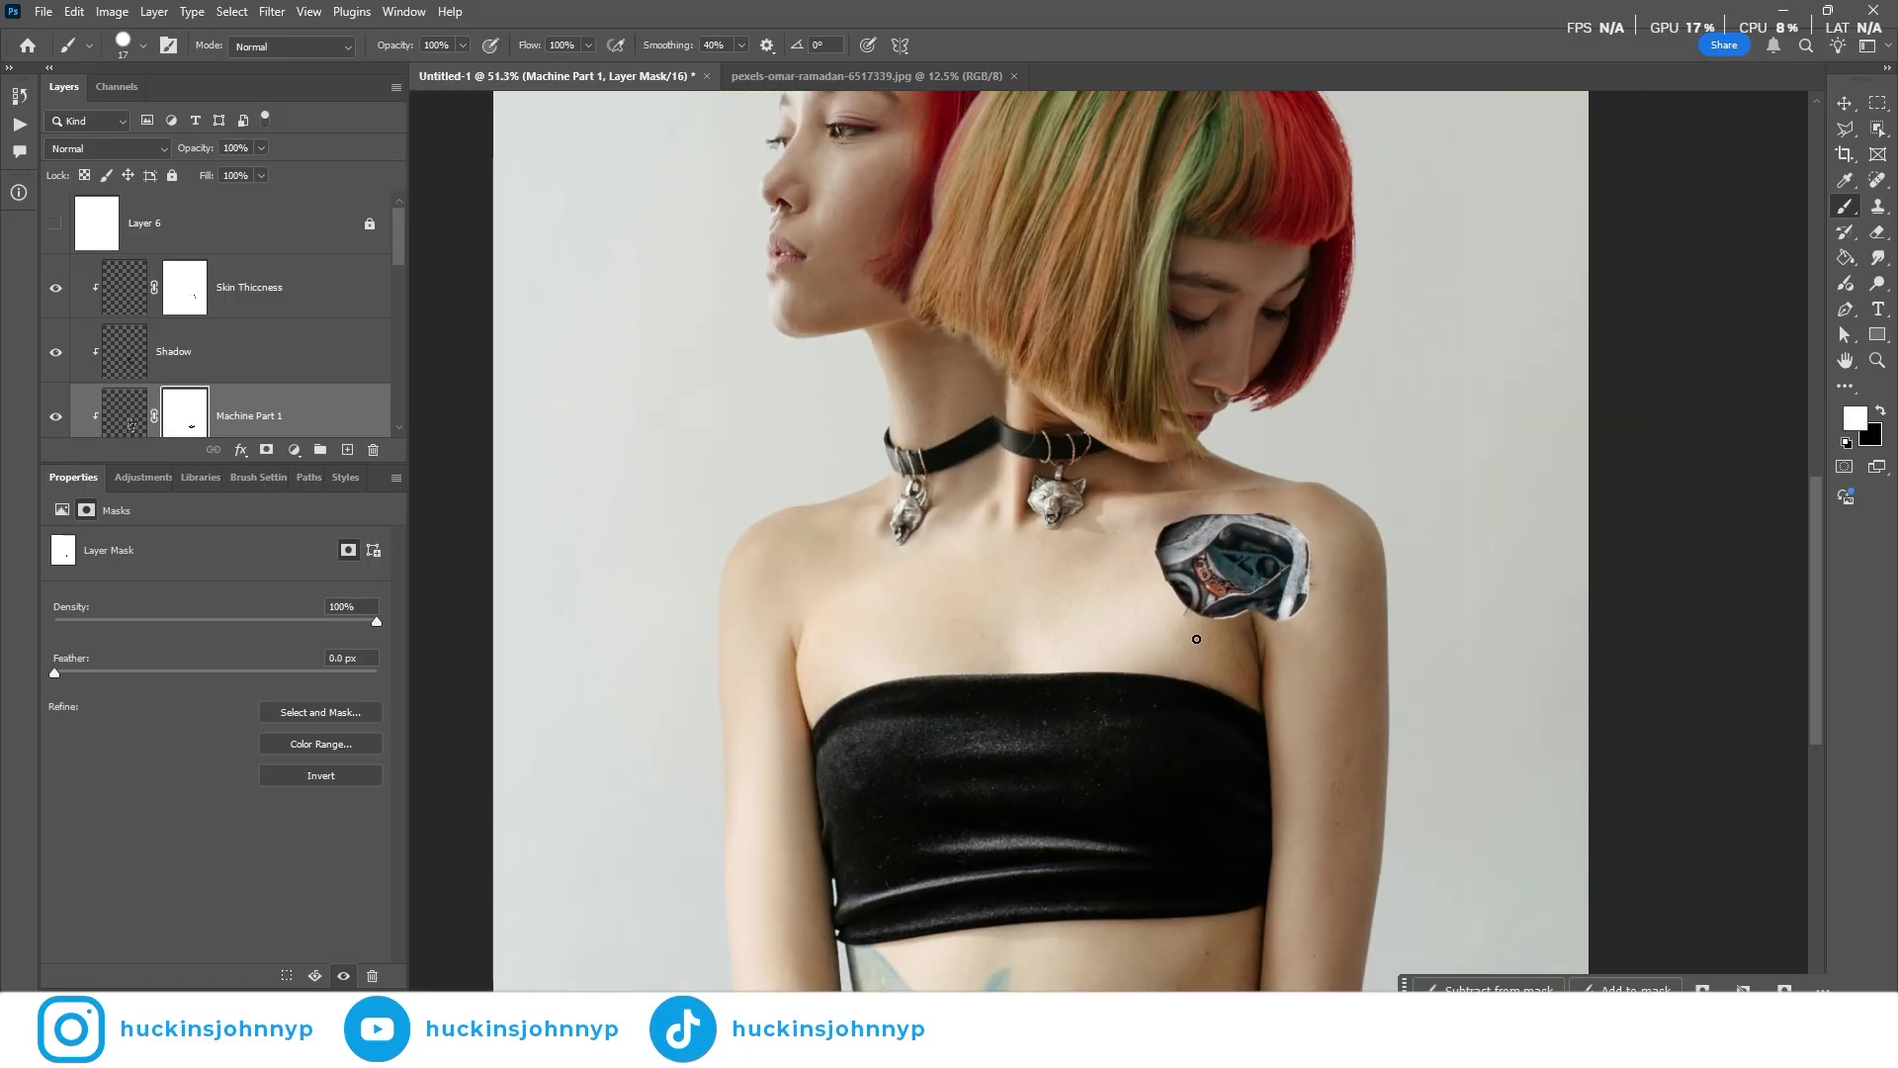
{"action": "scroll", "coordinate": [1107, 588], "scroll_direction": "up", "scroll_amount": 3}
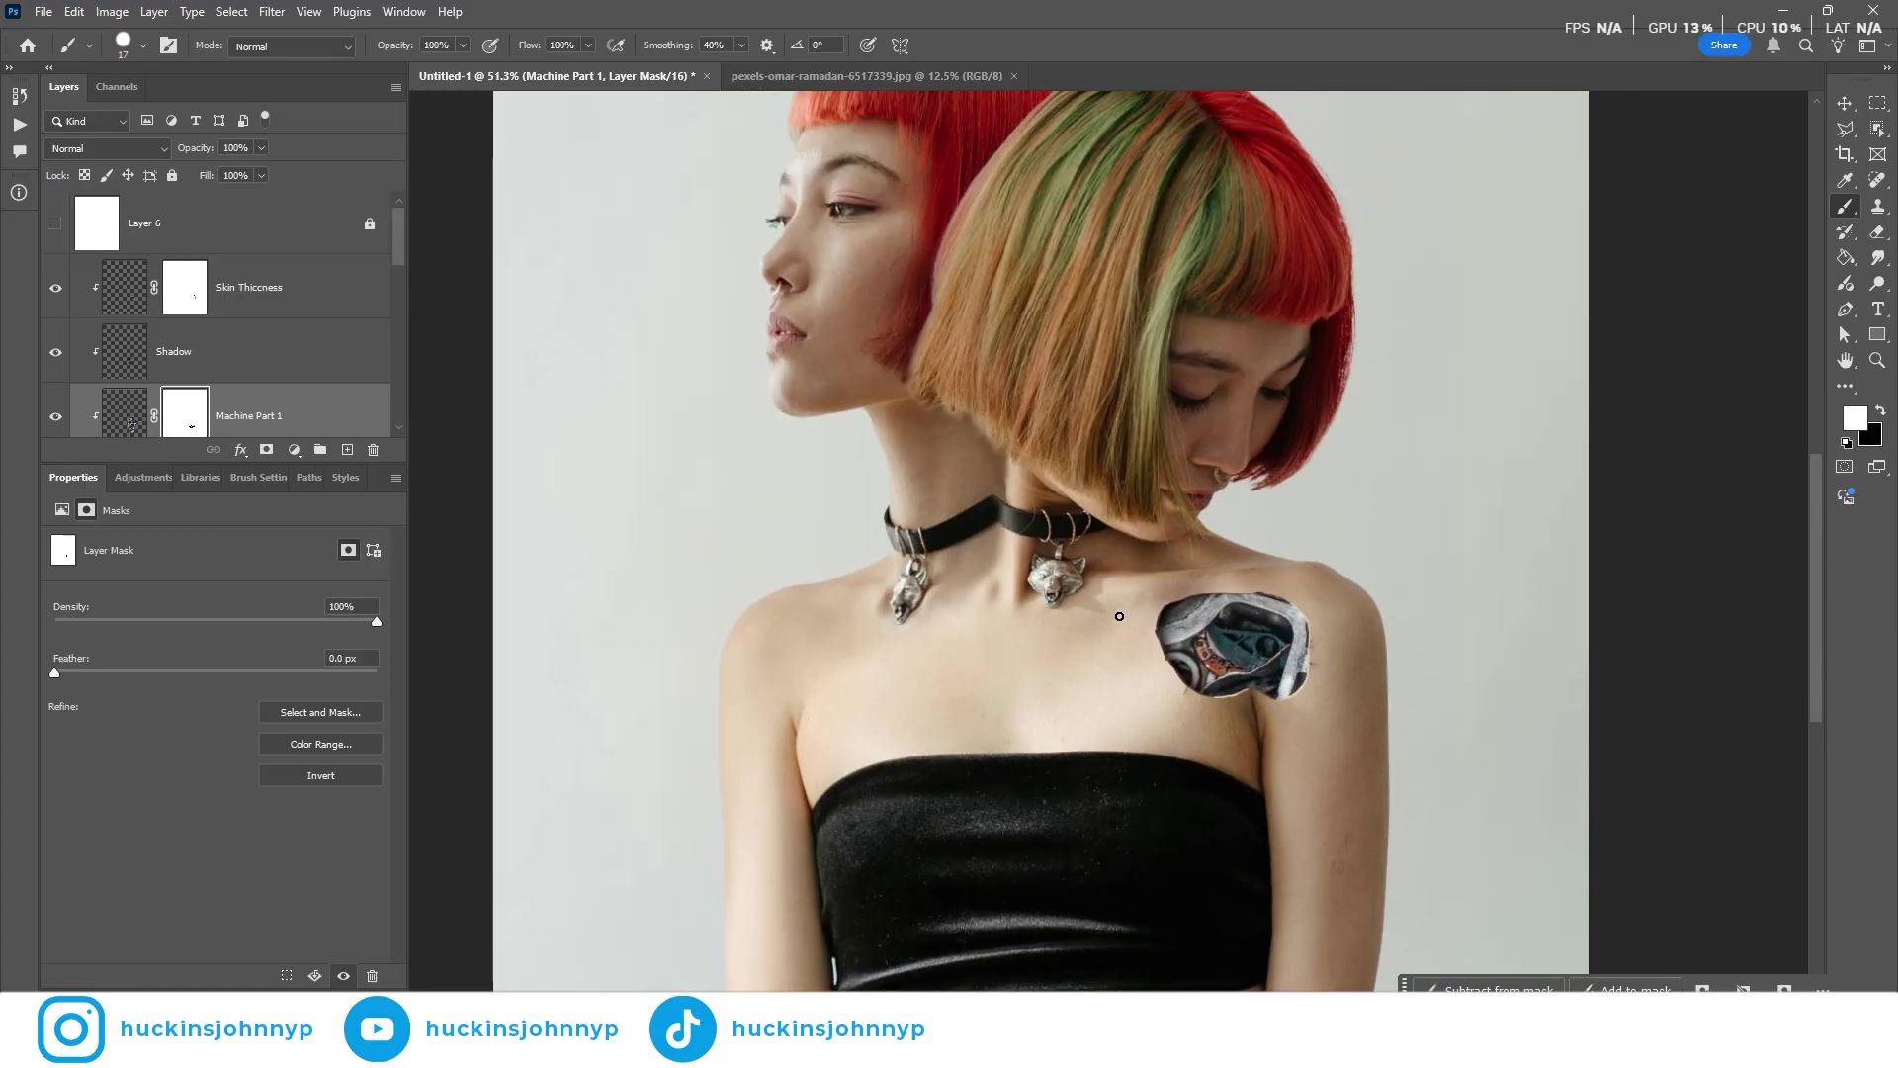
{"action": "scroll", "coordinate": [1111, 610], "scroll_direction": "down", "scroll_amount": 2}
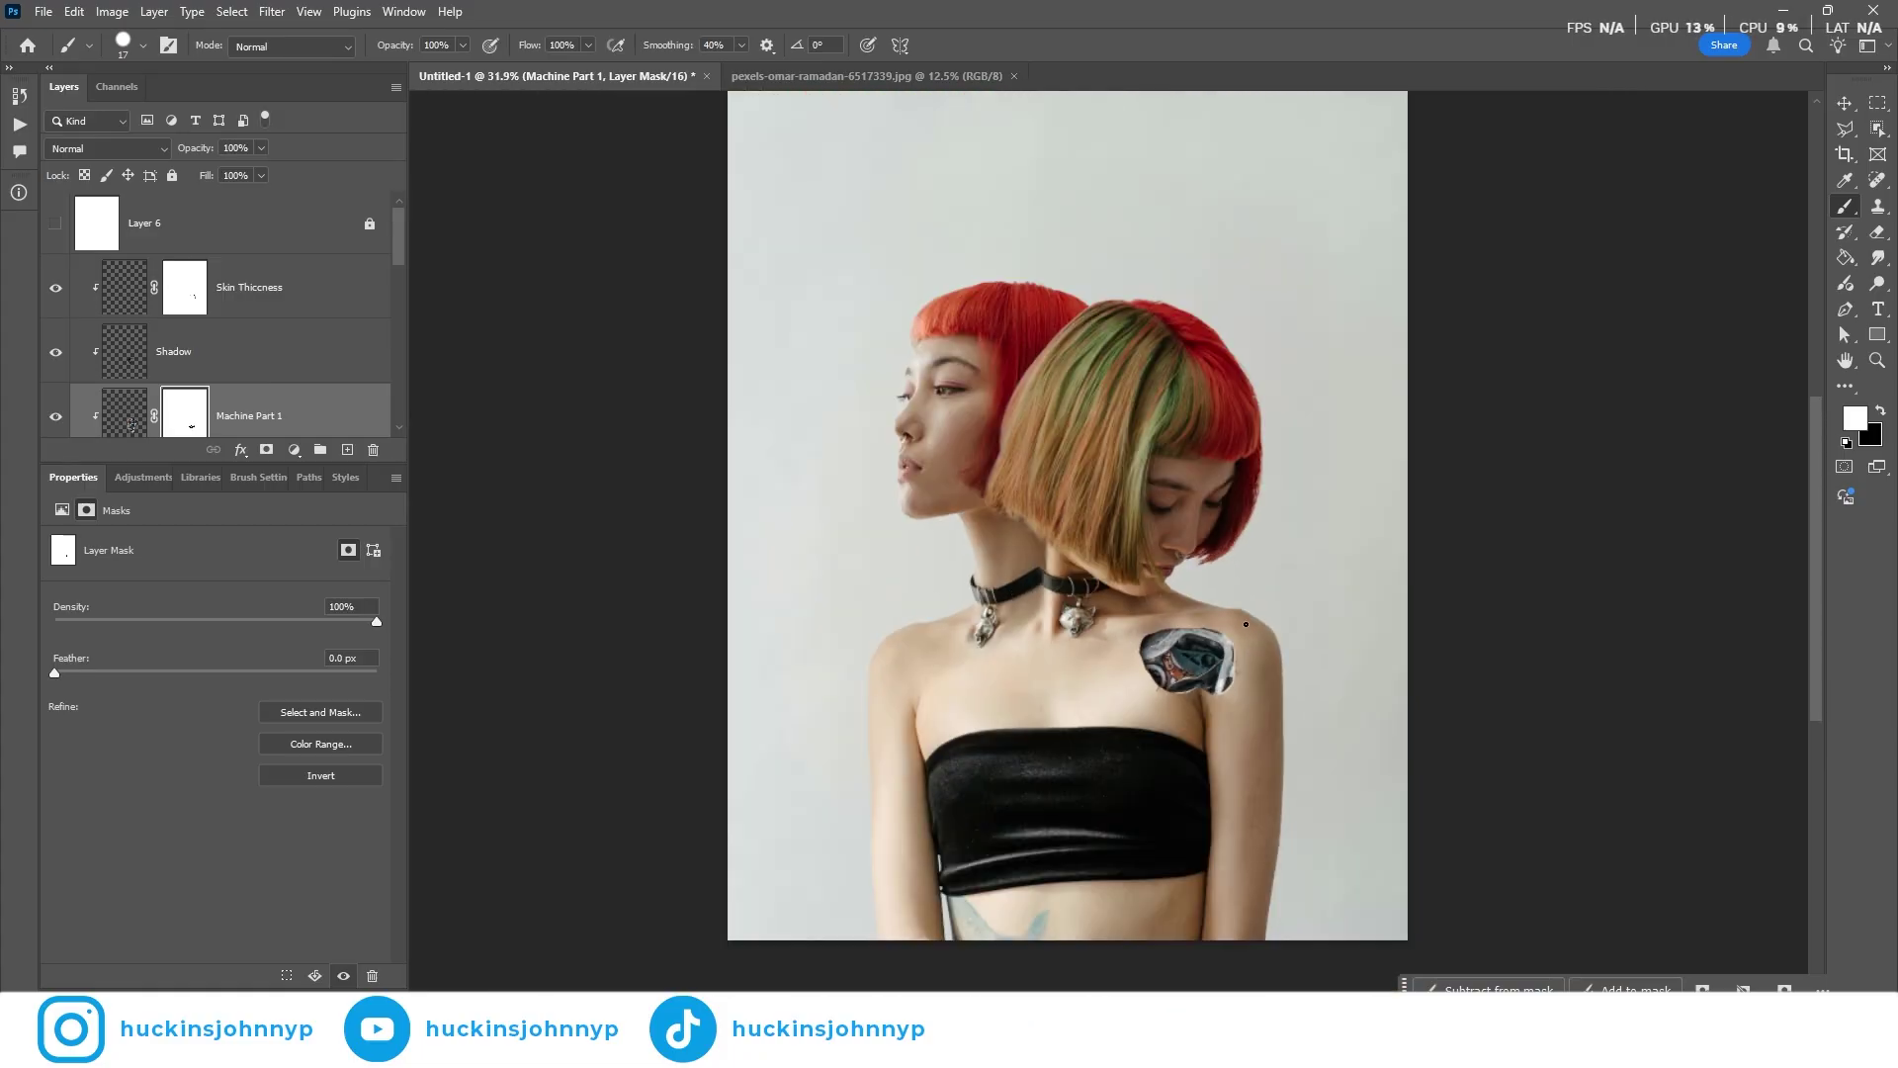
{"action": "scroll", "coordinate": [1243, 625], "scroll_direction": "up", "scroll_amount": 1}
{"action": "scroll", "coordinate": [1204, 666], "scroll_direction": "up", "scroll_amount": 1}
Turn the black-and-white check on again and select Layer 6
{"action": "left_click", "coordinate": [56, 223]}
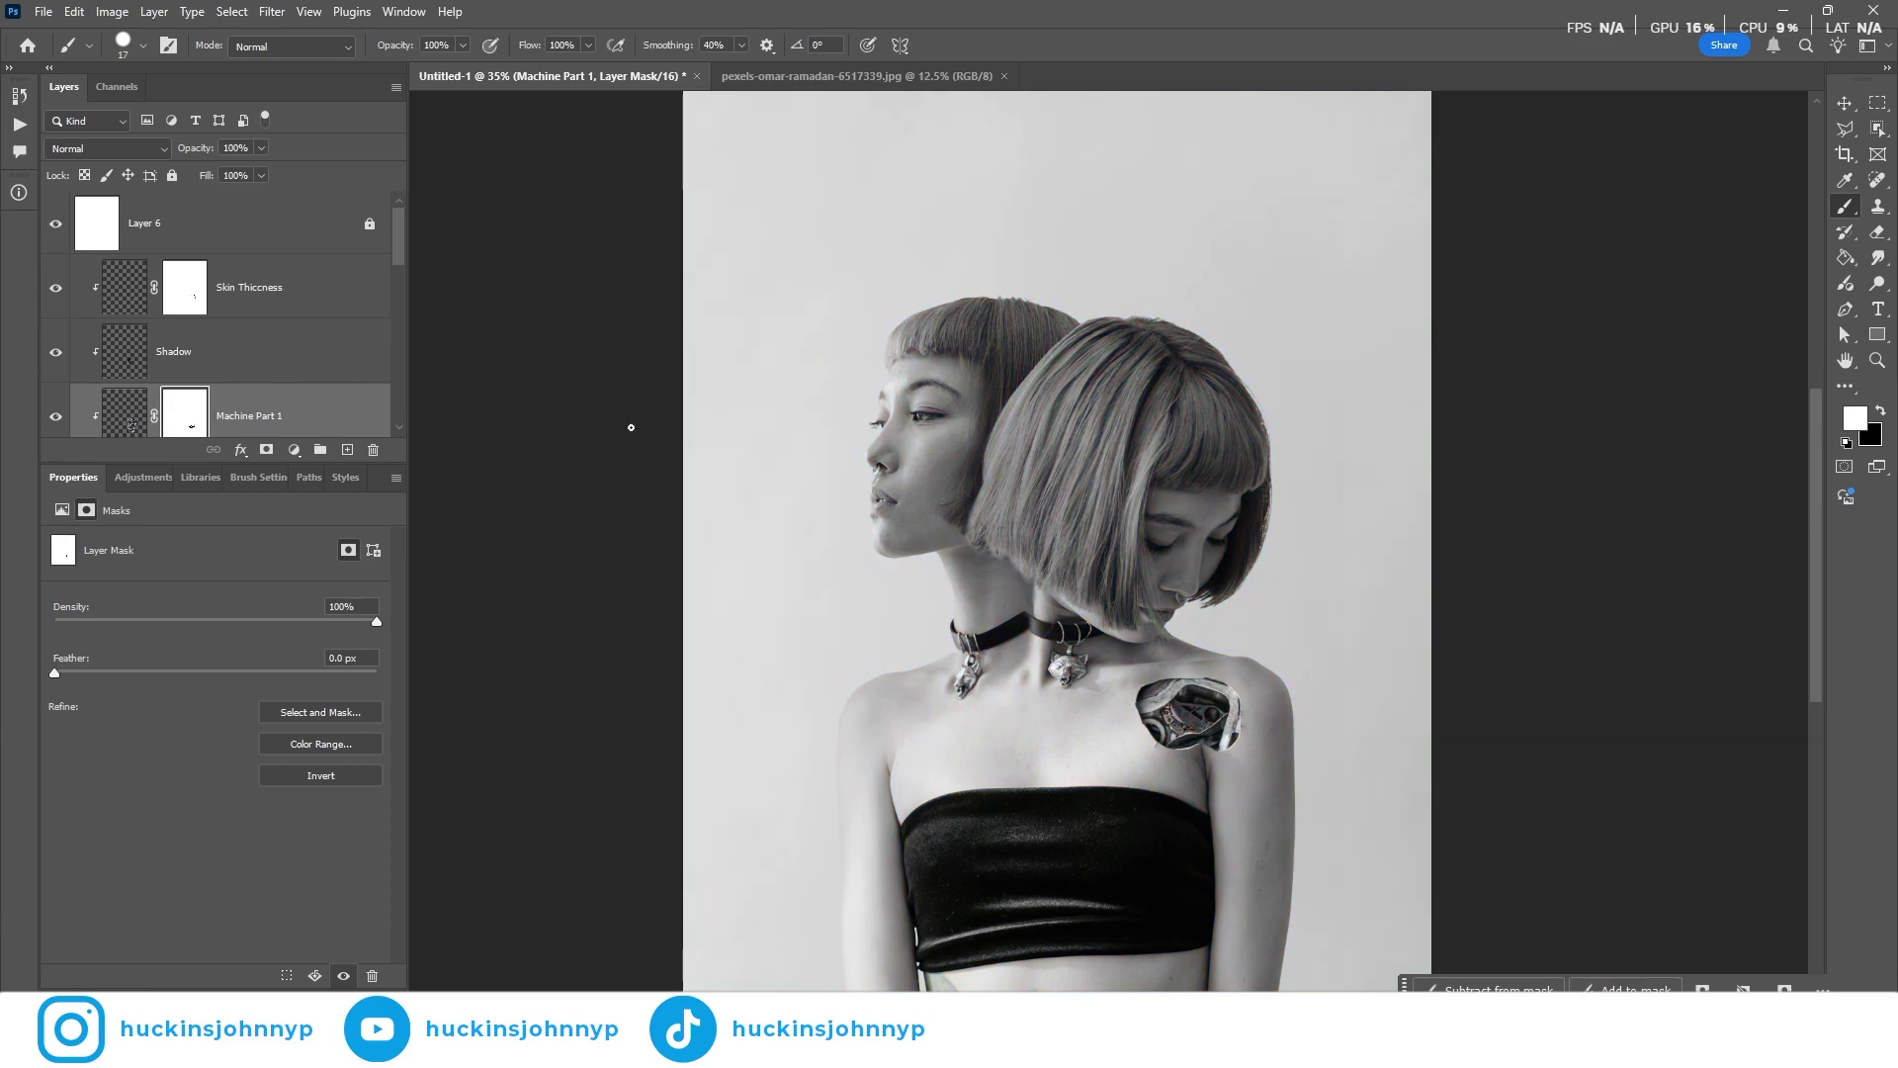
{"action": "scroll", "coordinate": [1276, 411], "scroll_direction": "down", "scroll_amount": 1}
{"action": "scroll", "coordinate": [1182, 637], "scroll_direction": "up", "scroll_amount": 1}
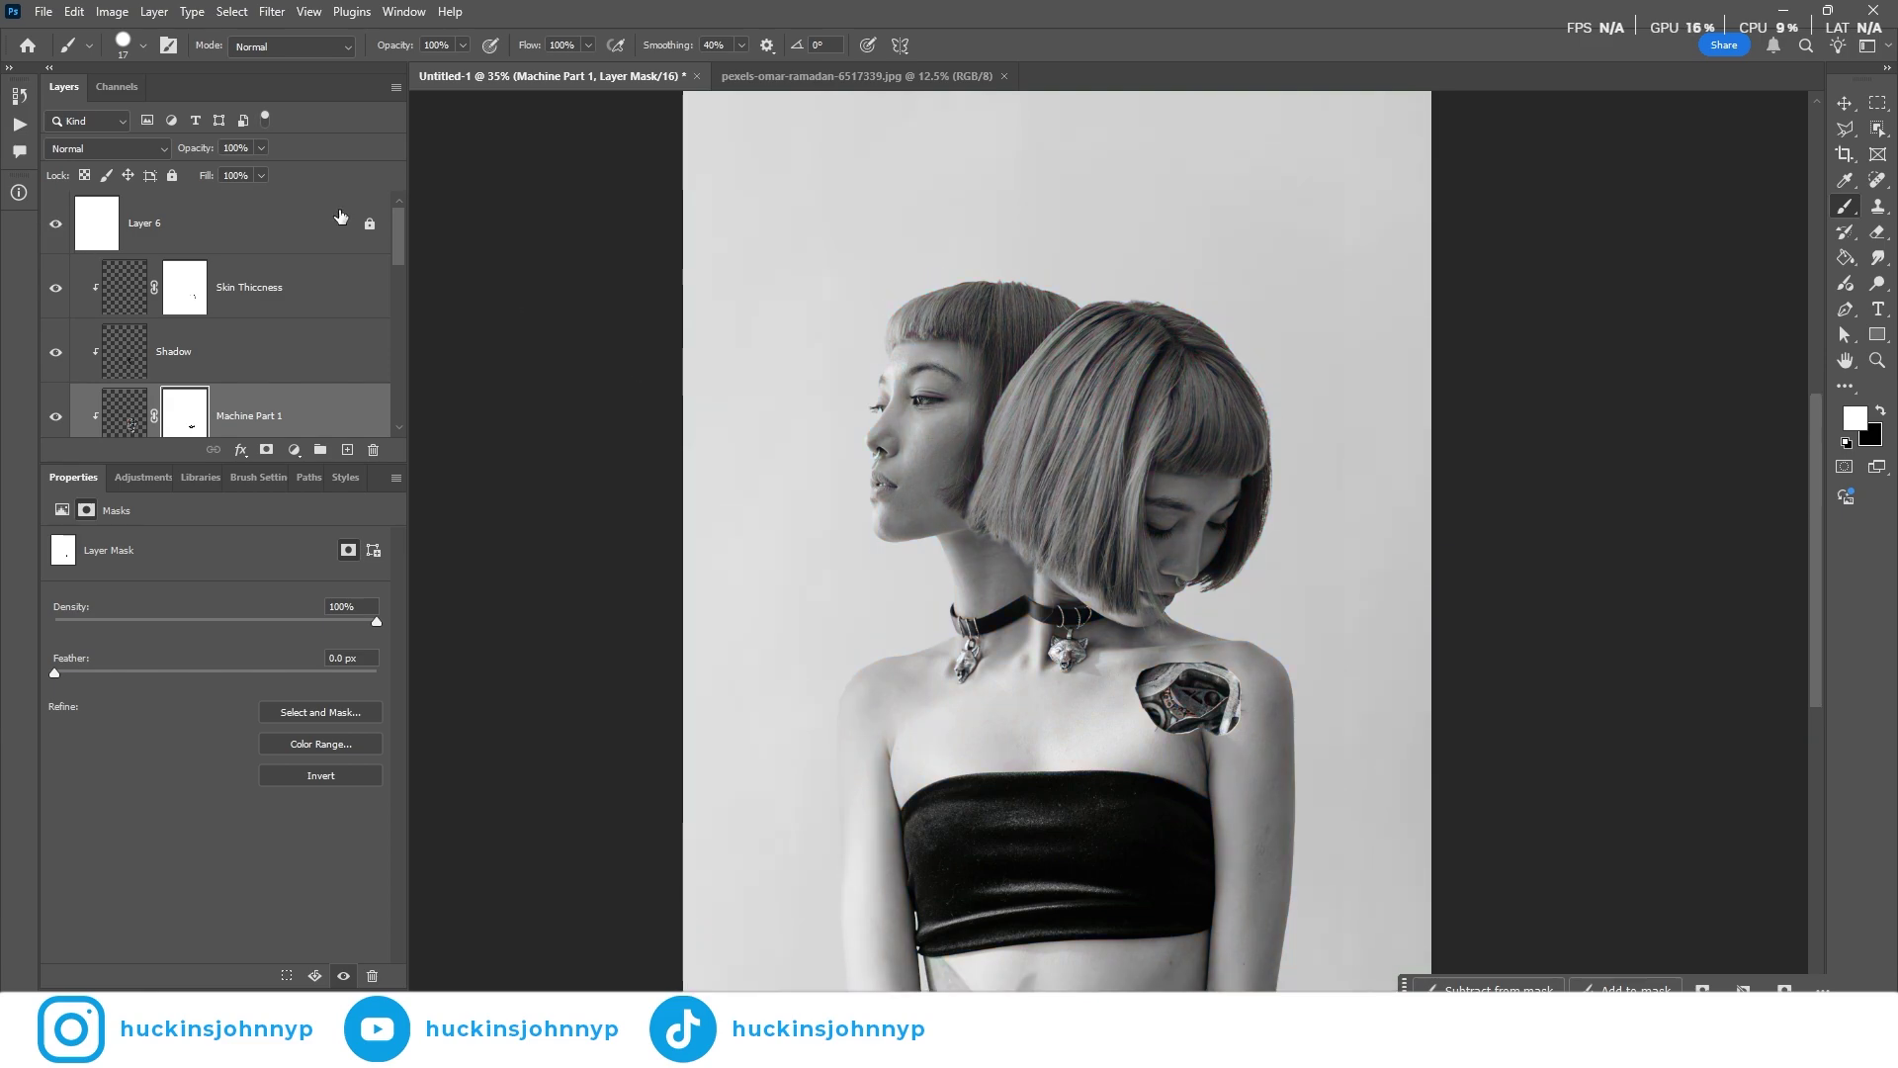
{"action": "left_click", "coordinate": [228, 235]}
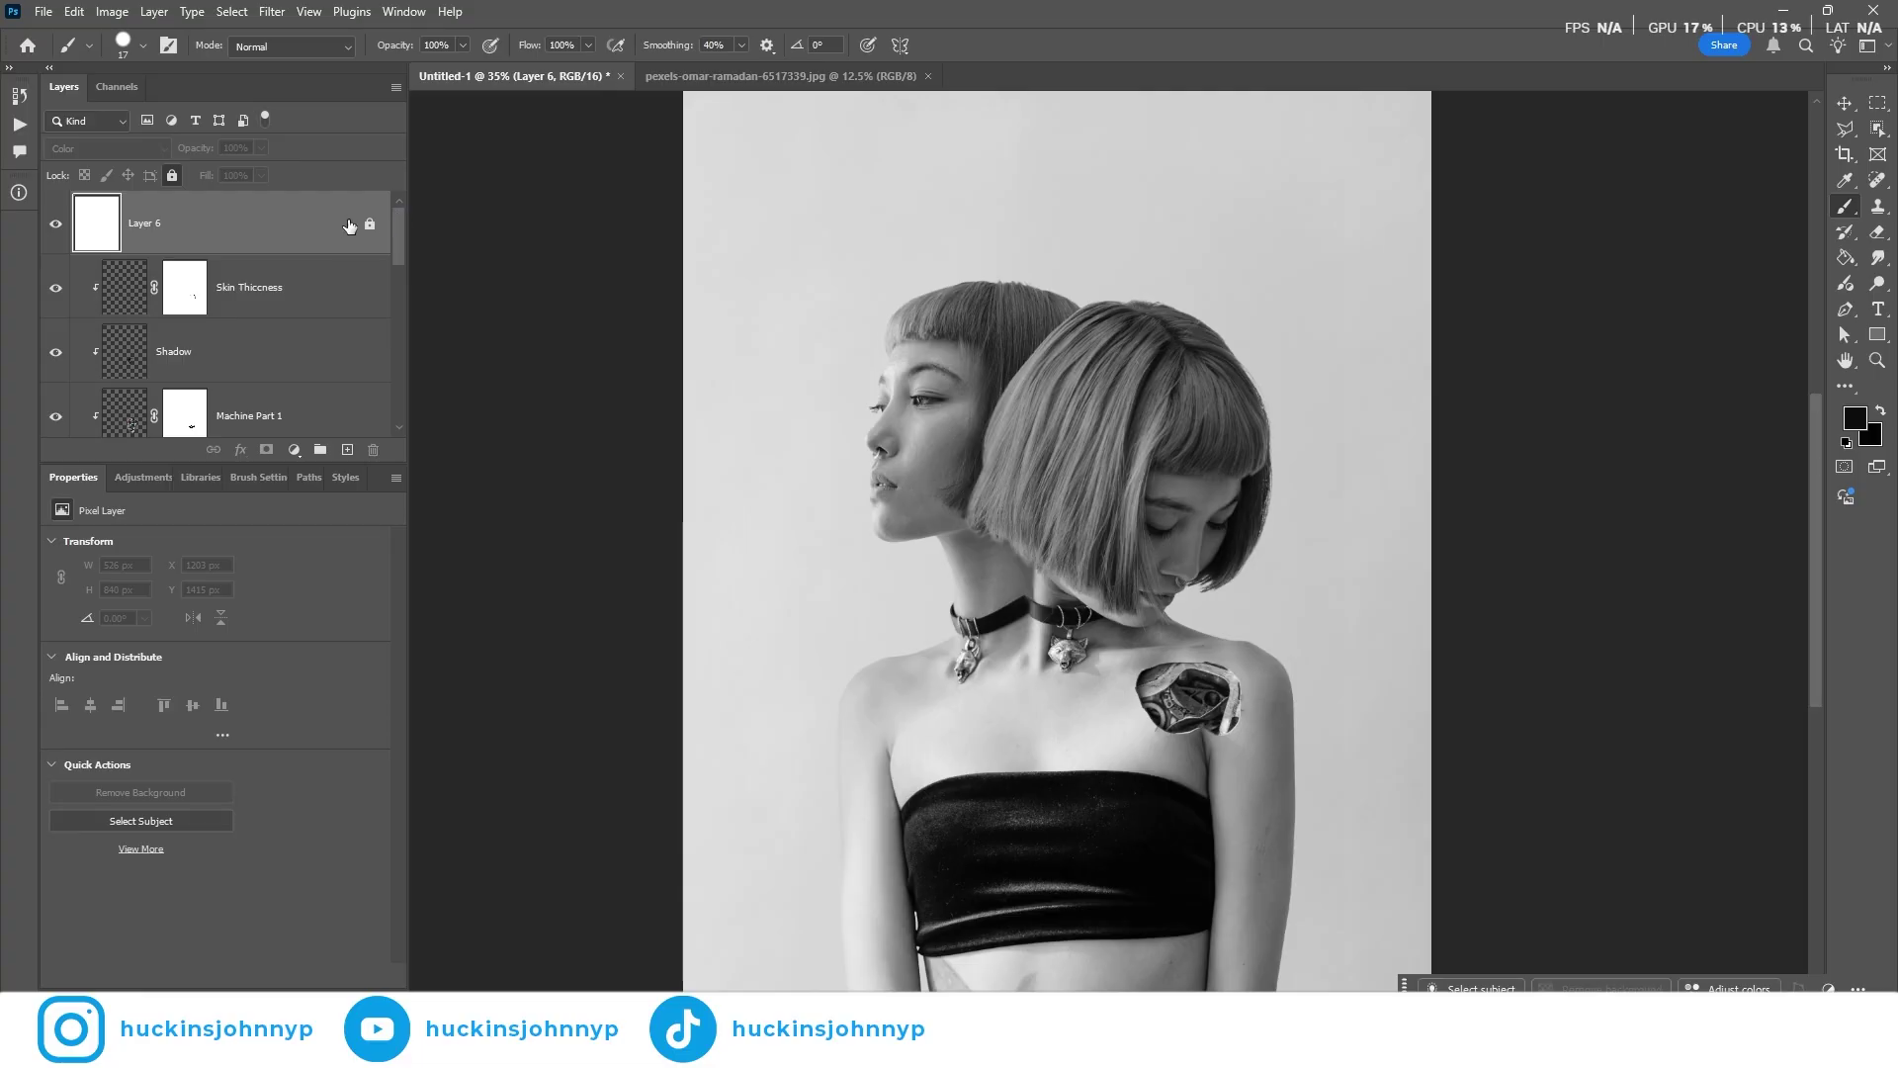
Stamp all visible layers into a new merged layer above Layer 6, try moving it aside and undo the move
{"action": "key", "text": "ctrl+shift+alt+e"}
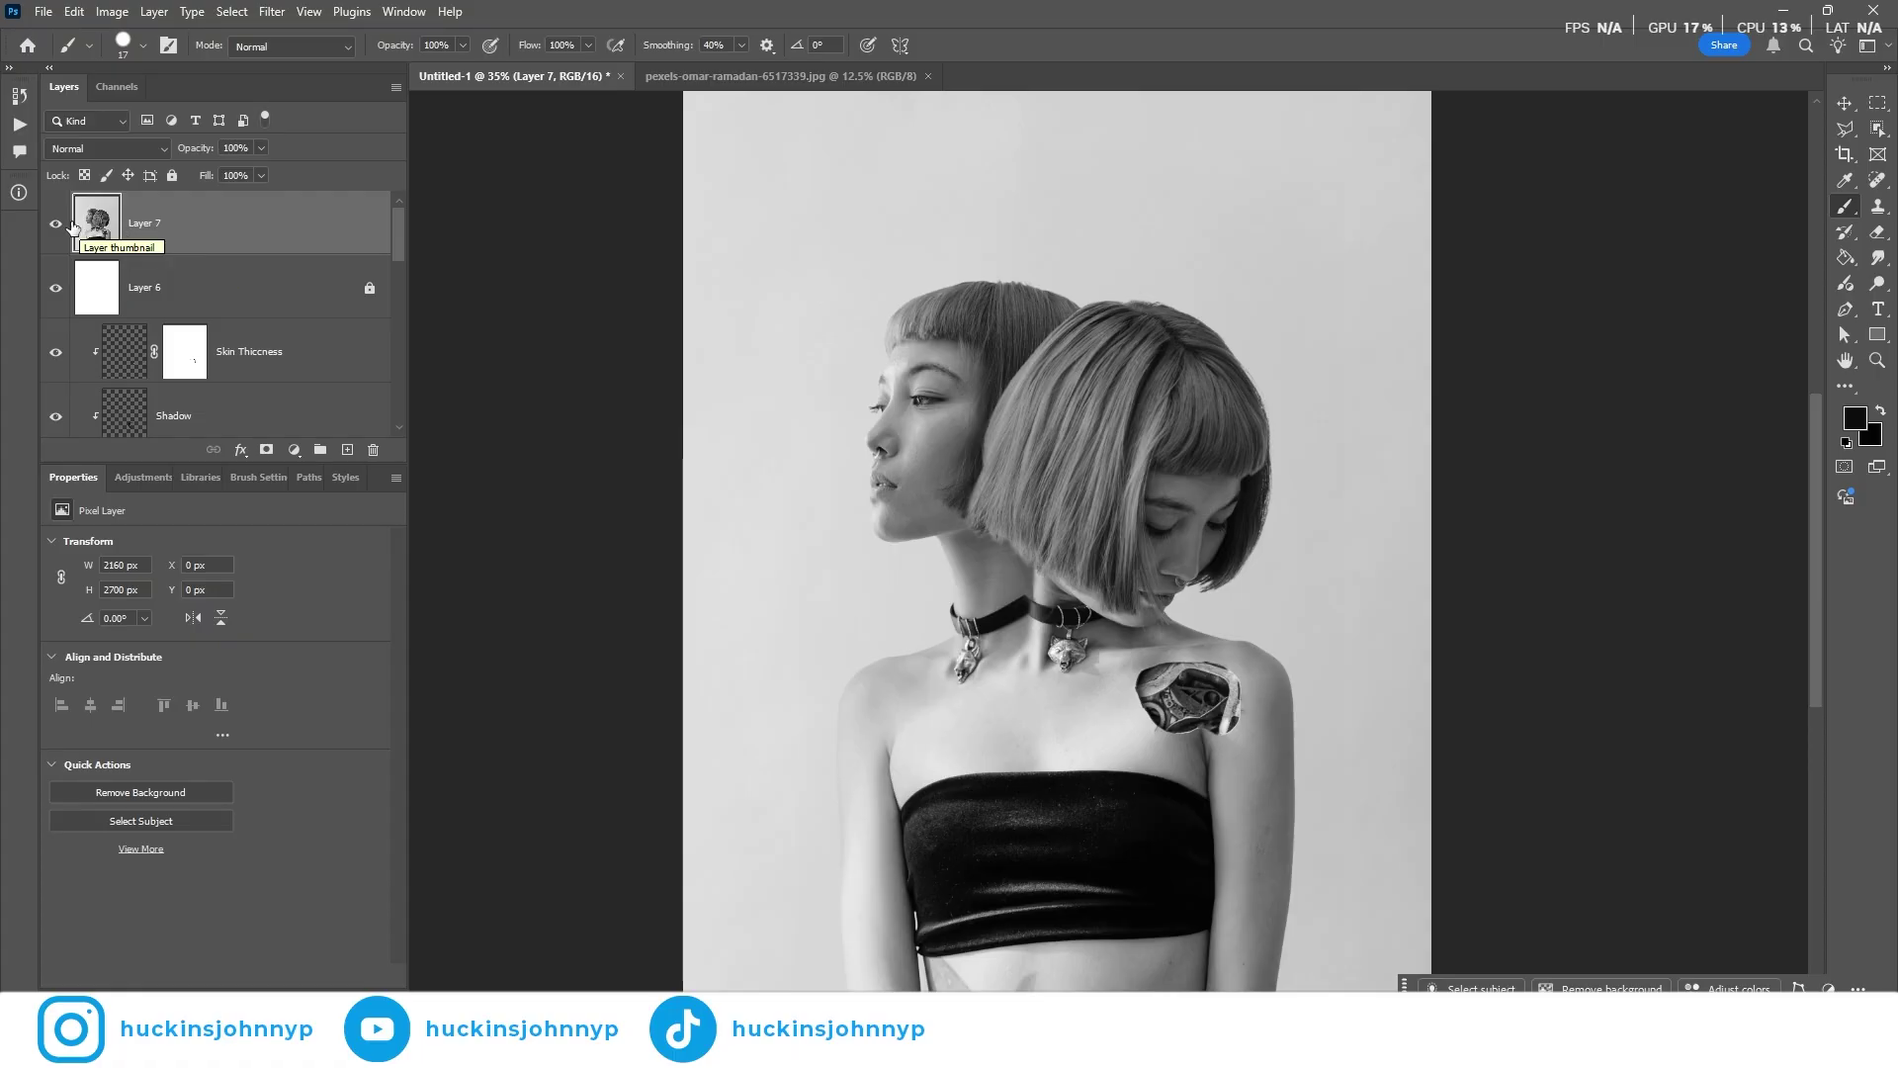
{"action": "key", "text": "v"}
{"action": "left_click_drag", "start_coordinate": [1021, 485], "coordinate": [1631, 597]}
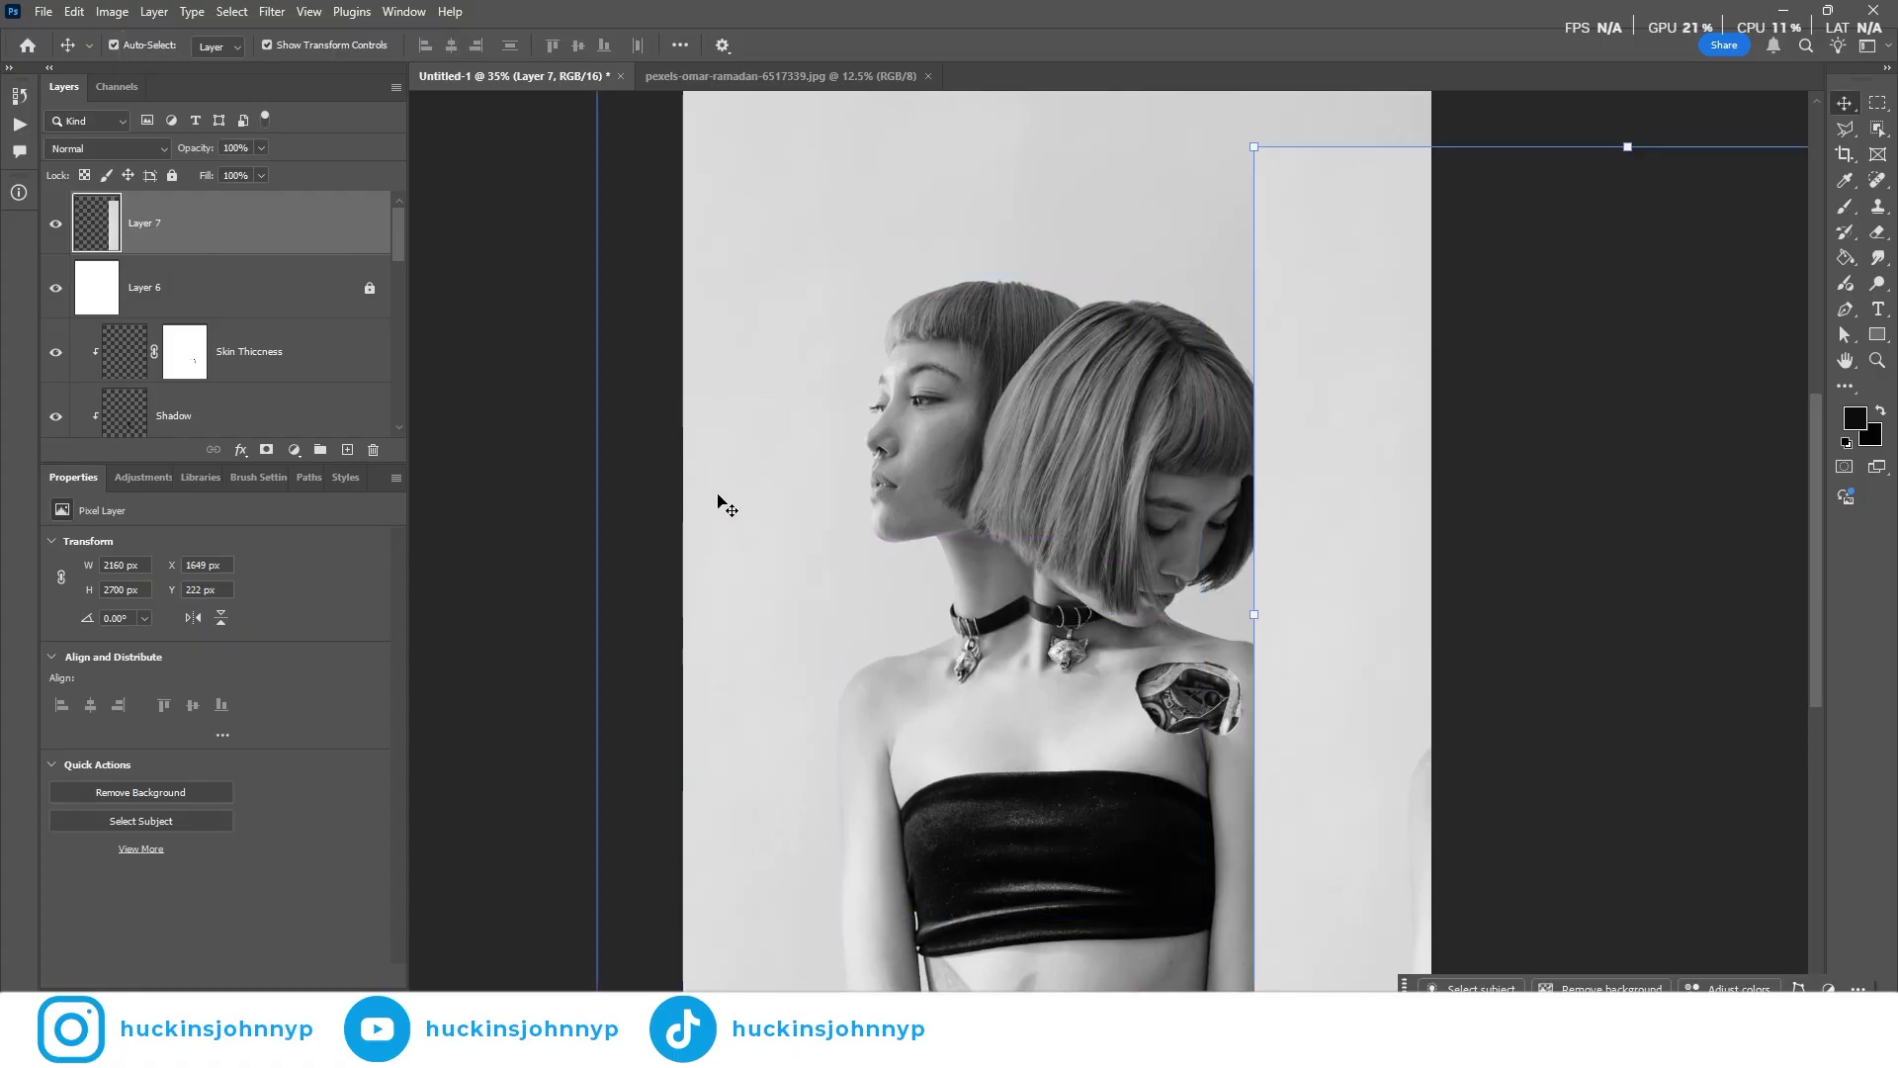
{"action": "key", "text": "ctrl+z"}
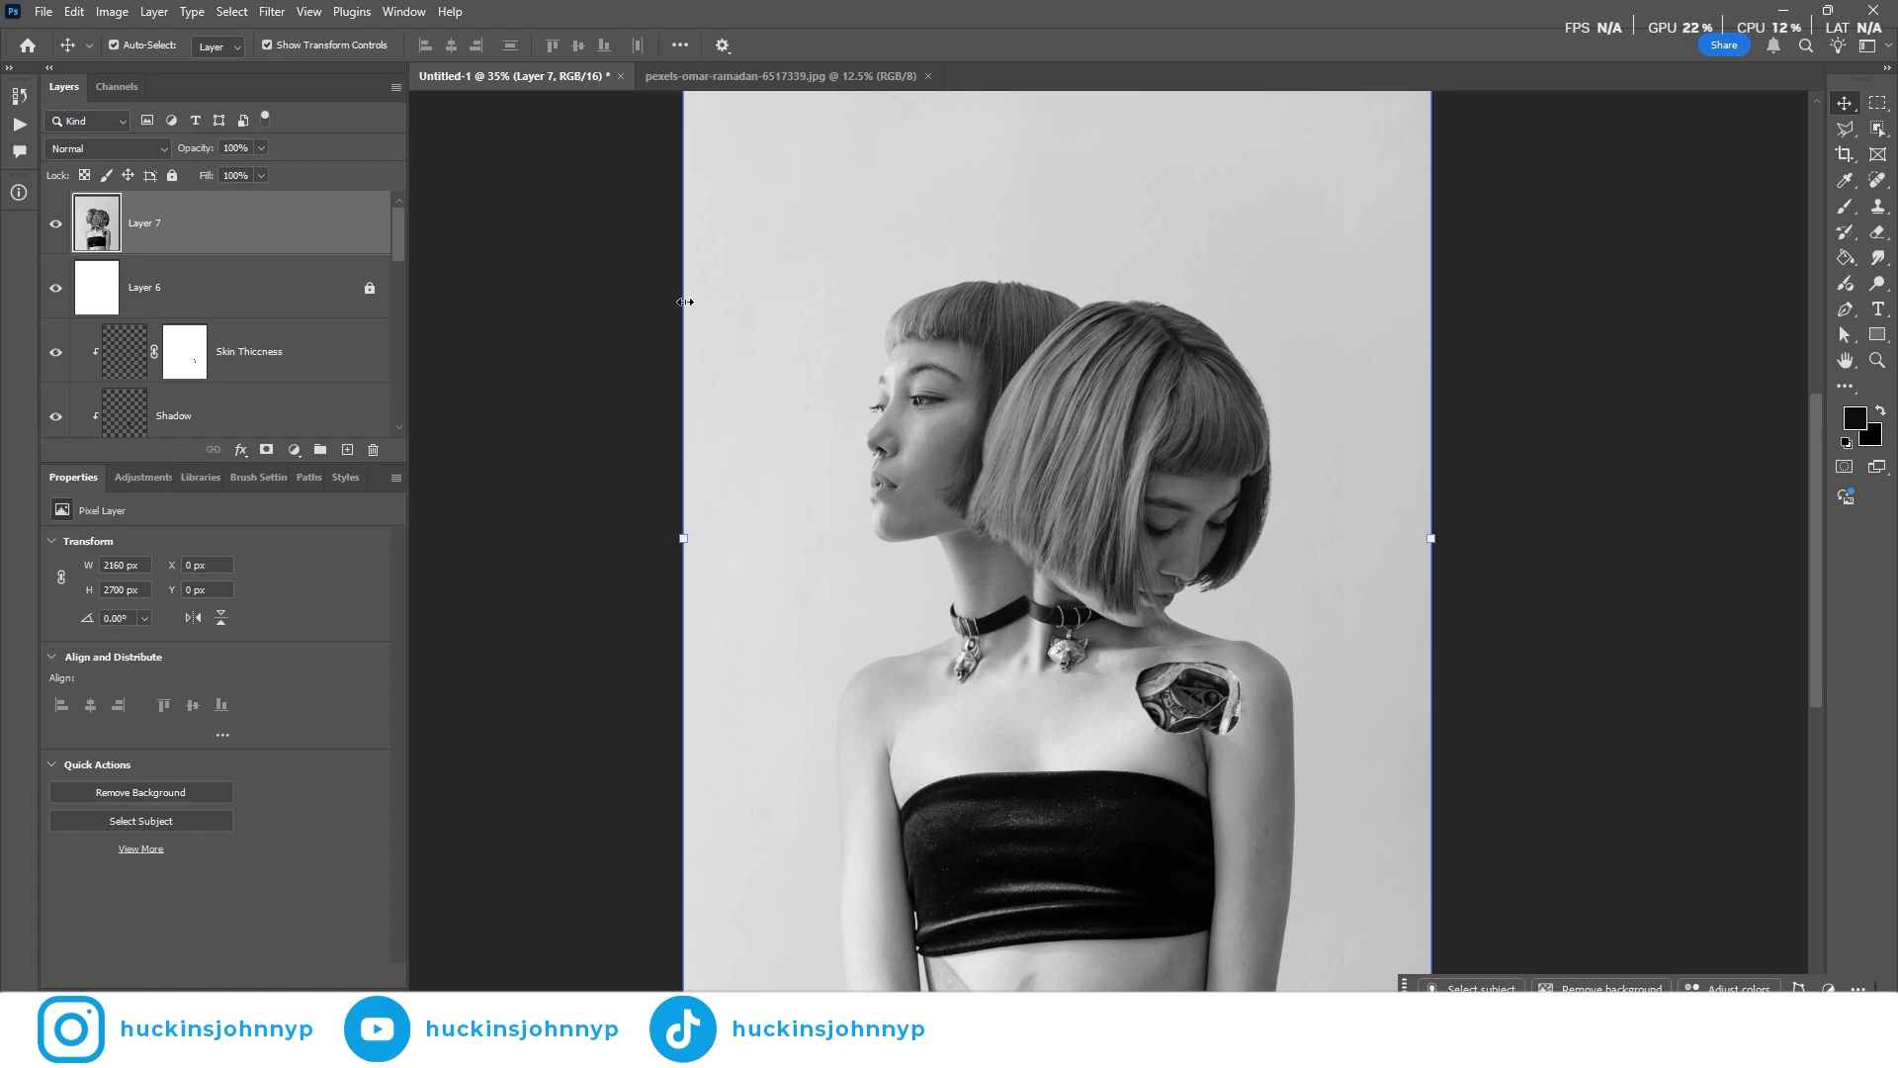
{"action": "left_click", "coordinate": [206, 316]}
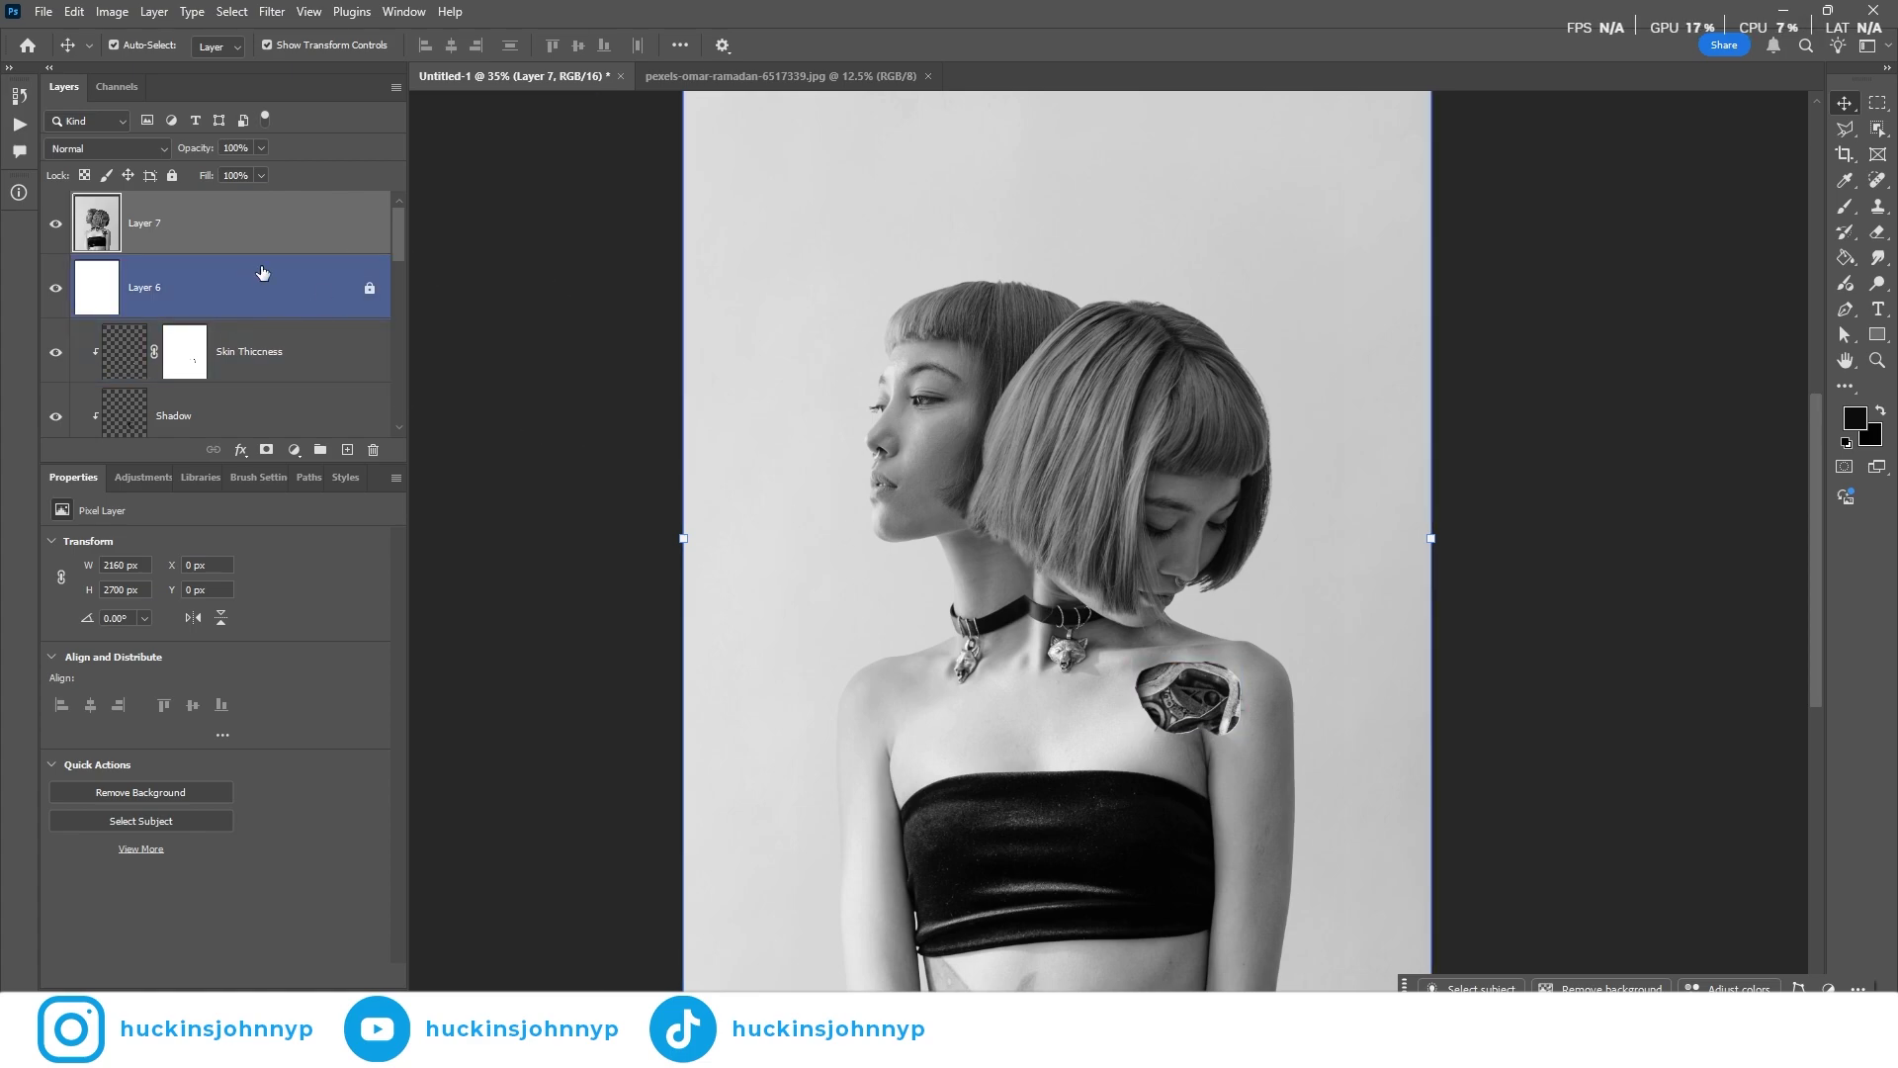
{"action": "left_click", "coordinate": [214, 244]}
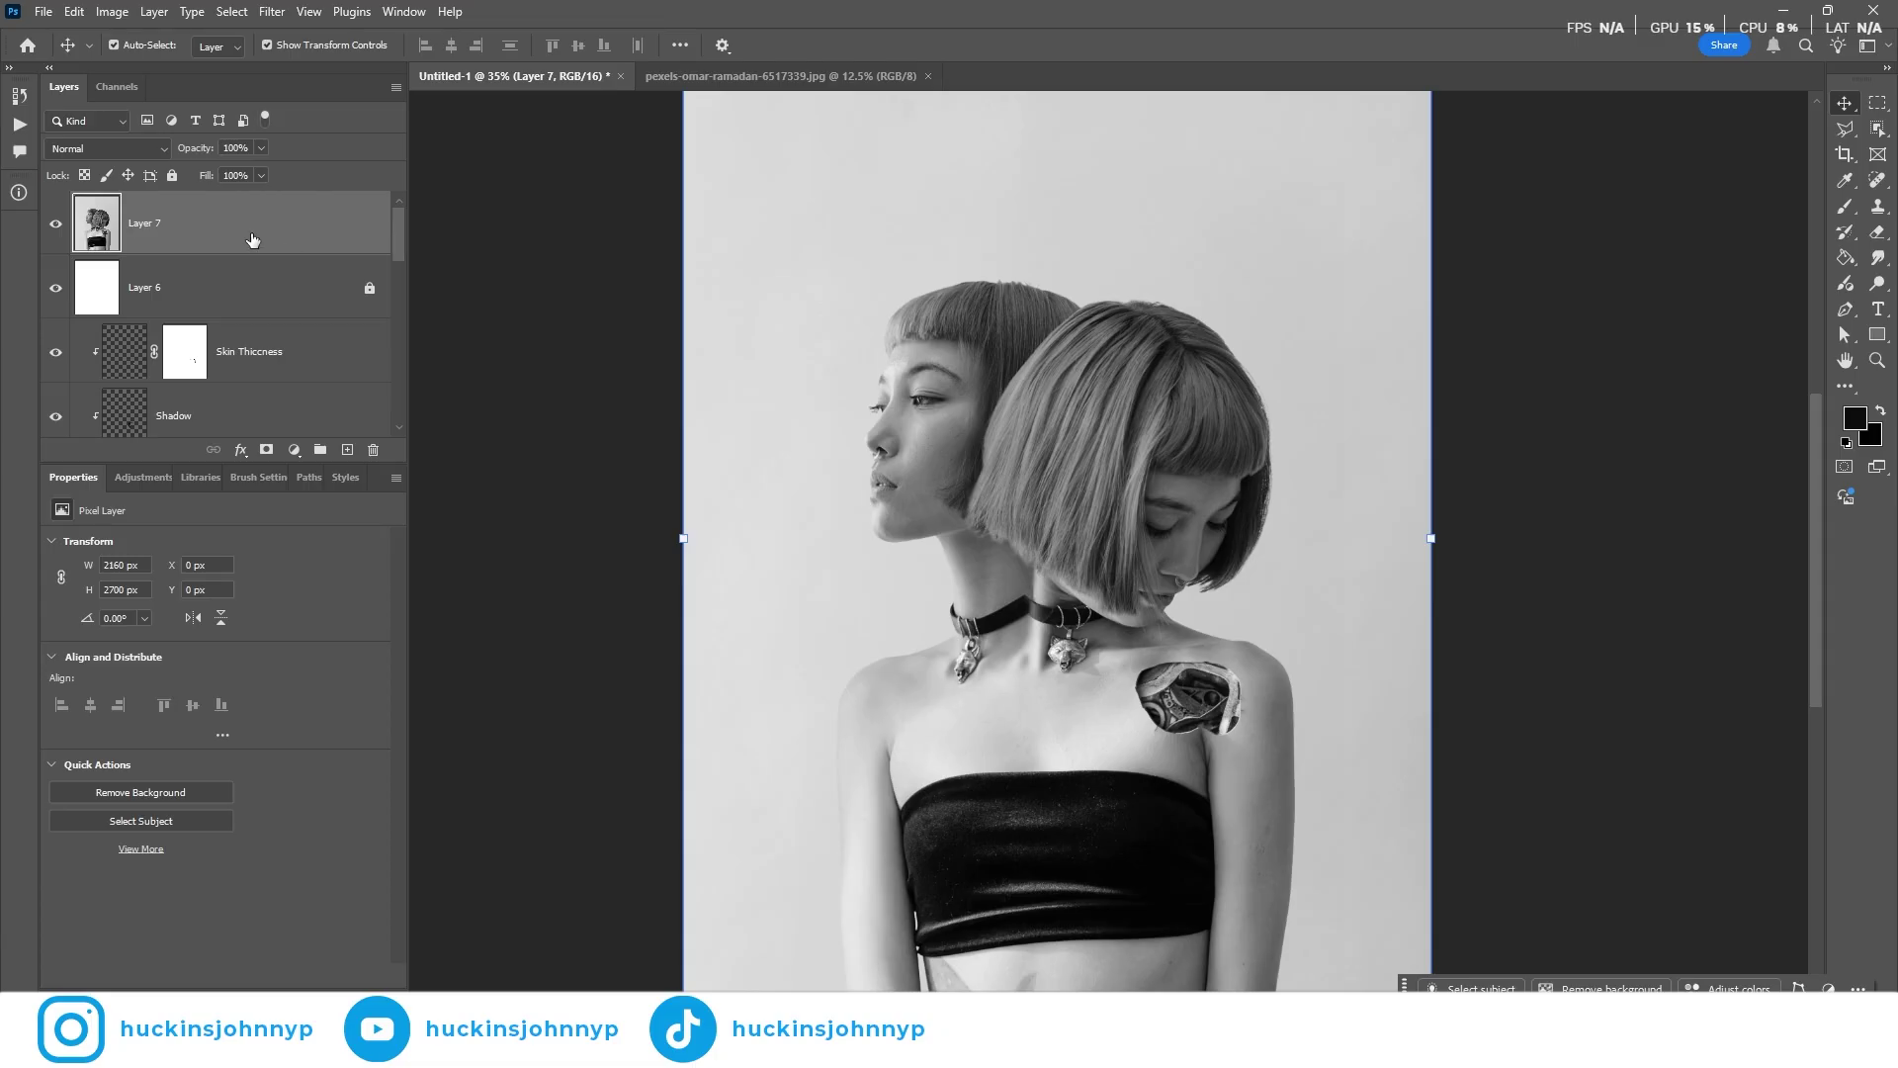
{"action": "left_click", "coordinate": [318, 286]}
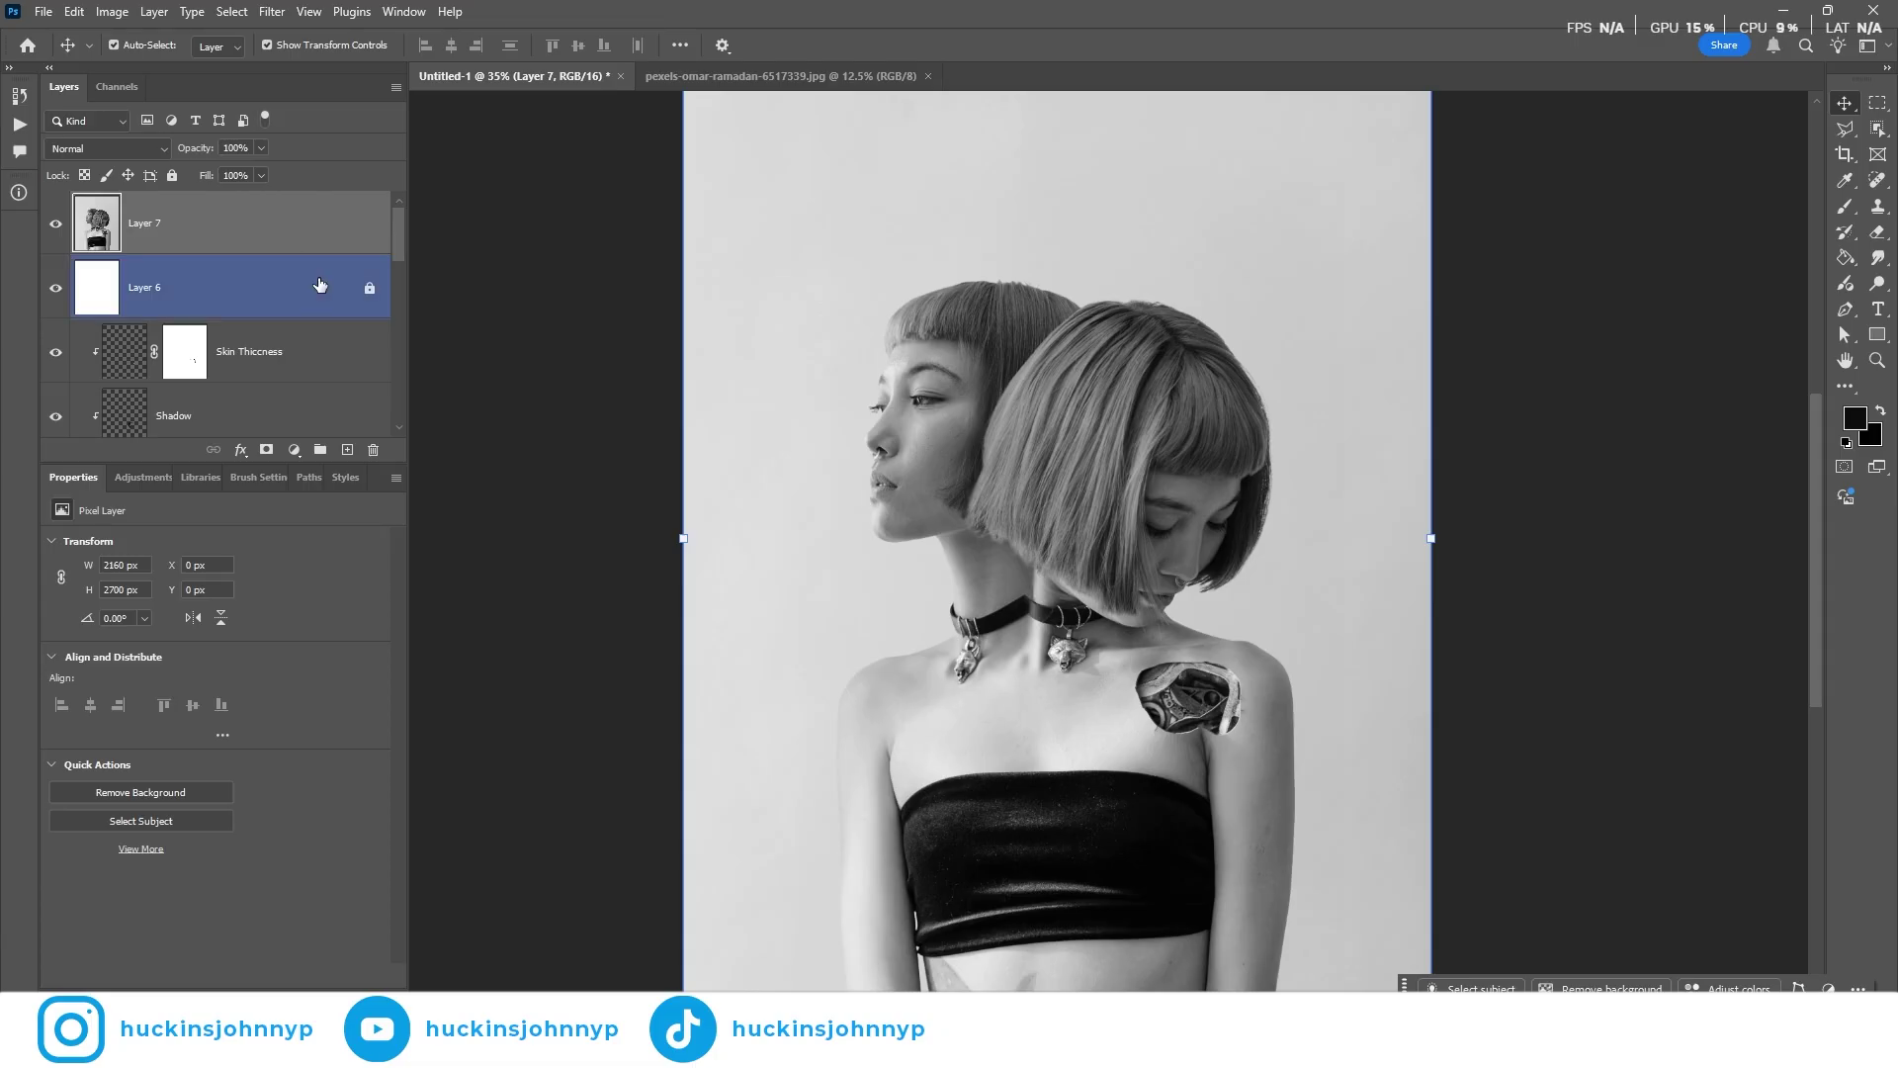
Add a pure red (ff0000) Solid Color fill layer above the merged copy and set its blend mode to Difference
{"action": "left_click", "coordinate": [294, 450]}
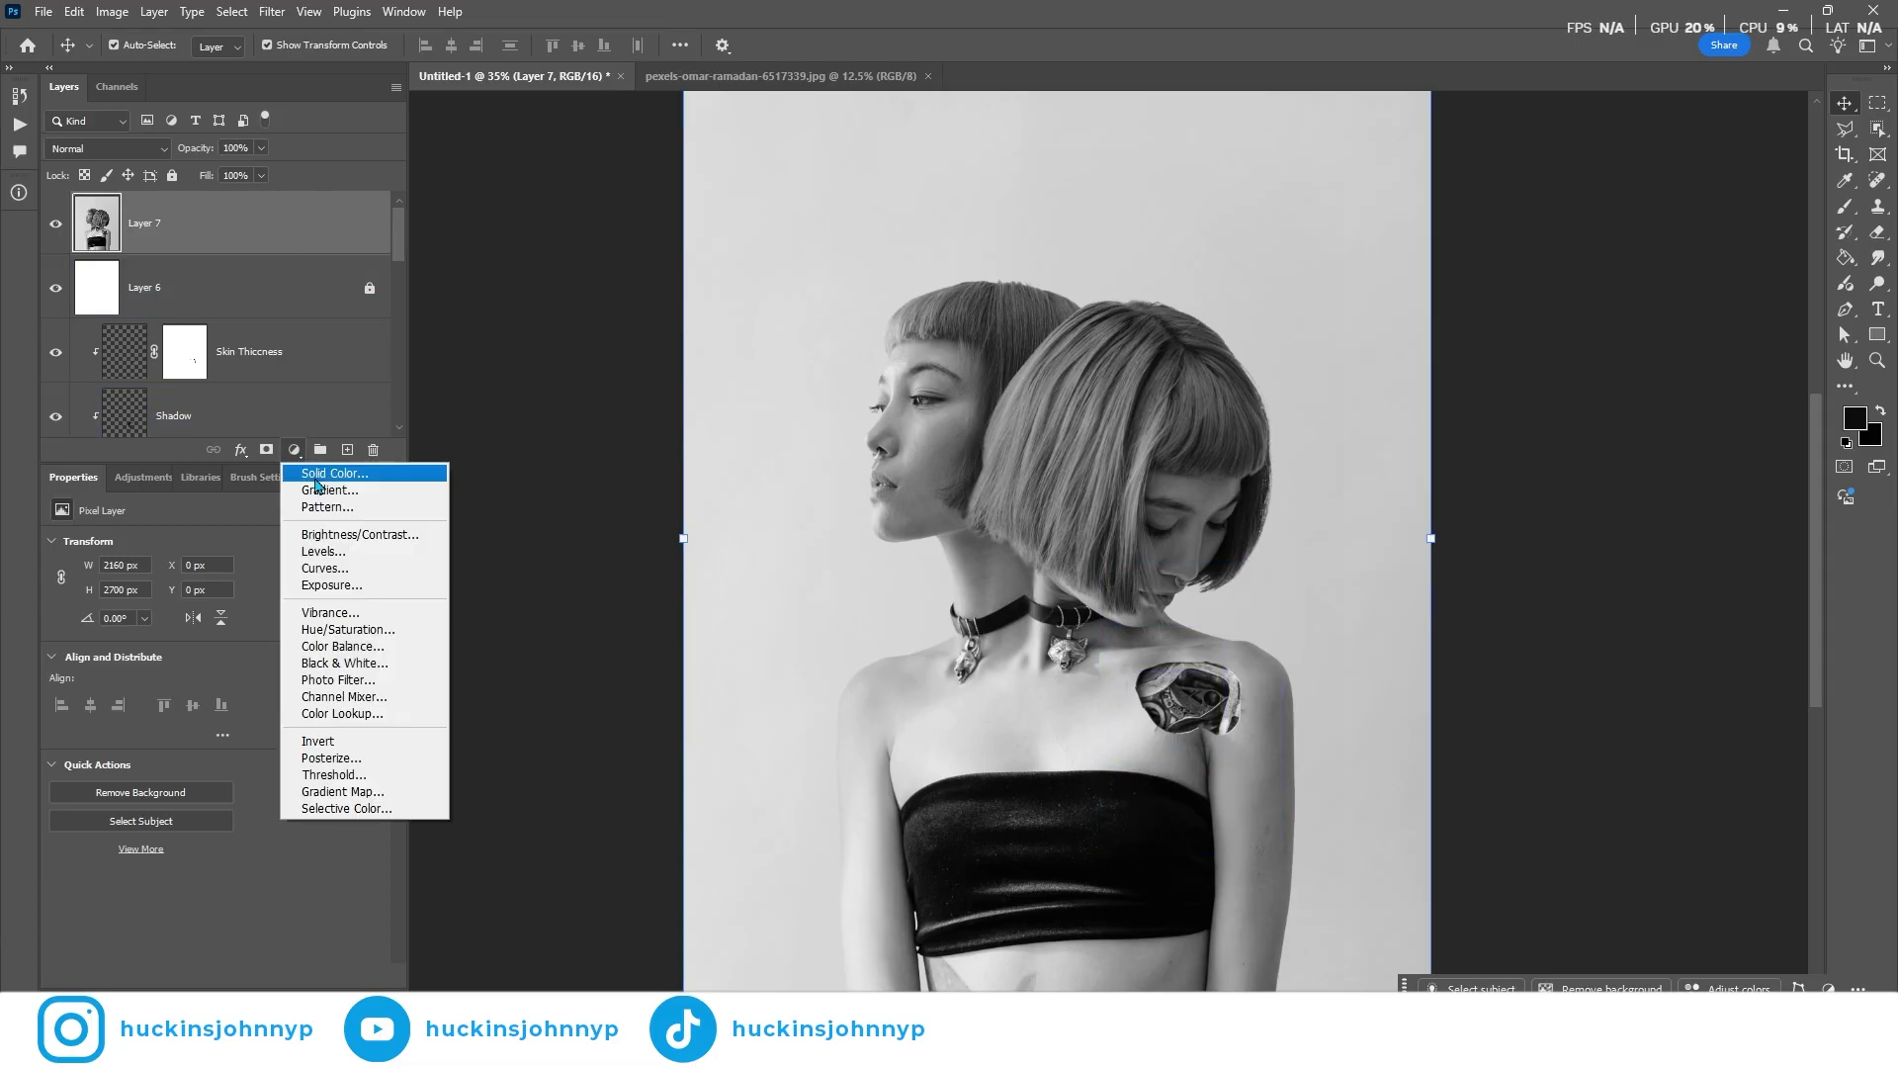
{"action": "left_click", "coordinate": [315, 476]}
{"action": "left_click_drag", "start_coordinate": [781, 514], "coordinate": [822, 485]}
{"action": "key", "text": "Return"}
{"action": "left_click", "coordinate": [84, 154]}
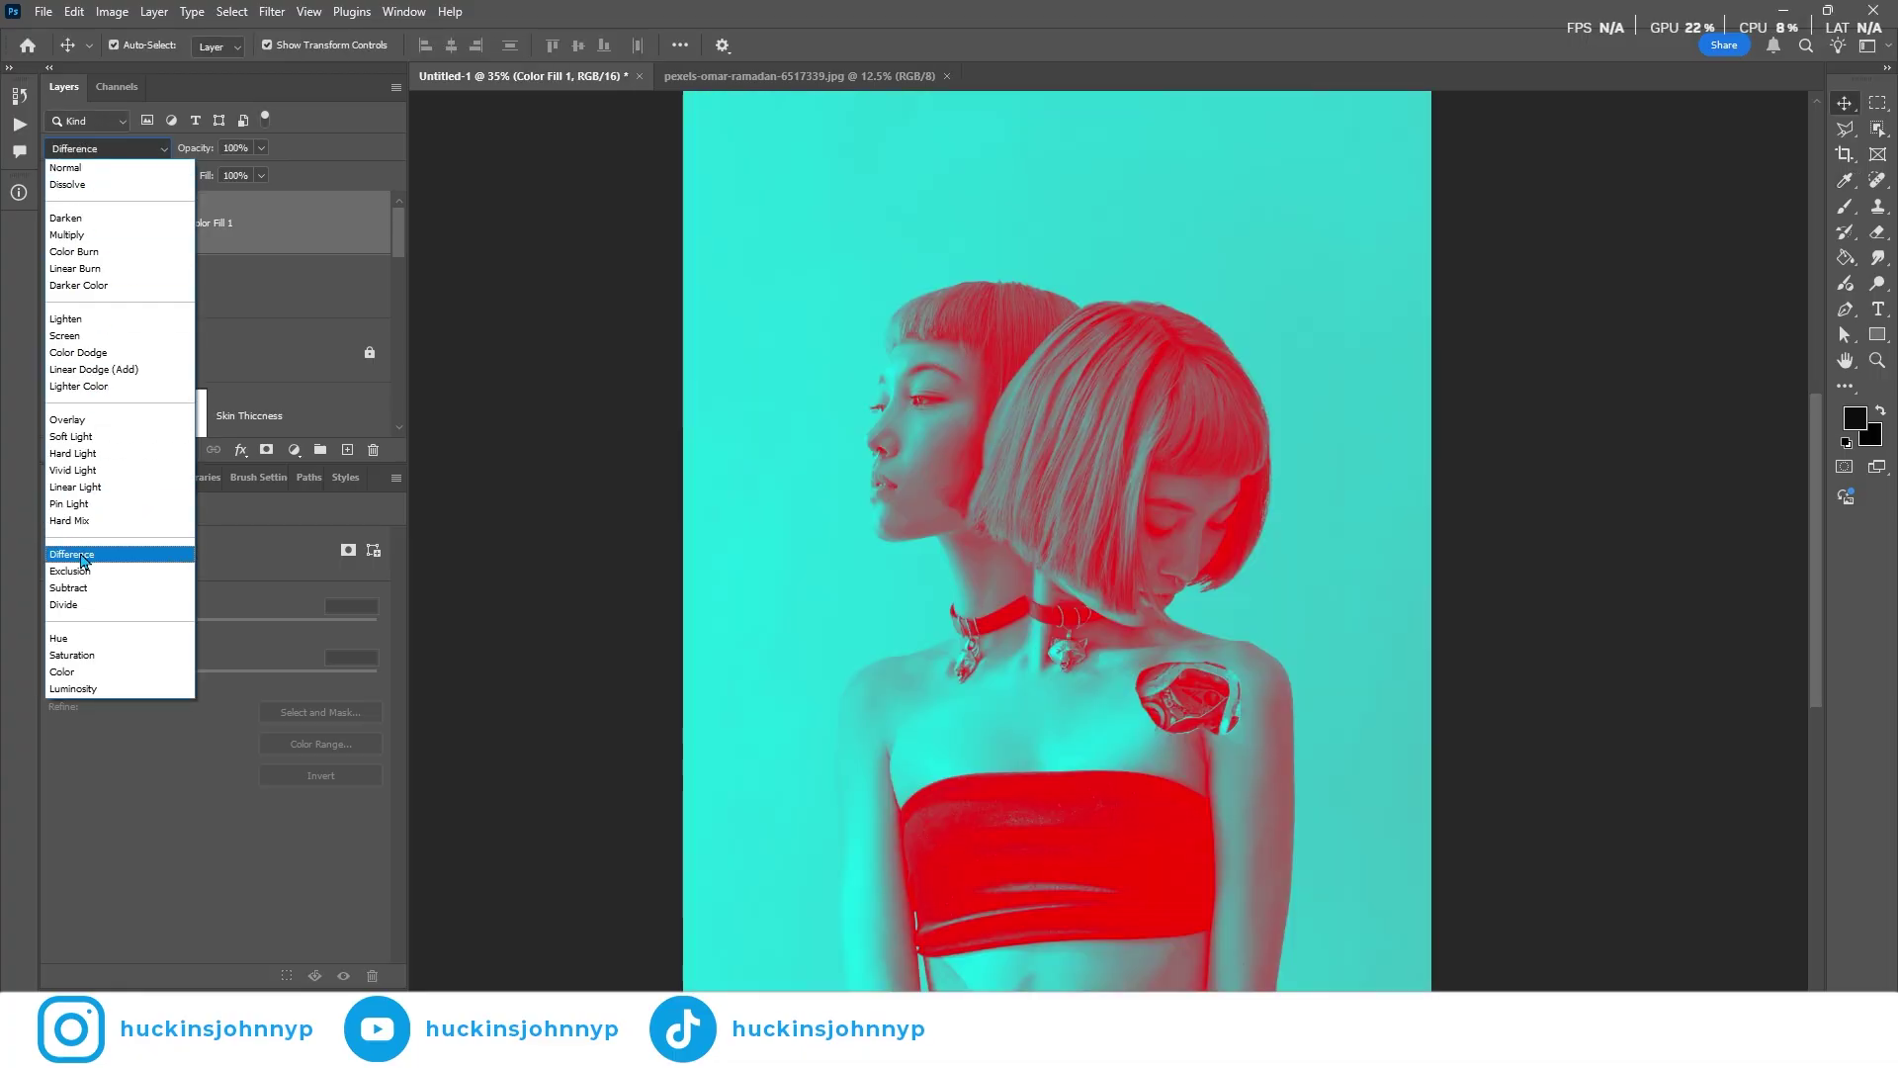
{"action": "left_click", "coordinate": [83, 555]}
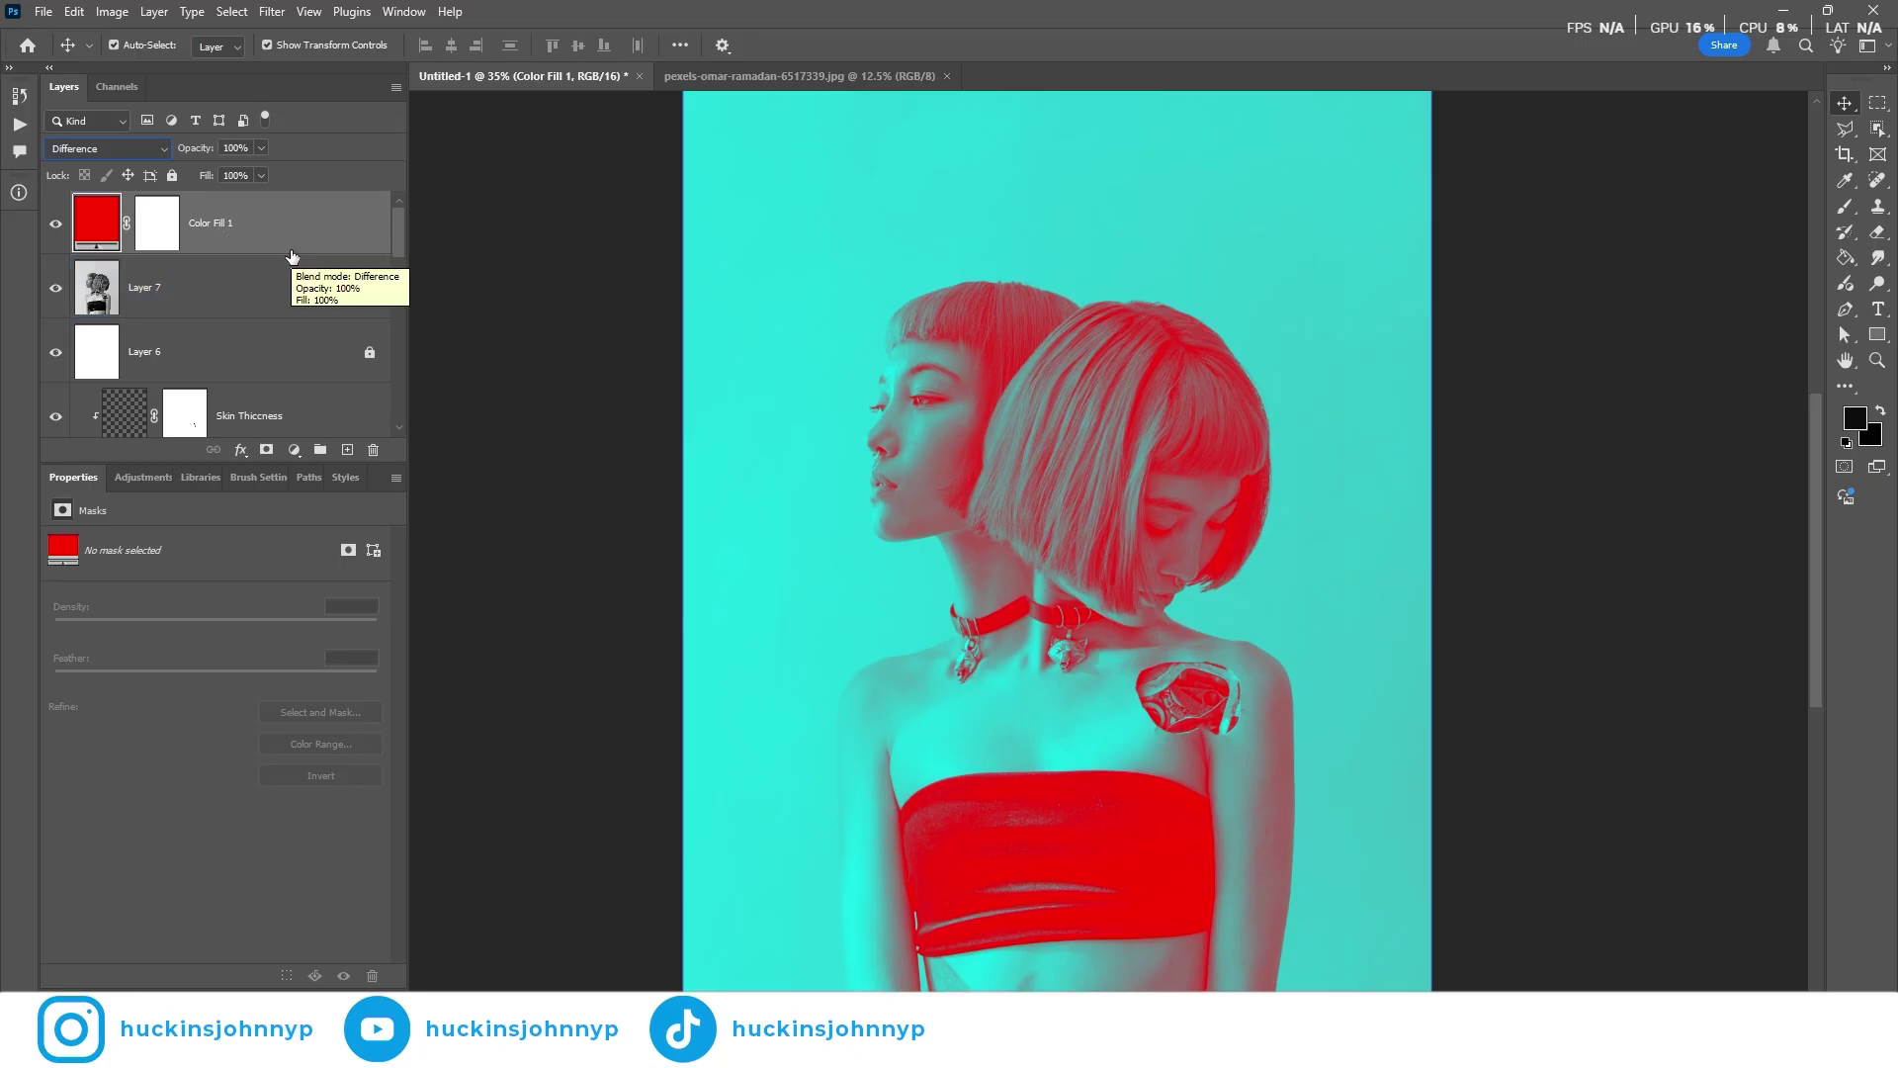
Try adjusting the Fill and Opacity of the red Difference fill layer
{"action": "left_click", "coordinate": [260, 175]}
{"action": "mouse_move", "coordinate": [267, 196]}
{"action": "left_mouse_down"}
{"action": "mouse_move", "coordinate": [206, 211]}
{"action": "mouse_move", "coordinate": [247, 206]}
{"action": "mouse_move", "coordinate": [271, 170]}
{"action": "mouse_move", "coordinate": [212, 173]}
{"action": "mouse_move", "coordinate": [285, 151]}
{"action": "mouse_move", "coordinate": [220, 203]}
{"action": "mouse_move", "coordinate": [272, 201]}
{"action": "left_mouse_up"}
{"action": "left_click", "coordinate": [264, 152]}
{"action": "left_click", "coordinate": [261, 175]}
Try cyan and blue tones such as 00b5f1 for the Difference fill layer and restore its original red
{"action": "double_click", "coordinate": [96, 223]}
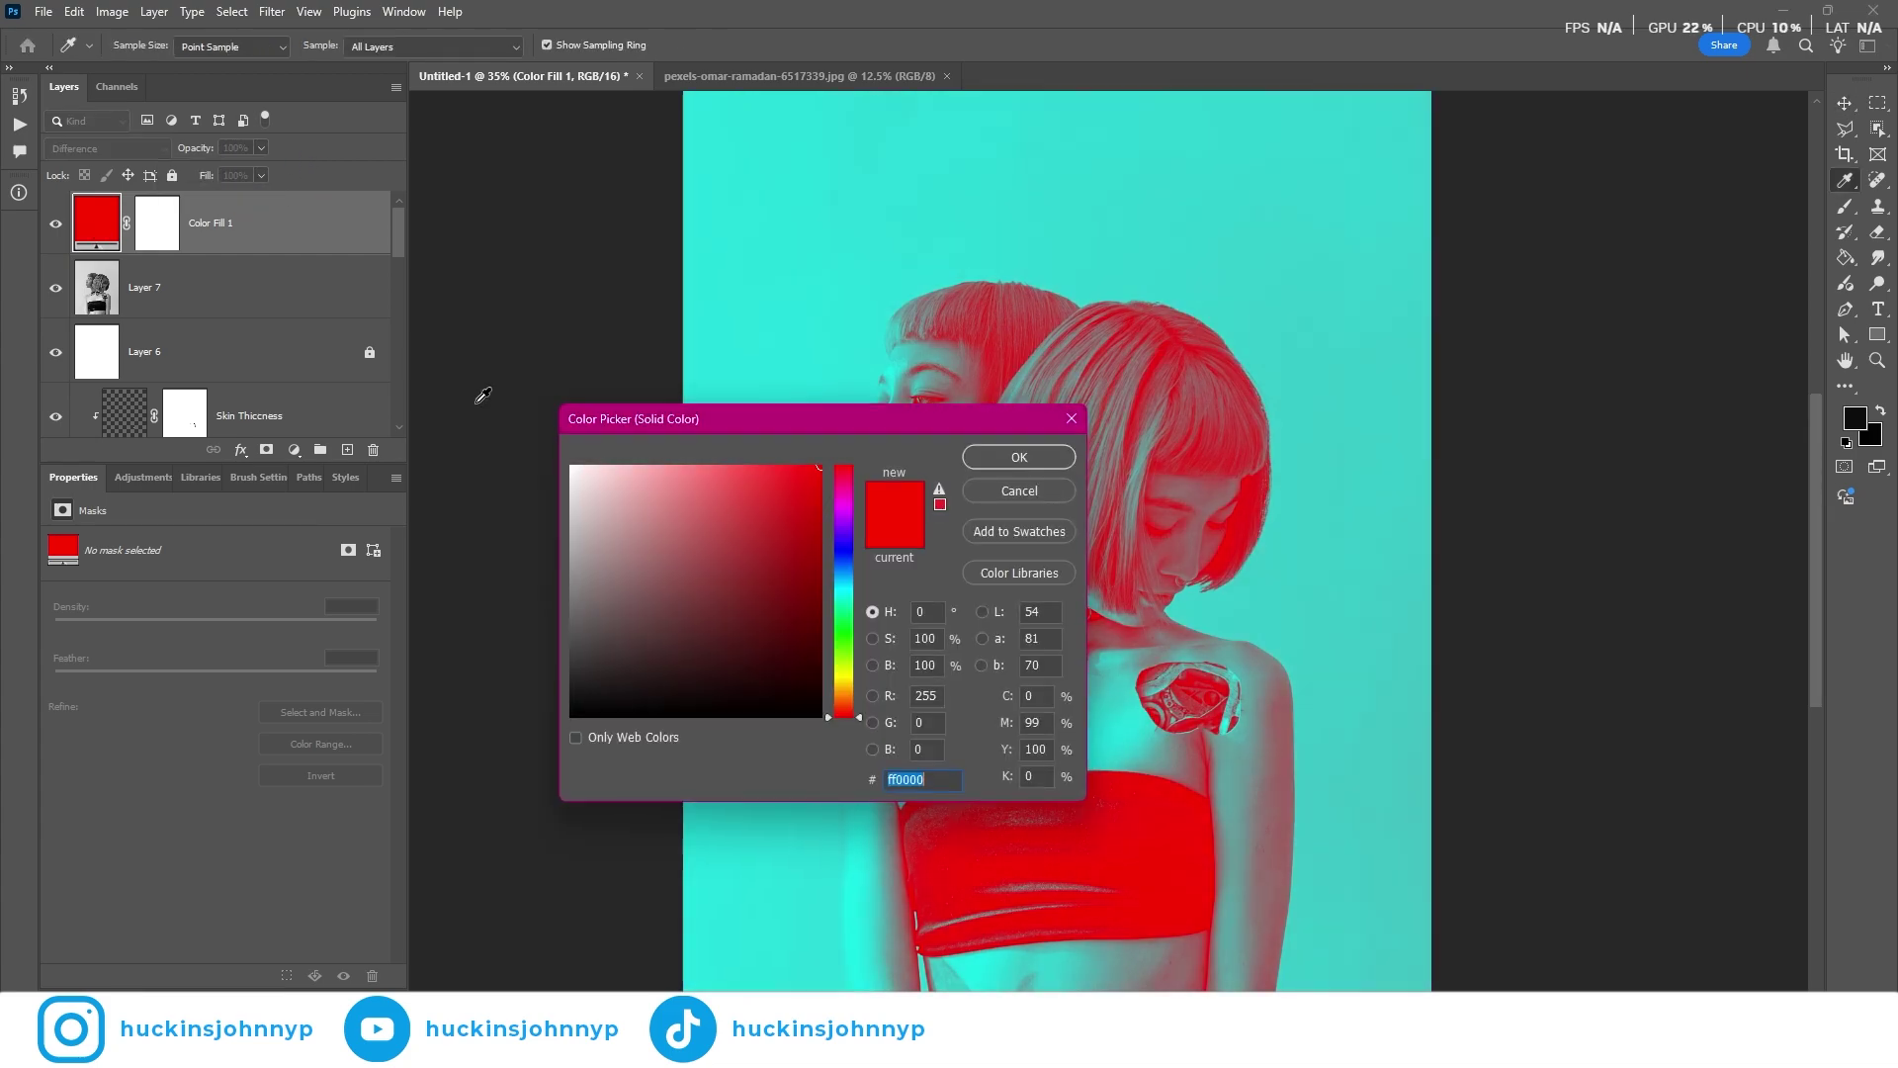
{"action": "left_click_drag", "start_coordinate": [770, 432], "coordinate": [437, 410]}
{"action": "left_click_drag", "start_coordinate": [415, 671], "coordinate": [425, 550]}
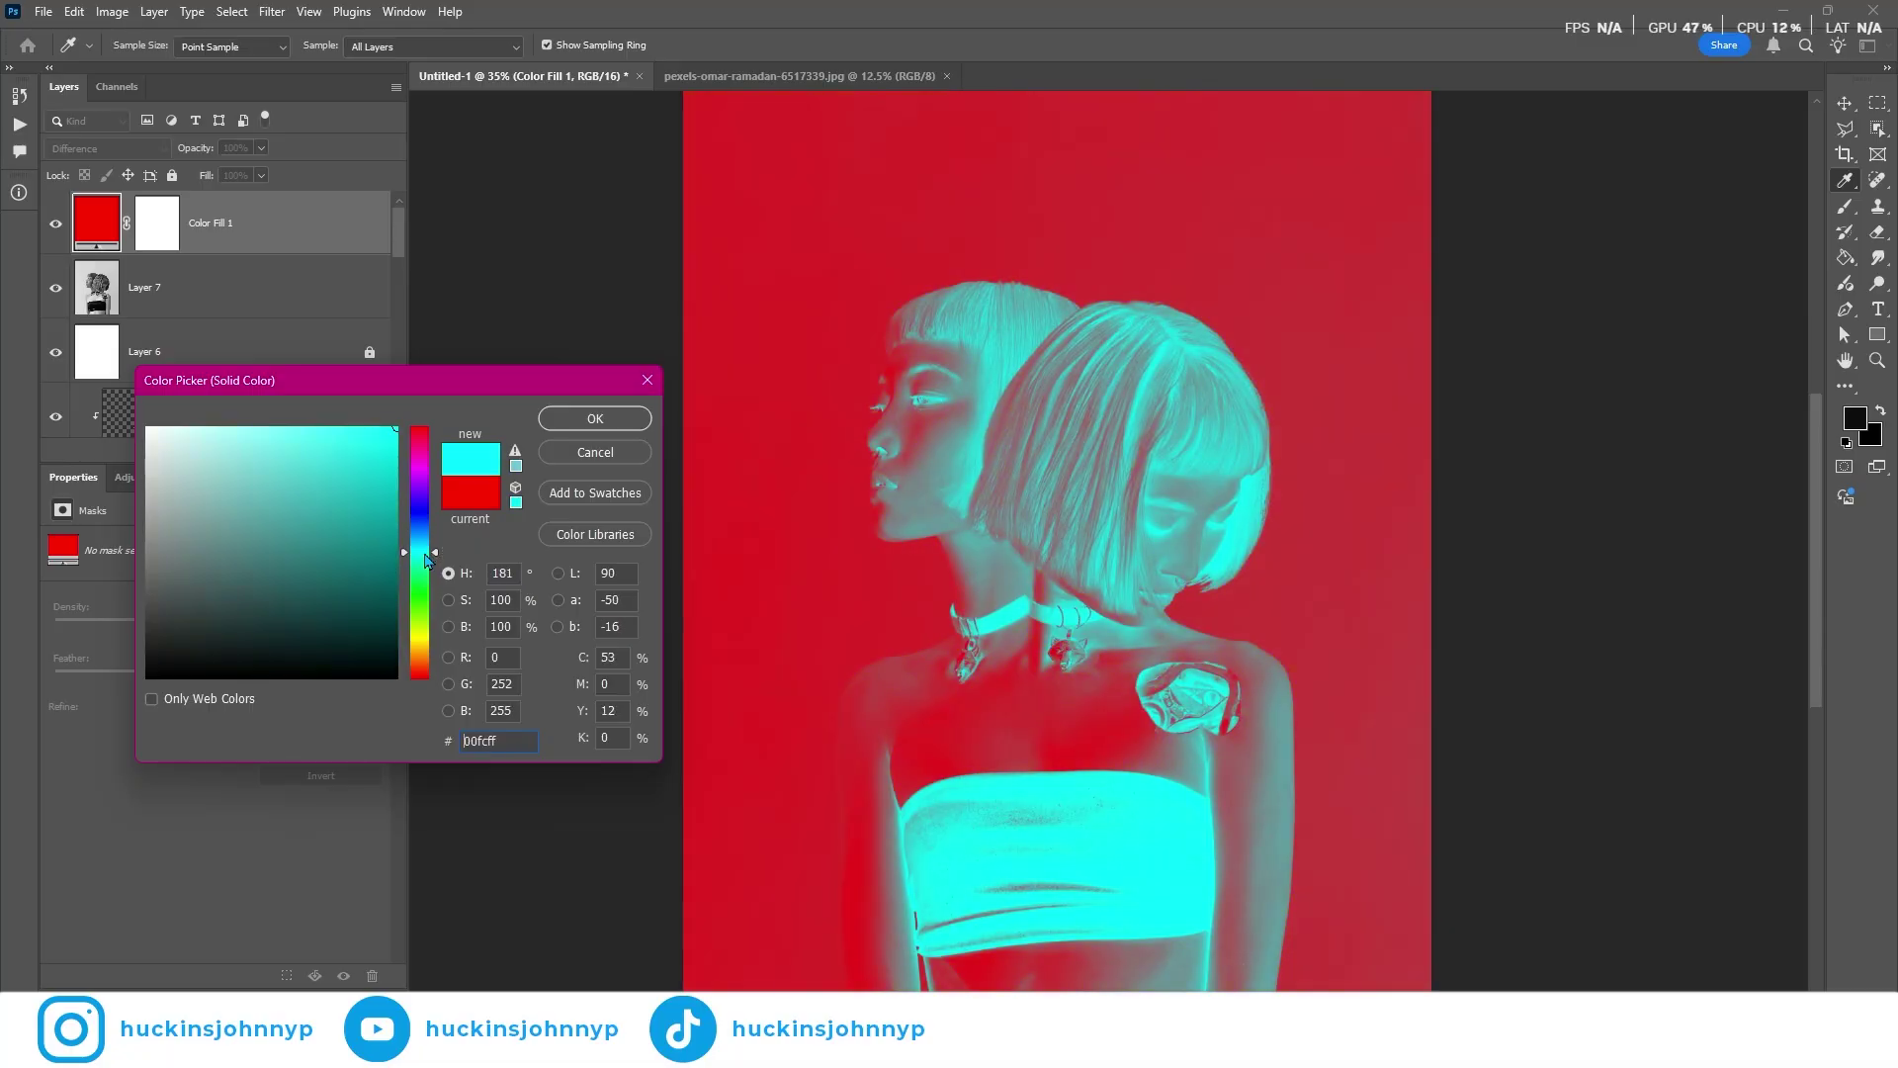
{"action": "left_click", "coordinate": [356, 424]}
{"action": "left_click_drag", "start_coordinate": [356, 424], "coordinate": [243, 423]}
{"action": "left_click_drag", "start_coordinate": [426, 434], "coordinate": [427, 542]}
{"action": "left_click_drag", "start_coordinate": [259, 433], "coordinate": [396, 440]}
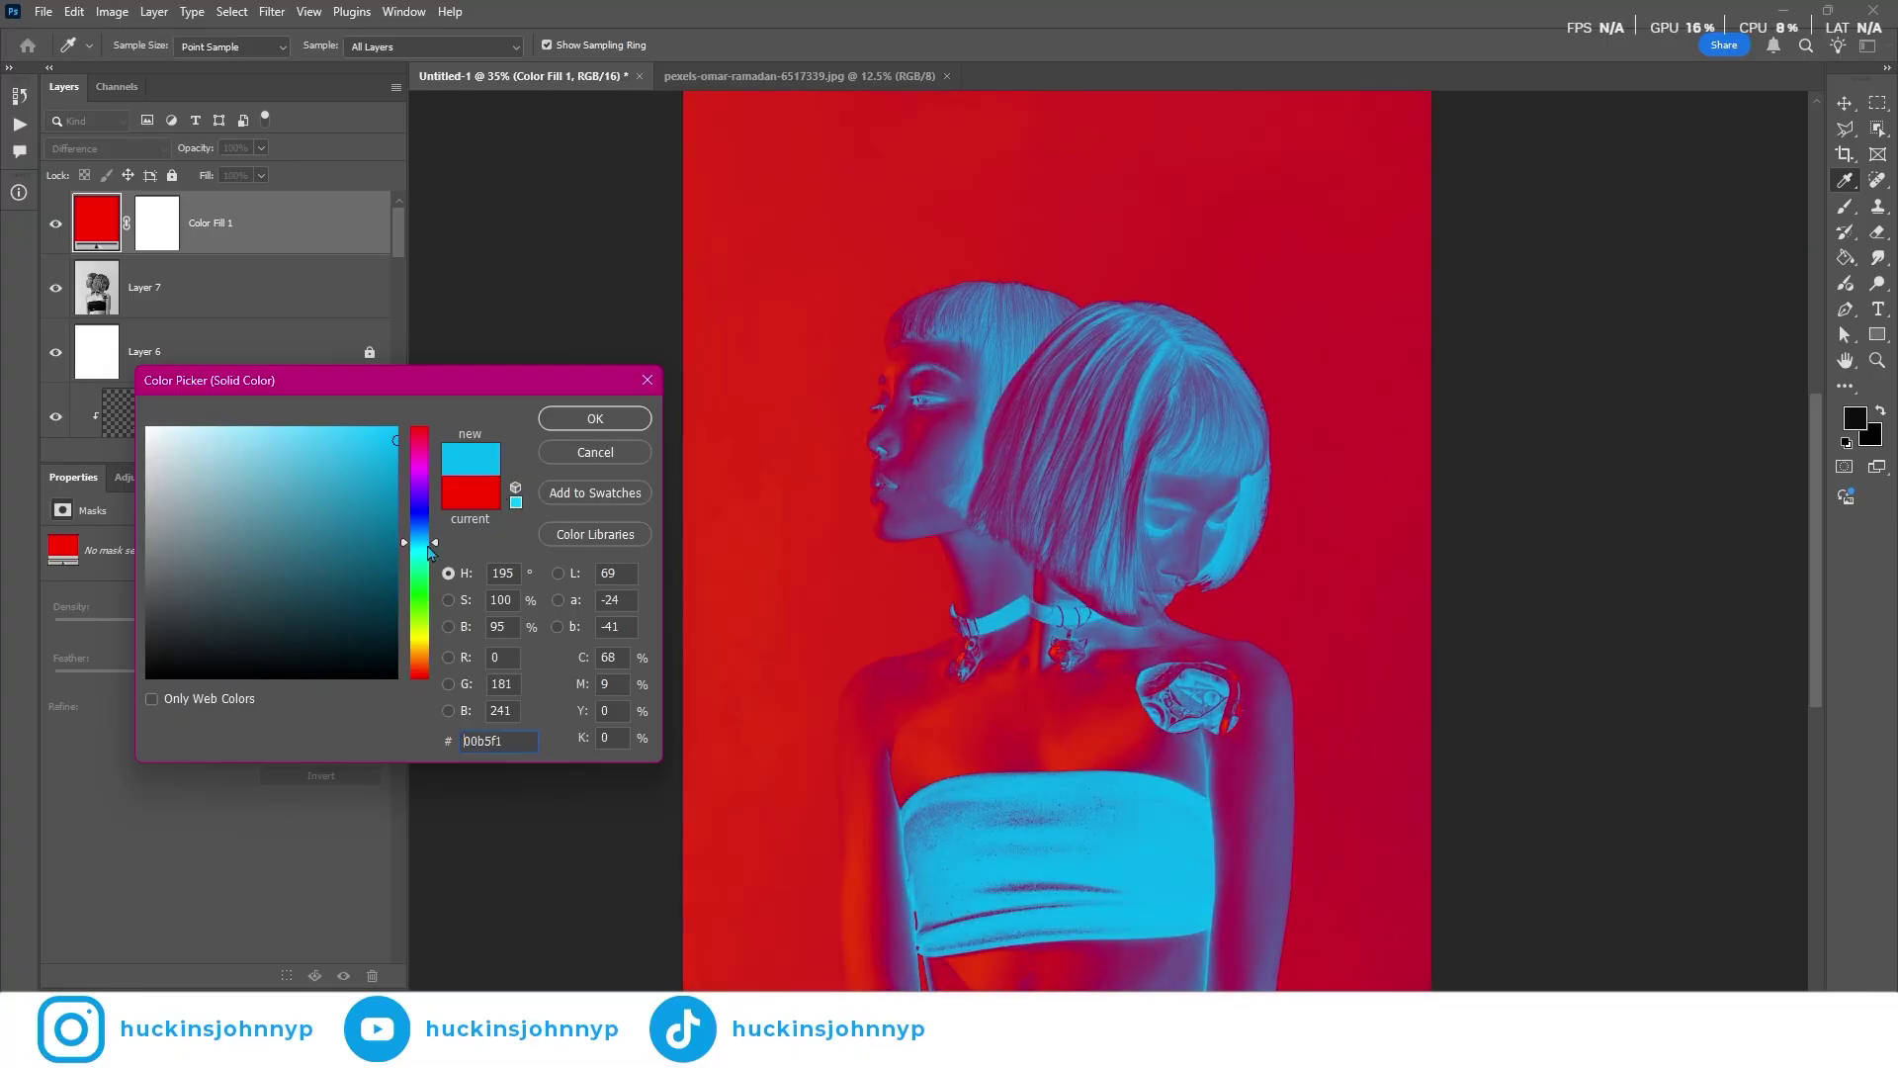
{"action": "left_click", "coordinate": [471, 492]}
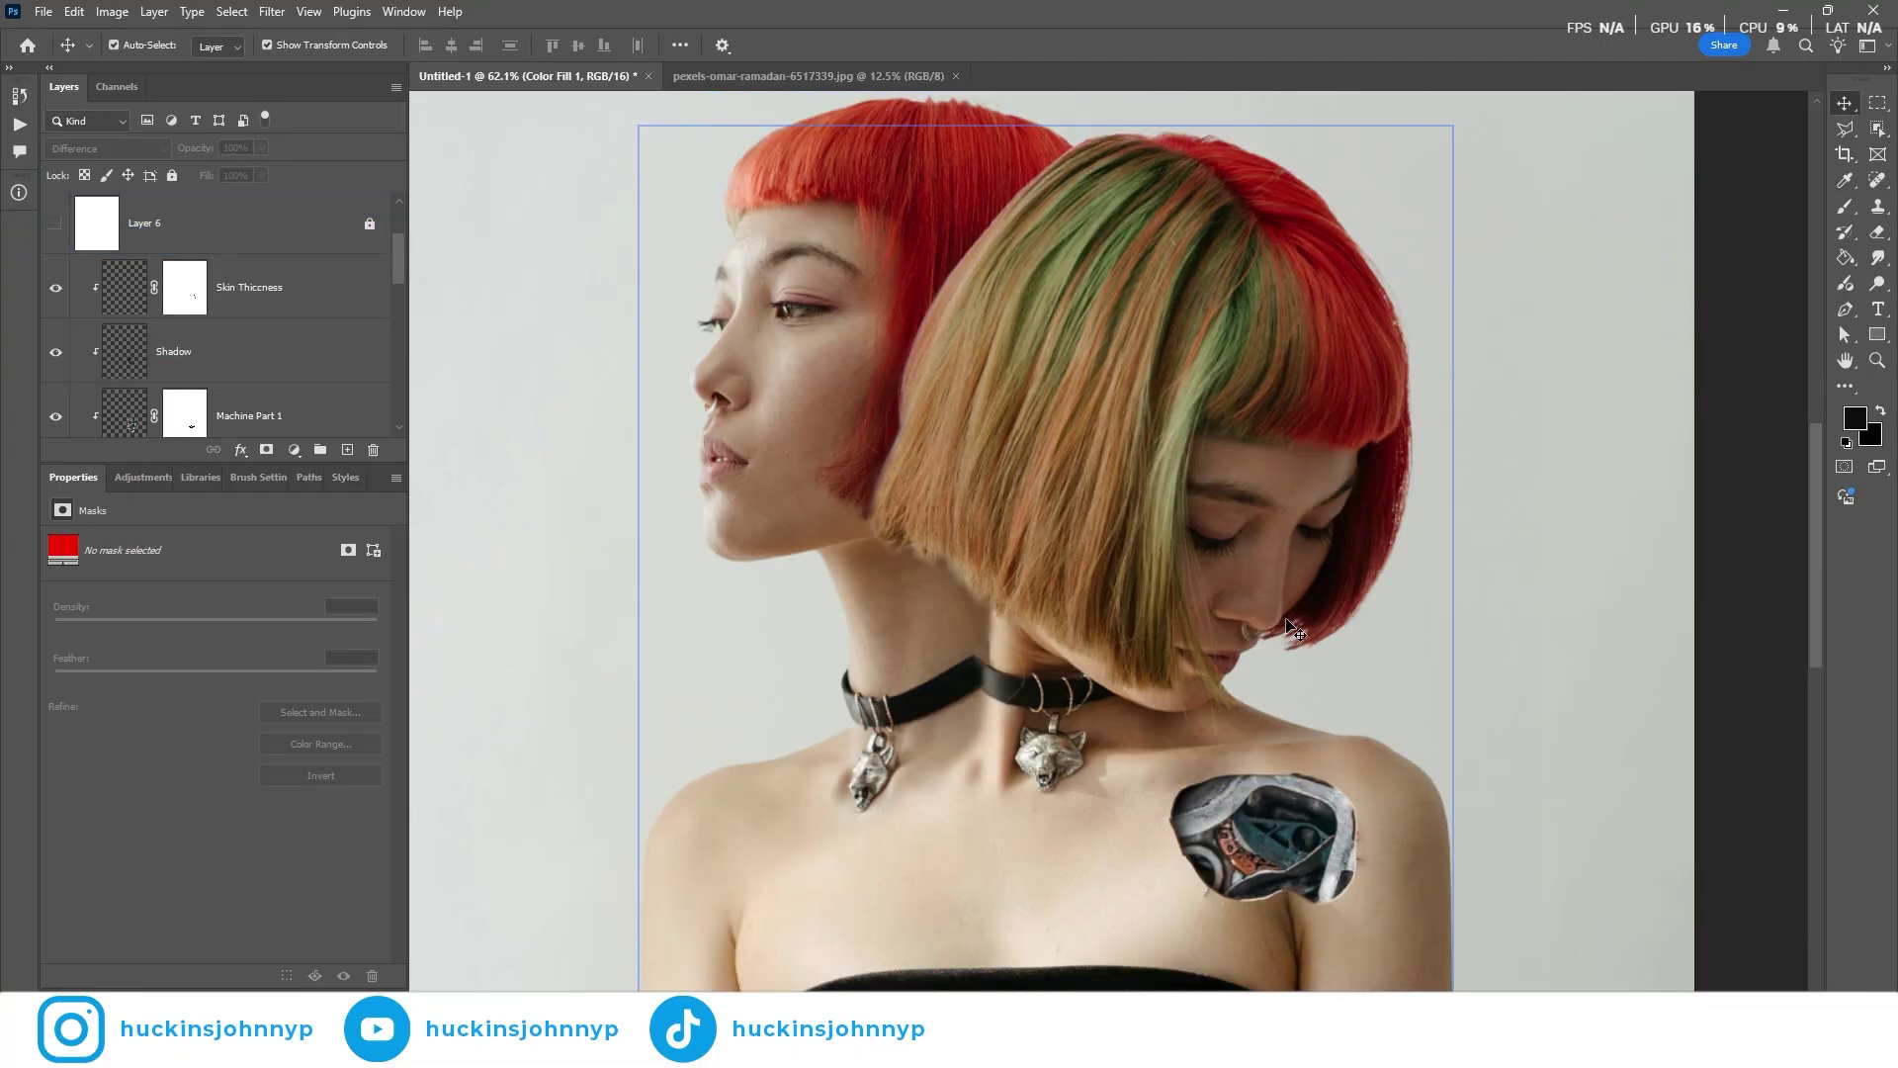
Examine the shoulder machine parts against the skin in the full-color portrait
{"action": "scroll", "coordinate": [1513, 672], "scroll_direction": "down", "scroll_amount": 2}
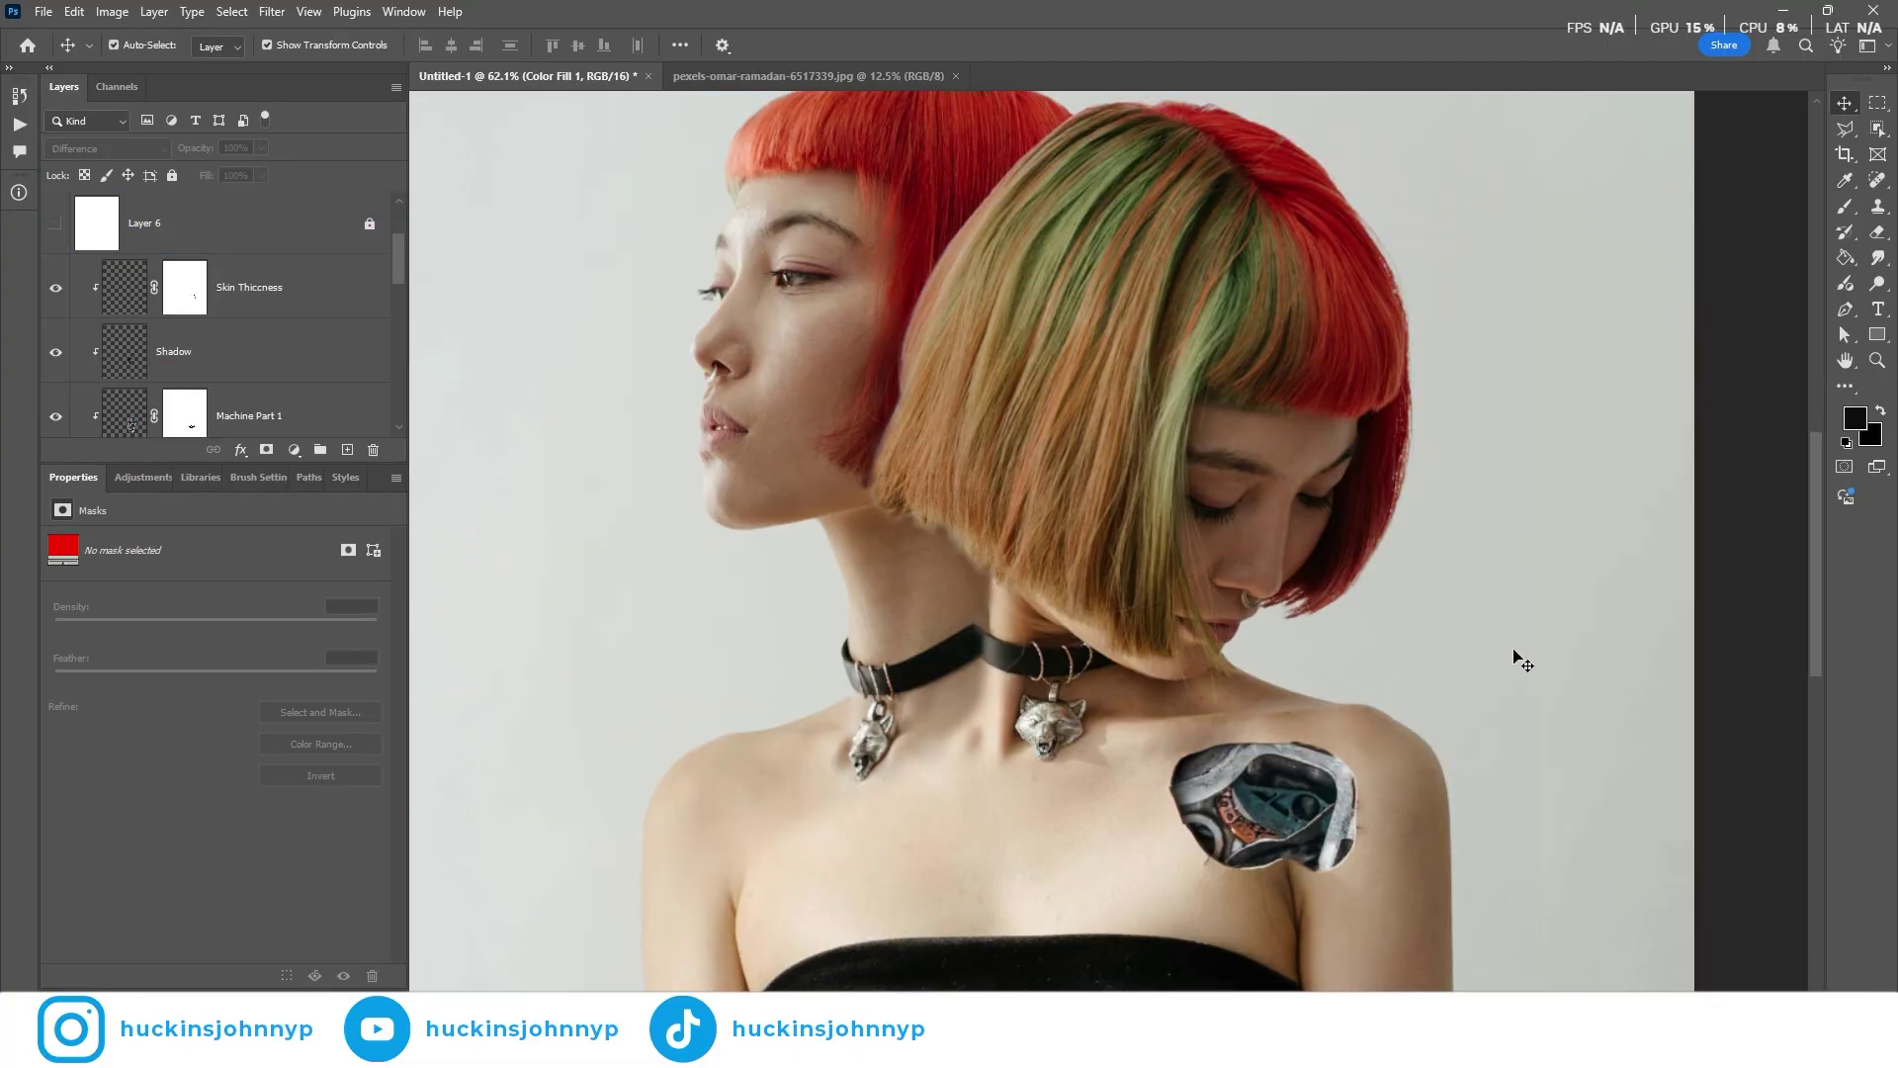